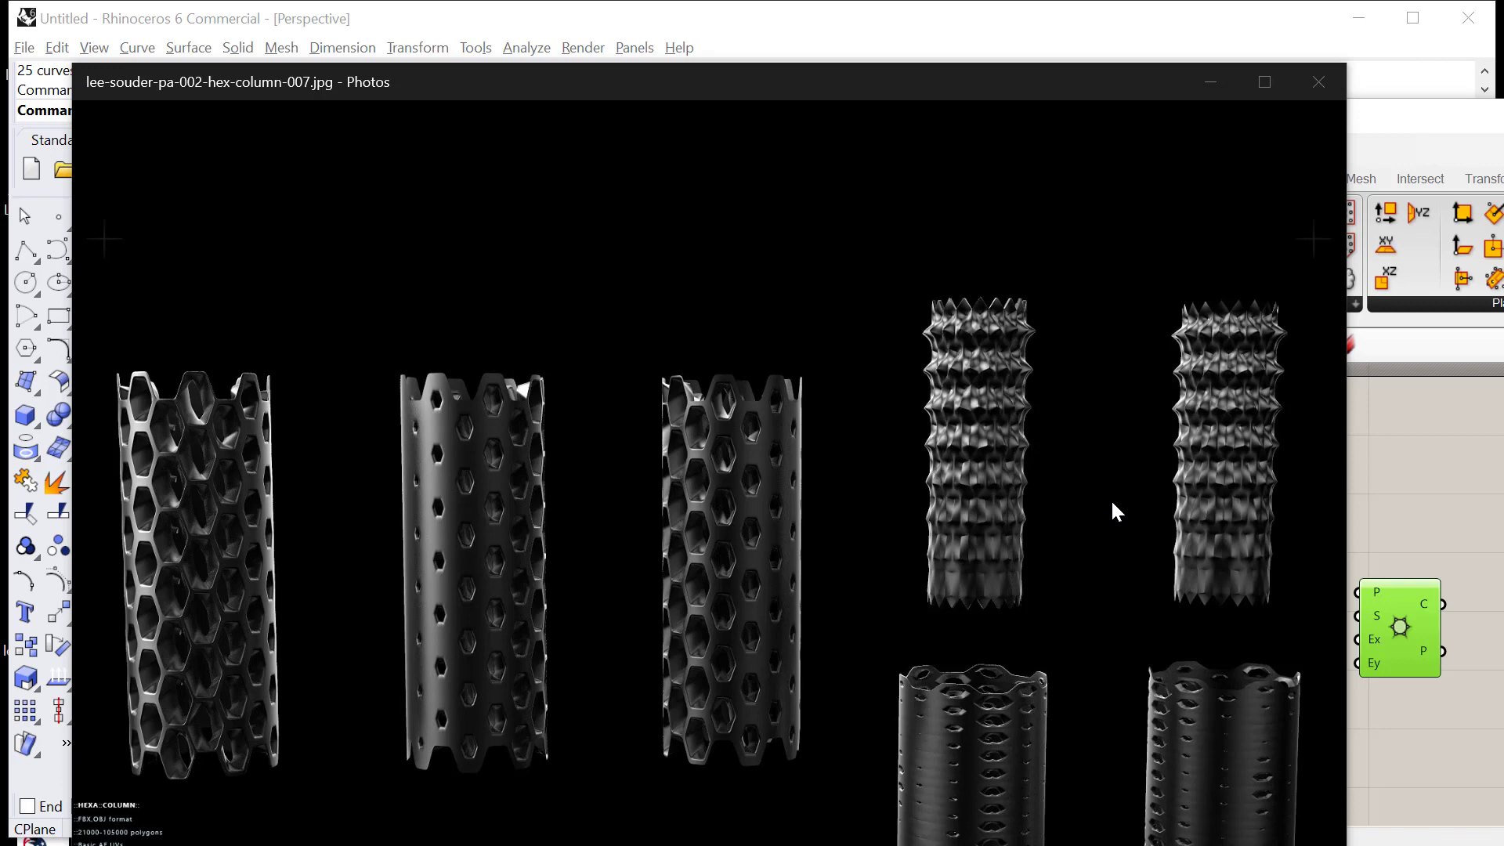
Step: Clear the hex column reference image away and position the Grasshopper window beside the hexagonal grid in the Rhino viewport
left_click_drag(1073, 81, 1065, 844)
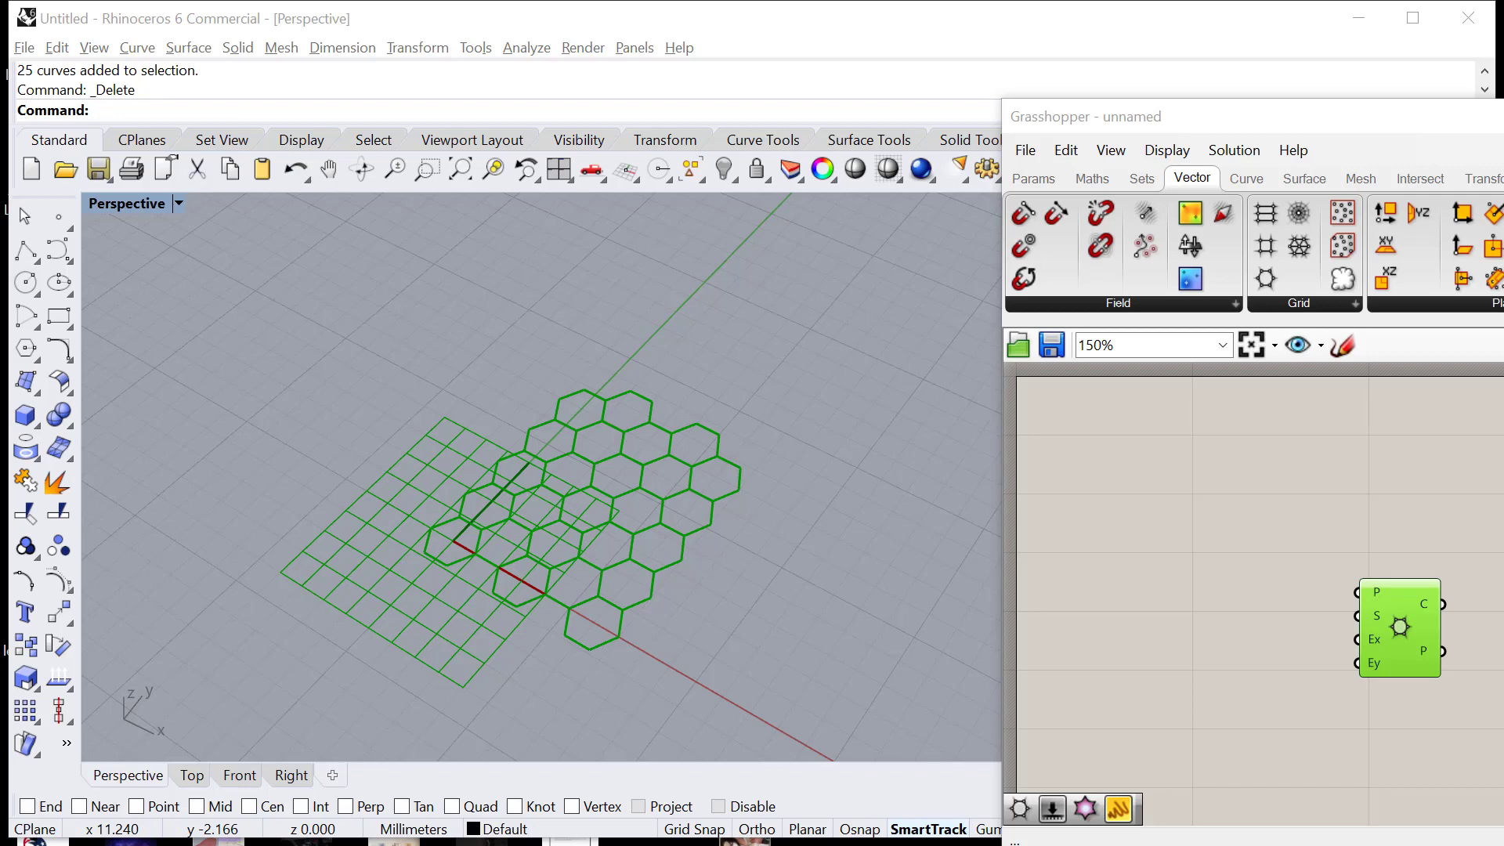
left_click_drag(1503, 123, 667, 78)
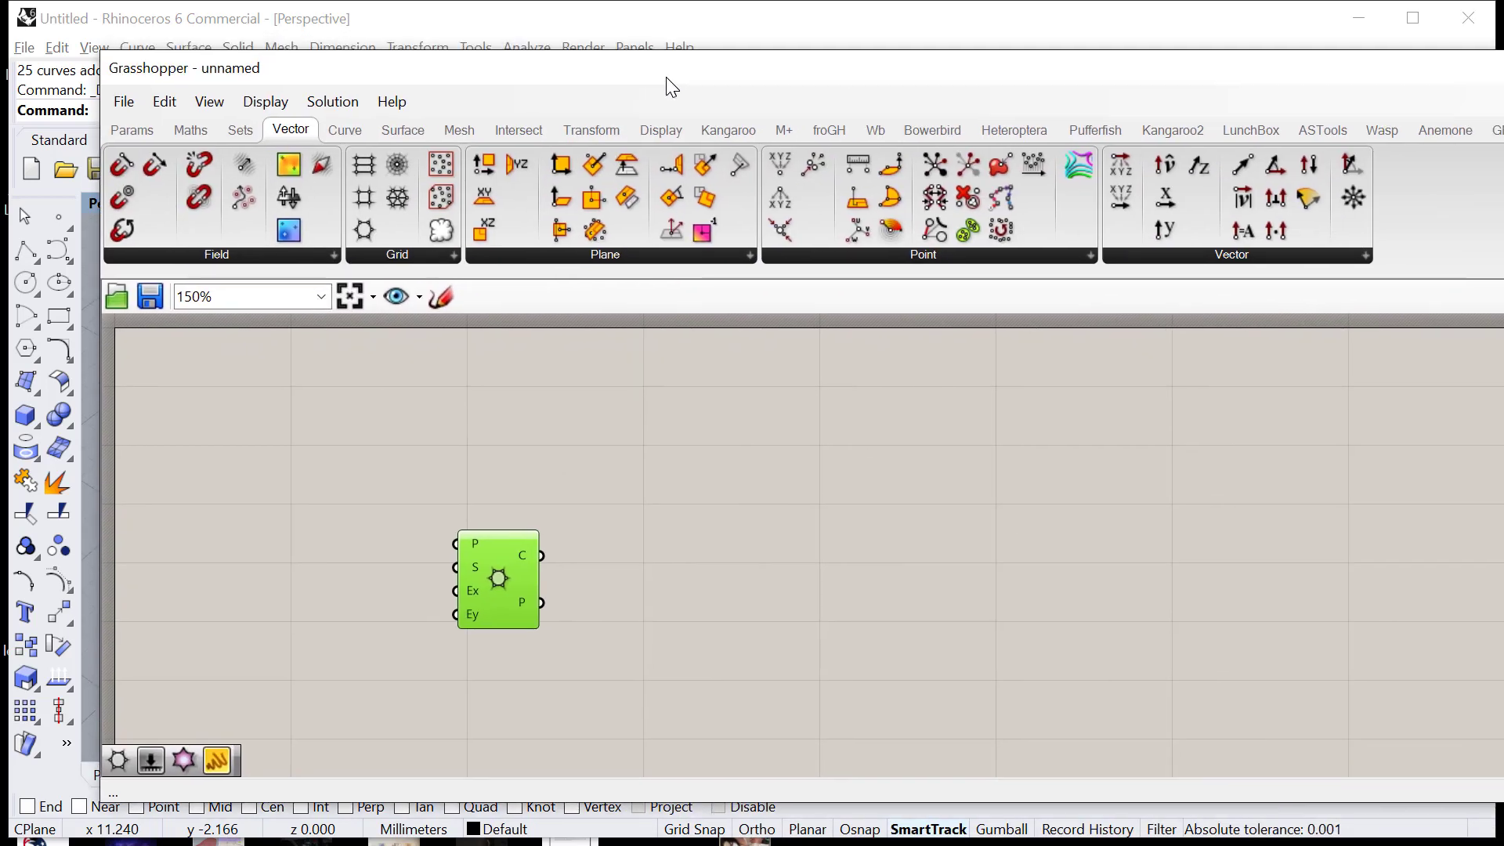
left_click(191, 130)
left_click(402, 130)
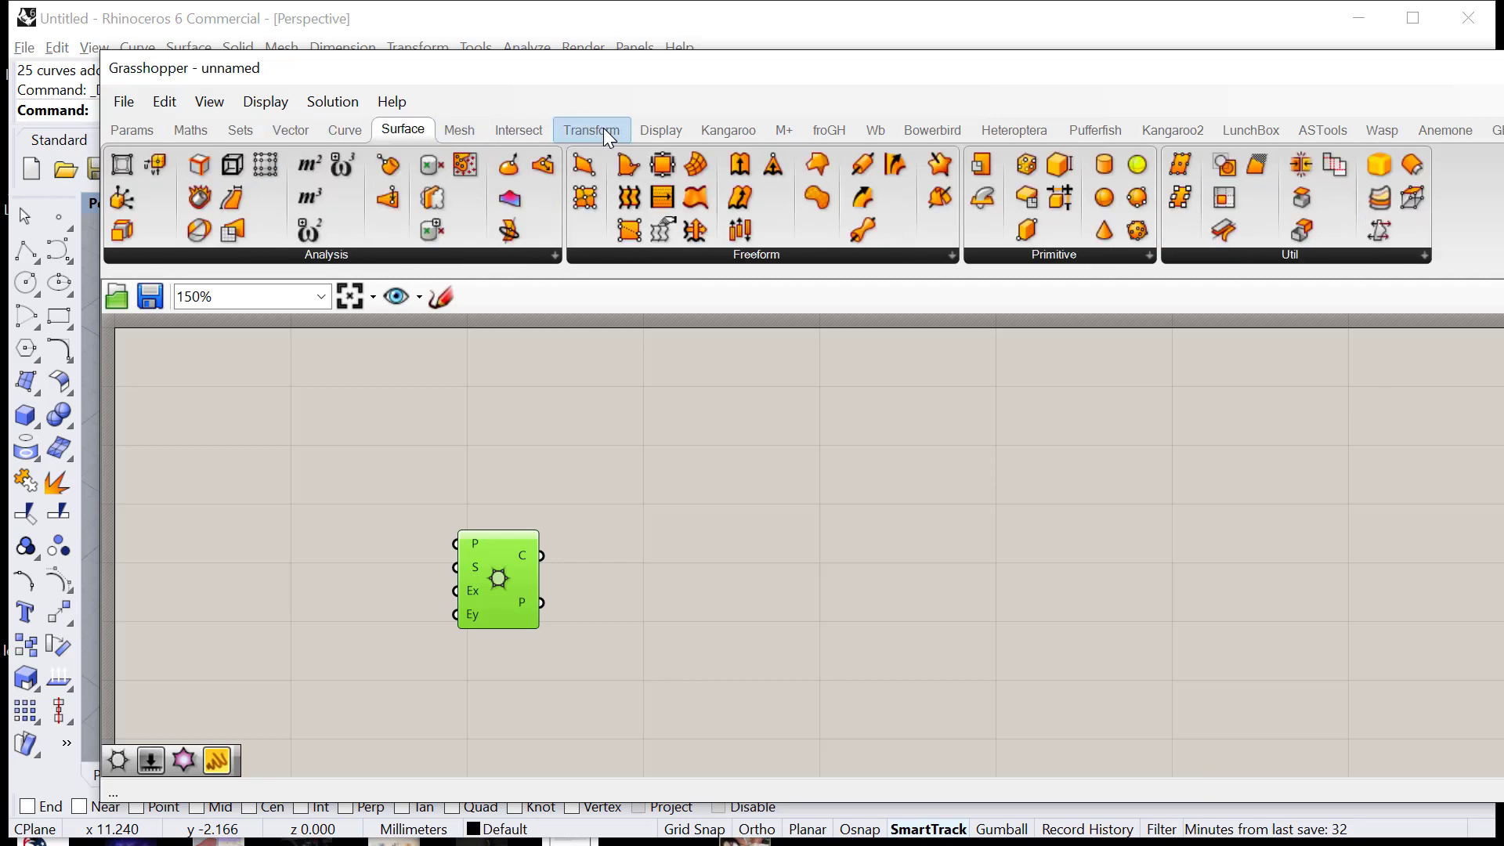
left_click(592, 130)
mouse_move(330, 134)
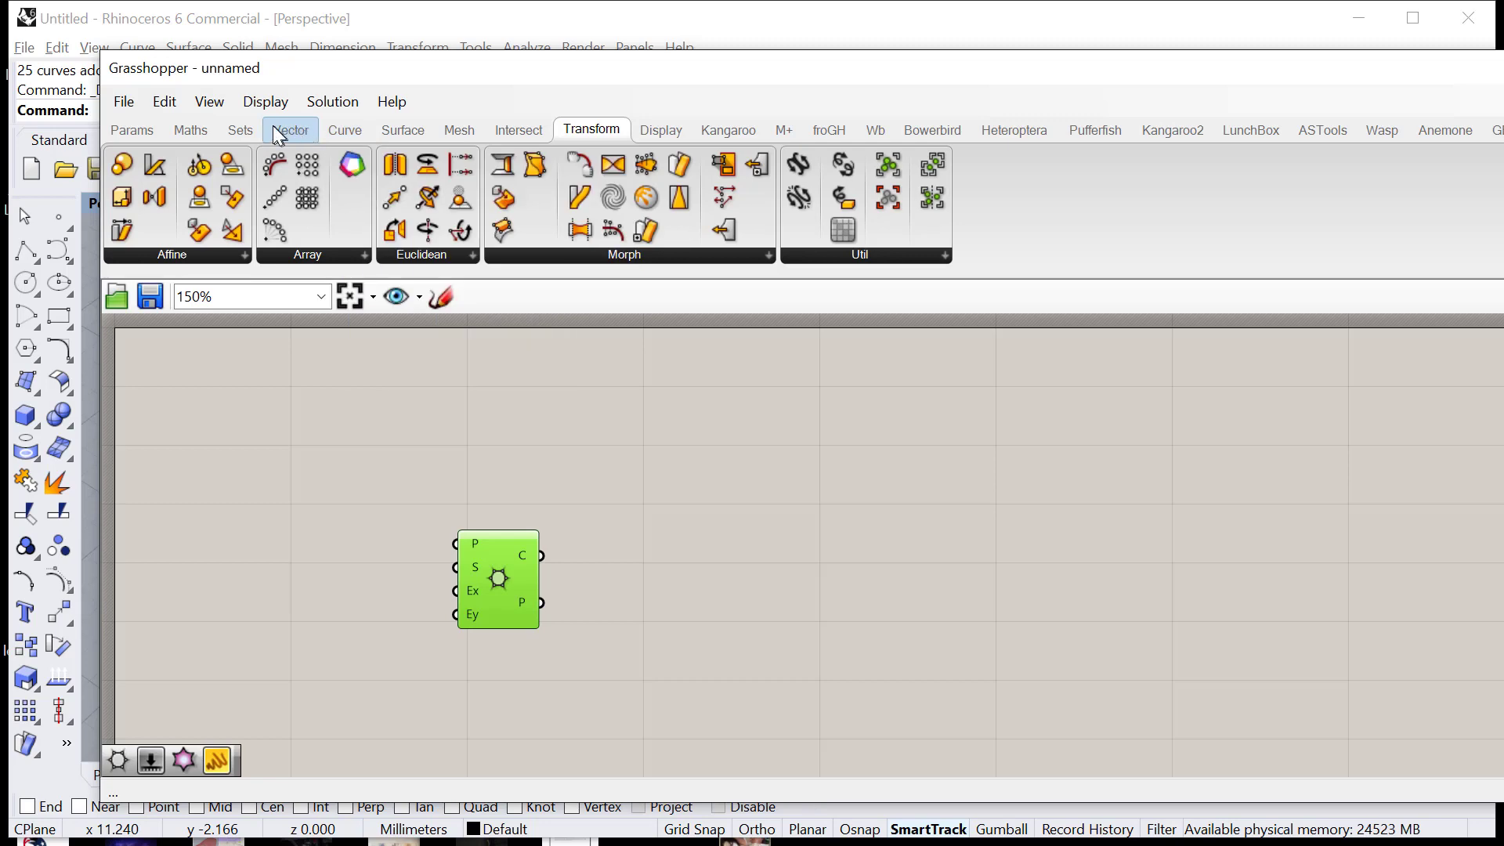
left_click_drag(318, 70, 1030, 72)
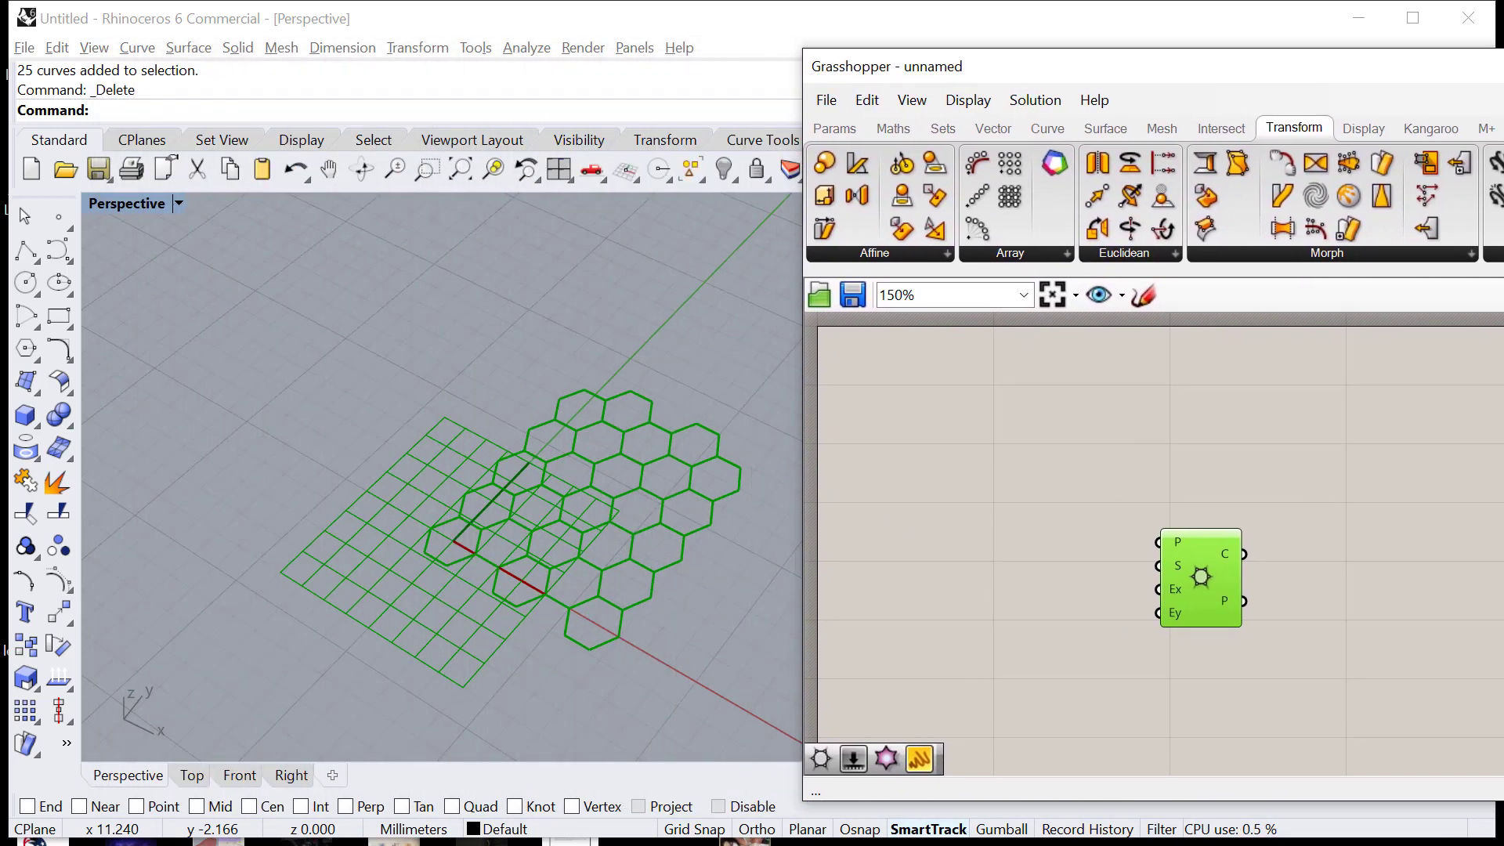
left_click_drag(771, 845, 737, 842)
left_click_drag(1095, 67, 1015, 112)
left_click(761, 17)
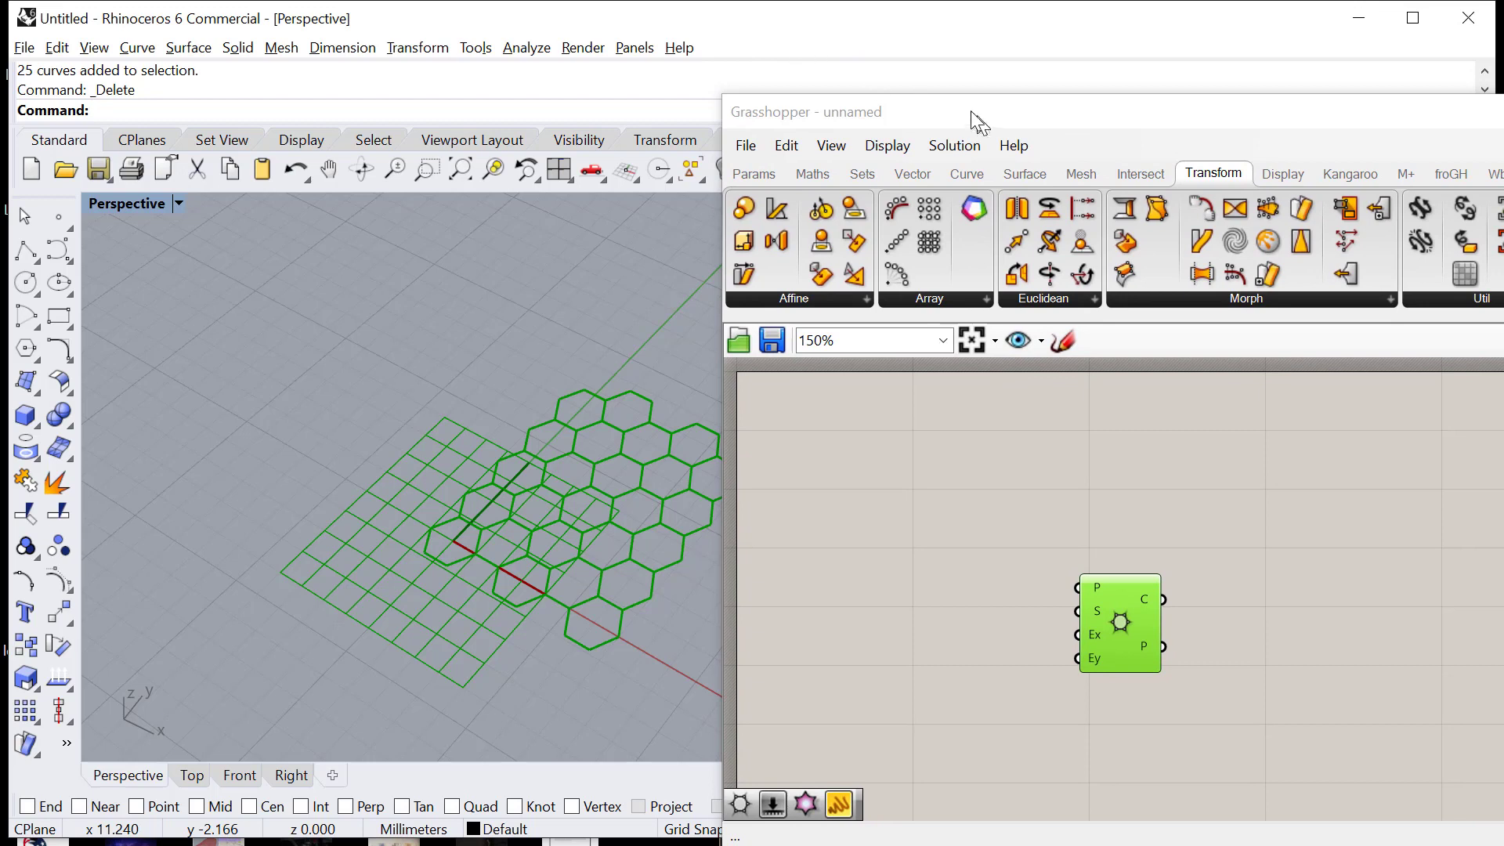
left_click_drag(1165, 124, 932, 230)
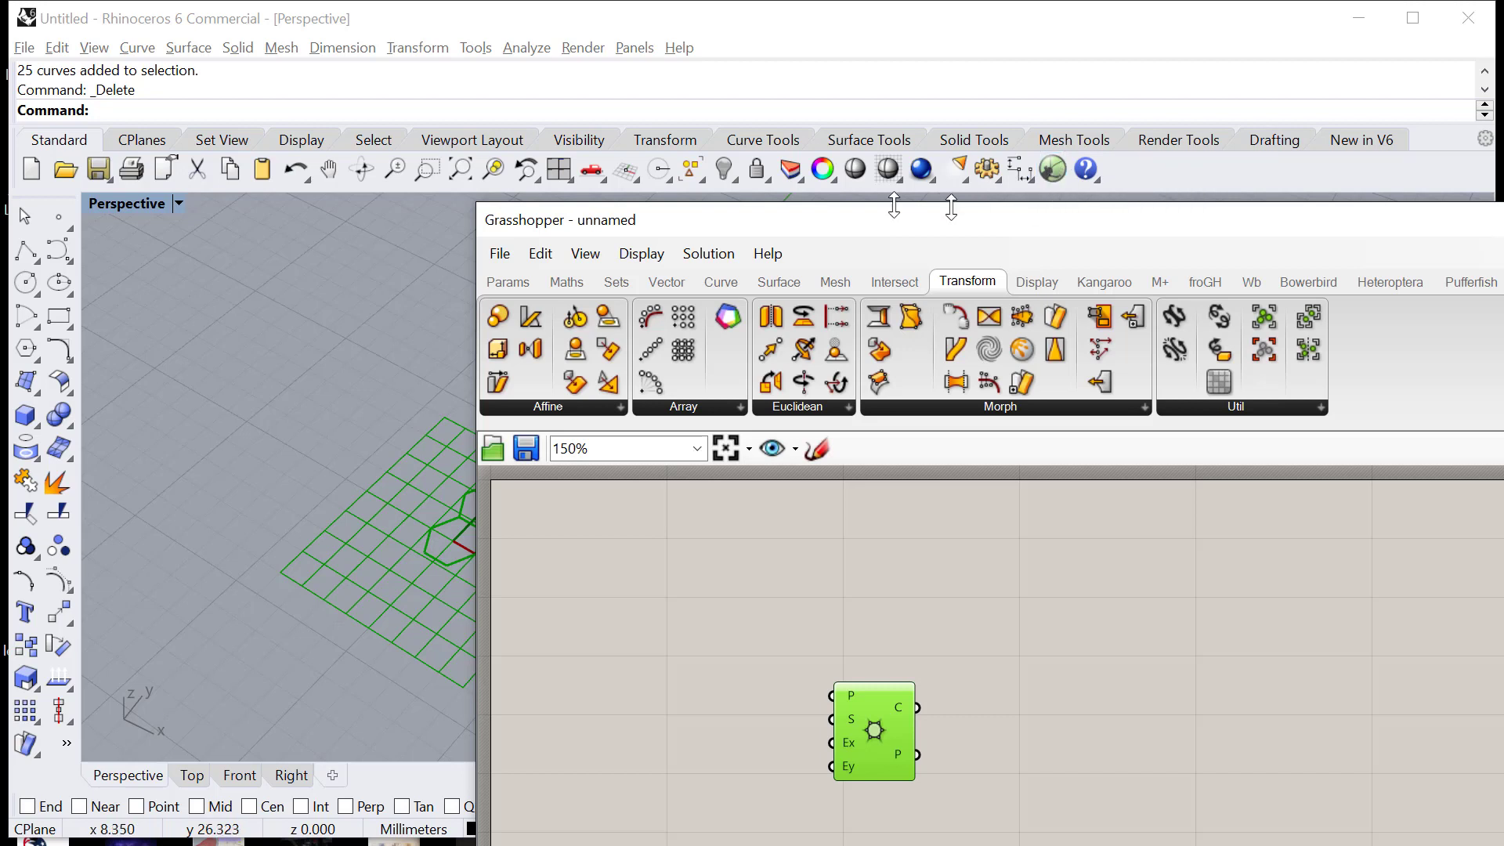
left_click_drag(796, 224, 1147, 108)
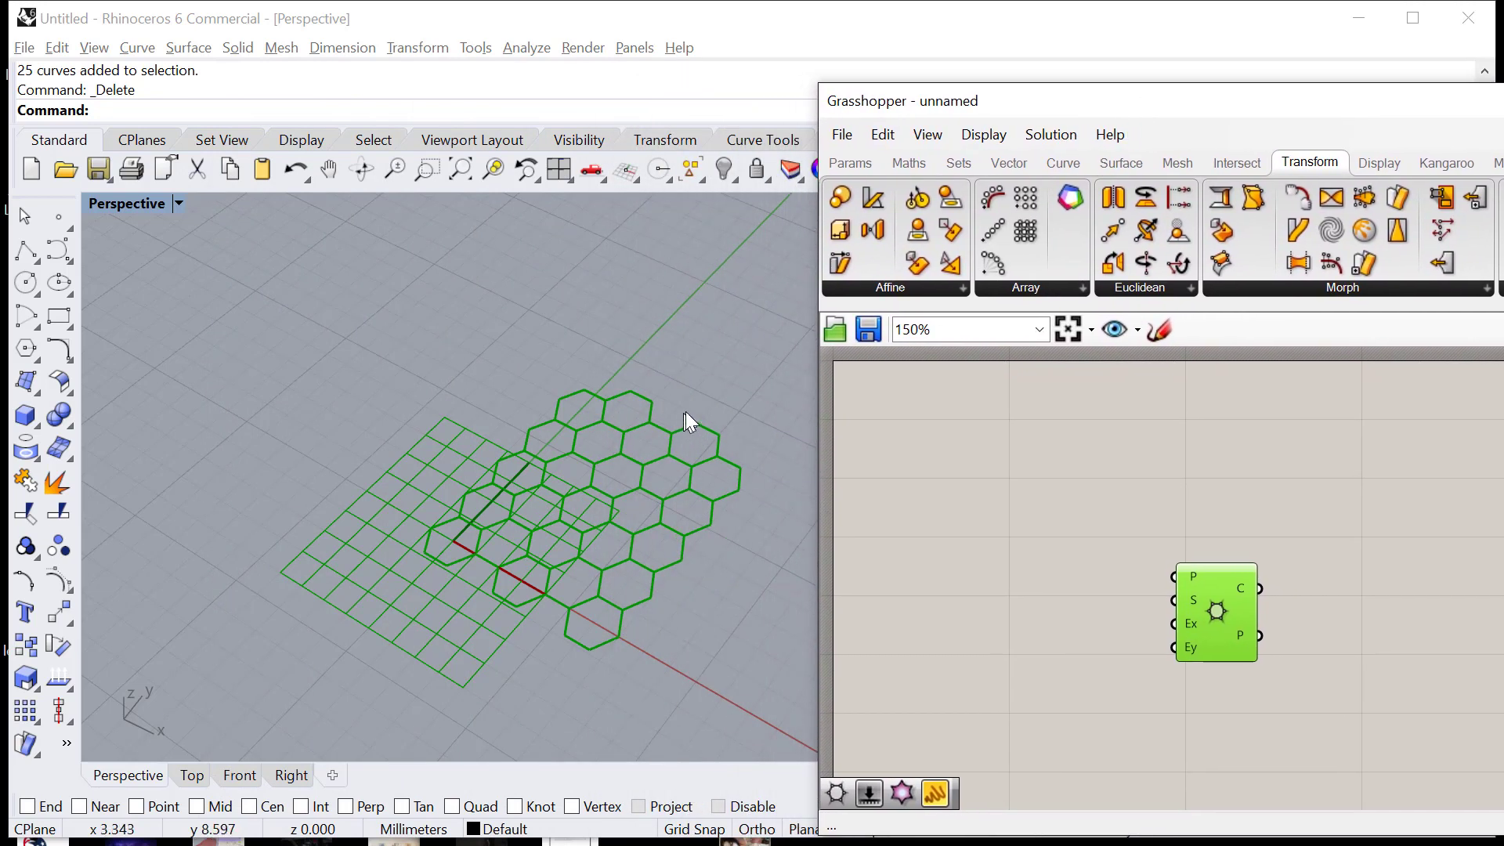
Step: Compare the grid's viewport preview with the hexagonal grid component selected and deselected on the Grasshopper canvas
left_click(1036, 446)
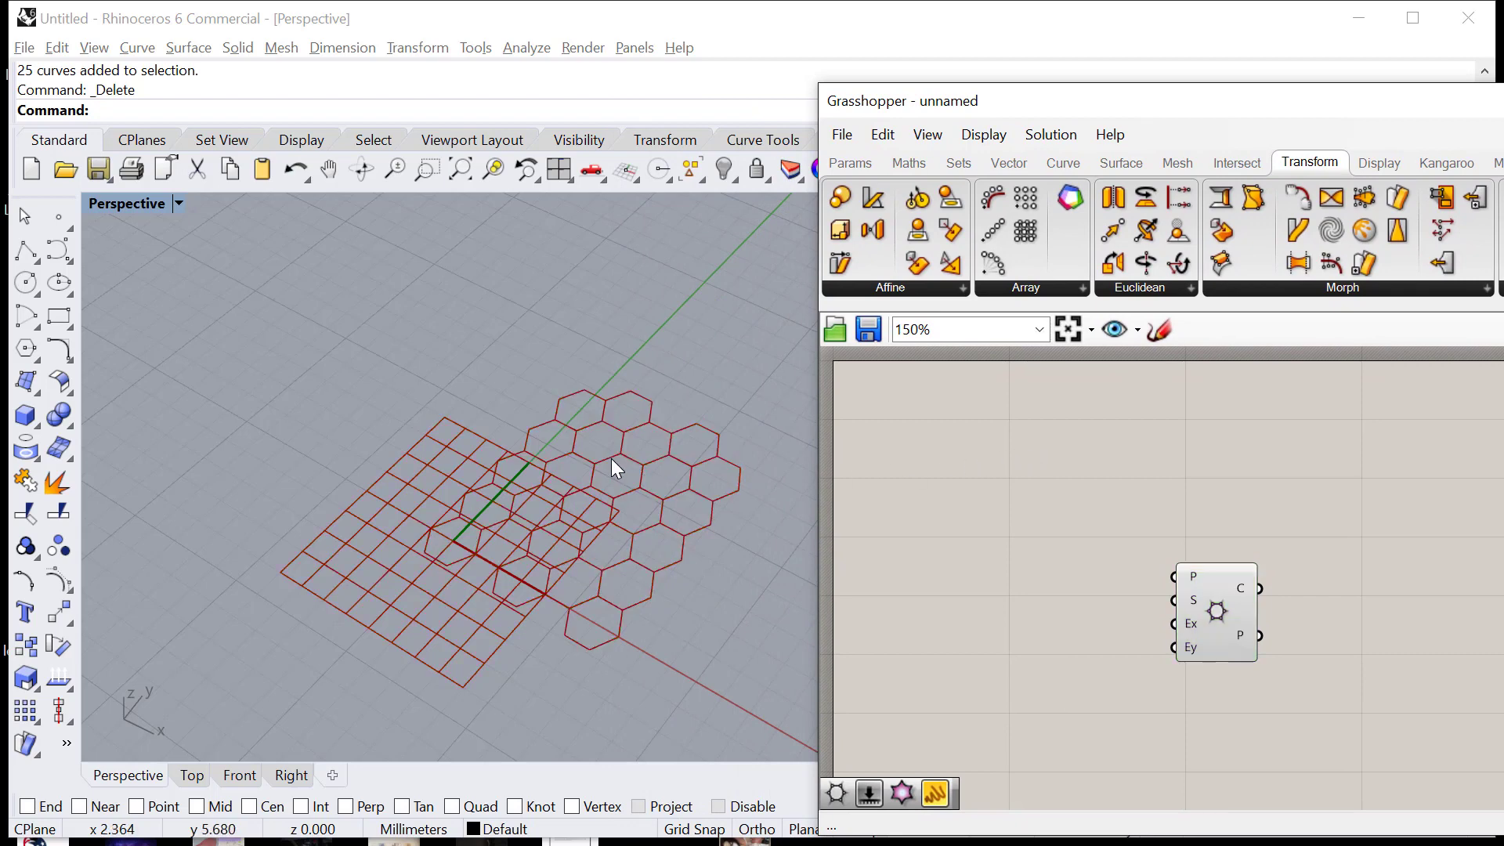
left_click_drag(1214, 607, 1263, 576)
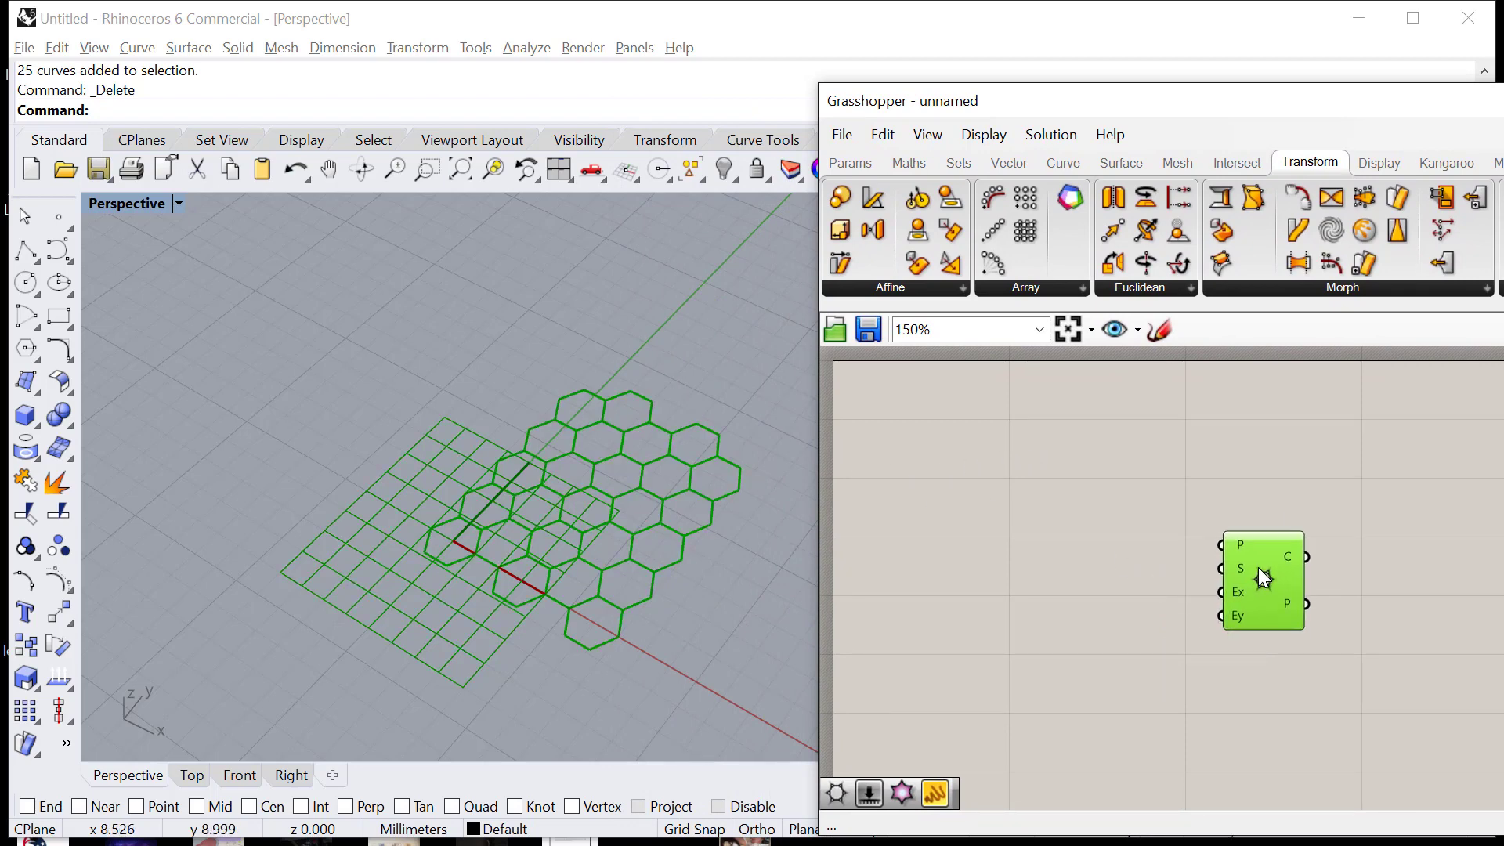
left_click(491, 414)
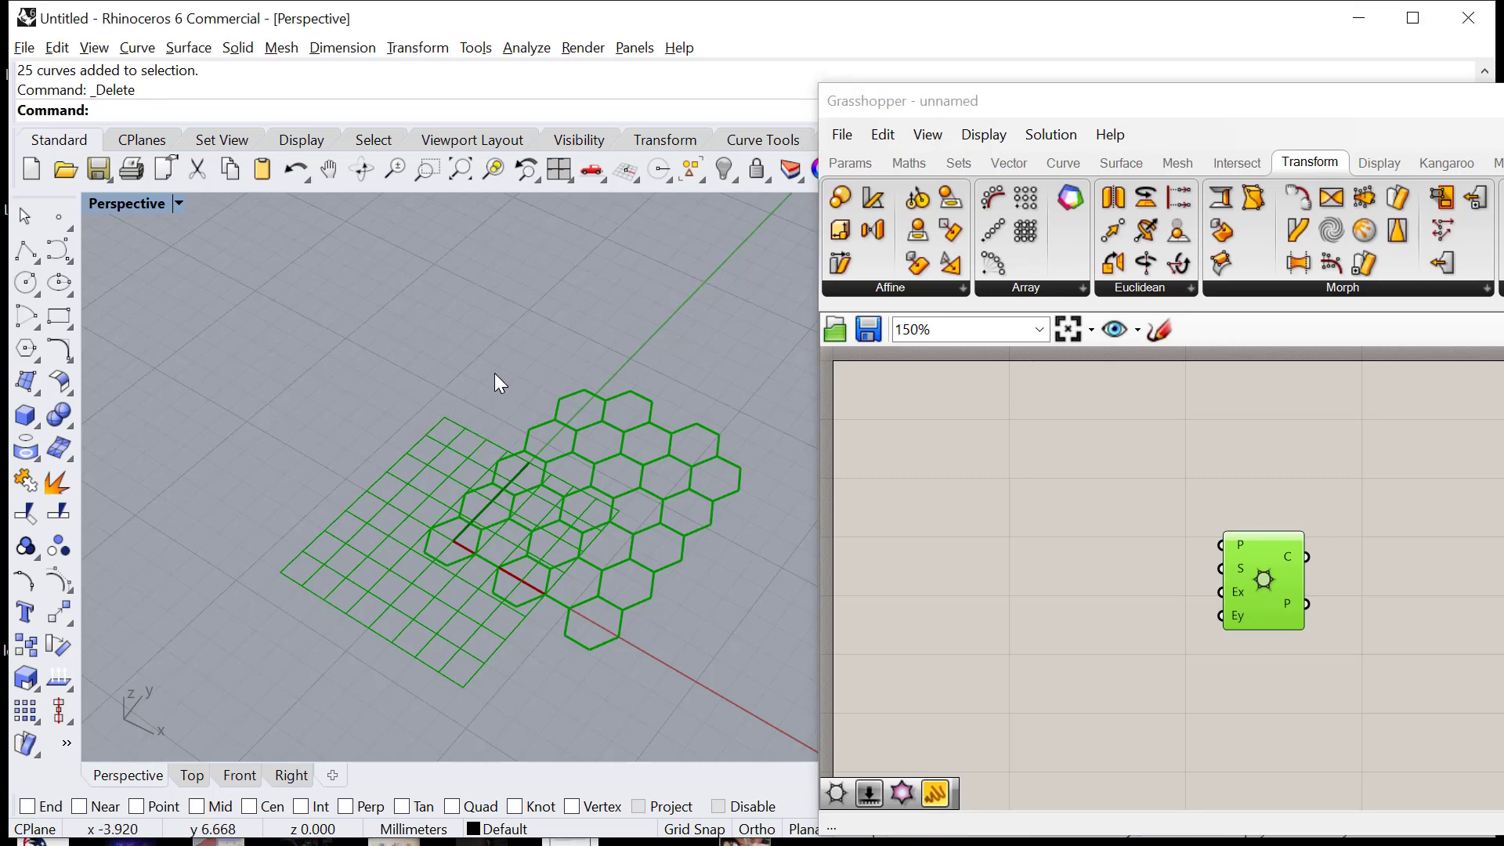
left_click(1192, 500)
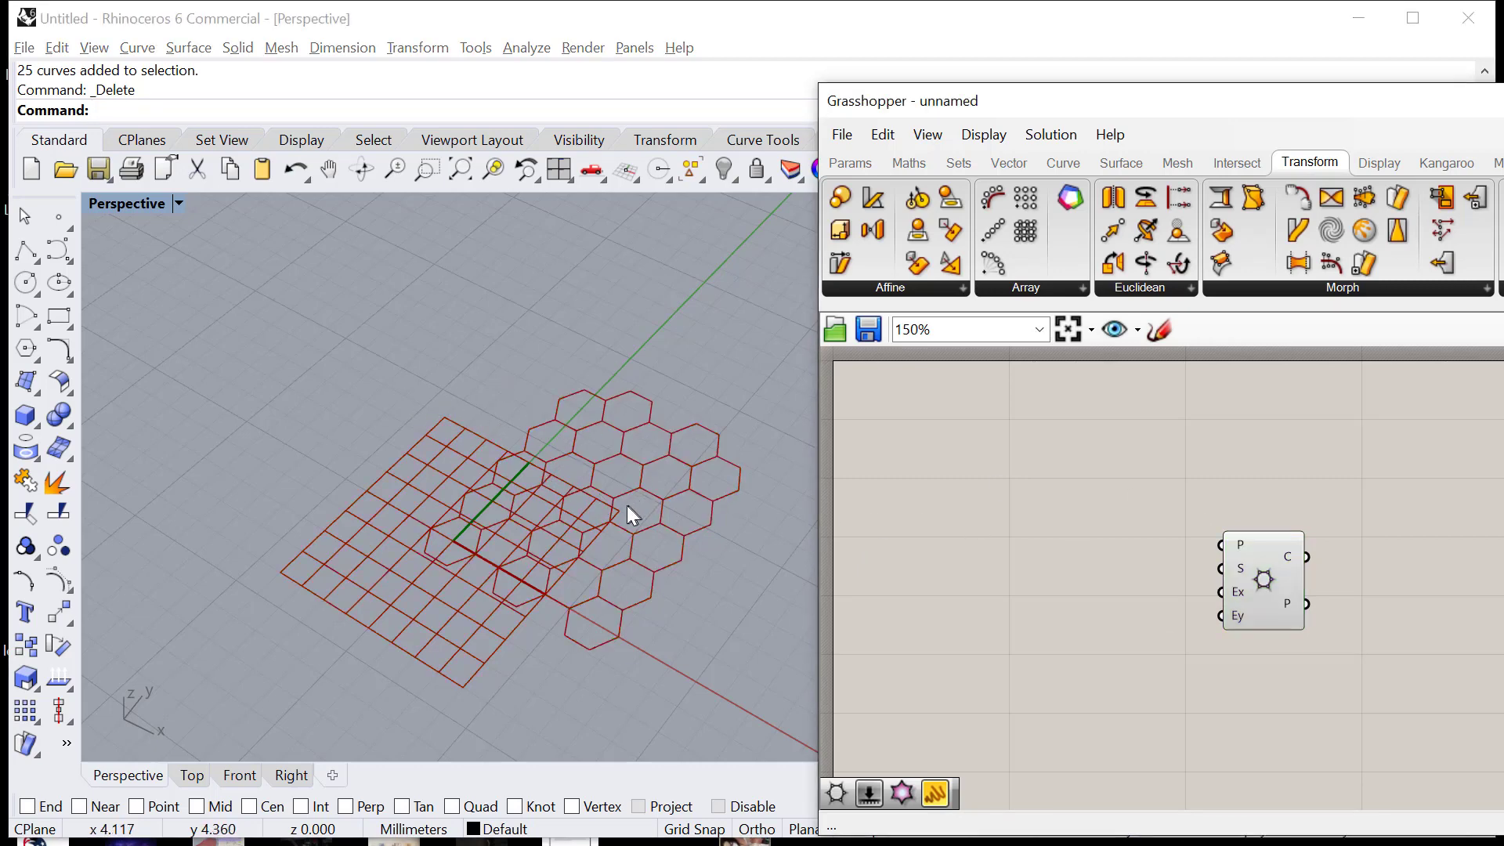
left_click(1266, 576)
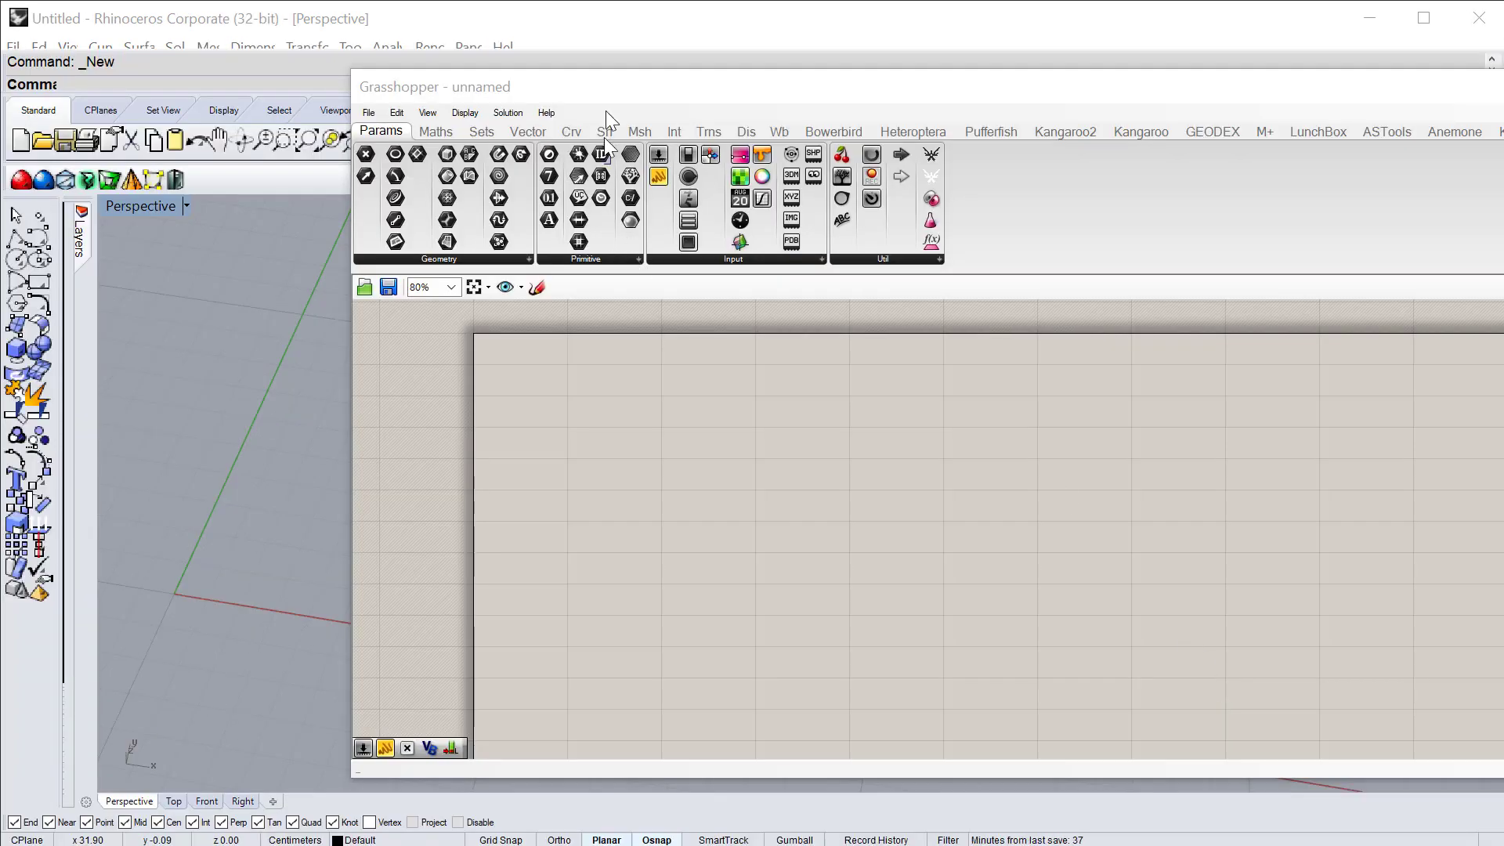
Step: Place a Hexagonal grid component on the empty Grasshopper canvas
left_click(522, 133)
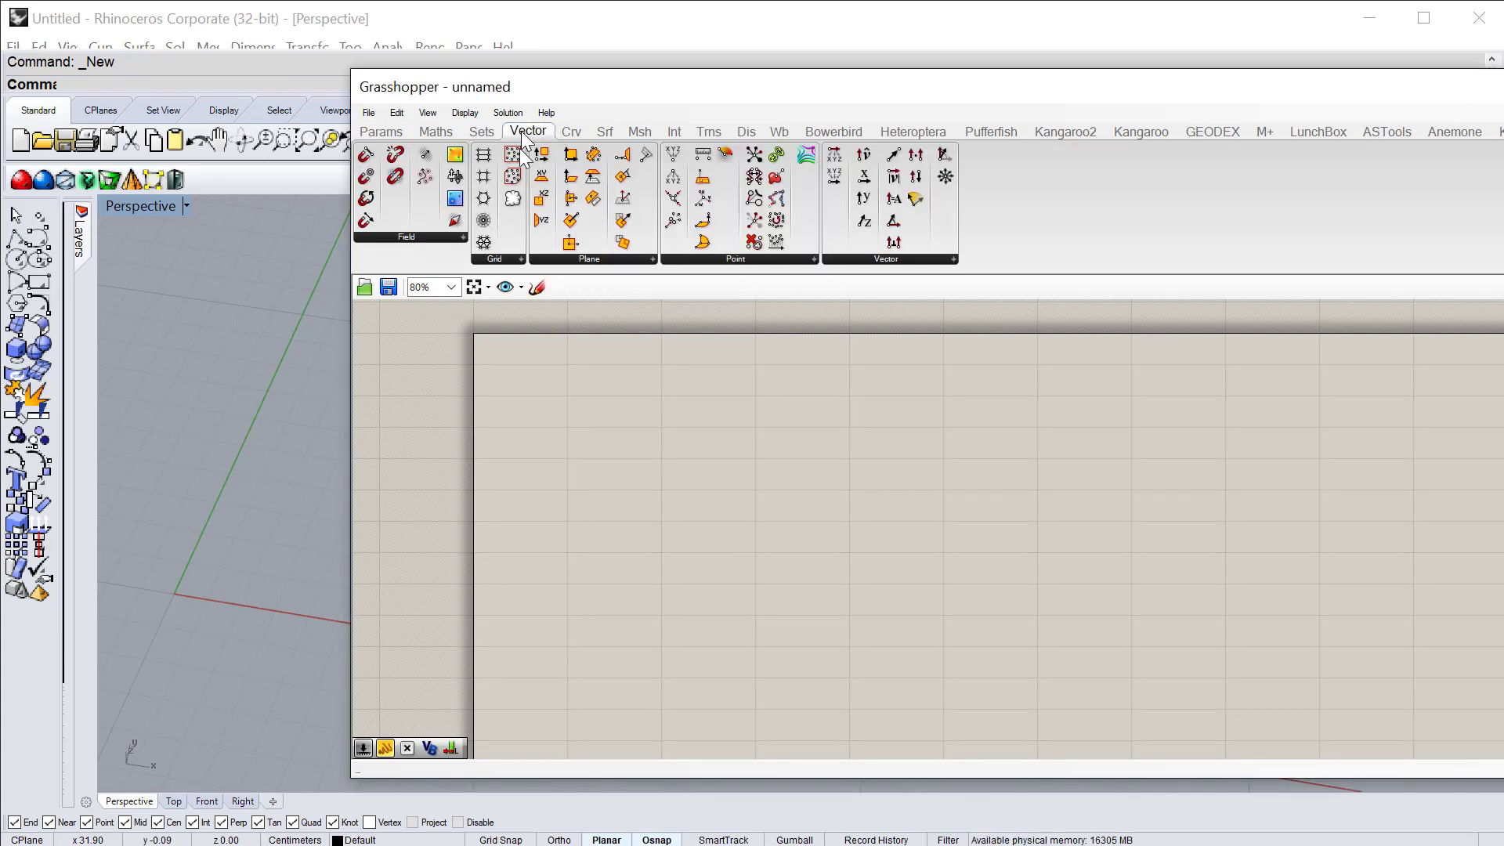
left_click(497, 260)
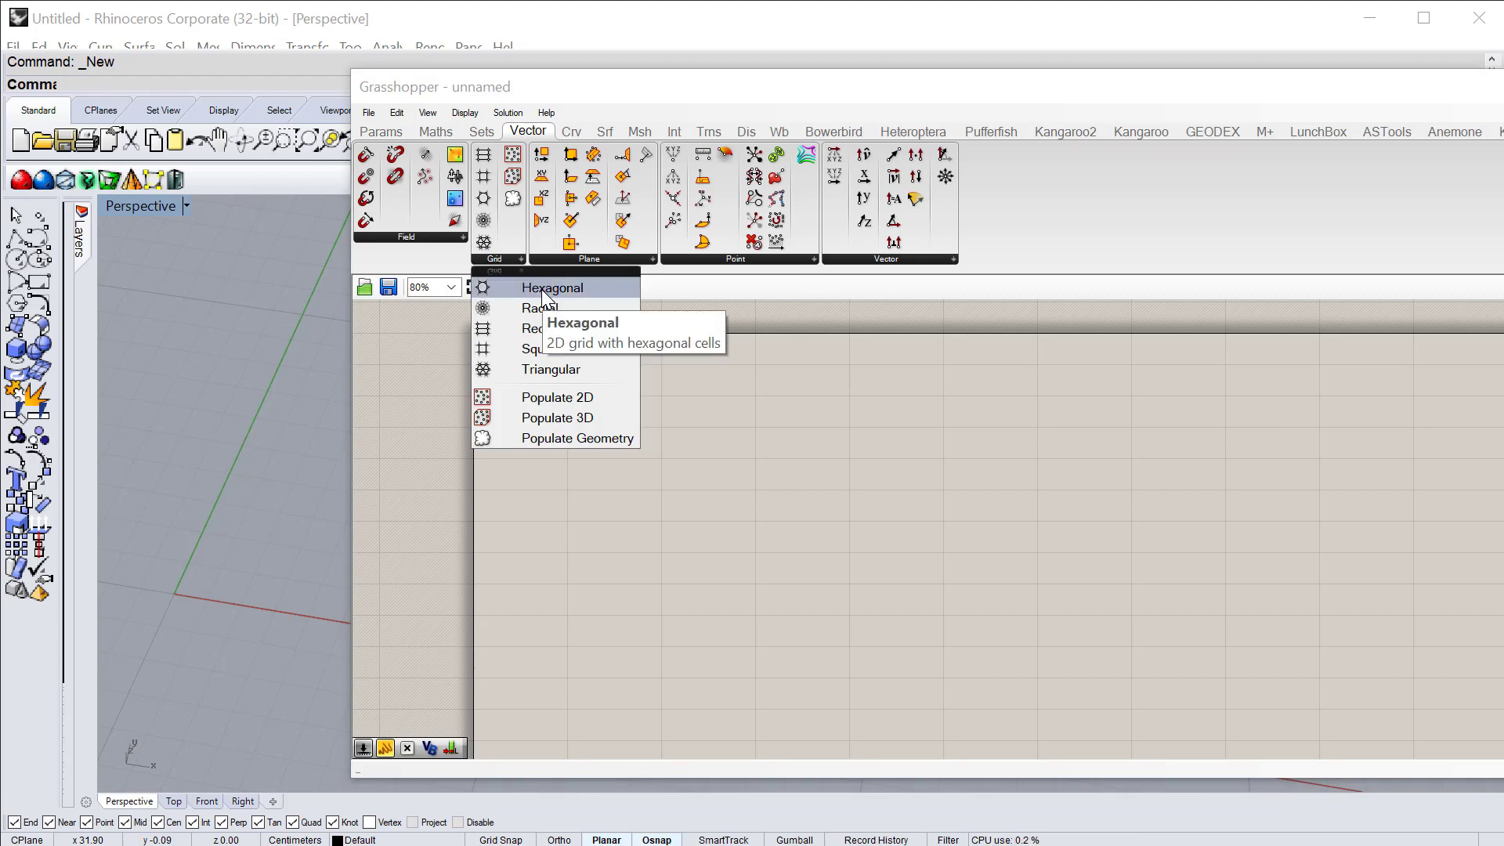
left_click_drag(546, 293, 975, 576)
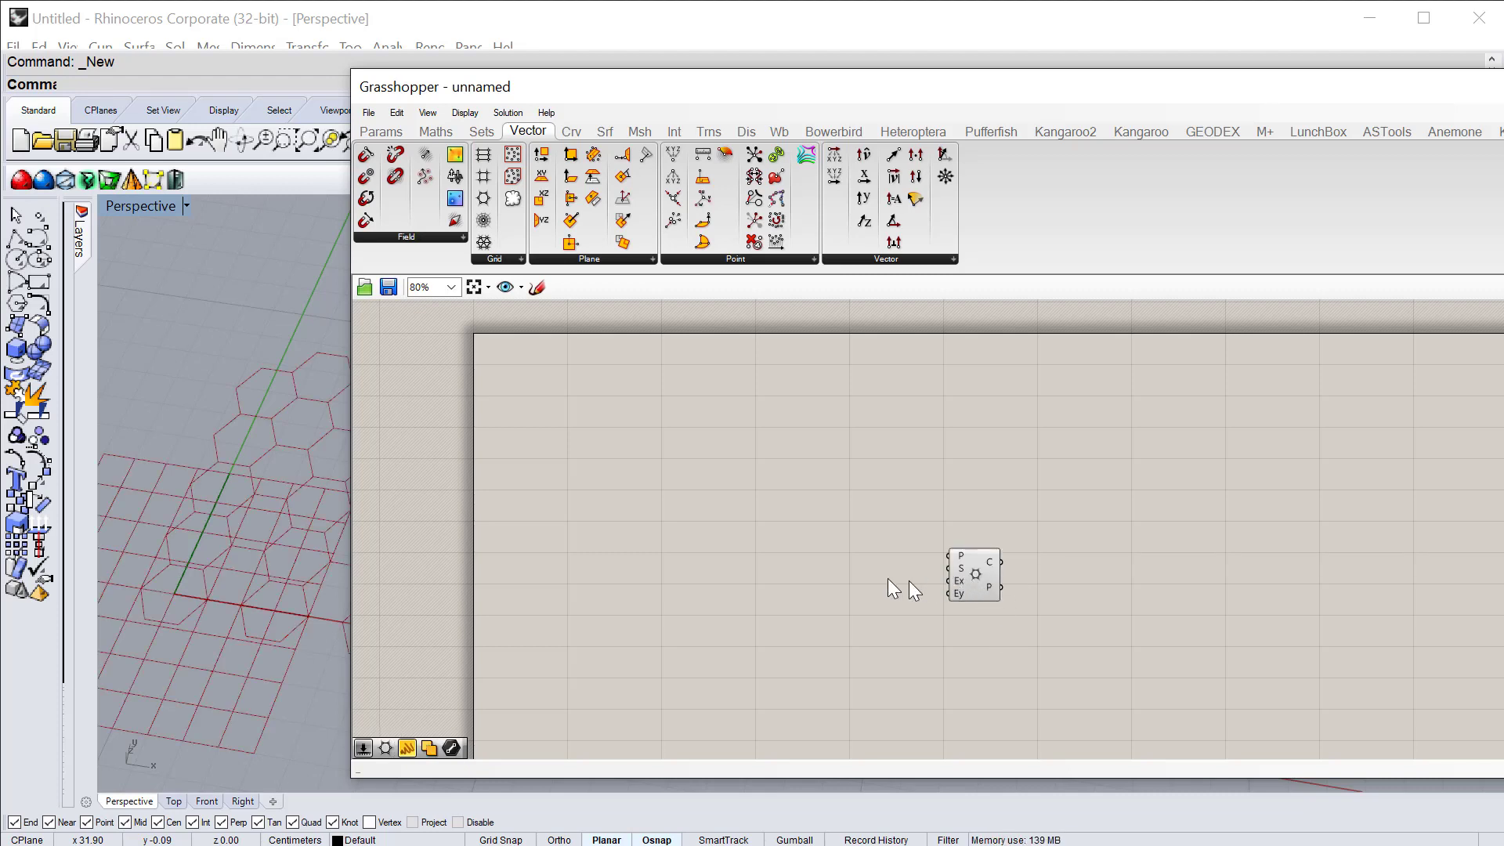
double_click(746, 590)
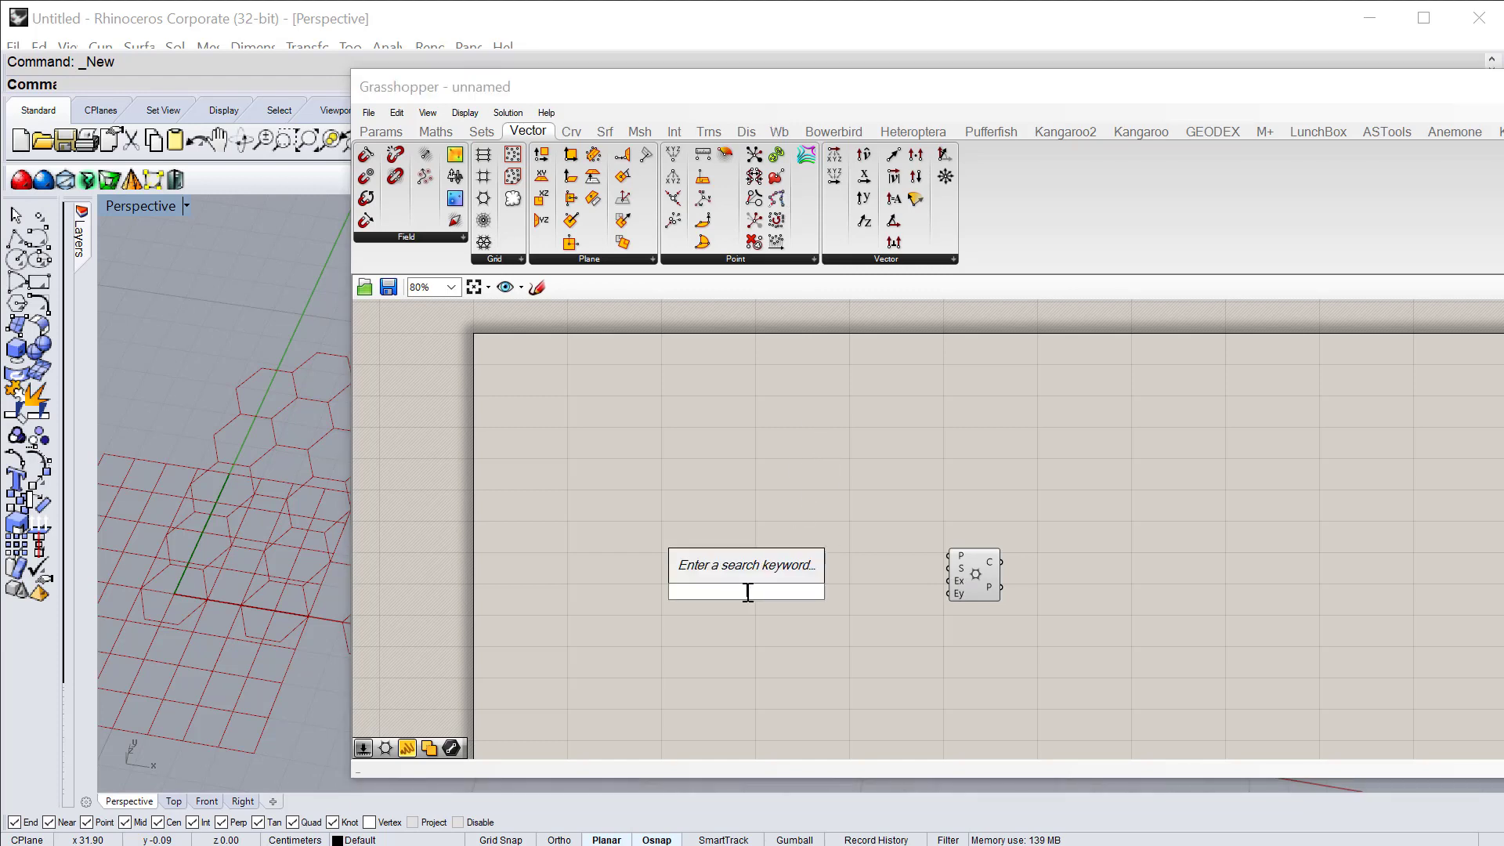
type("he")
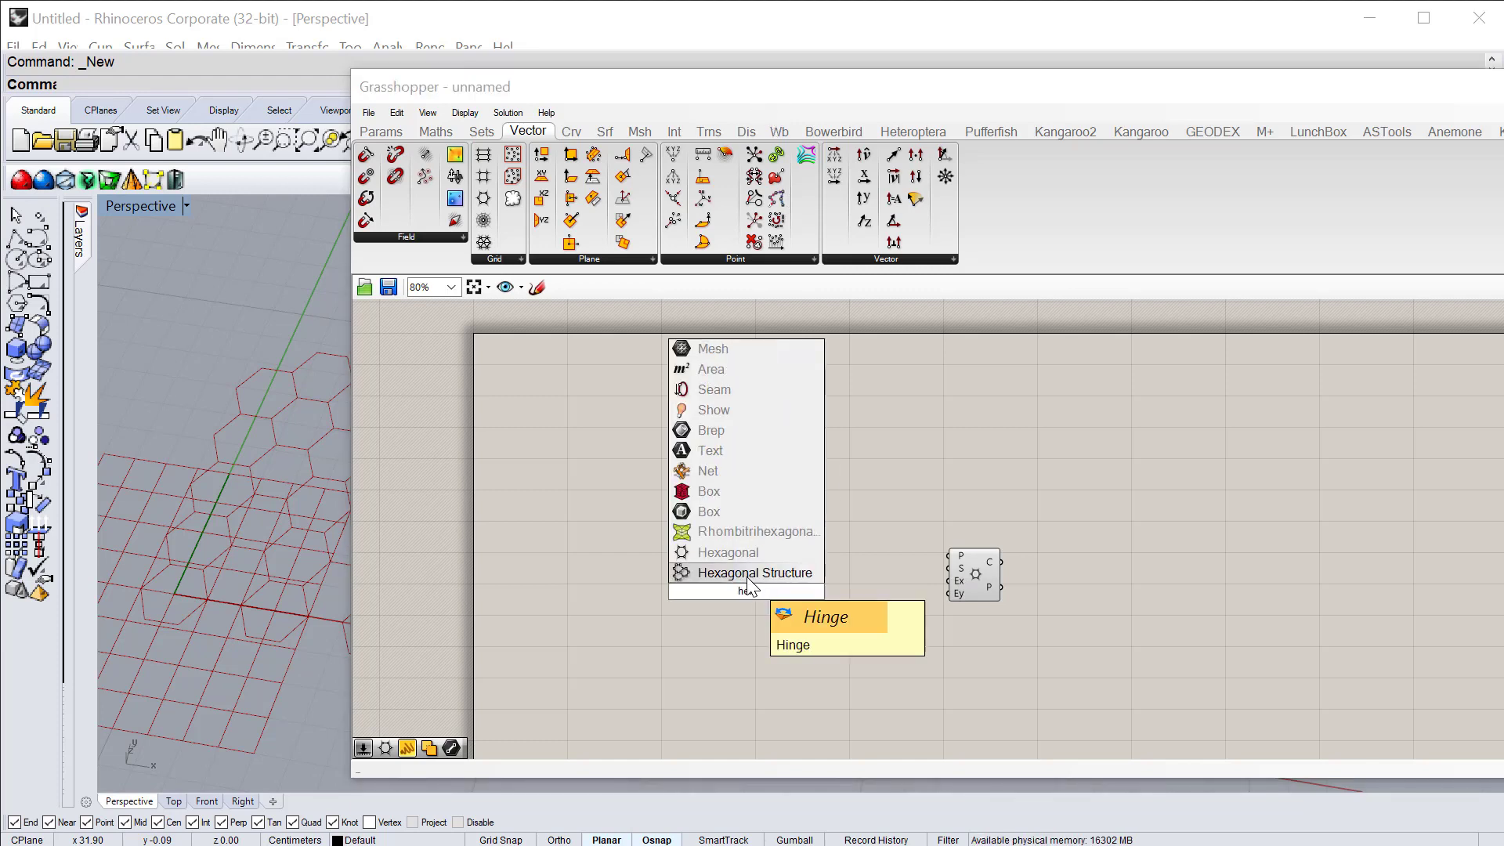
type("xgo")
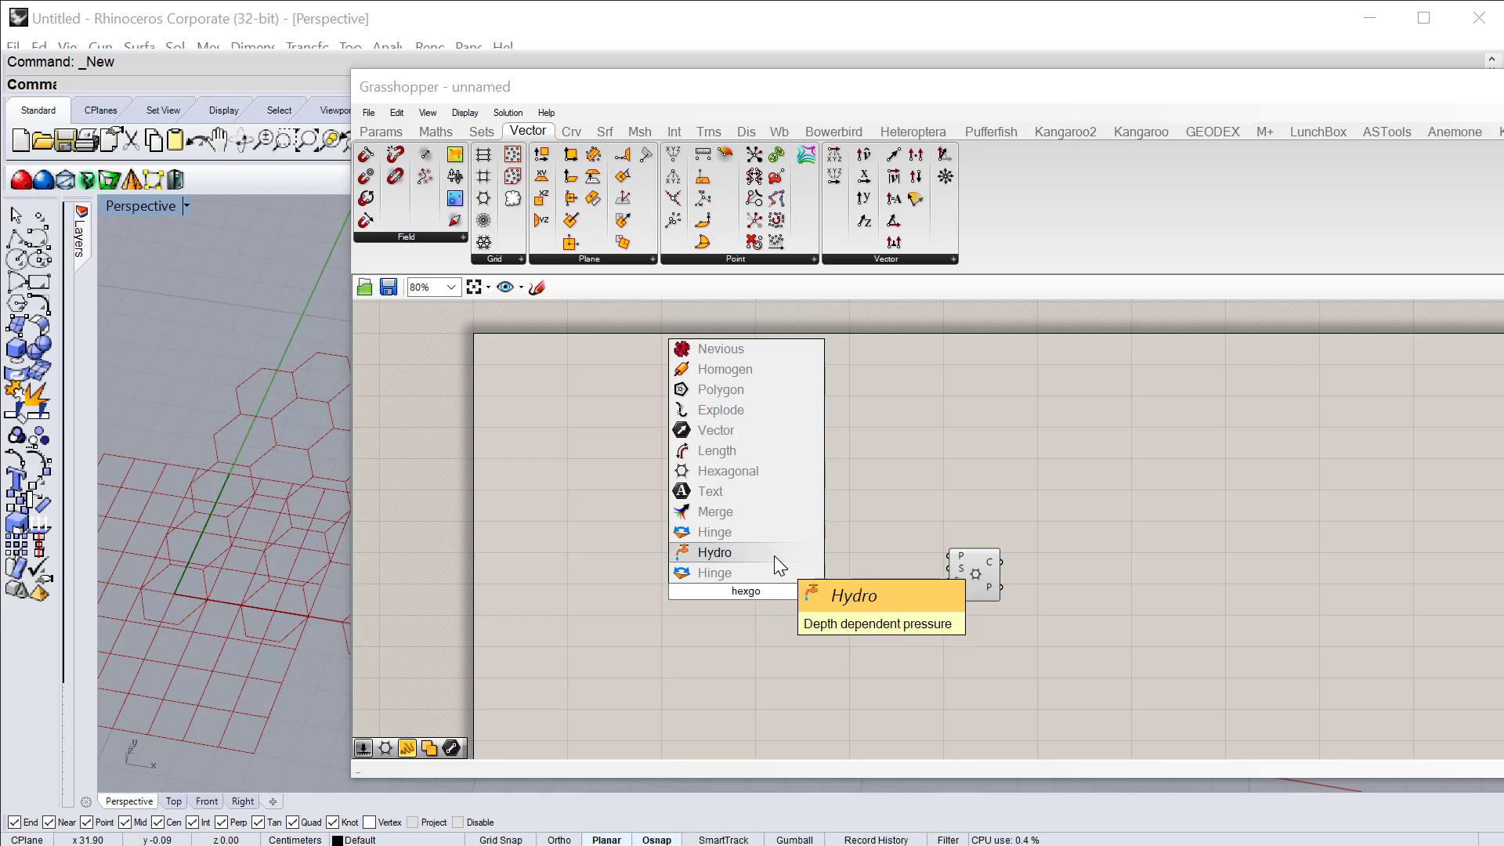
left_click(749, 473)
left_click(753, 598)
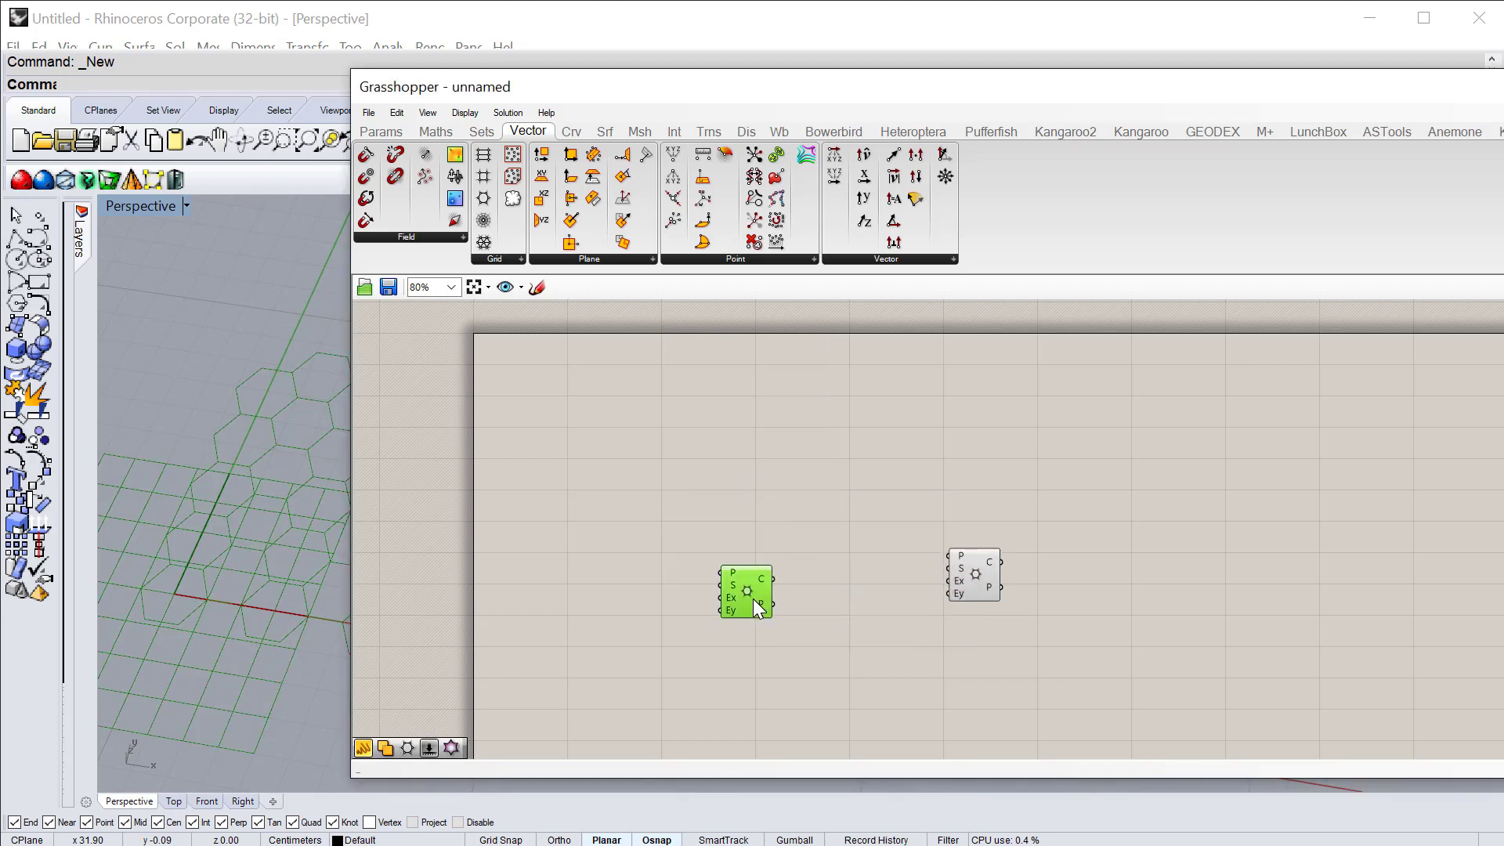
key("Delete")
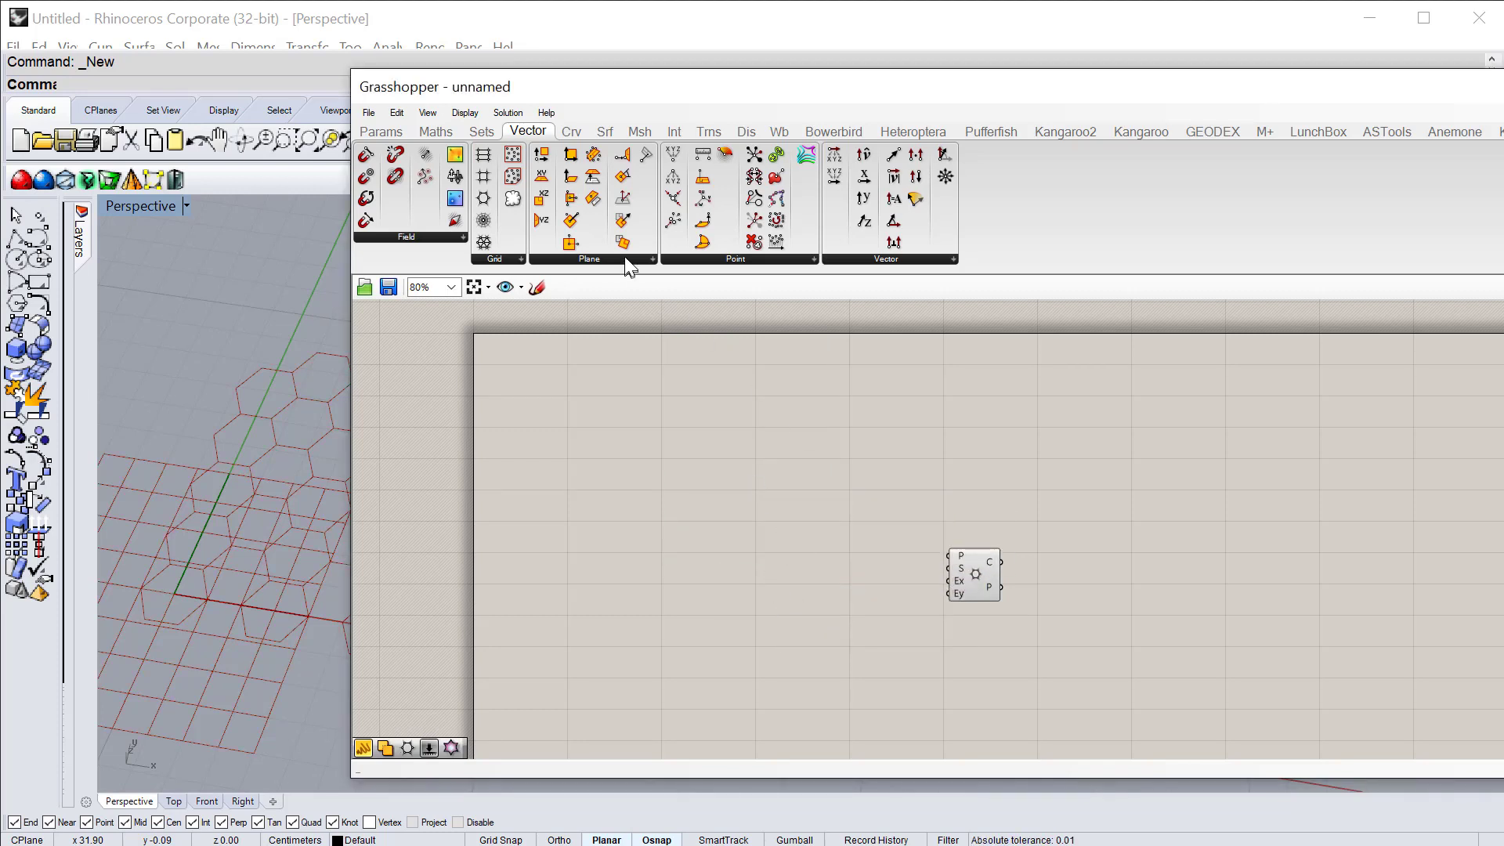
double_click(795, 607)
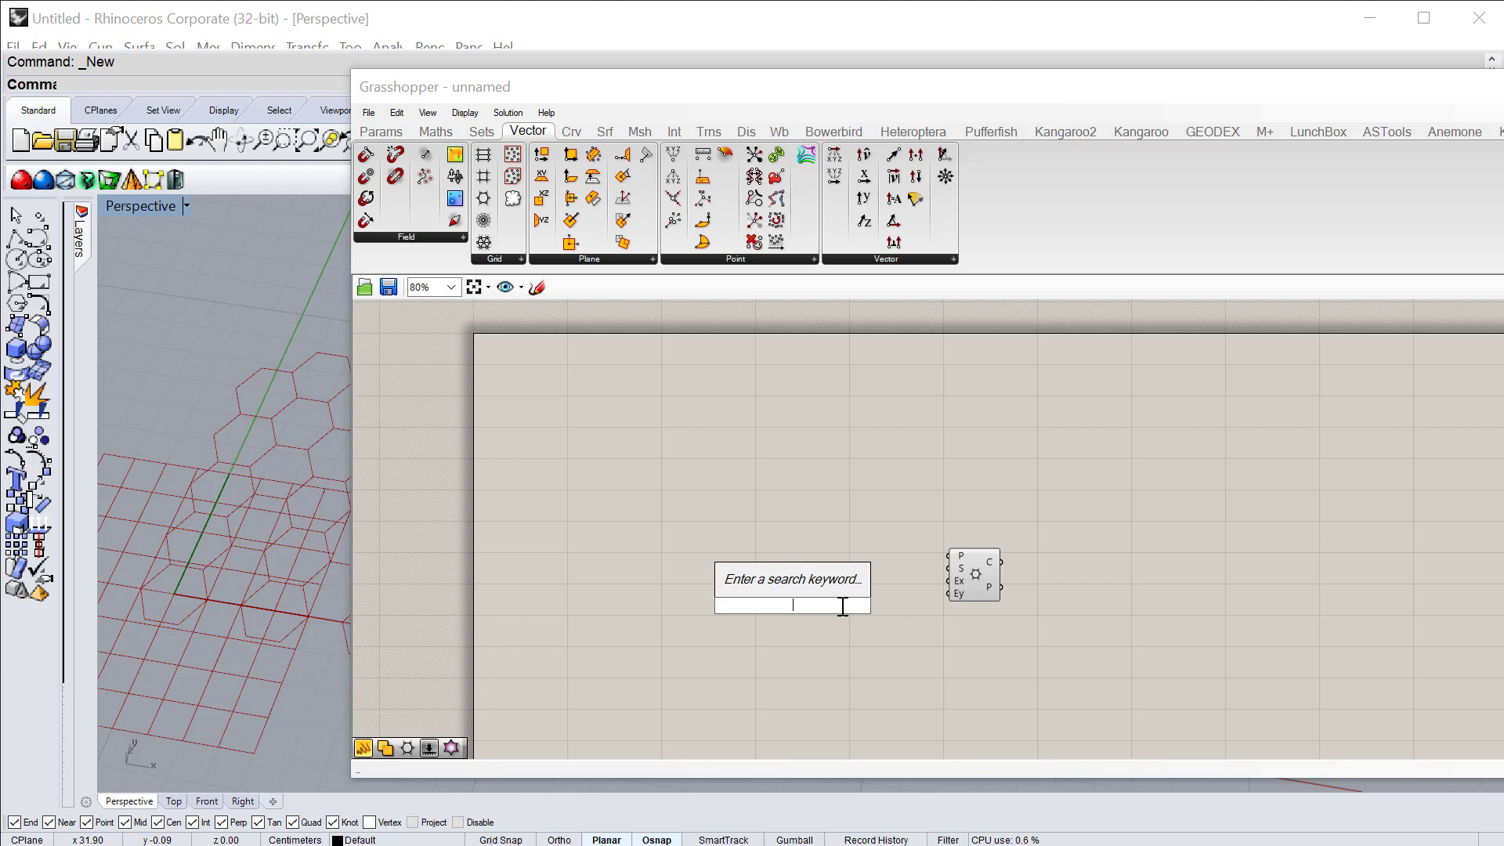
left_click(909, 604)
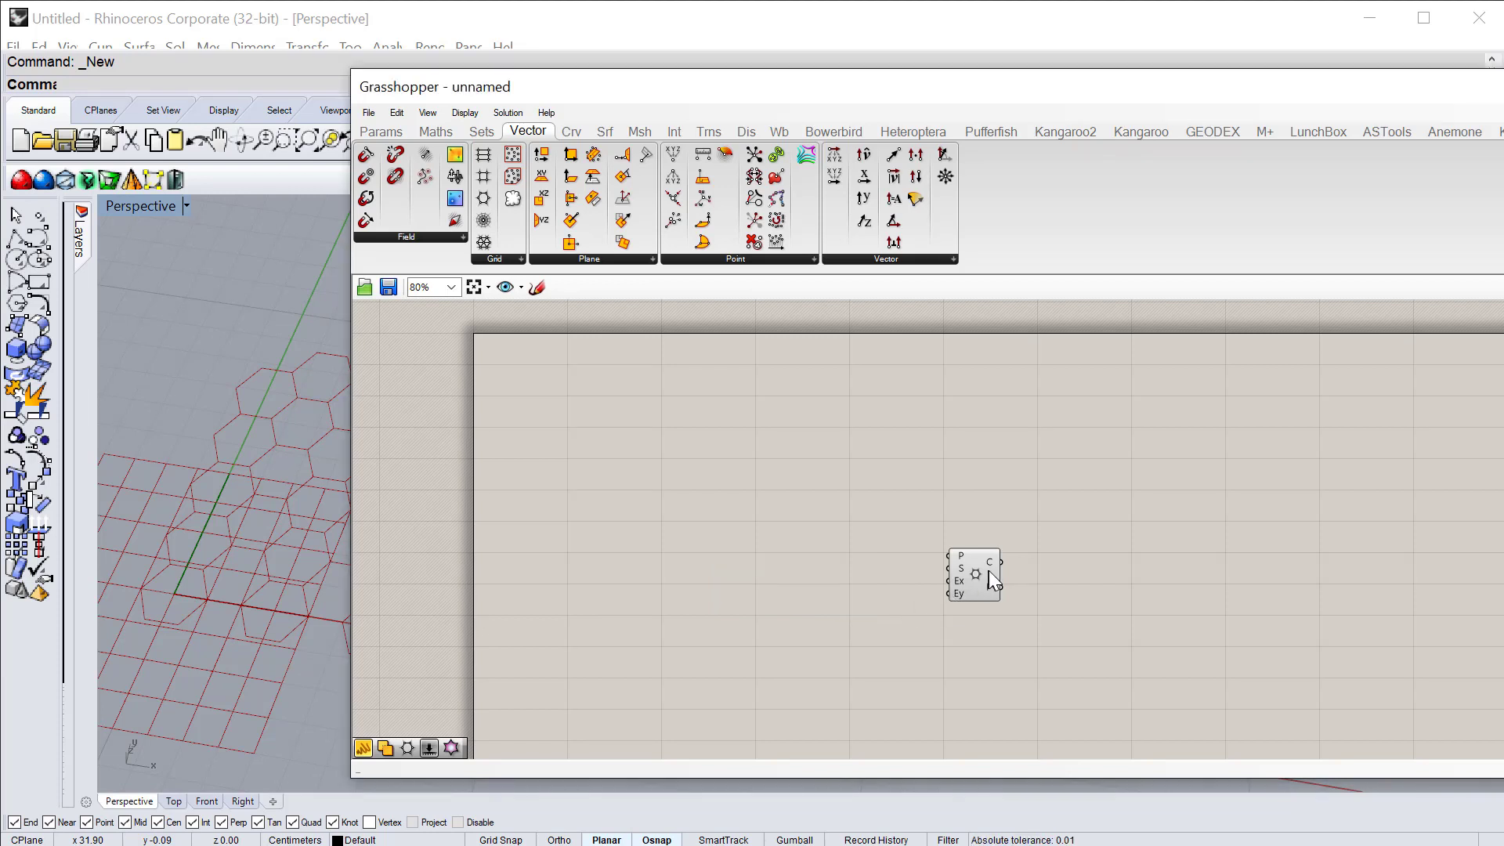
Step: Examine the Hexagonal grid component's inputs and outputs, including Extent X, alongside the full grid preview in the Rhino viewport
left_click(932, 540)
scroll(925, 543, "up", 3)
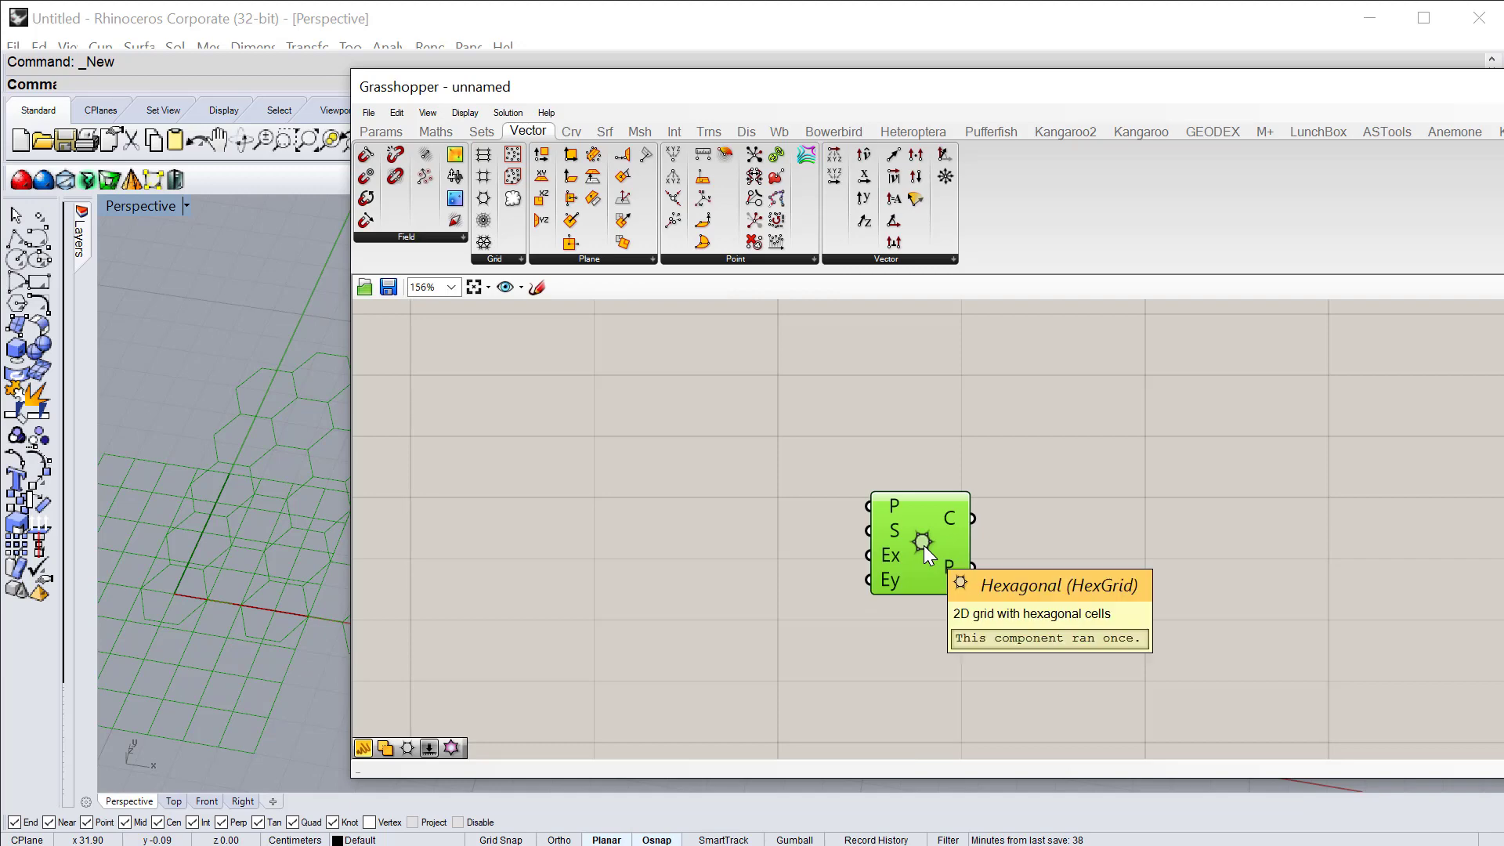
scroll(914, 555, "down", 2)
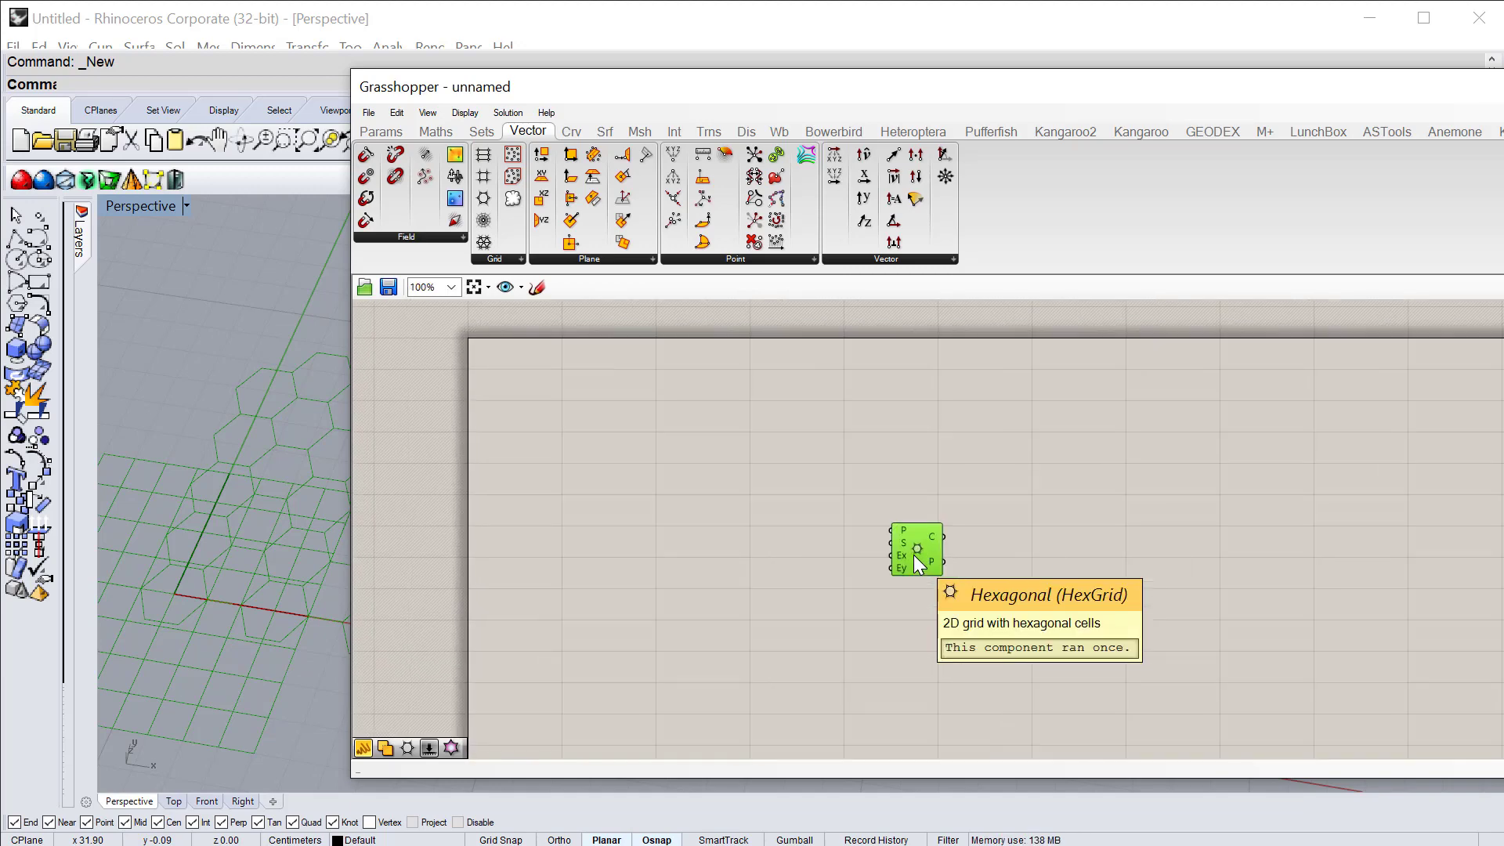
scroll(913, 555, "down", 2)
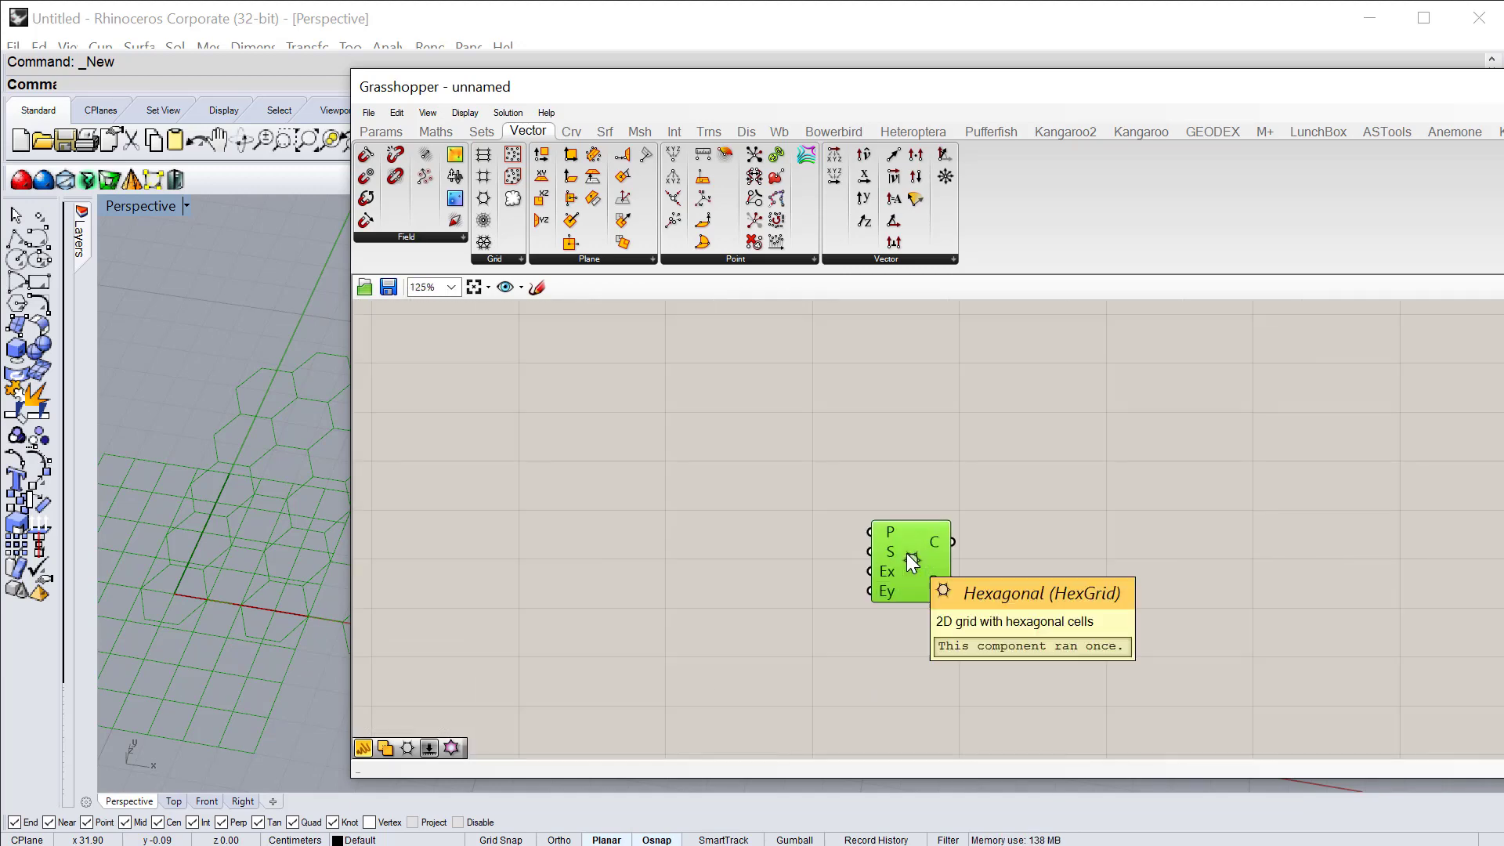
scroll(906, 553, "up", 3)
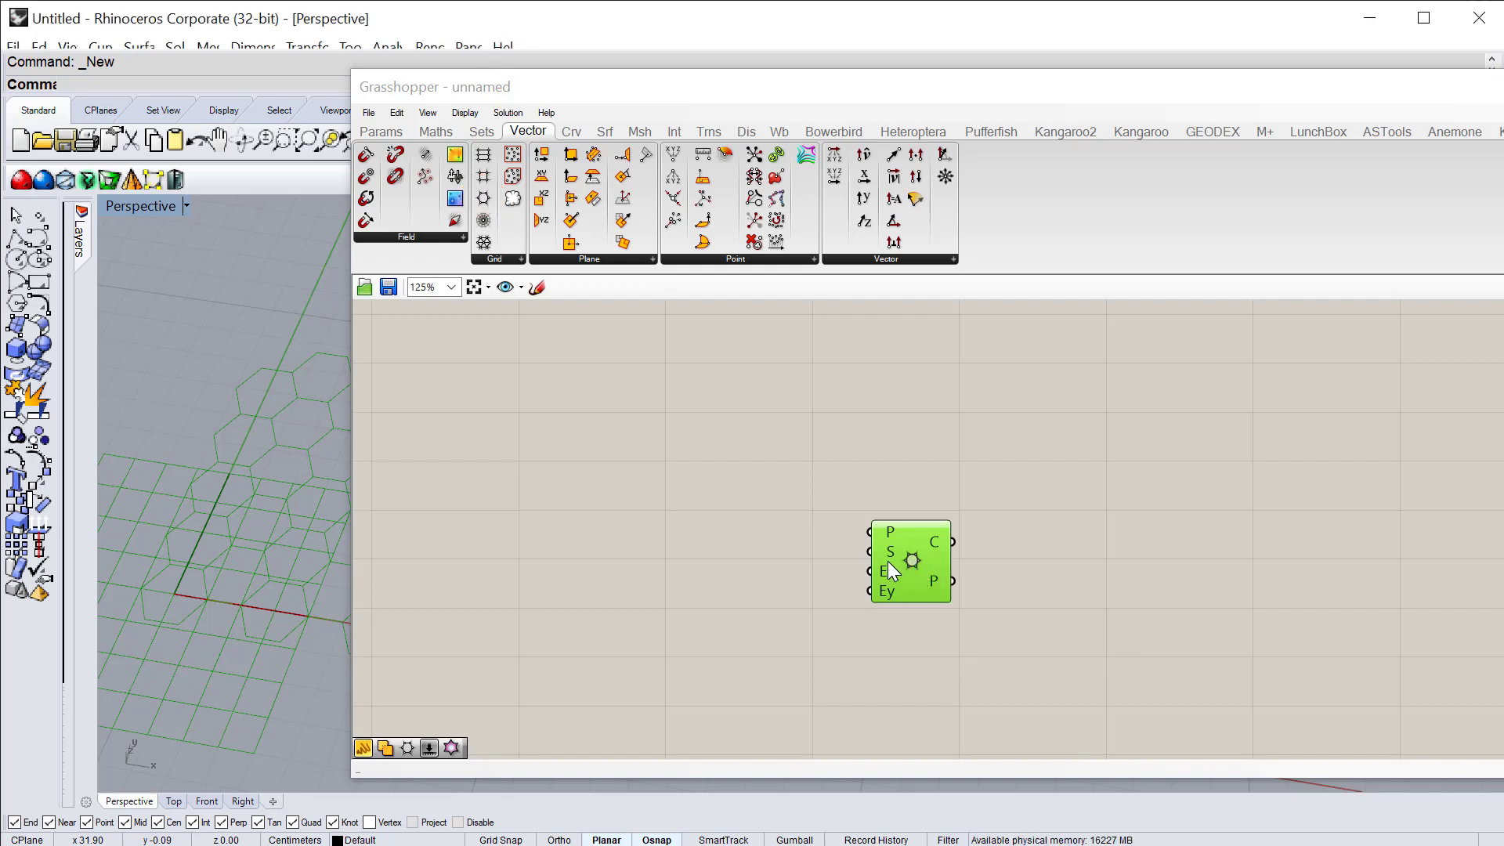
scroll(888, 556, "up", 1)
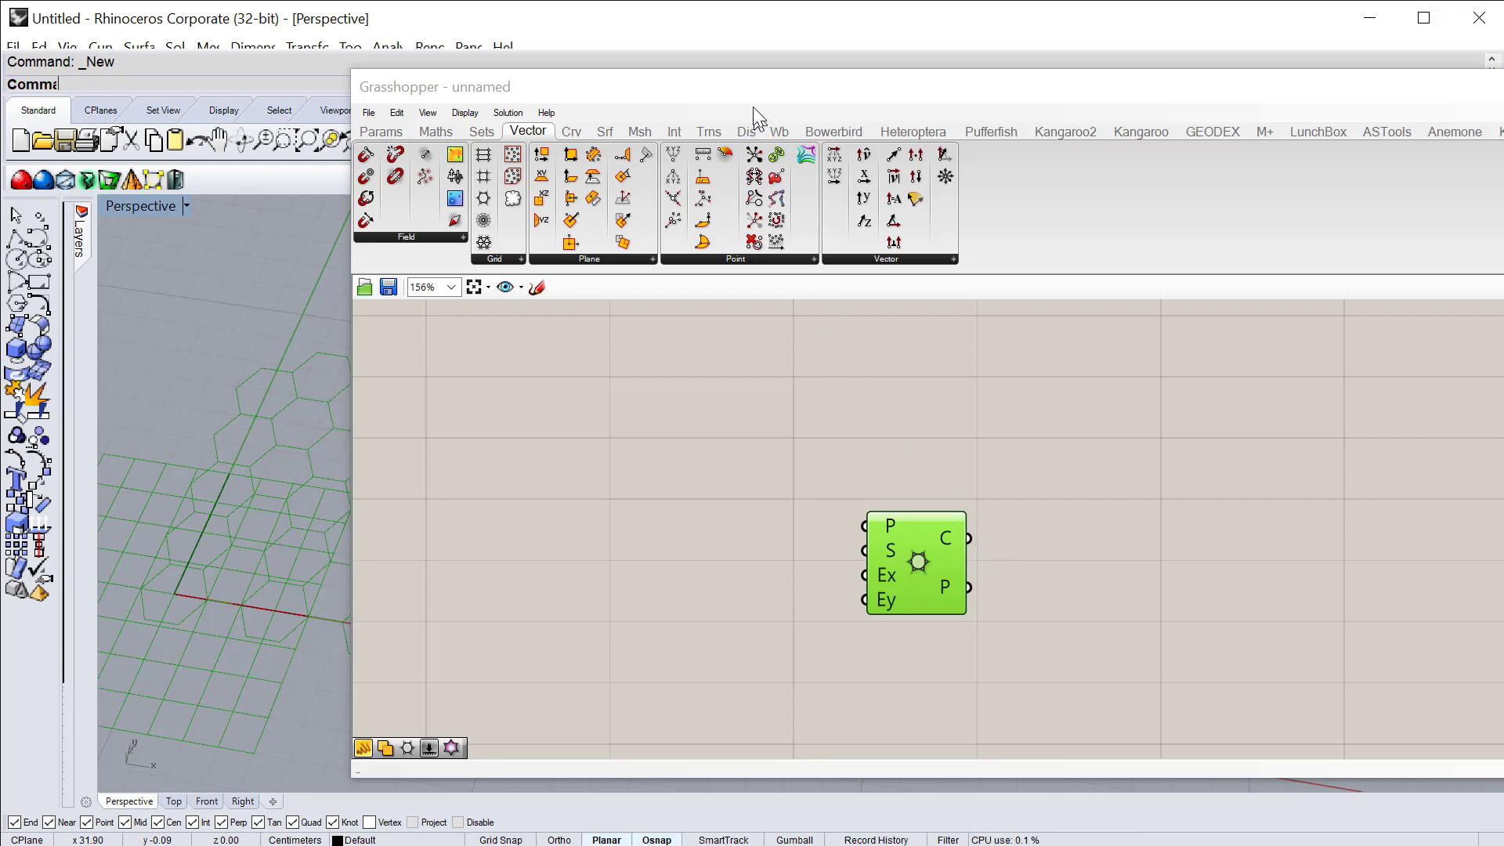
left_click_drag(734, 88, 923, 86)
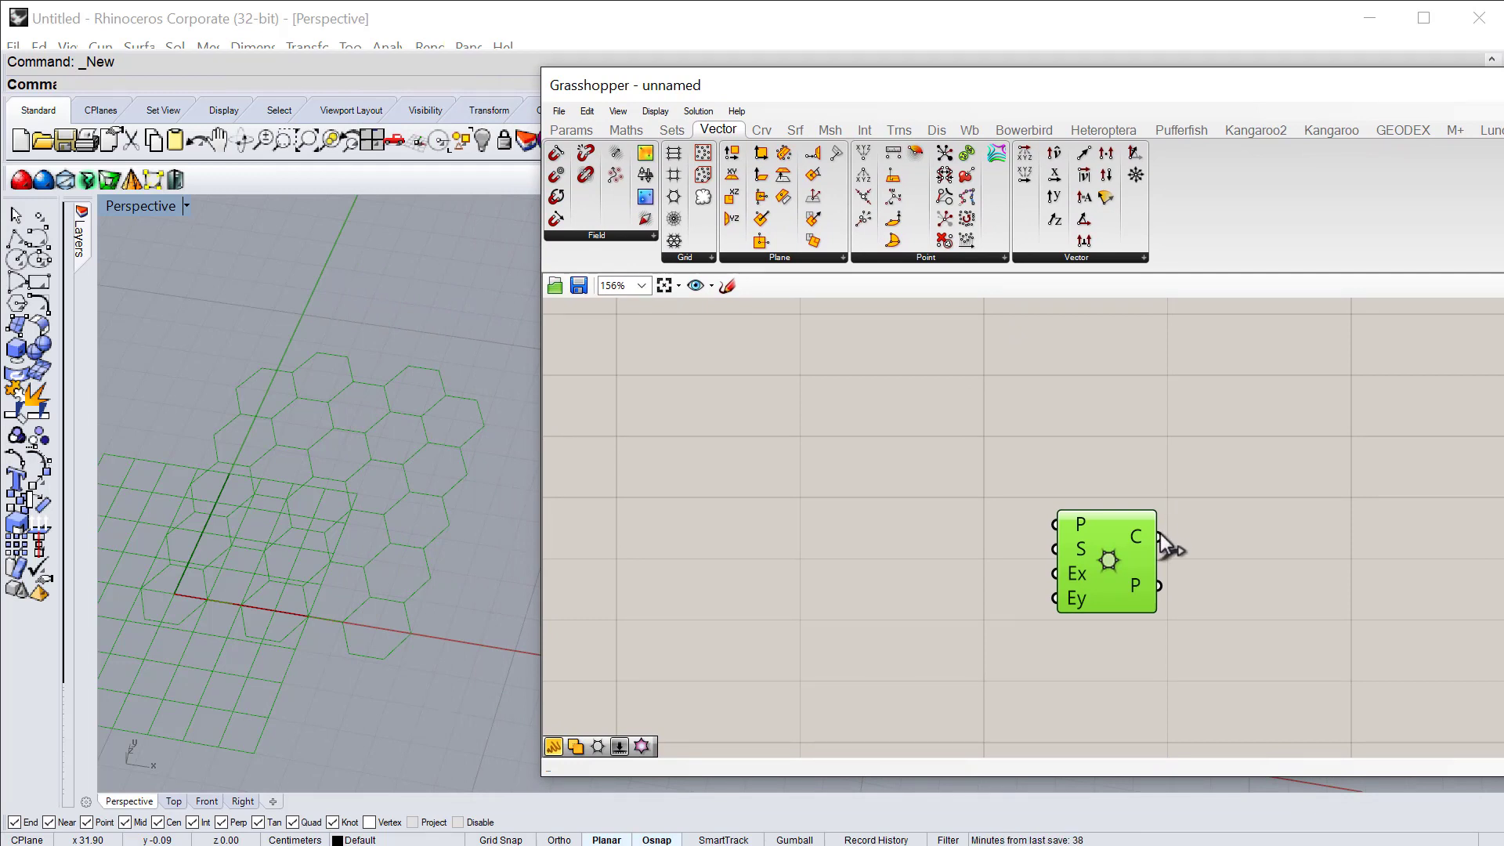
scroll(1159, 538, "up", 2)
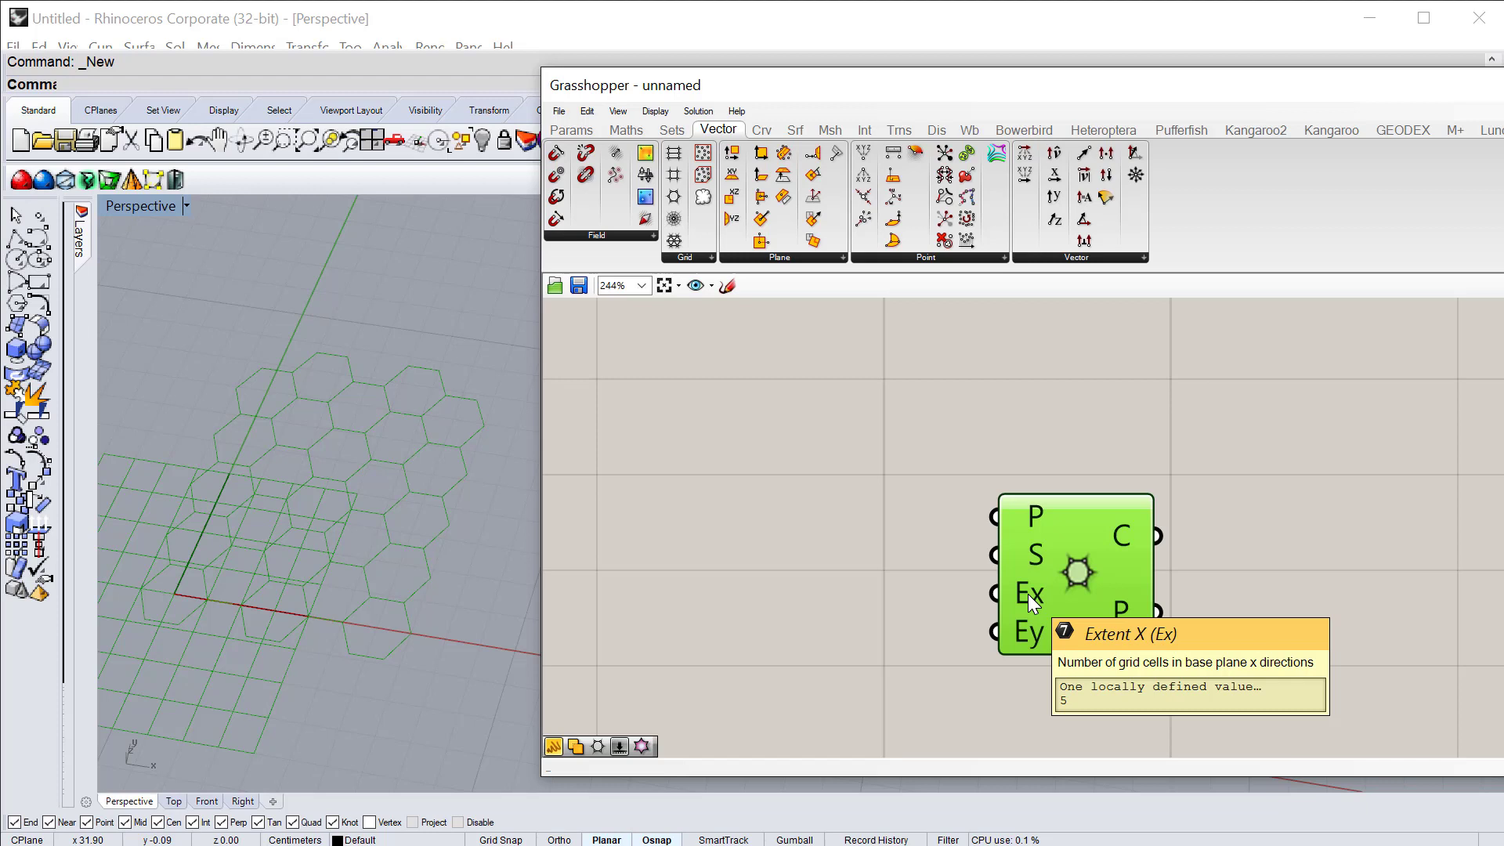
Step: Reposition the Hexagonal grid component and add a number slider with value 2.3 on the input side of it
left_click_drag(1025, 592, 1050, 538)
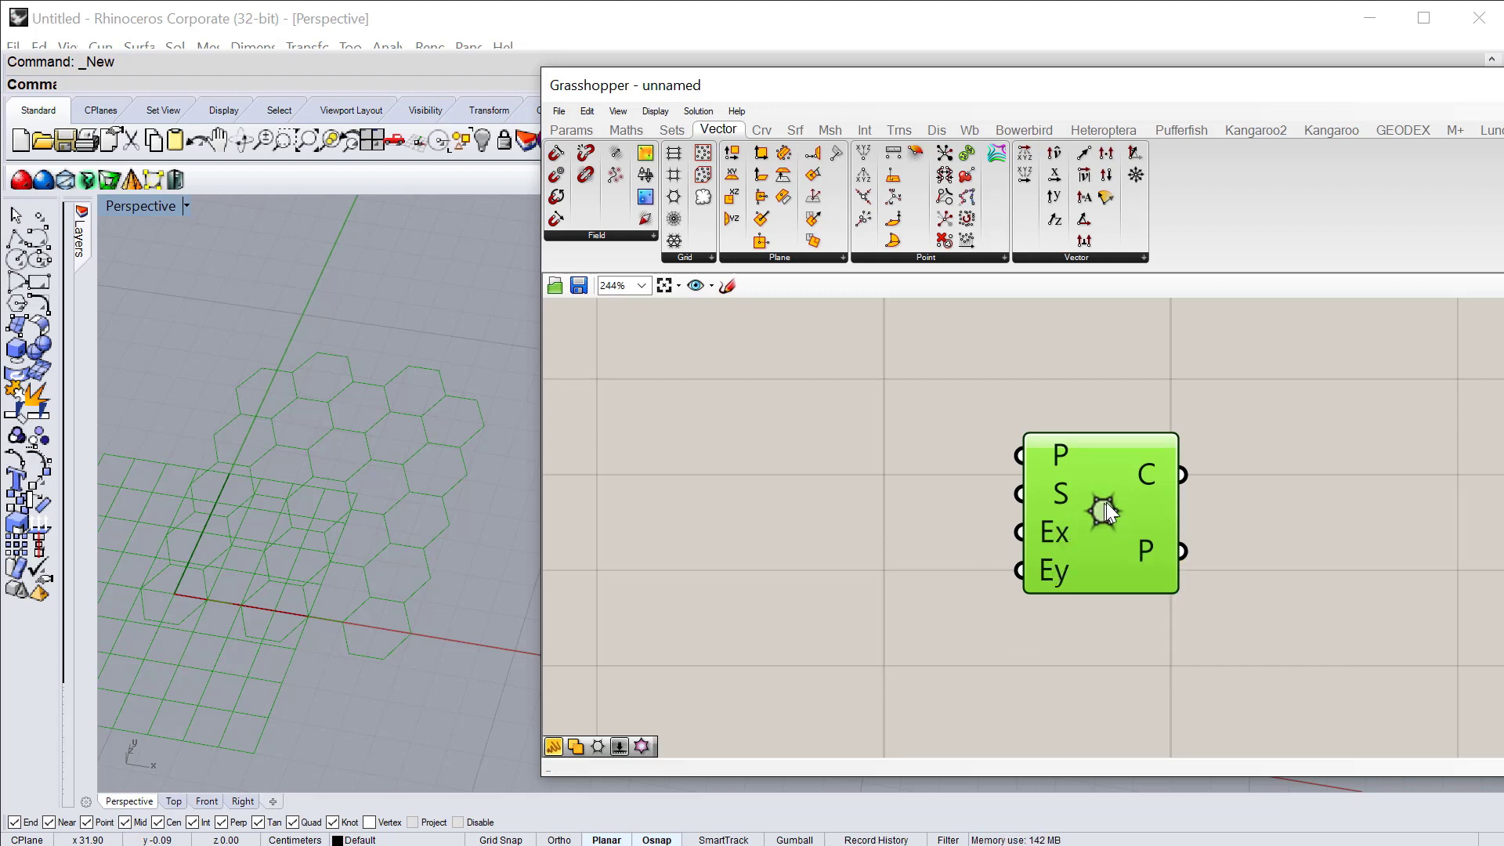
left_click_drag(1108, 503, 1129, 519)
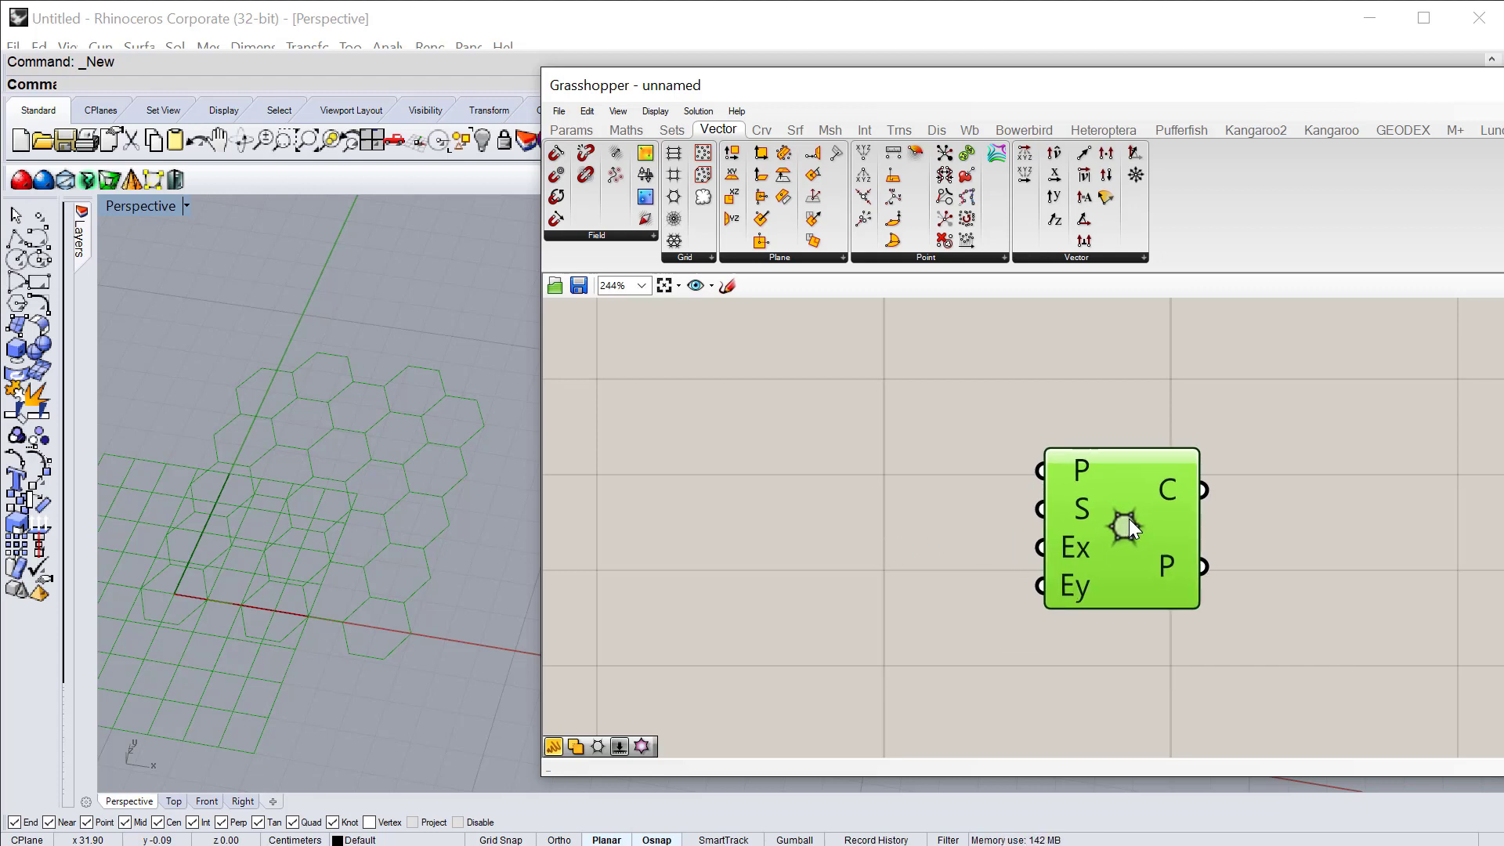
double_click(783, 565)
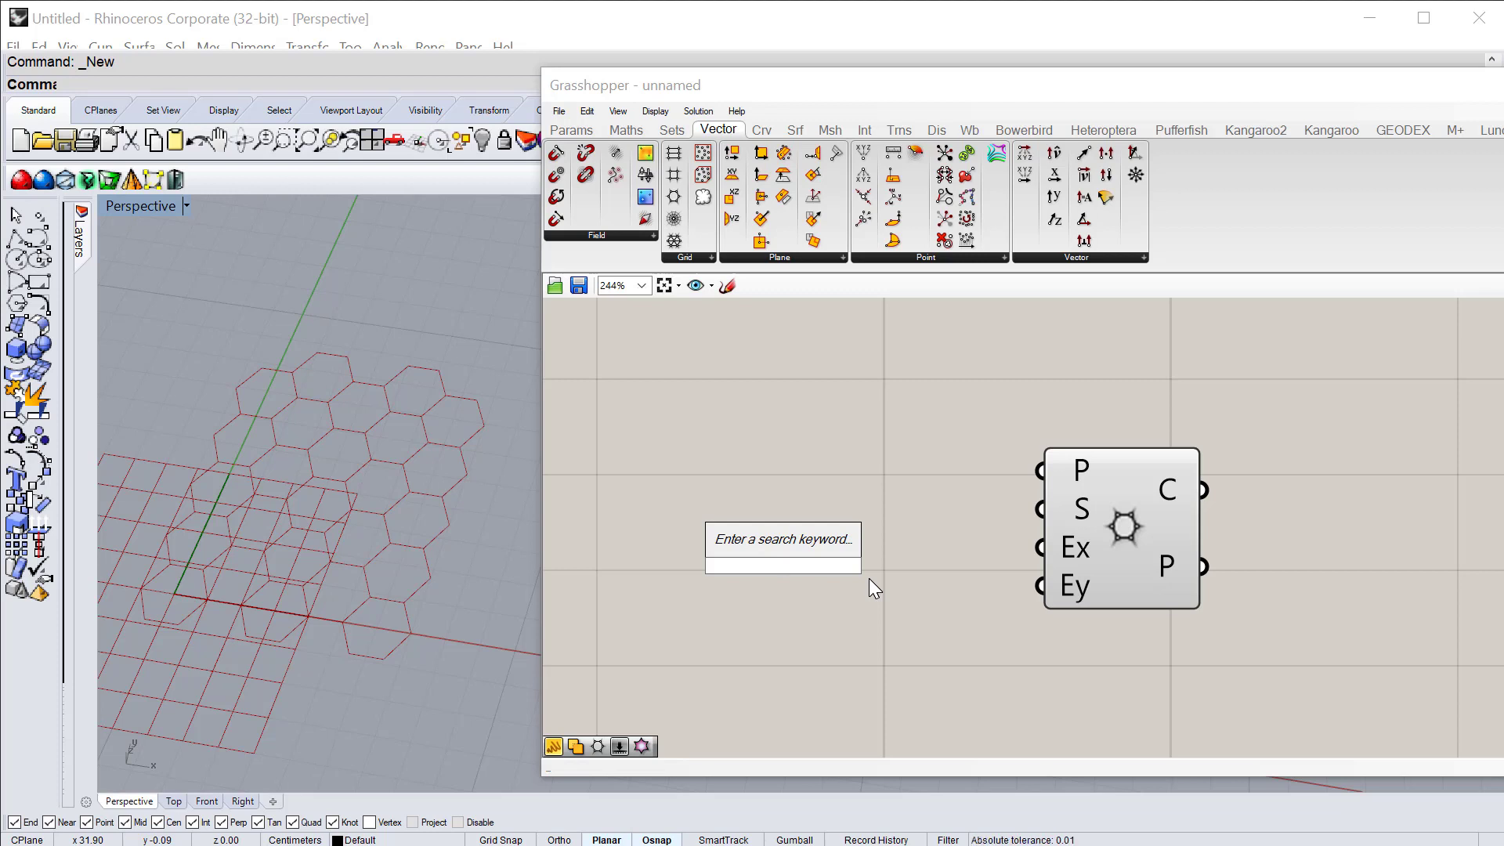
type("2")
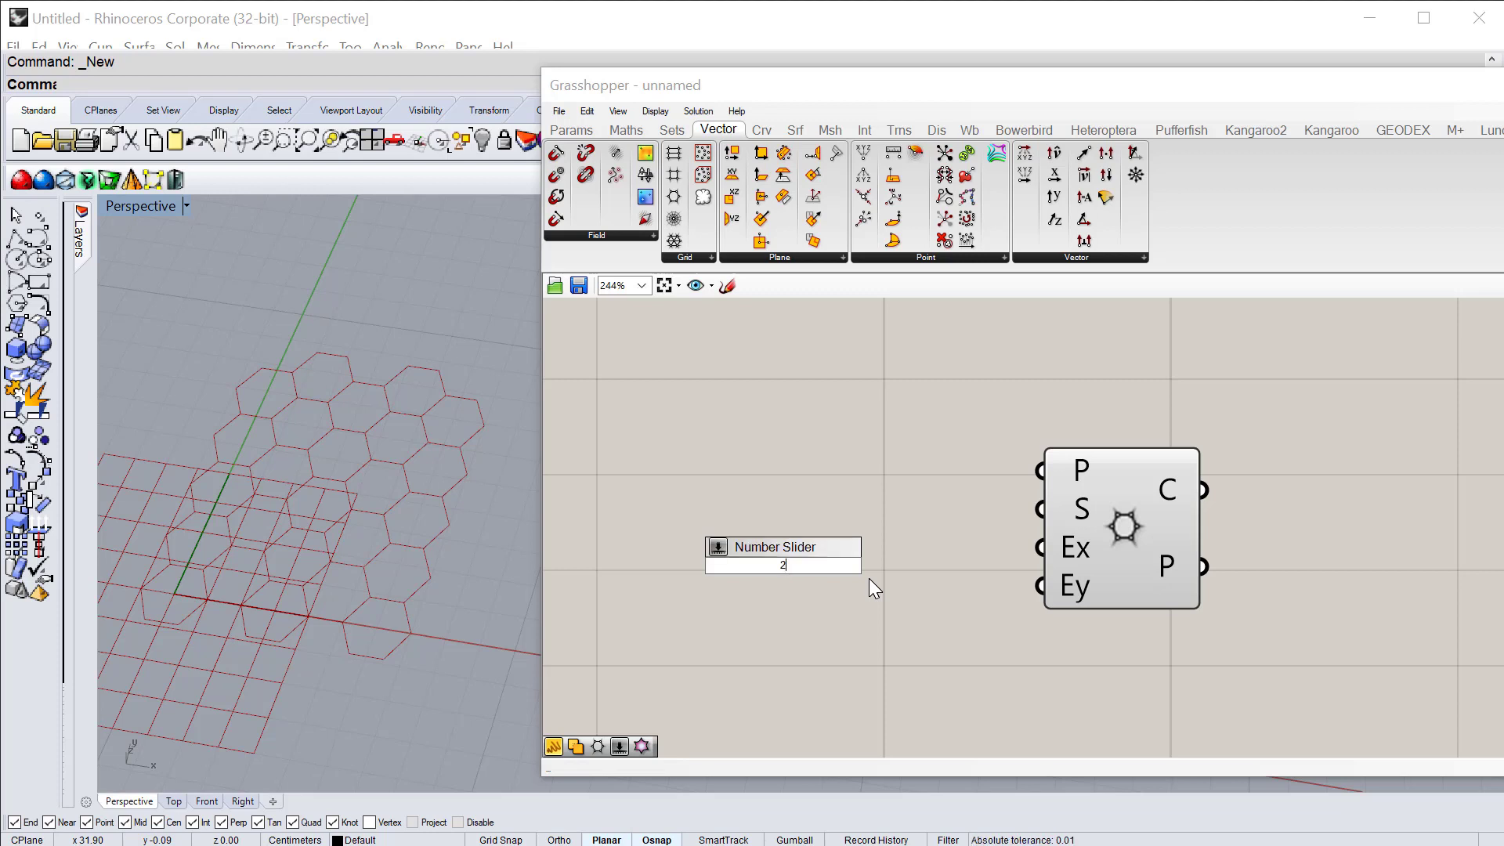
type(".3")
key("Return")
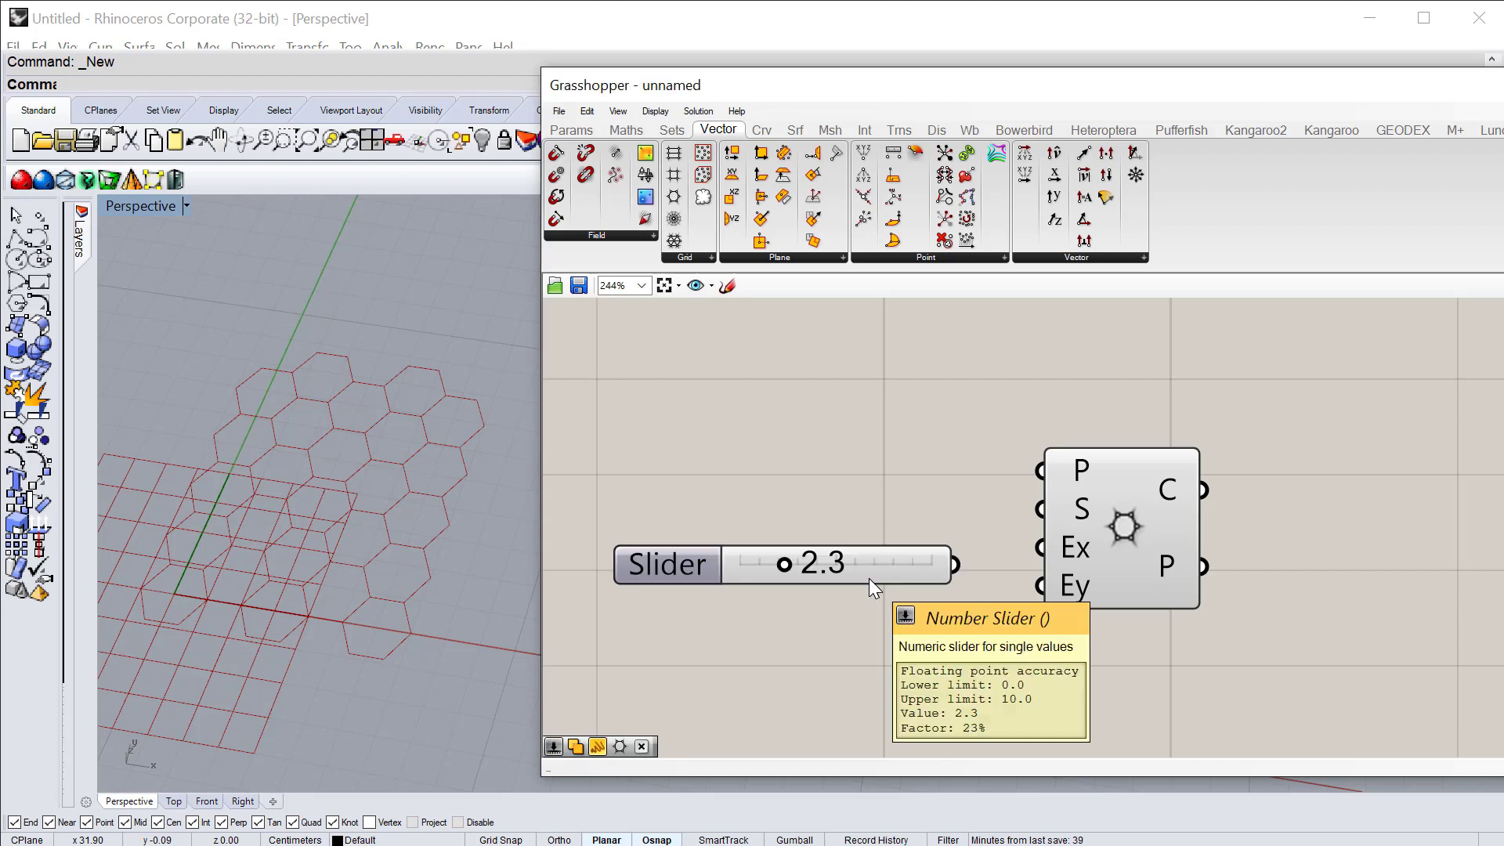
Step: Space out the number slider and Hexagonal grid component, lengthen the slider, and connect it at 3.6 to the grid's Size input
left_click_drag(884, 571, 868, 539)
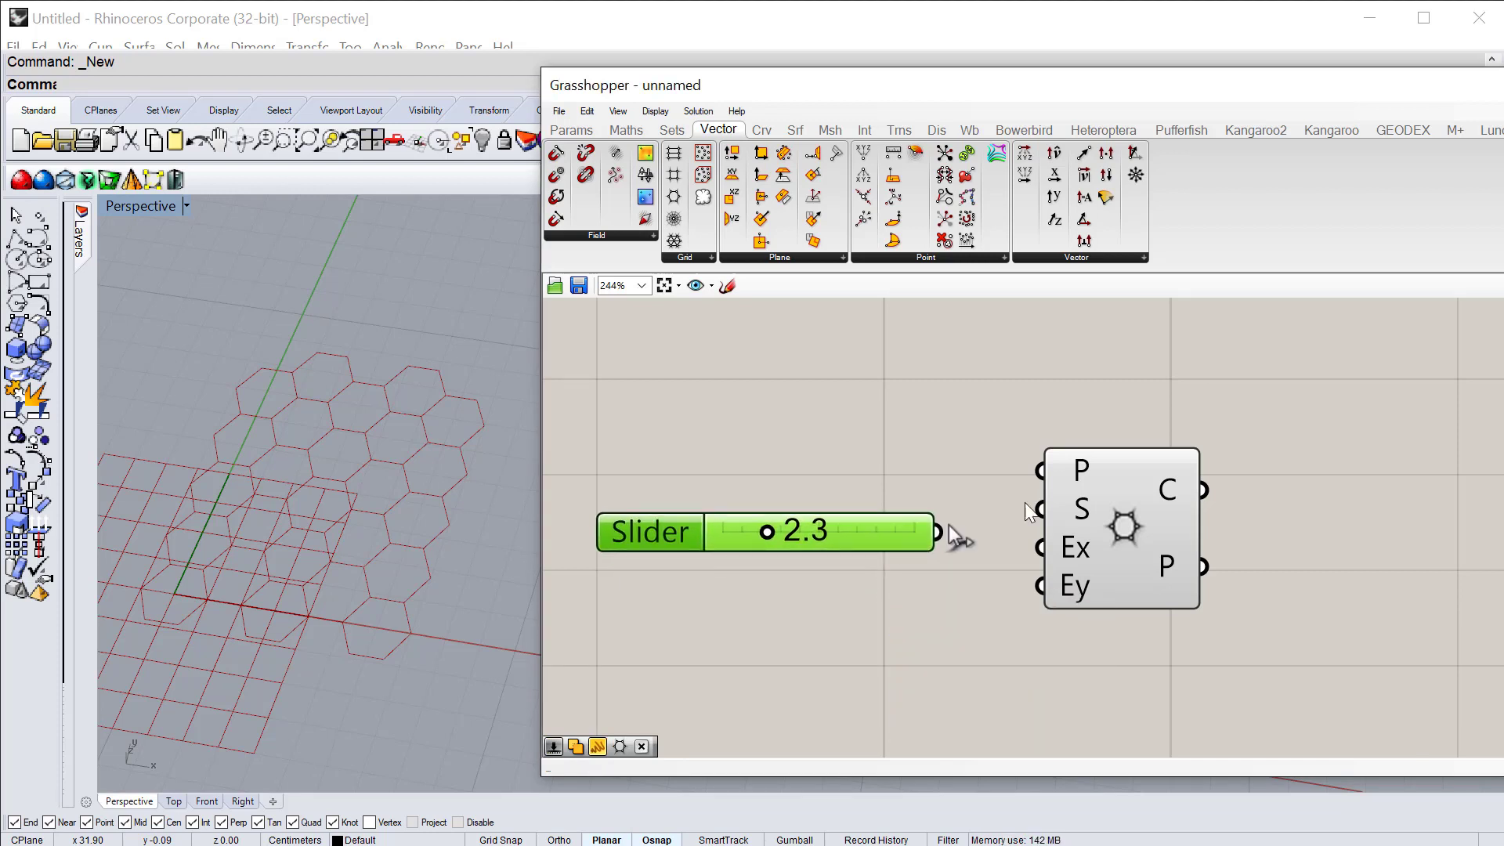
left_click_drag(1131, 517, 1261, 515)
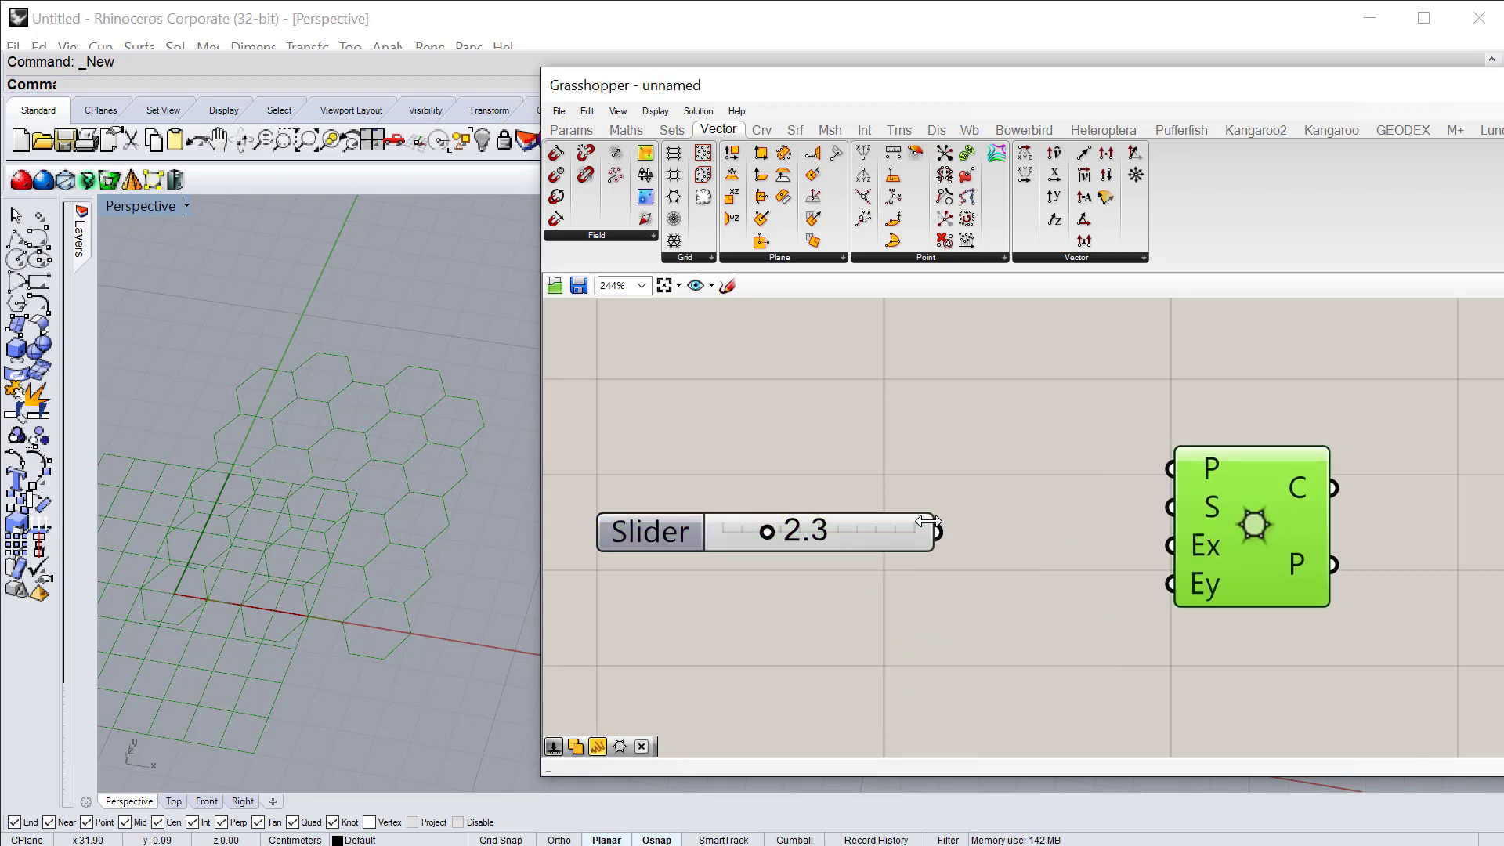
left_click_drag(928, 522, 1041, 521)
left_click_drag(792, 534, 831, 528)
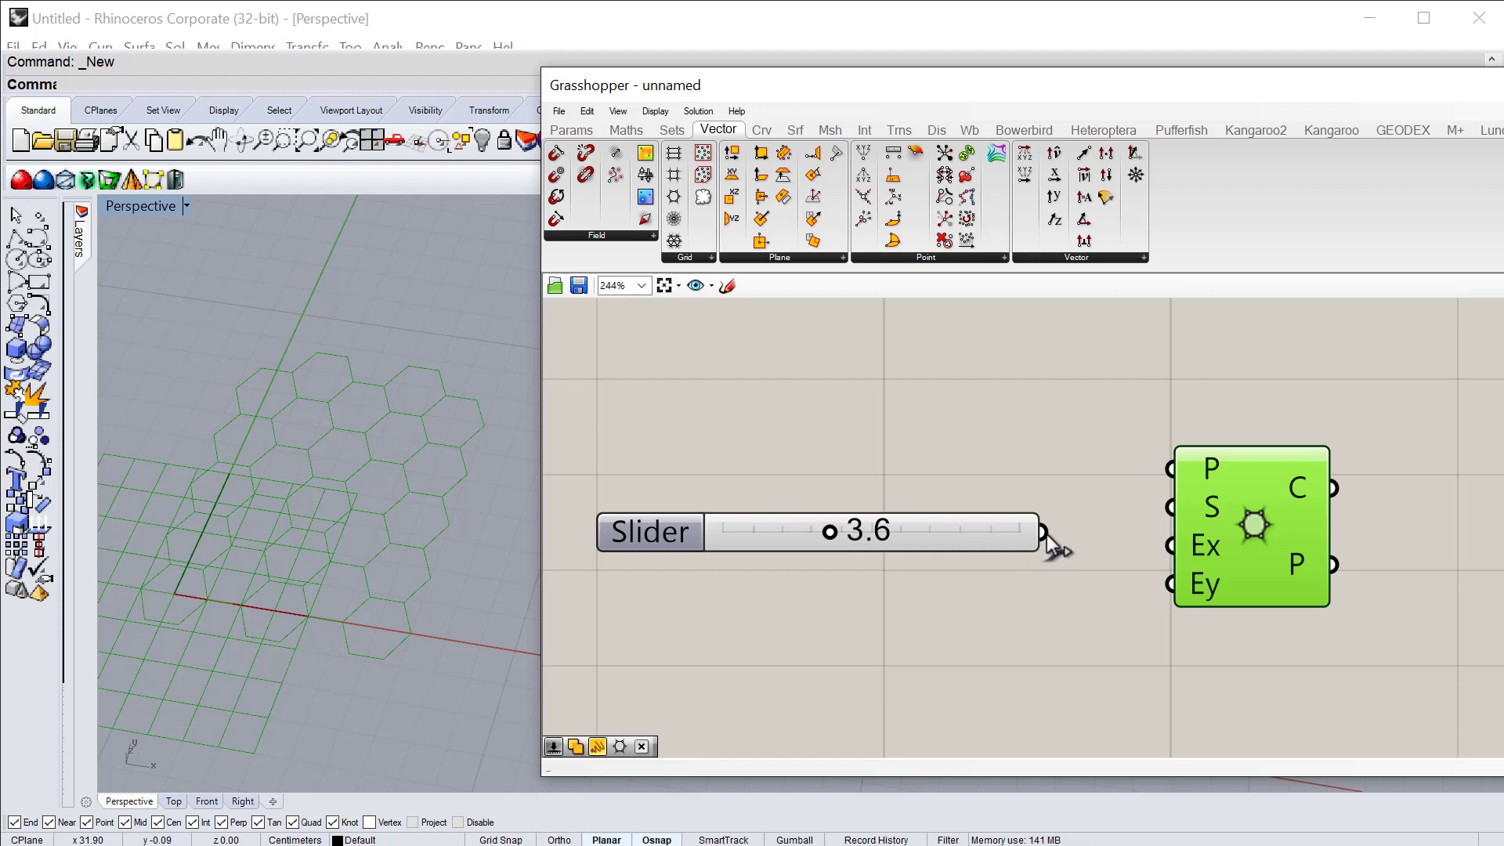
left_click_drag(1044, 533, 1165, 521)
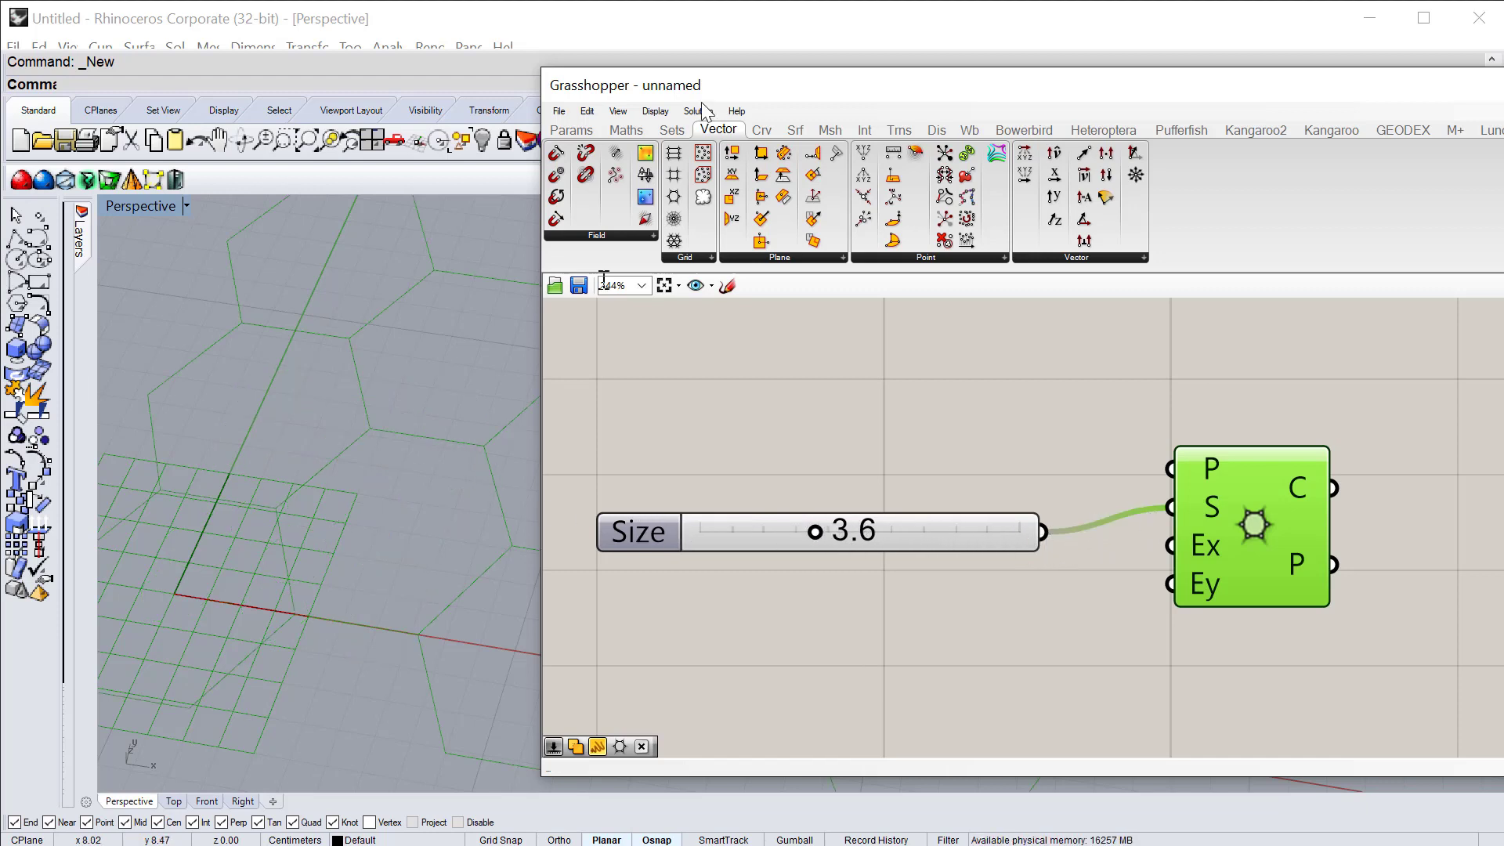
Step: Move the Grasshopper window off the grid preview and set the Size slider to 1.5, lined up with the Size input
left_click_drag(720, 86, 893, 93)
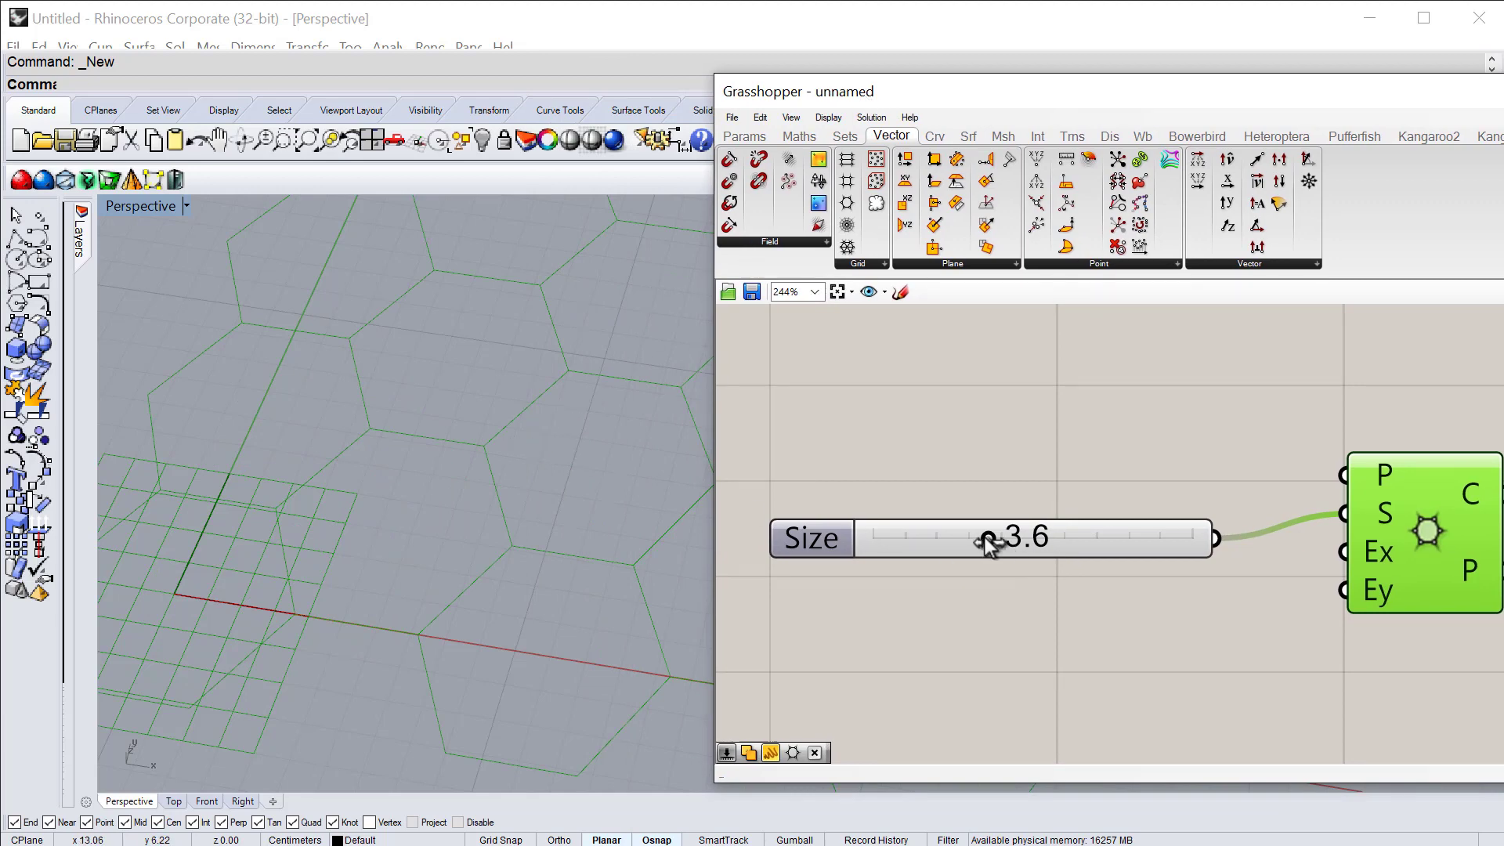
left_click_drag(988, 538, 923, 537)
left_click_drag(1092, 542, 1098, 515)
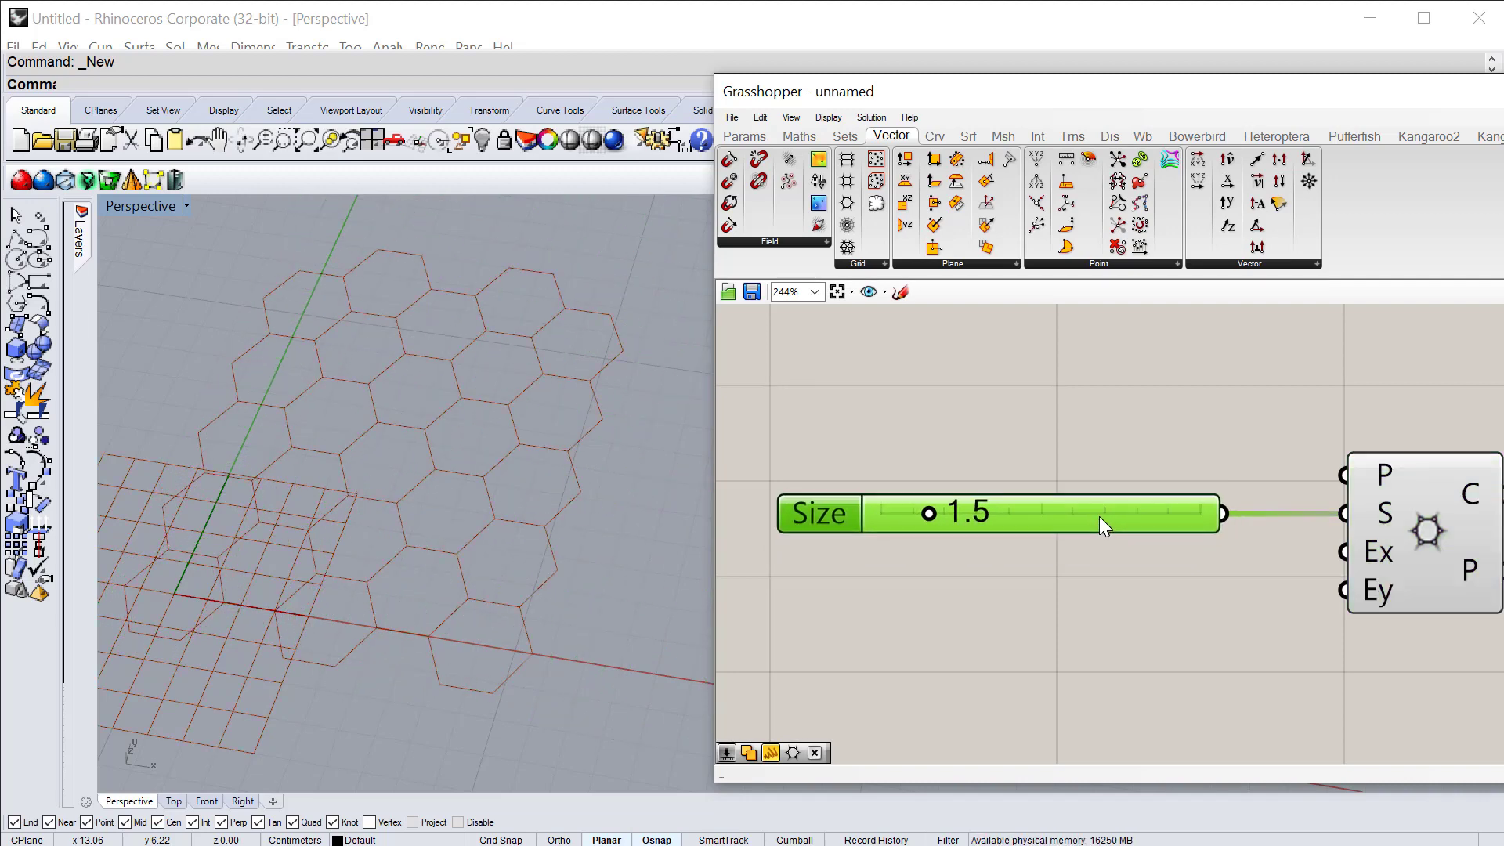
Step: Add an integer number slider with value 3 below the Size slider and connect it to the grid's Extent X input
mouse_move(1384, 557)
double_click(962, 570)
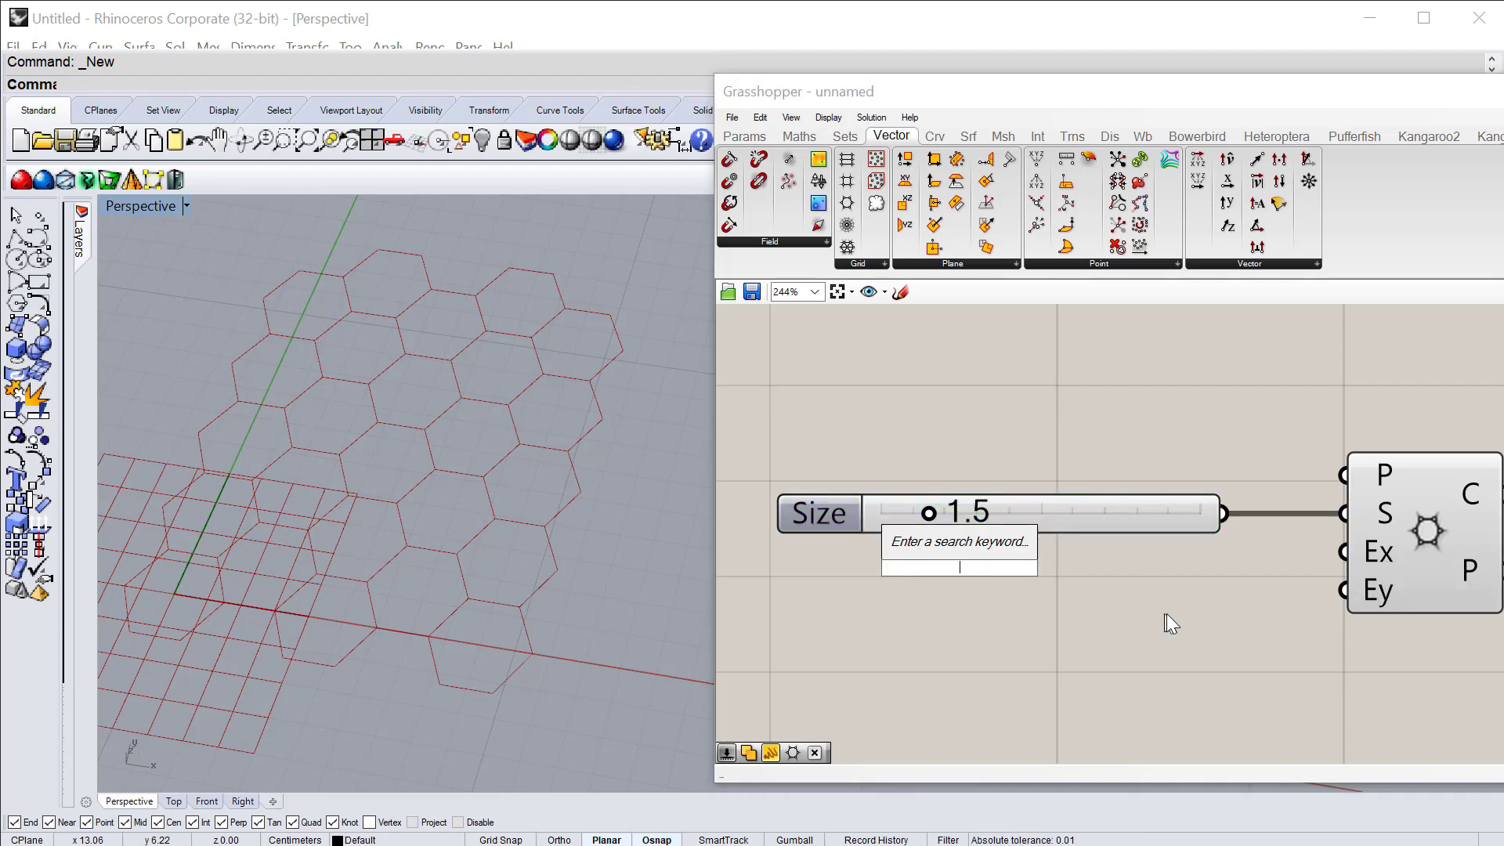
double_click(899, 569)
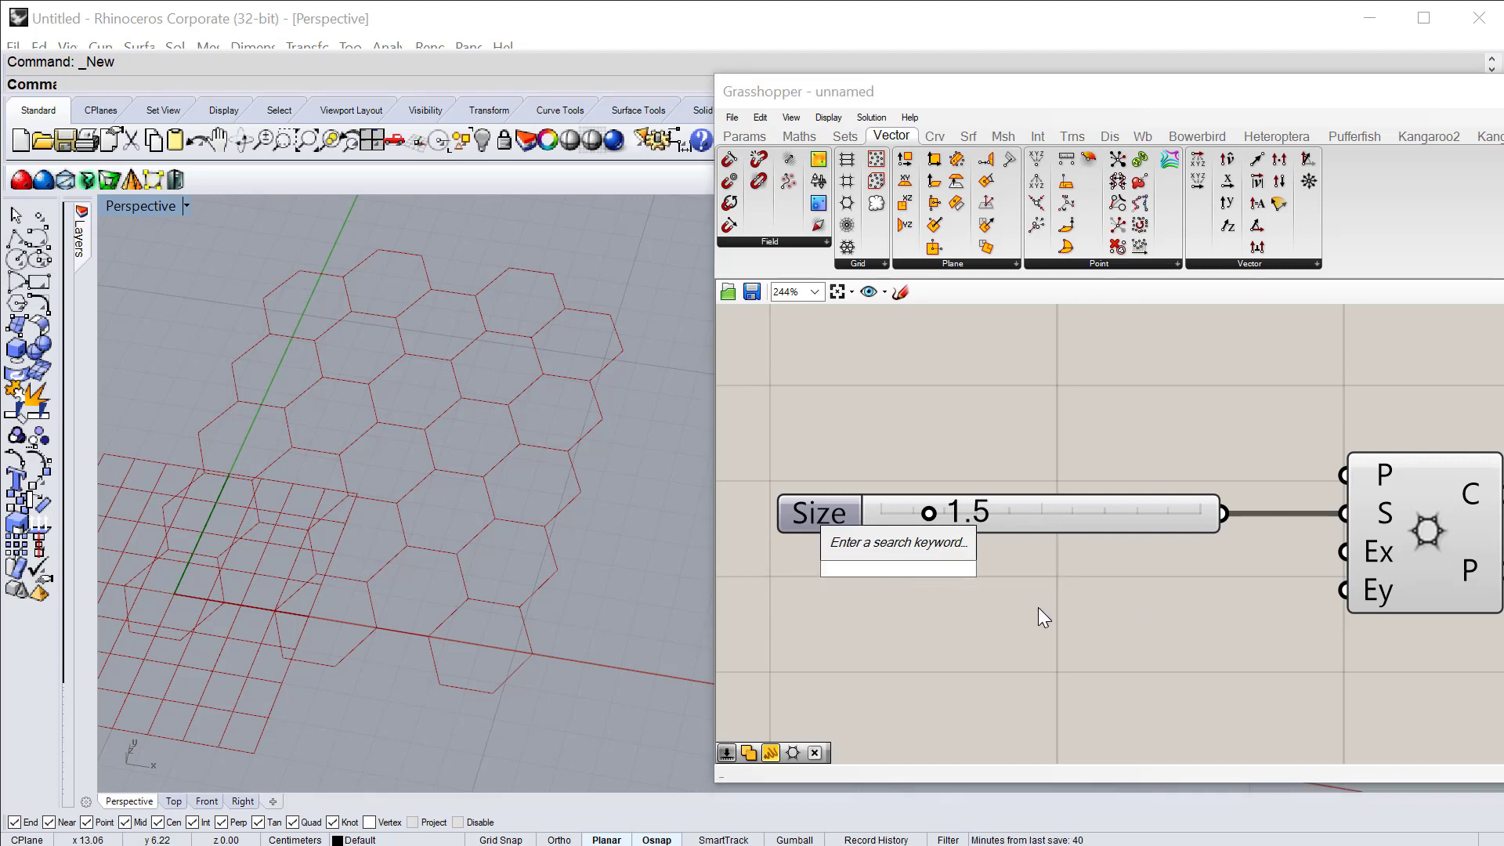
type("3")
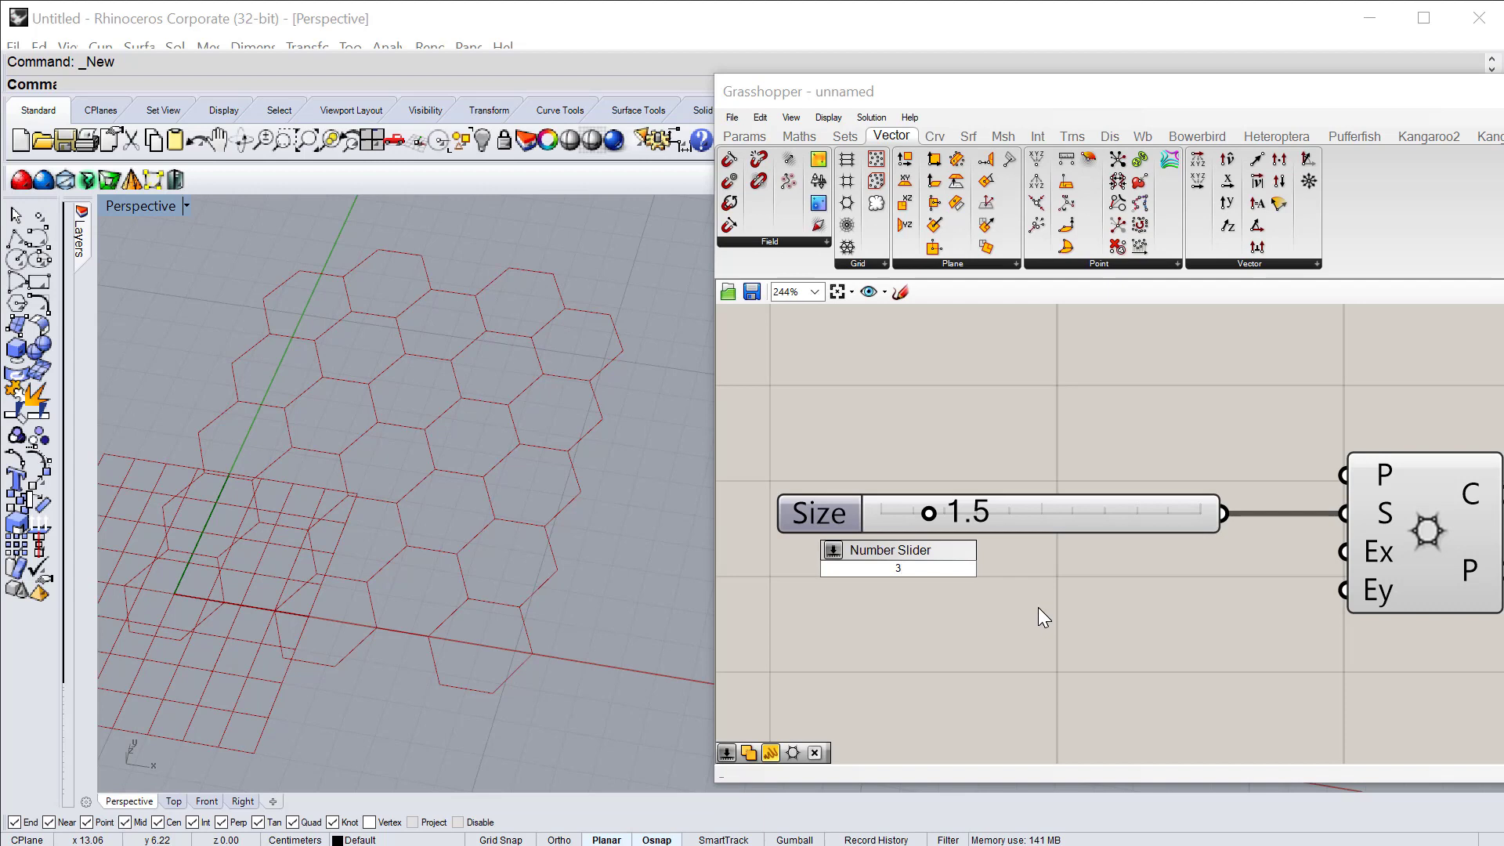
key("Return")
left_click_drag(1071, 569, 1348, 552)
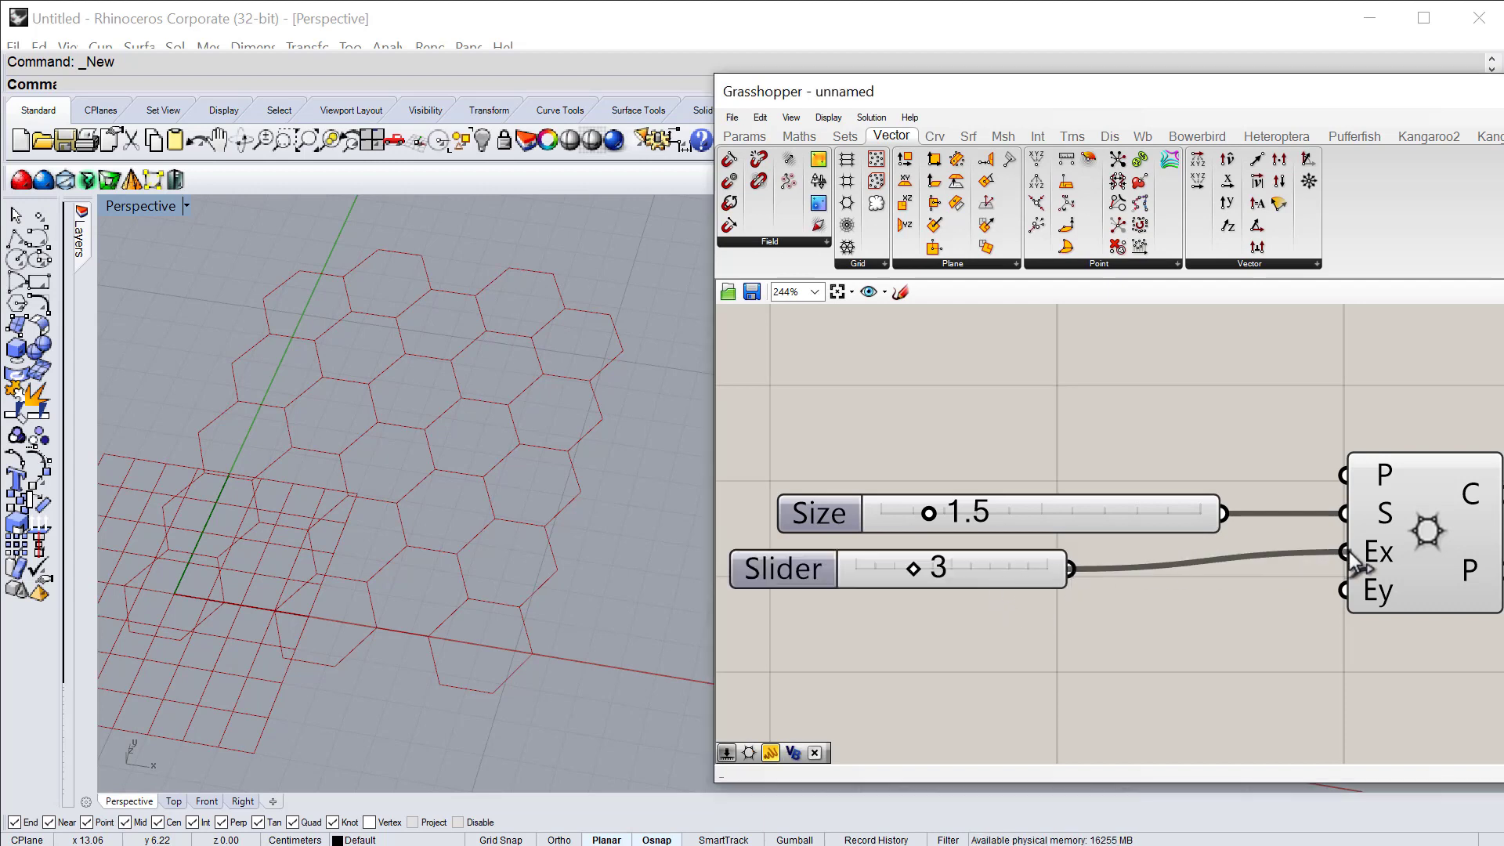
Step: Add a decimal number slider of 3.2 for the grid's Extent Y input and raise its value to 4.6
double_click(924, 638)
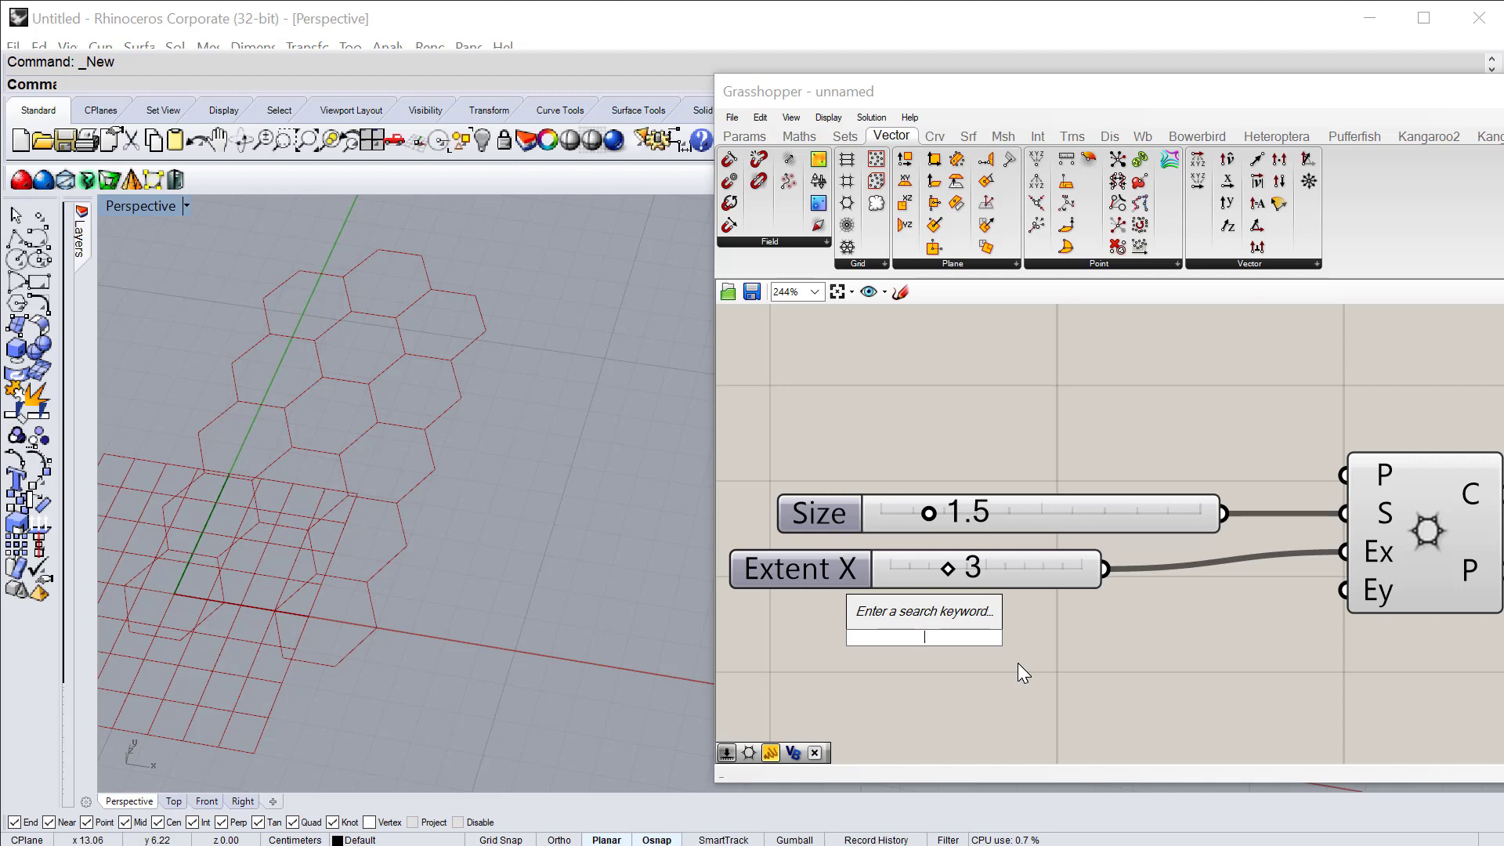
type("3")
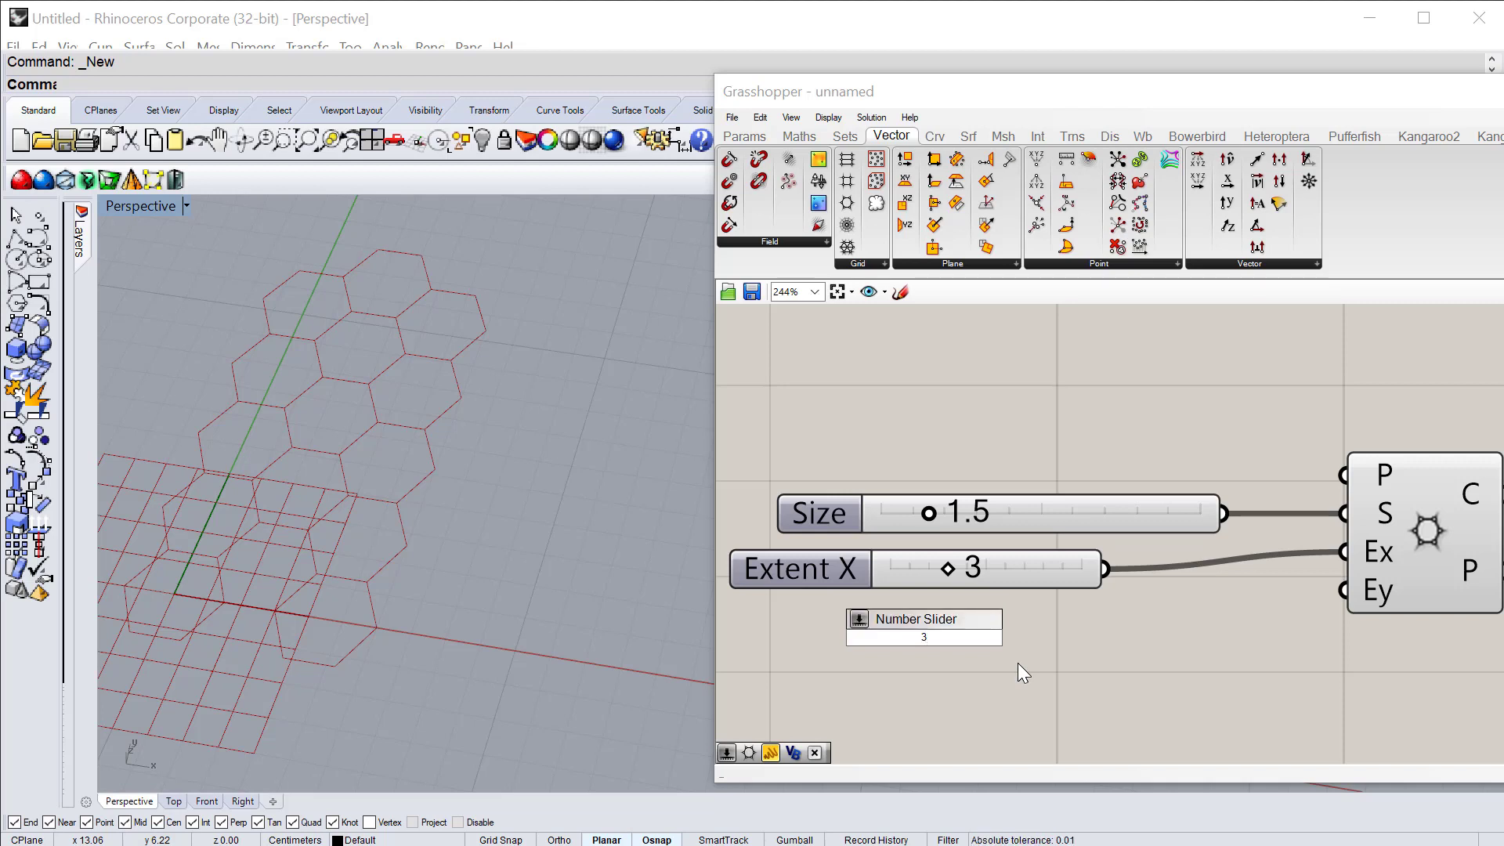
type(".2")
key("Return")
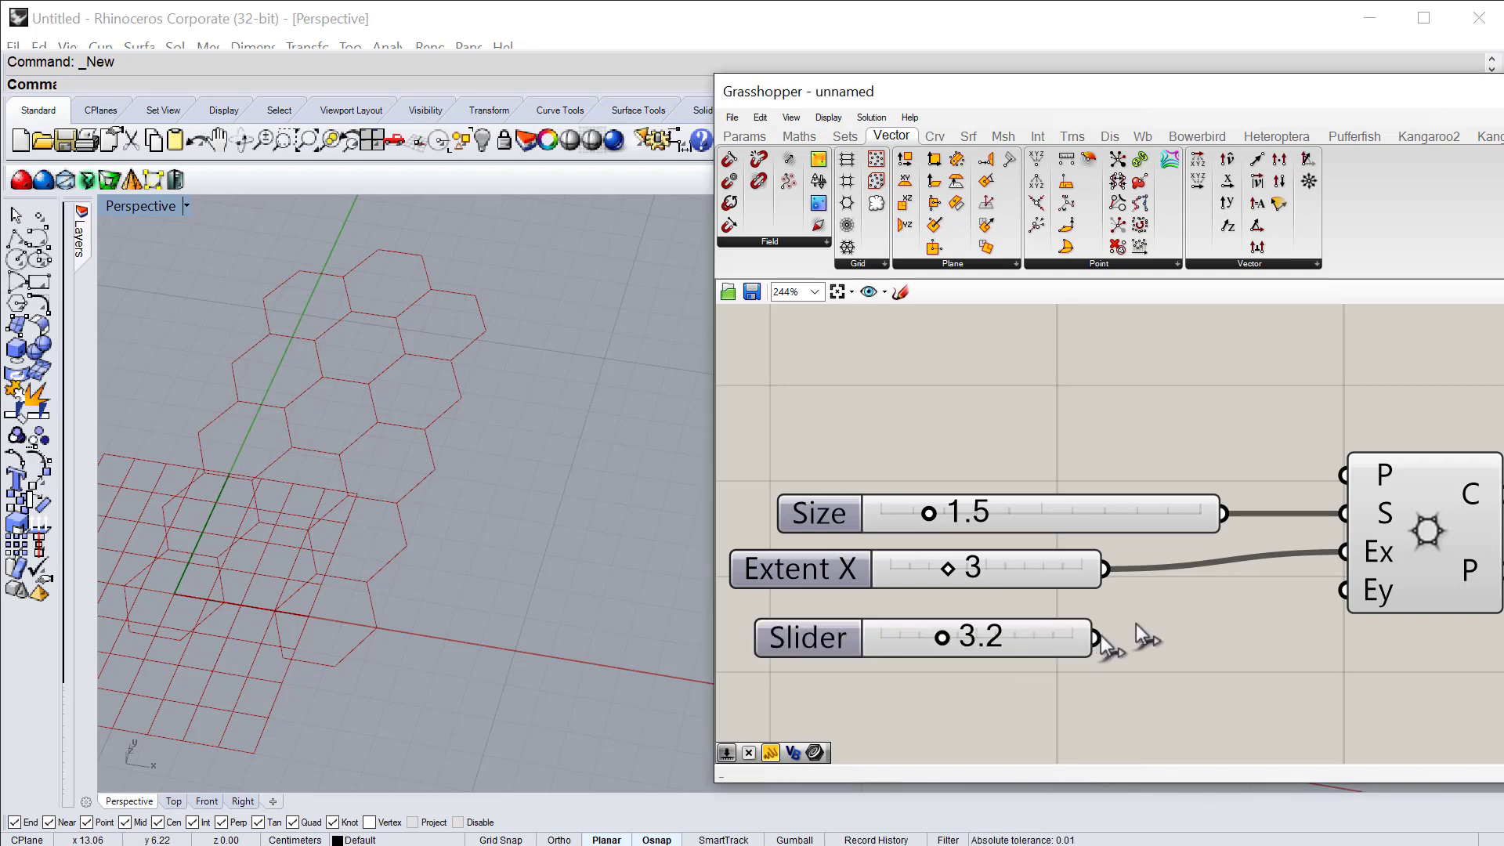
left_click_drag(1097, 637, 1345, 591)
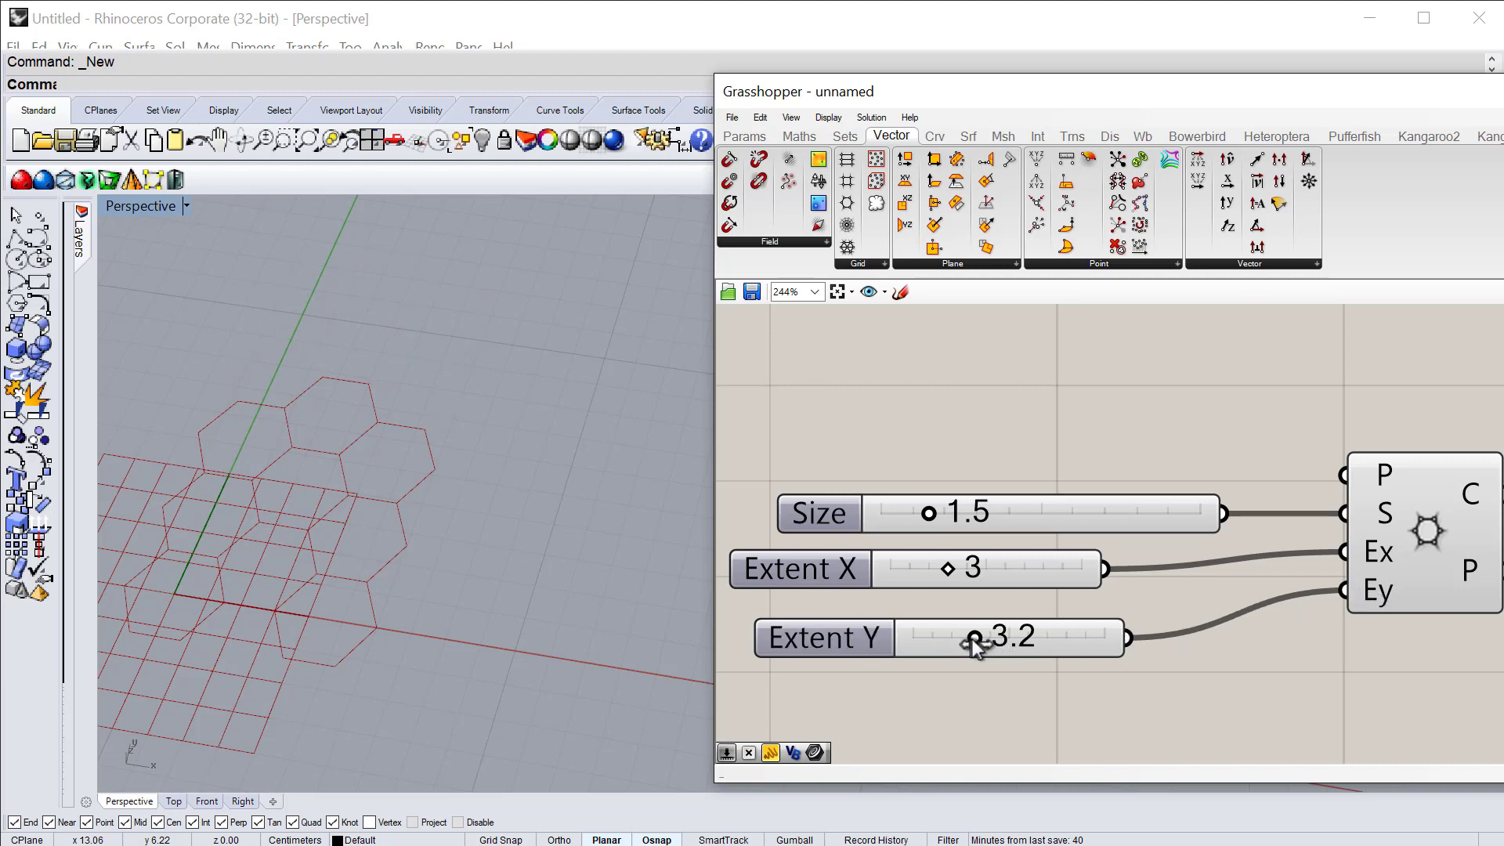
mouse_move(972, 637)
left_mouse_down()
mouse_move(1028, 636)
mouse_move(1001, 636)
left_mouse_up()
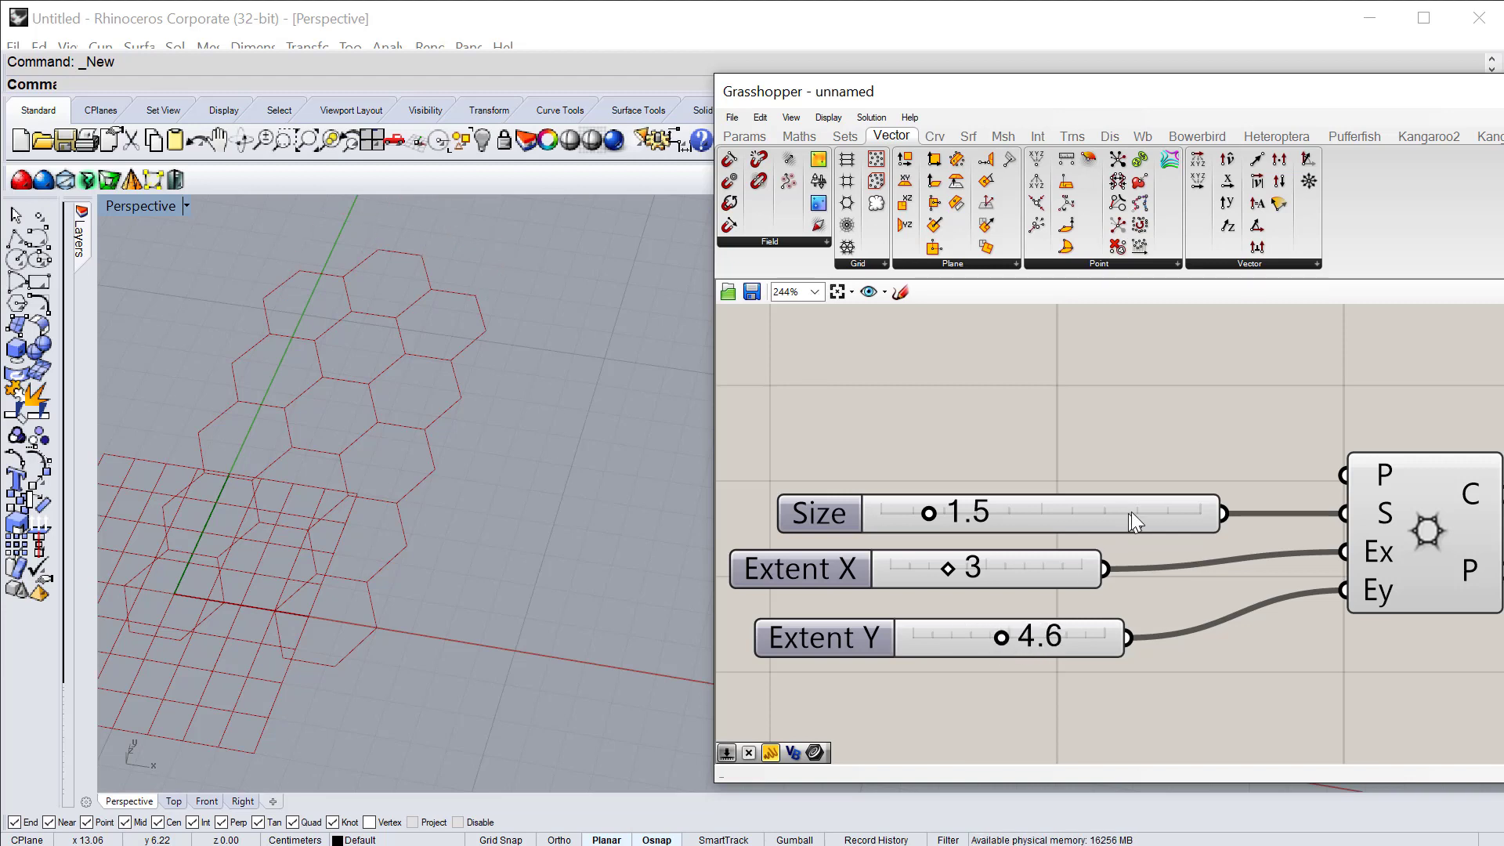
Step: Rearrange the Size slider and Hexagonal grid component to leave more space between the sliders and the grid inputs
left_click_drag(1140, 514, 1123, 514)
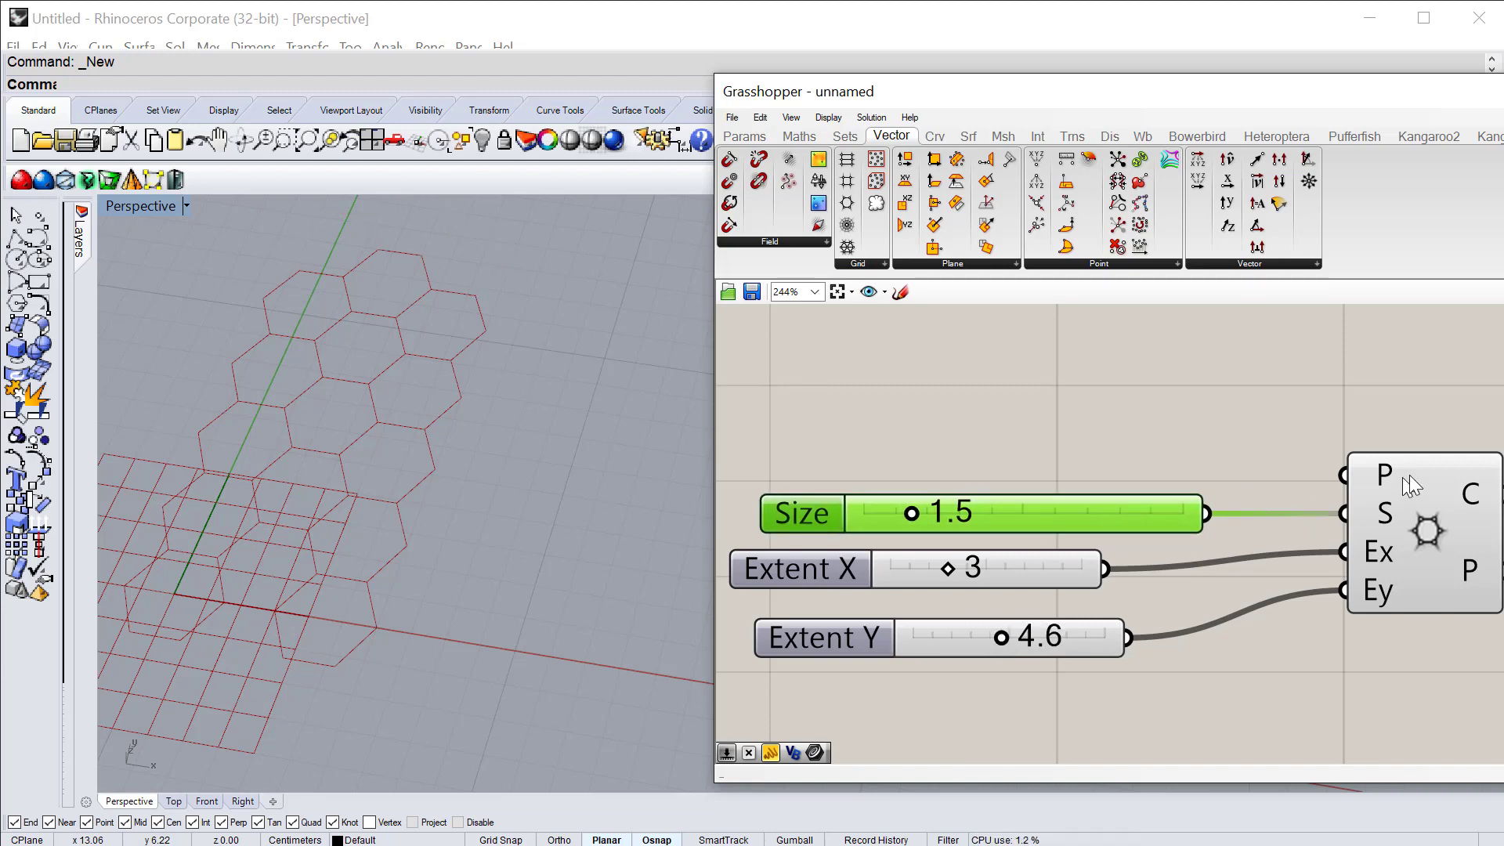
scroll(621, 568, "down", 4)
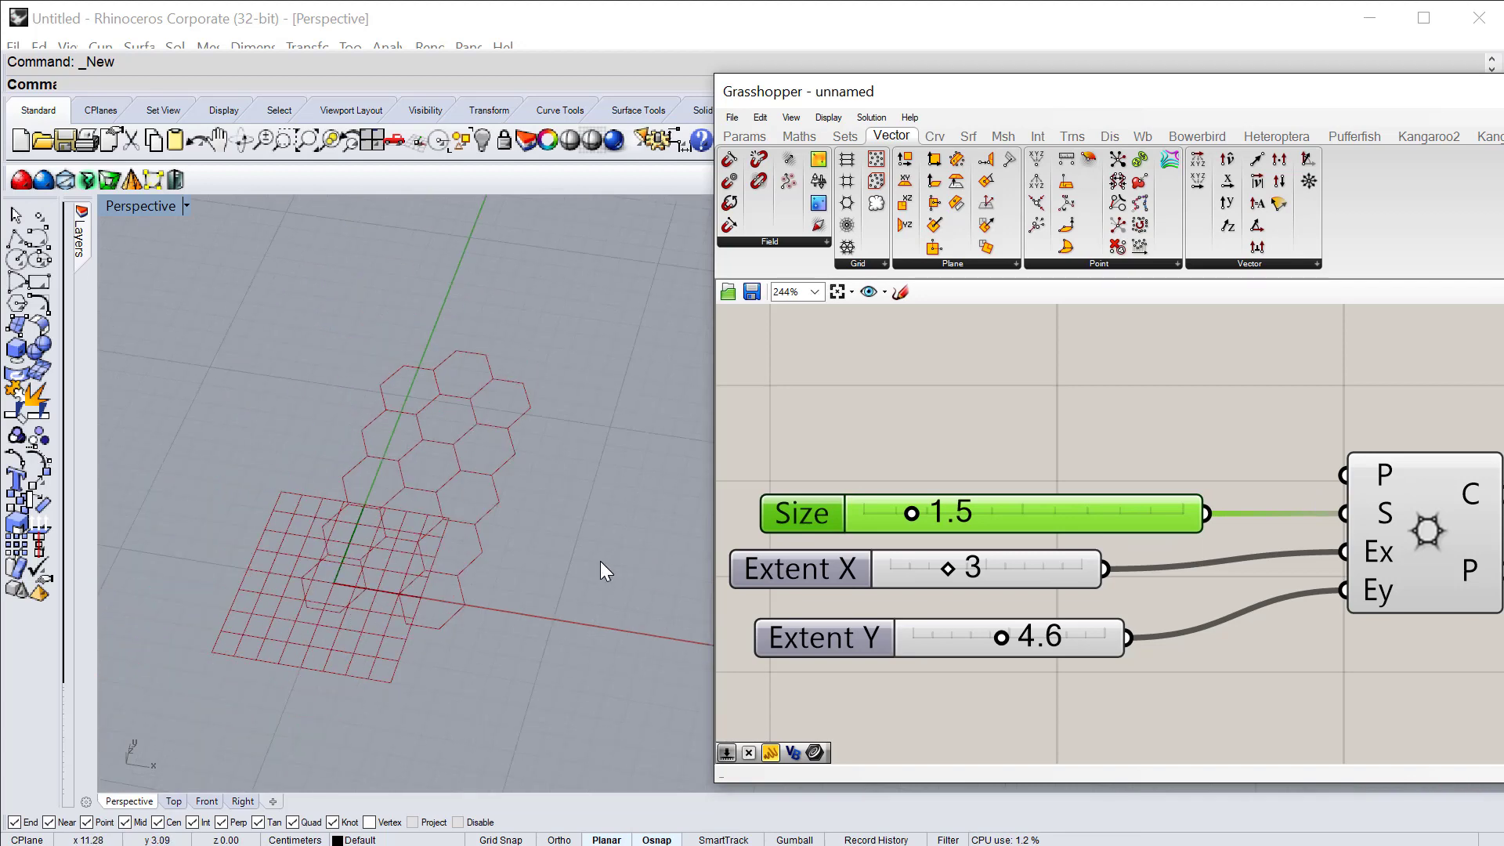
scroll(600, 561, "up", 2)
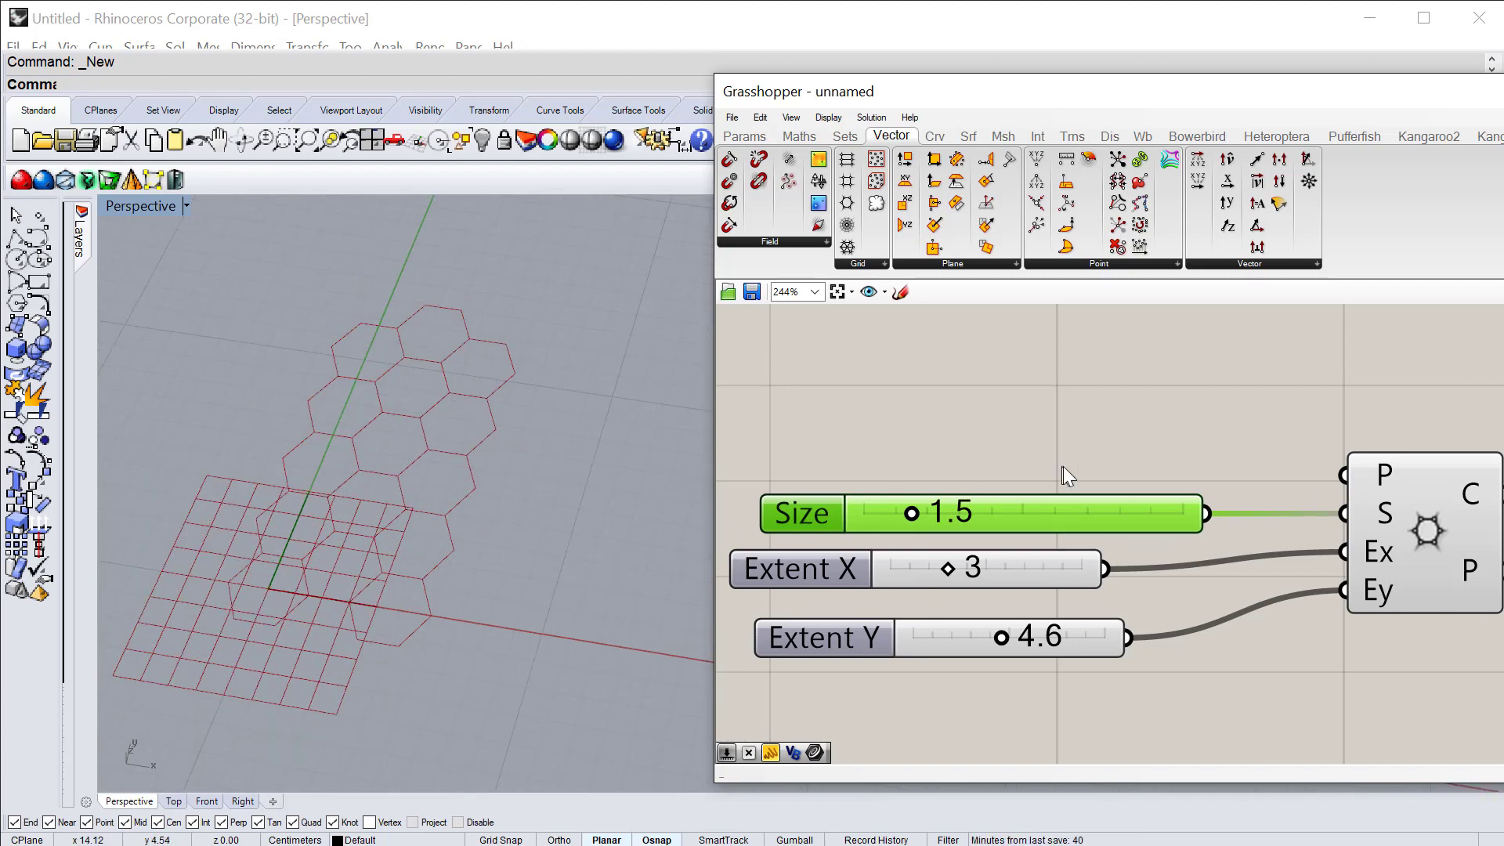
left_click_drag(1416, 516, 1488, 503)
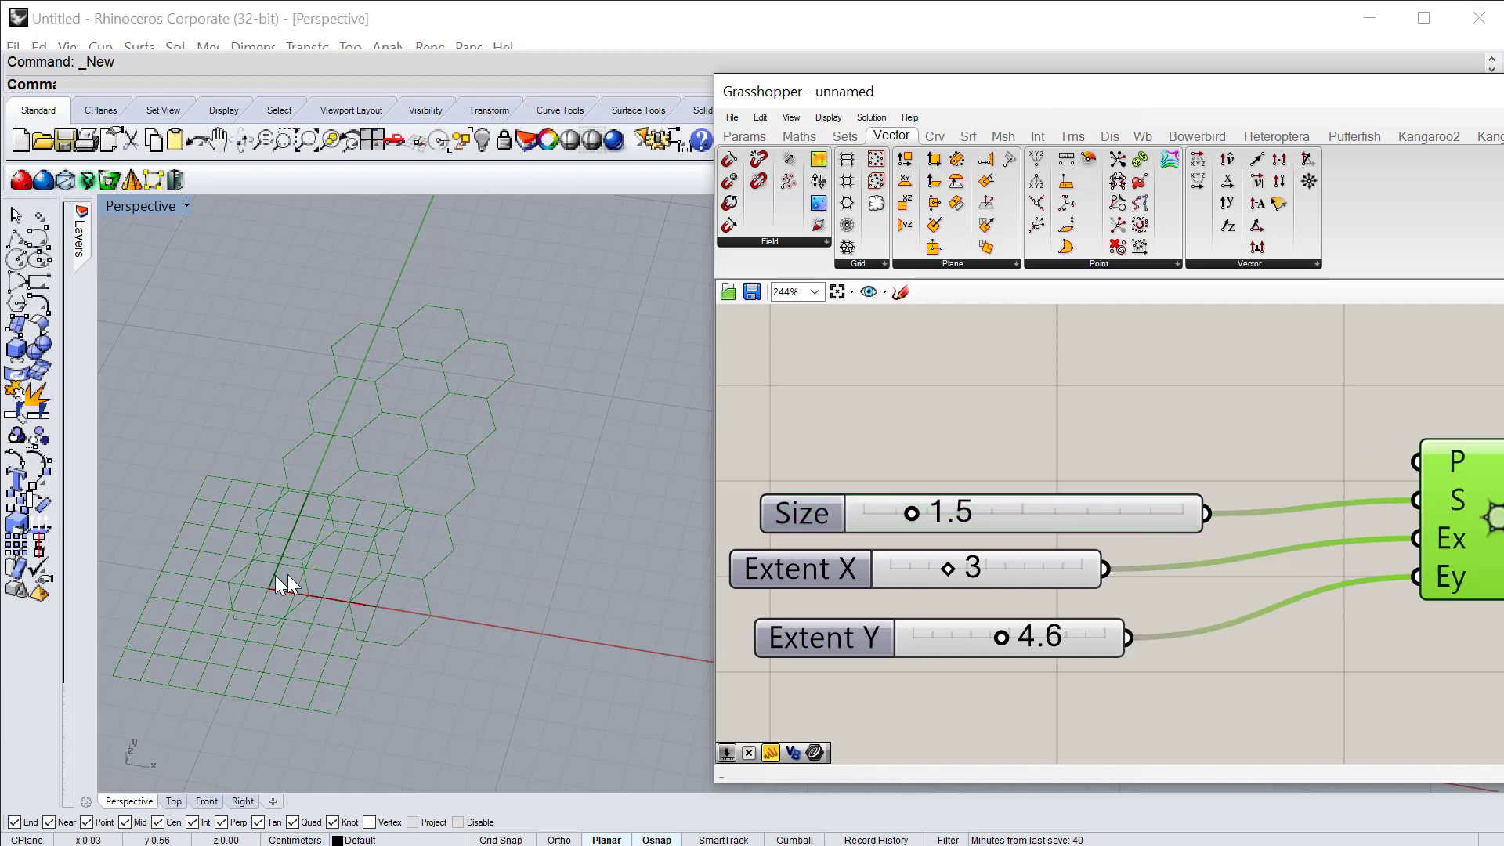
left_click_drag(1365, 104, 1080, 98)
scroll(892, 468, "down", 3)
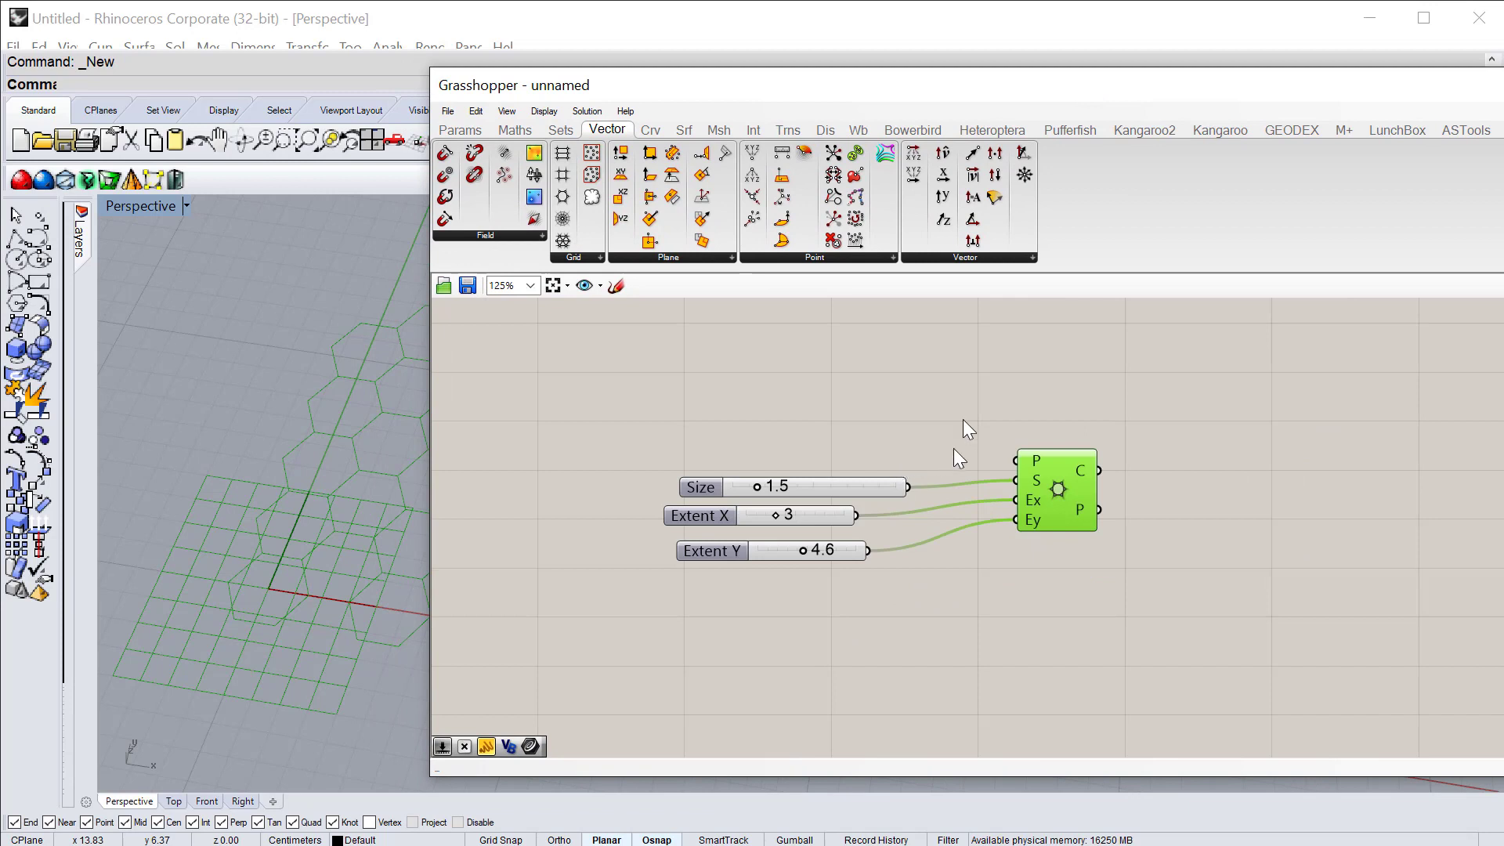
right_click_drag(898, 423, 917, 476)
double_click(874, 467)
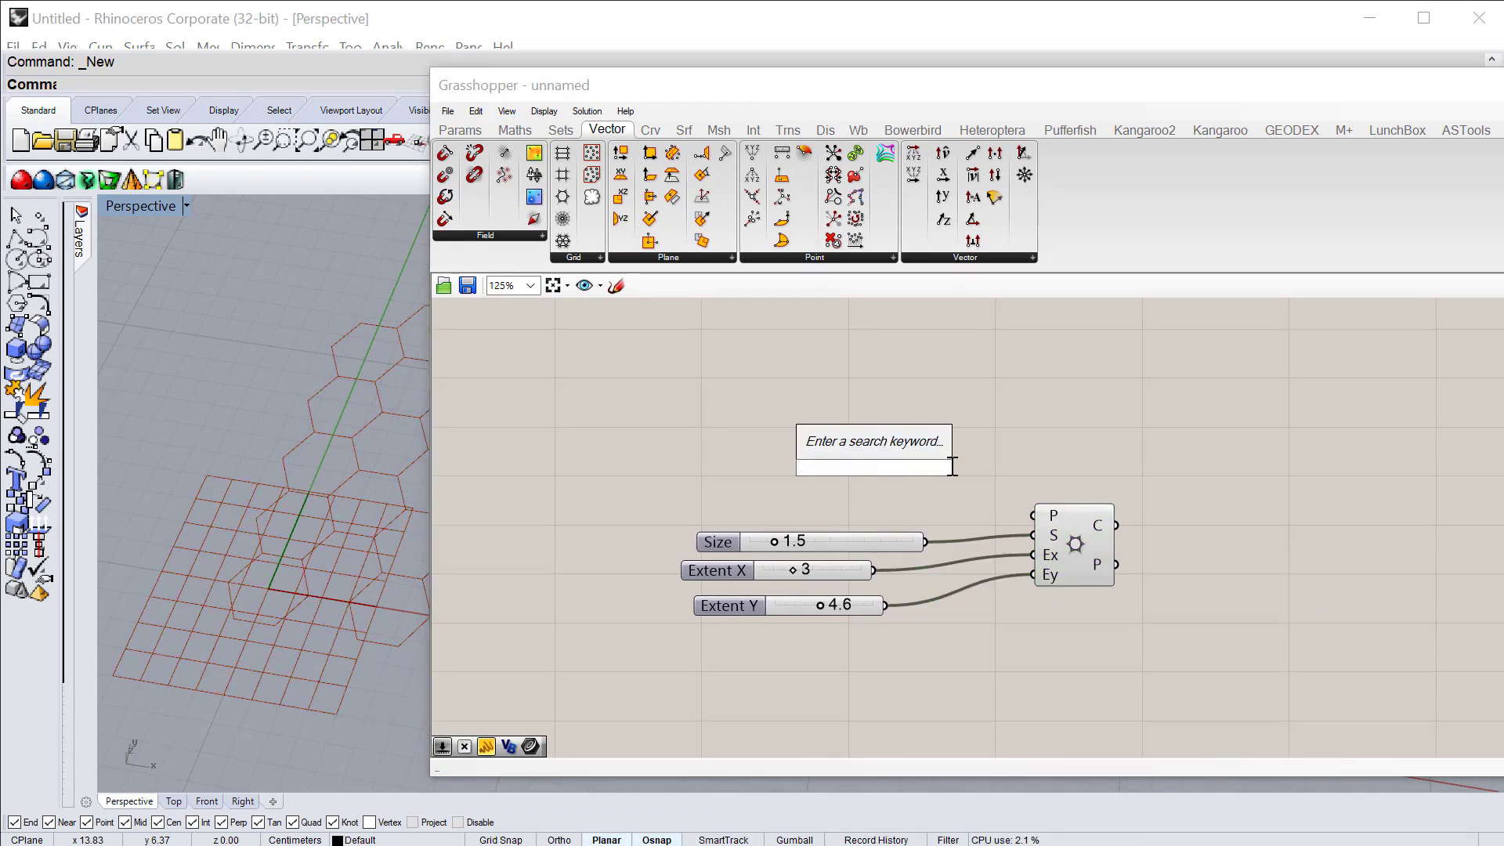
type("xy'")
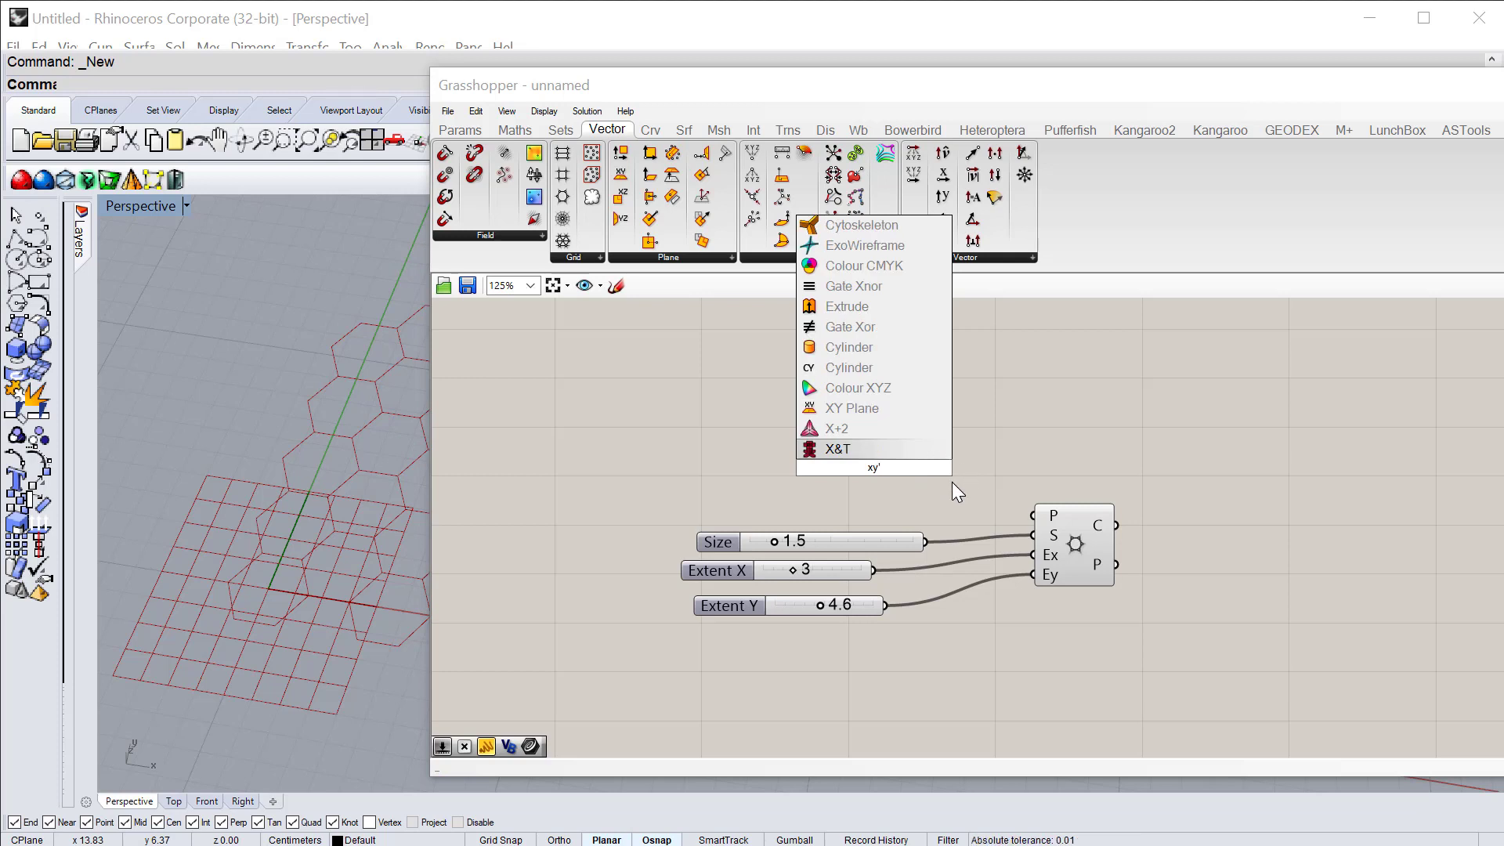
left_click(935, 495)
Step: Place an XY Plane component above the Size slider and connect its plane output to the Hexagonal grid's P input
double_click(933, 496)
type("xy")
left_click(931, 473)
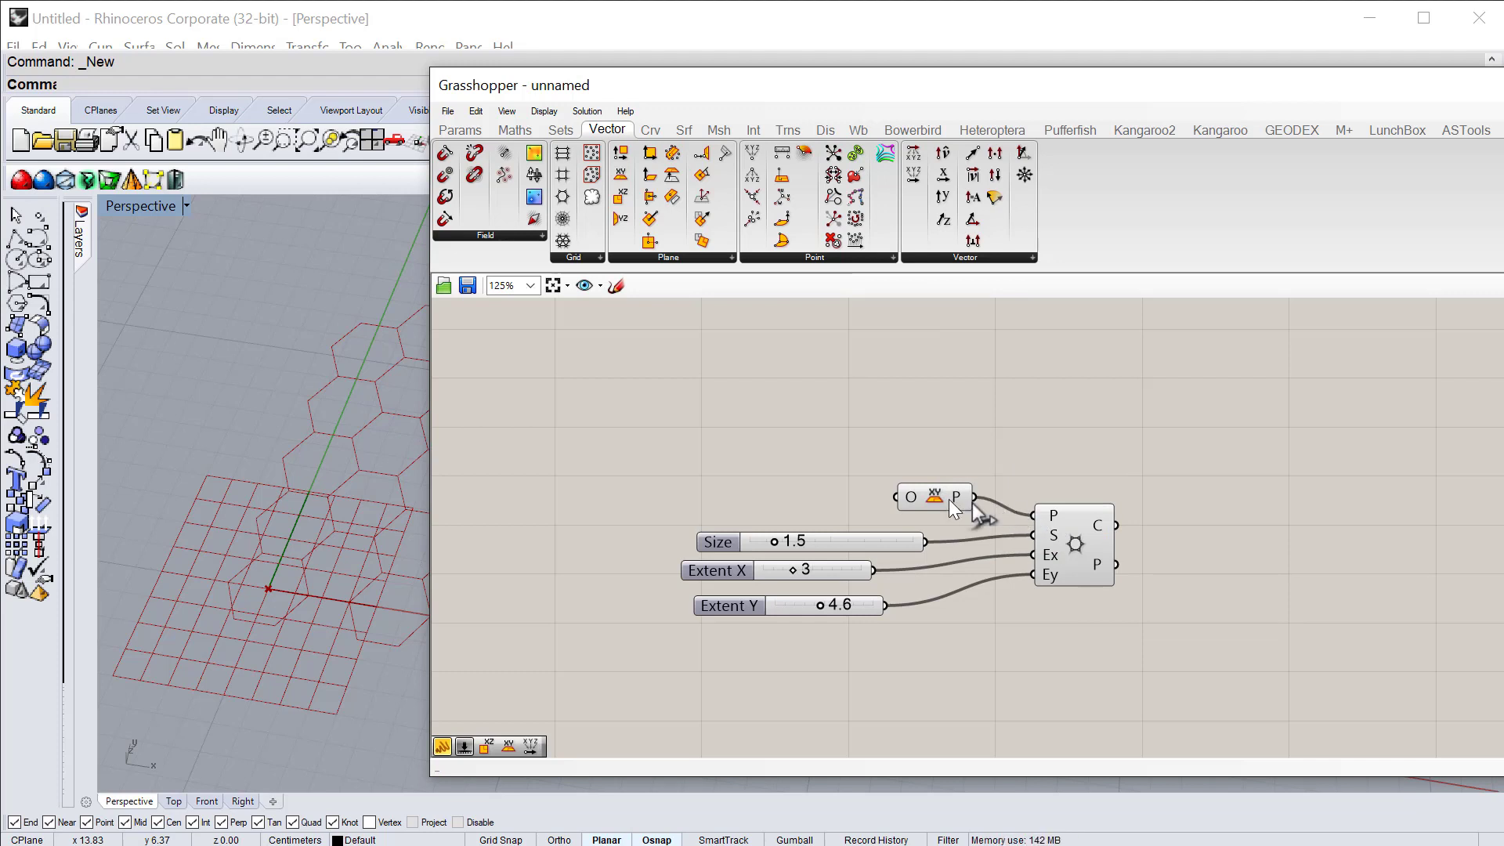
left_click_drag(937, 497, 884, 492)
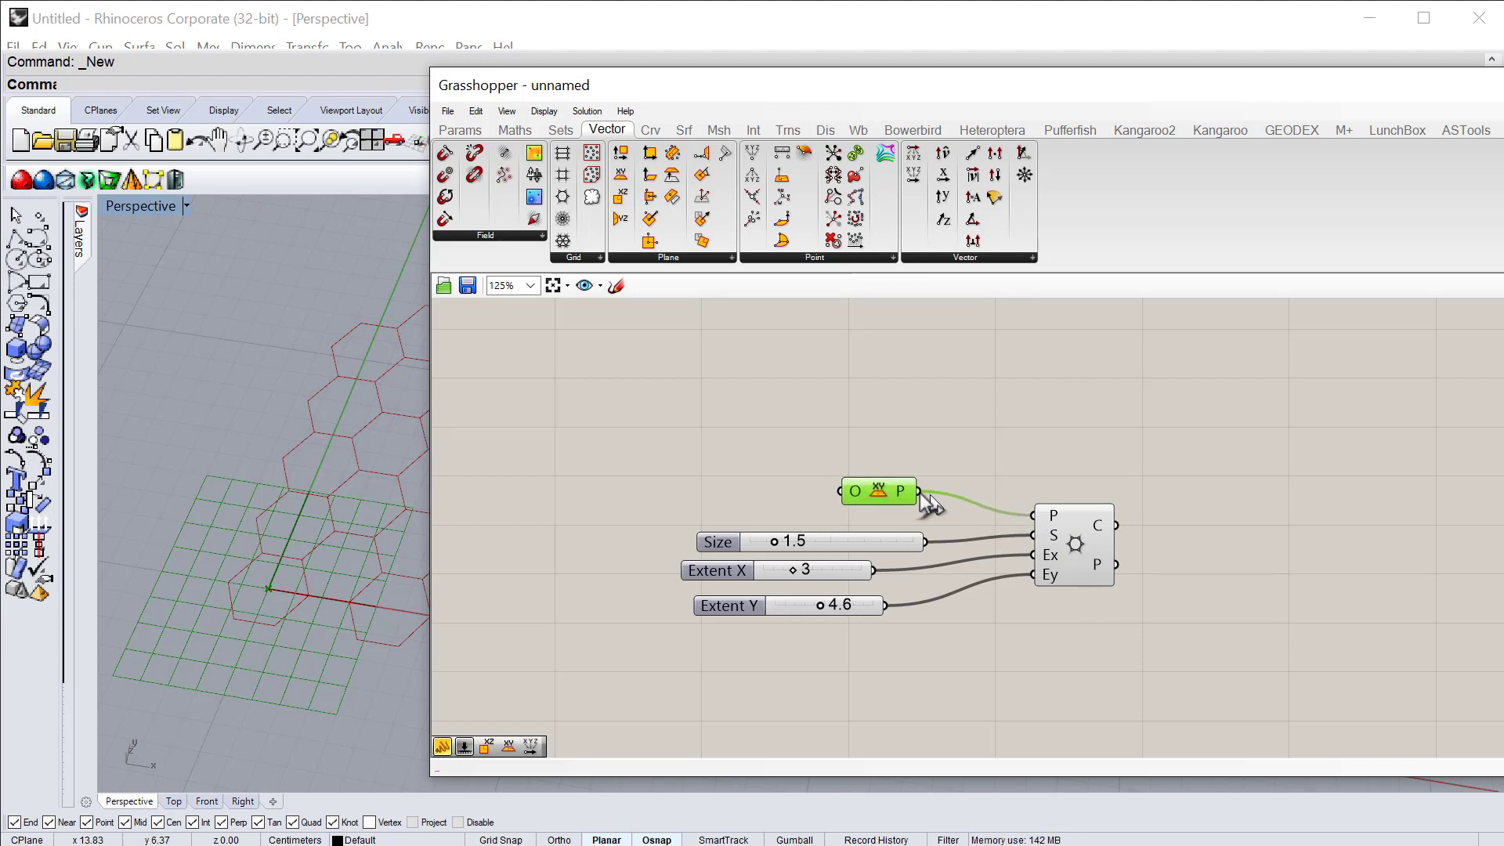
Step: Turn off the XY Plane component's viewport preview and move the Grasshopper window clear of the hexagonal grid
right_click(875, 492)
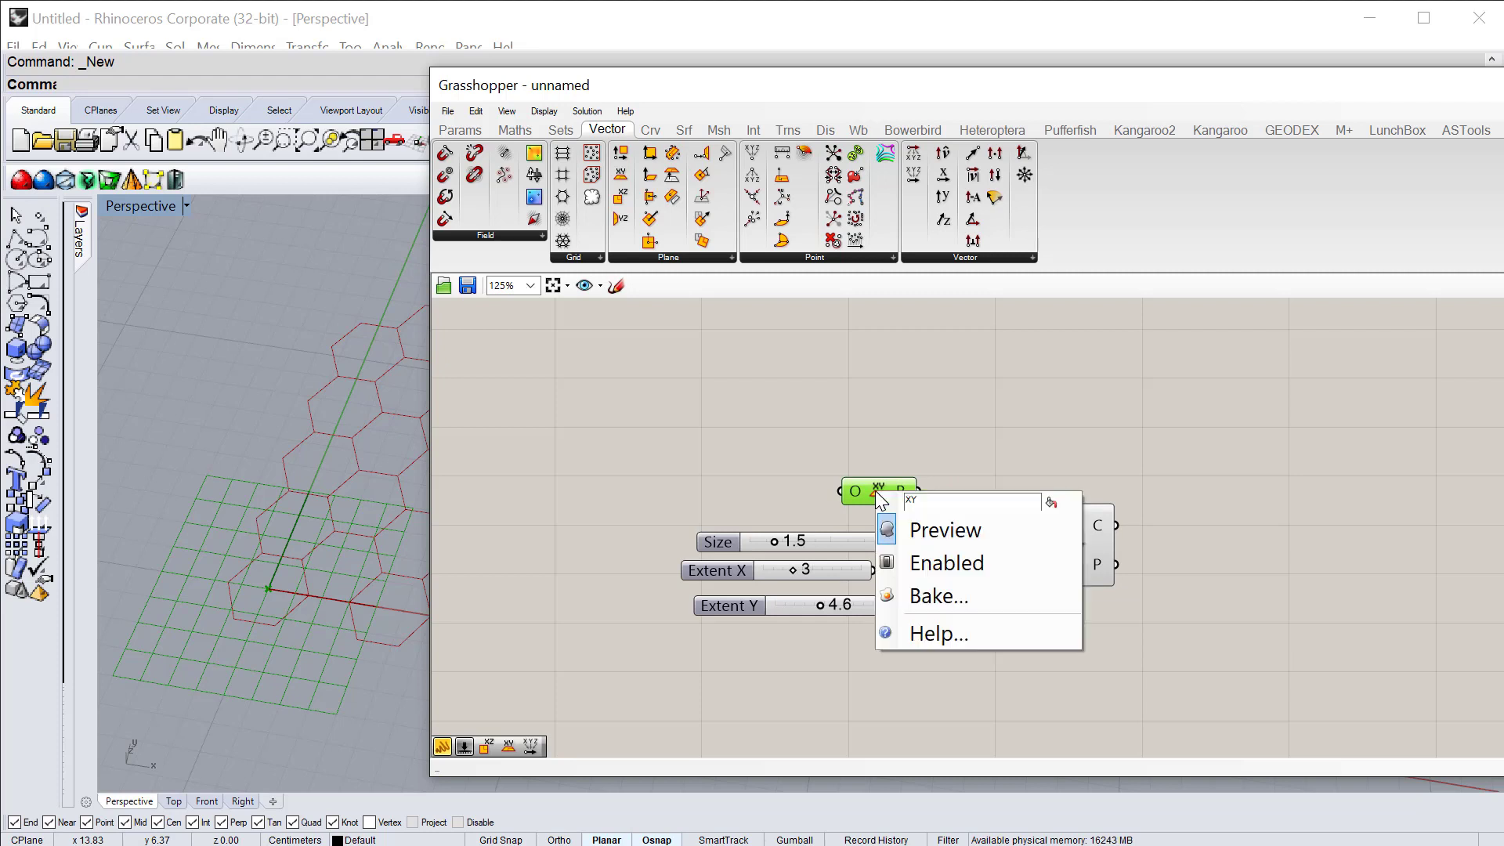
left_click(971, 535)
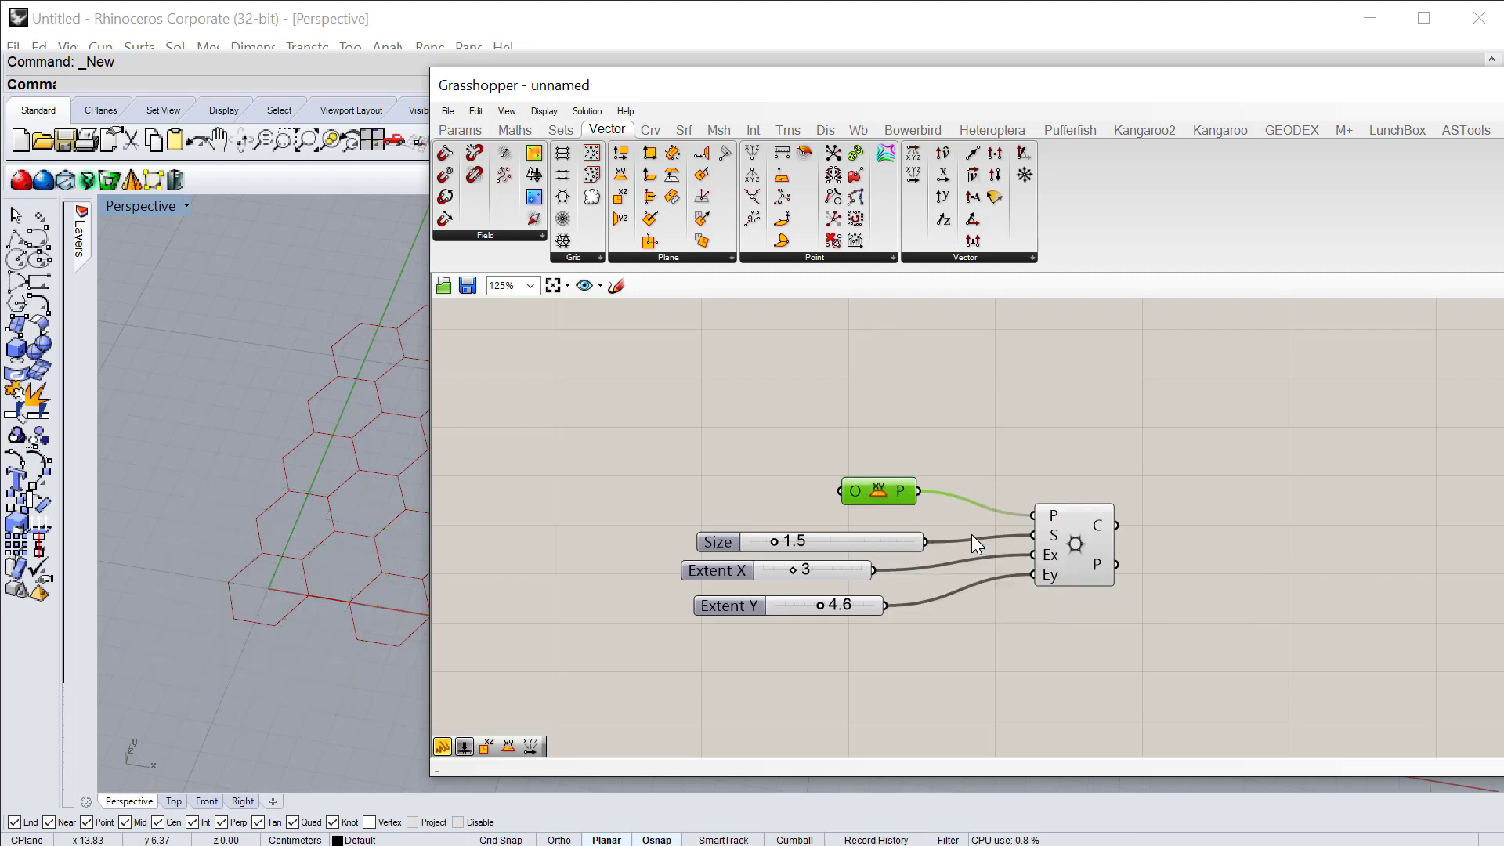
left_click_drag(766, 83, 875, 115)
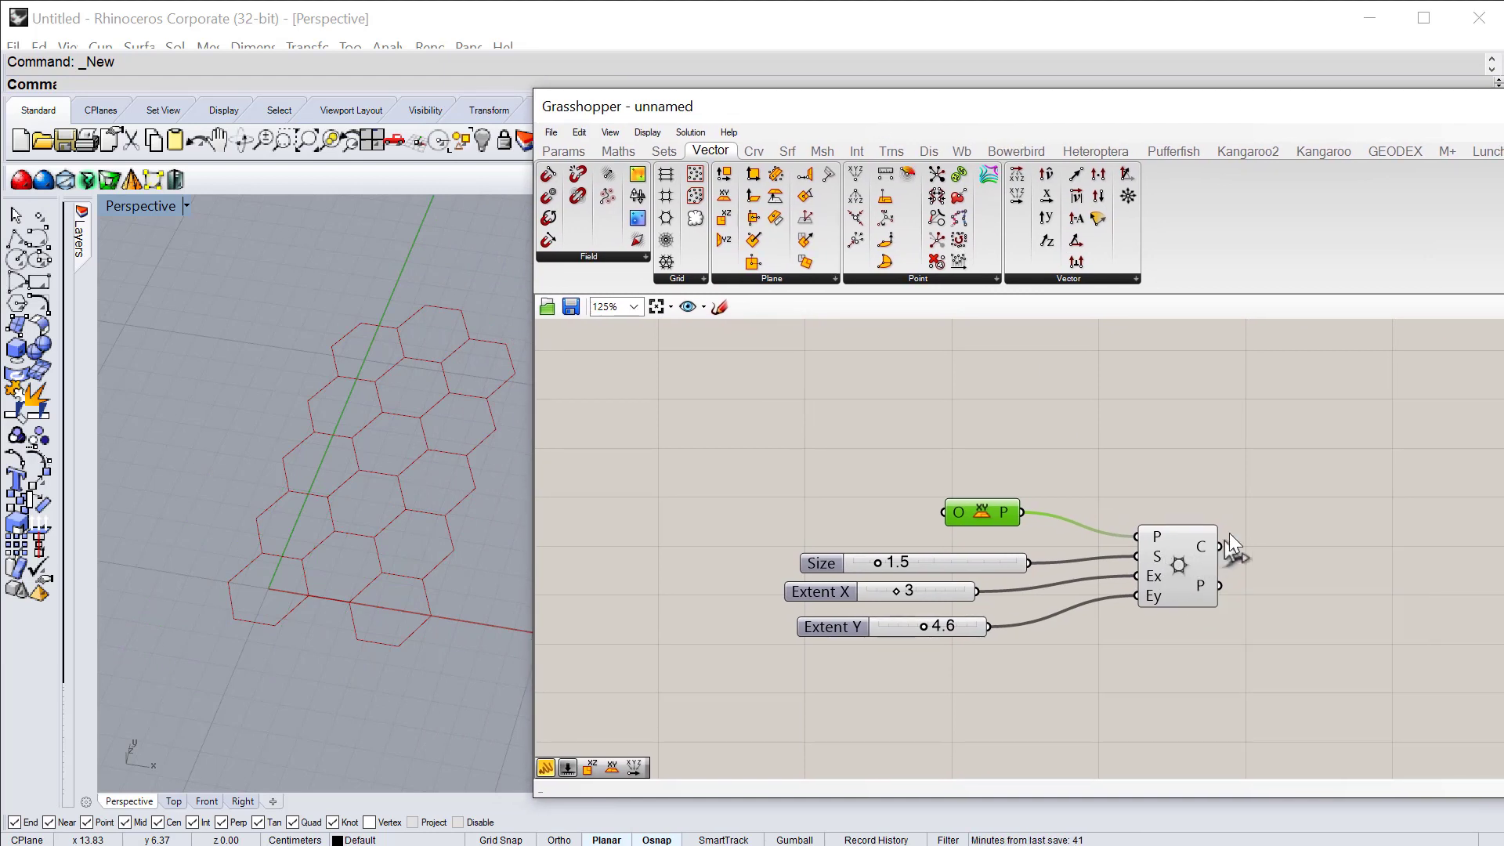
Step: Examine the Hexagonal grid component's C and P outputs and compare its preview when selected and deselected
right_click_drag(1213, 511, 1093, 496)
mouse_move(1084, 539)
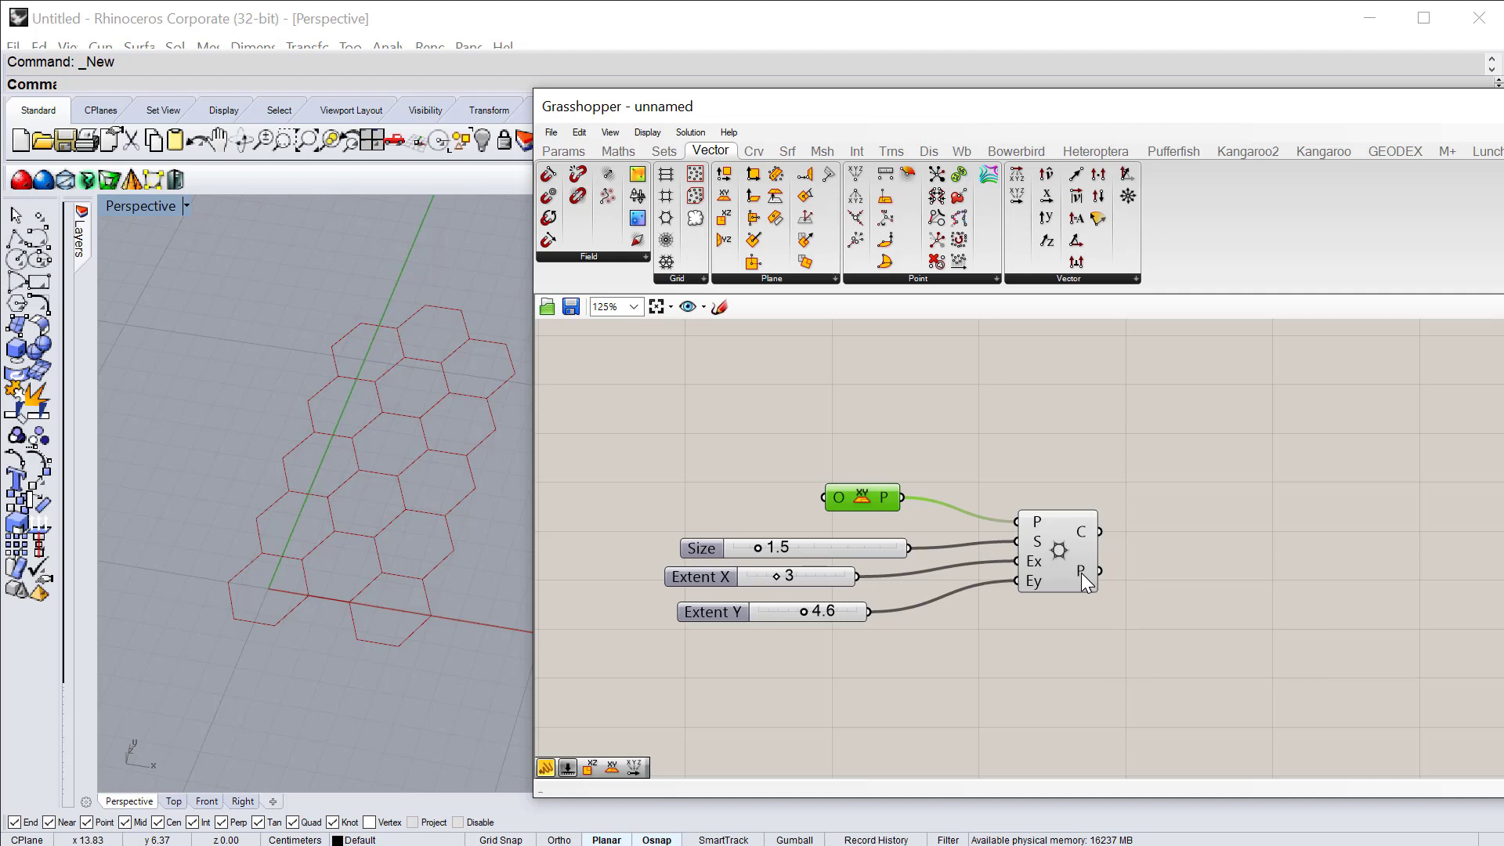
mouse_move(1084, 580)
left_click(1062, 551)
left_click(1060, 481)
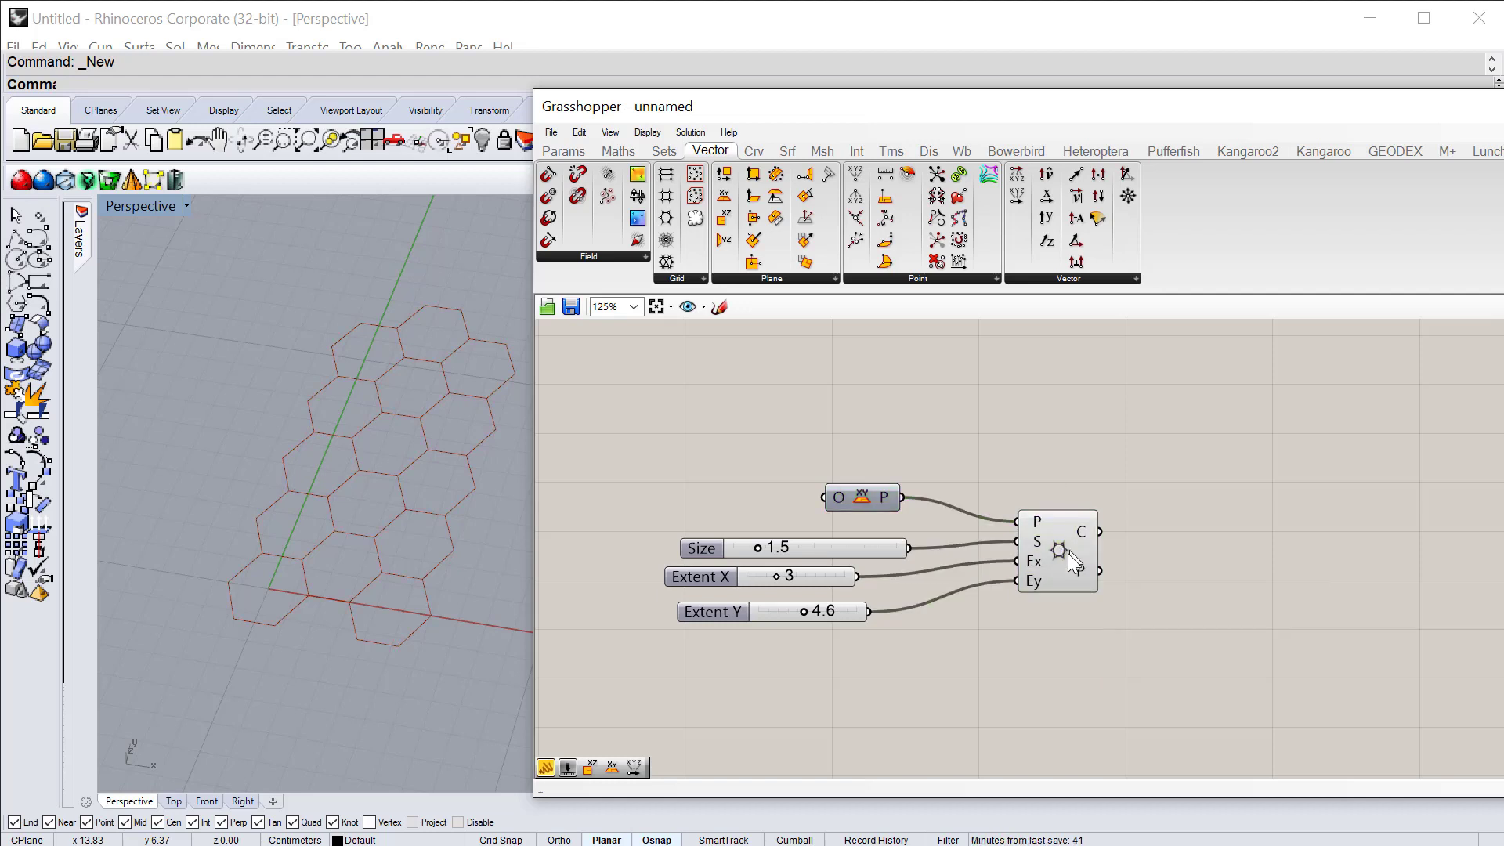
left_click(1059, 555)
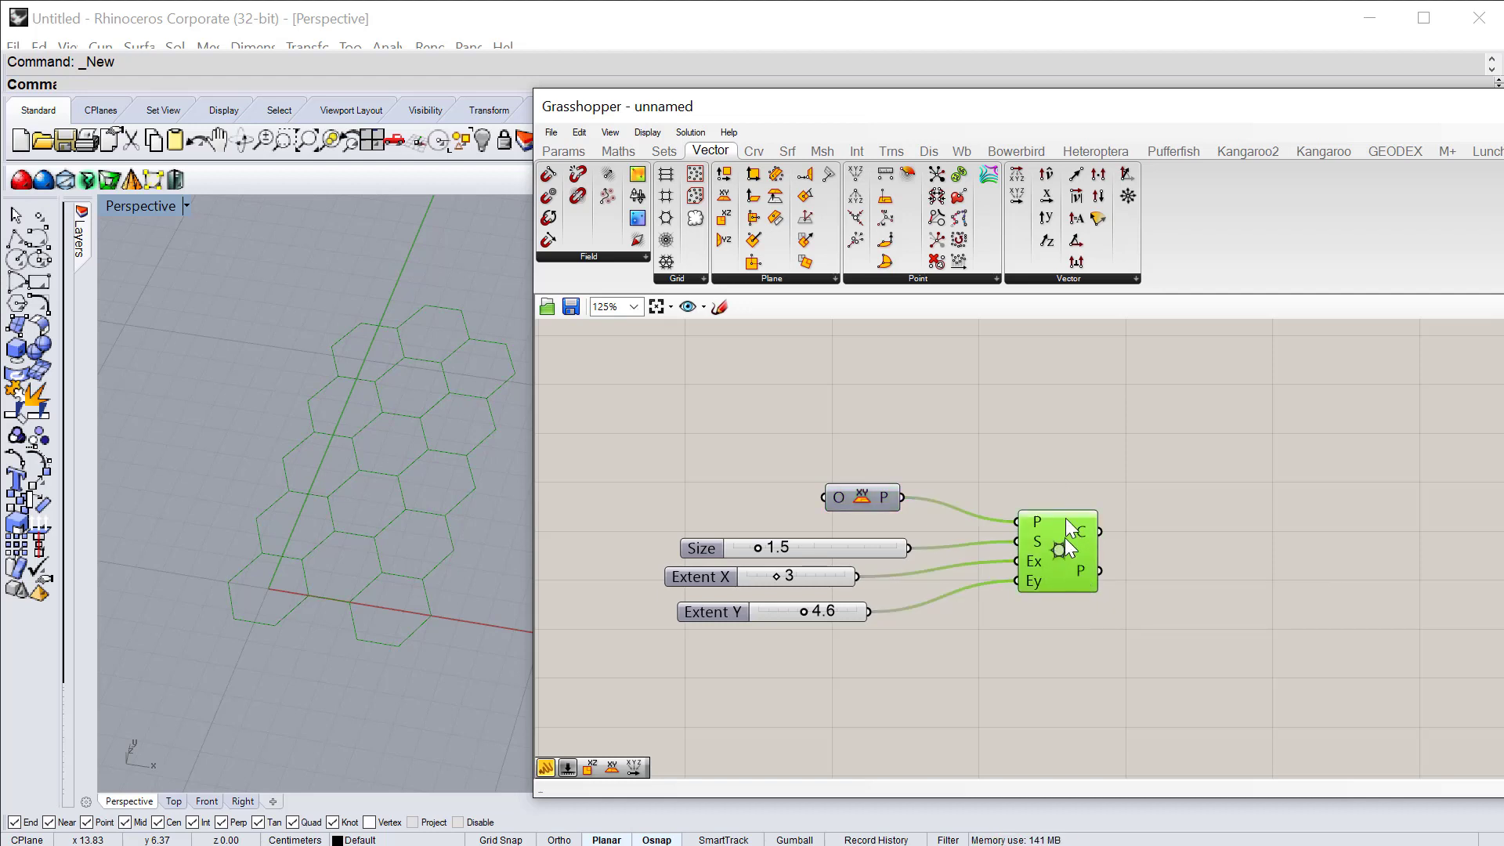
left_click(1067, 491)
Step: Shift the Hexagonal grid component slightly, add a Panel beside it, and connect the grid's C output to the Panel
left_click_drag(1059, 555, 1043, 561)
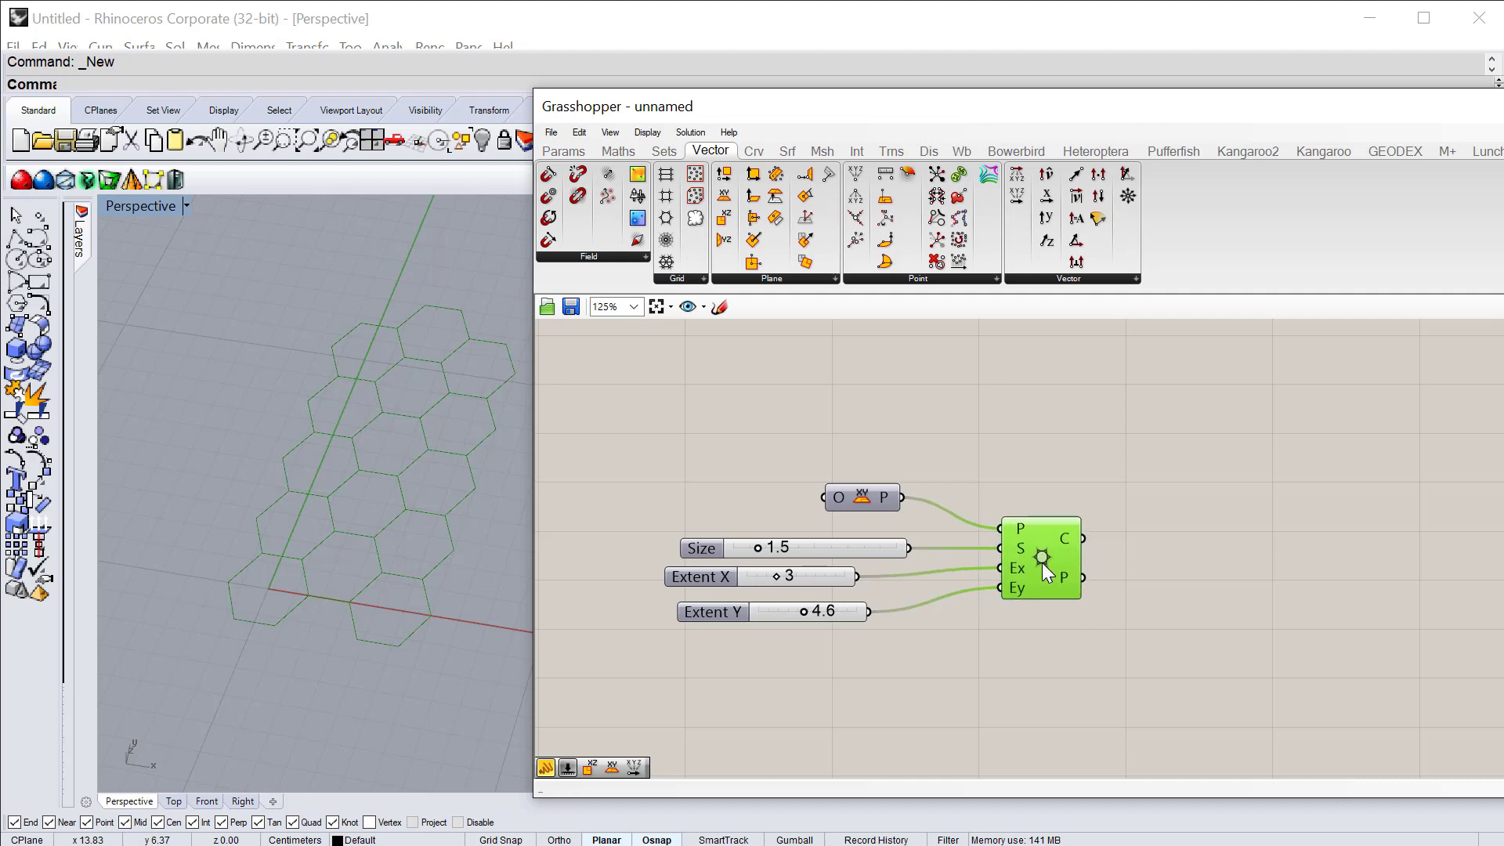
double_click(1213, 476)
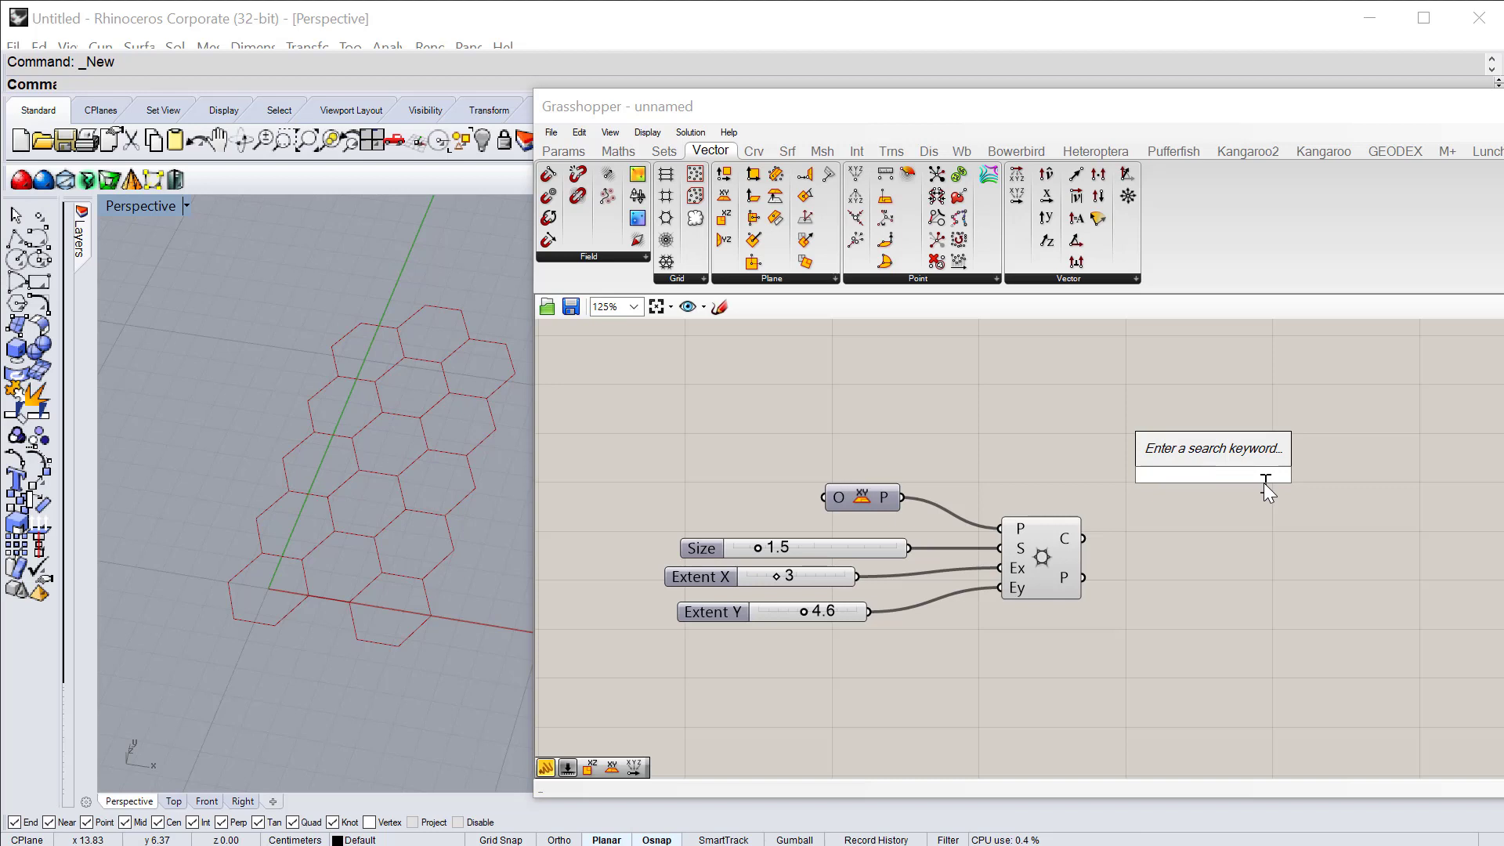
type("pa")
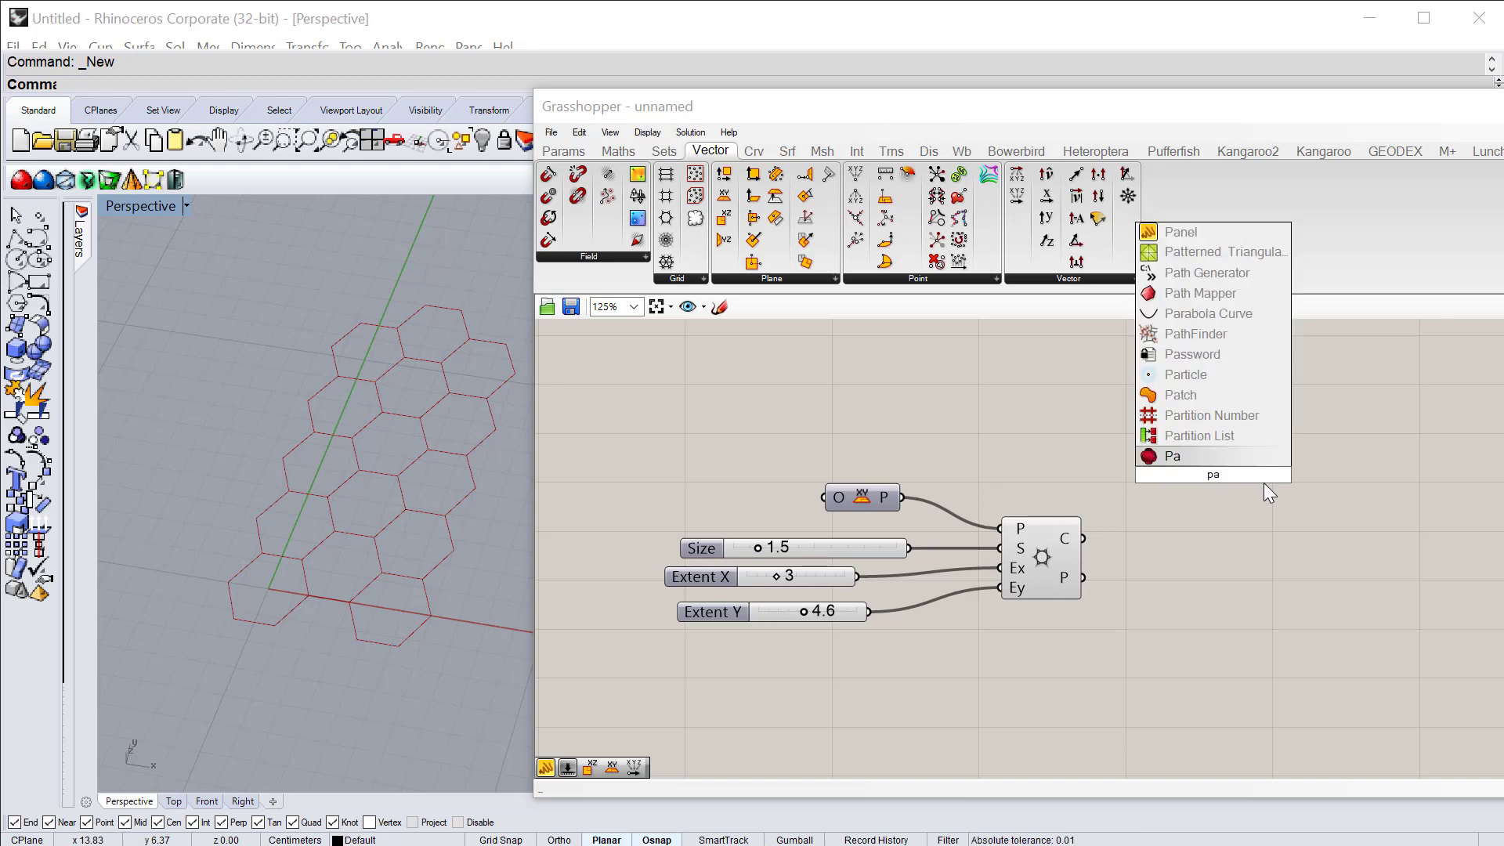
type("nel")
key("Return")
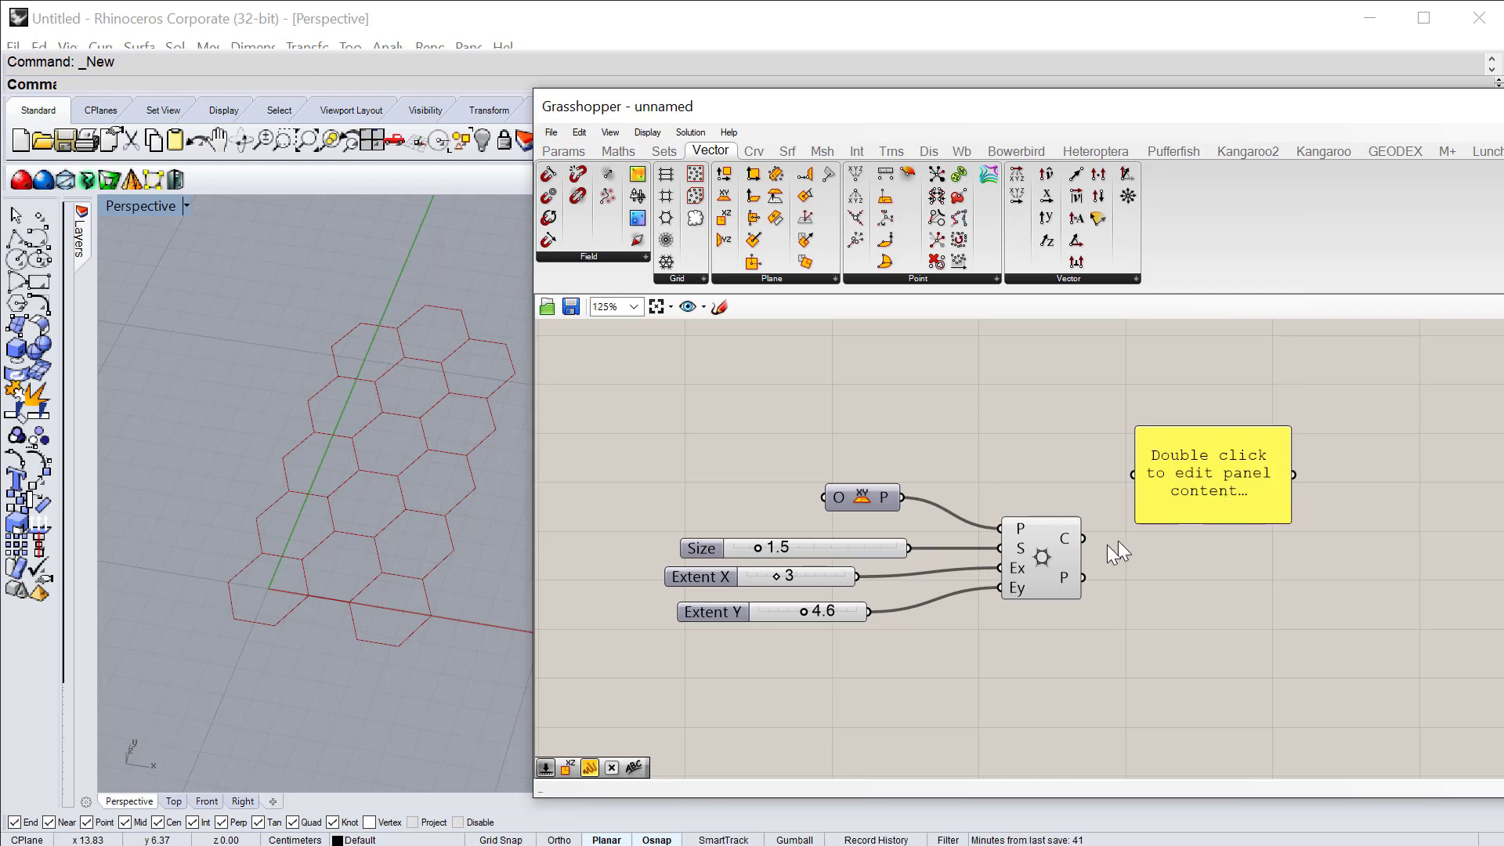
left_click_drag(1085, 544, 1132, 474)
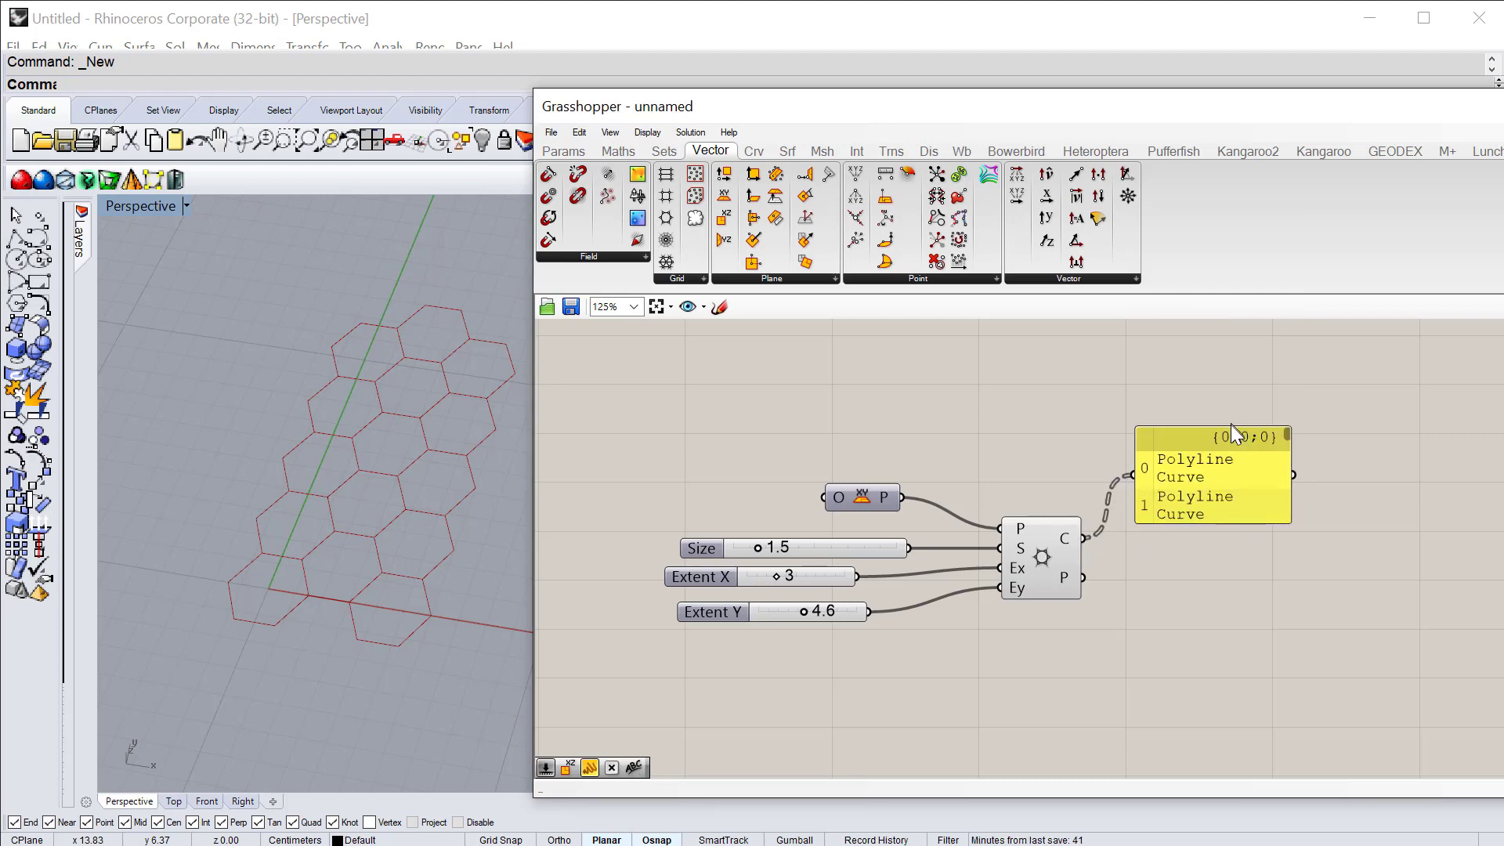
Step: Enlarge the Panel in height and width until every branch of the cell list fits, and shift it clear of the grid component
left_click_drag(1230, 425, 1226, 336)
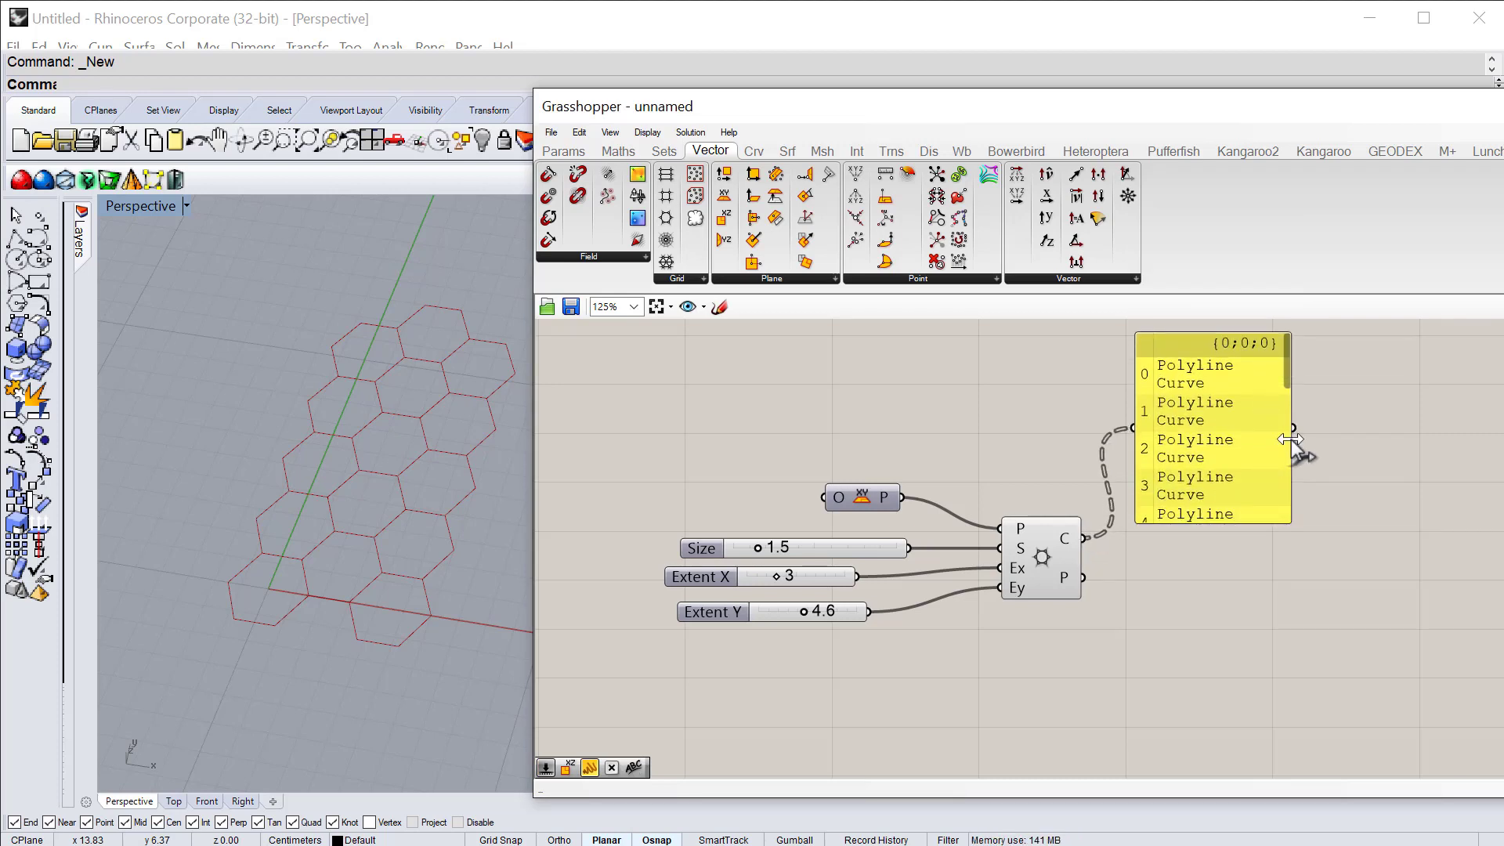
left_click_drag(1291, 439, 1406, 439)
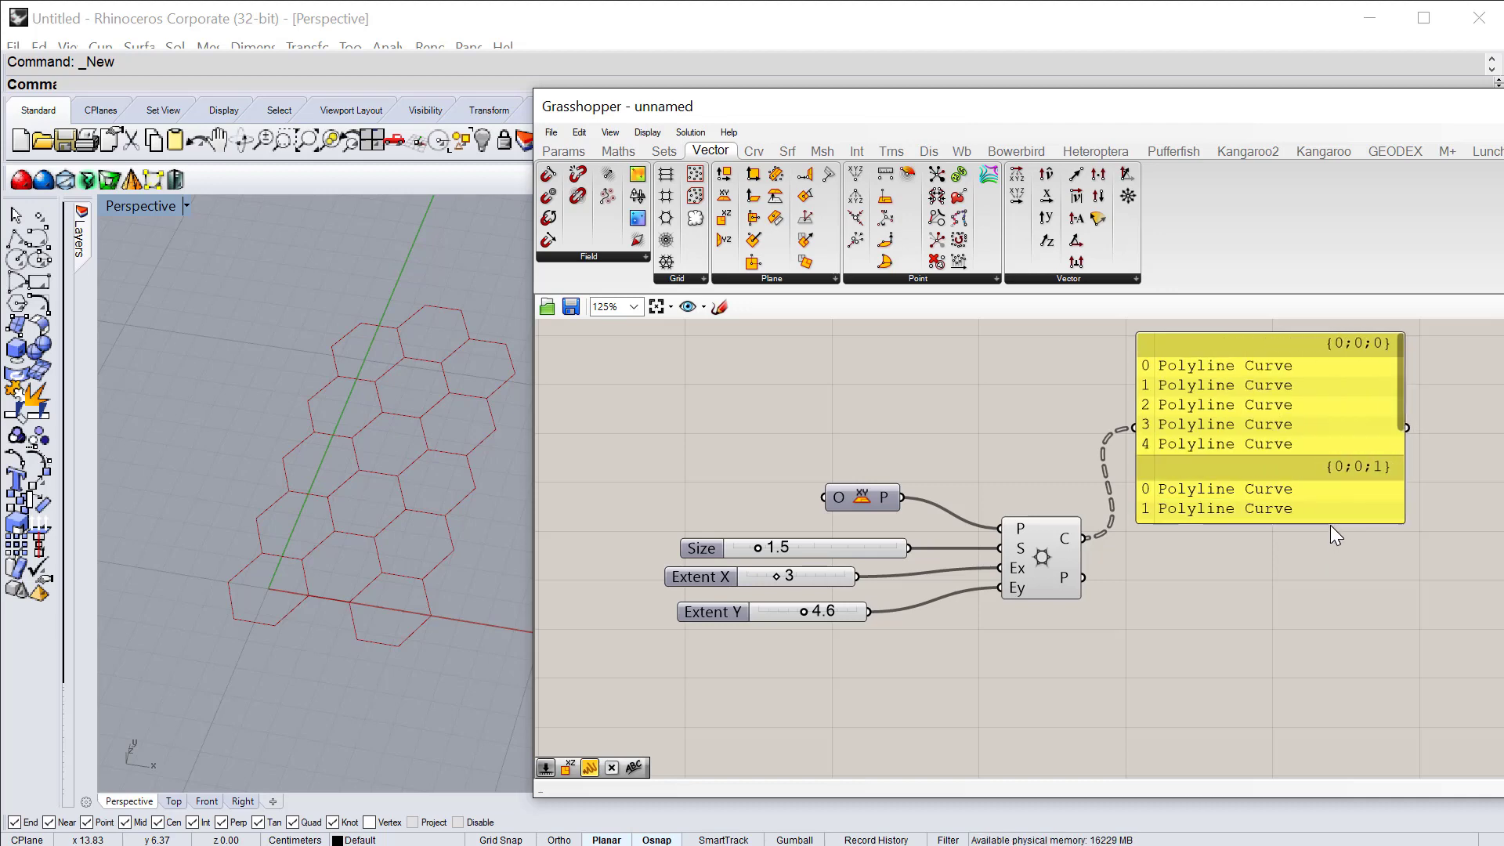
left_click_drag(1326, 524, 1324, 705)
scroll(1277, 611, "down", 2)
scroll(1261, 517, "up", 1)
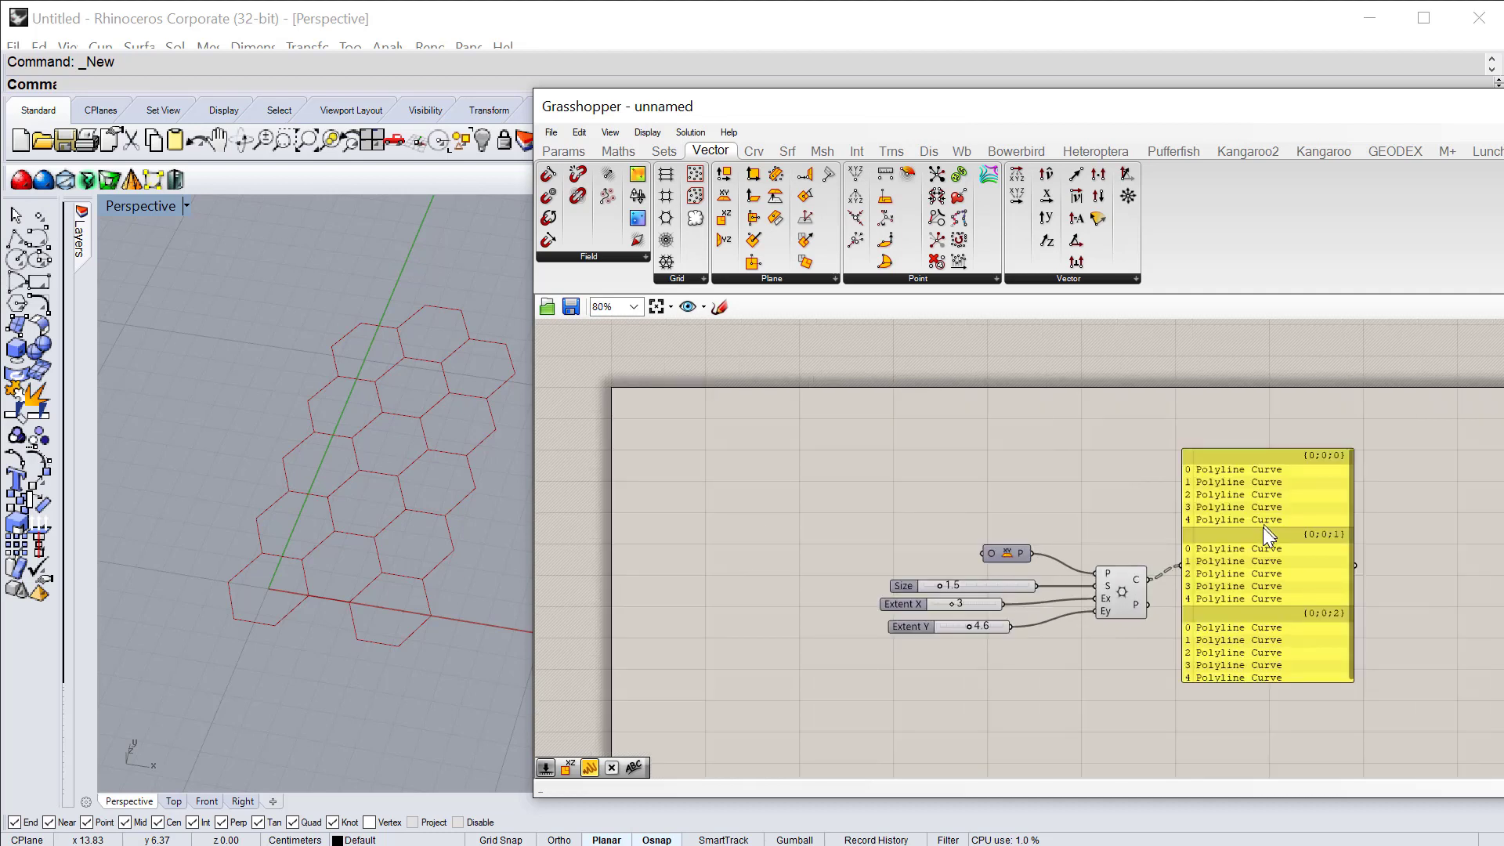
left_click_drag(1269, 522, 1305, 474)
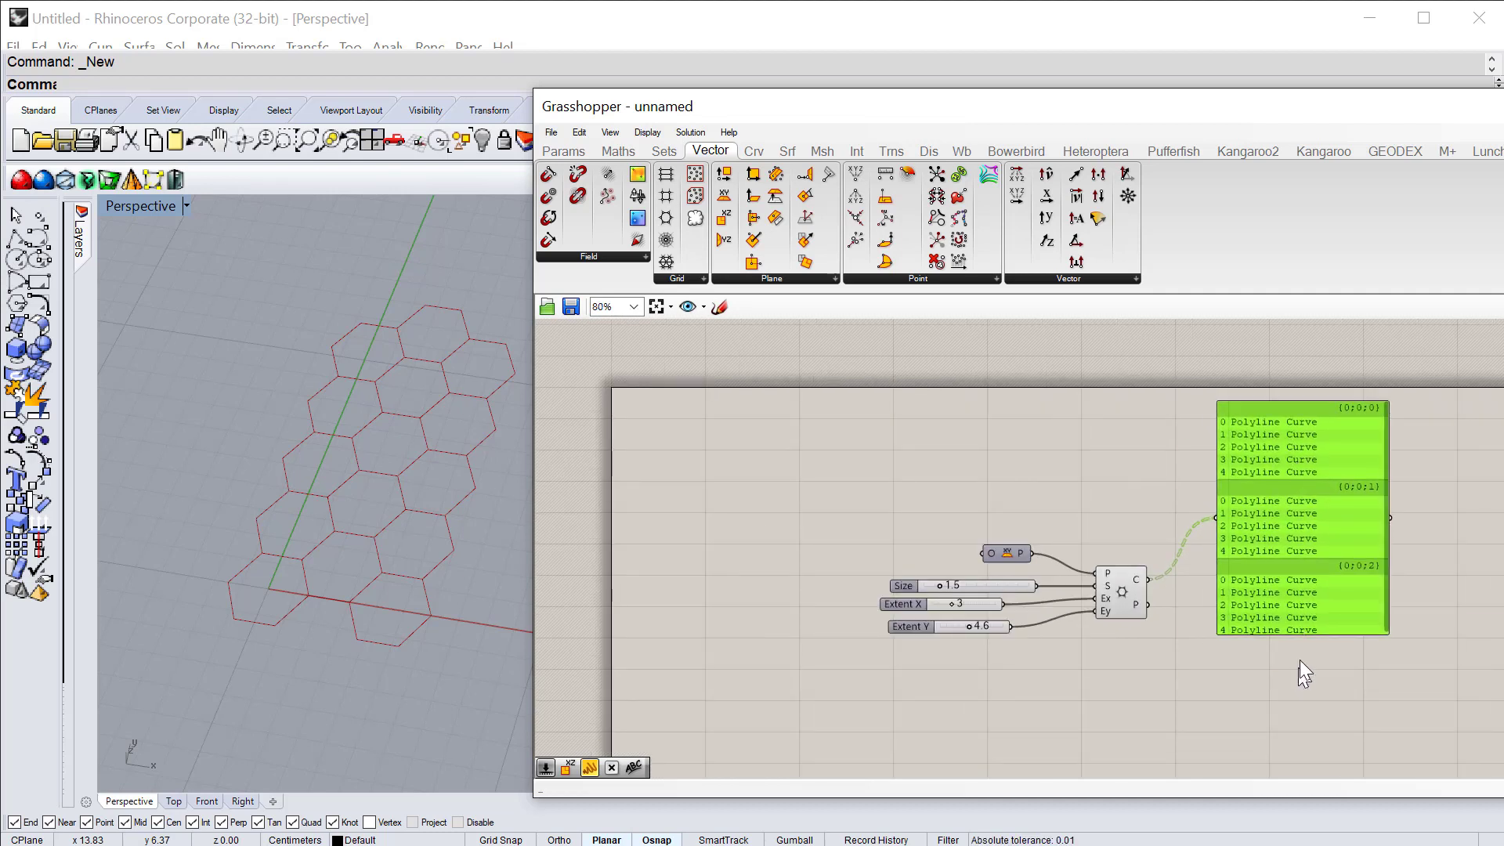
mouse_move(1305, 635)
left_mouse_down()
mouse_move(1324, 730)
mouse_move(1321, 658)
left_mouse_up()
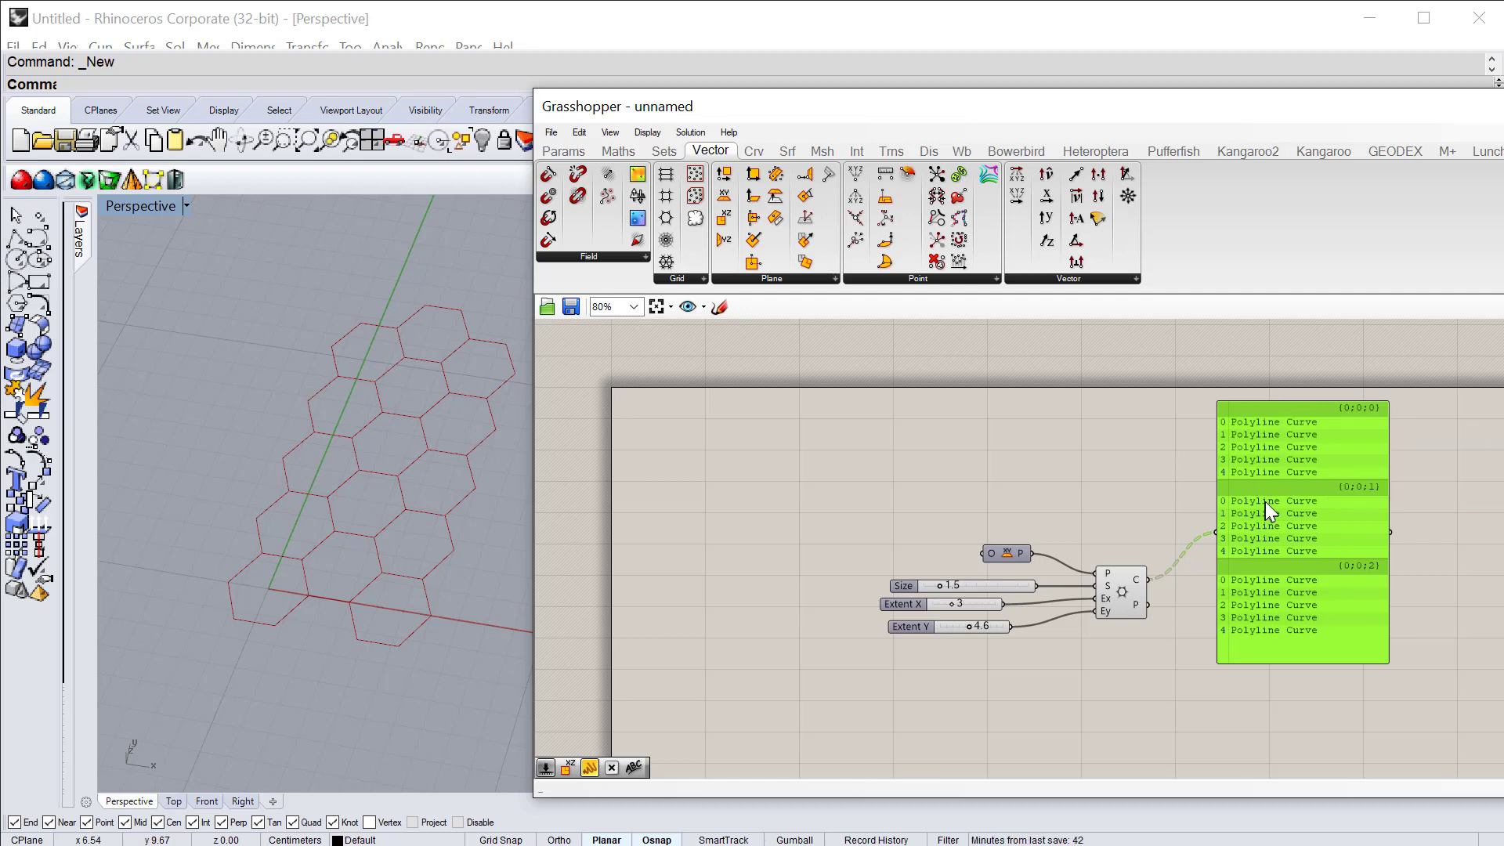
left_click_drag(1287, 487, 1390, 487)
scroll(1197, 607, "up", 1)
scroll(1197, 608, "down", 1)
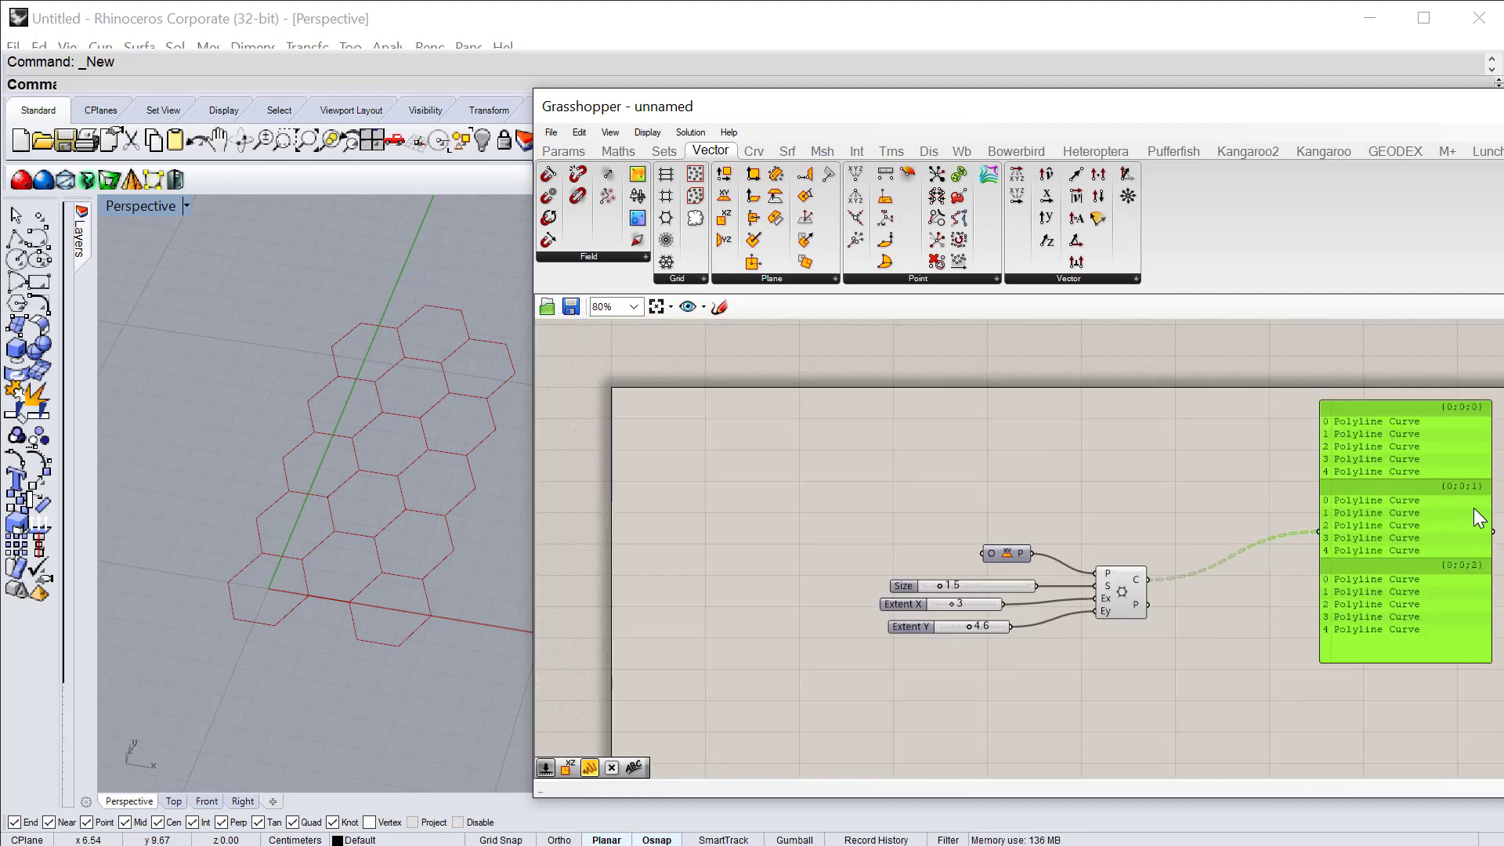
left_click_drag(1479, 518, 1363, 521)
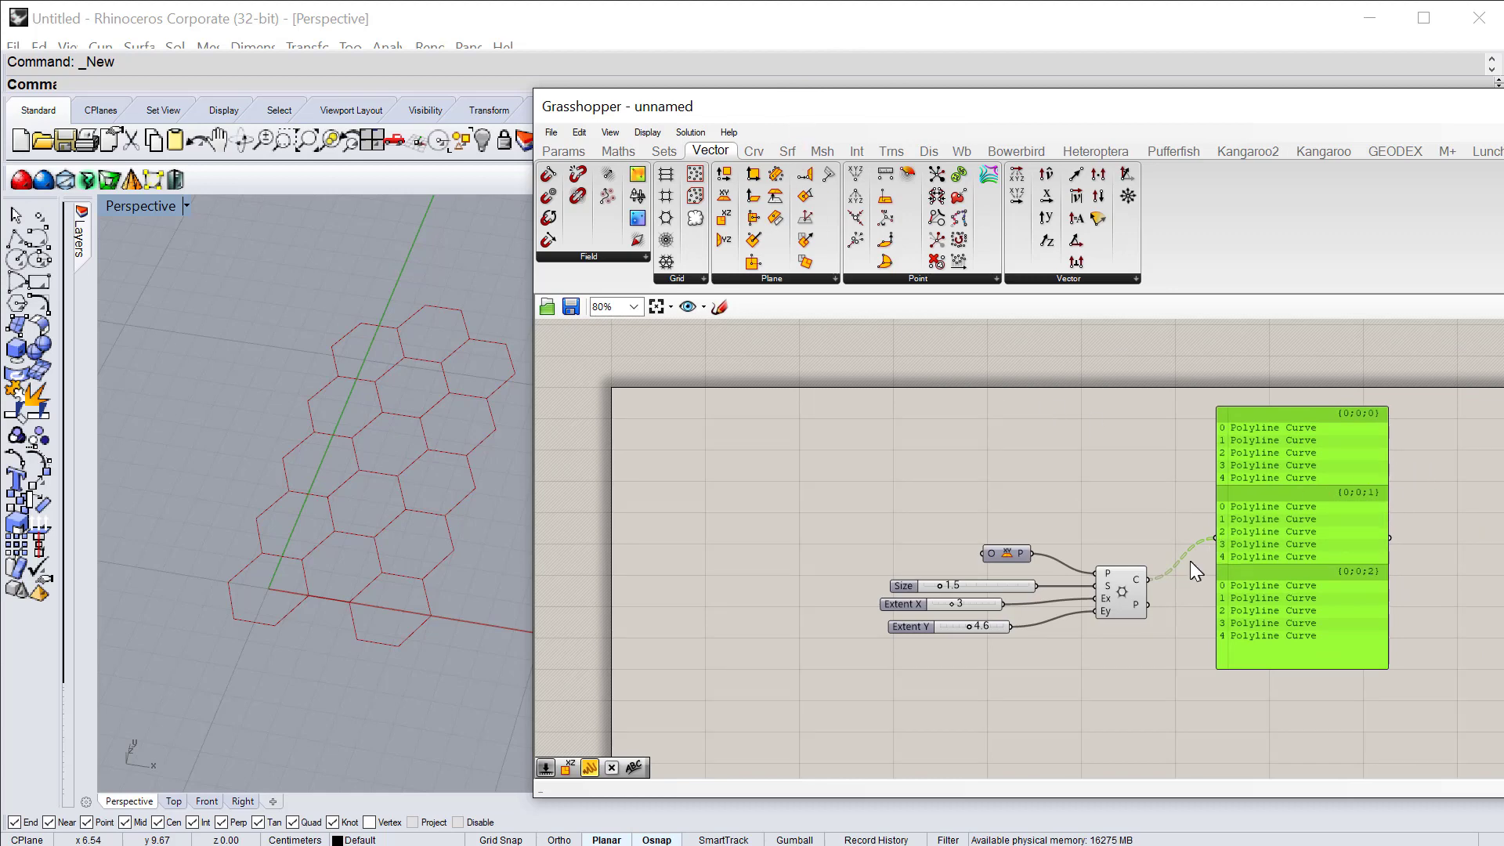
Step: Try Flatten and Graft on the Hexagonal grid's C output and turn Graft off again, comparing the data structure in the Panel
scroll(1146, 576, "up", 1)
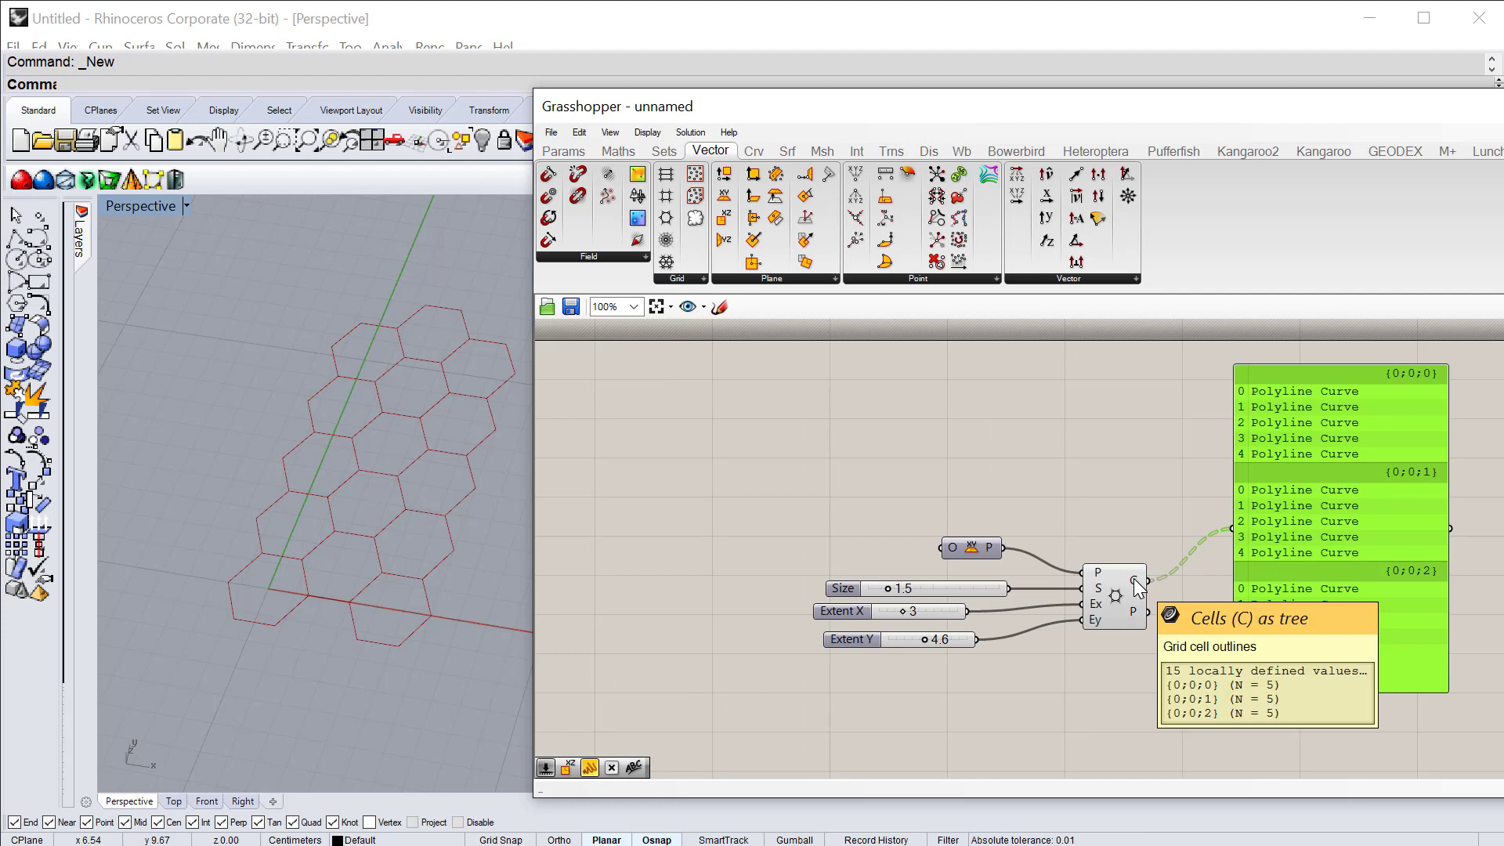
right_click(1135, 581)
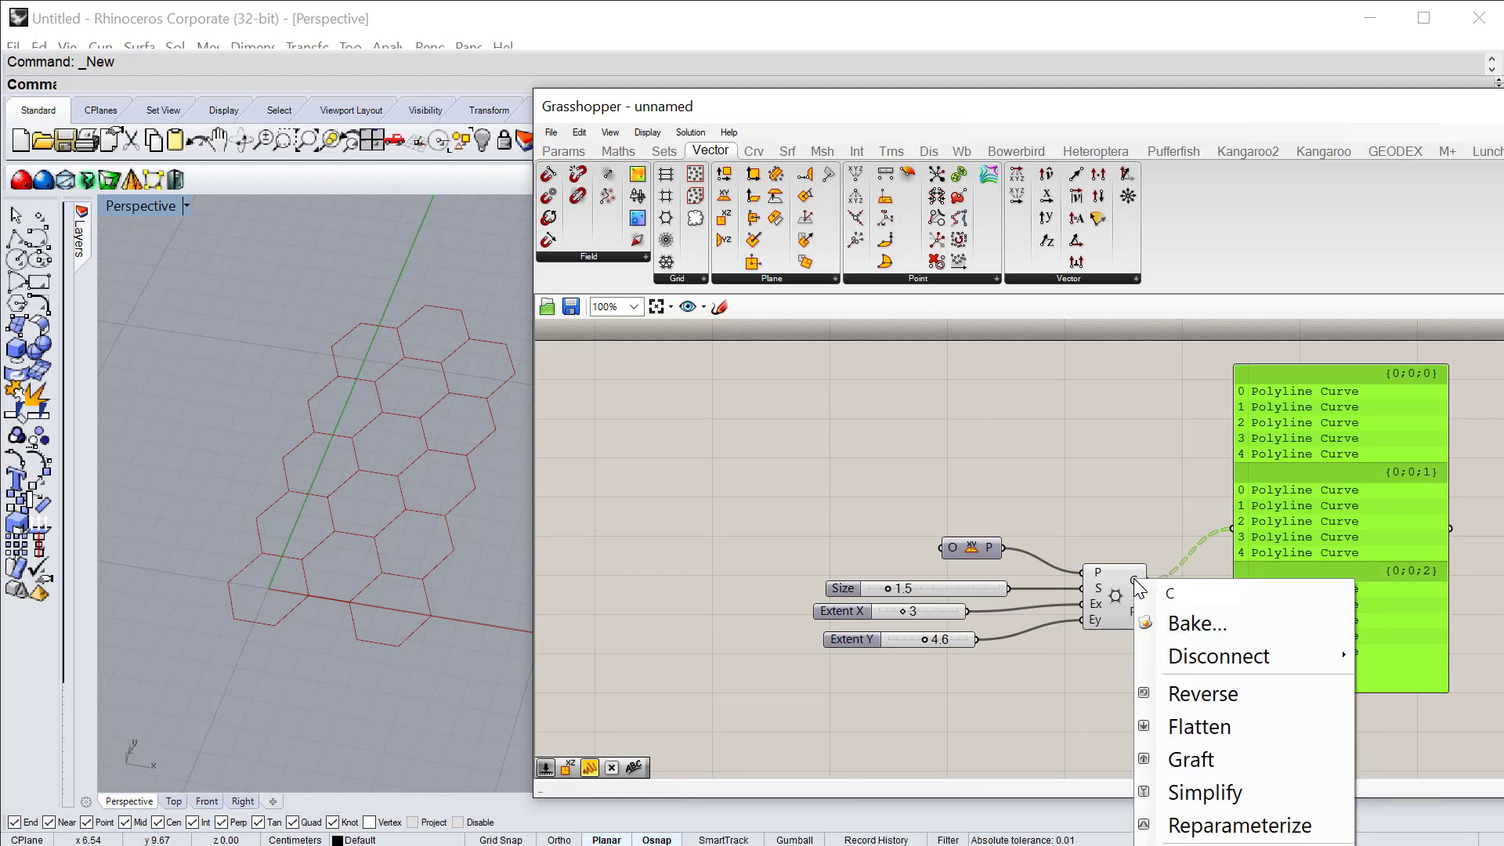
left_click(1197, 726)
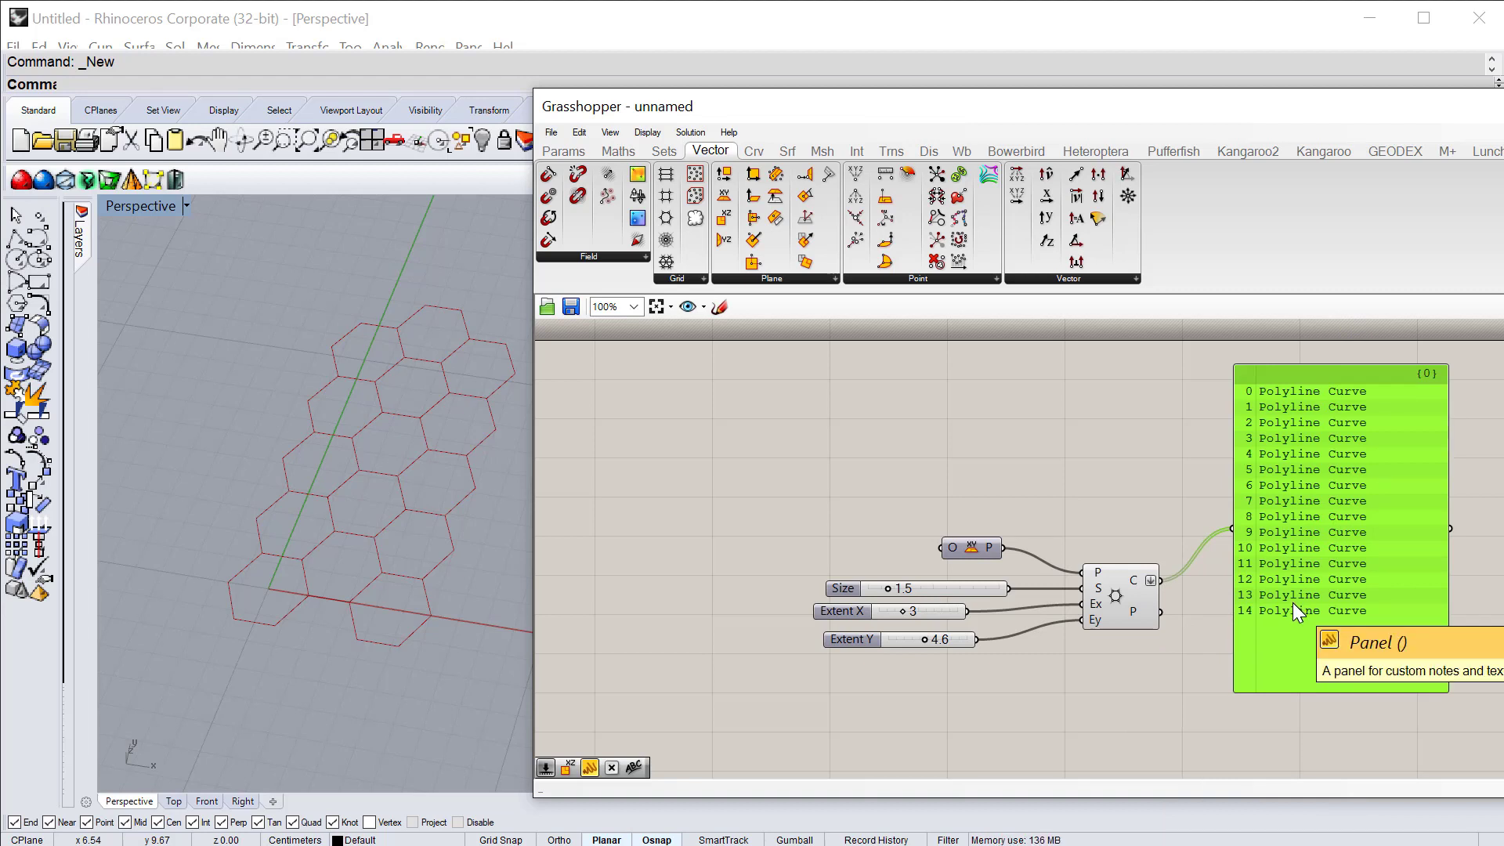
right_click(1151, 582)
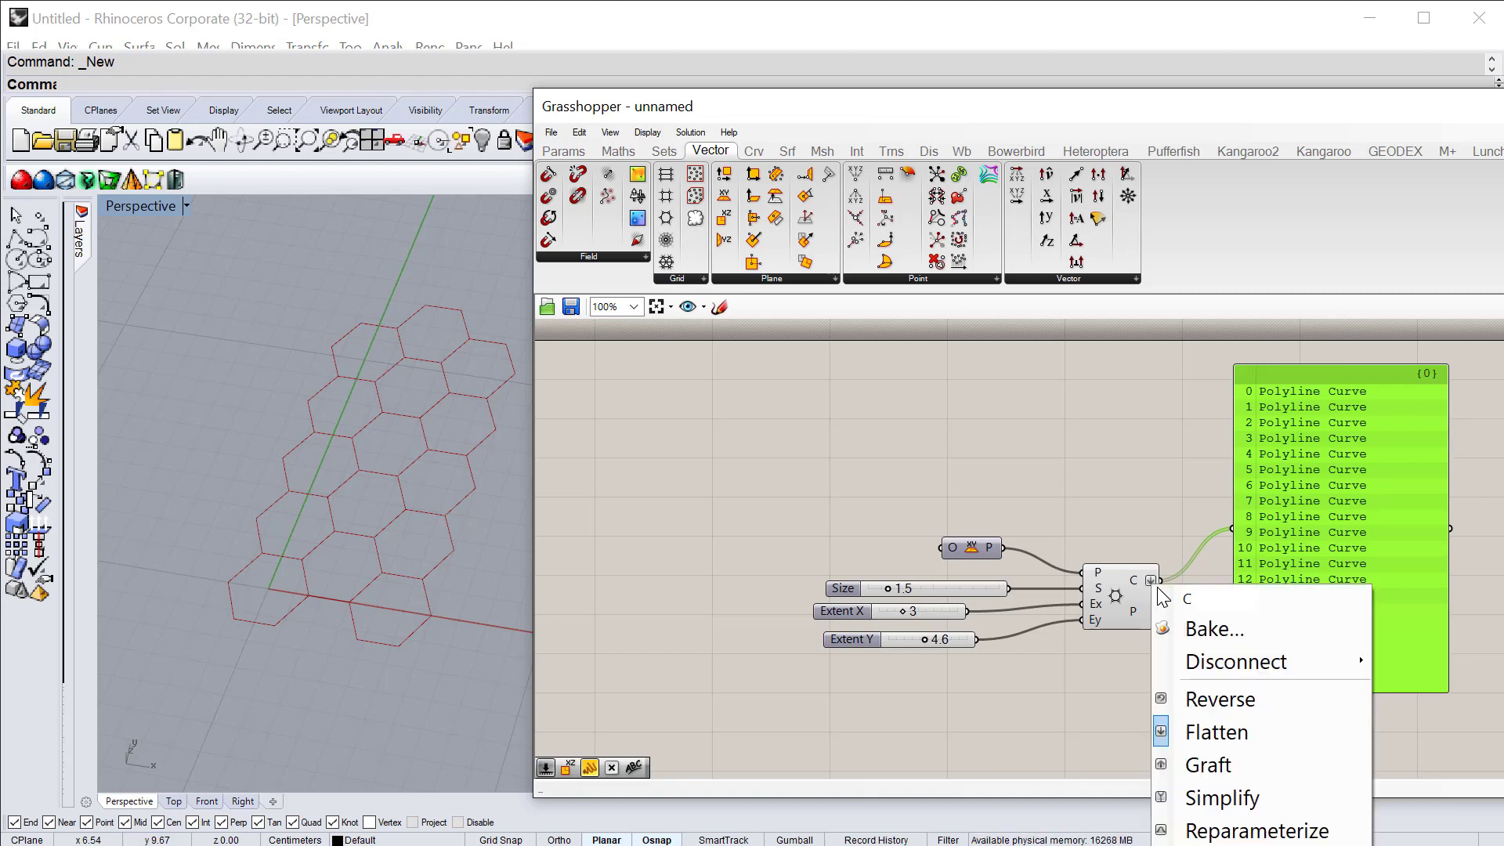
left_click(1211, 767)
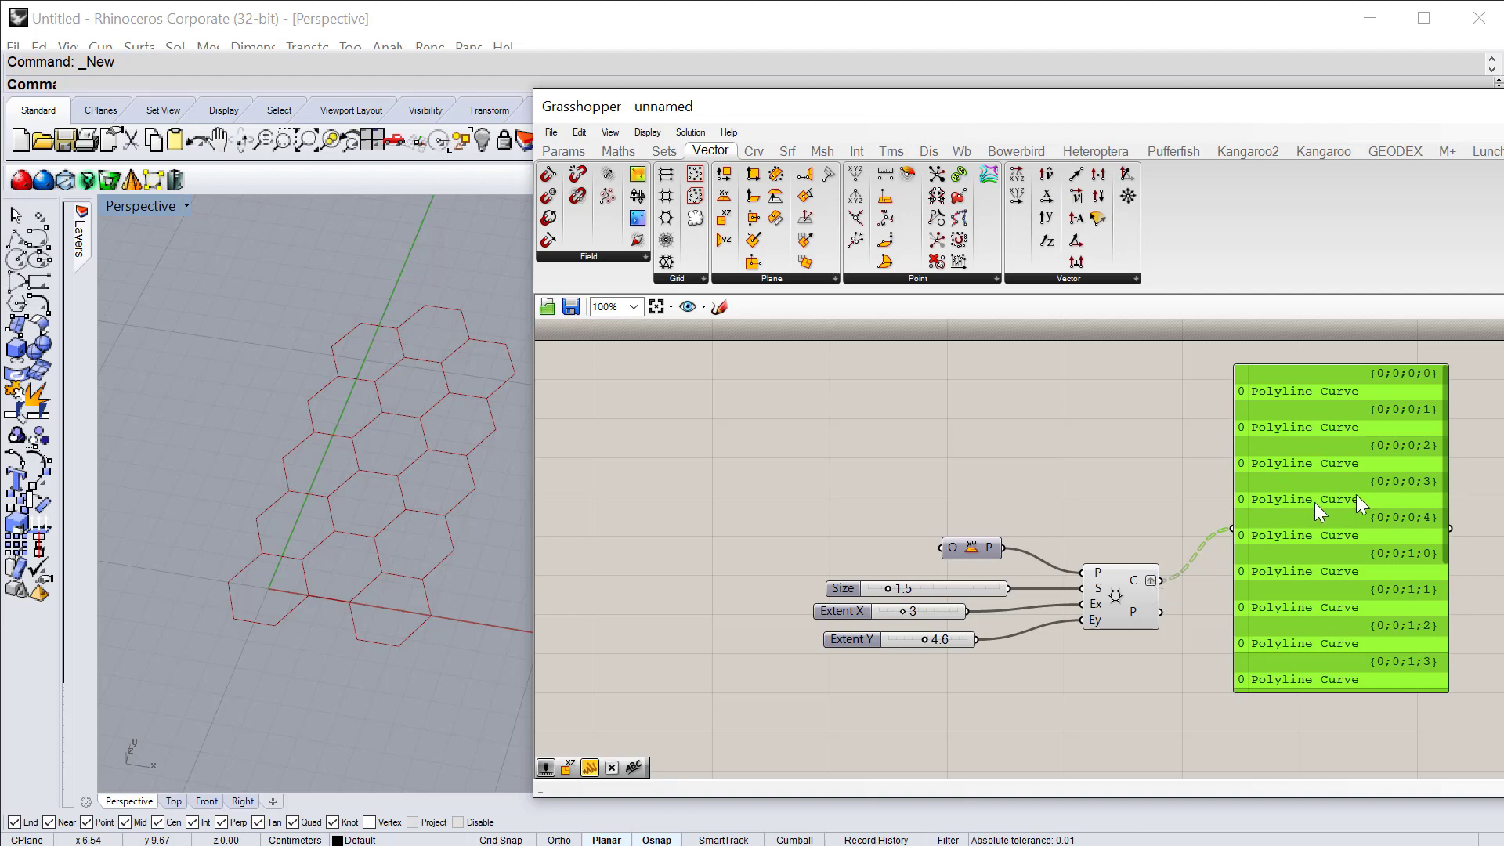
right_click(1150, 581)
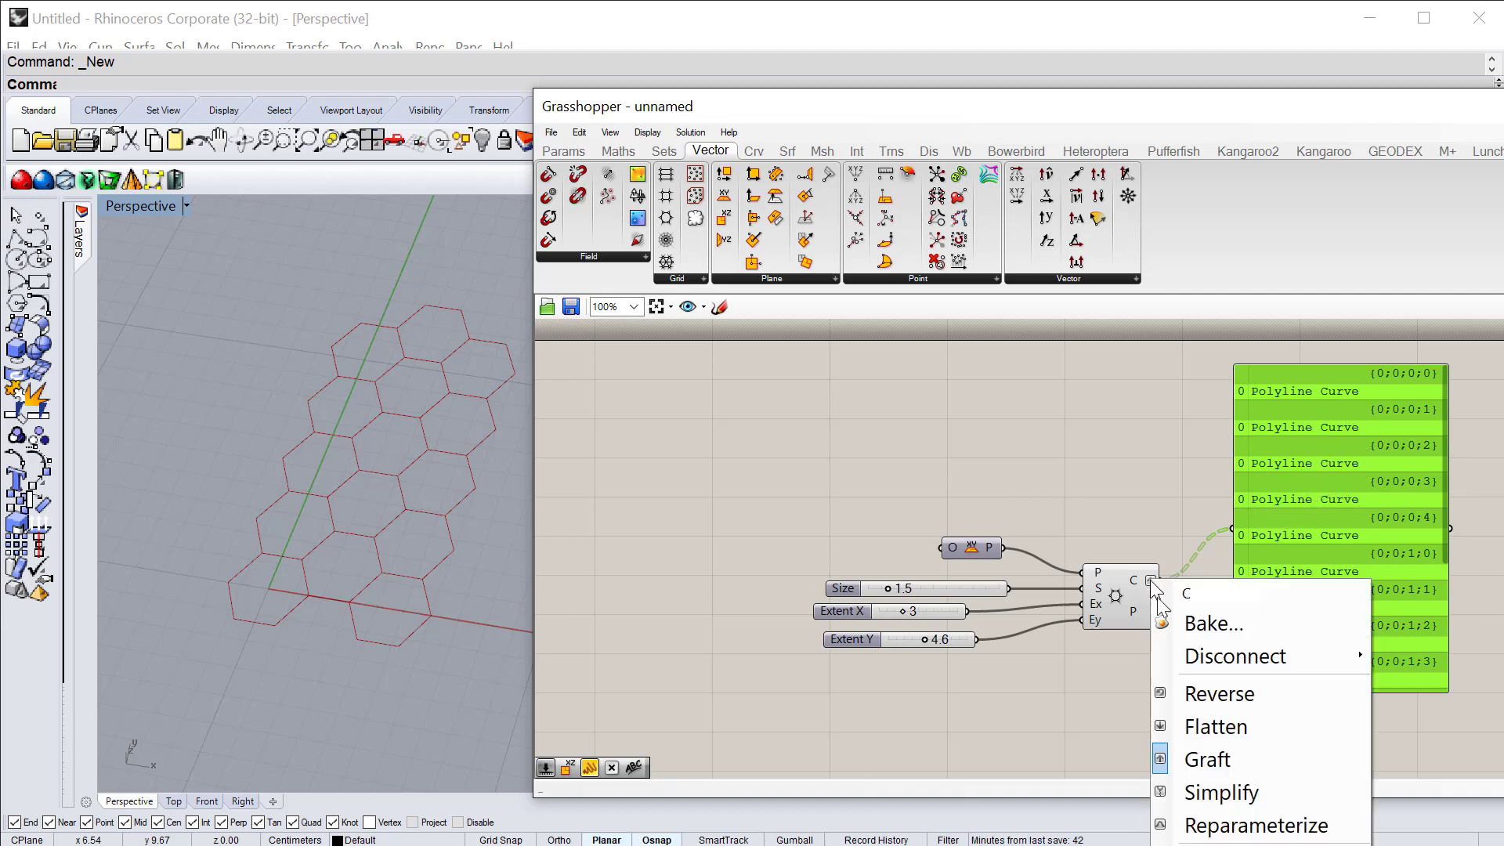
left_click(1205, 761)
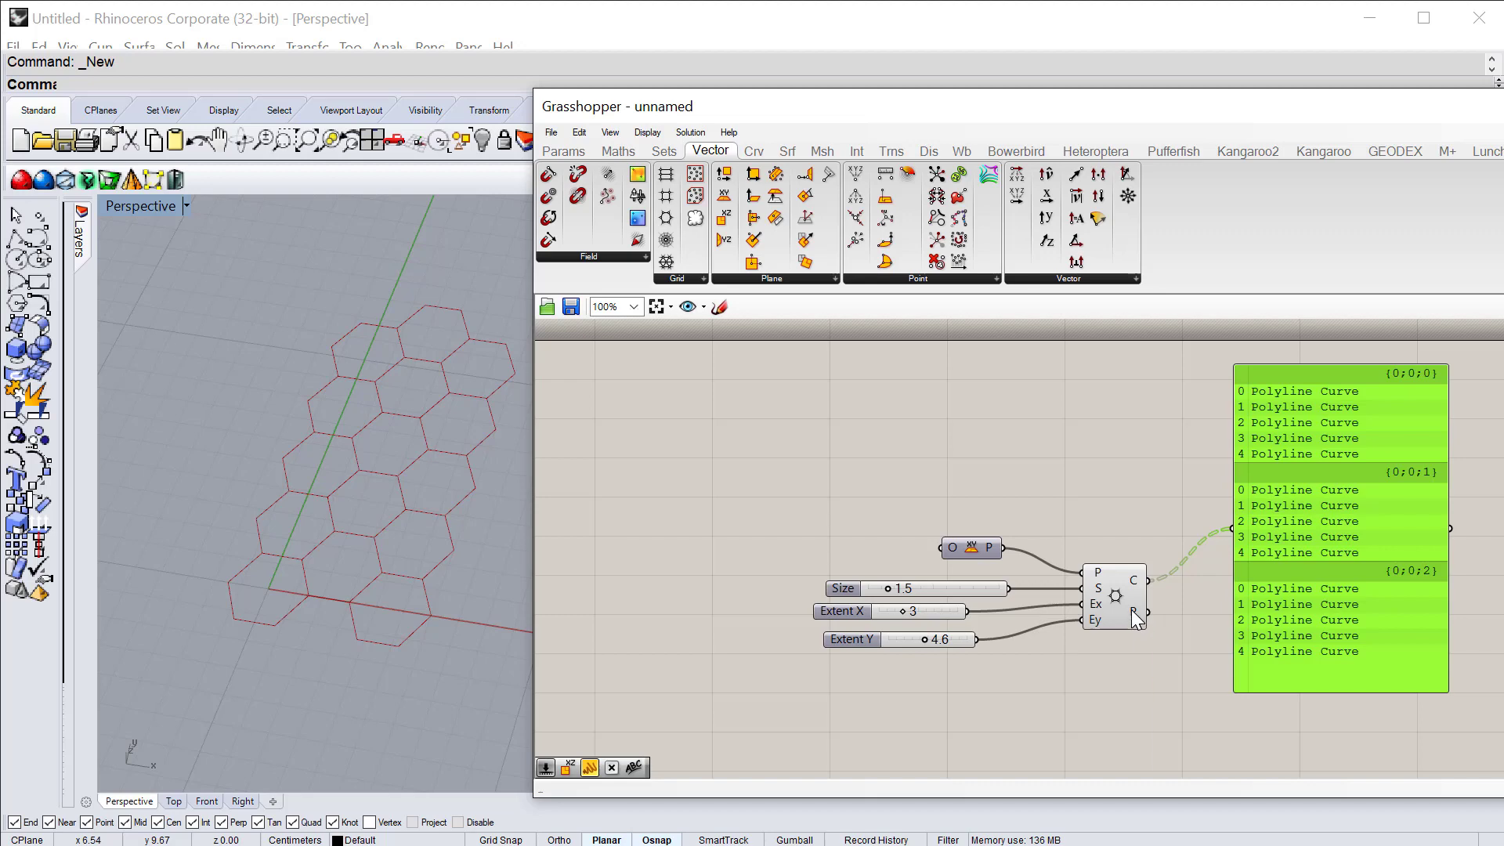
right_click(1095, 605)
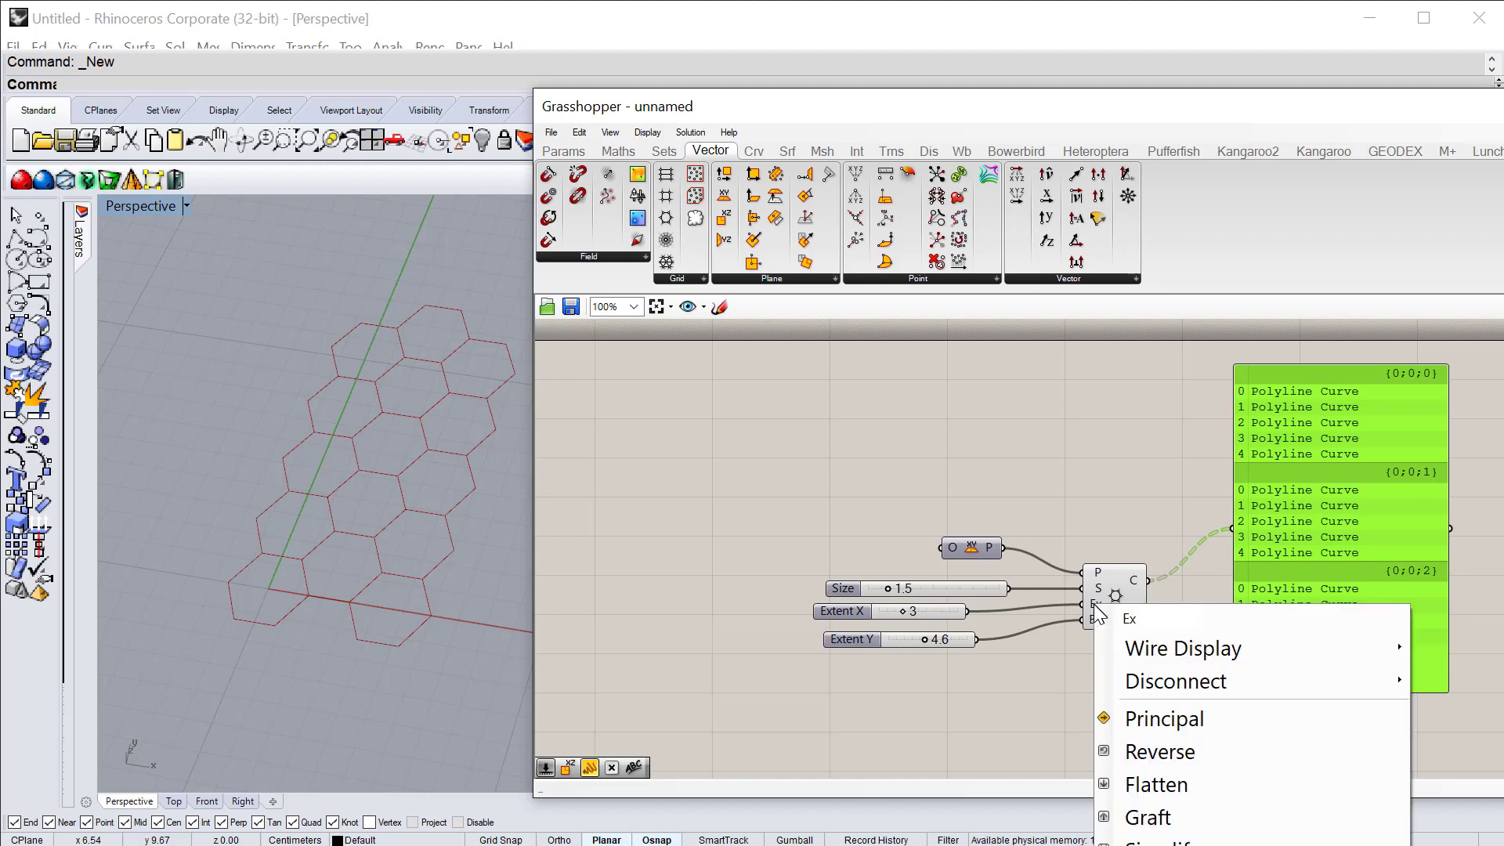
left_click(1120, 534)
scroll(1102, 608, "up", 3)
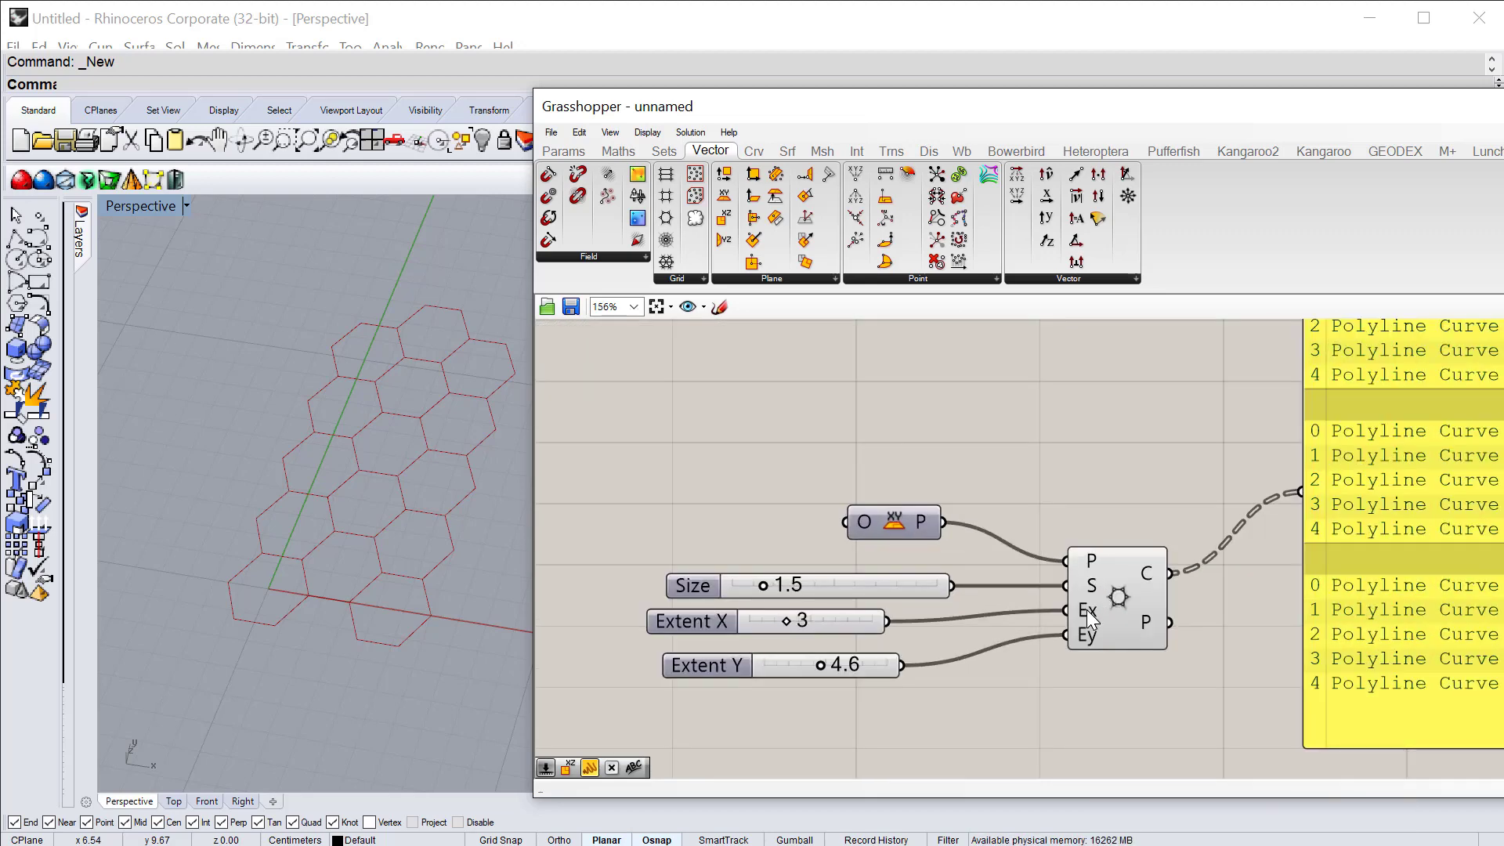
right_click(1090, 612)
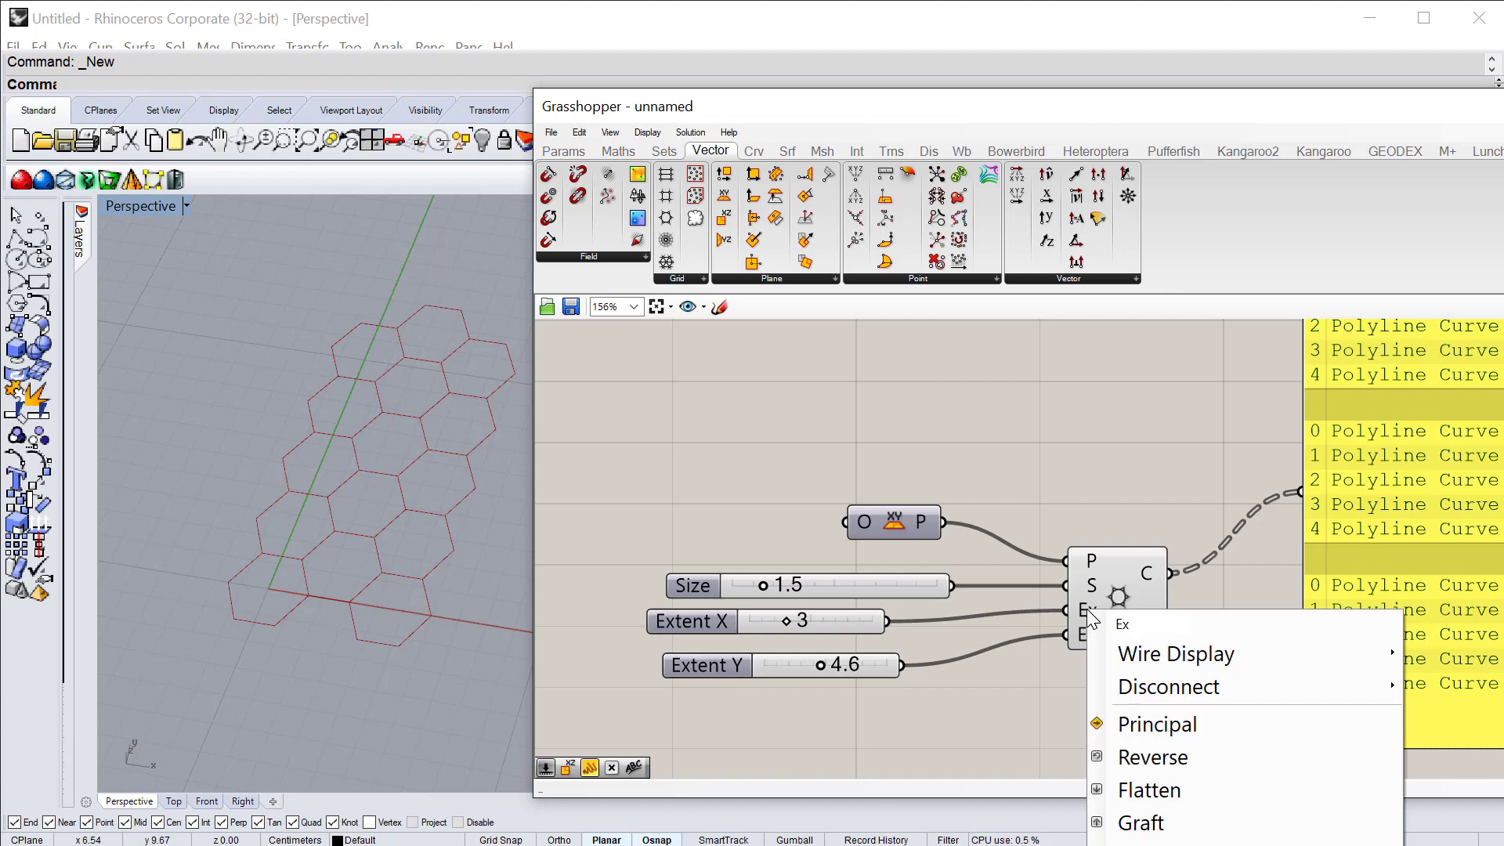
right_click(1092, 560)
left_click(1131, 492)
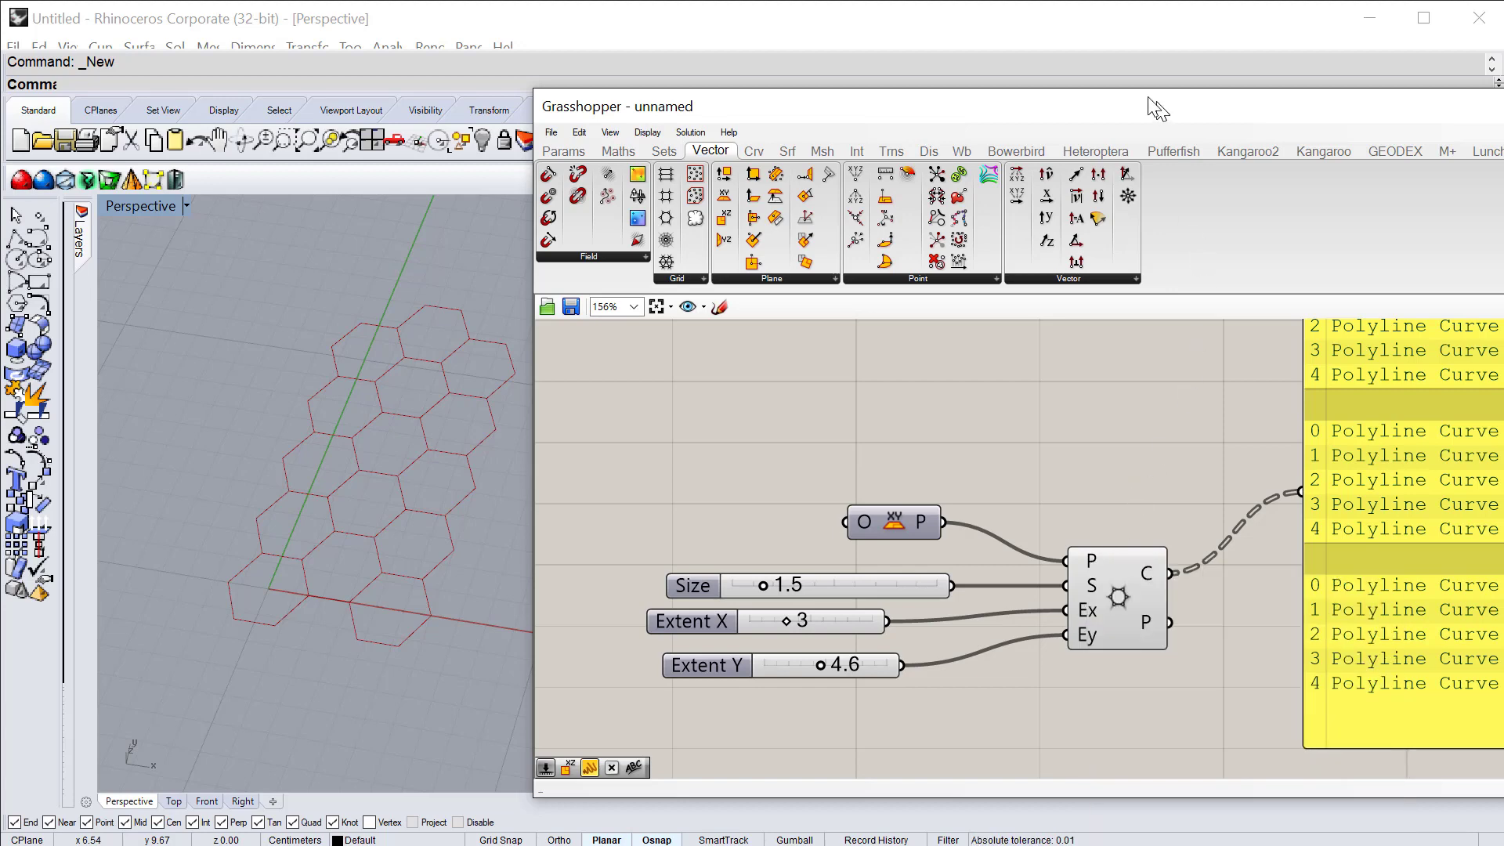
Step: Reposition the Grasshopper window and connect the Hexagonal grid's P output to the Panel in place of the C output
left_click_drag(1160, 108, 1140, 76)
scroll(1191, 563, "down", 3)
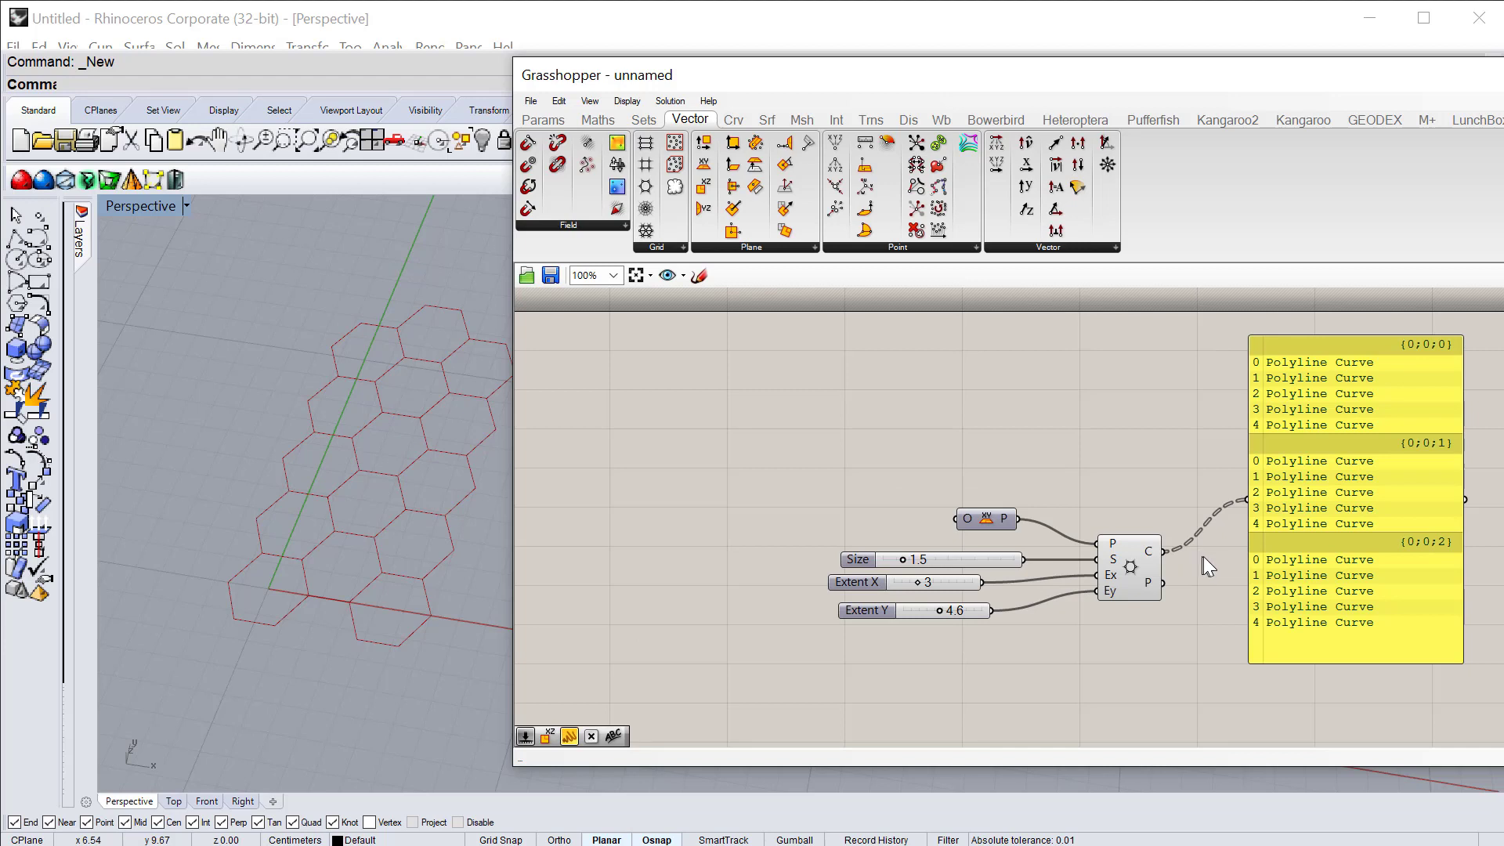
left_click_drag(1419, 82, 1345, 78)
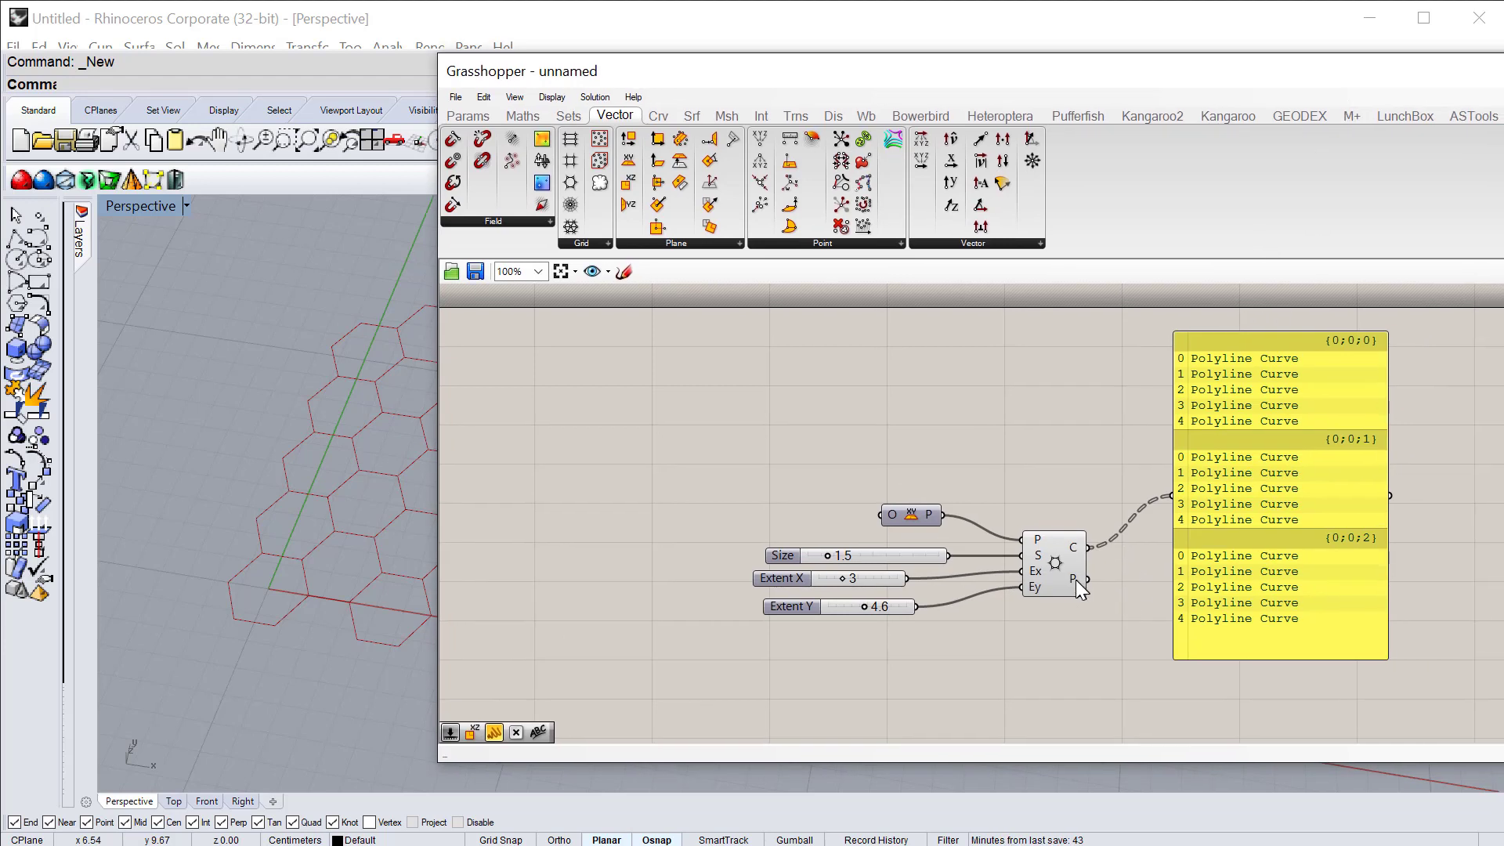
left_click_drag(1087, 579, 1175, 500)
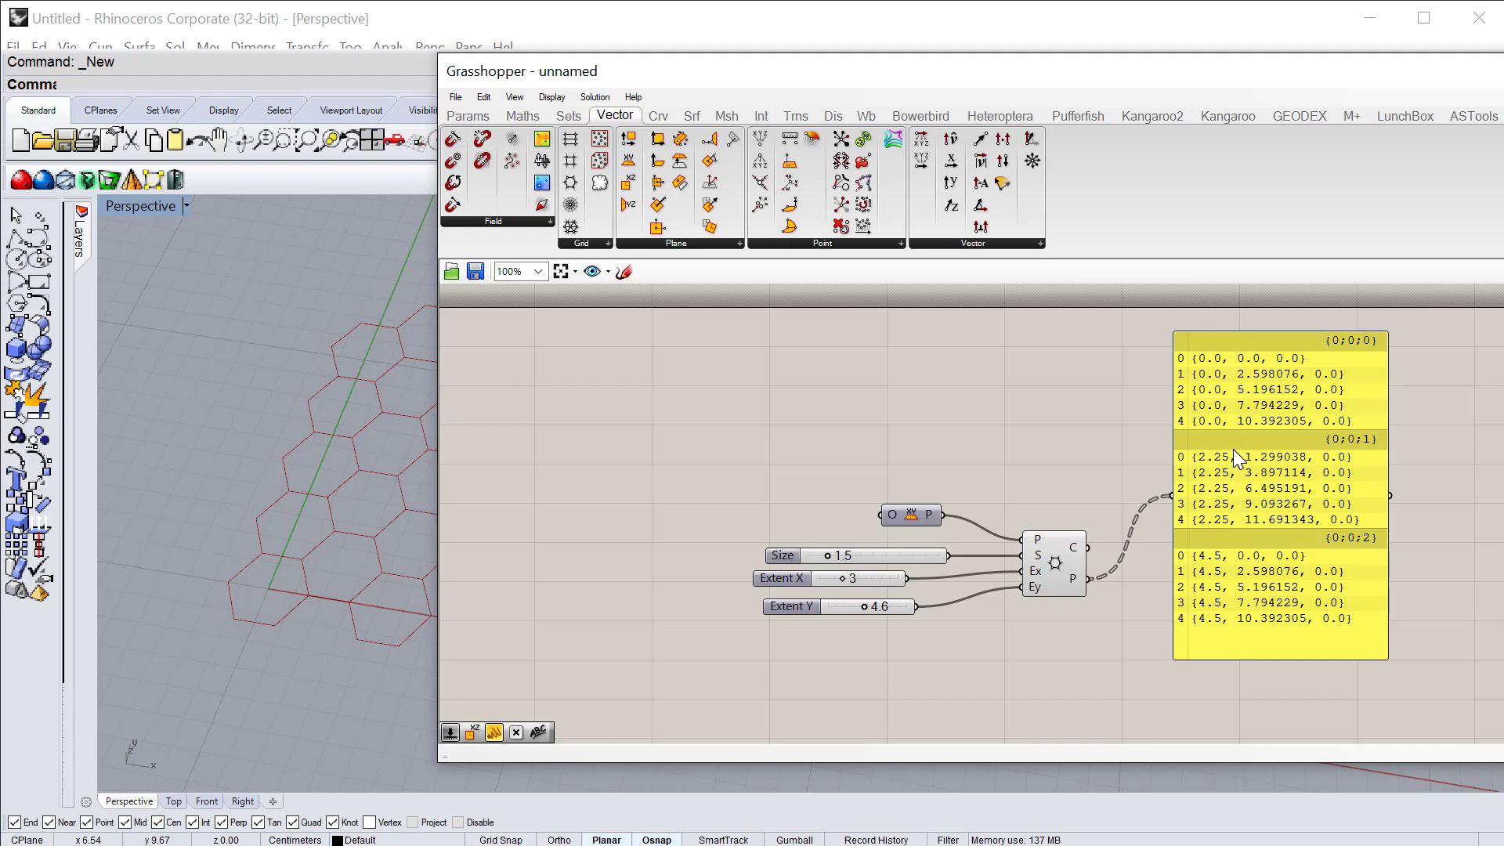
right_click_drag(343, 346, 286, 345)
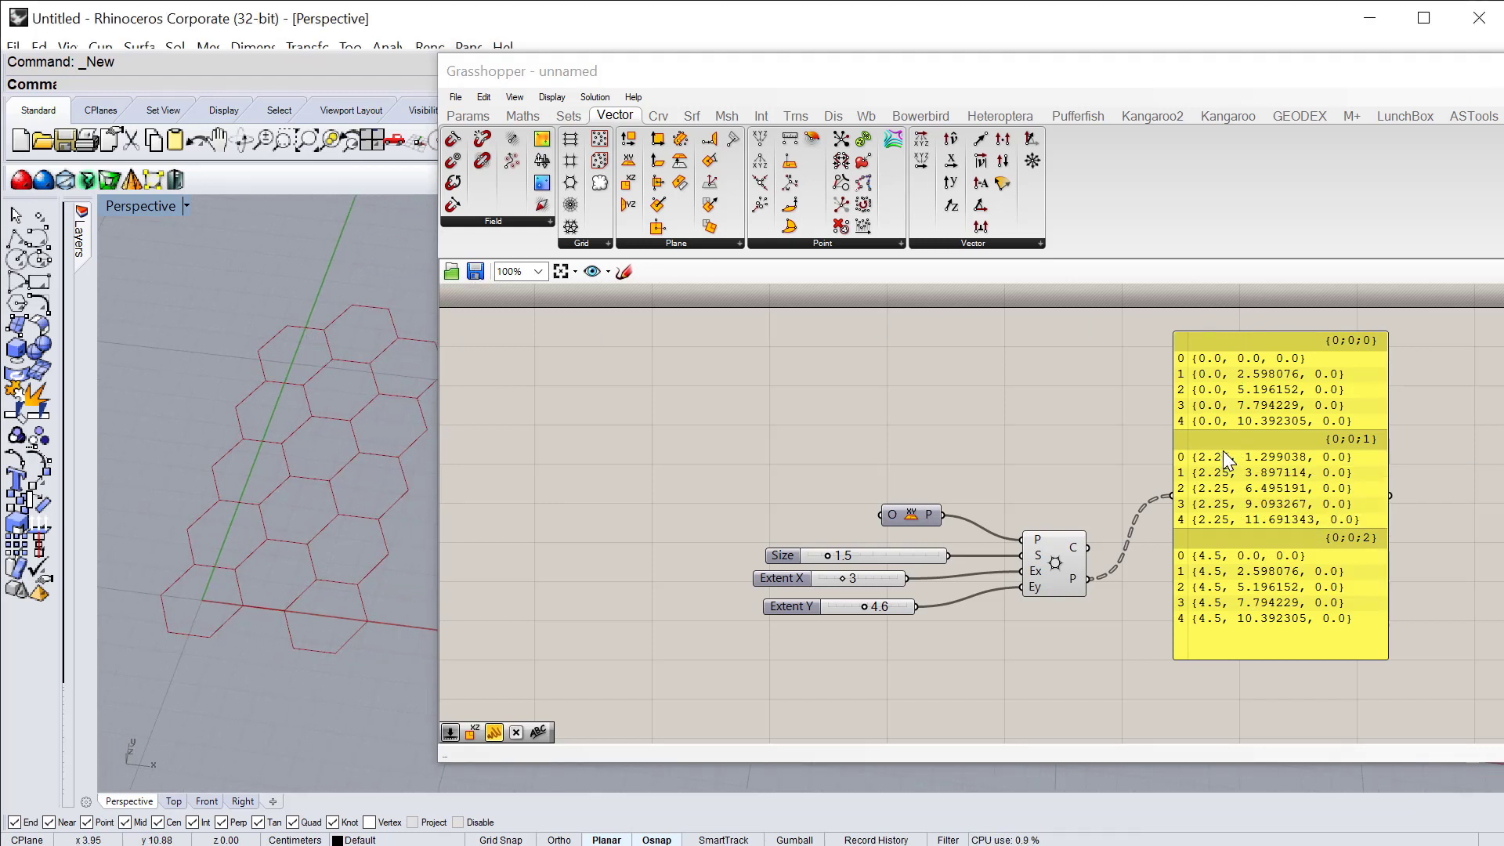
Step: Try Flatten and Graft on the Hexagonal grid's P output and turn Graft off again, comparing the point list structure
right_click(1074, 578)
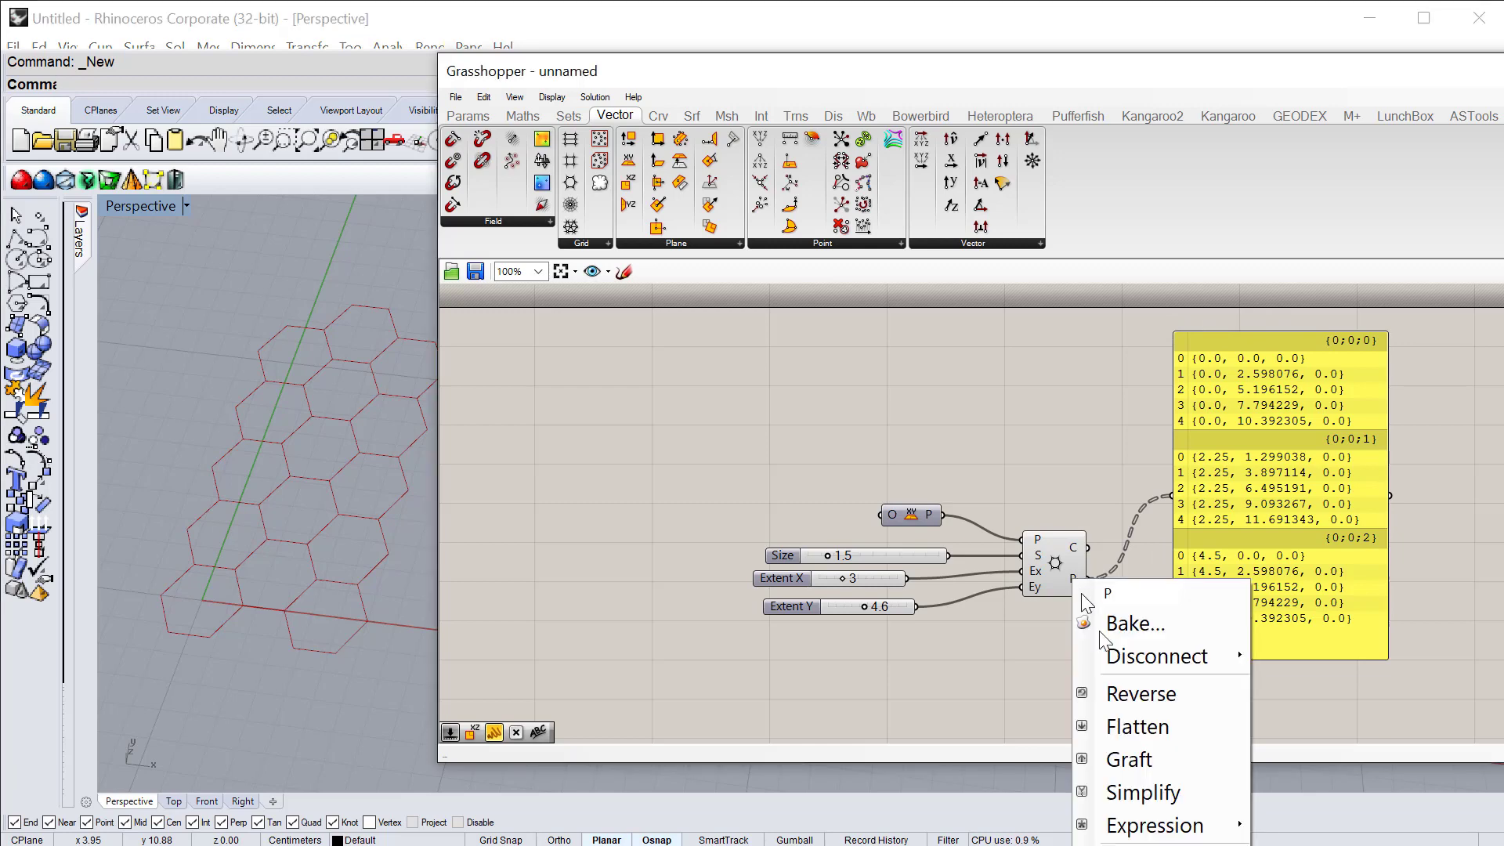
left_click(1158, 722)
right_click(1088, 581)
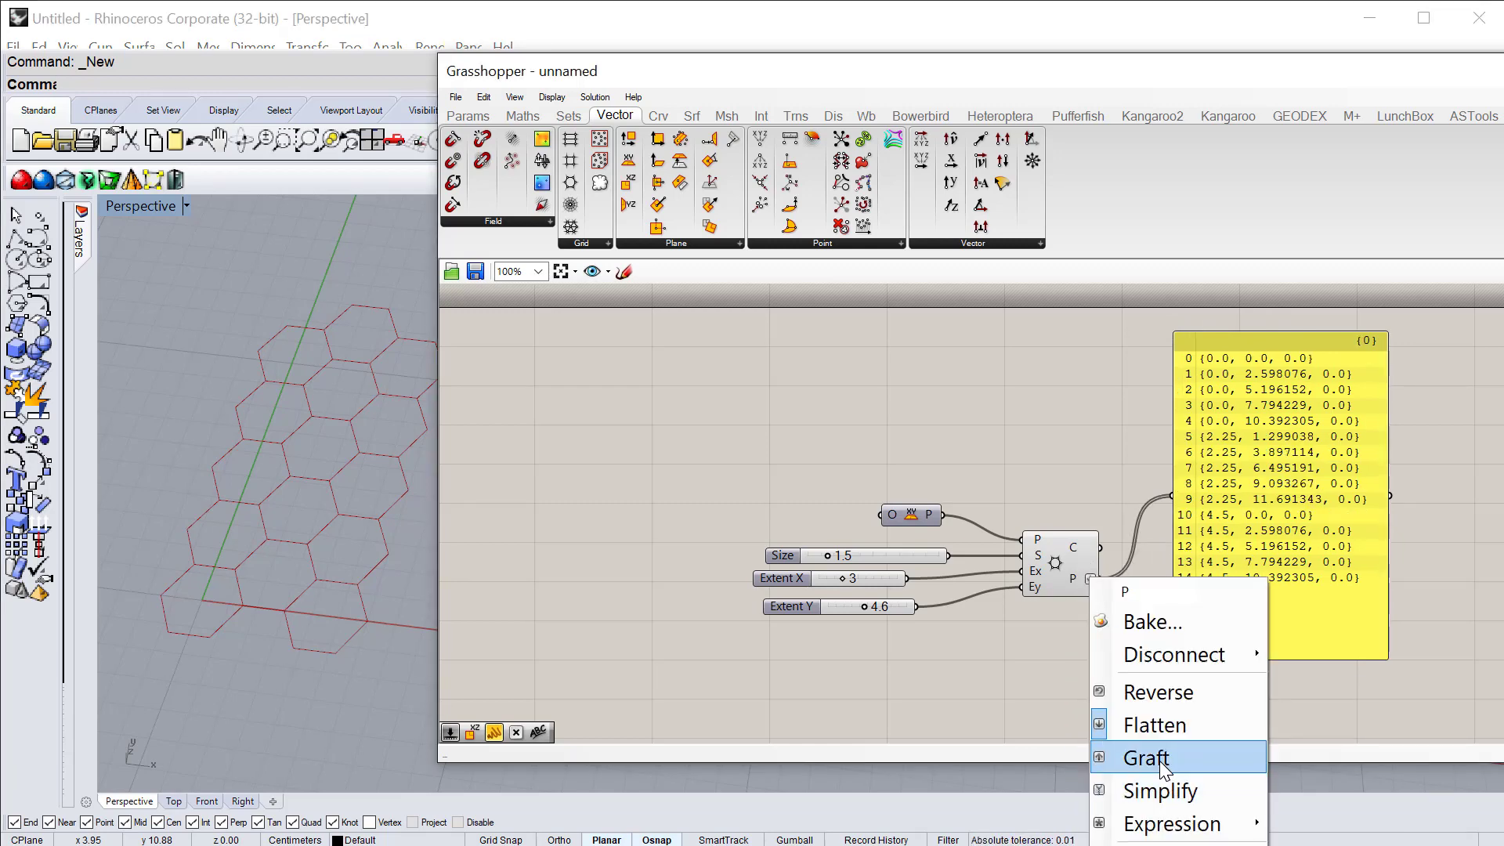
left_click(1136, 758)
right_click(1093, 579)
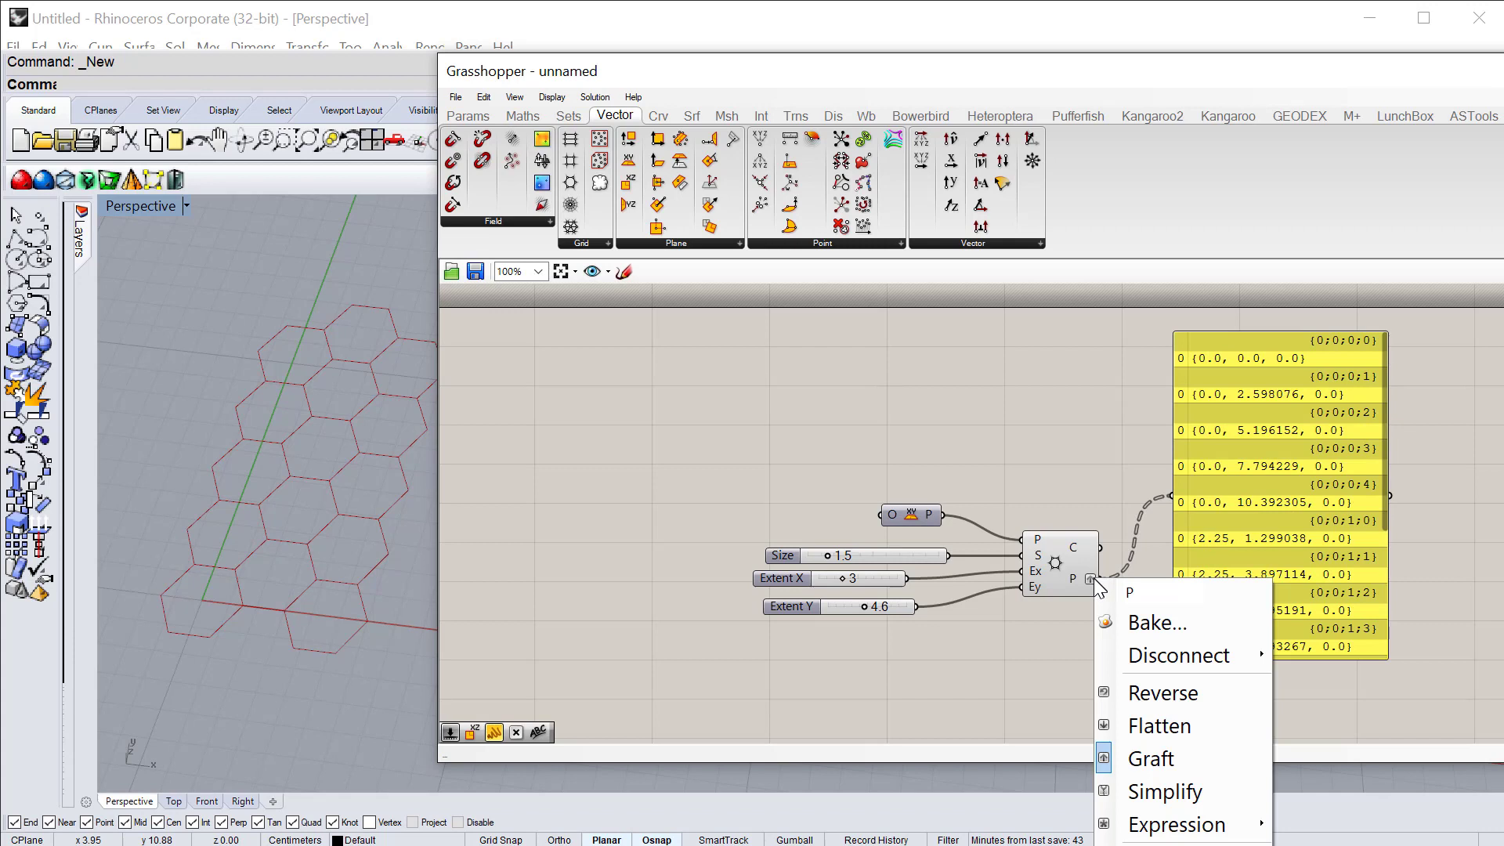
left_click(1170, 752)
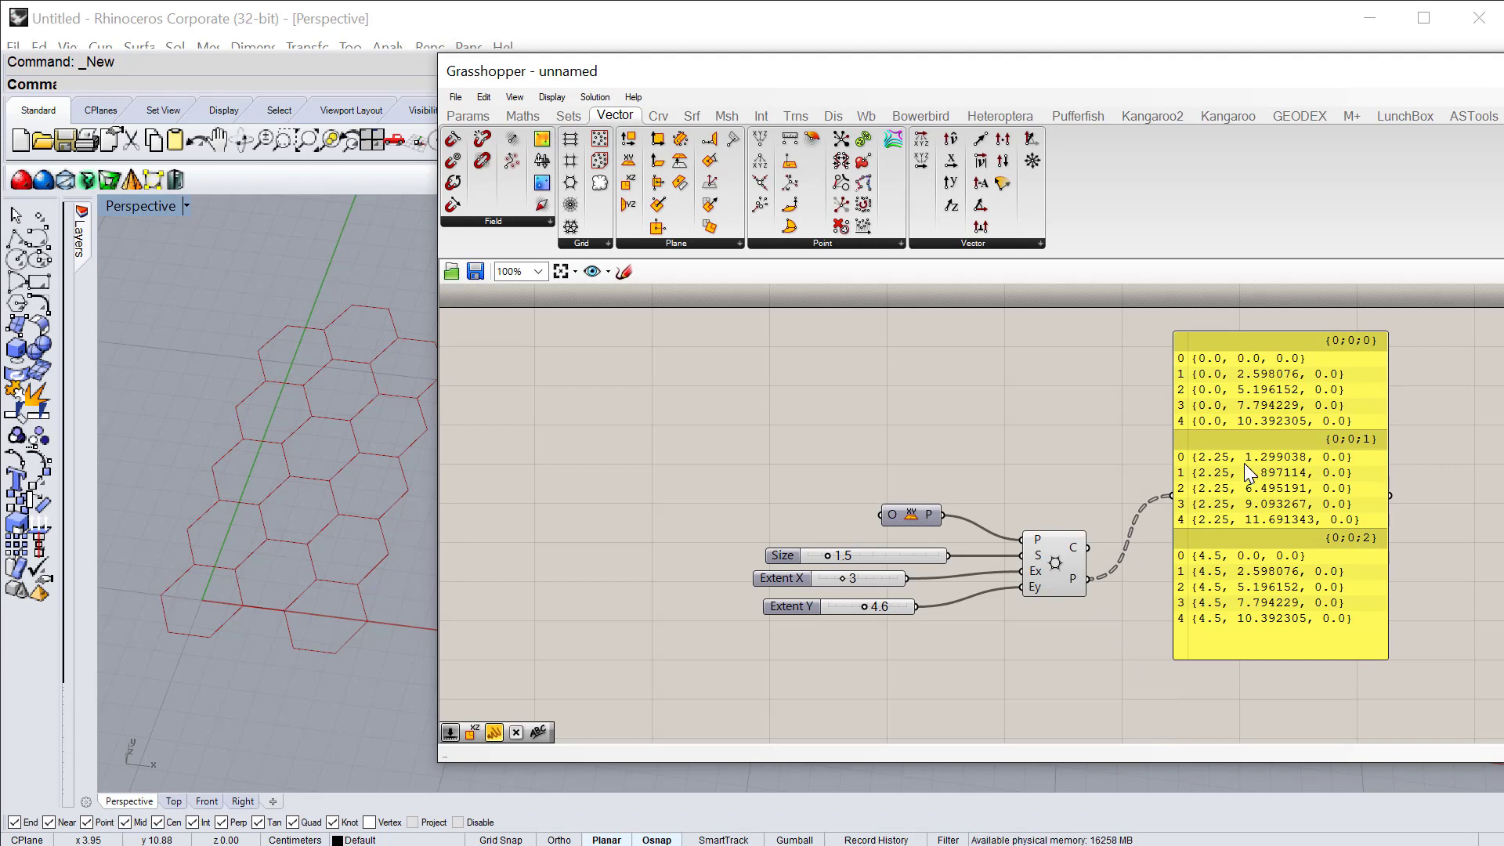
Step: Delete the stray point beside the hexagons in the Rhino viewport and remove the Panel from the Grasshopper canvas
left_click_drag(1246, 453, 1258, 493)
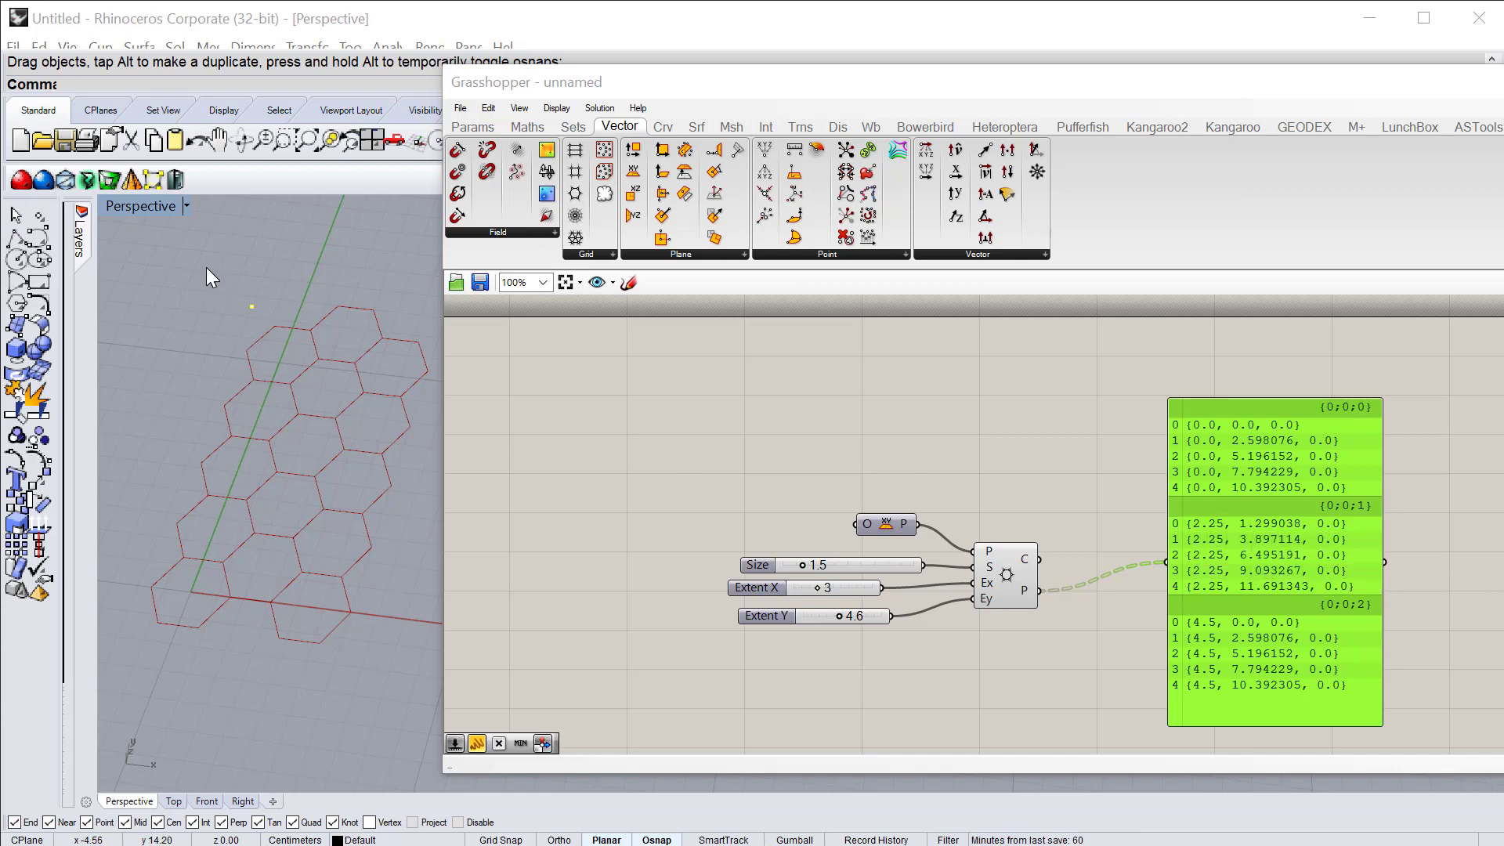
left_click(267, 310)
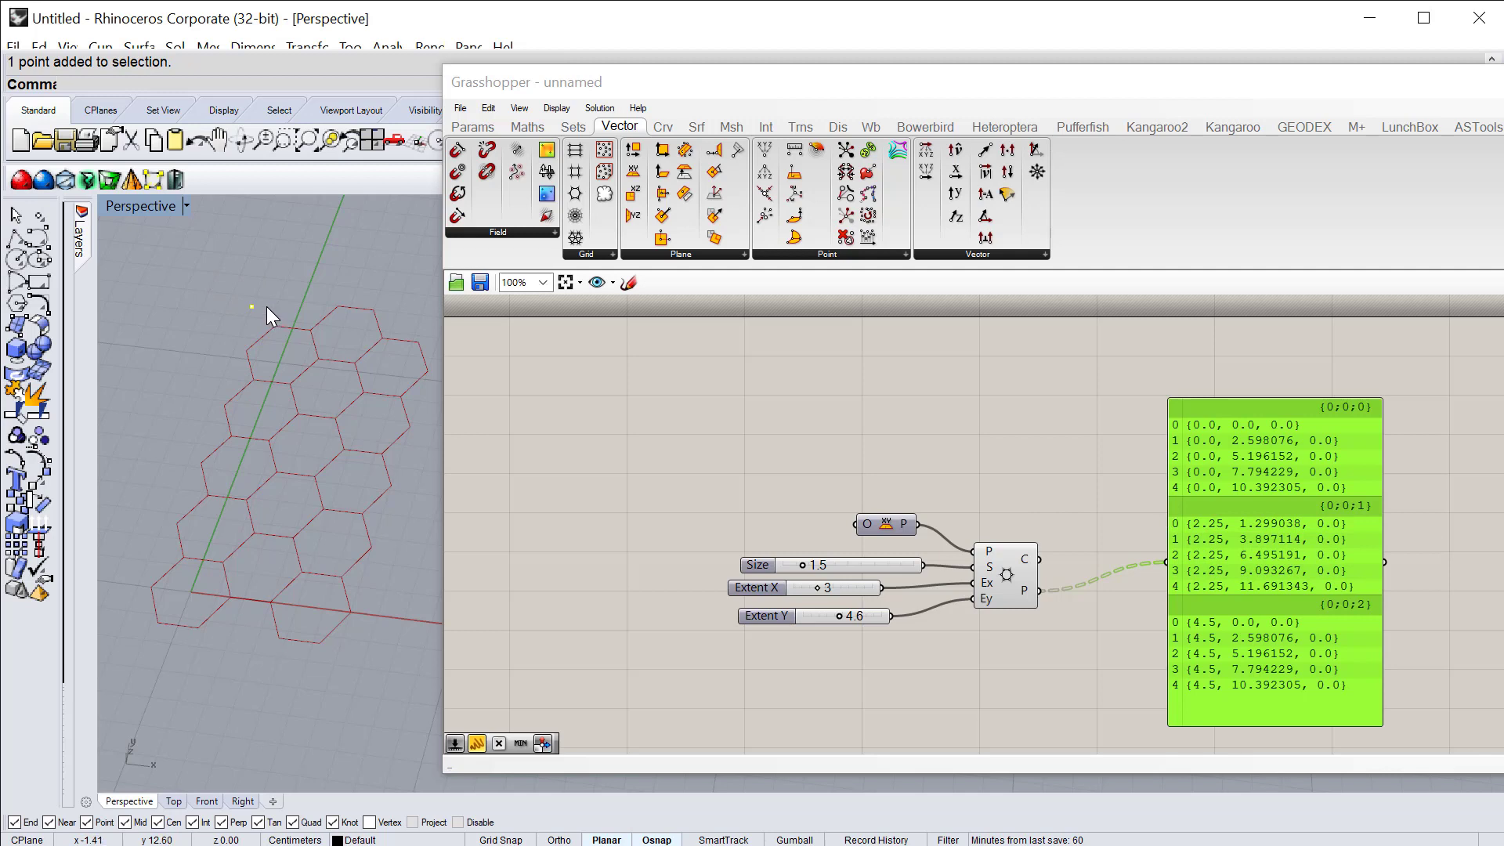
key("Delete")
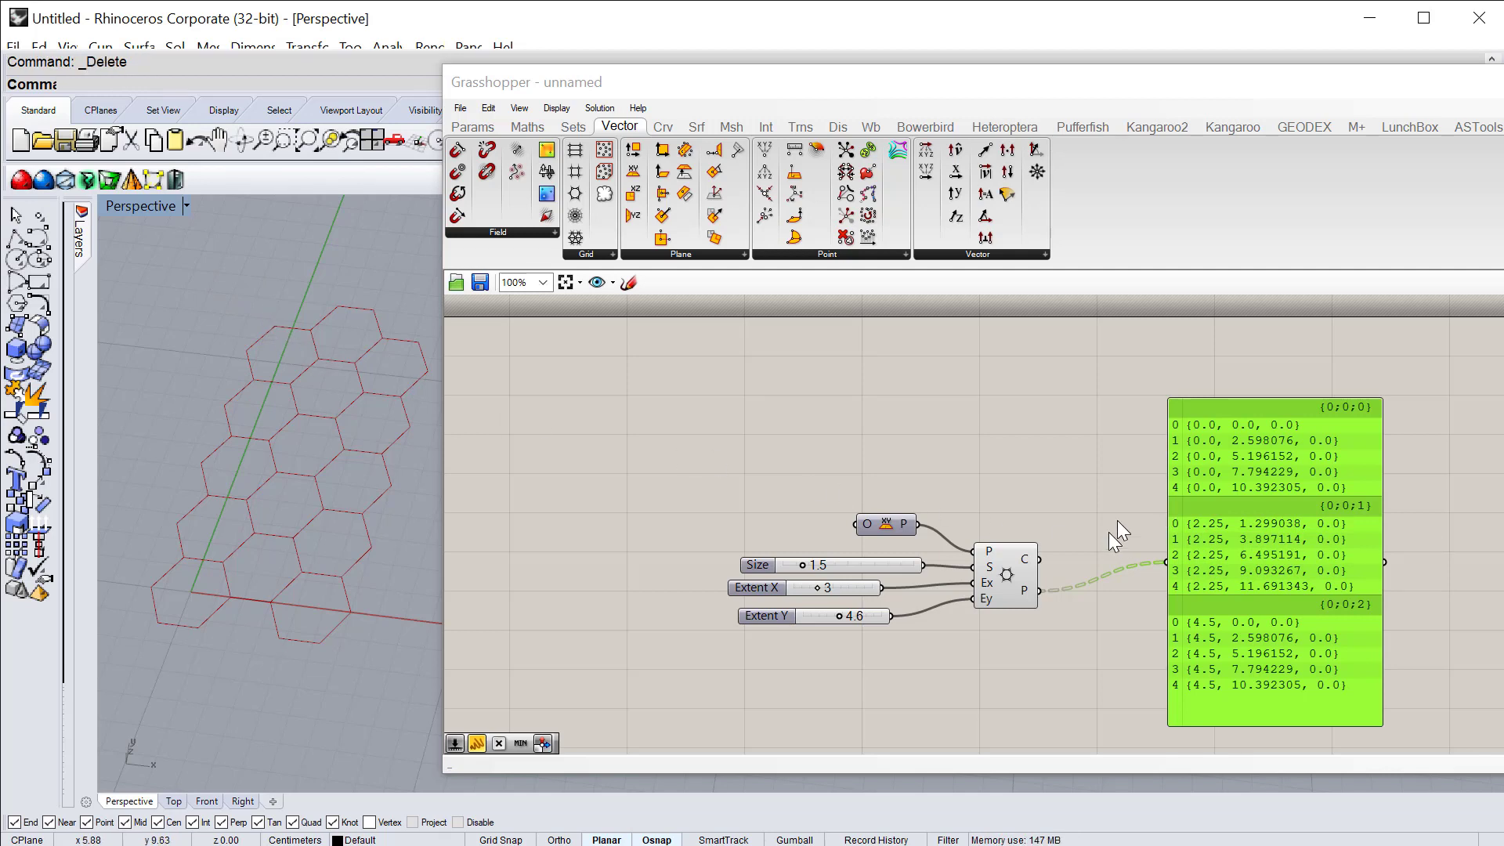
left_click_drag(1241, 415, 1144, 741)
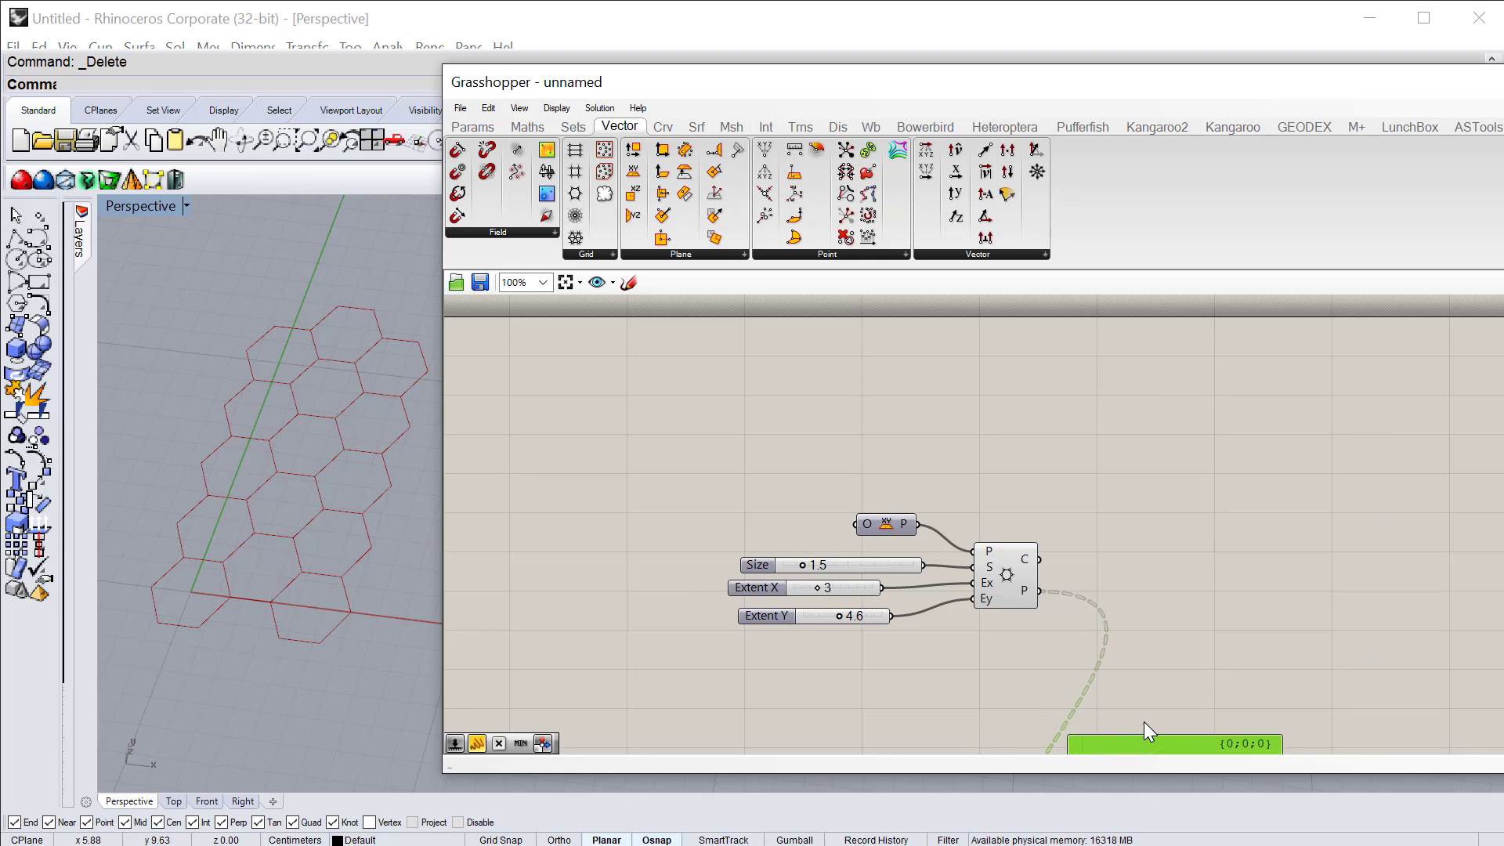
key("Delete")
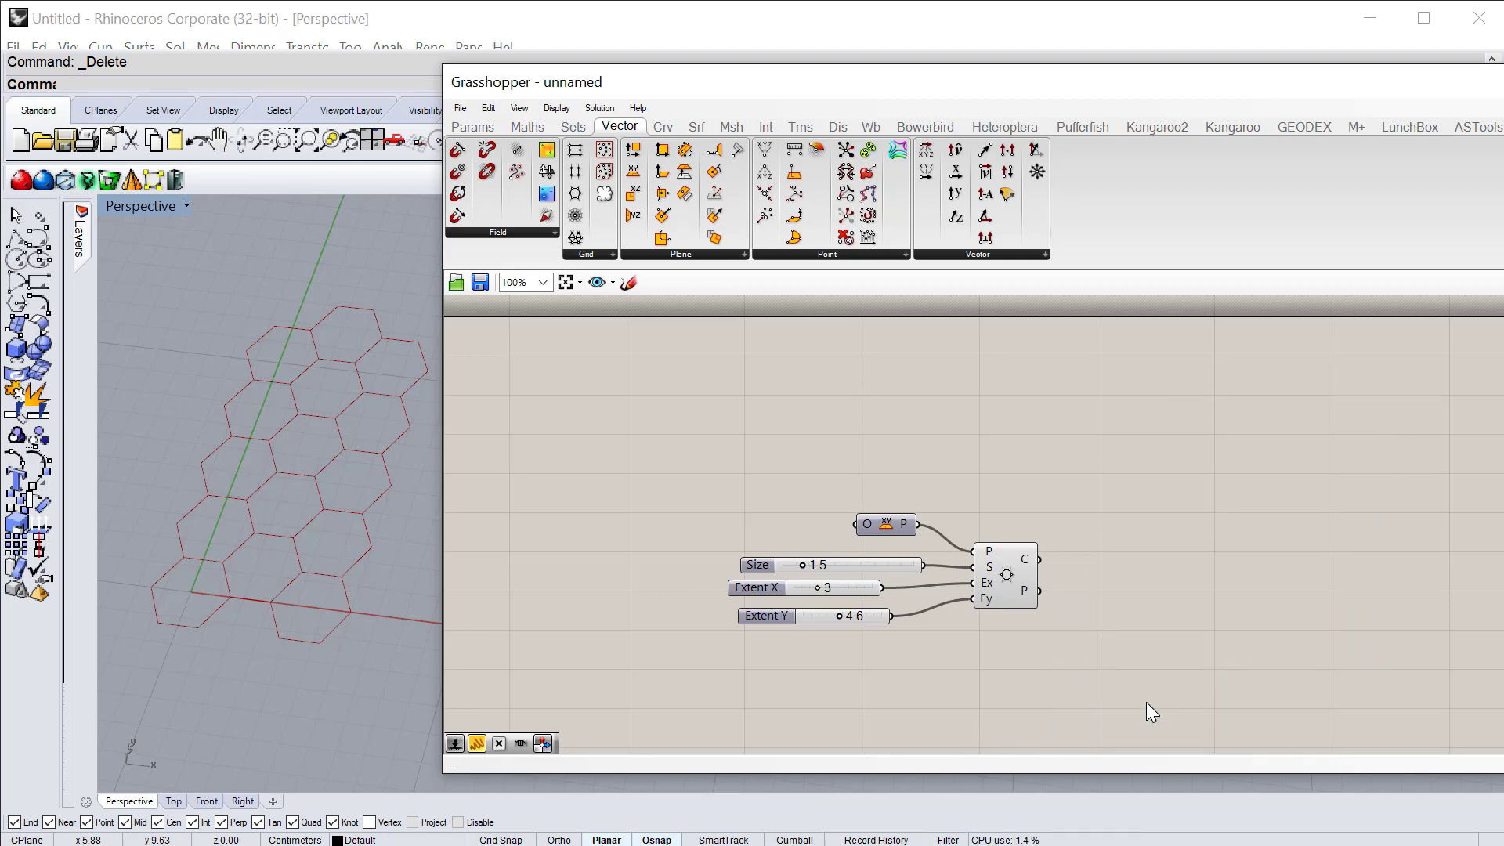
Step: Add a Scale component to the canvas beside the Hexagonal grid's outputs and check its inputs
double_click(1142, 518)
type("scal")
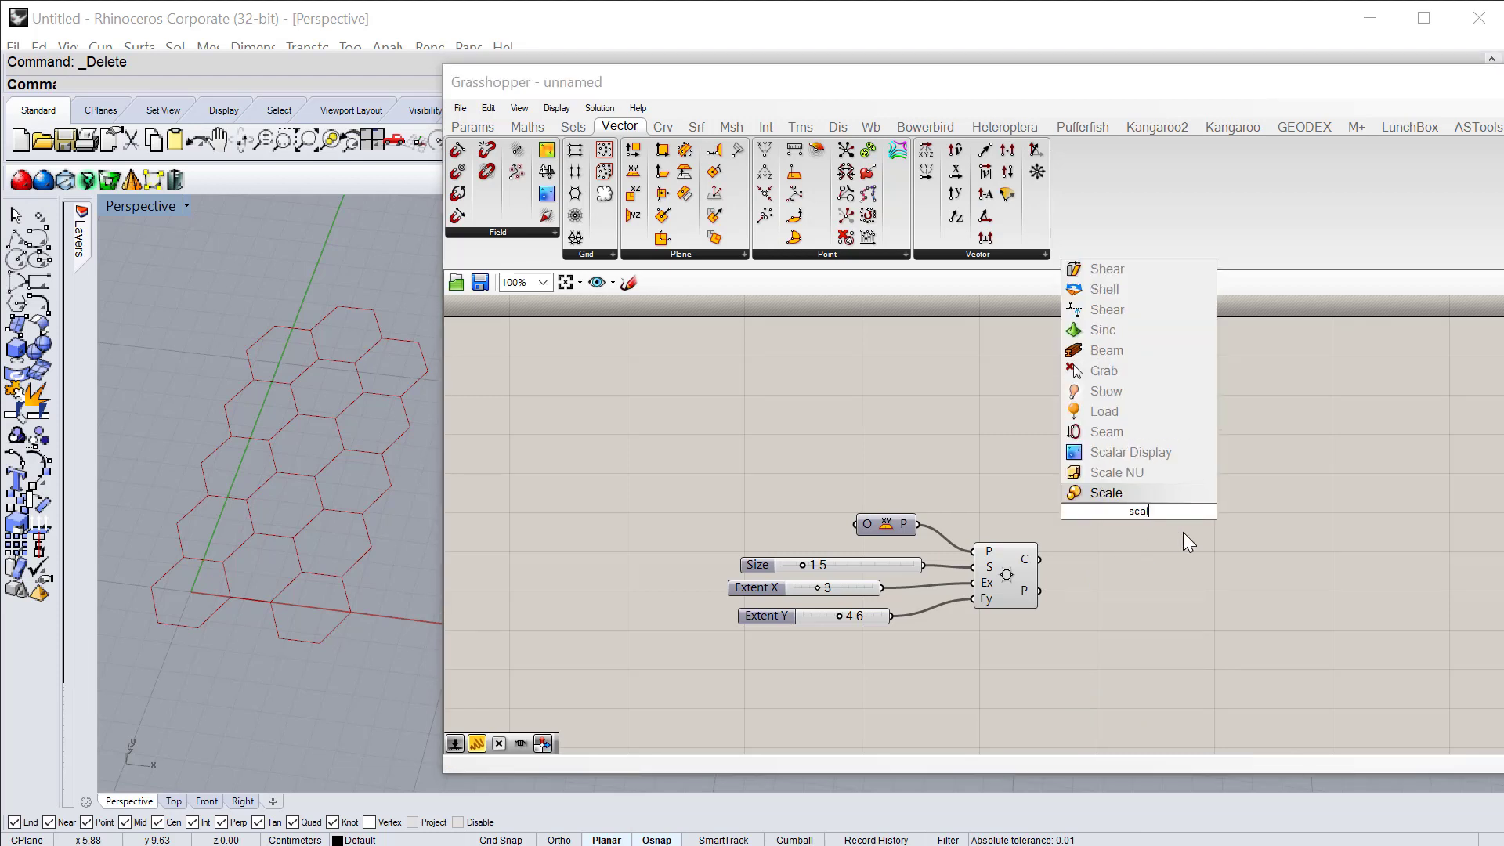
type("e")
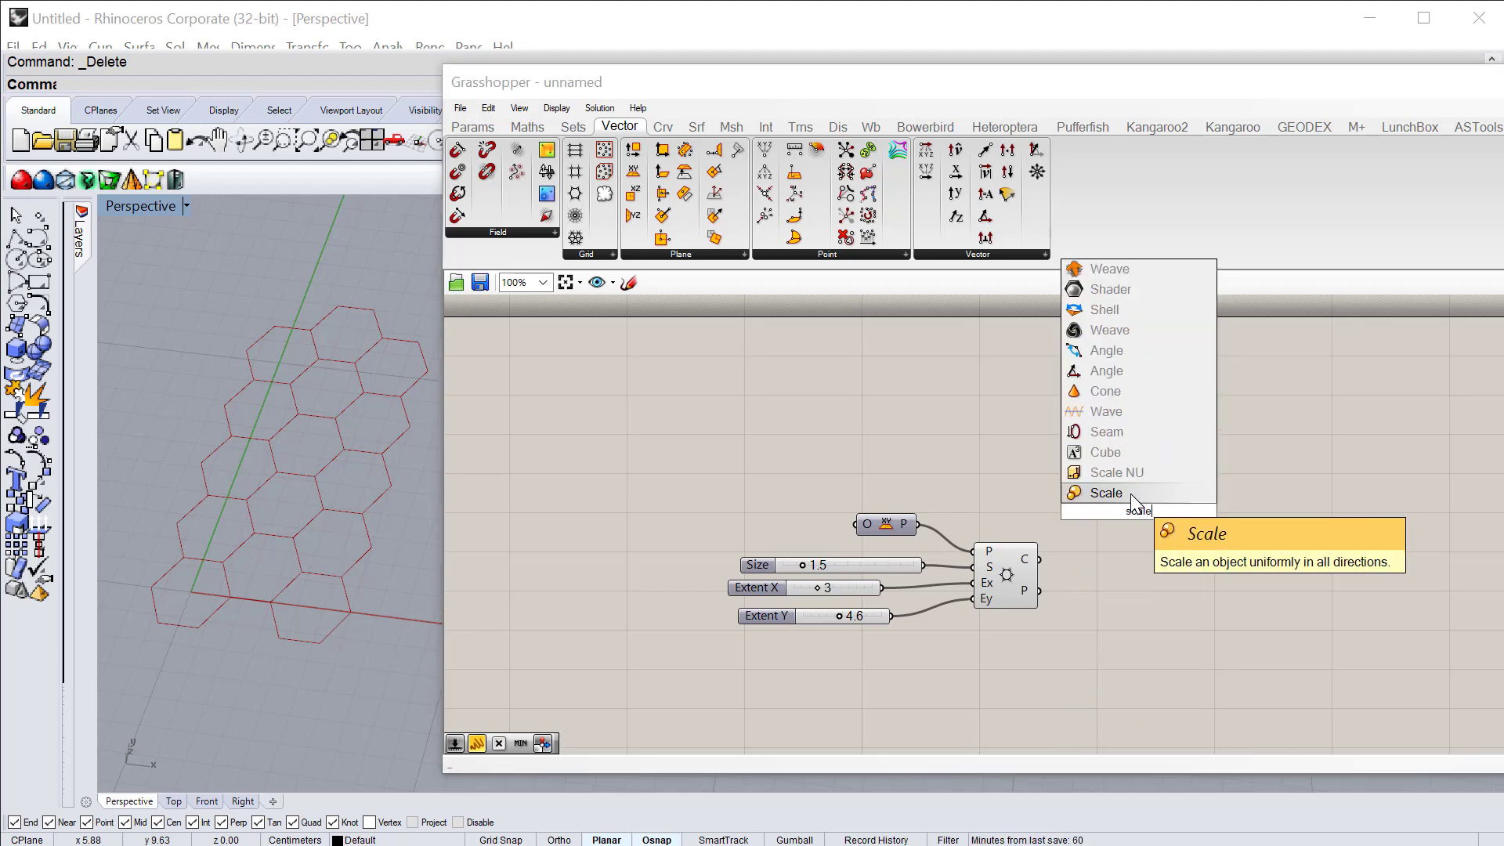
left_click(1106, 493)
left_click(1136, 517)
scroll(1137, 530, "up", 1)
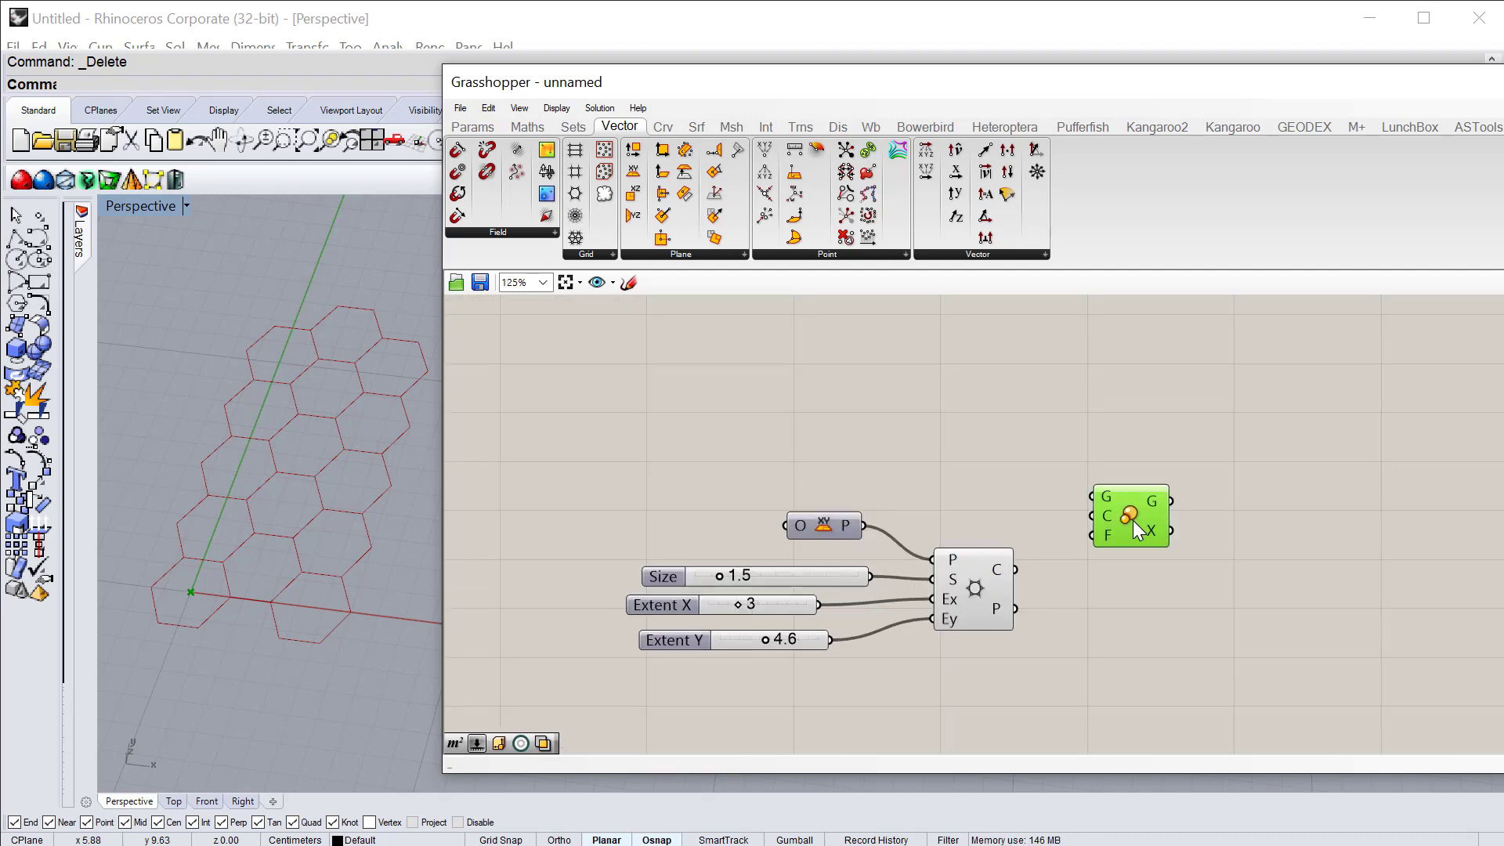
mouse_move(1107, 503)
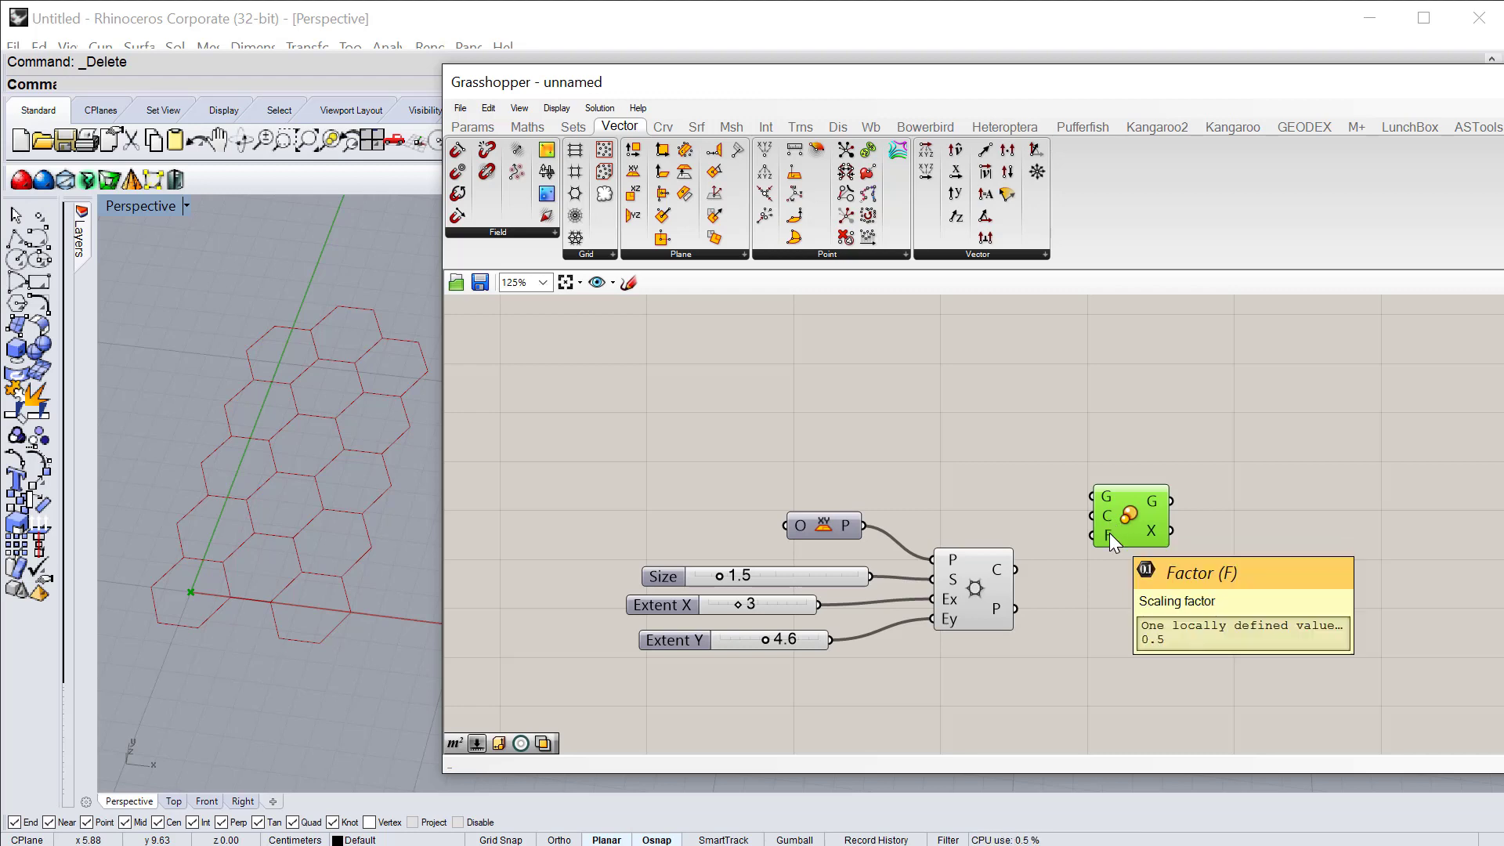
Step: Move the Scale component farther from the Hexagonal grid and connect the grid's C output to Scale's G input
scroll(1108, 533, "up", 1)
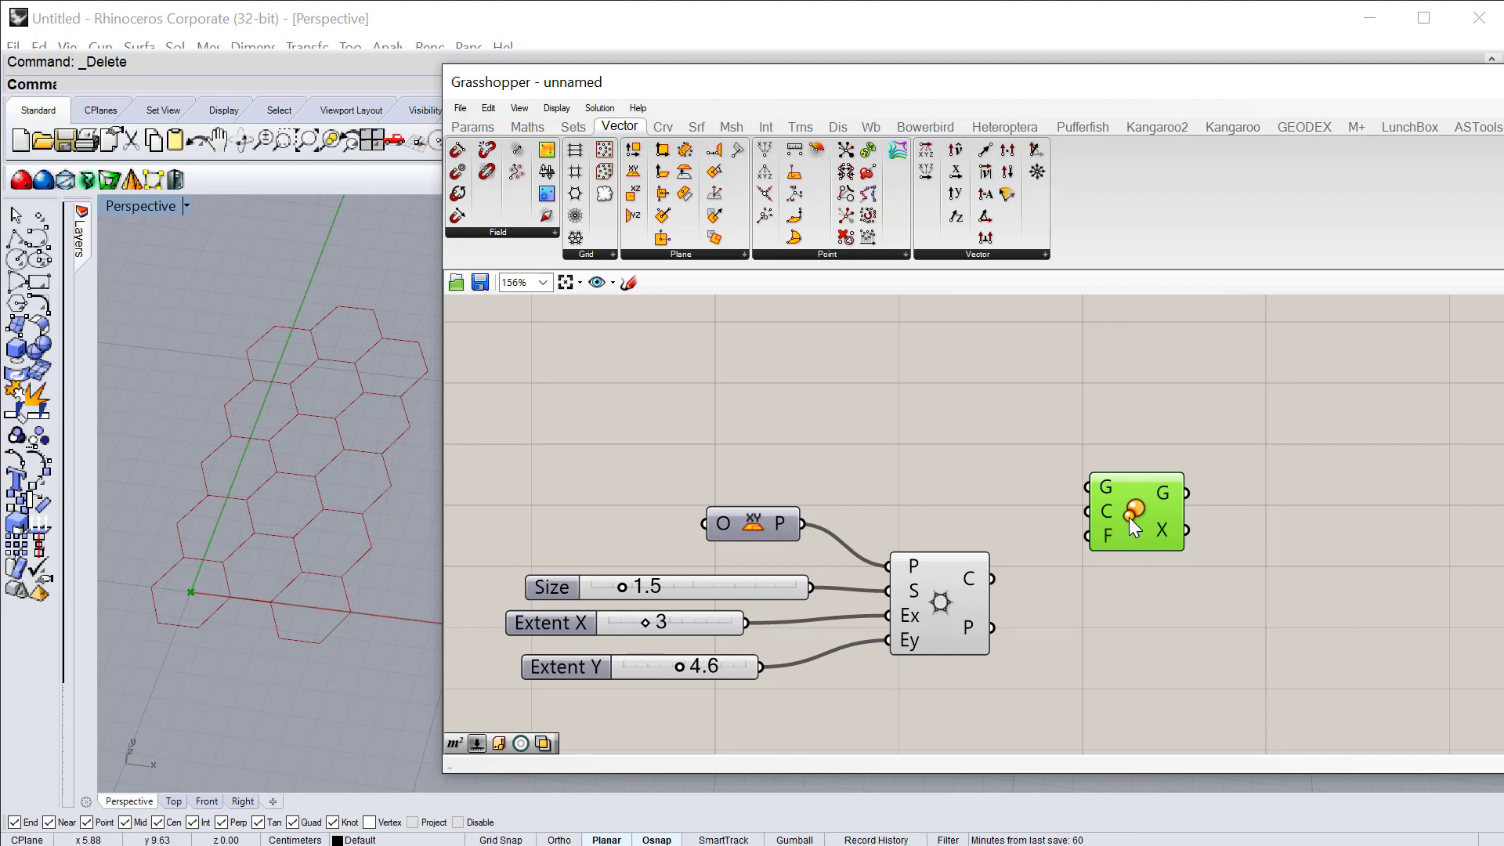
left_click_drag(1129, 517, 1192, 502)
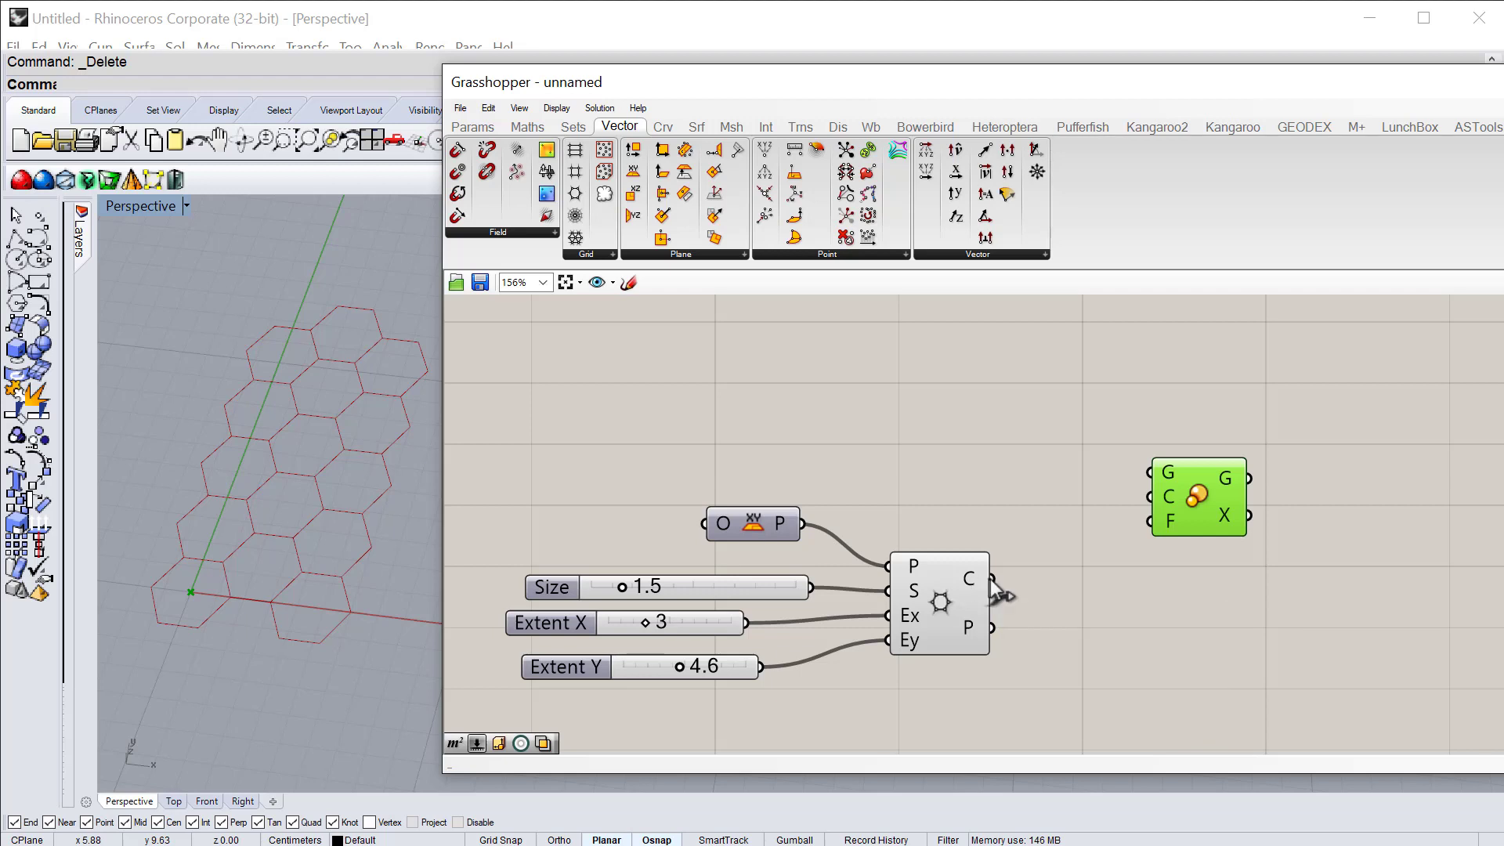
left_click_drag(989, 580, 1148, 470)
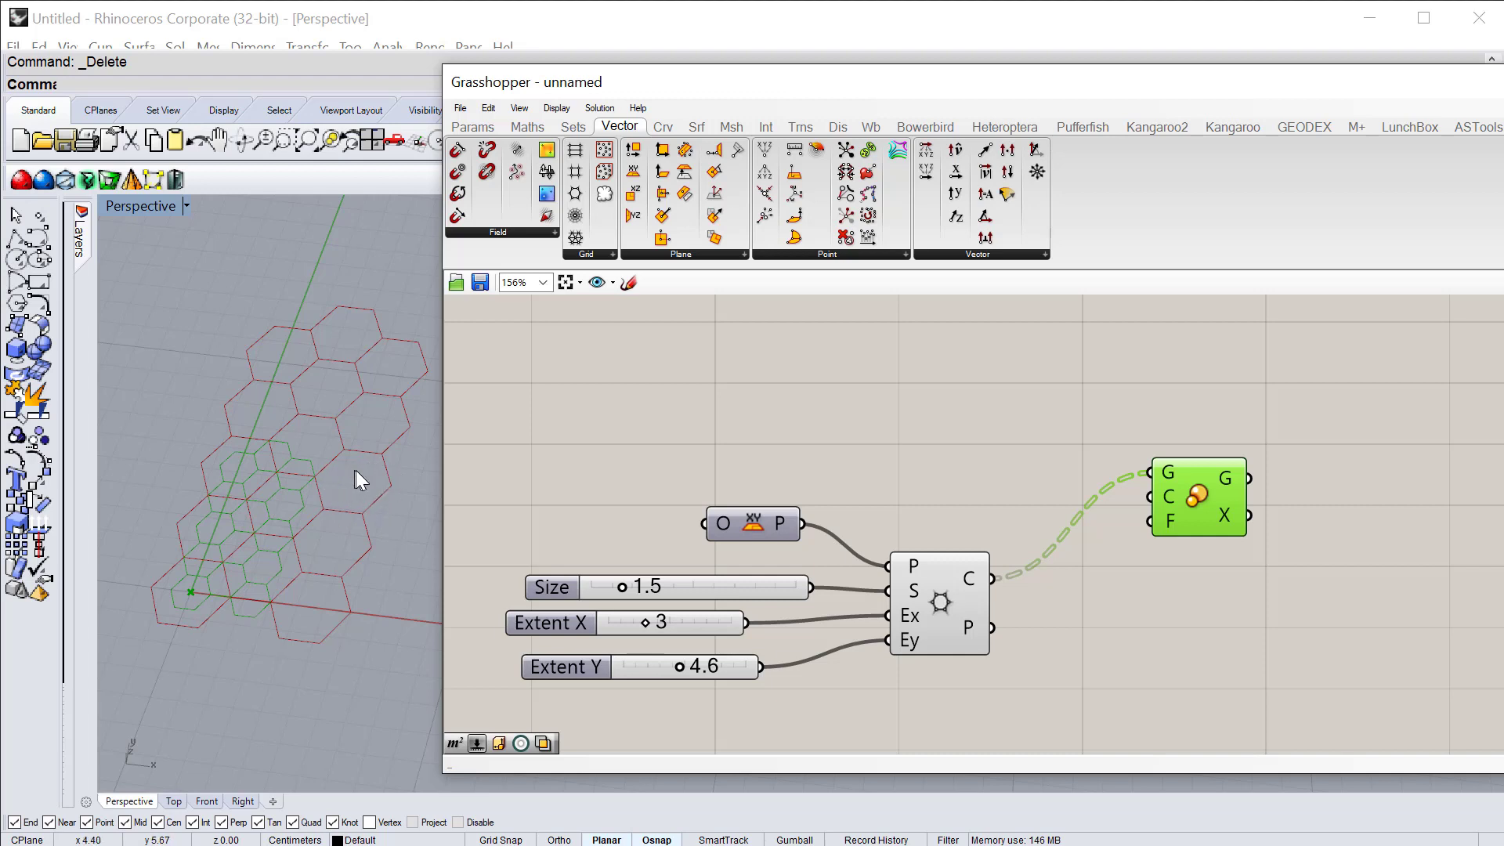
Step: Connect the Hexagonal grid's P output to Scale's C input and move the Scale component to make room for another input
mouse_move(1169, 494)
mouse_move(973, 626)
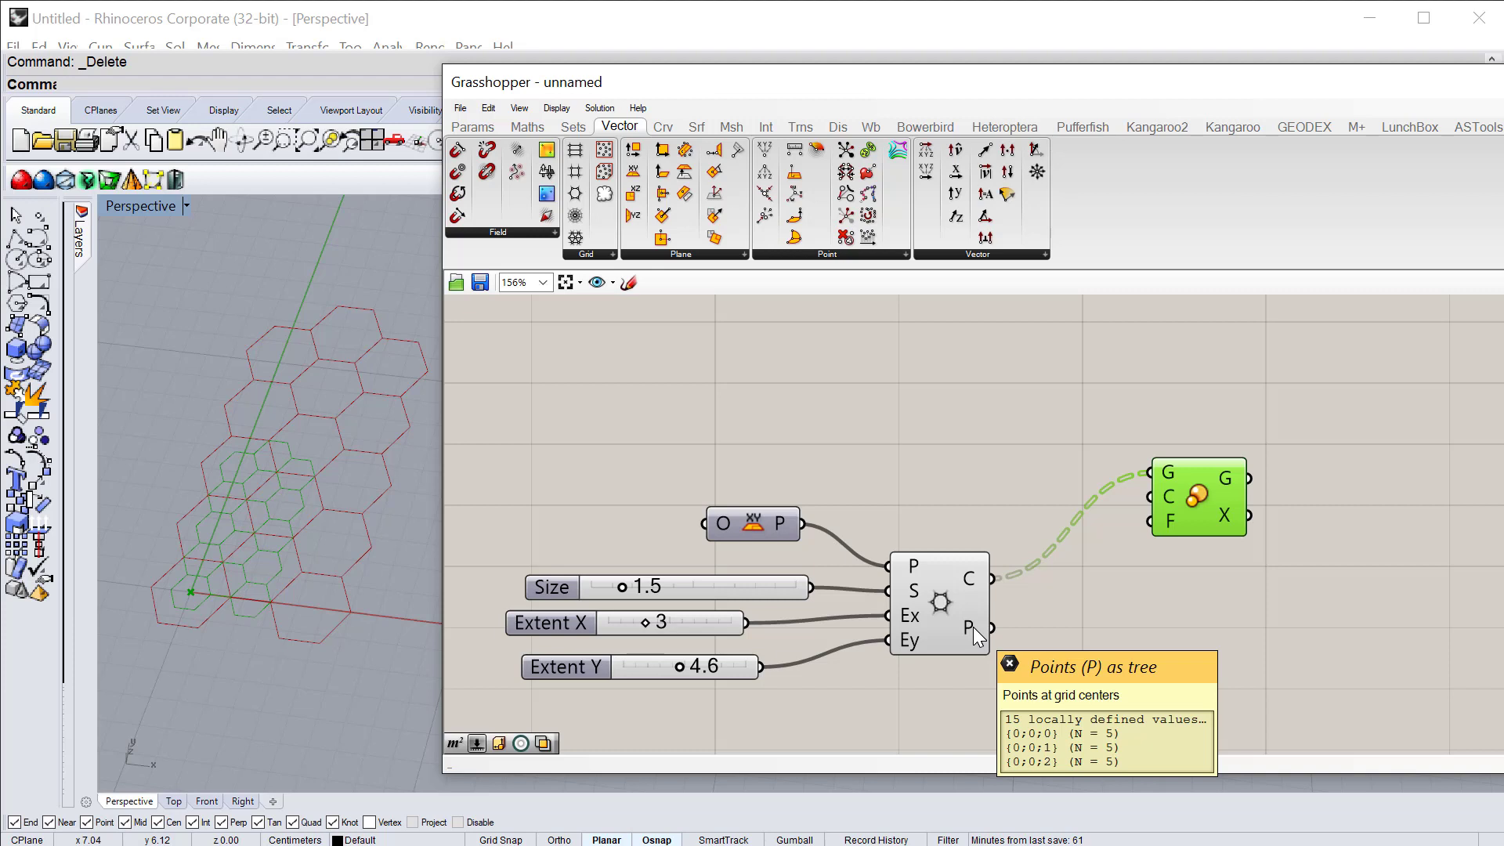
mouse_move(974, 582)
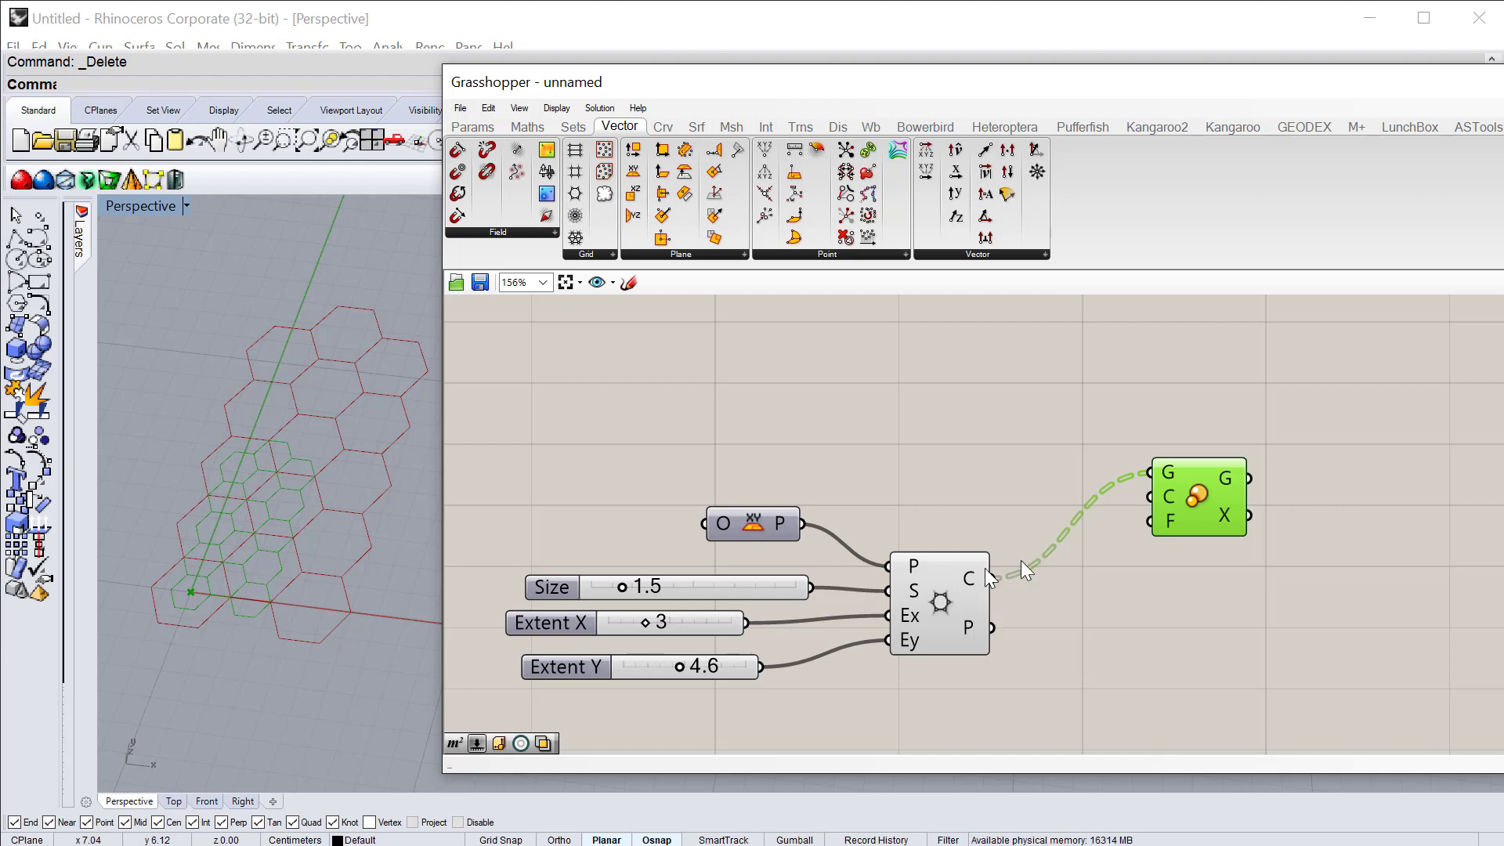
left_click_drag(991, 630, 1142, 496)
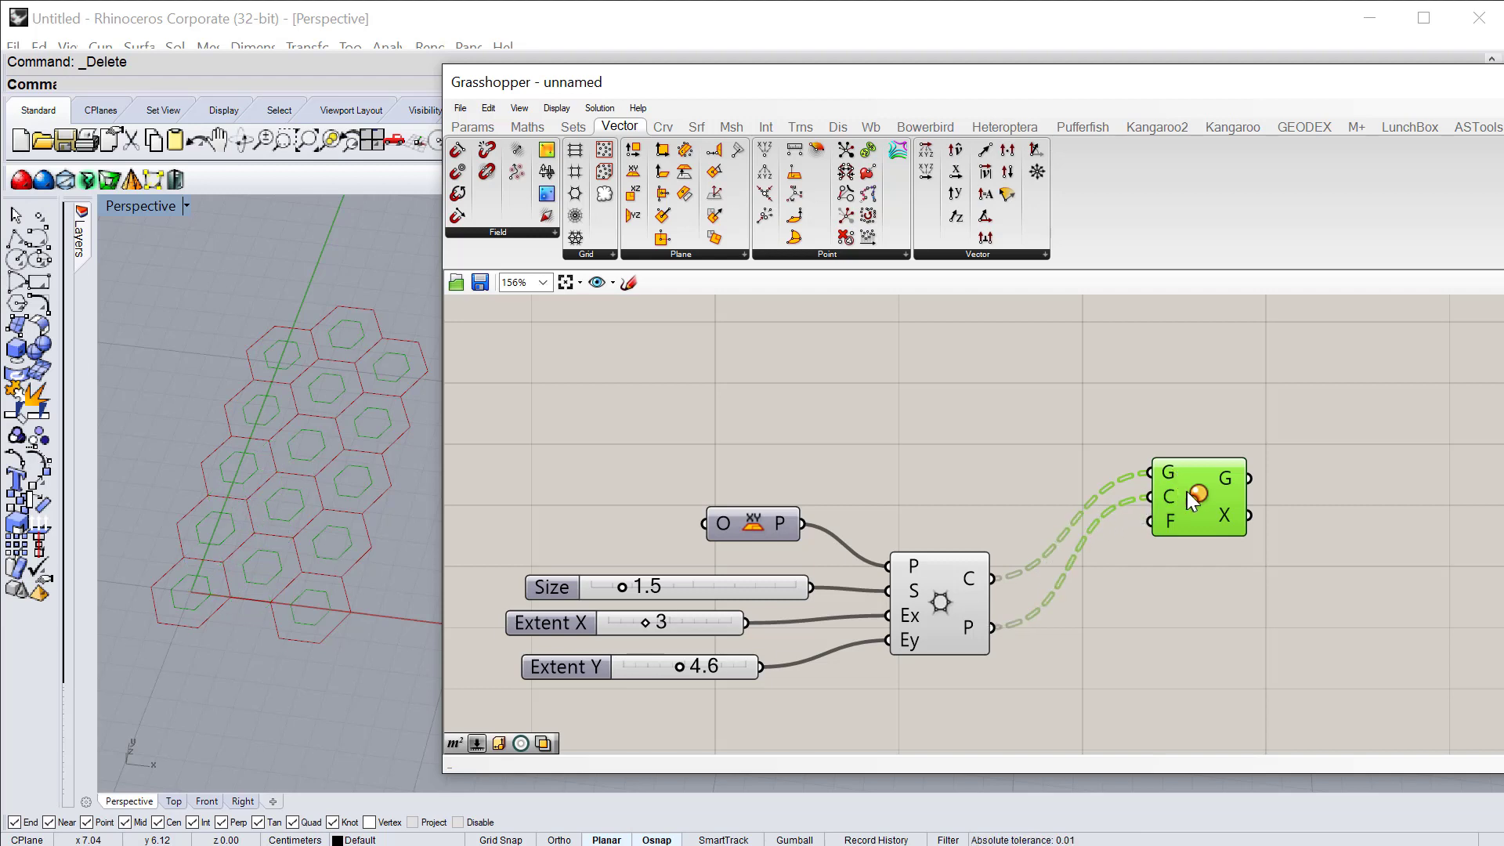
left_click_drag(1195, 496, 1265, 502)
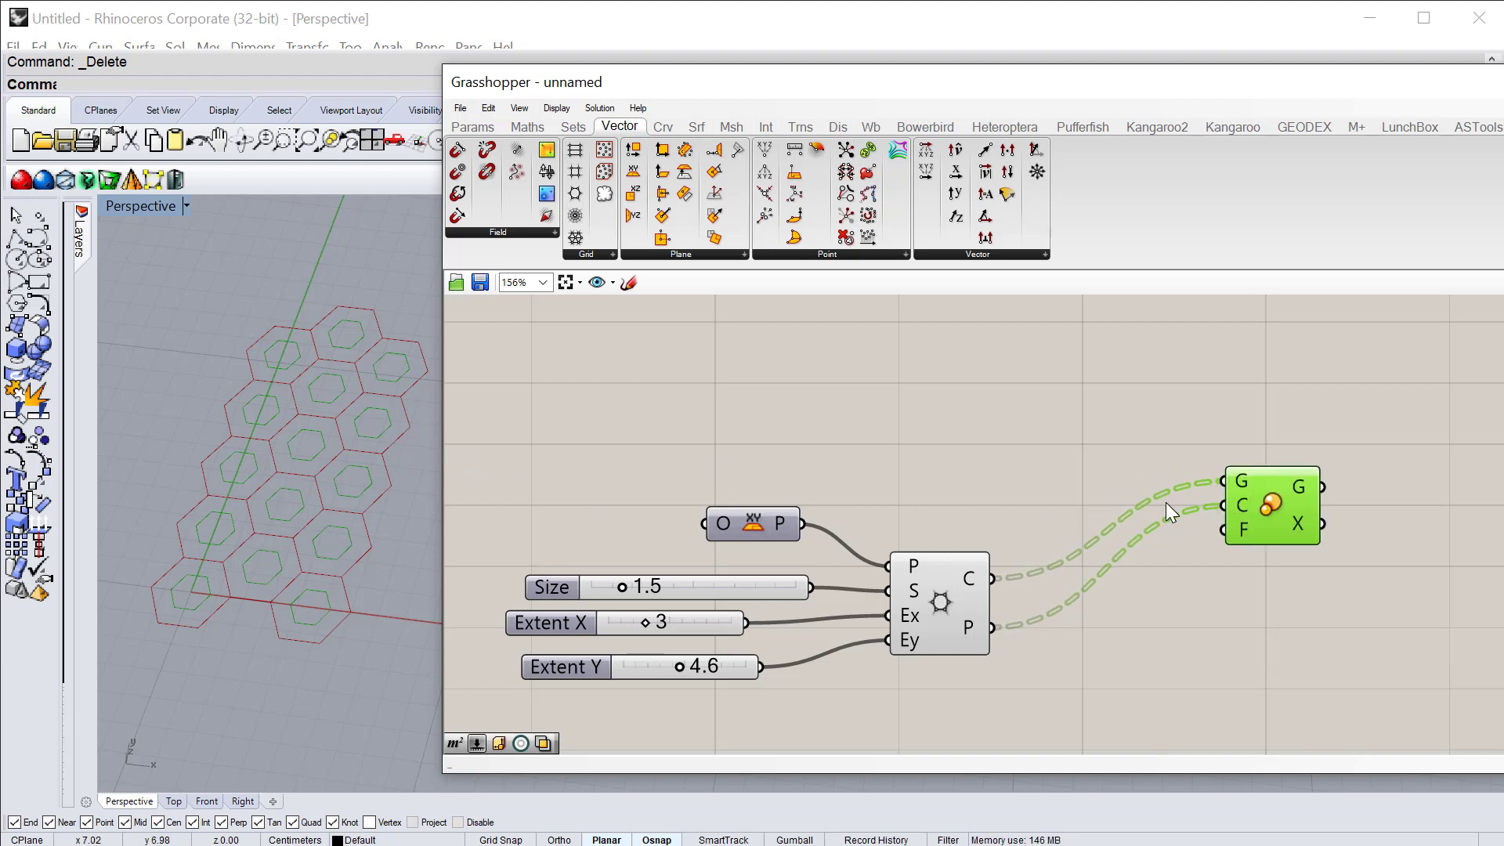
Step: Add a number slider with value 3.4 above the Hexagonal grid and connect it to Scale's F input
double_click(998, 462)
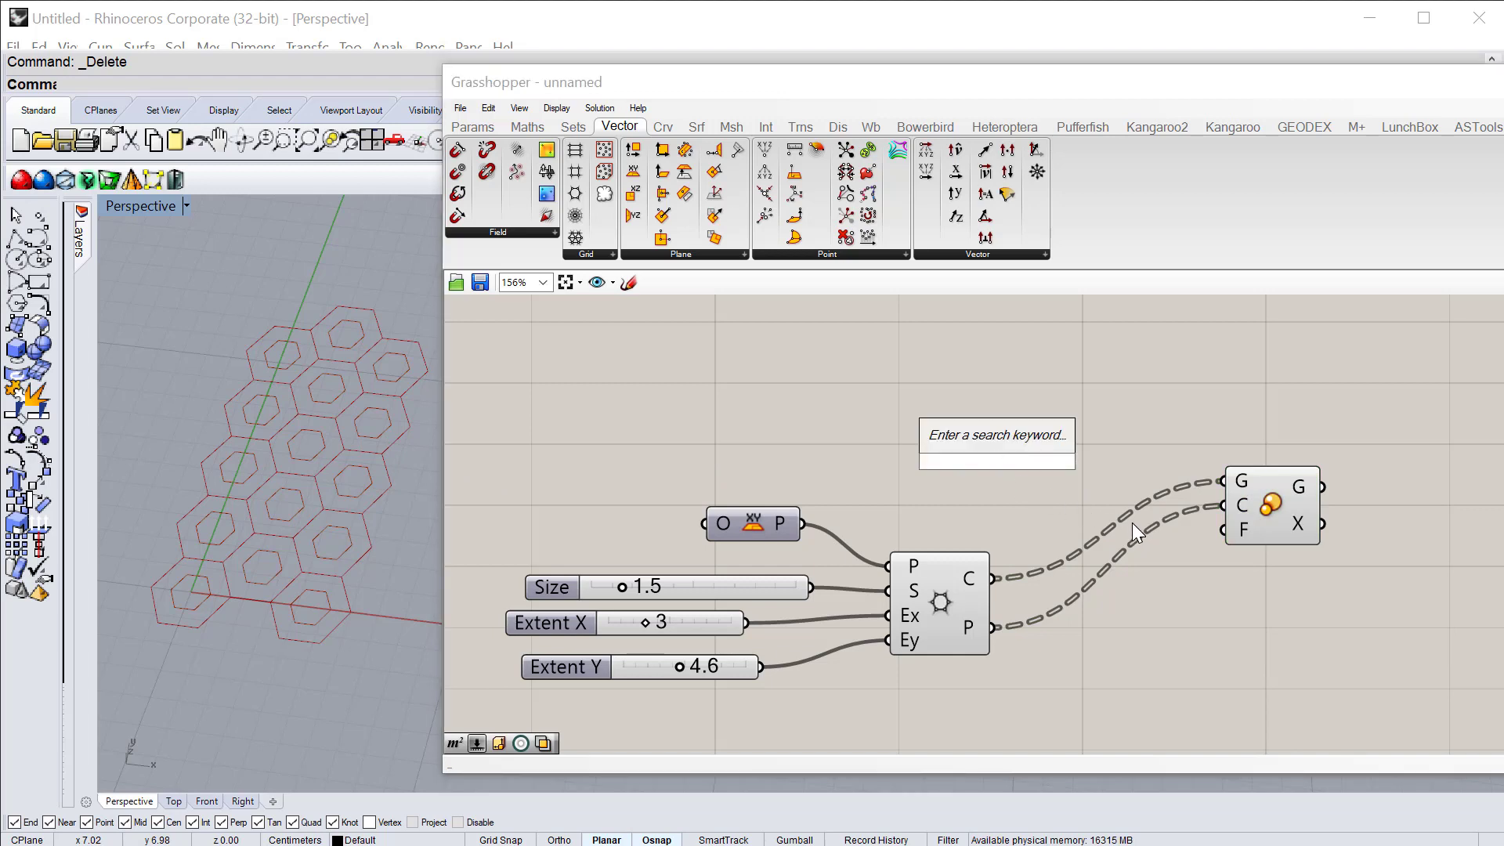
type("3.4")
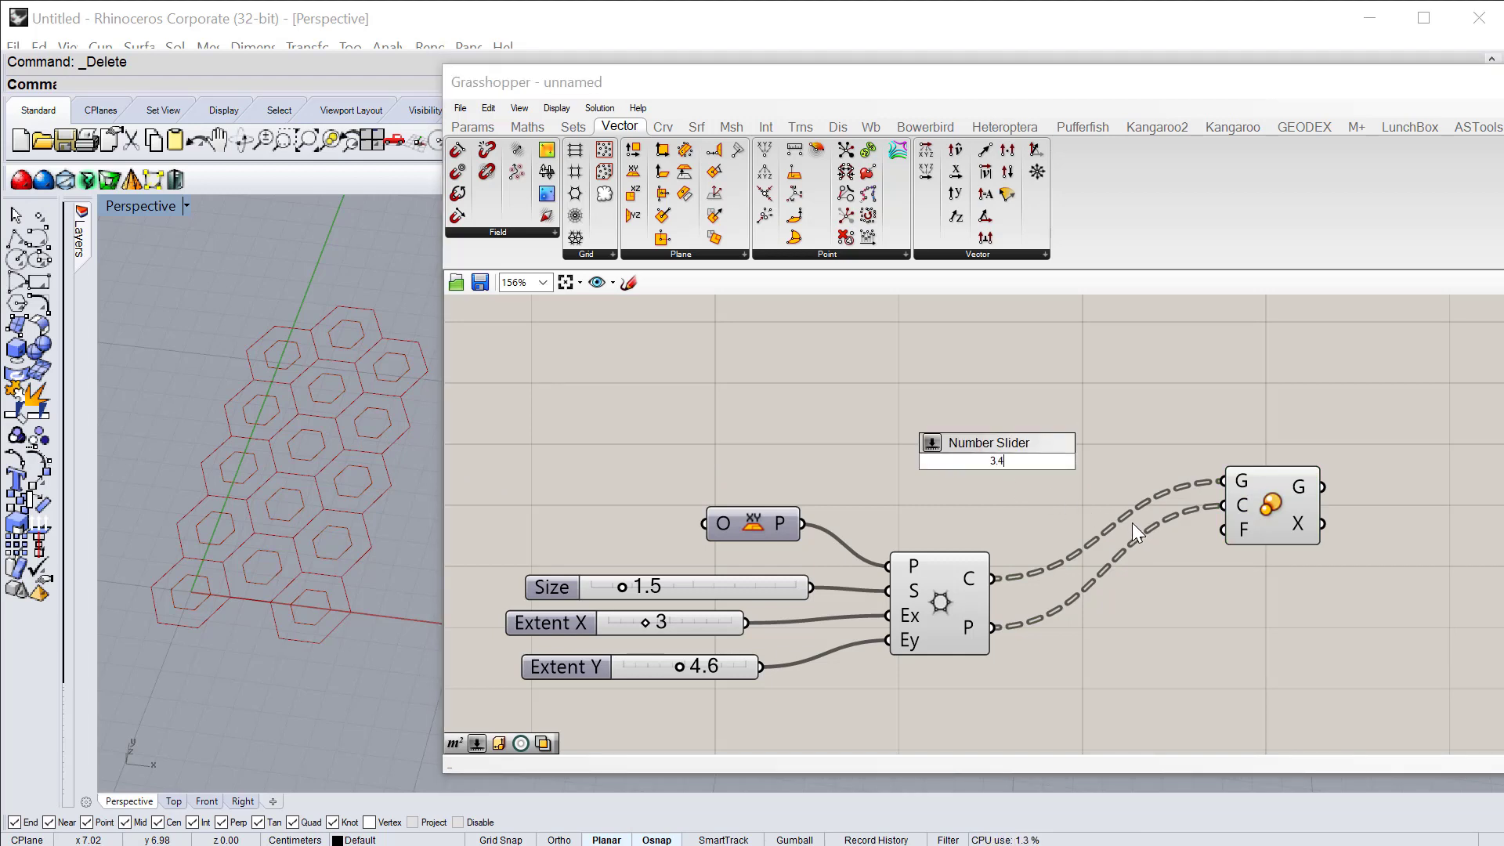
key("Return")
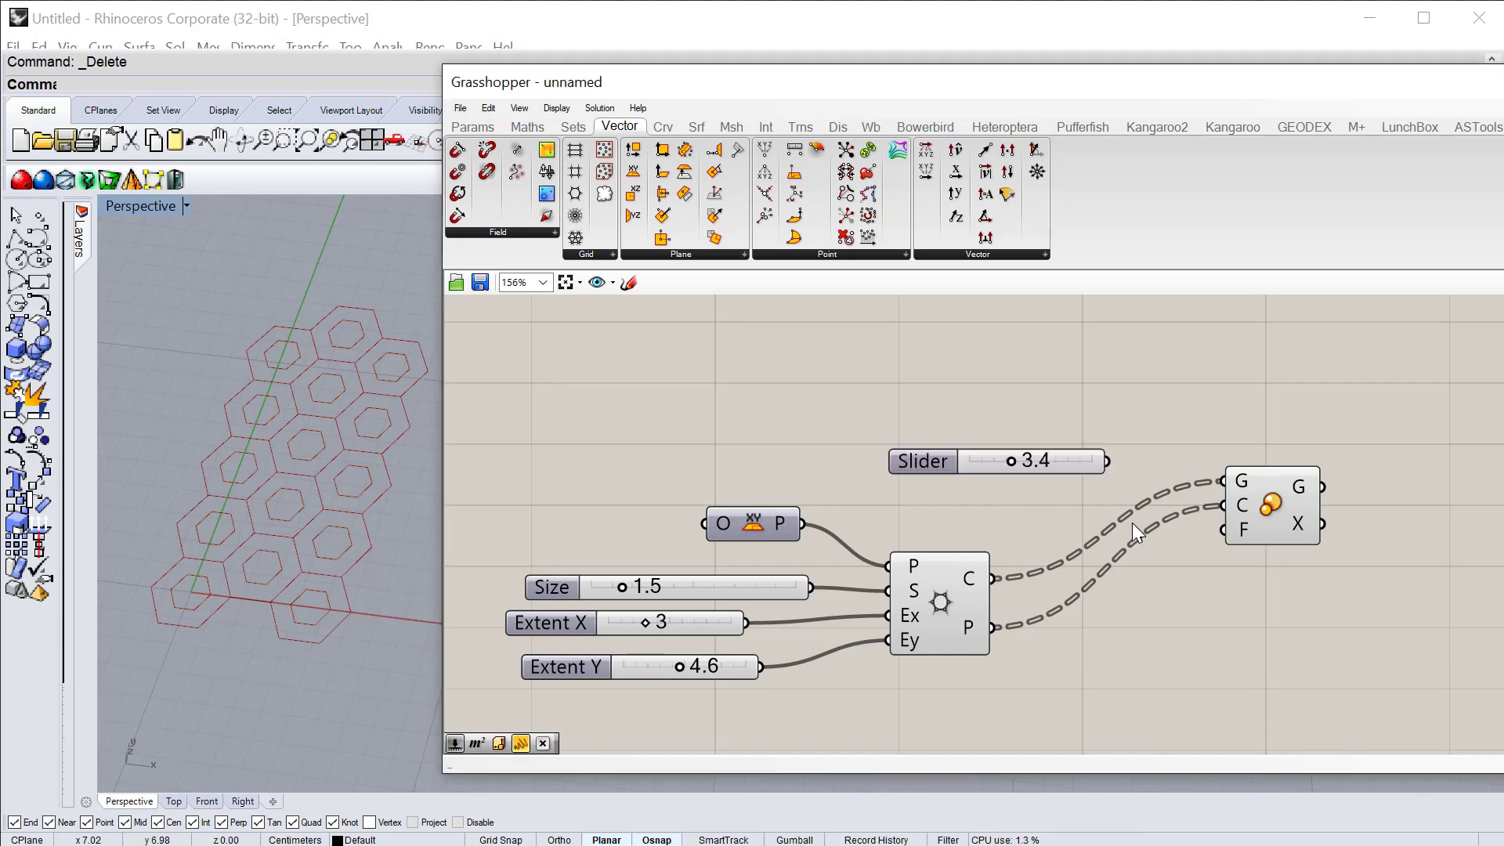
left_click_drag(1107, 461, 1214, 534)
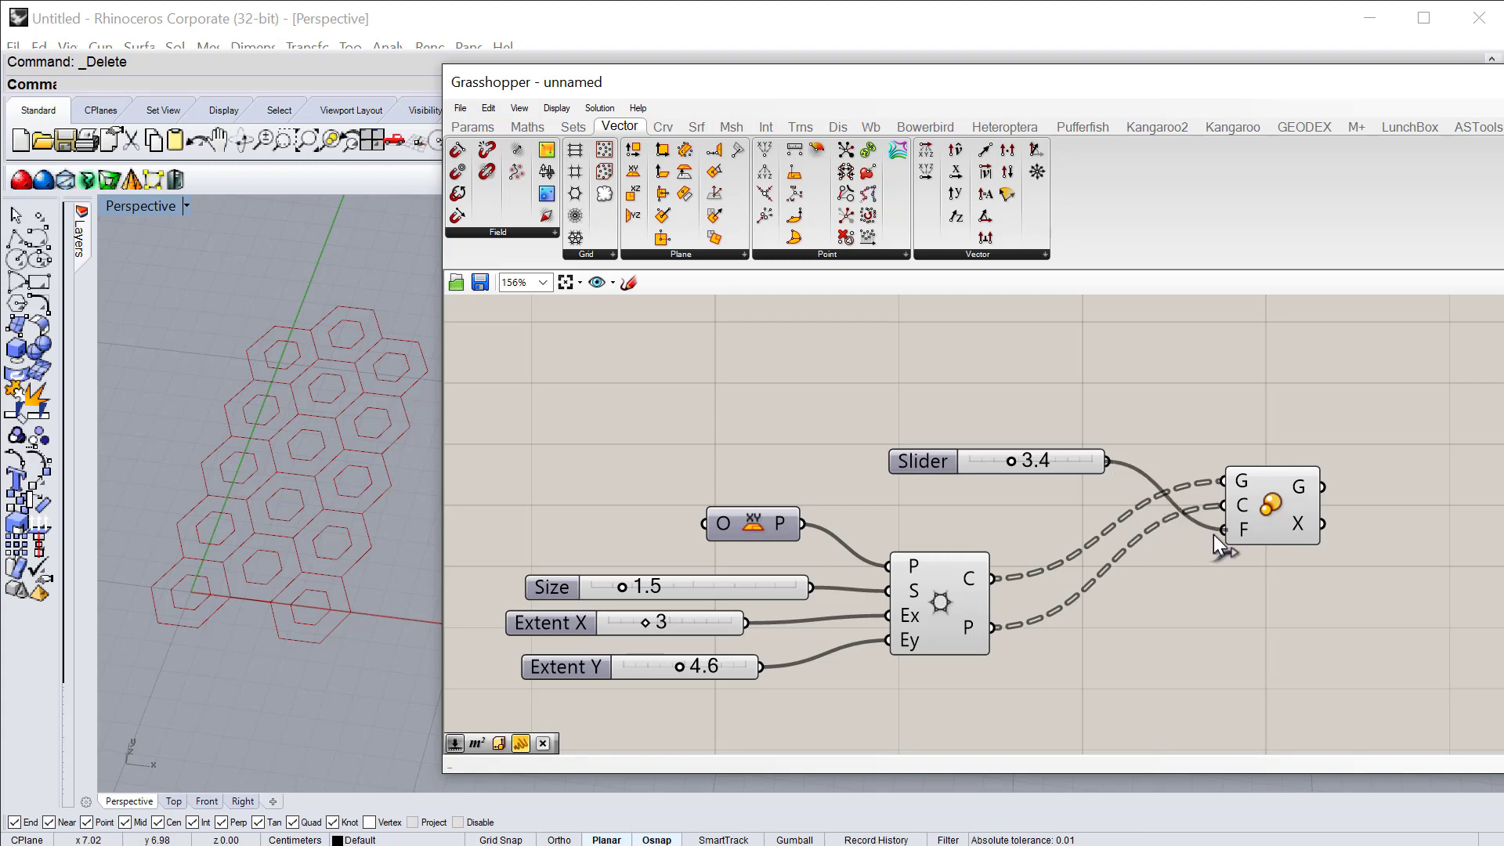
Step: Test the Factor slider at 1.0 and 0.9, set it to 0.6, and reposition it on the canvas
left_click_drag(1012, 459, 983, 463)
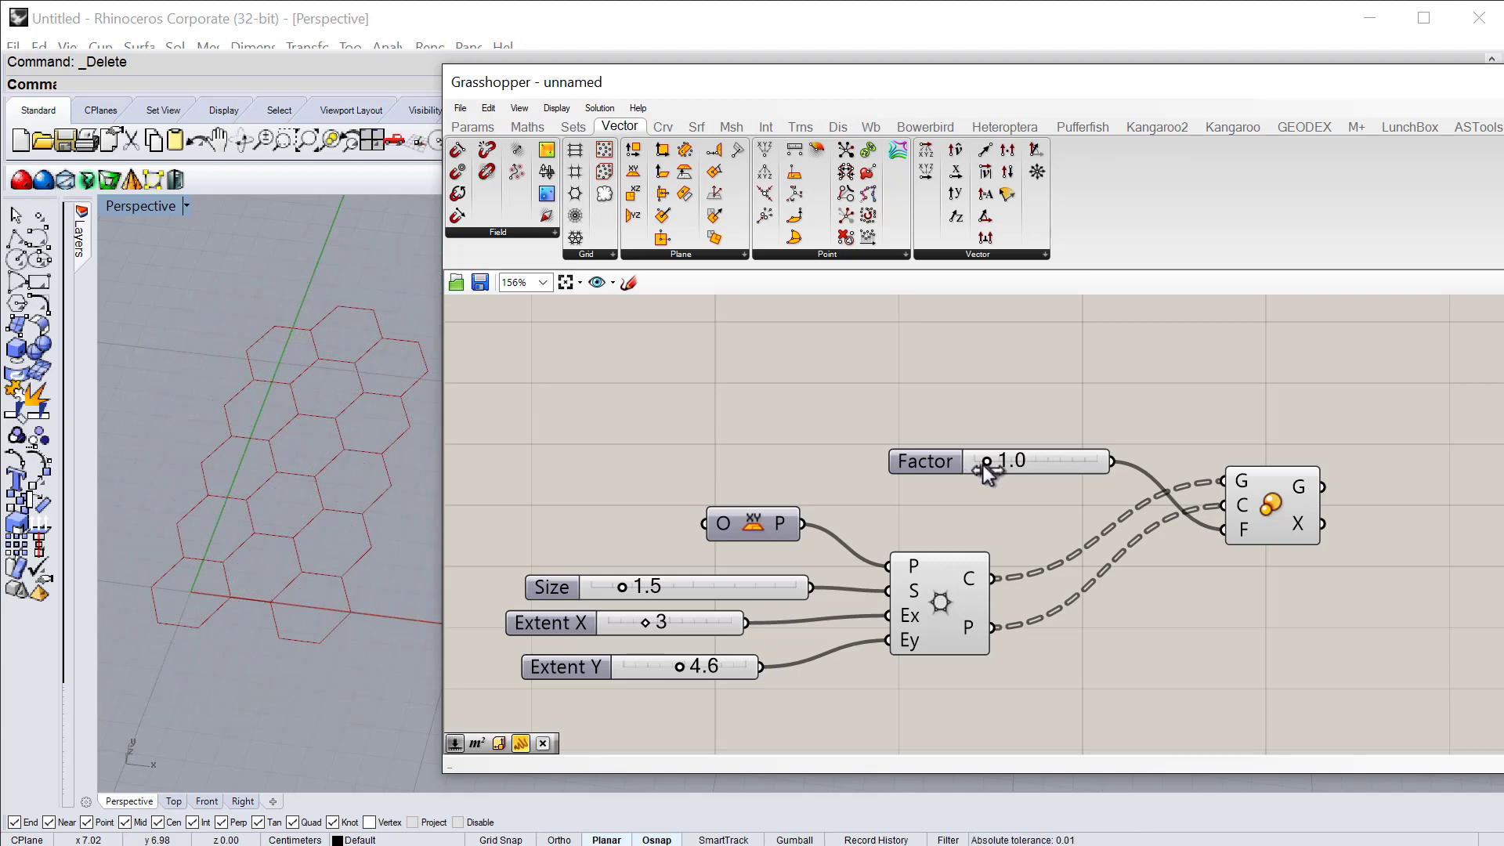
left_click_drag(982, 464, 947, 444)
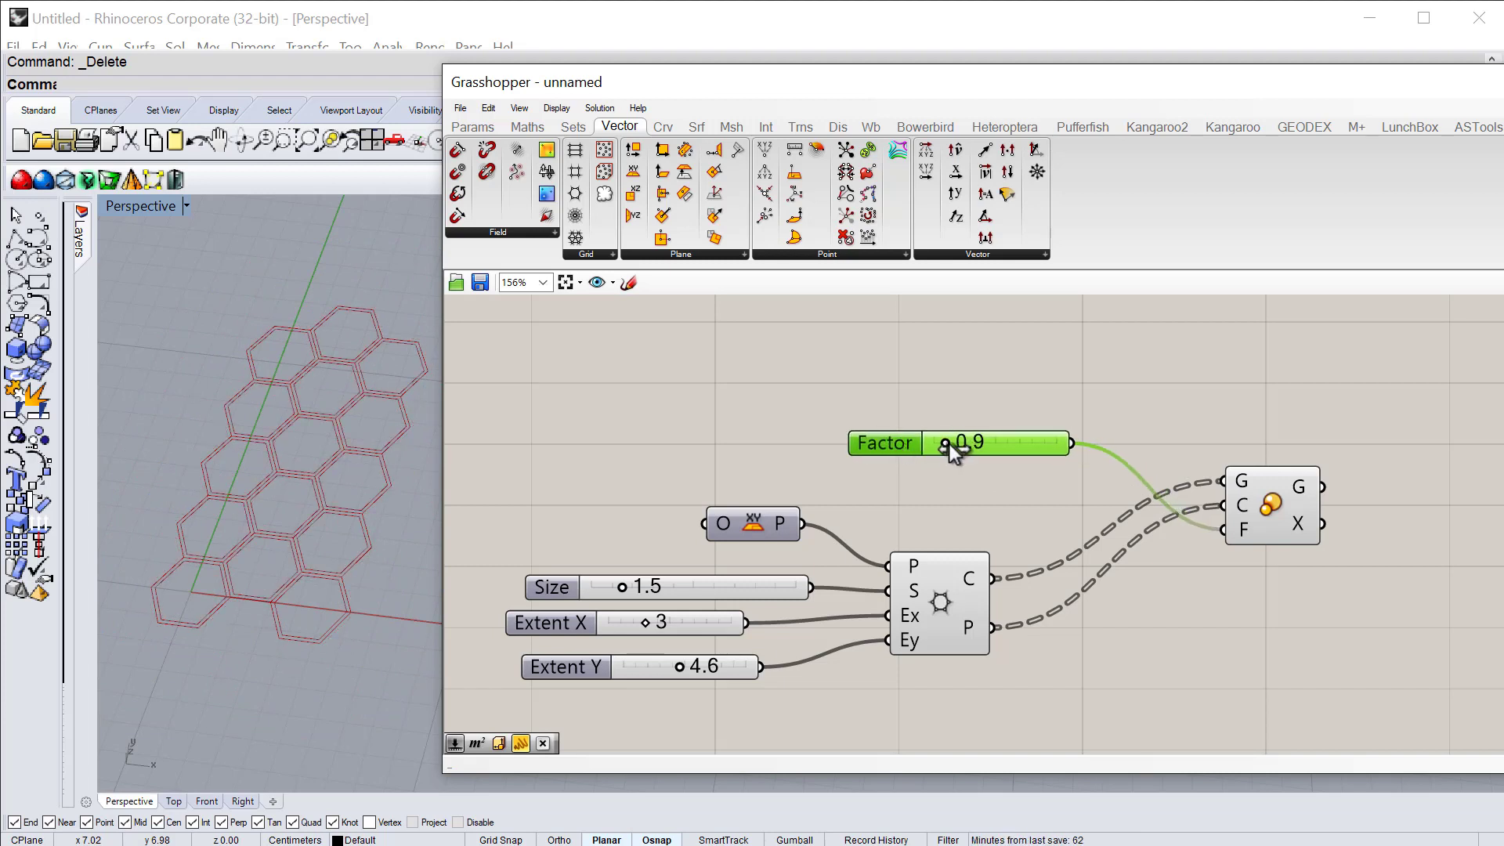
double_click(951, 491)
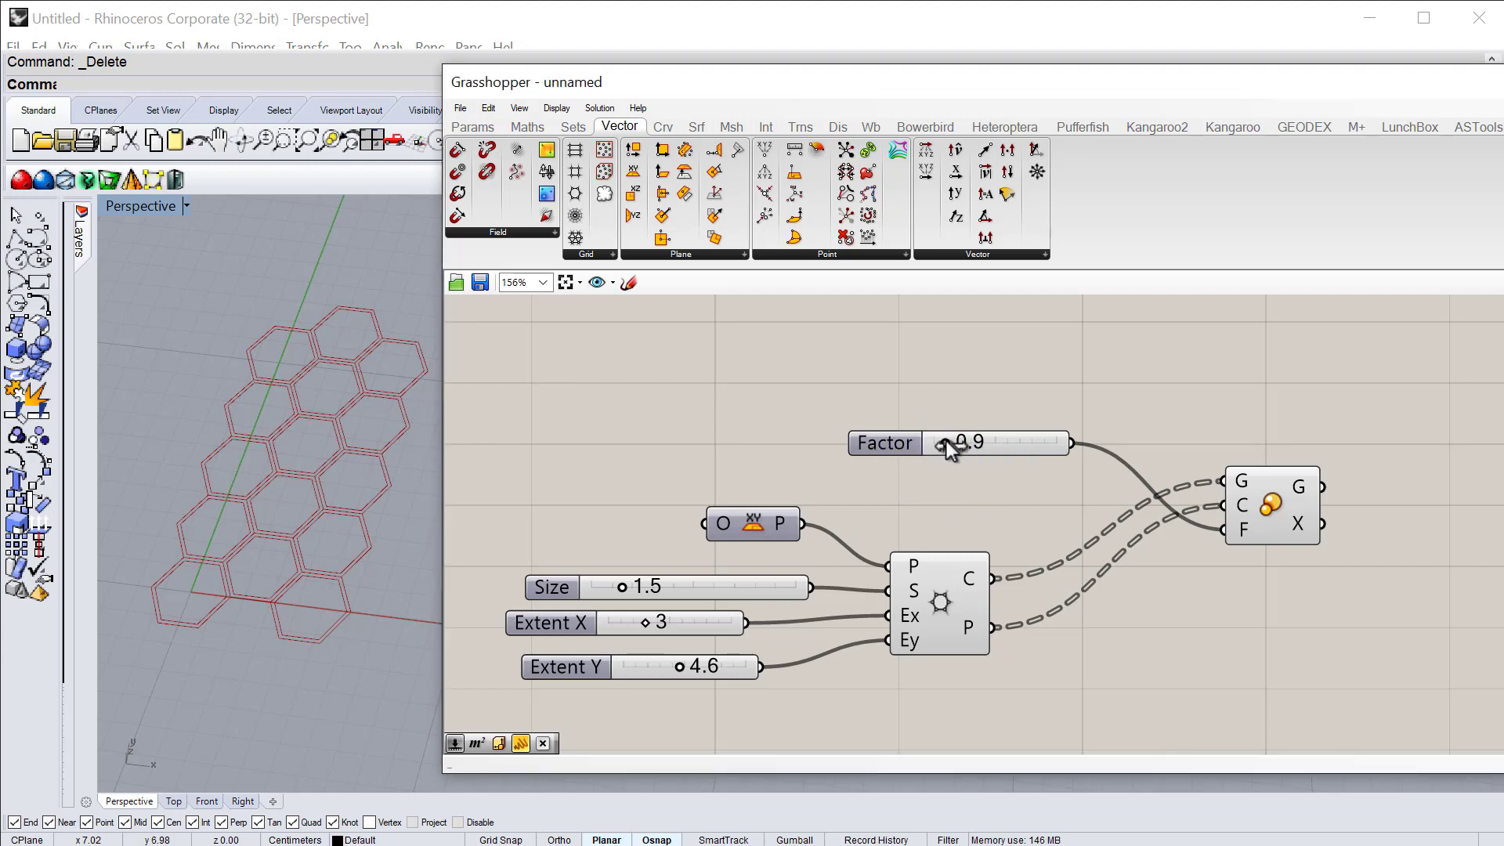
left_click_drag(947, 440, 941, 440)
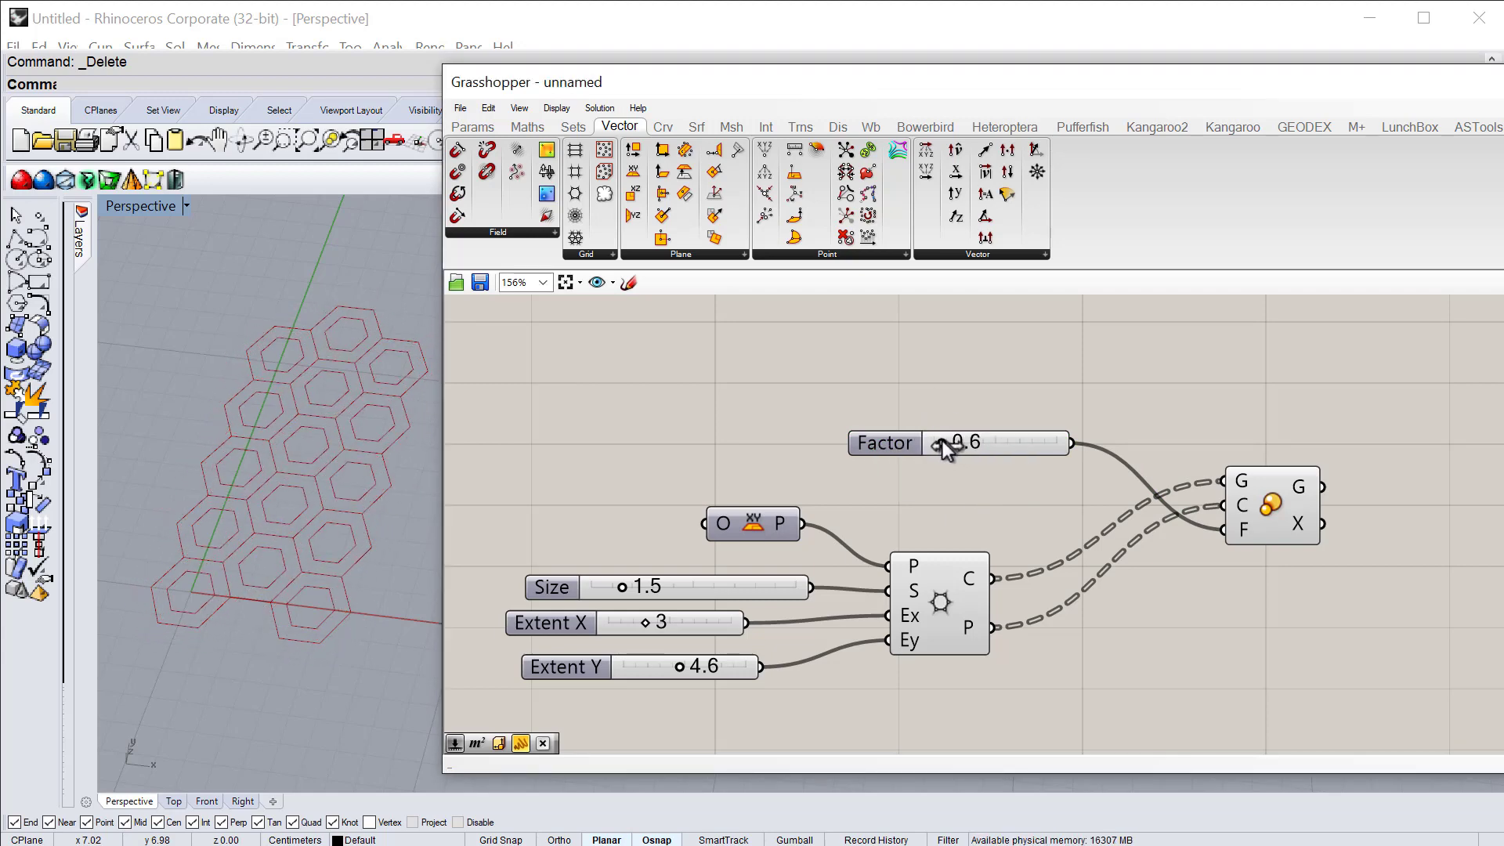
Step: Open the Factor slider's settings and reduce its maximum to 1.0
double_click(901, 443)
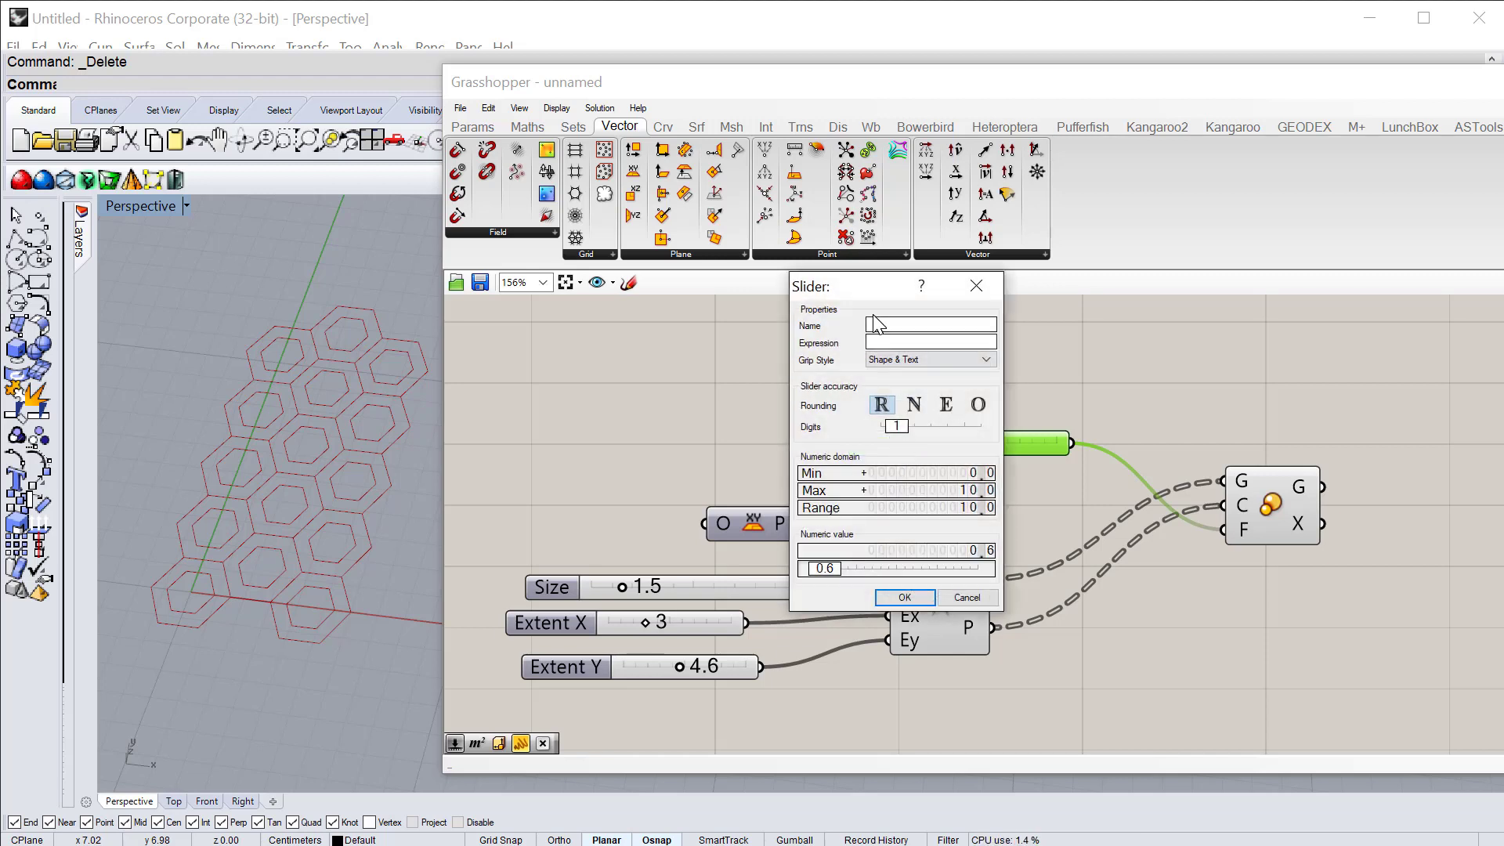
left_click_drag(852, 287, 1154, 336)
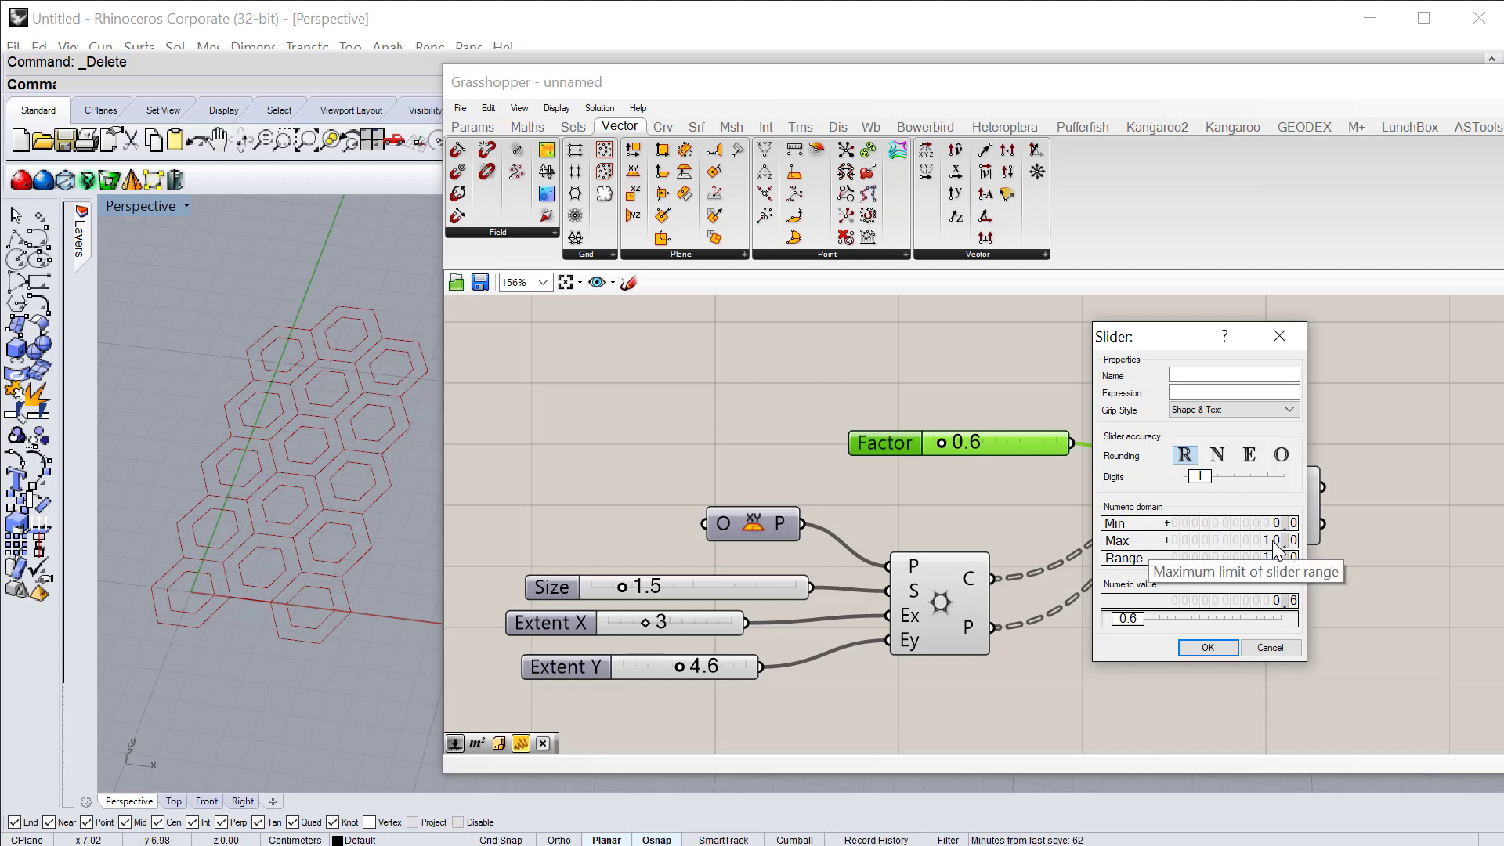
scroll(1274, 542, "down", 1)
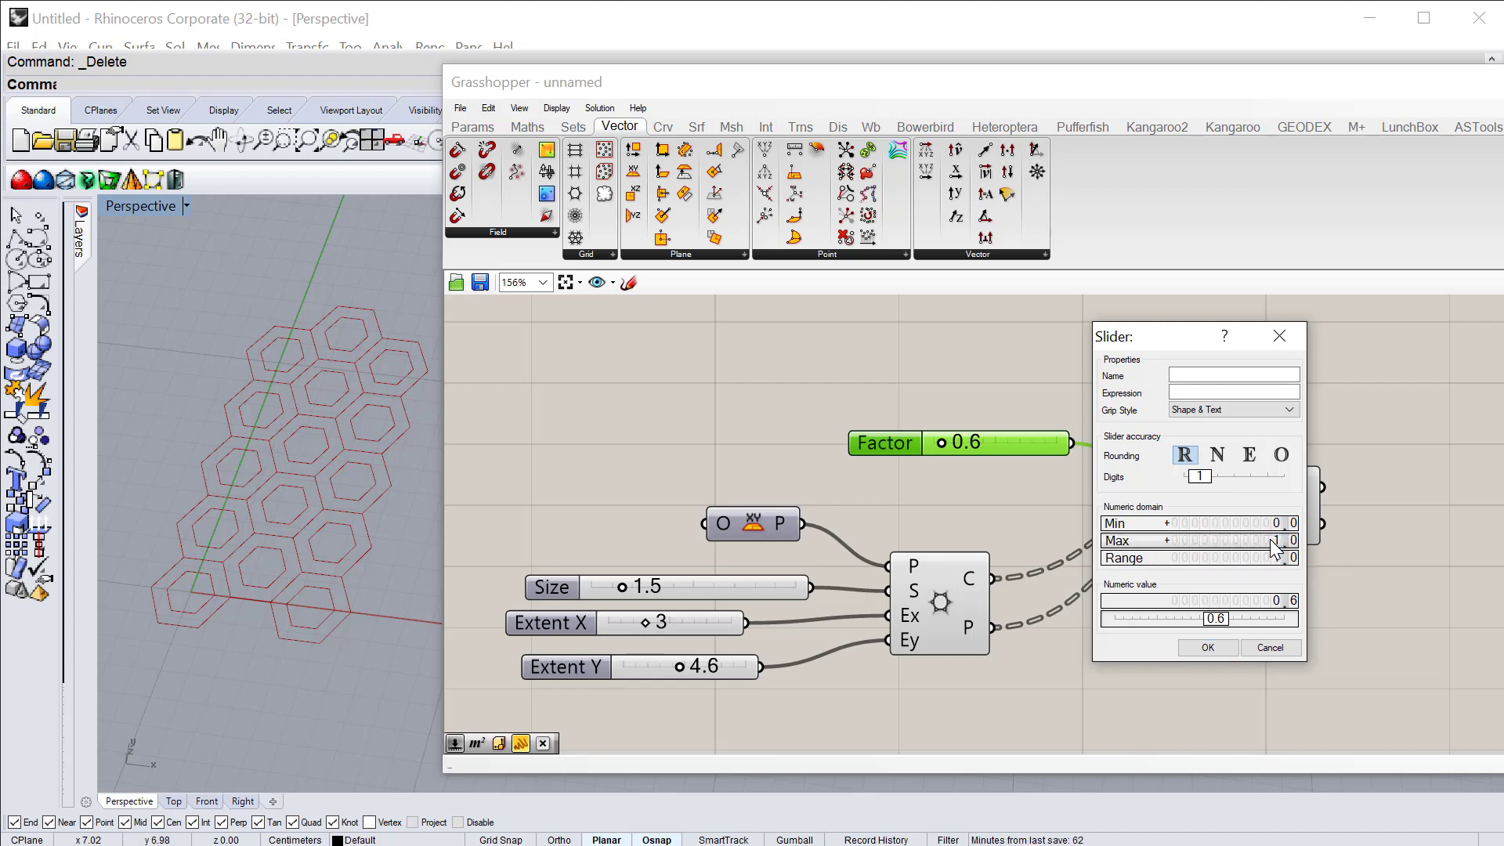
Step: Try a minimum of 0.2 with a maximum of 1 for the Factor slider's numeric domain
double_click(1276, 524)
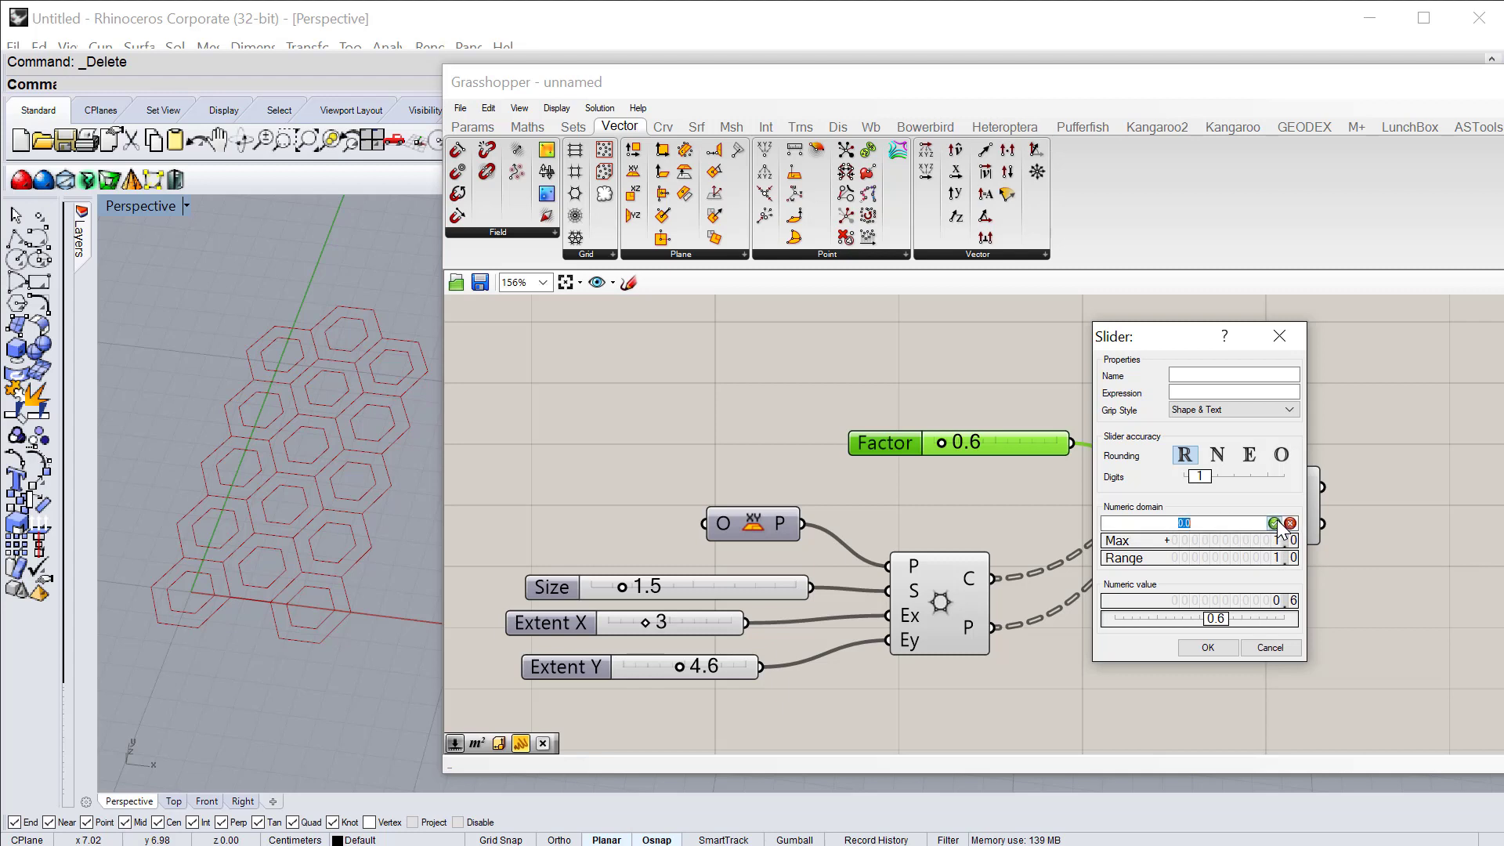
type(".2")
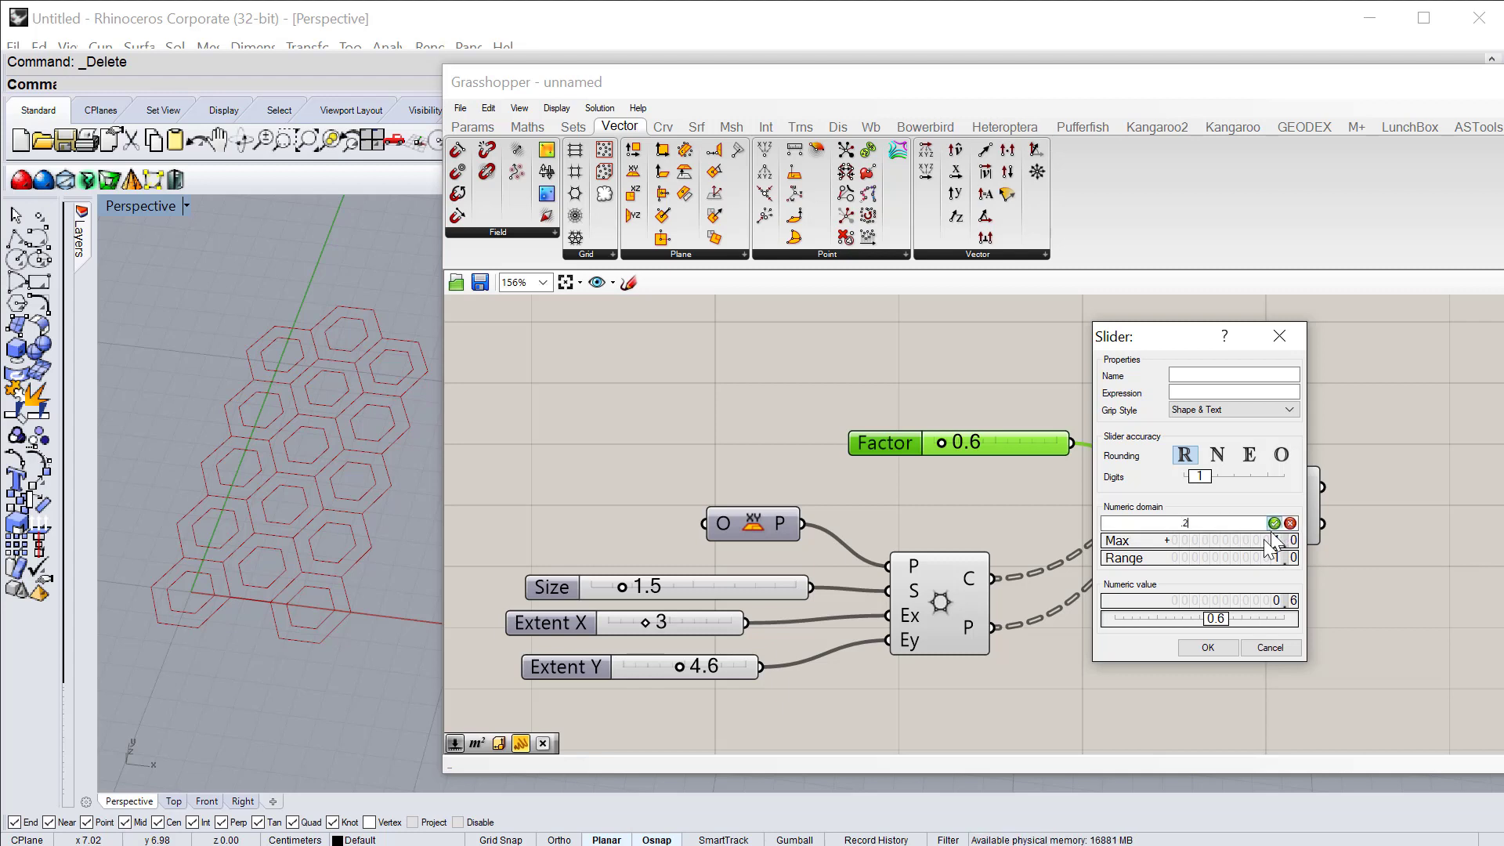
left_click(1274, 523)
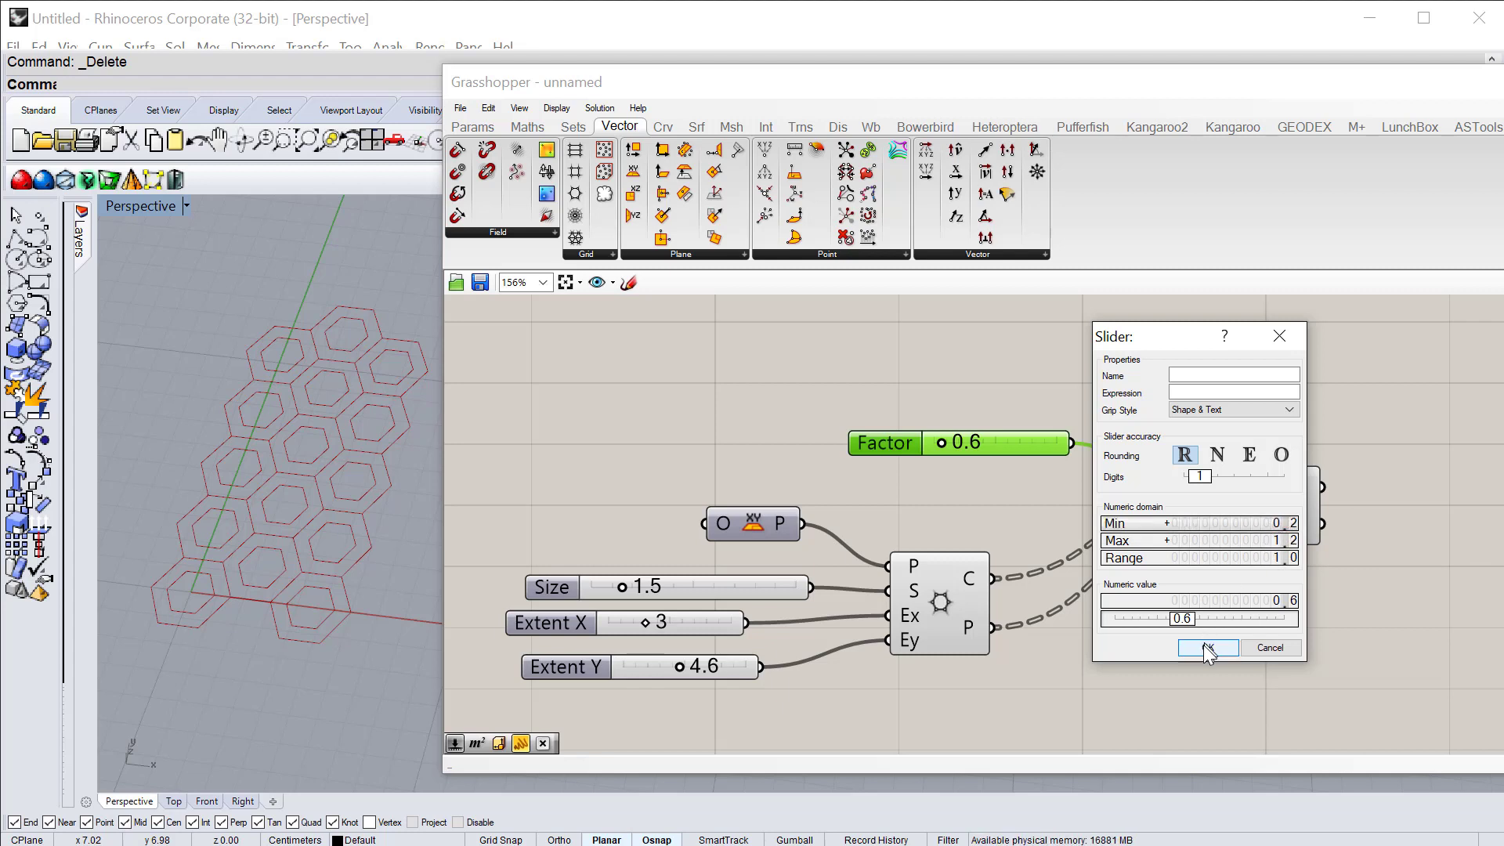
double_click(1277, 541)
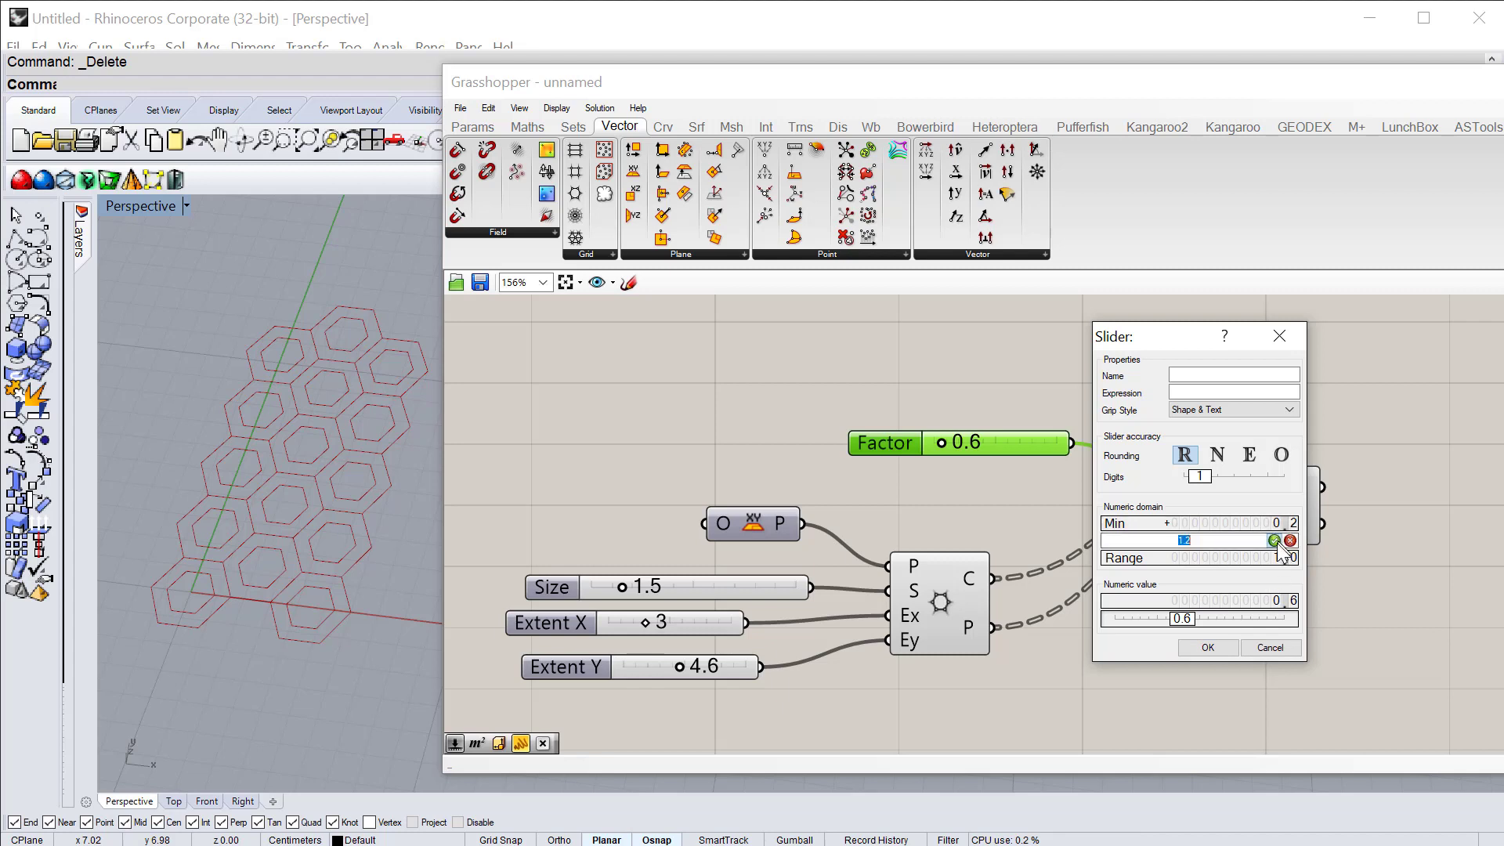
type("1")
left_click(1273, 541)
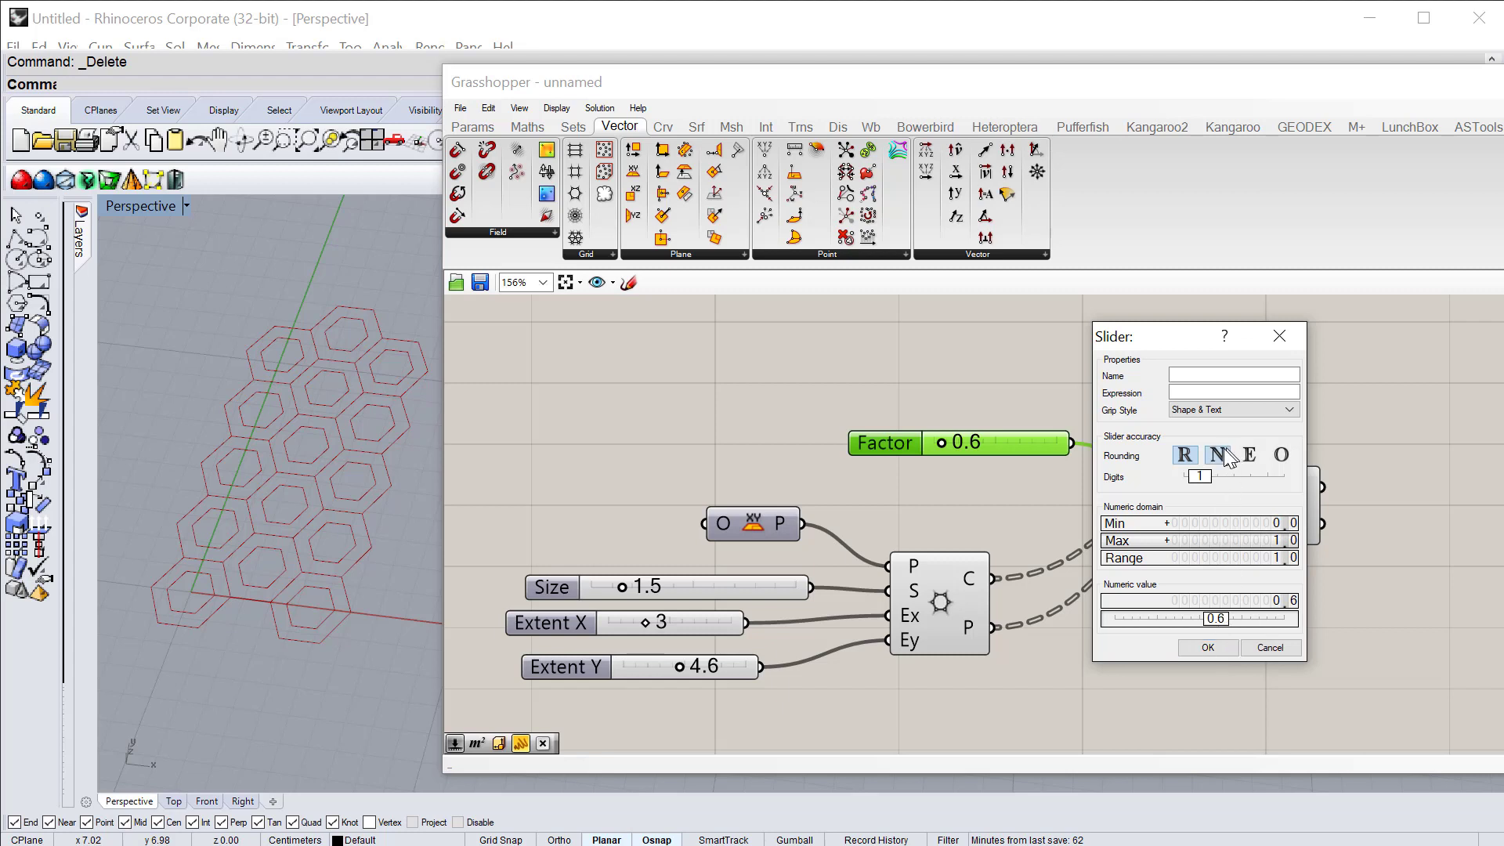
Step: Set the Factor slider's accuracy to 2 digits, accept the settings, and lengthen the slider on the canvas
left_click_drag(1199, 476, 1213, 480)
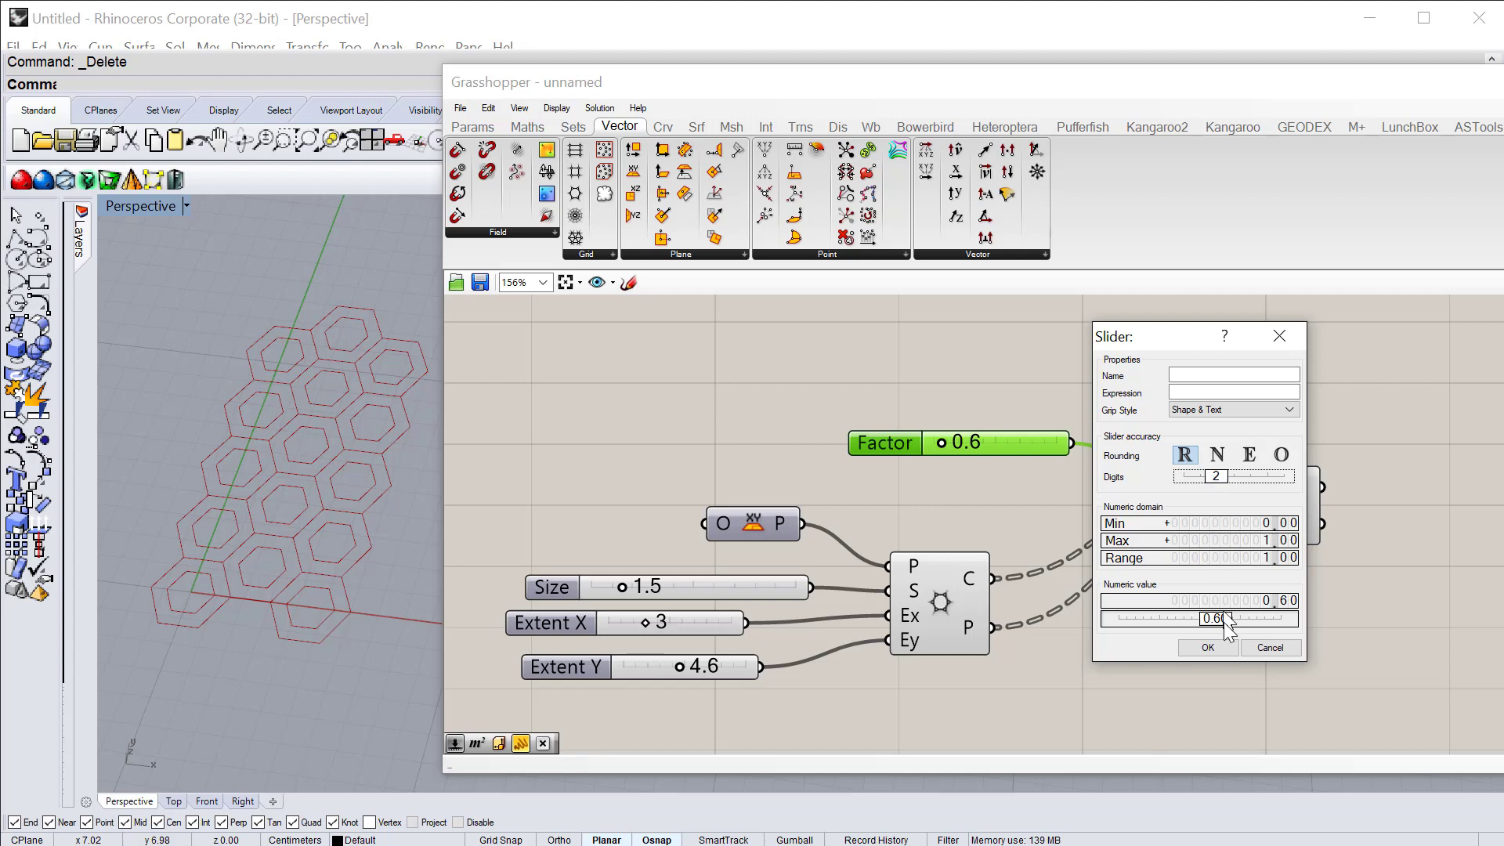
left_click(1207, 647)
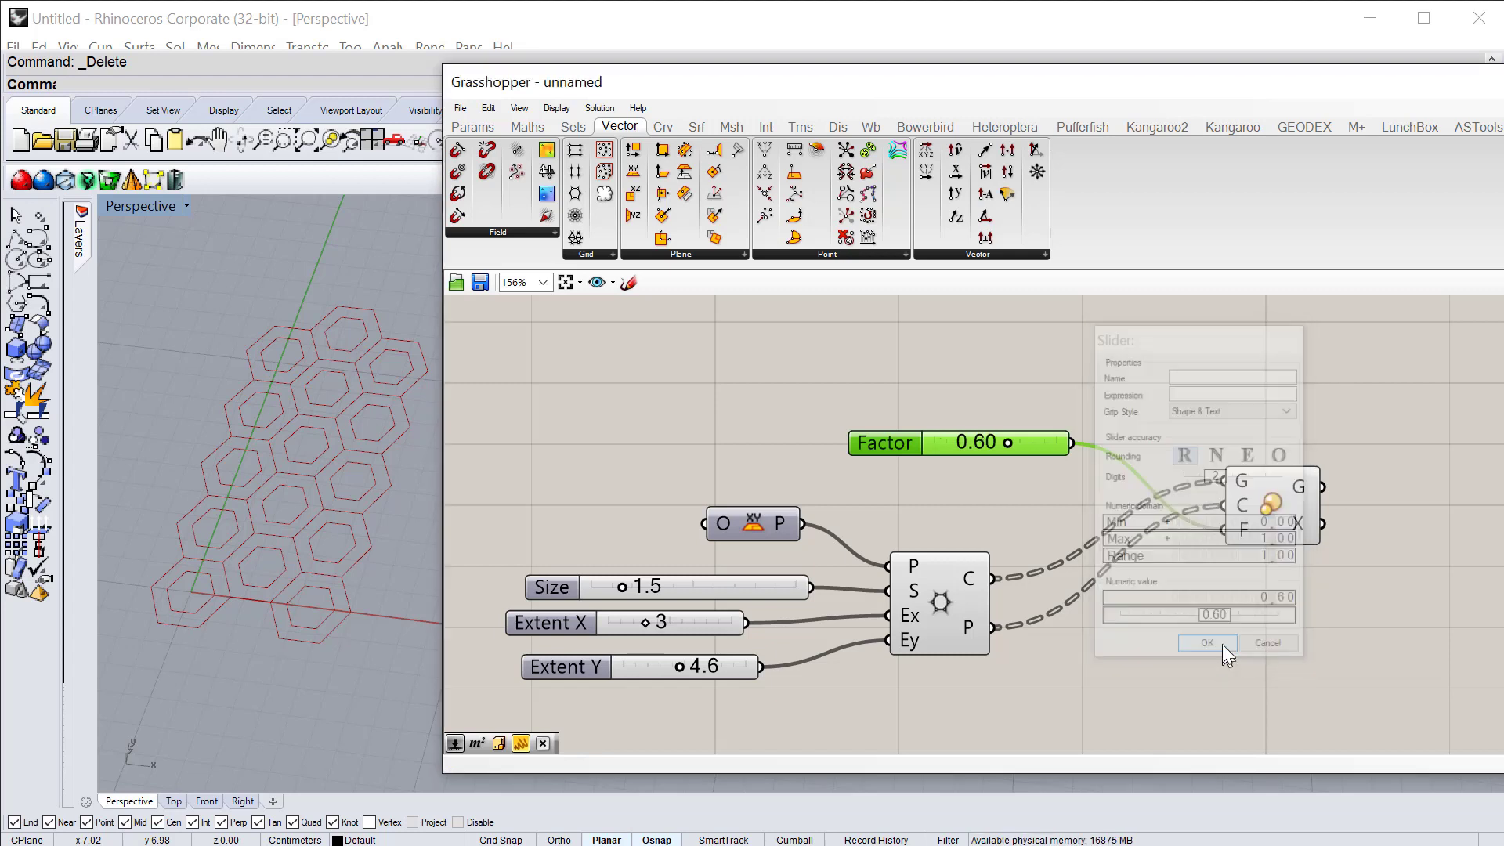
left_click_drag(1041, 435, 1119, 452)
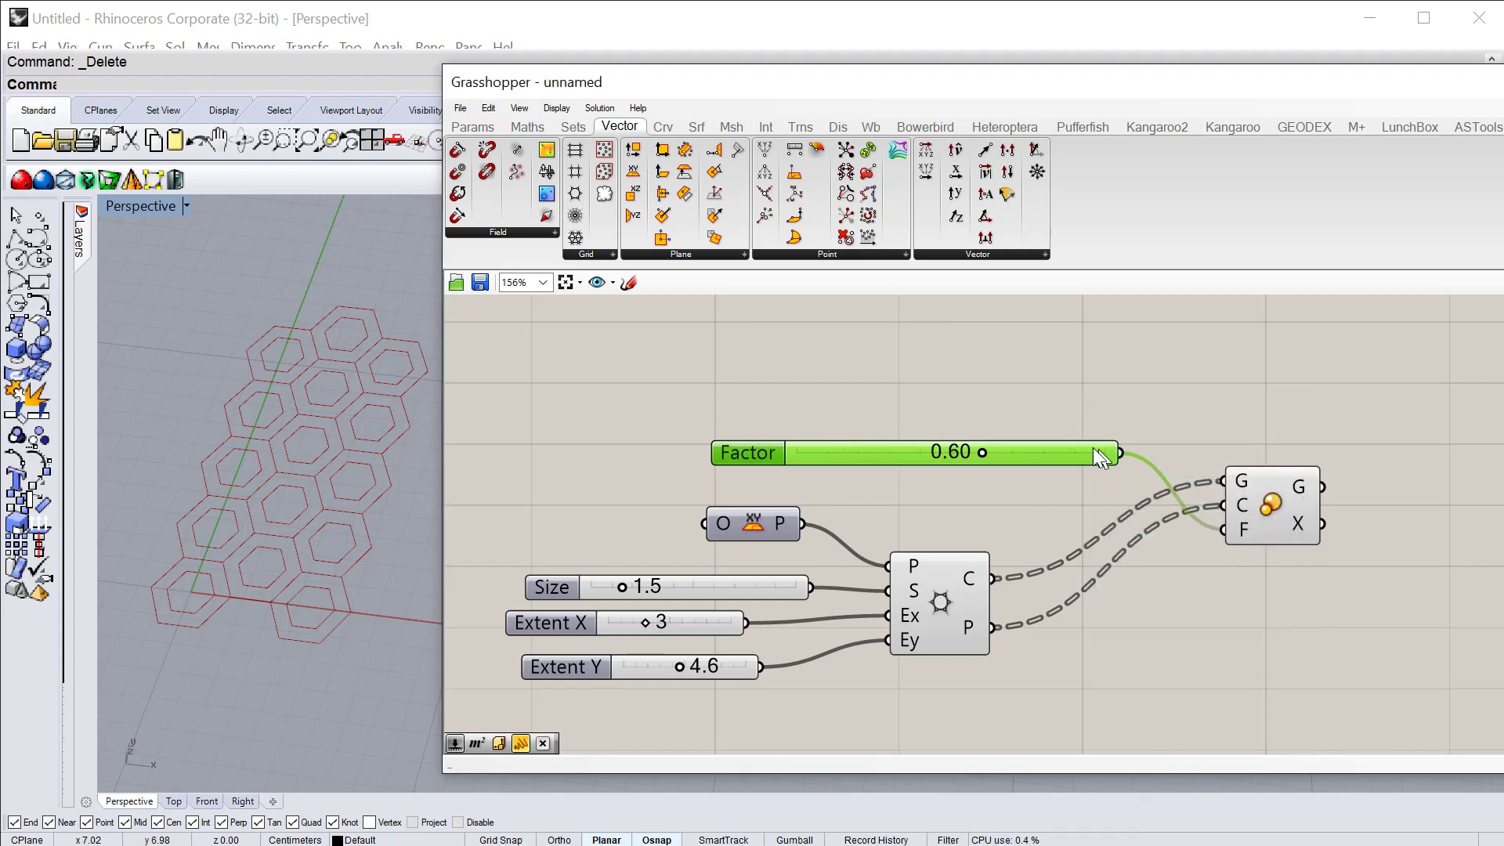
Step: Test the scale factor at 0.00, set it to 0.58, and move the Factor slider down beside the XY Plane component
left_click_drag(971, 454, 791, 481)
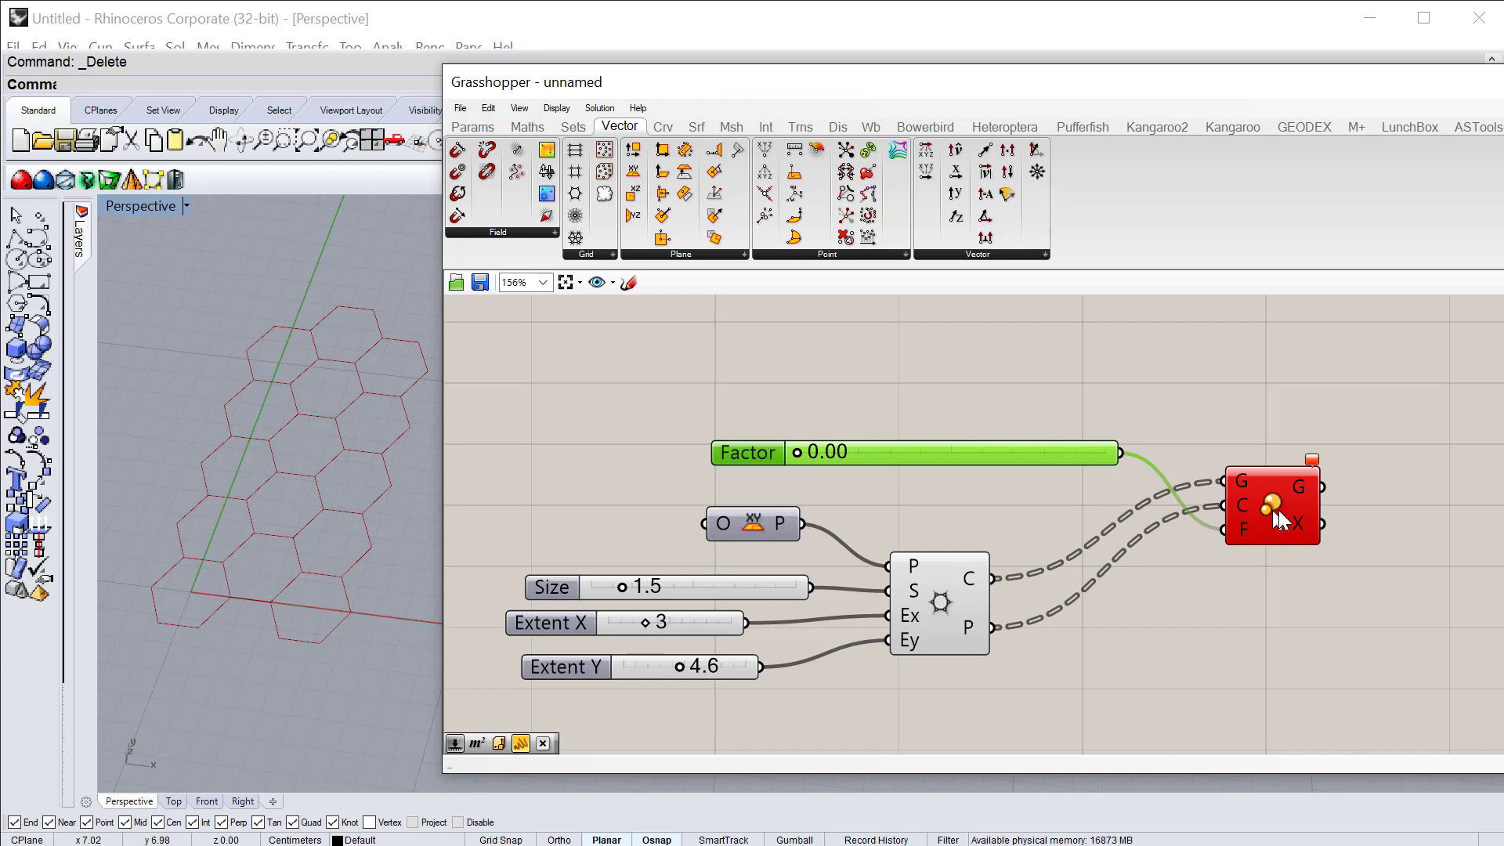
mouse_move(1313, 459)
left_click_drag(794, 452, 975, 461)
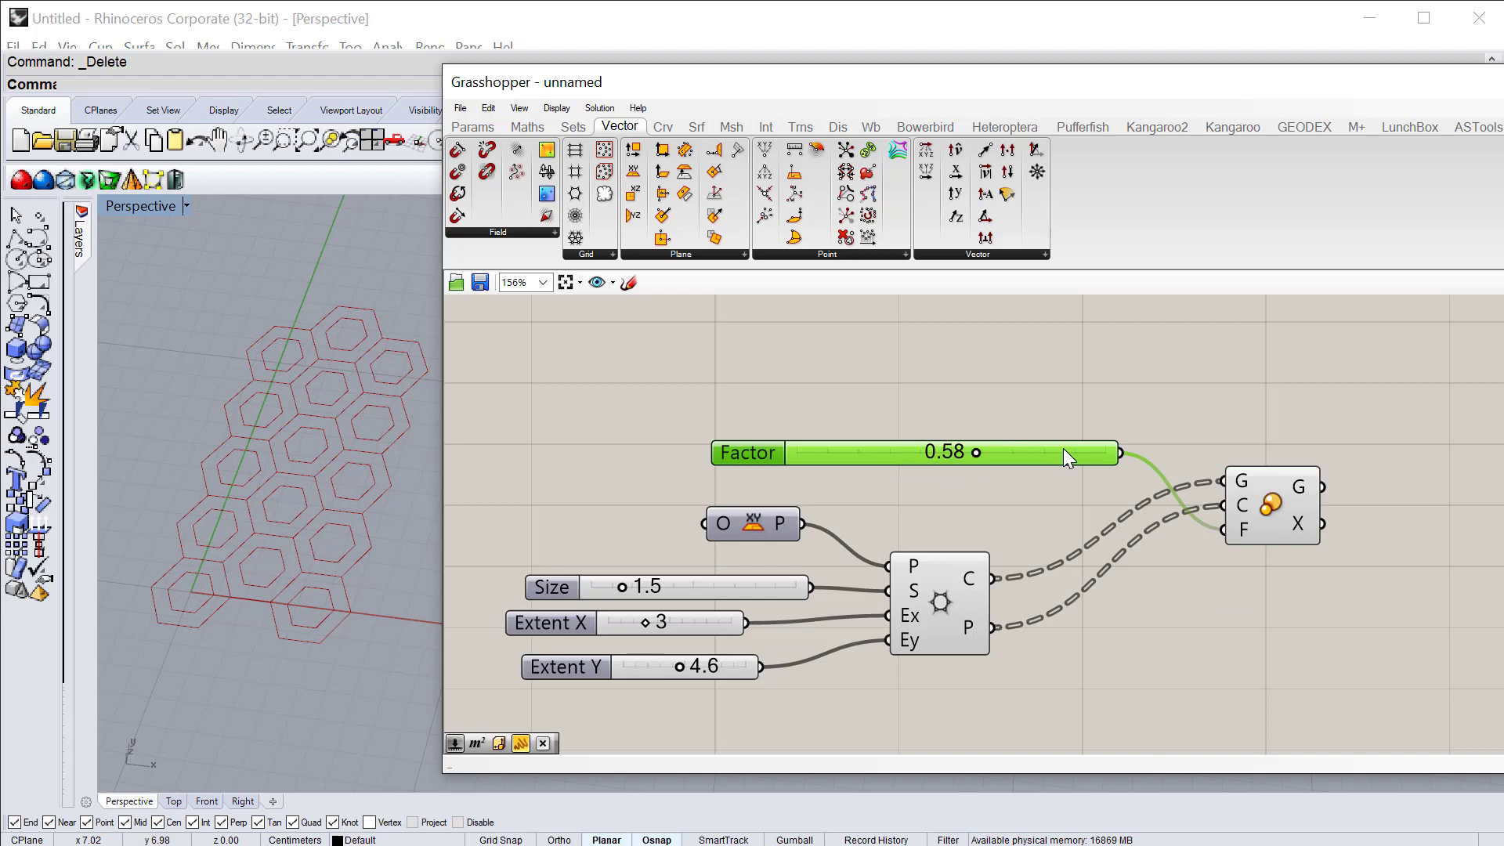
left_click_drag(1063, 449, 1055, 474)
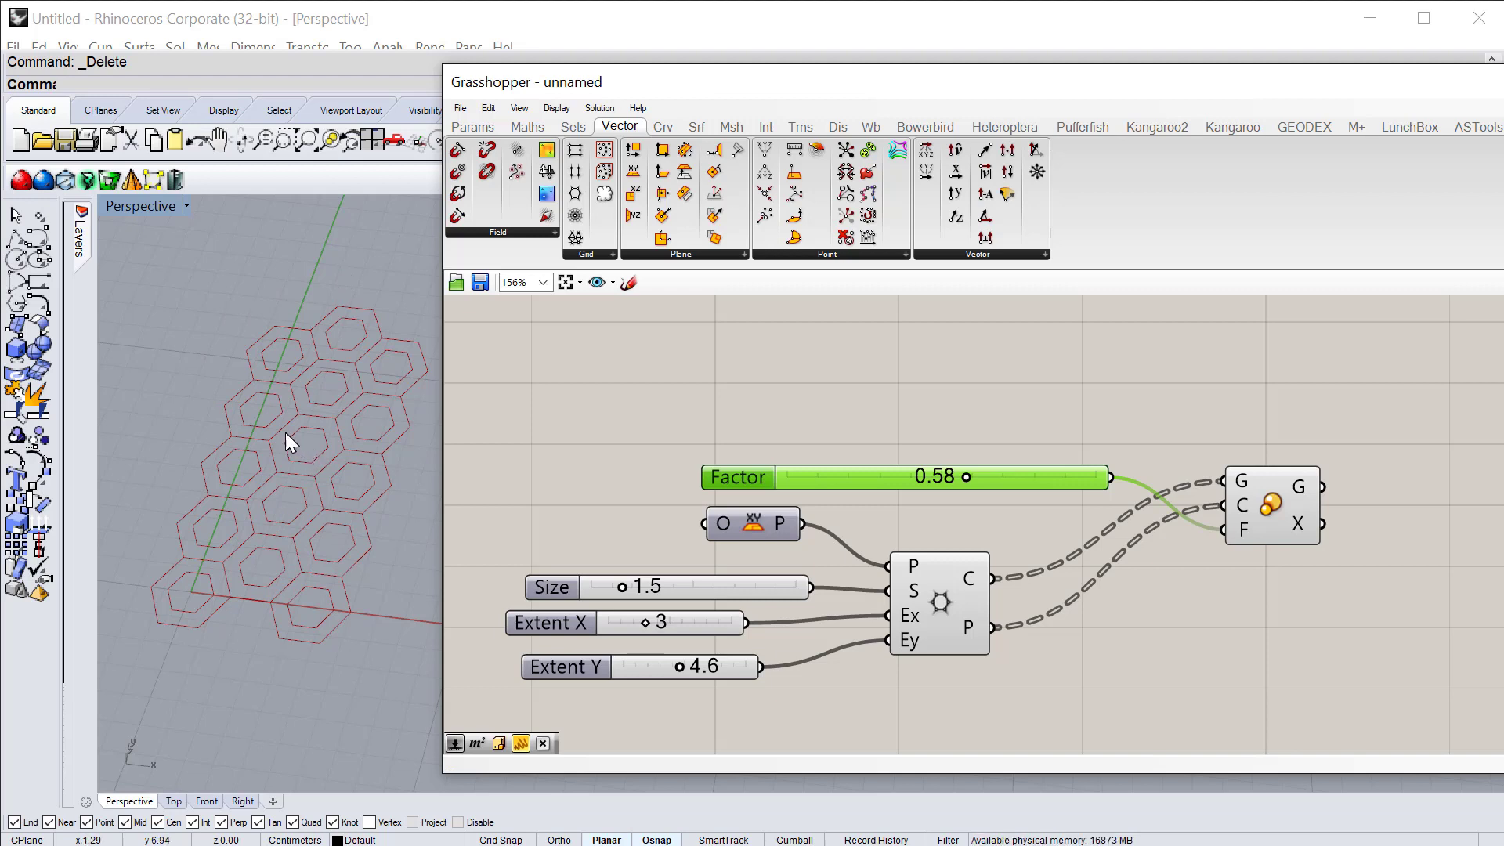
Step: Place a single point in the Rhino Perspective viewport just outside the far left corner of the hexagonal grid and select it
left_click(40, 216)
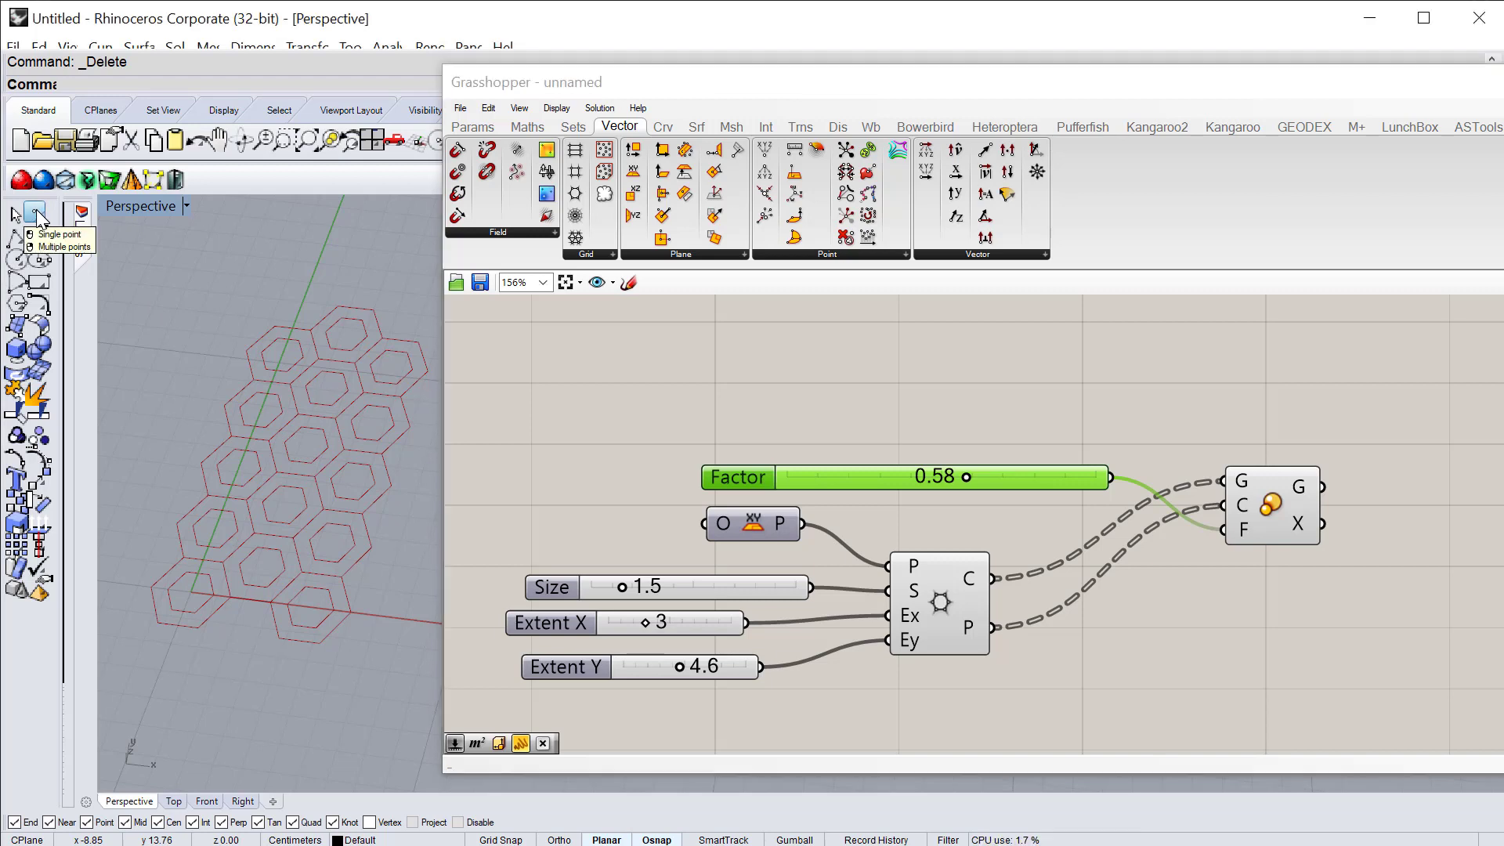
left_click(252, 312)
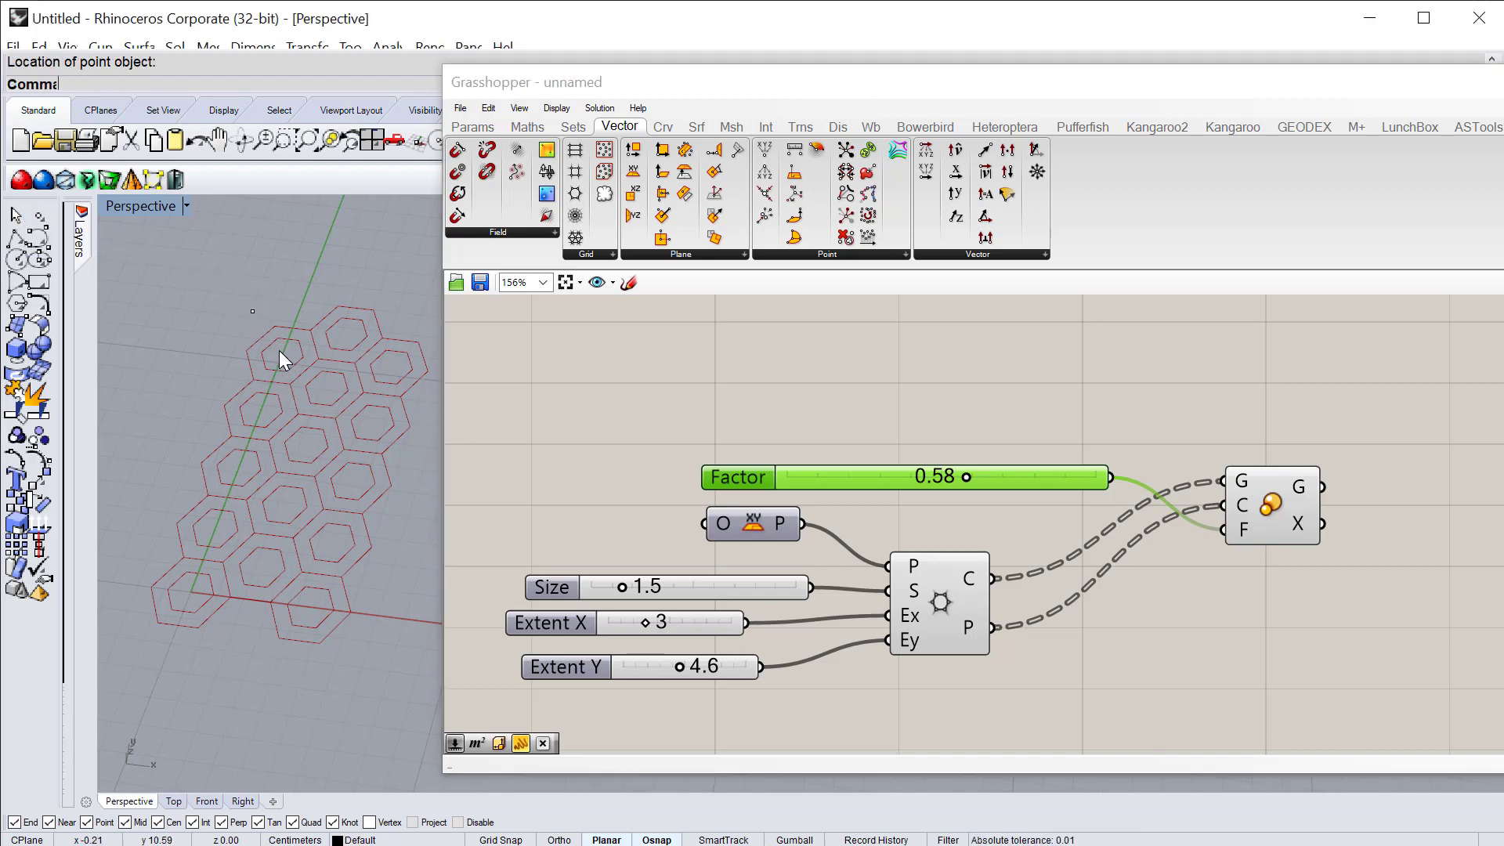
left_click(253, 312)
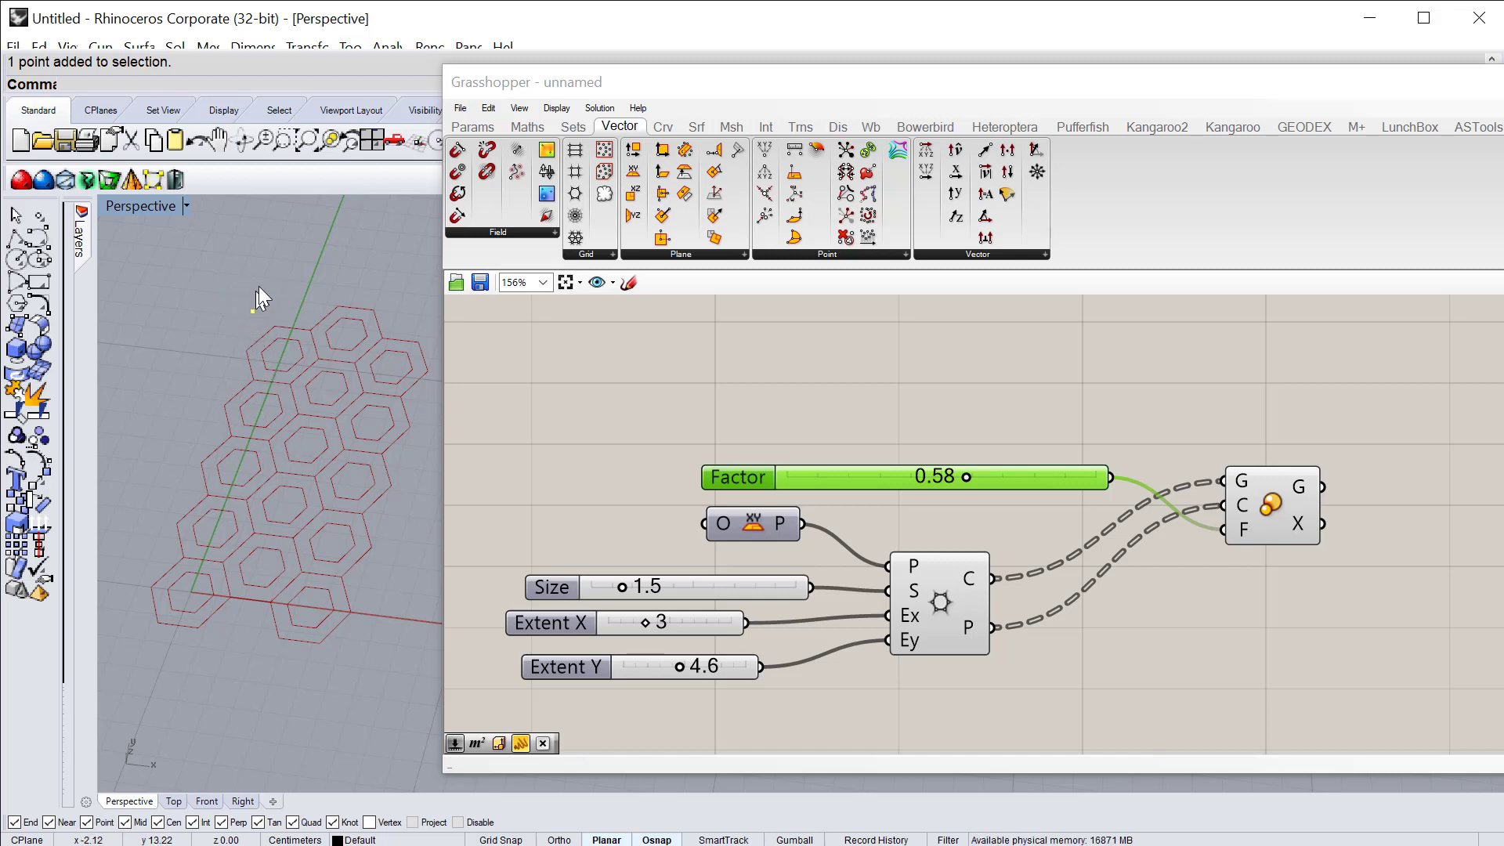
left_click_drag(235, 295, 257, 317)
Step: Add a Point parameter to the Grasshopper canvas above the Factor slider
double_click(865, 370)
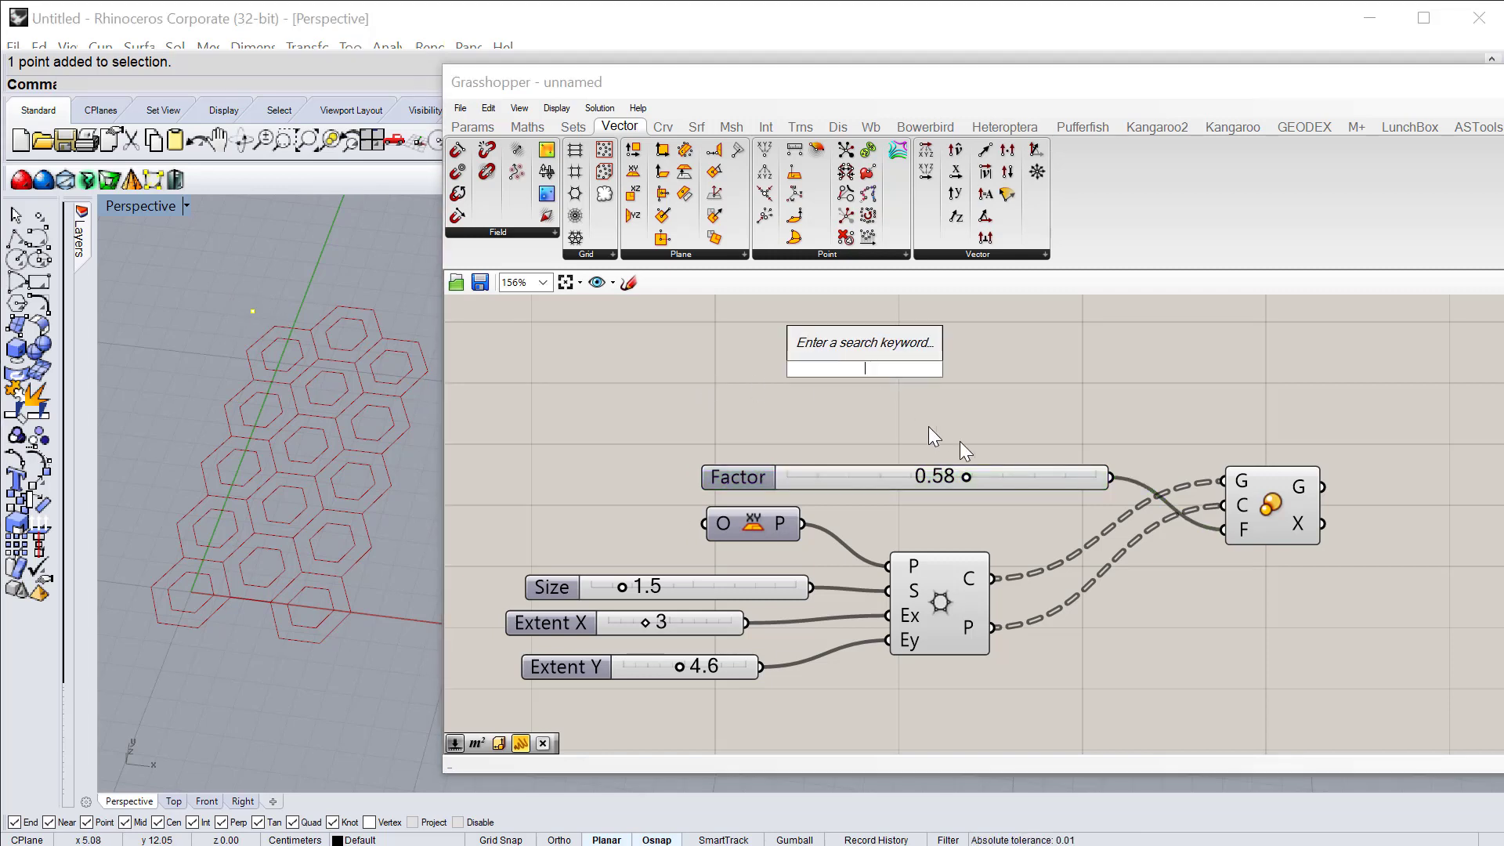
type("point")
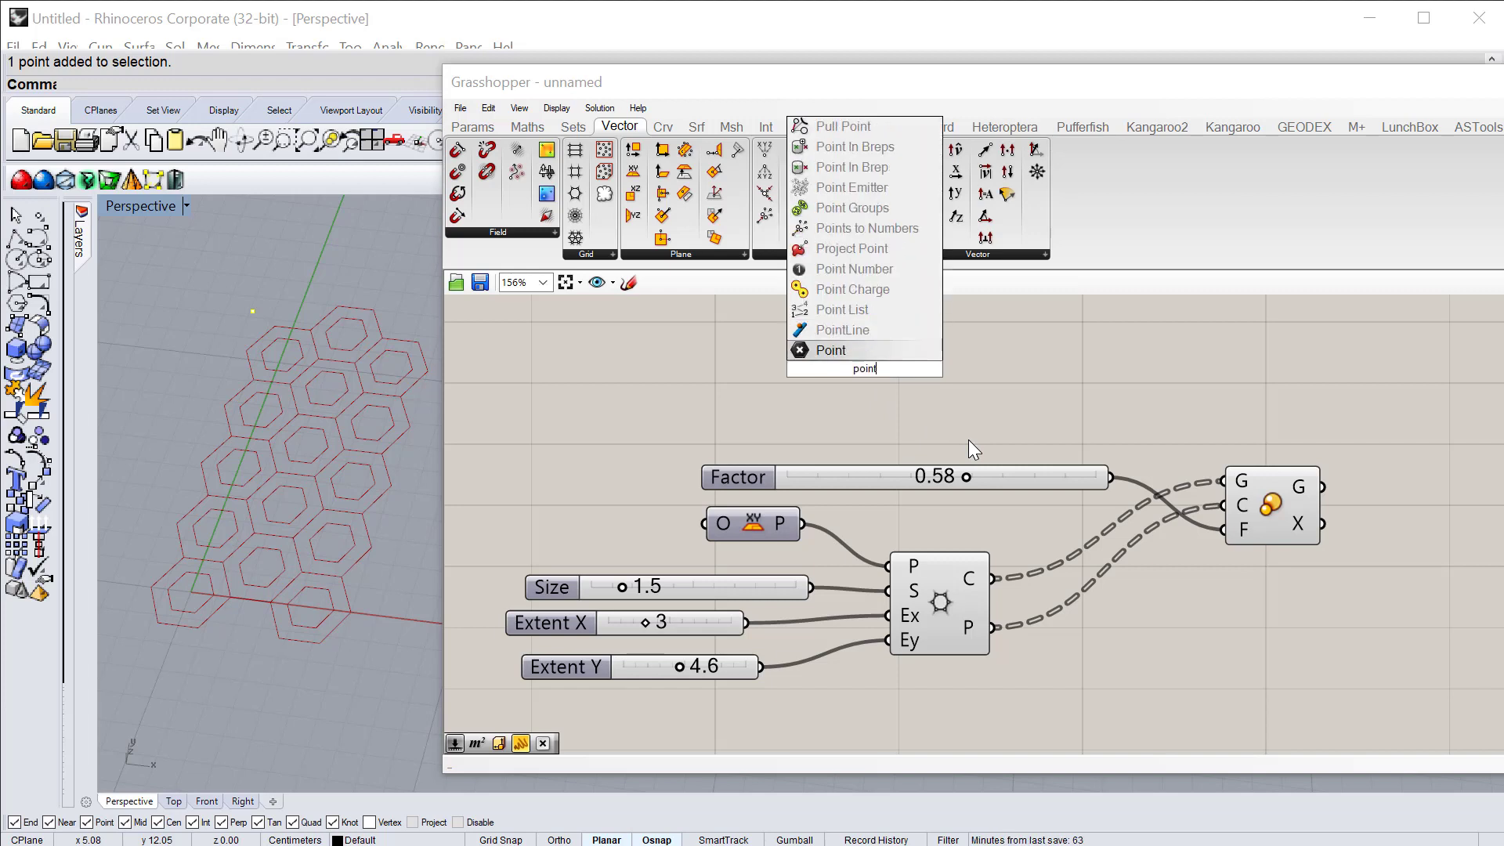
key("Return")
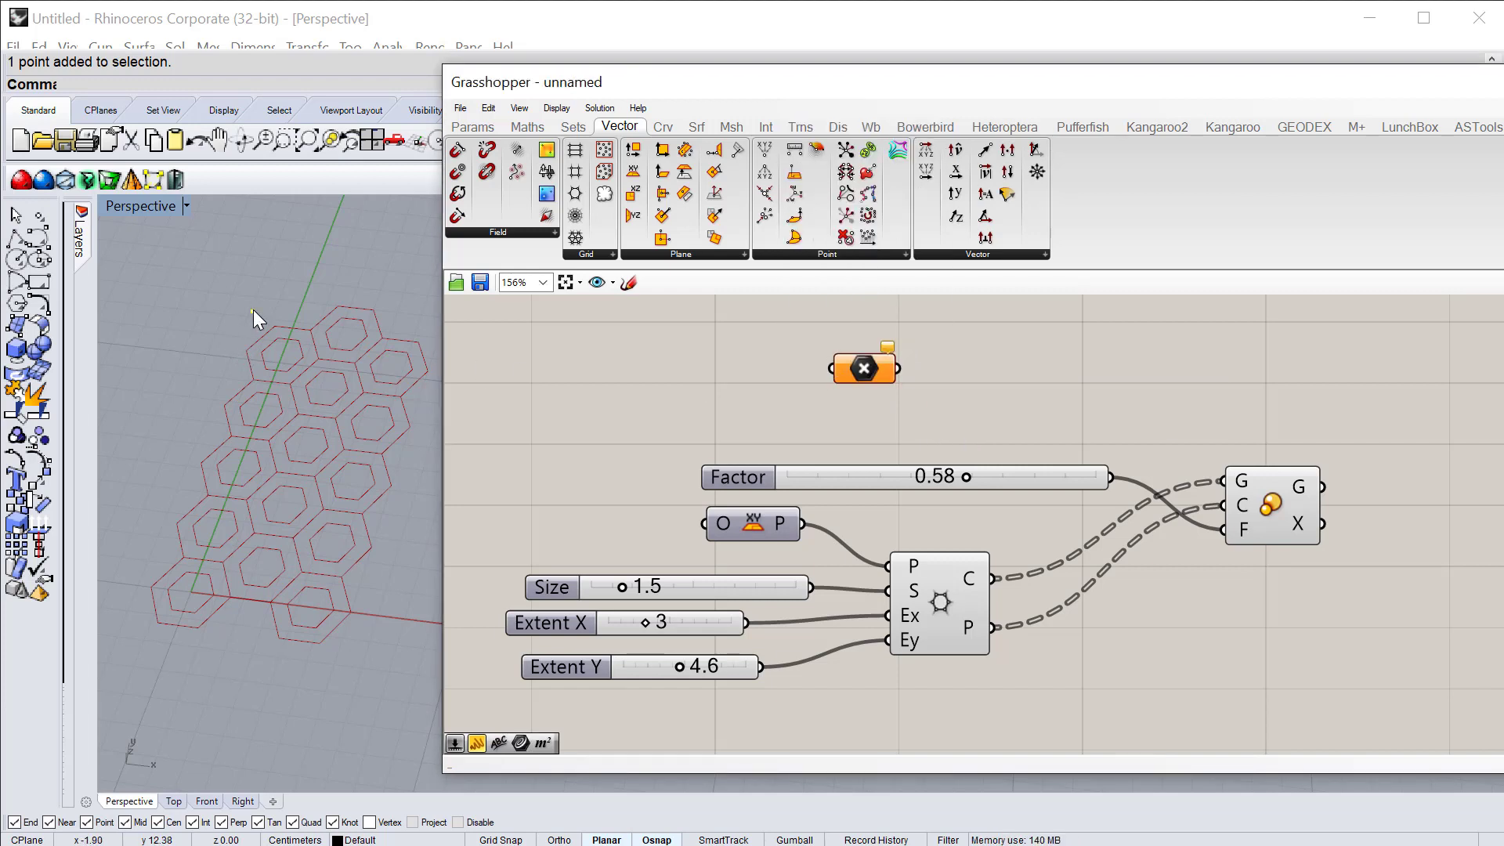
Step: Assign the Rhino point to the Point parameter and move the parameter to above the start of the Factor slider
right_click(872, 376)
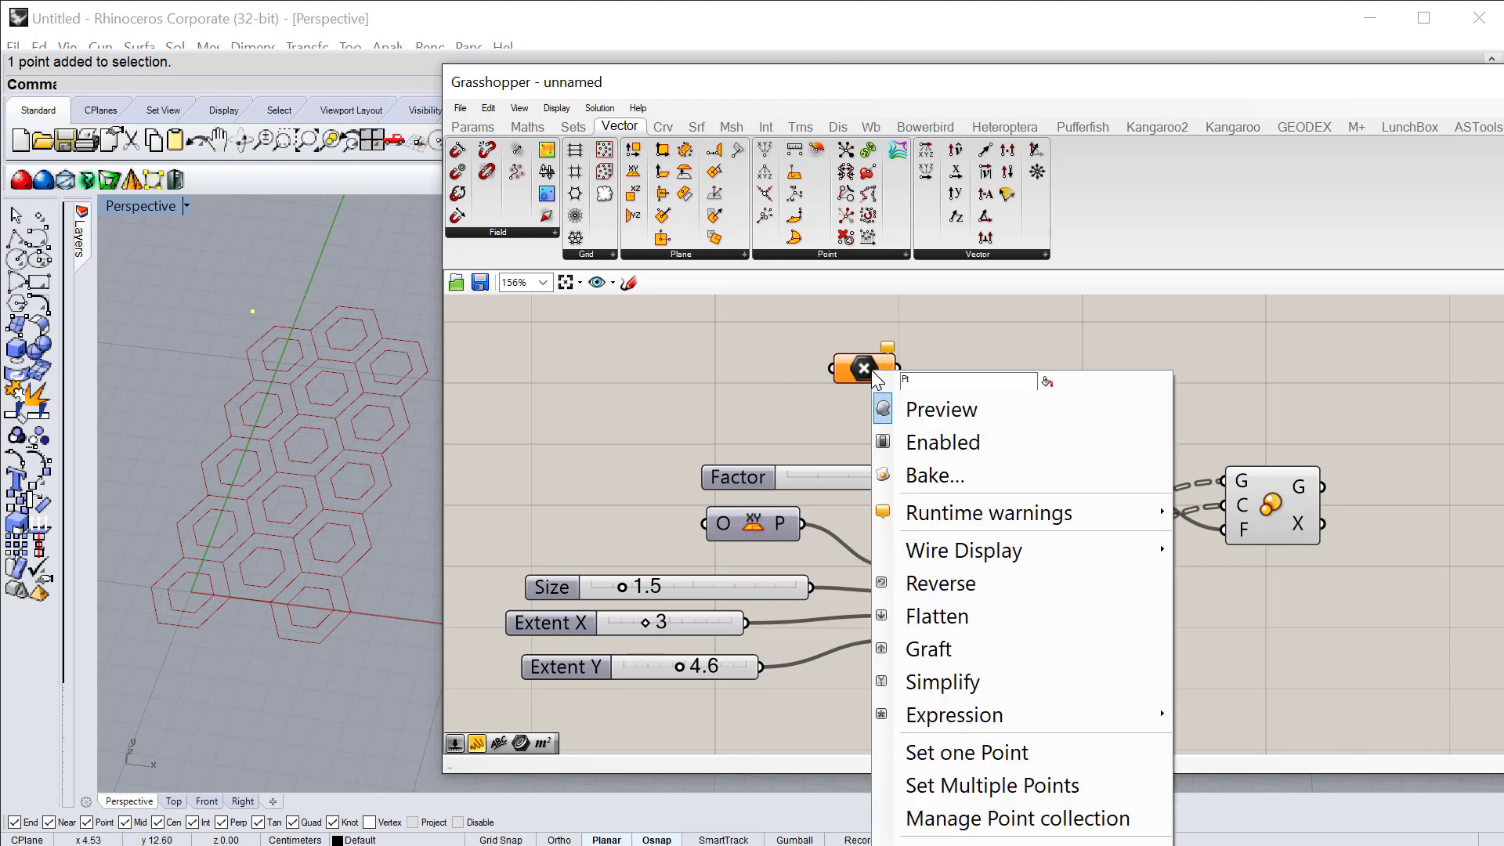
left_click(972, 753)
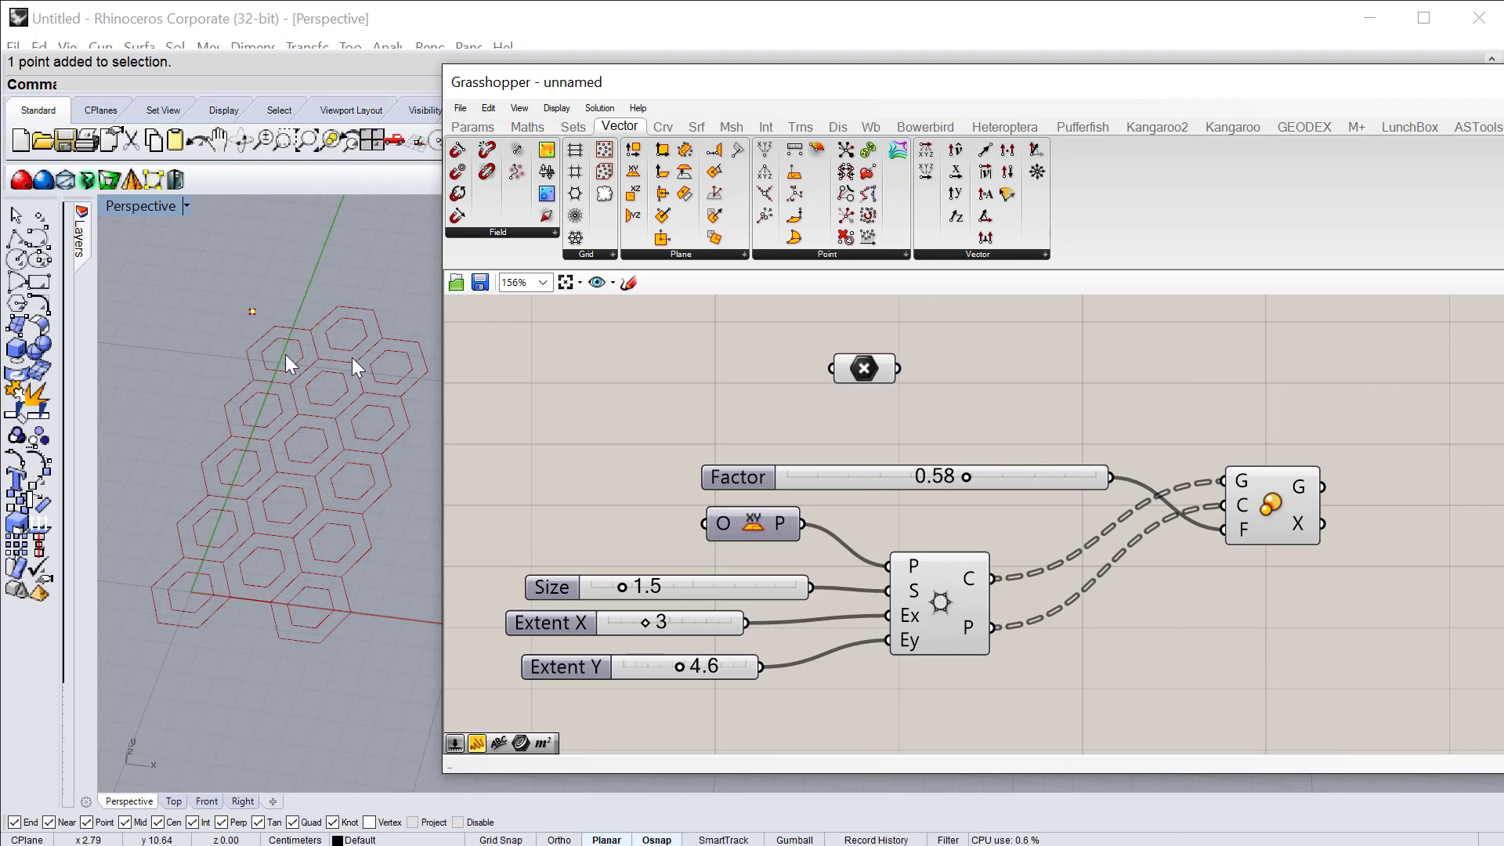
left_click(250, 263)
left_click(854, 372)
left_click_drag(829, 383, 741, 370)
left_click(829, 384)
left_click(836, 388)
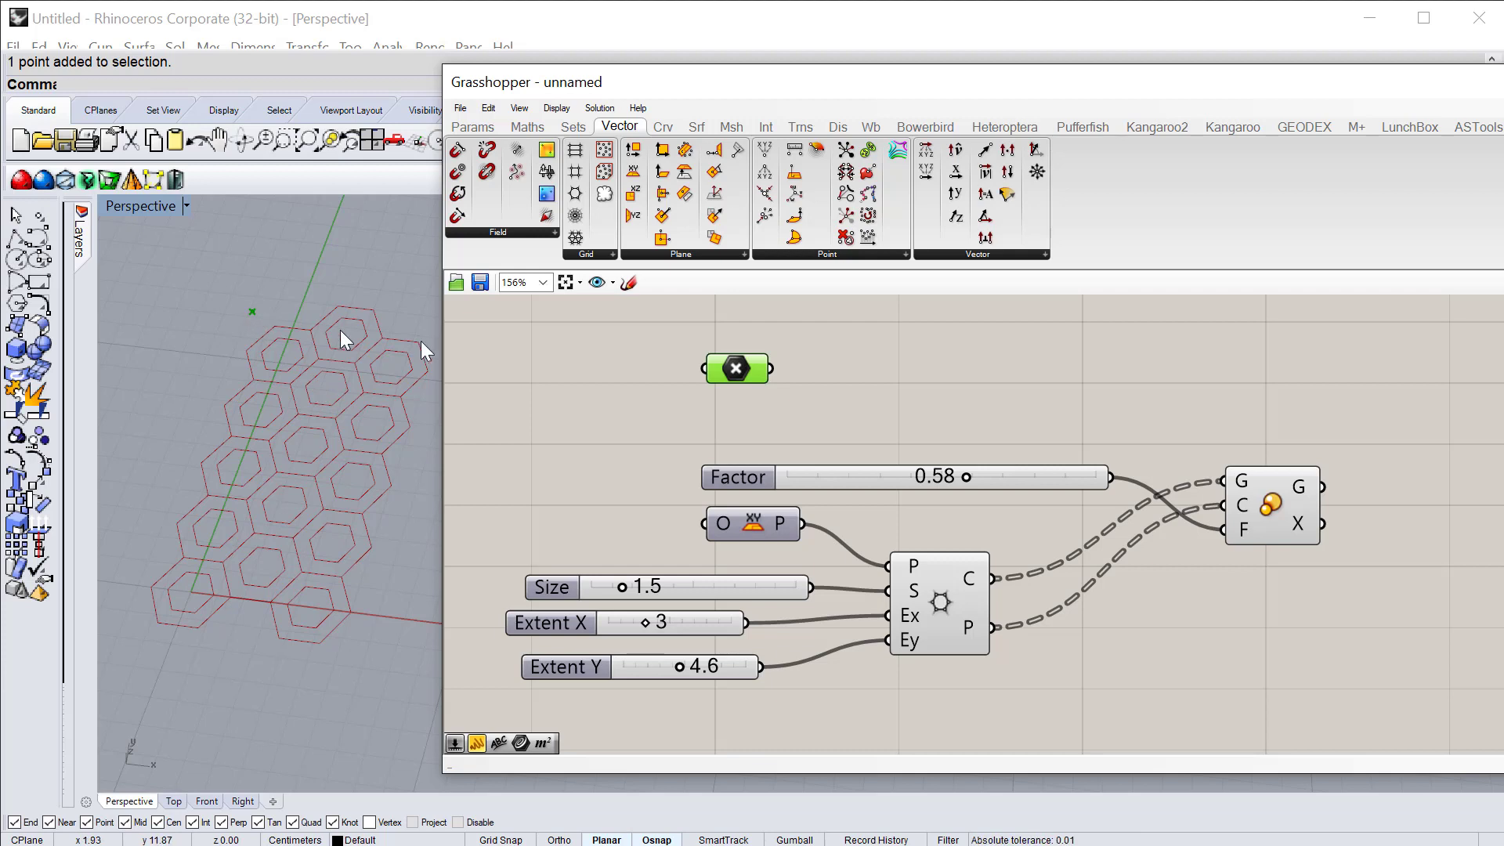
Step: Add a Distance component beside the Point parameter, connect the point to its A input, and arrange both above the slider
double_click(829, 408)
type("distance")
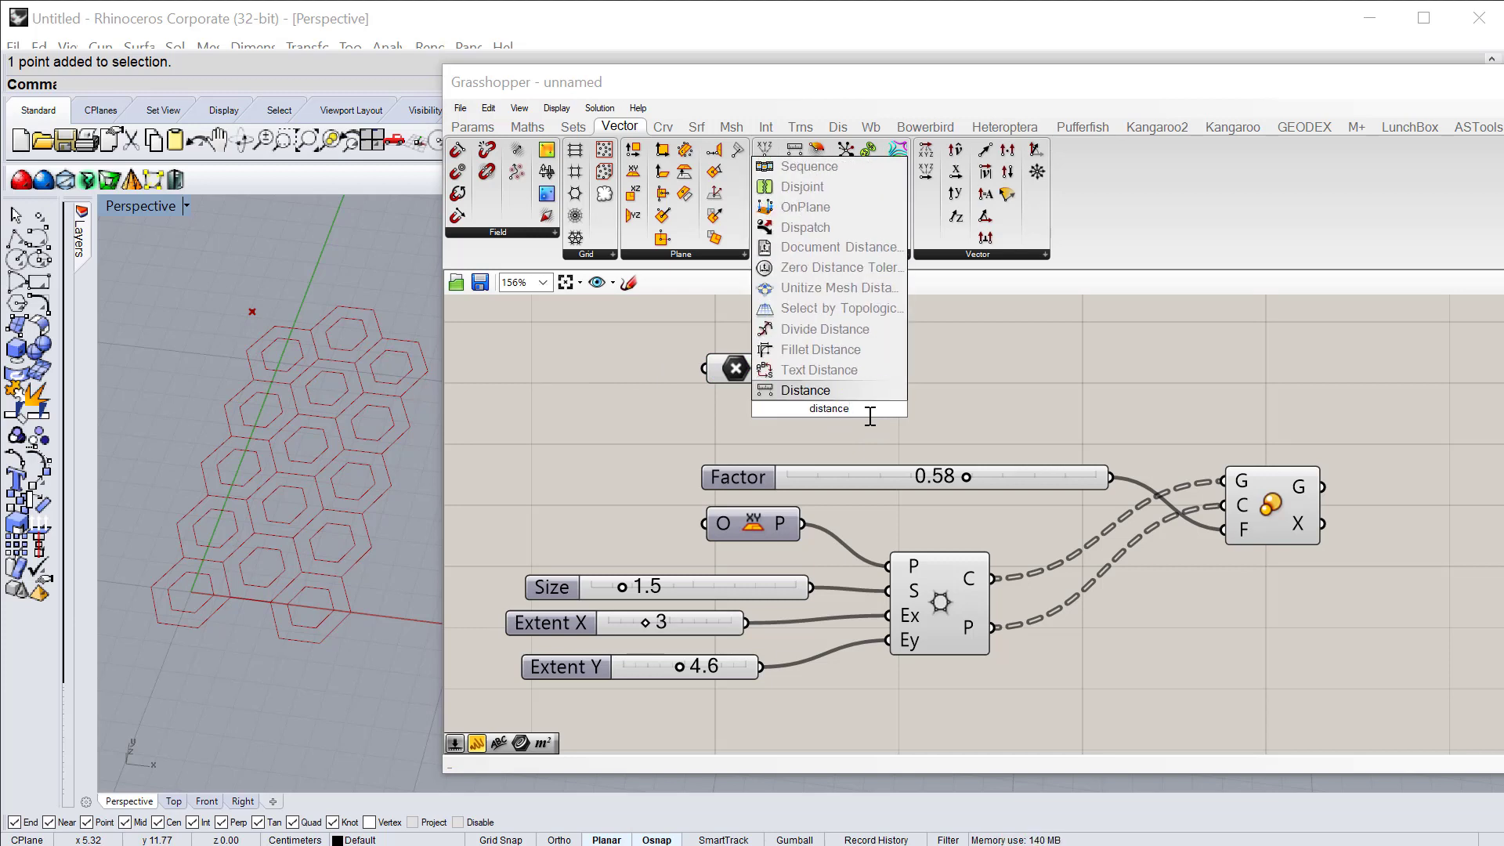
left_click(835, 389)
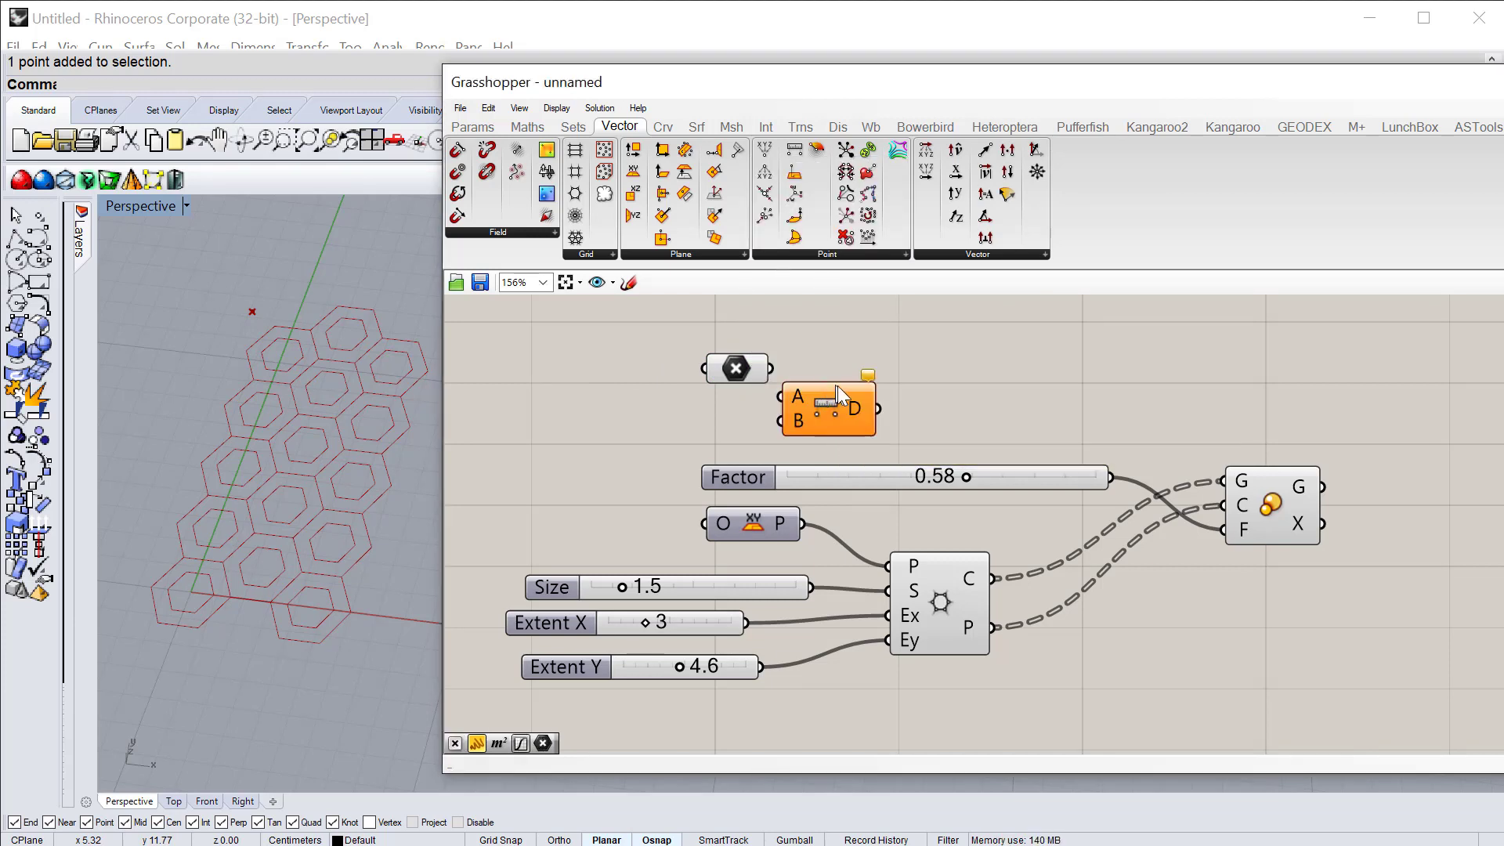
left_click_drag(838, 385, 885, 376)
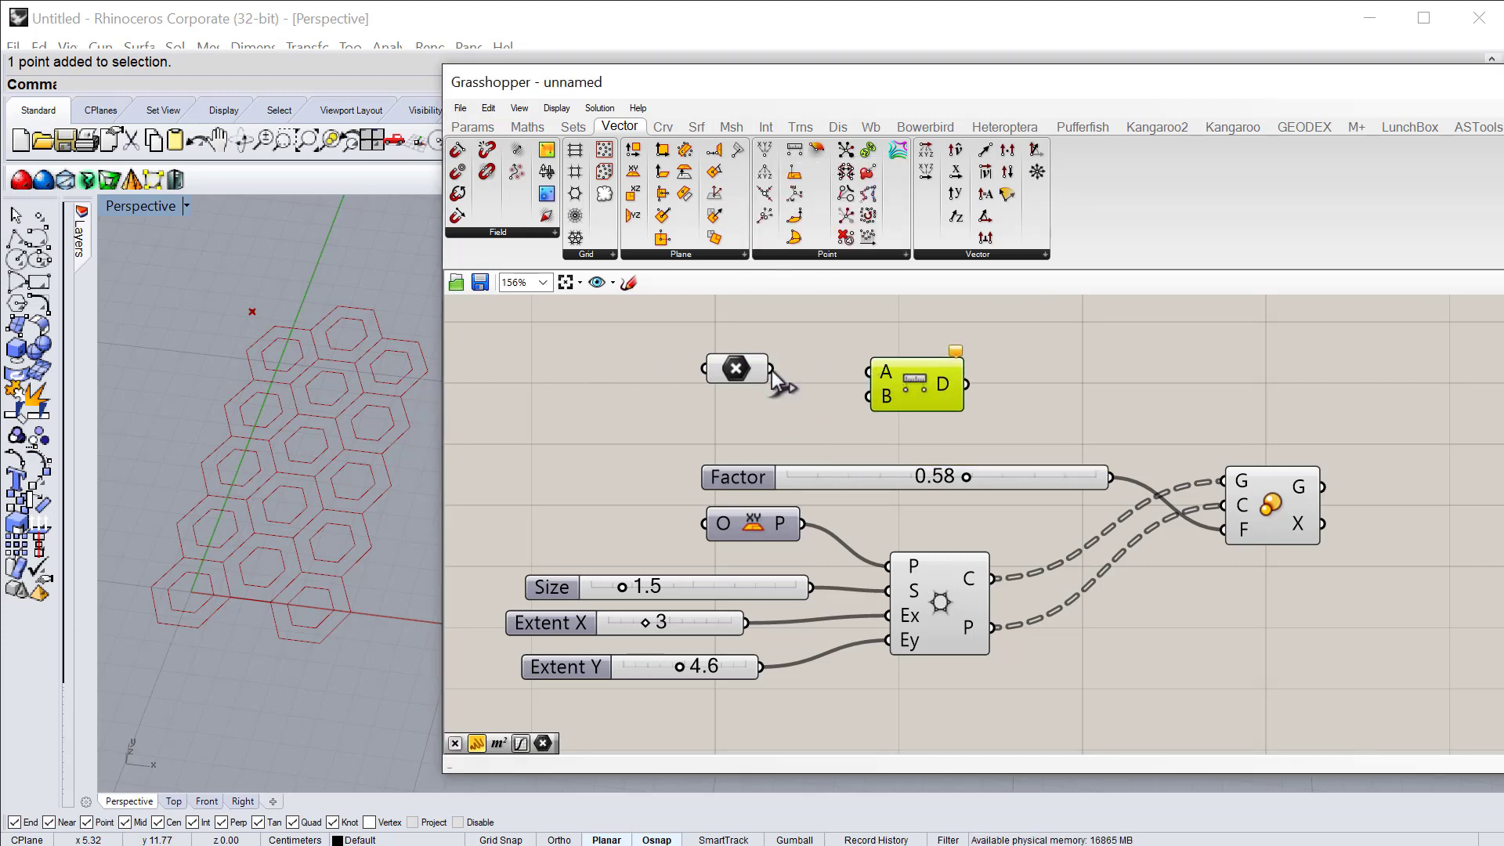
left_click_drag(770, 368, 941, 380)
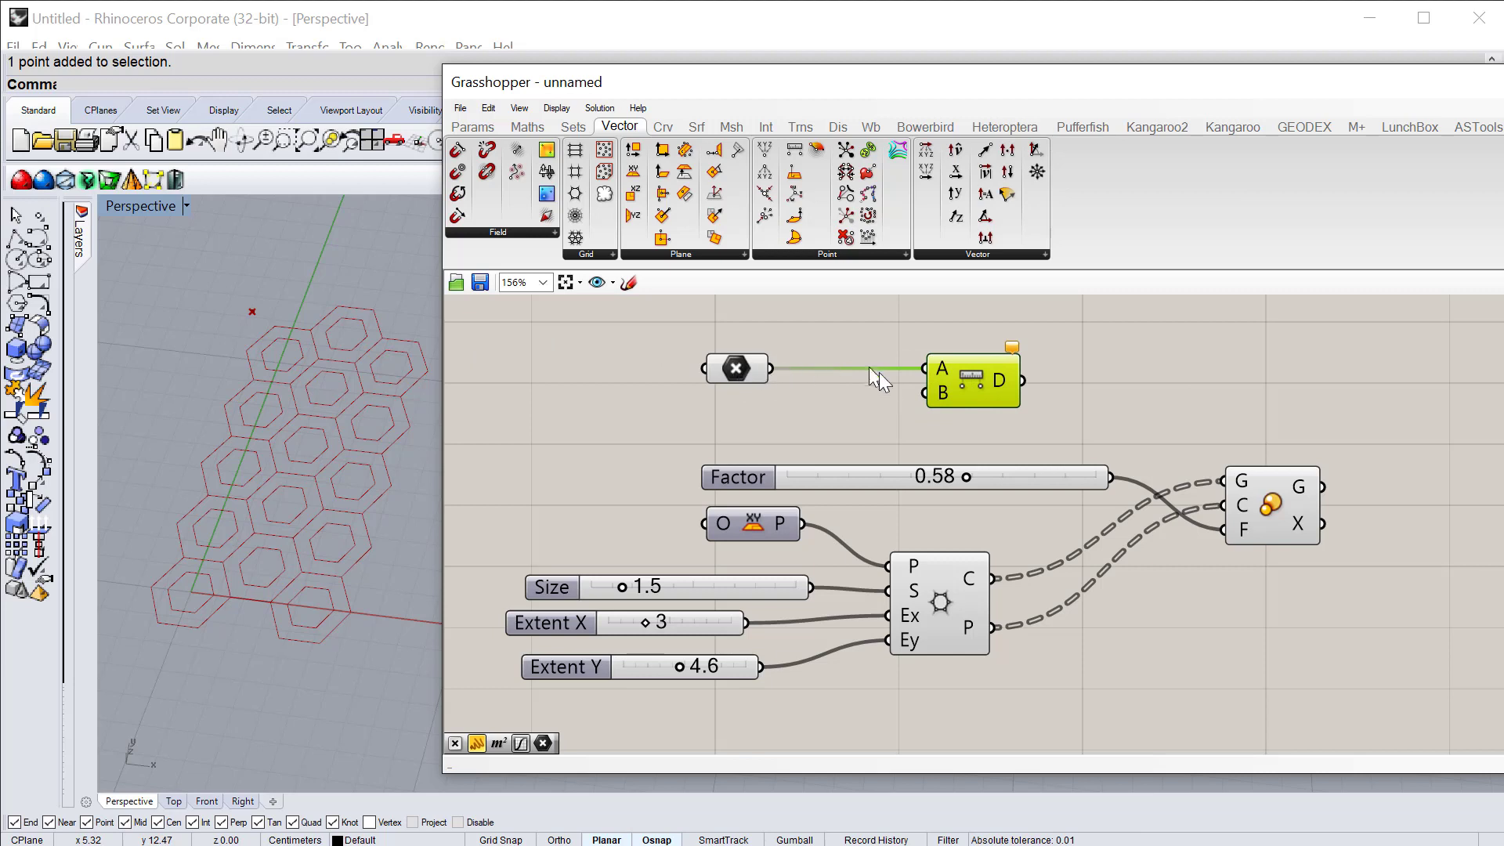
left_click_drag(719, 365, 721, 355)
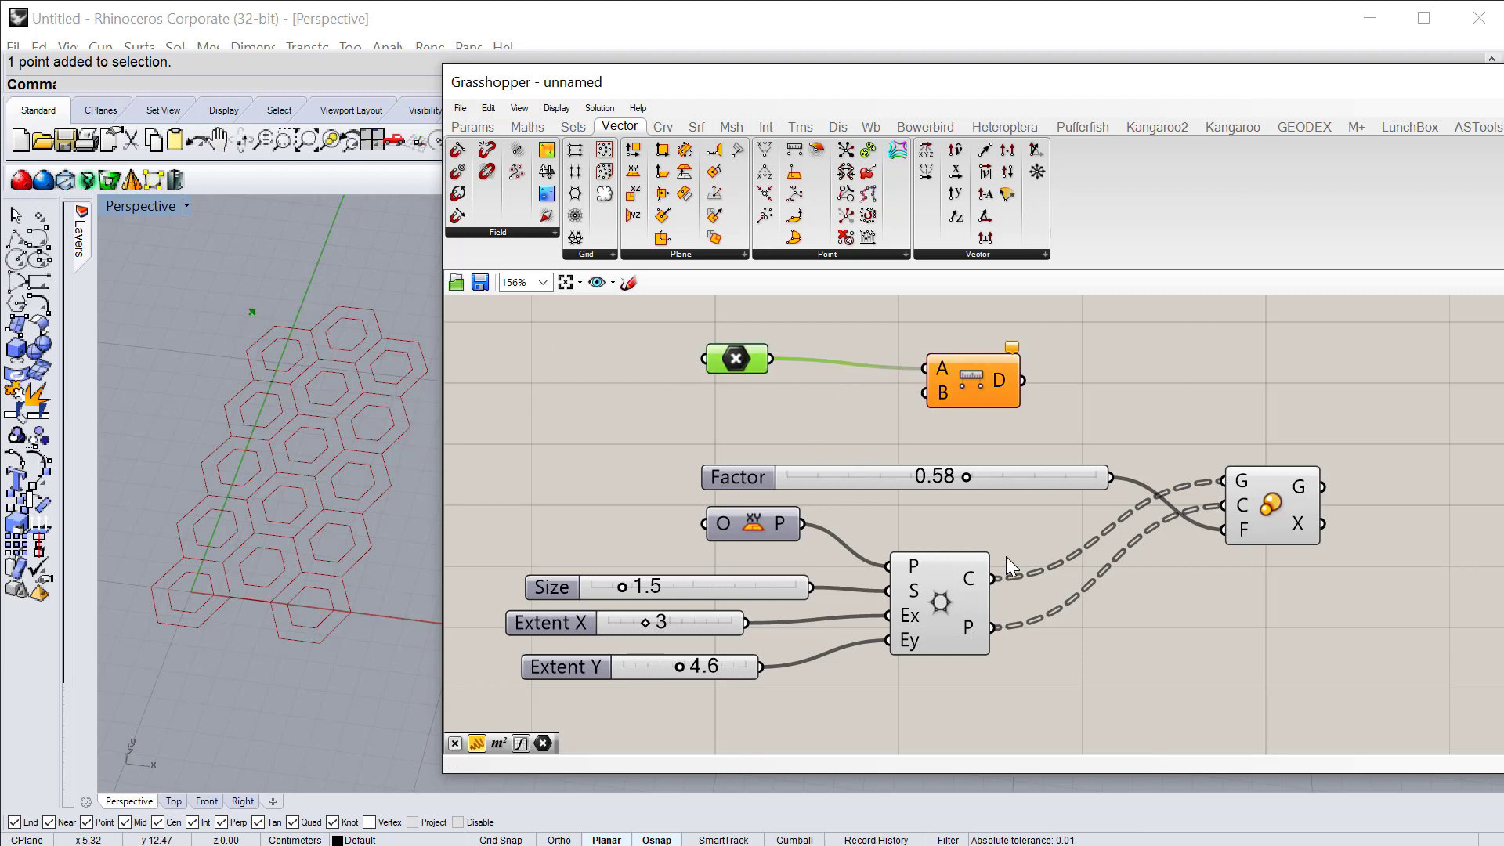
left_click_drag(941, 404, 972, 408)
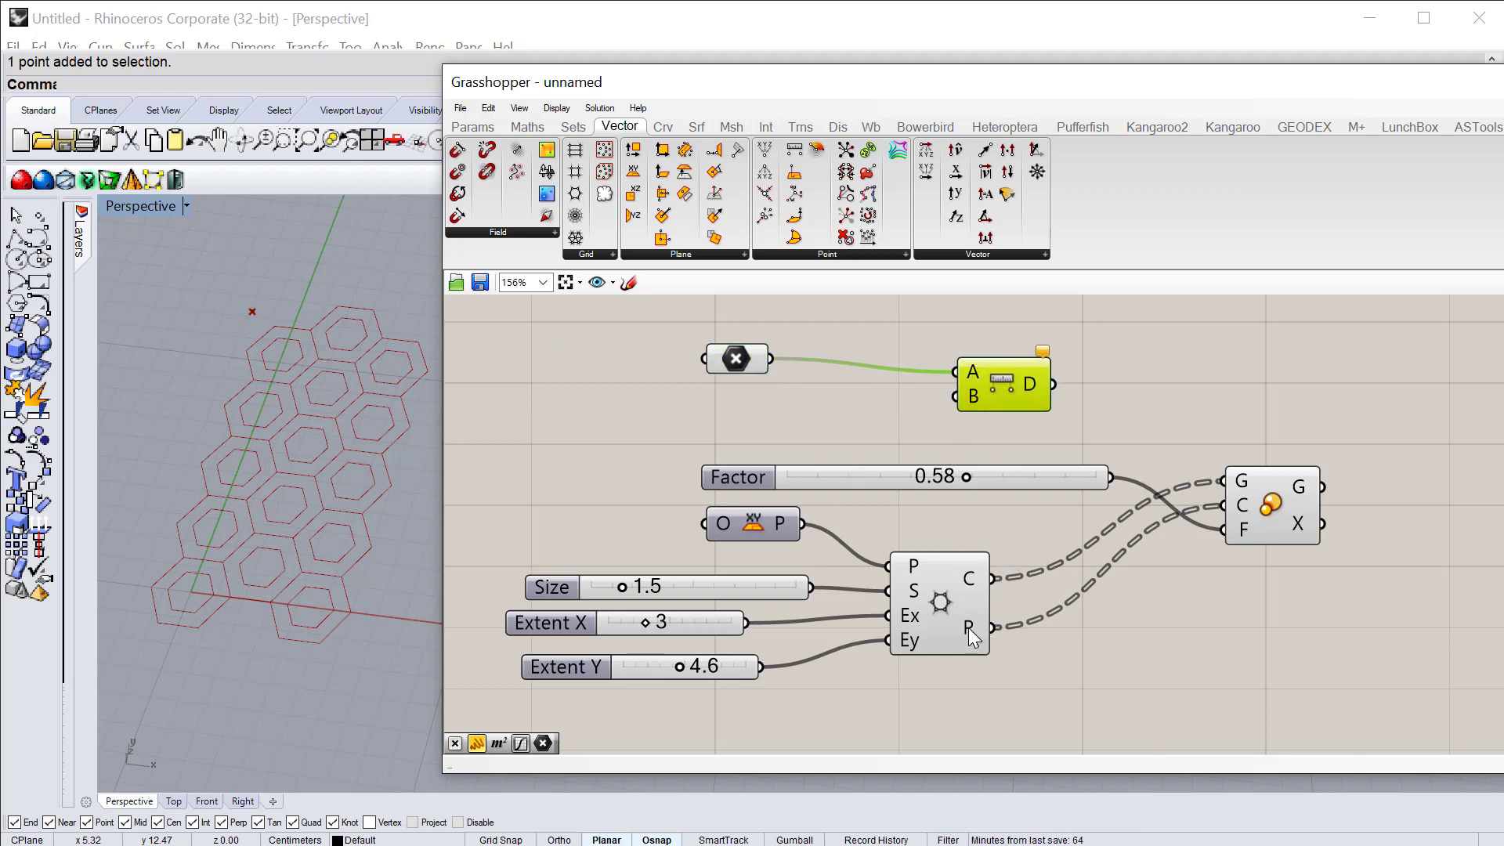
Step: Connect the hexagonal grid's center points (P) to the Distance component's B input and inspect the component's inputs and outputs
mouse_move(968, 628)
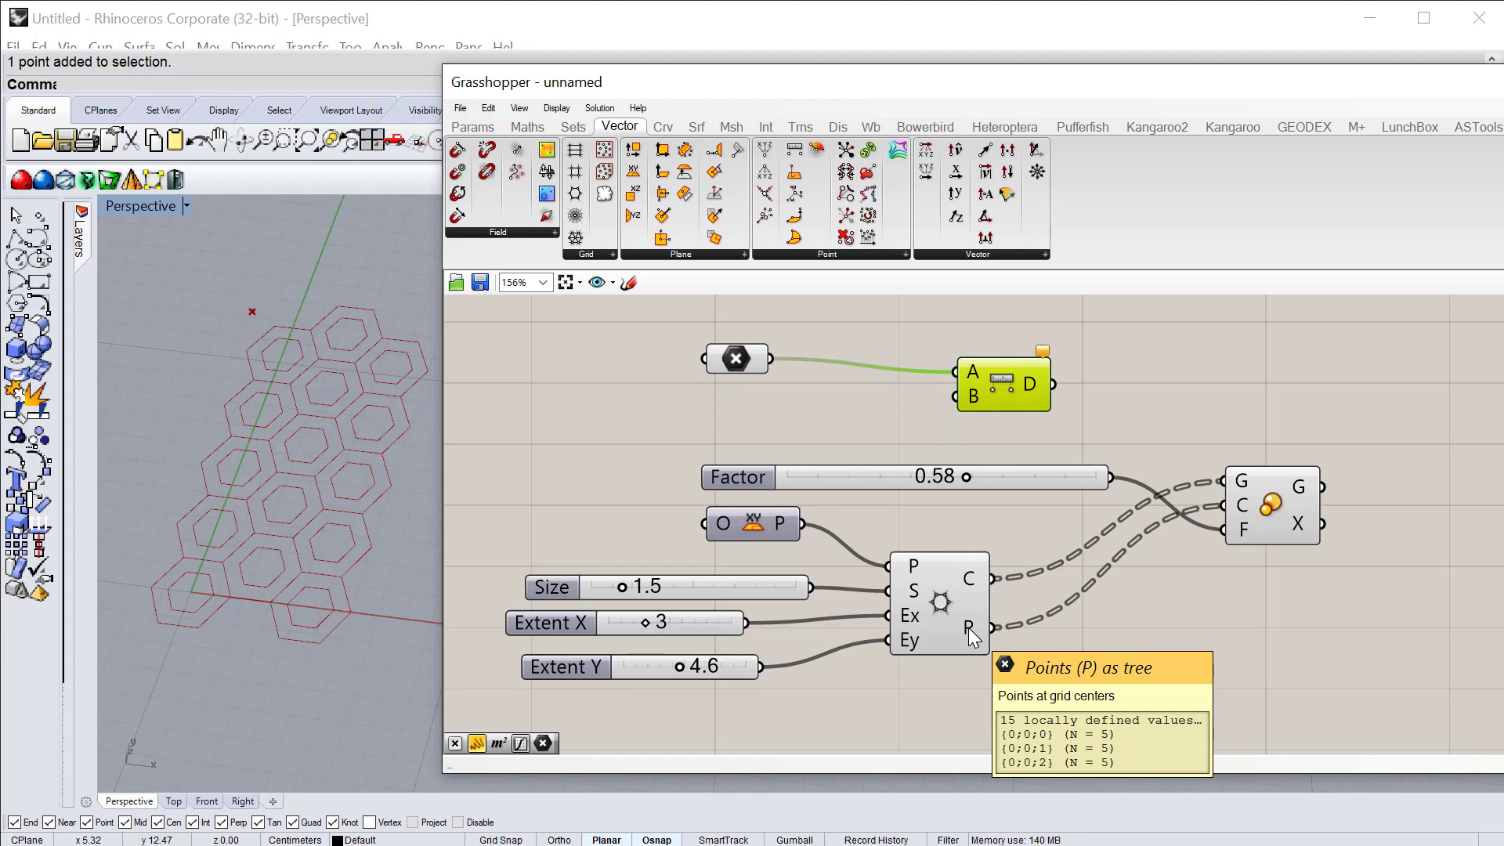
left_click_drag(992, 628, 956, 407)
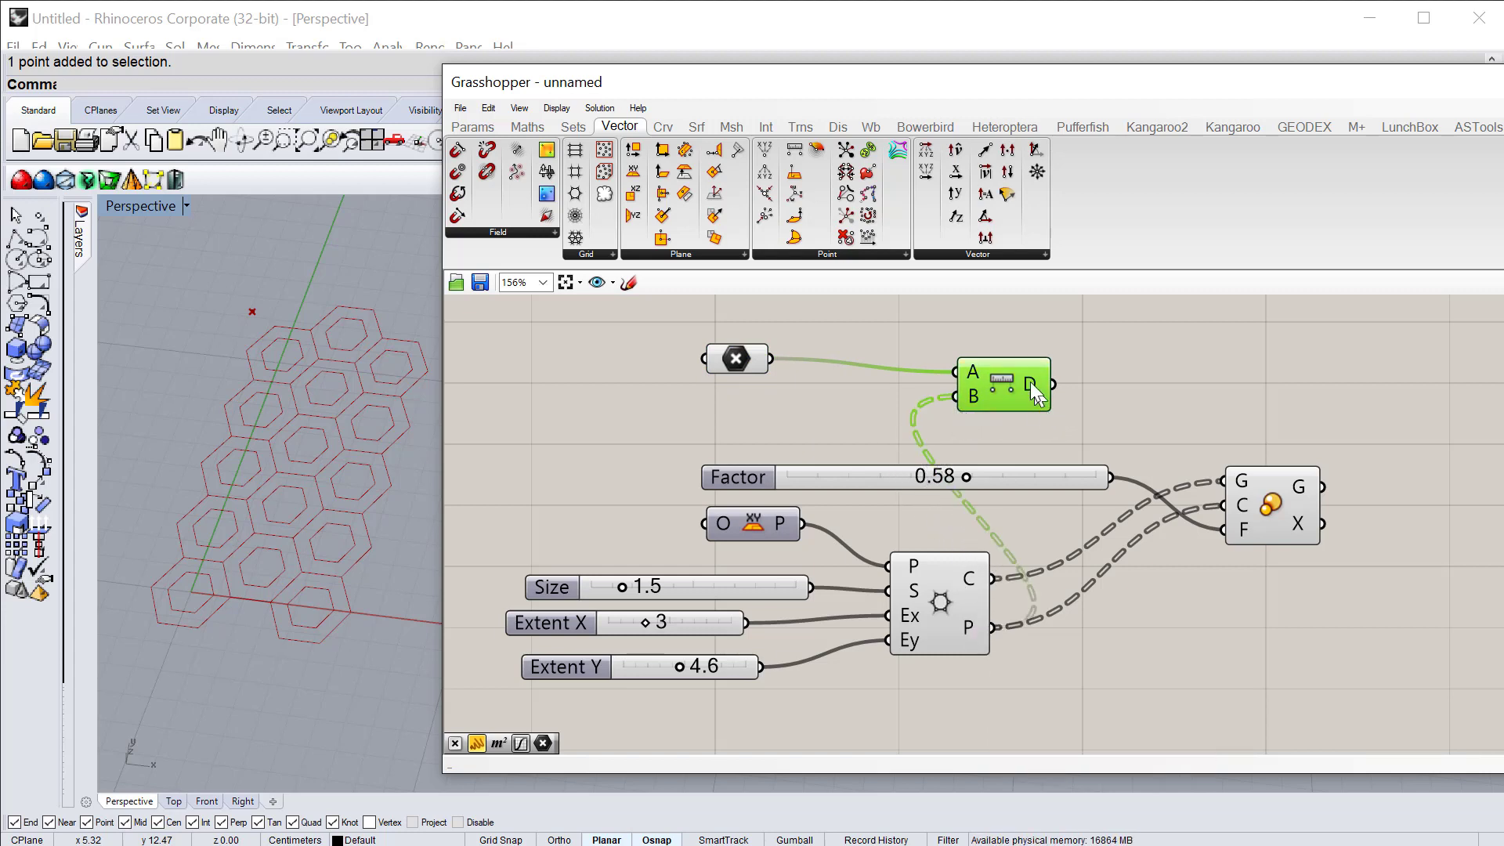
mouse_move(1029, 379)
mouse_move(975, 397)
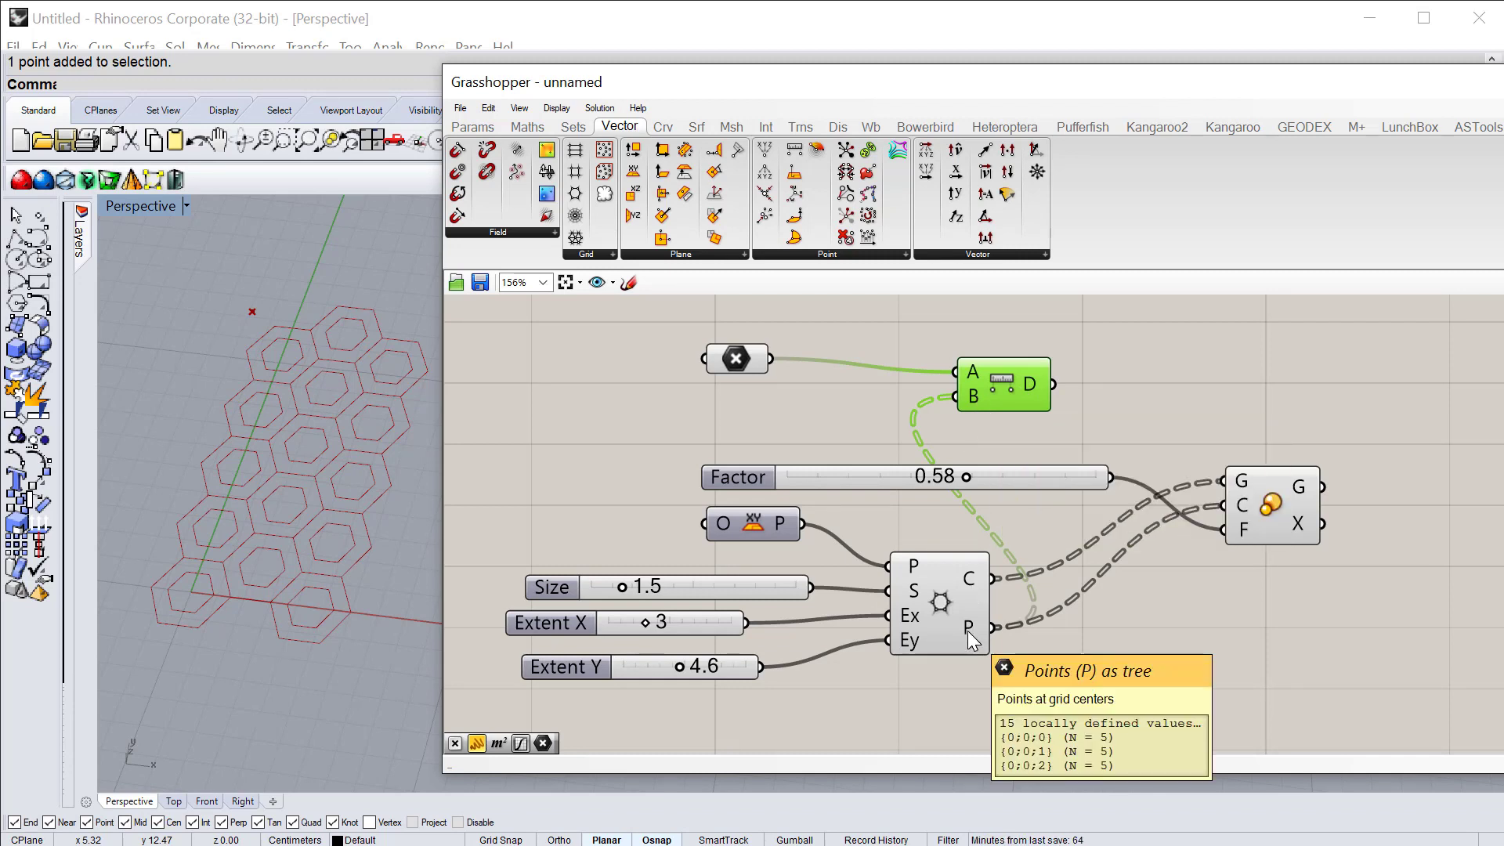
mouse_move(719, 355)
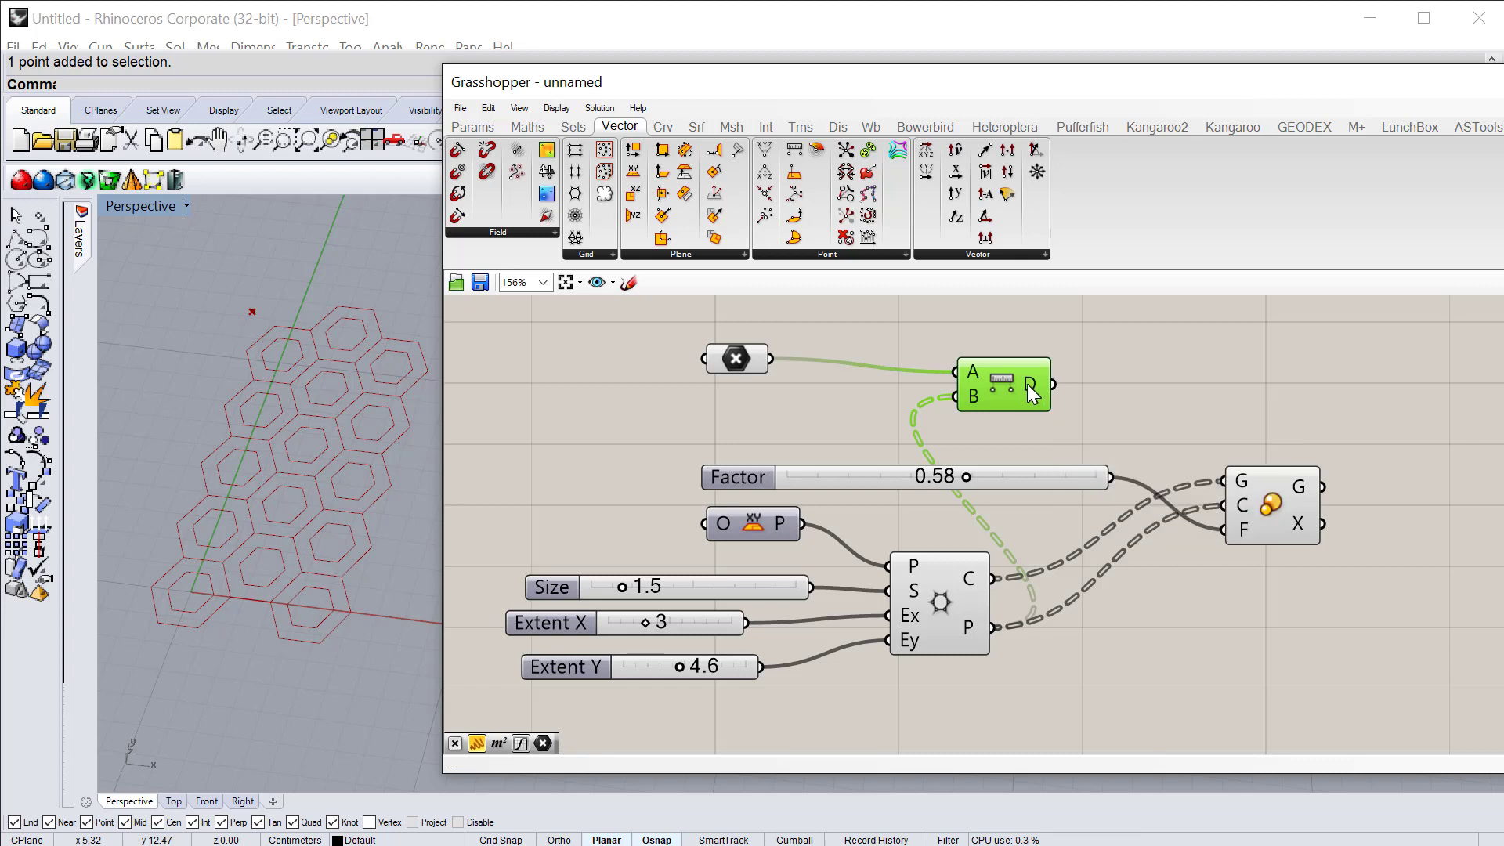
Step: Examine the Distance output for every grid cell in a temporary Panel, and delete the Panel
left_click(1132, 389)
double_click(1133, 390)
type("panel")
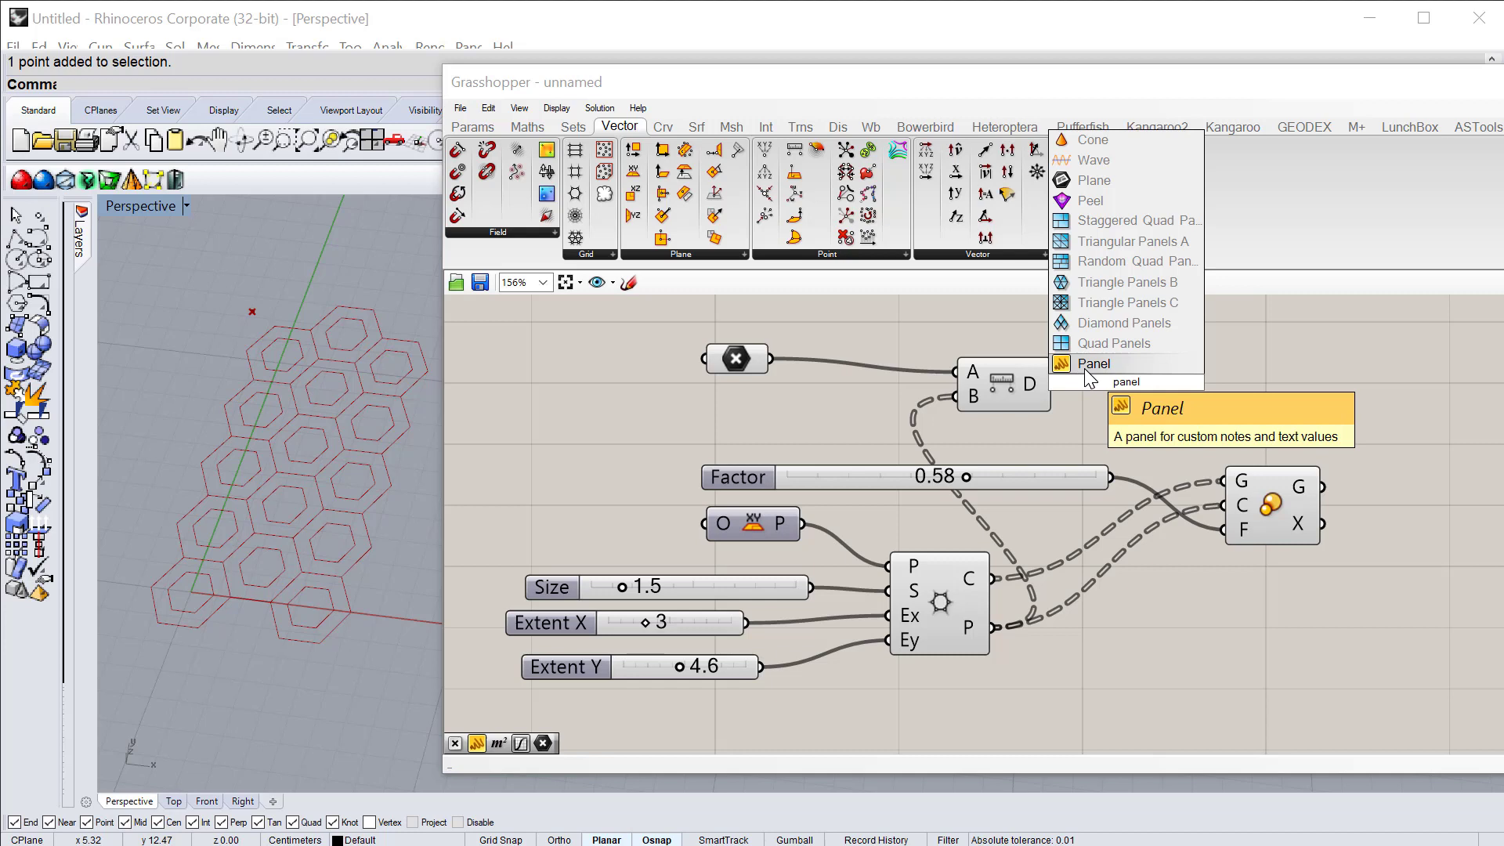
left_click(1089, 363)
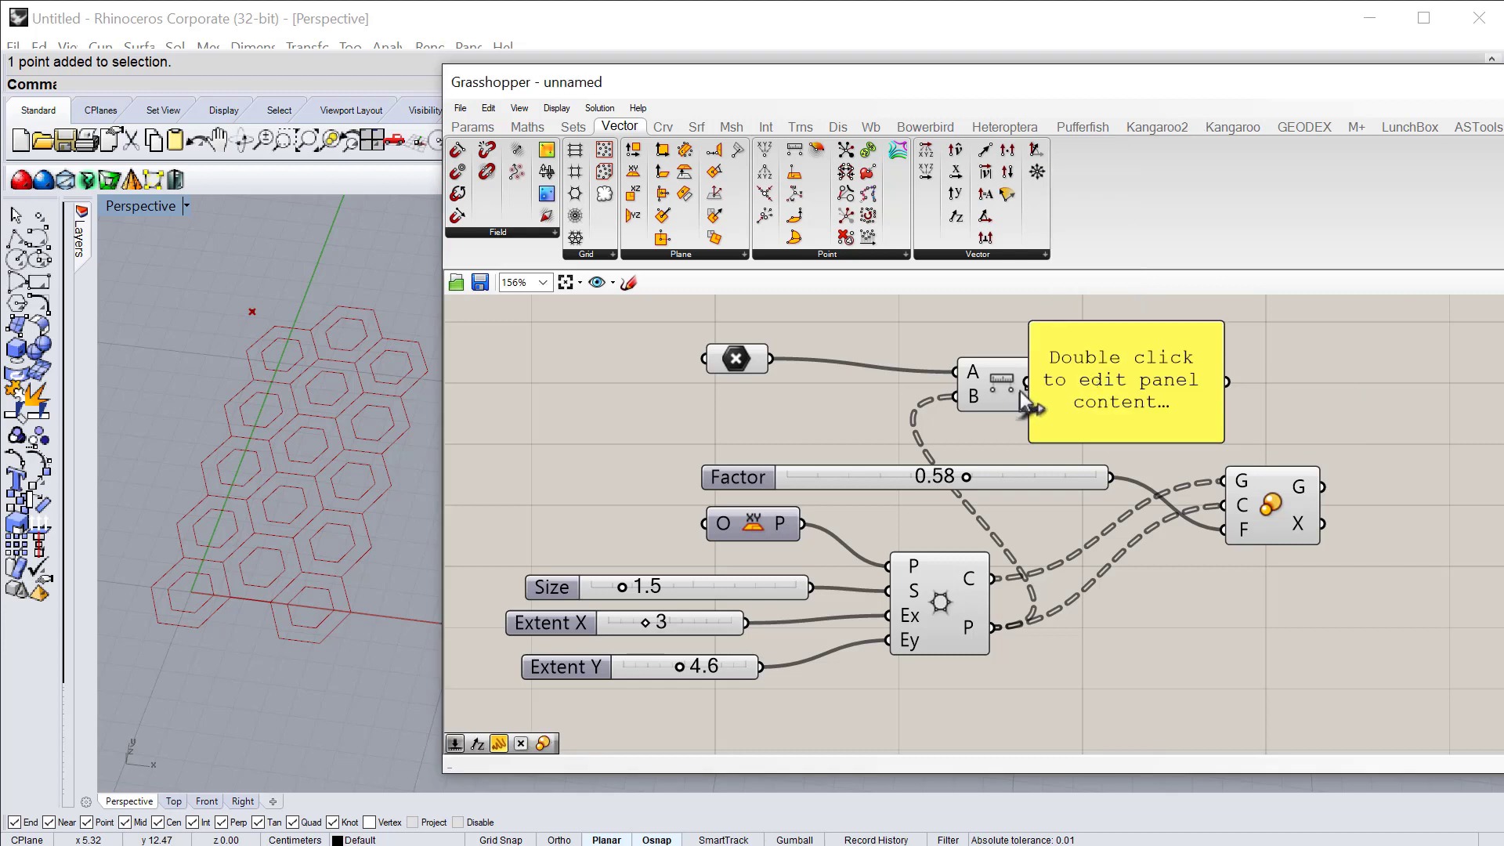
left_click_drag(1090, 427, 1186, 708)
left_click(1163, 445)
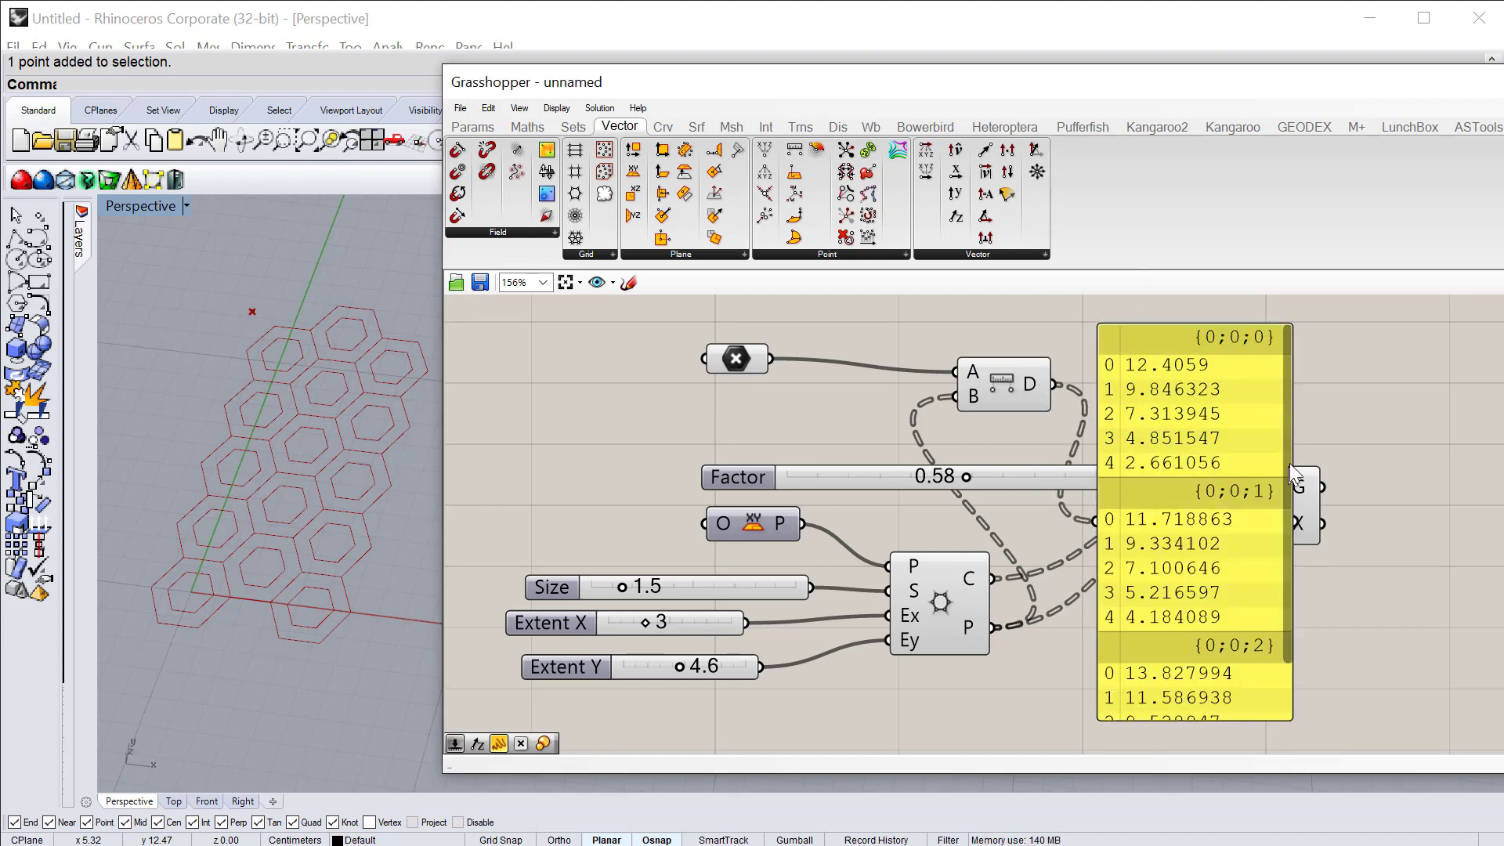
mouse_move(1290, 450)
left_mouse_down()
mouse_move(1288, 503)
mouse_move(1299, 430)
left_mouse_up()
left_click(1254, 413)
key("Delete")
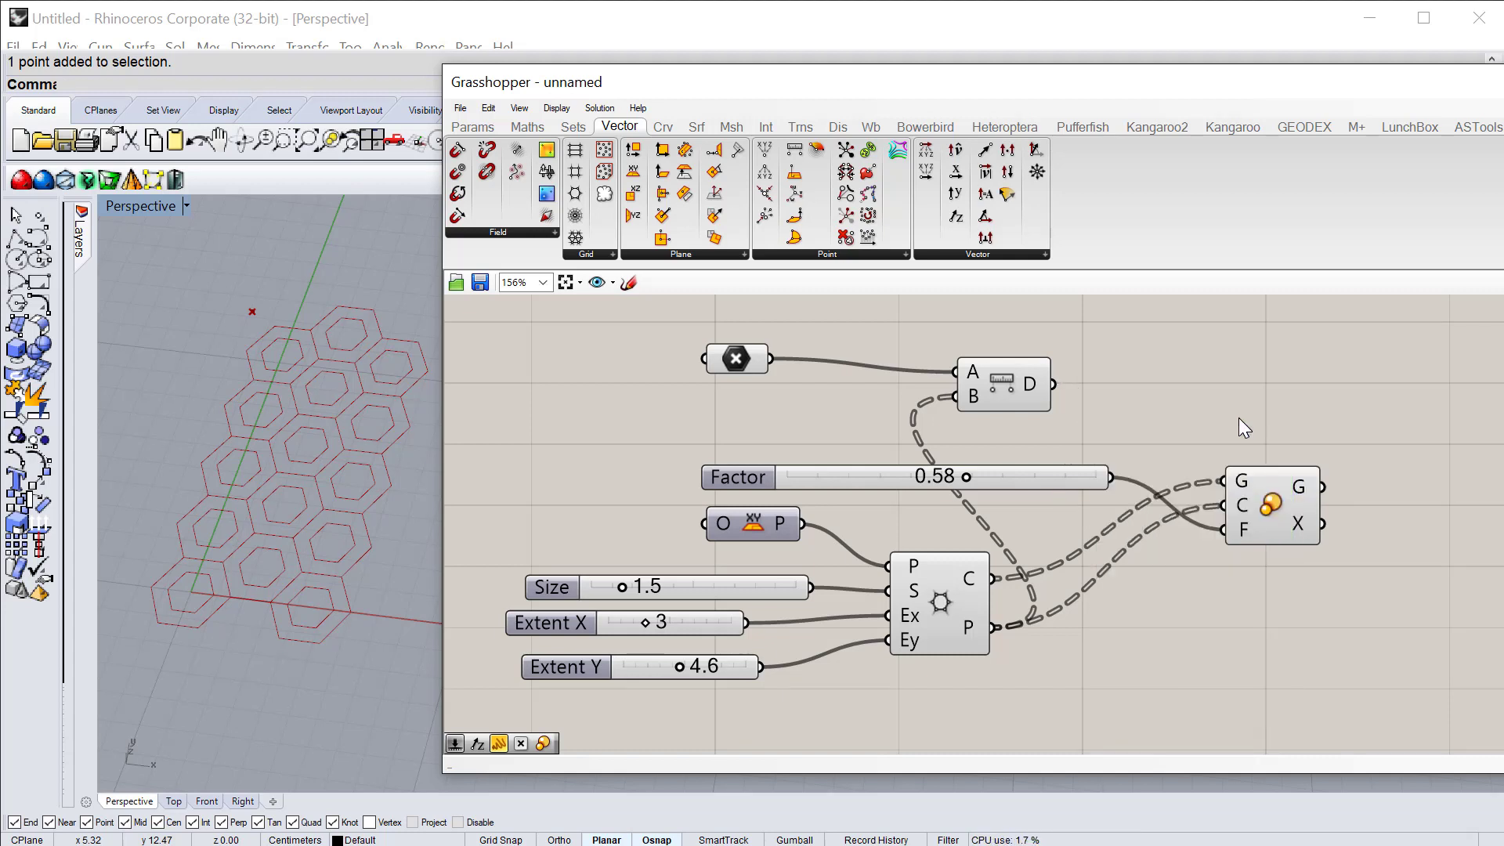
Step: Replace the slider with the Distance output as the Scale component's factor F, and rearrange the components to make room between them
left_click_drag(1277, 501, 1348, 470)
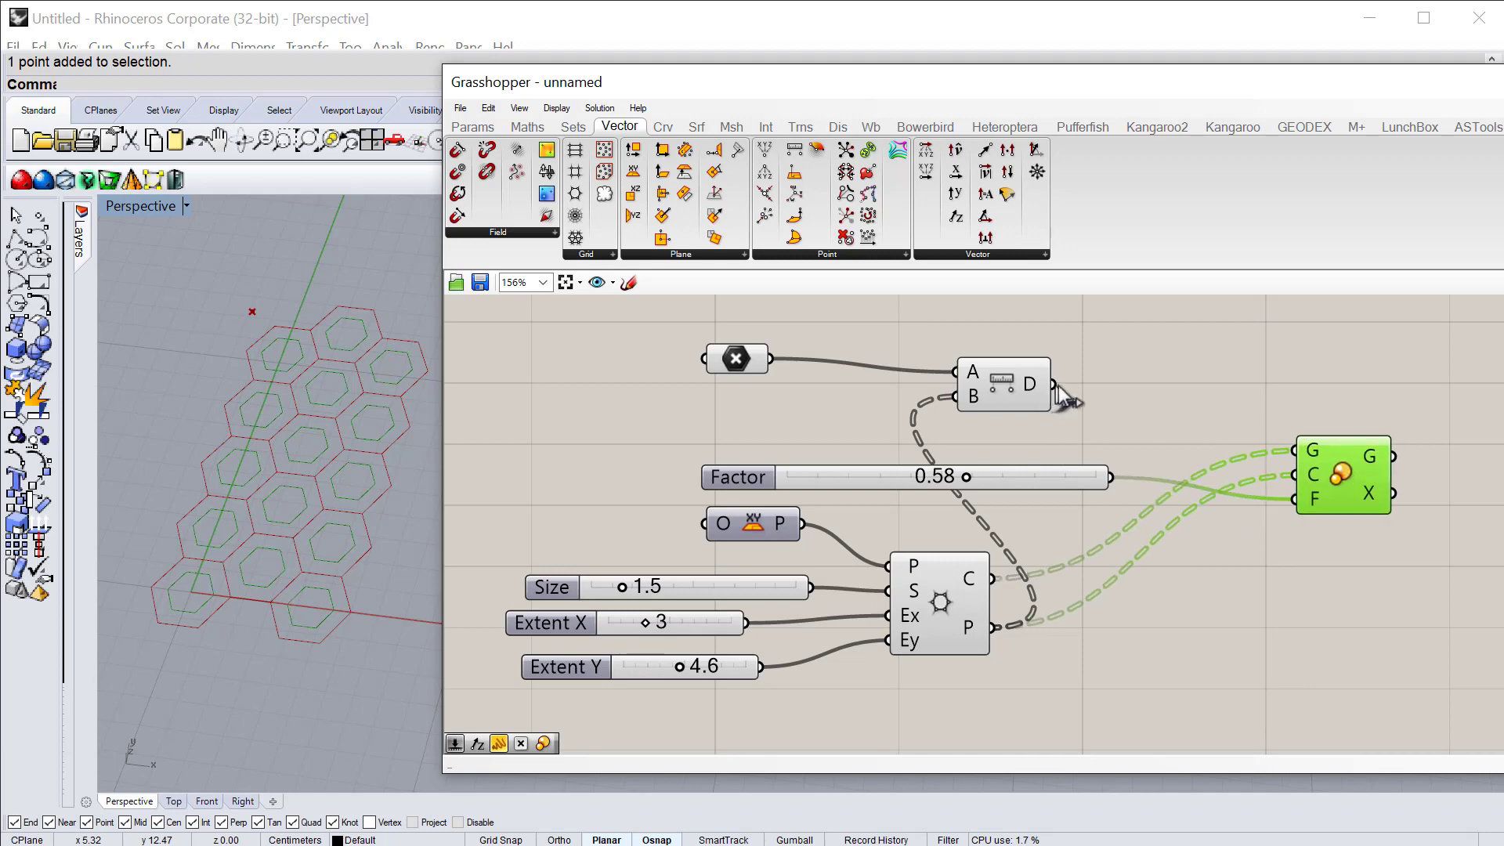
left_click_drag(1059, 386, 1285, 500)
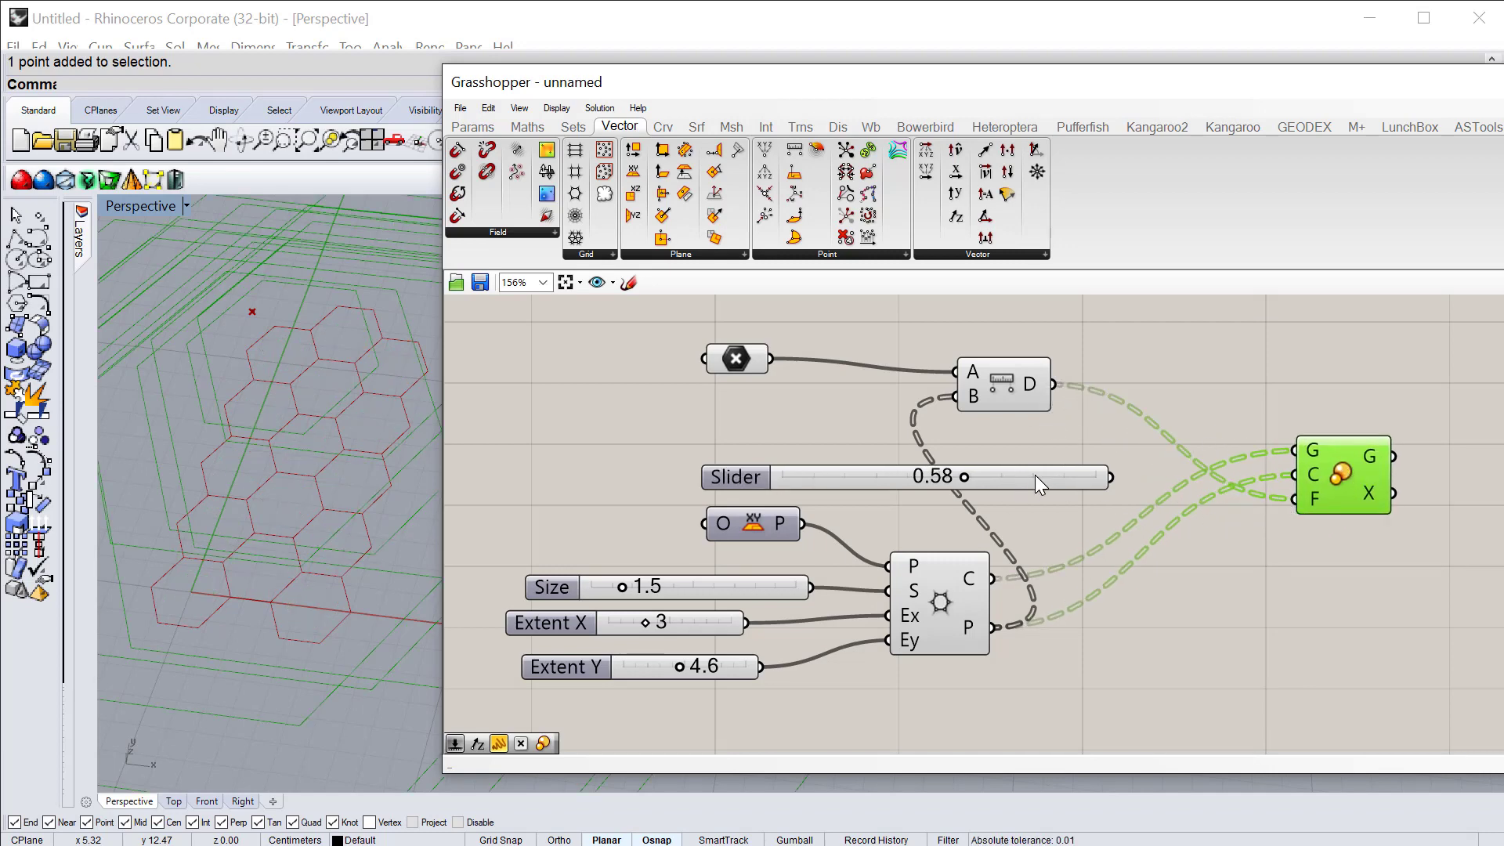
left_click_drag(1035, 474, 961, 445)
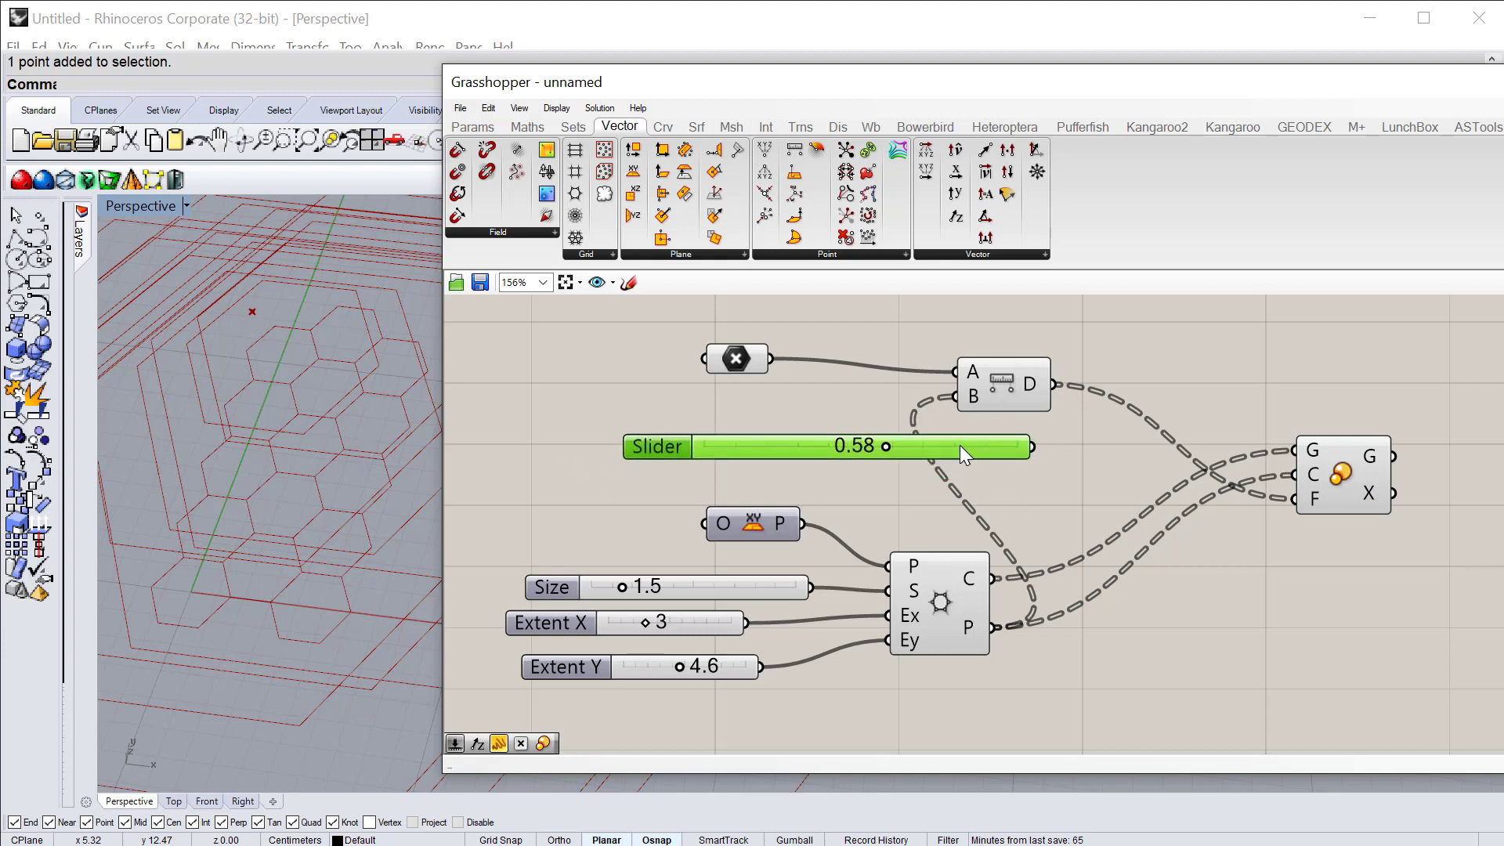
left_click_drag(1008, 397, 993, 382)
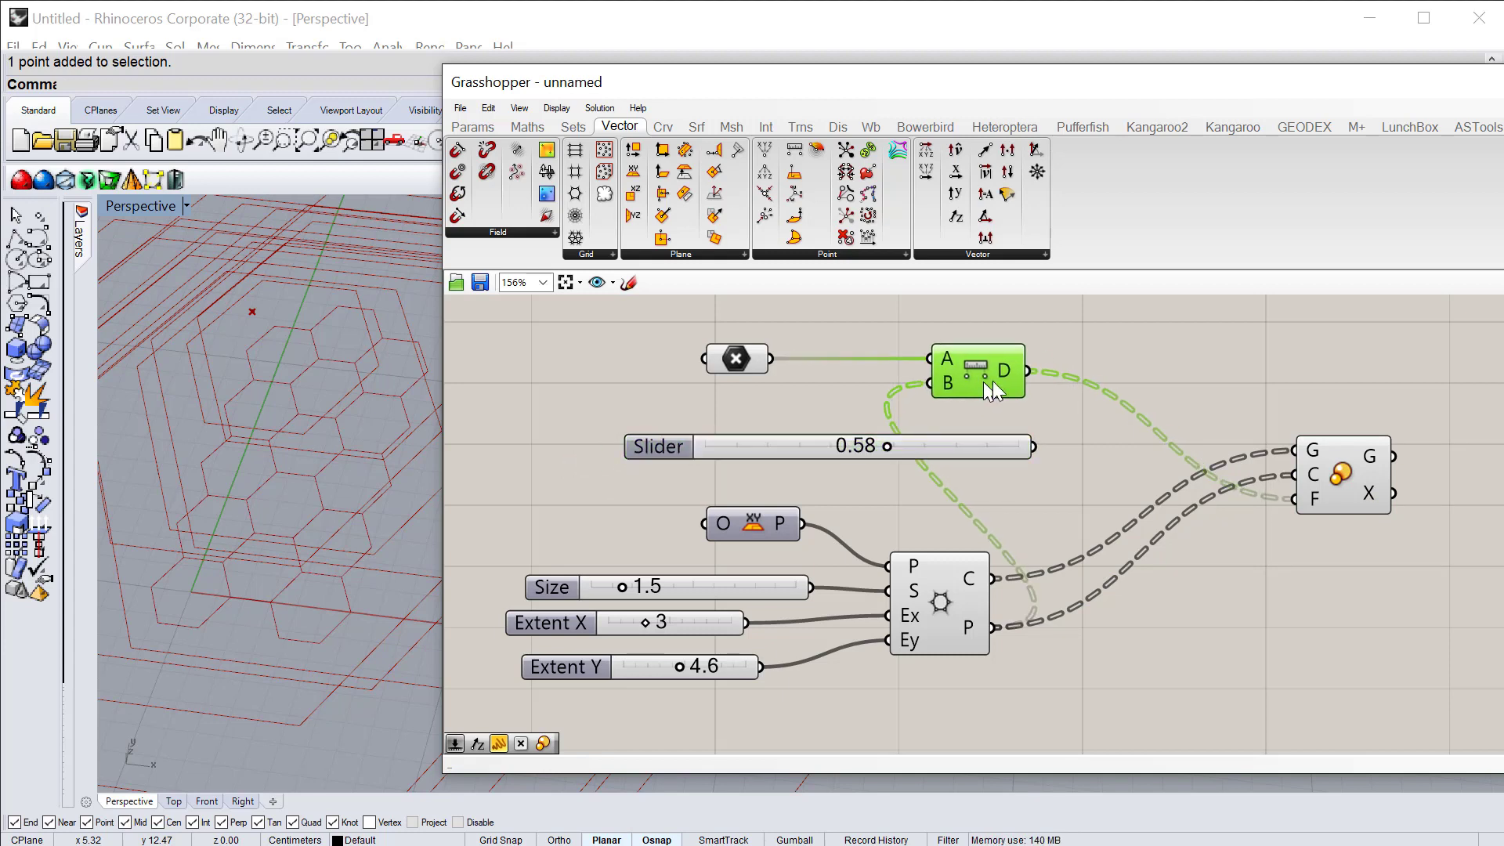
Step: Add a Multiplication component that multiplies the Distance output (A) by the slider (B), and feed its result into Scale's factor F
double_click(1182, 369)
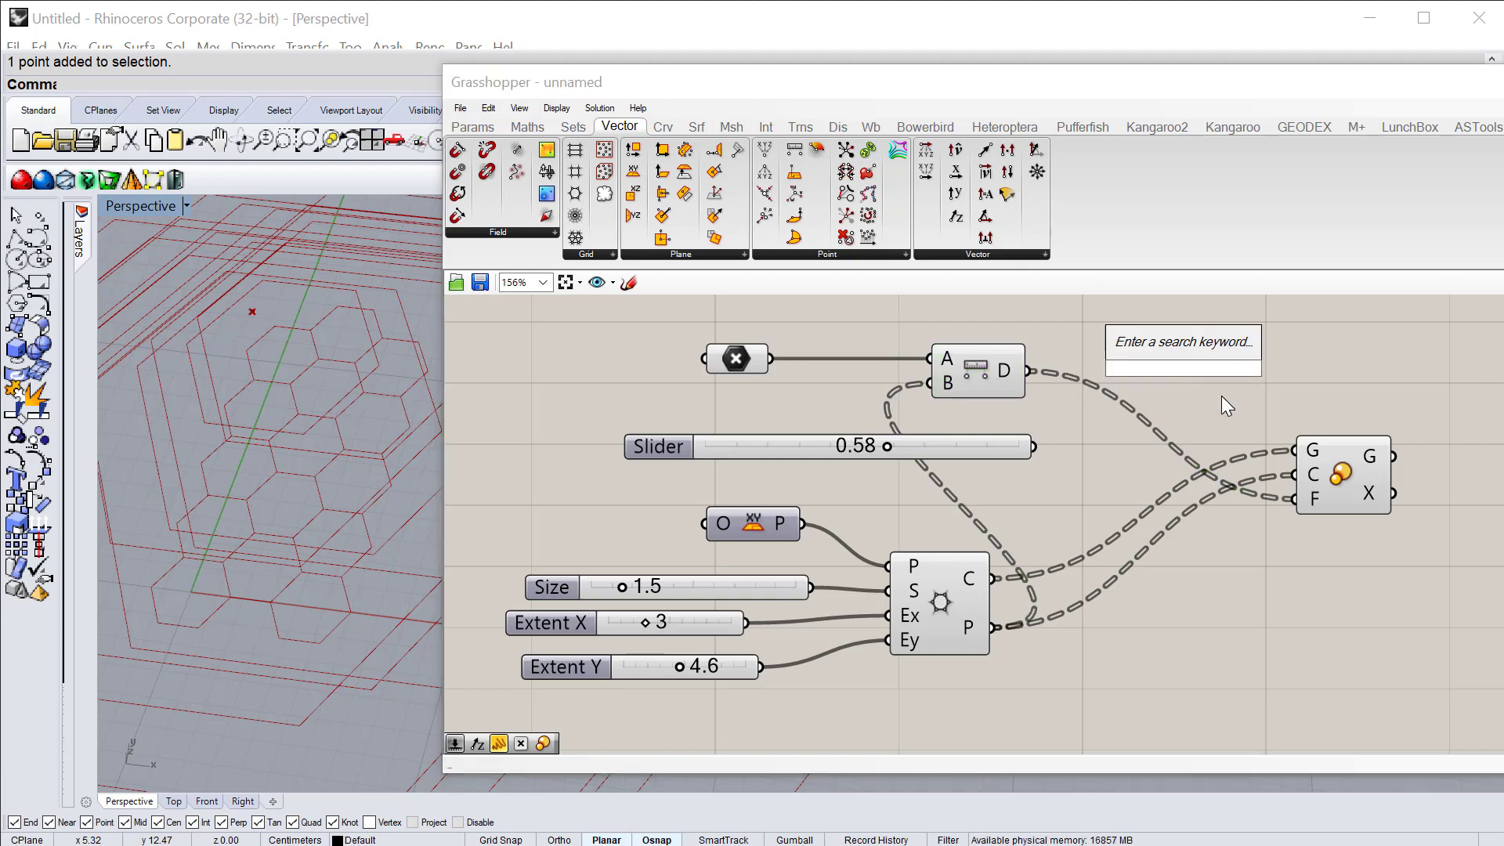
type("multipl")
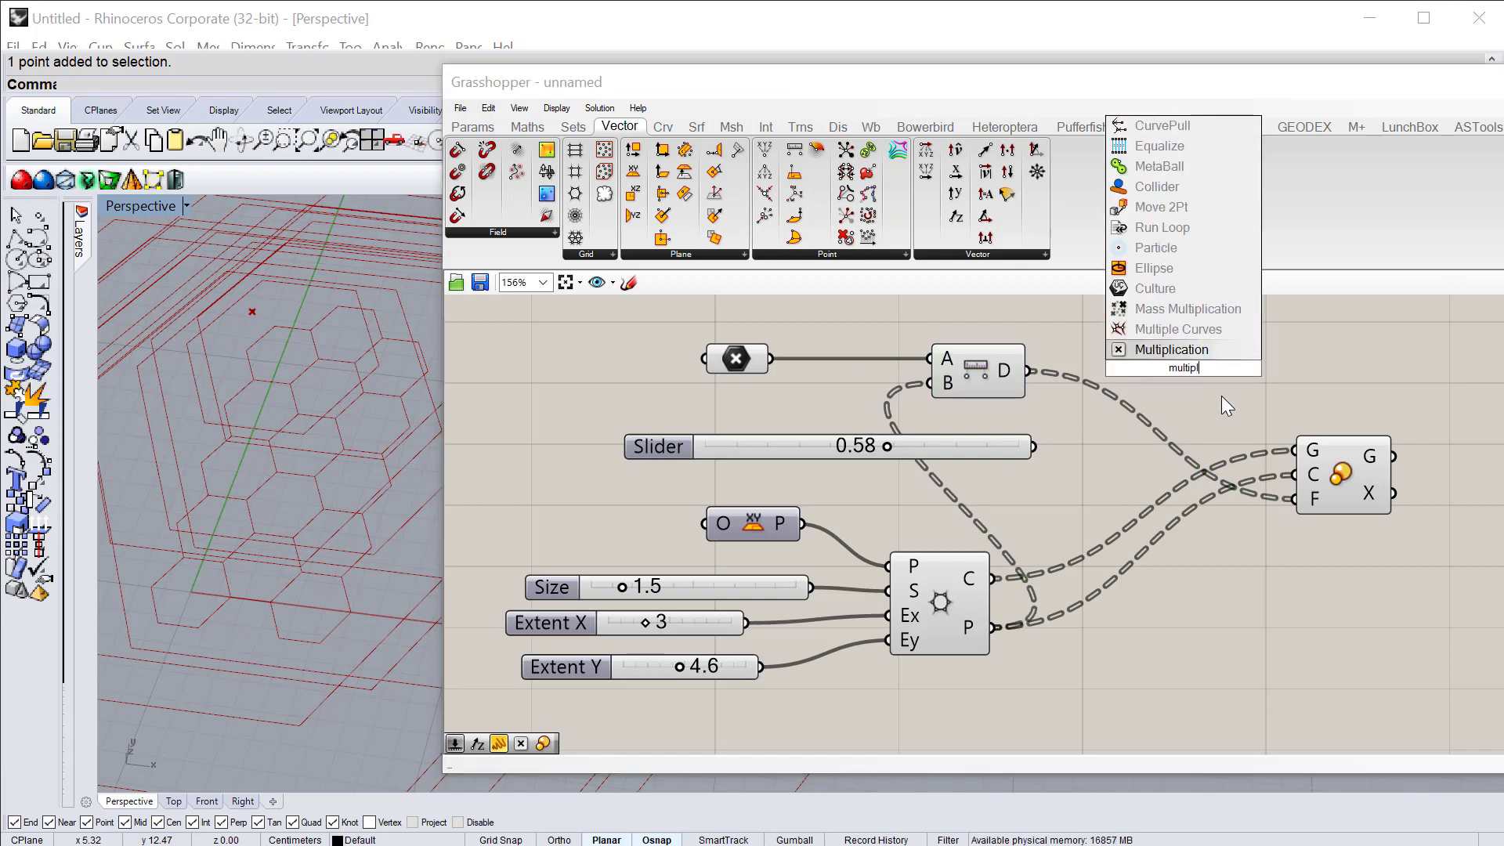
left_click(1167, 349)
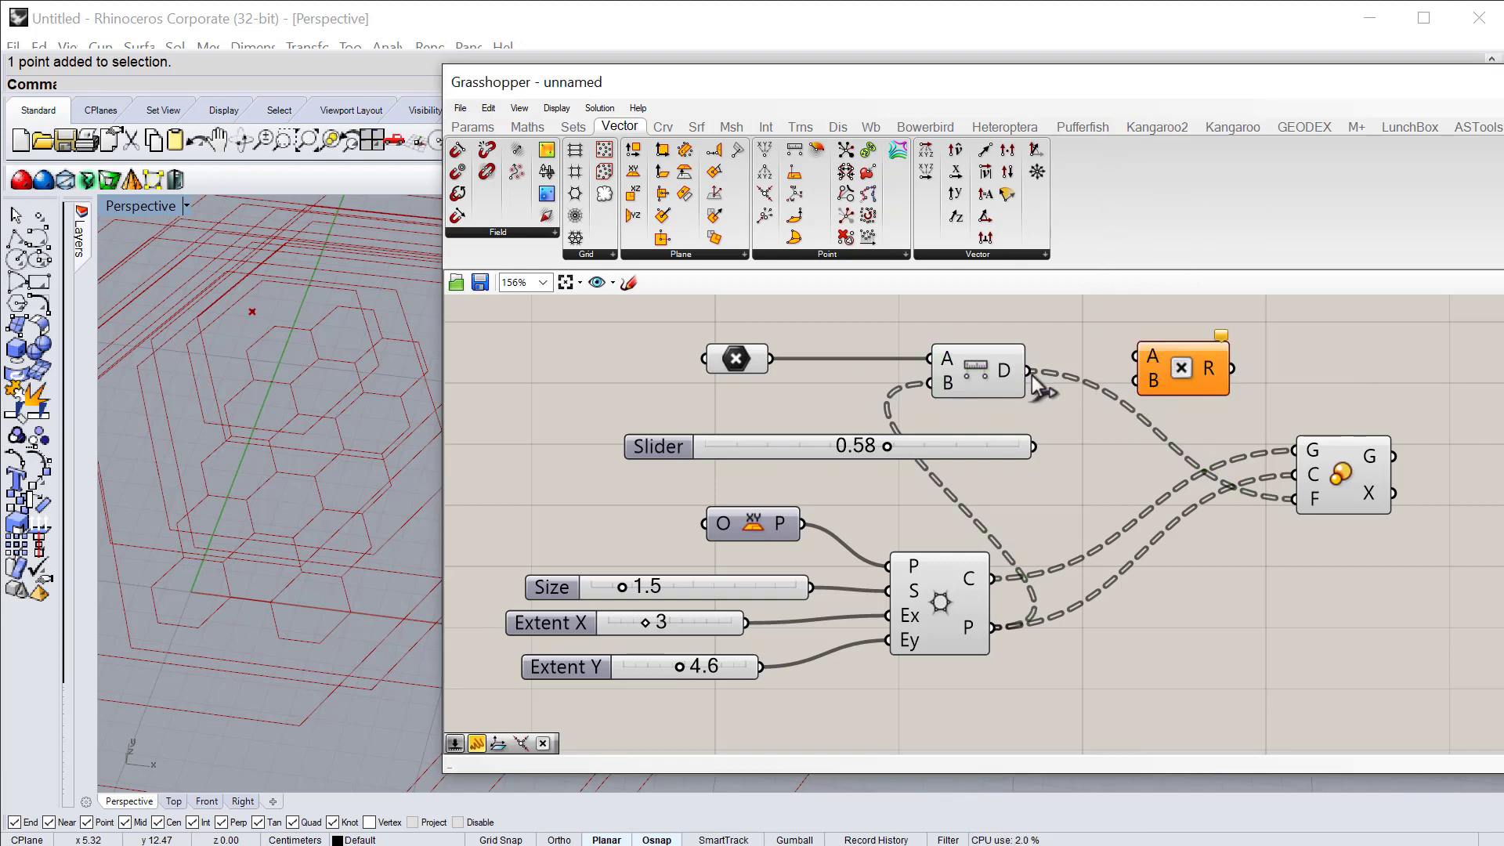
left_click_drag(1031, 379, 1135, 360)
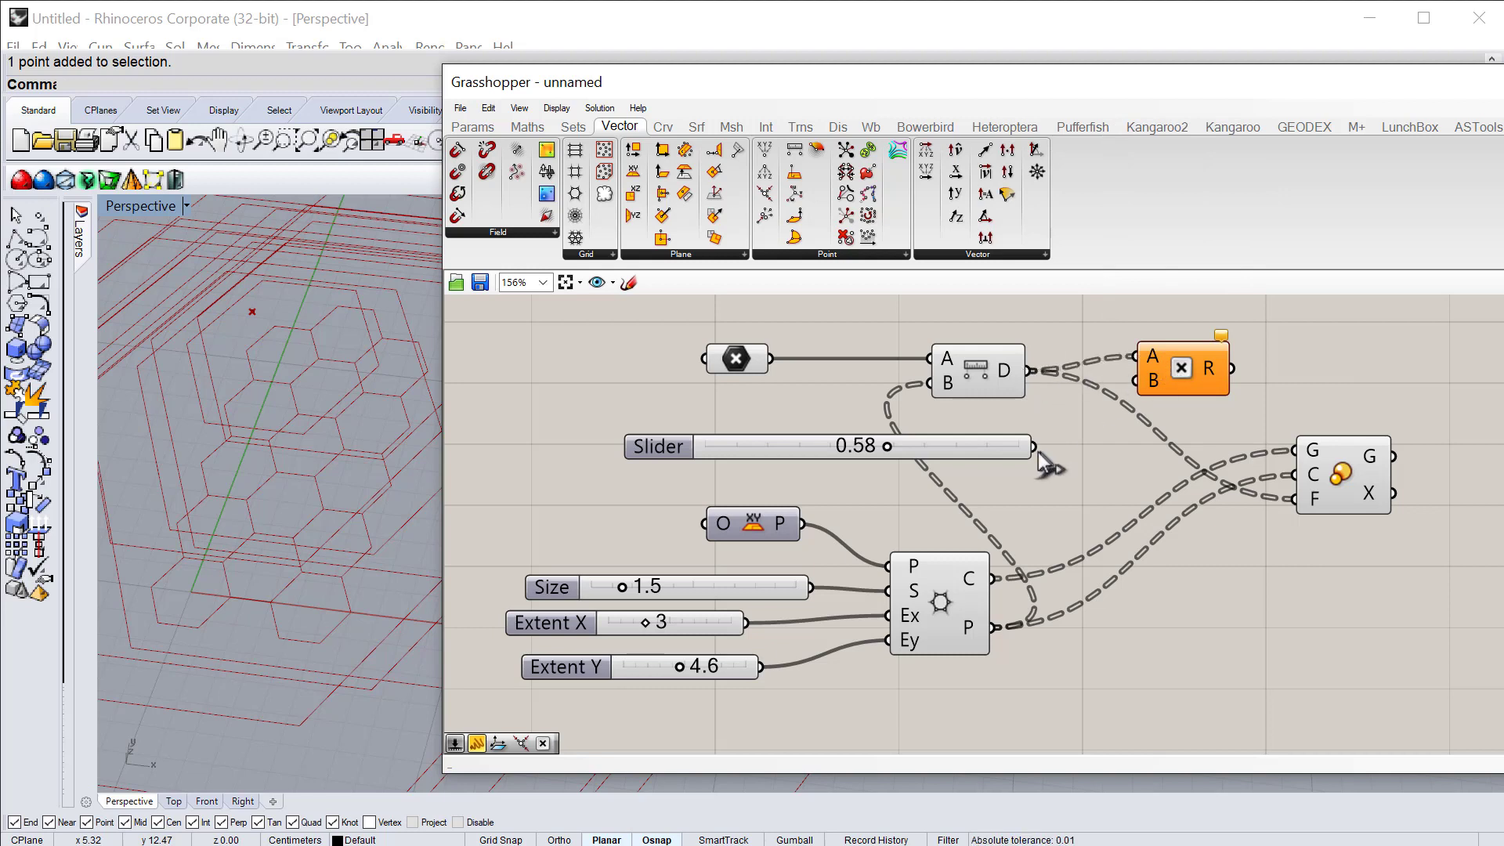
left_click_drag(1034, 447, 1135, 382)
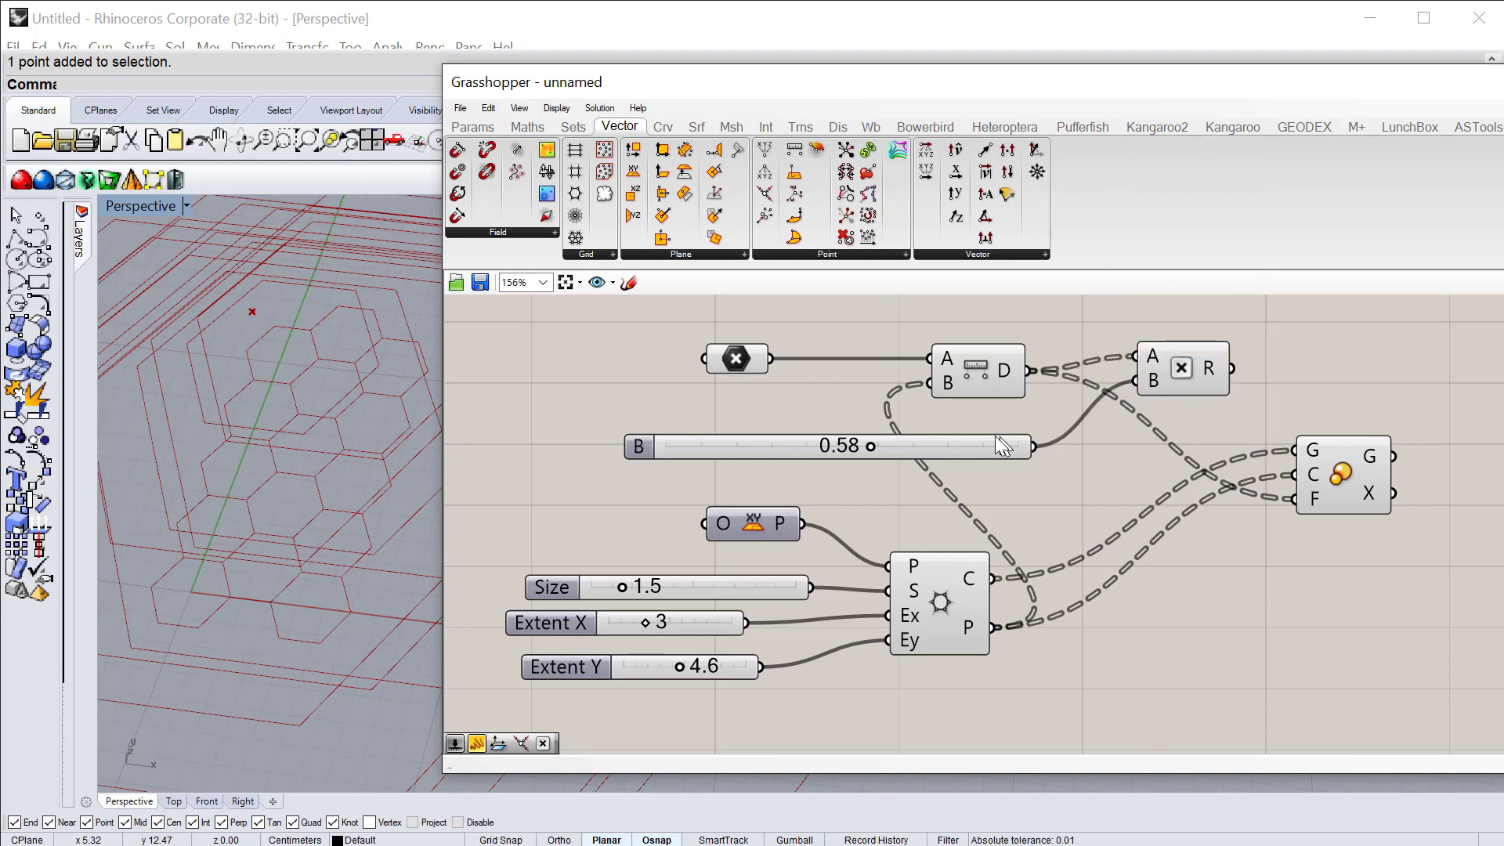
left_click_drag(1232, 368, 1294, 499)
Step: Set the multiplier slider to 0.06 and move the Rhino point from outside the grid to between its interior cells
left_click_drag(870, 447, 687, 467)
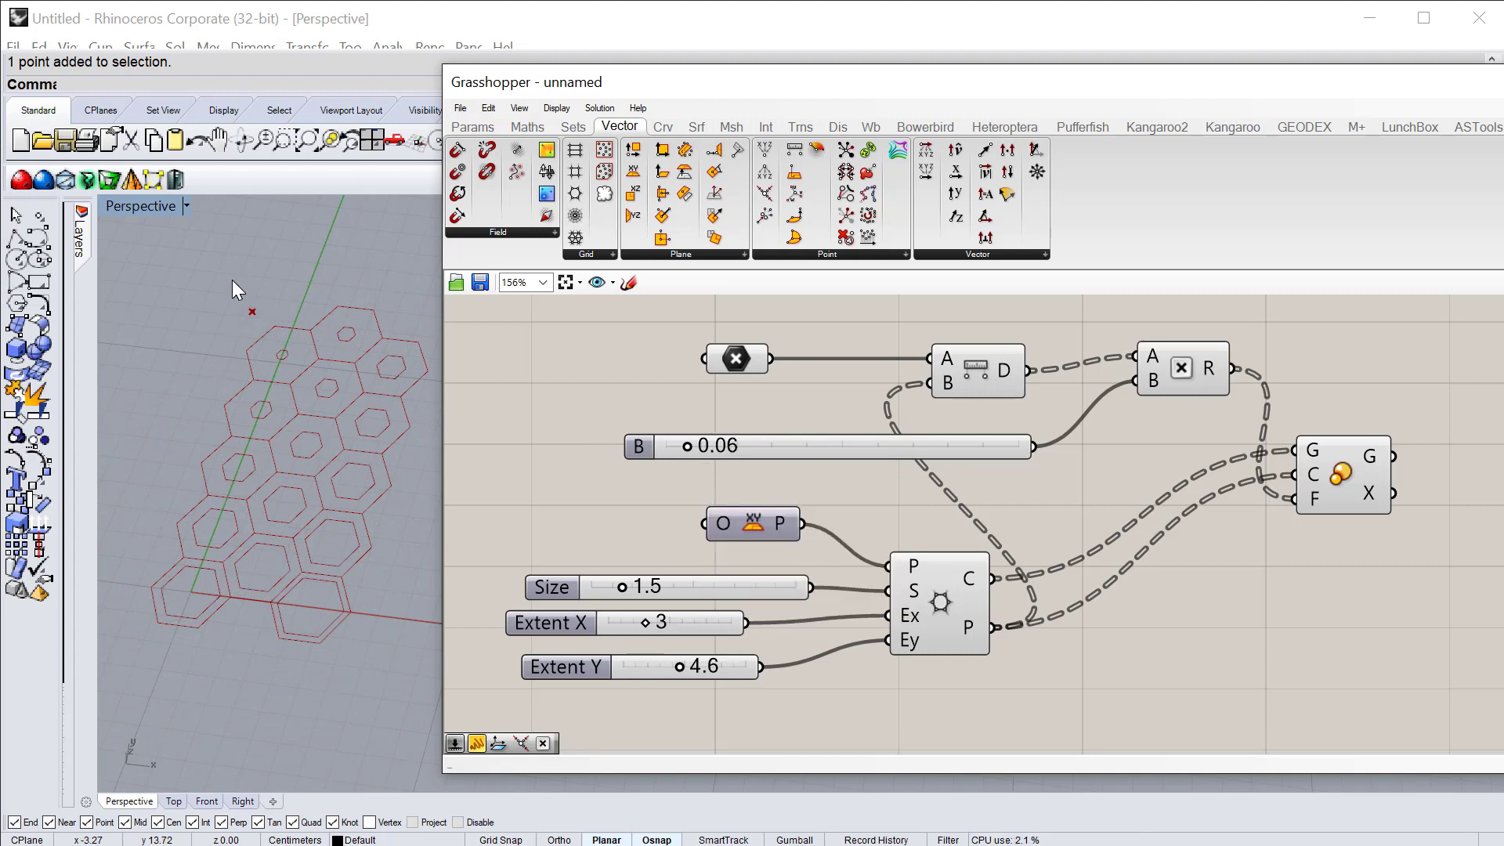
left_click(252, 312)
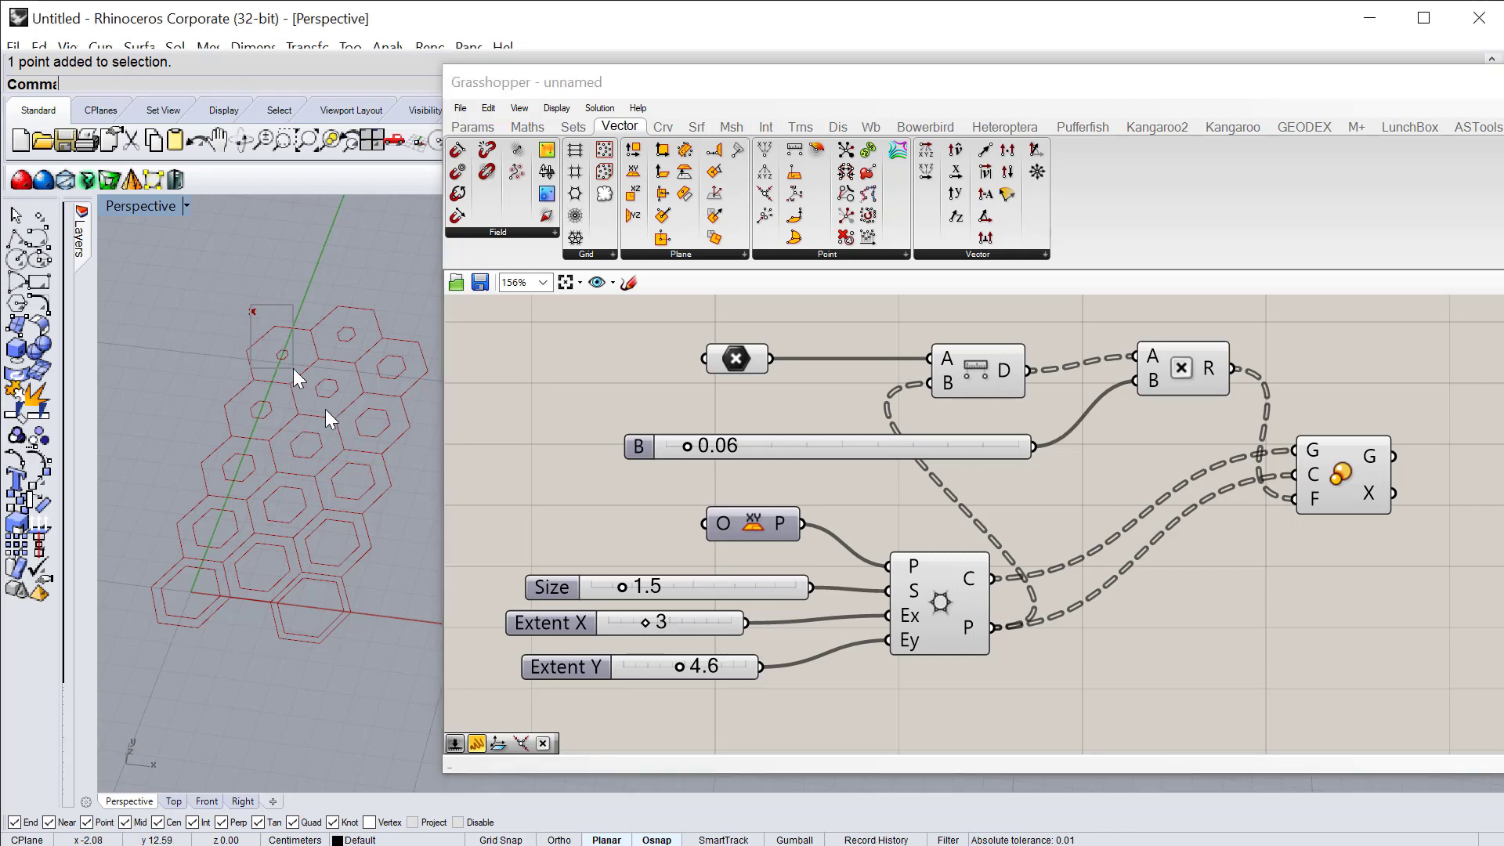
left_click_drag(253, 311, 305, 479)
Step: Set Extent X to 5 and Extent Y to 4.8, and shift the Grasshopper window aside to uncover more of the viewport
right_click_drag(528, 500, 590, 456)
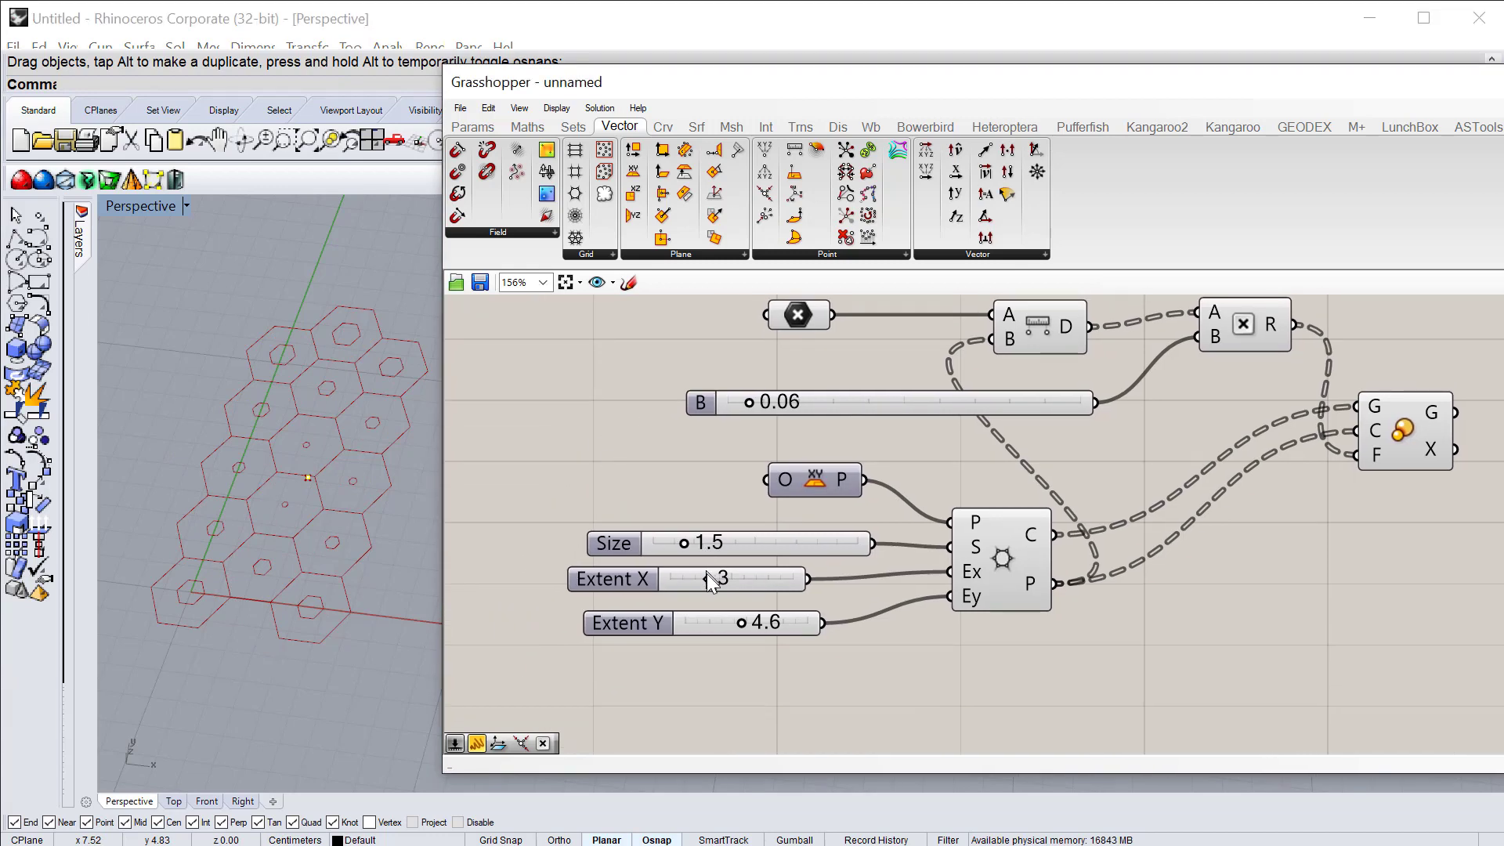
left_click_drag(707, 578, 720, 578)
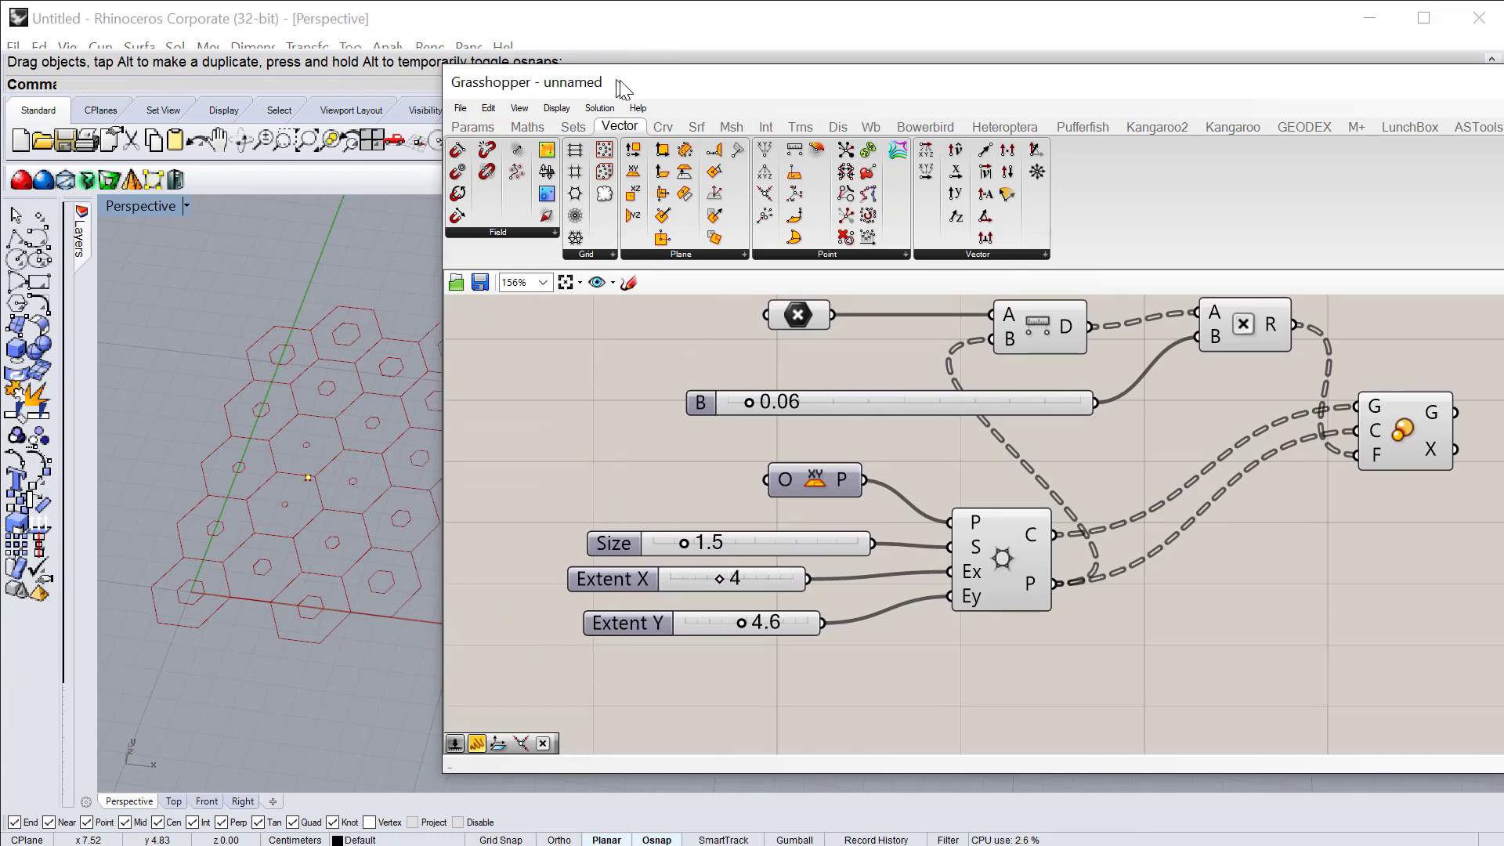
left_click_drag(623, 88, 718, 98)
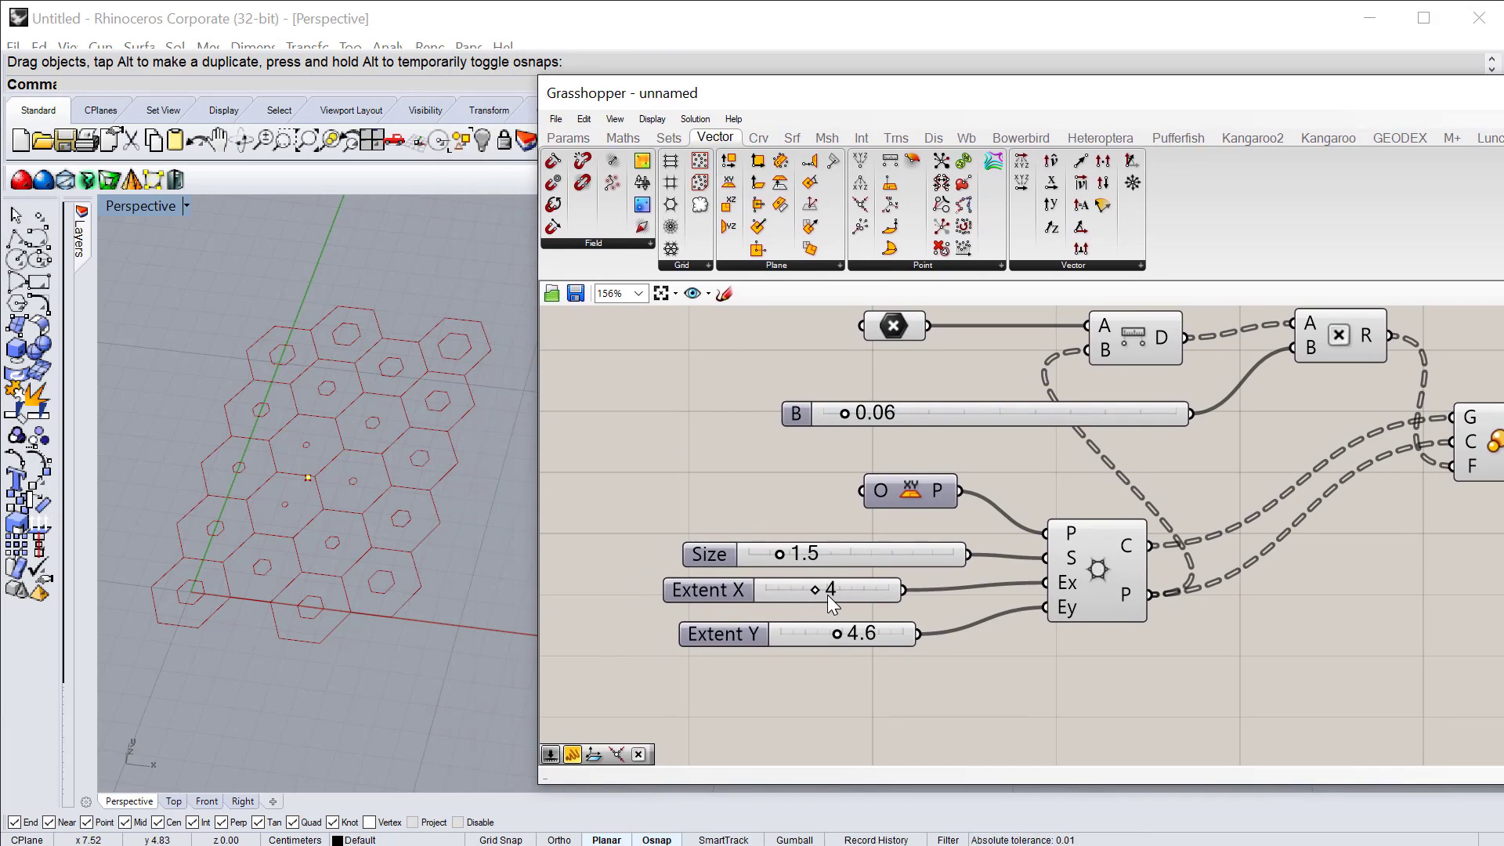
left_click_drag(815, 590, 840, 633)
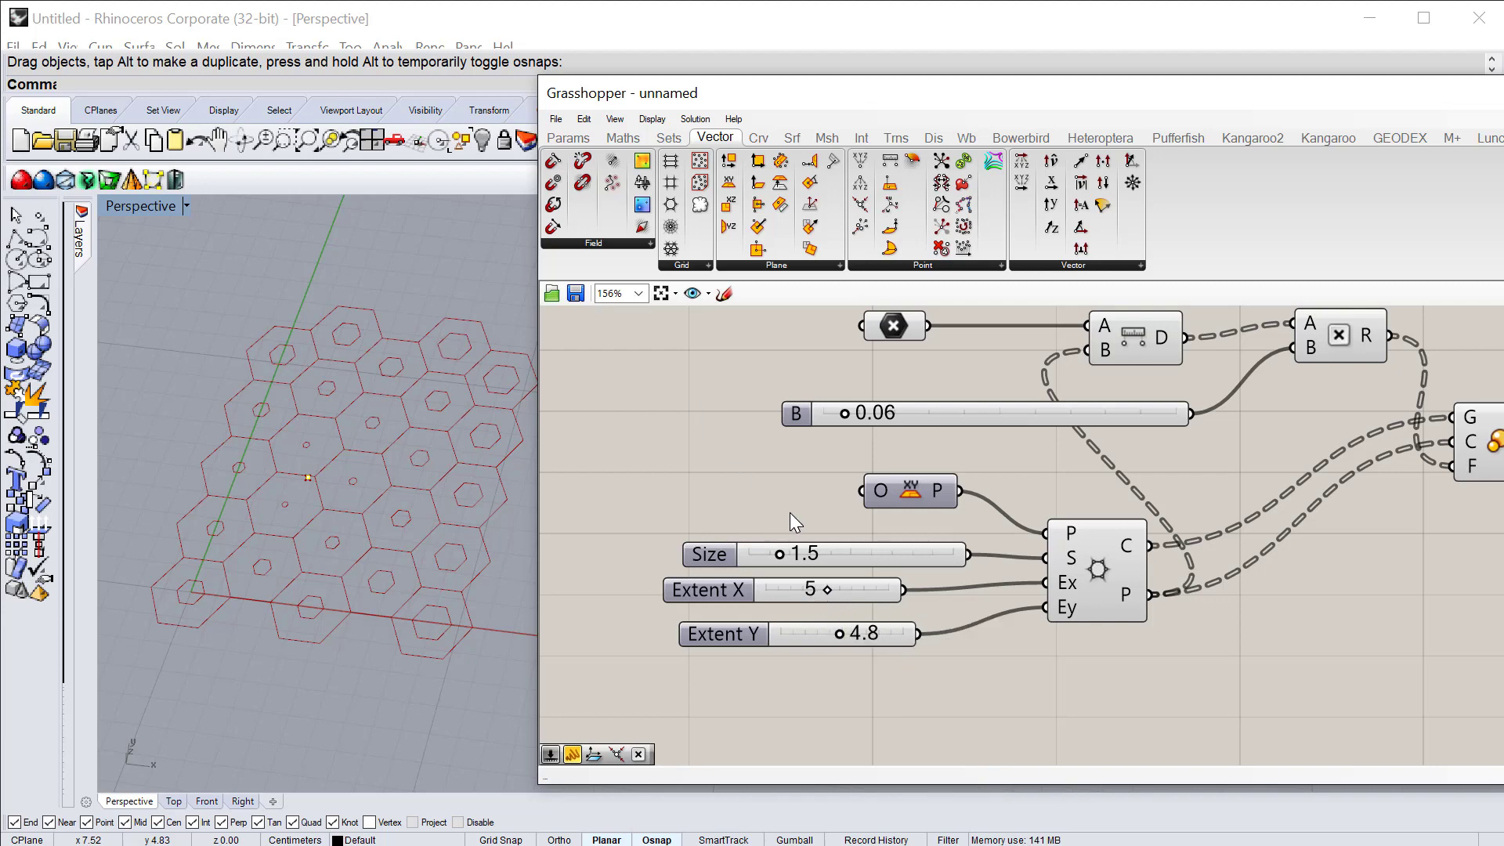
Step: Move the Rhino point to another spot inside the enlarged hexagonal grid and check how the inner hexagons scale around it
left_click(308, 478)
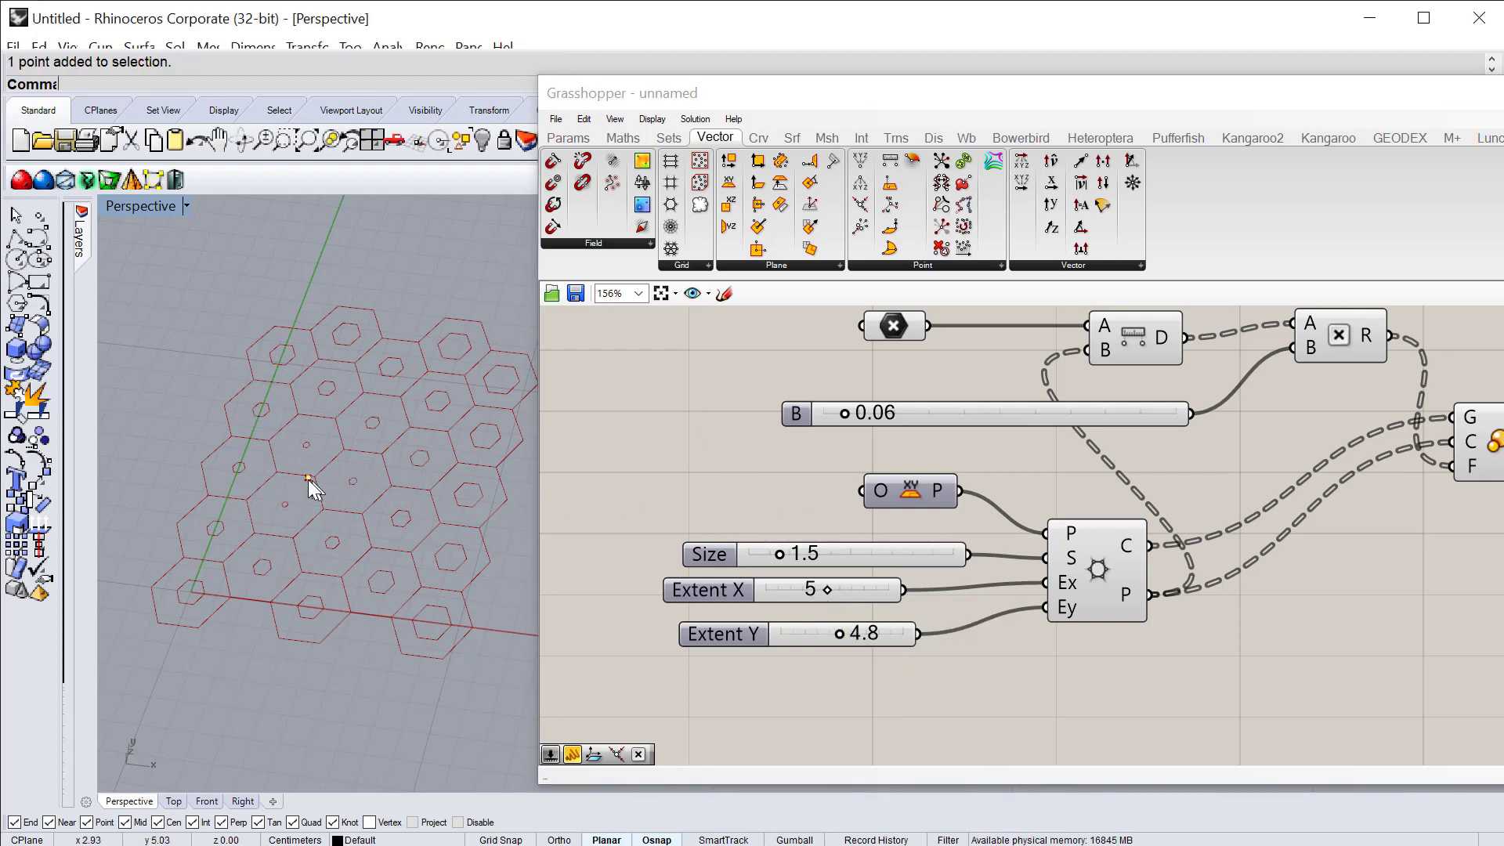
left_click_drag(310, 482, 360, 541)
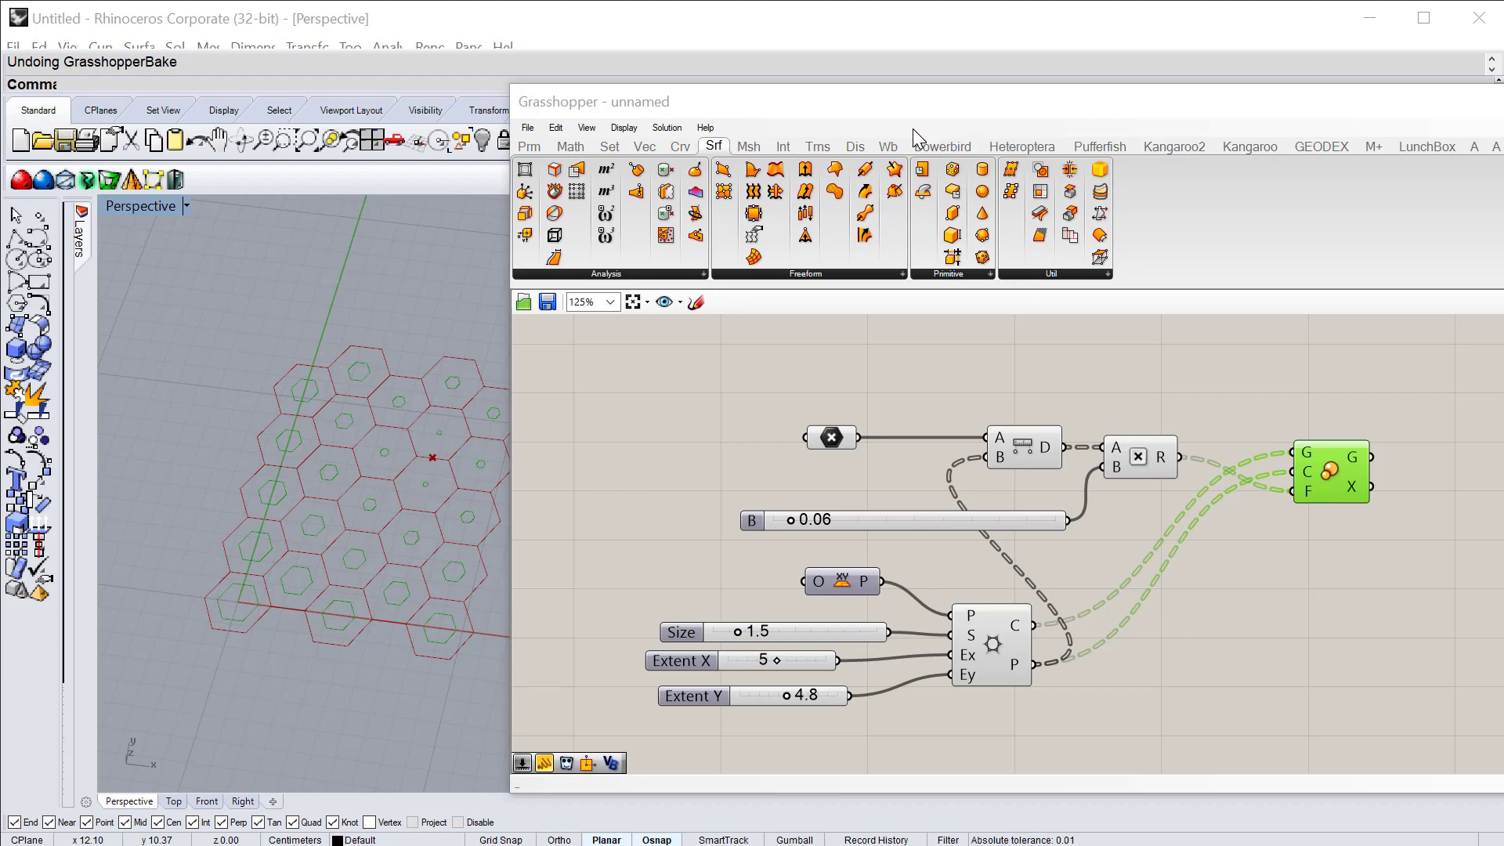
right_click_drag(440, 340, 394, 335, "shift")
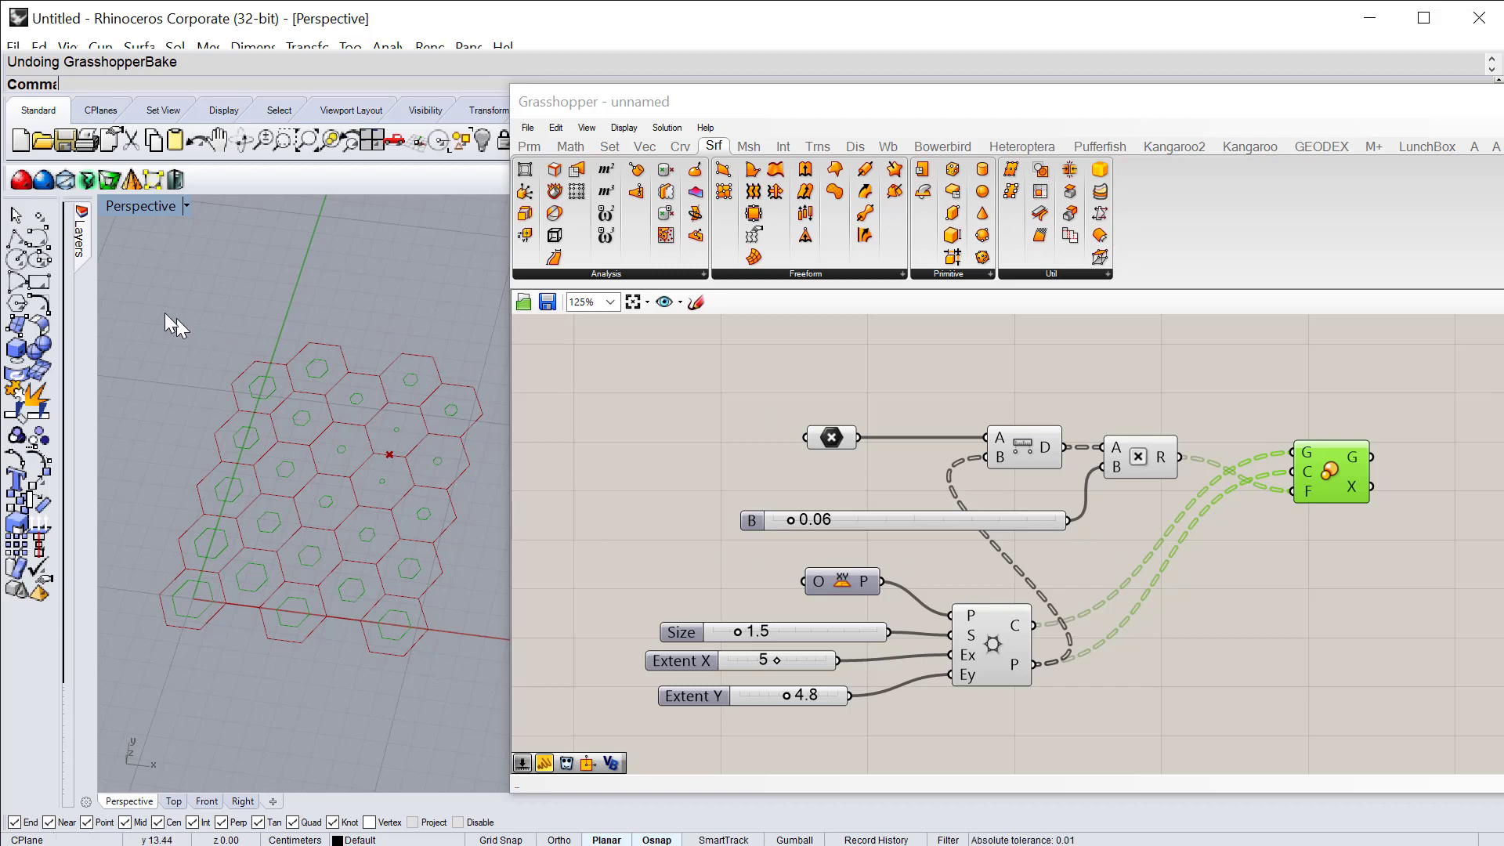
Step: Window-select the whole hexagonal grid in the Rhino viewport to check which parts are selectable geometry
left_click_drag(165, 313, 408, 590)
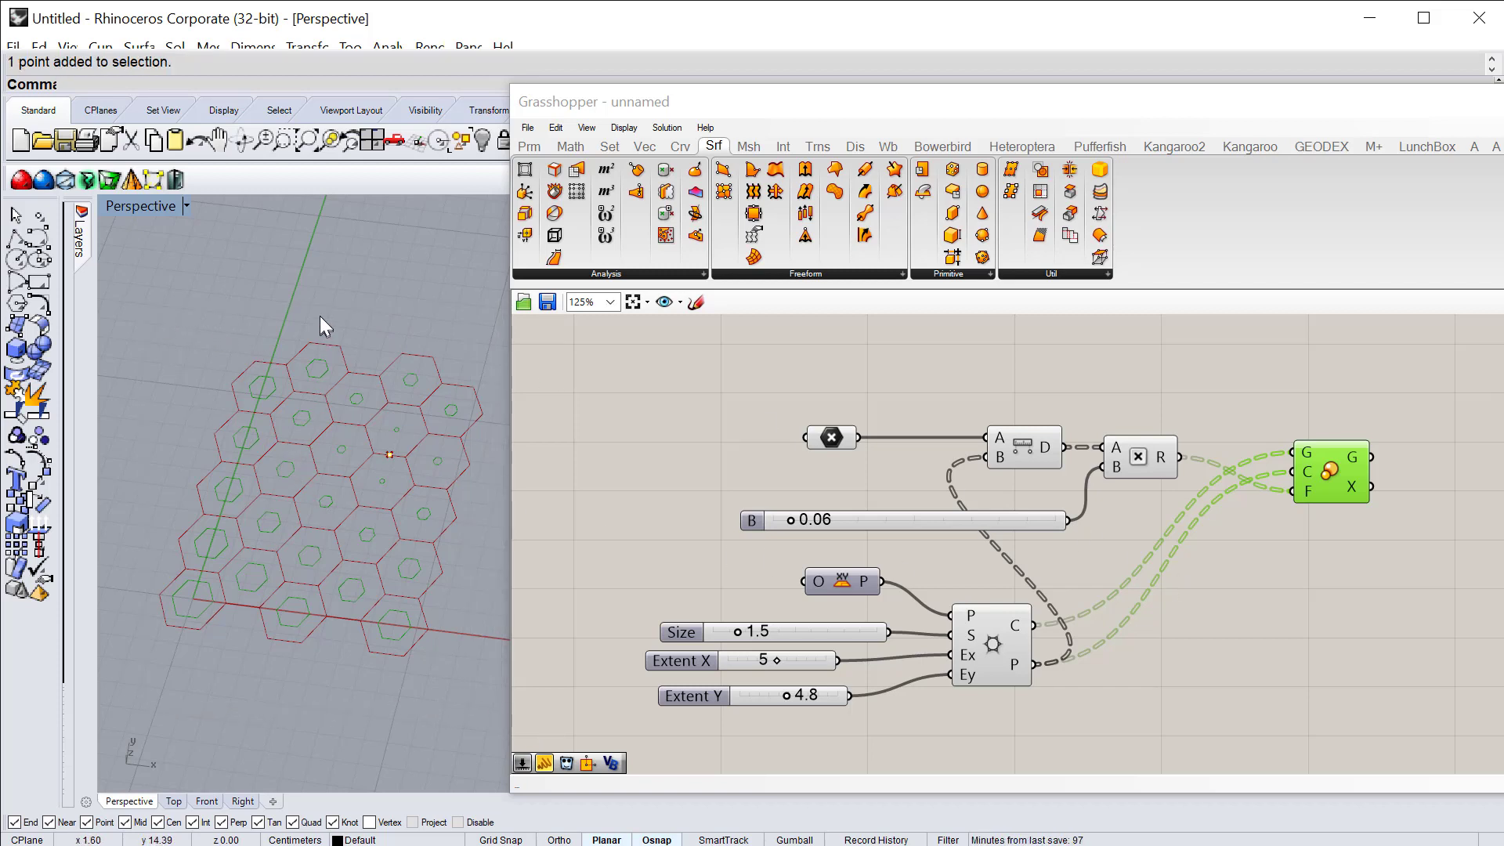
left_click_drag(141, 309, 496, 704)
left_click_drag(115, 285, 494, 693)
left_click(365, 316)
Step: Compare the geometry of the Scale and Hexagonal grid components, and turn off the preview of the Hexagonal grid component
left_click(1338, 528)
left_click(1341, 505)
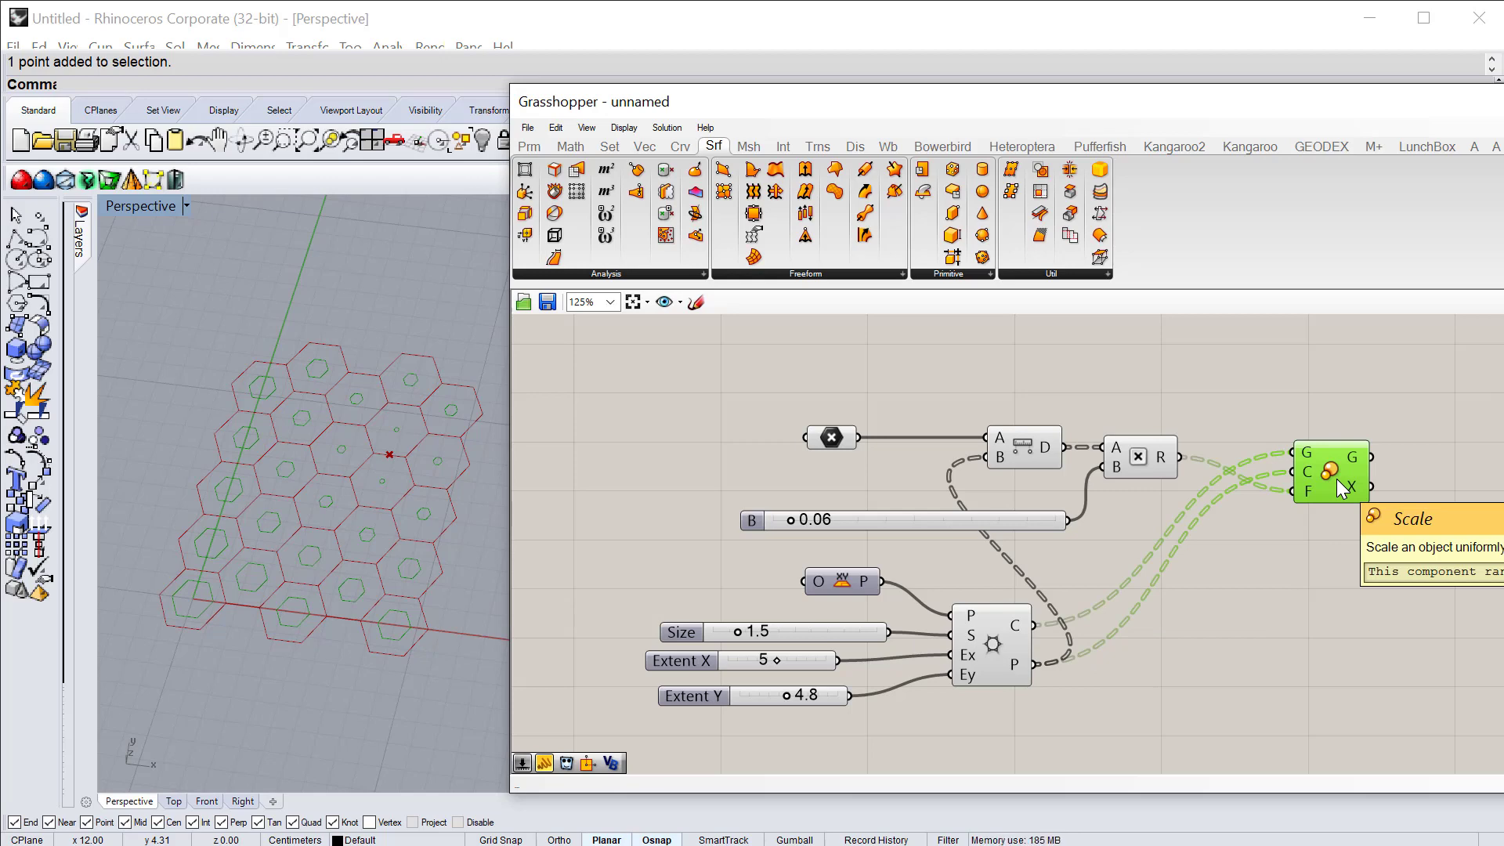
left_click(995, 650)
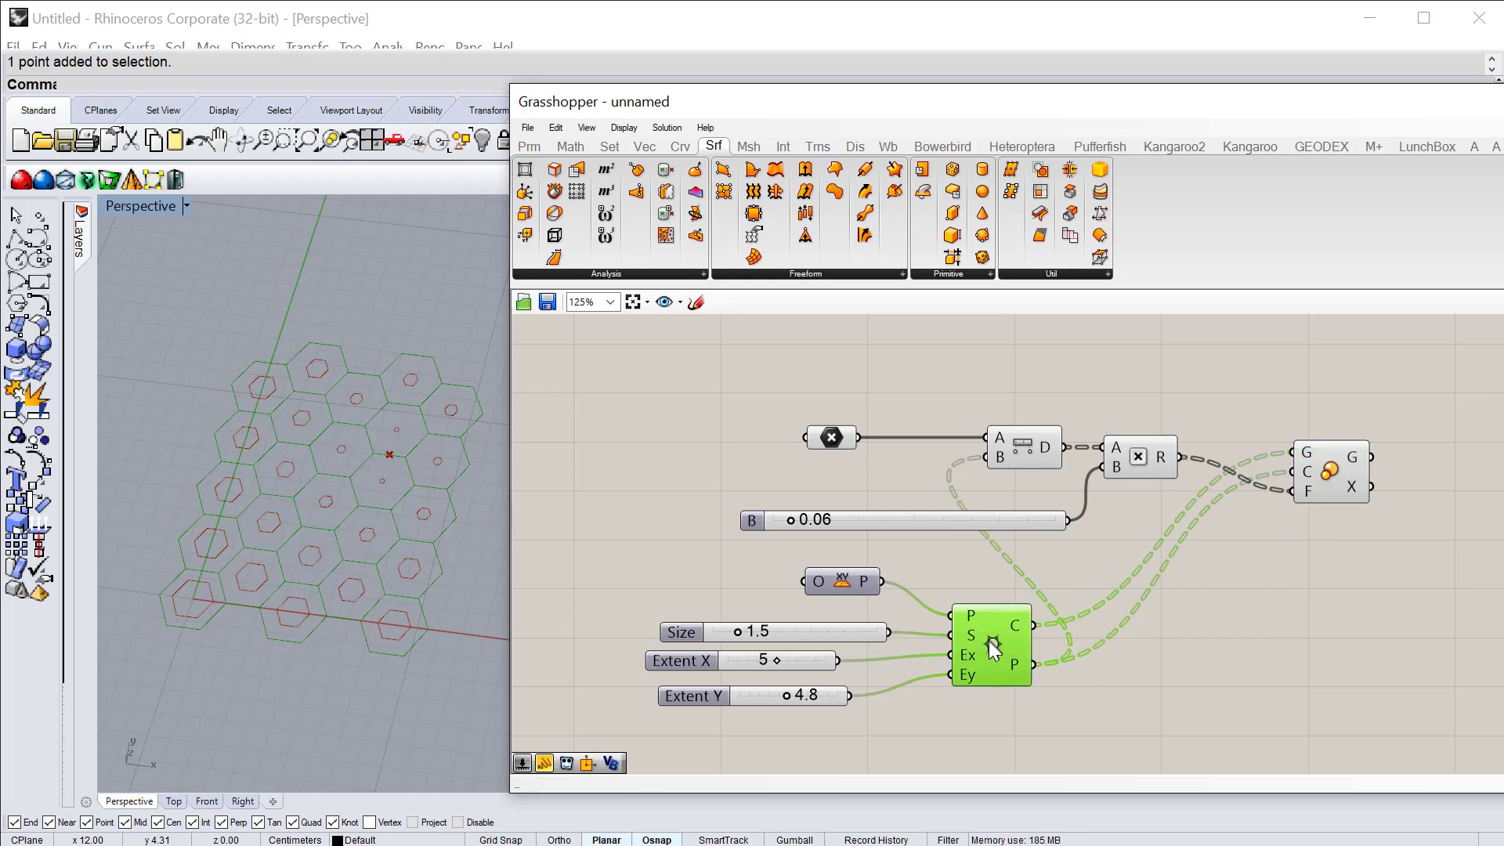
left_click(1333, 470)
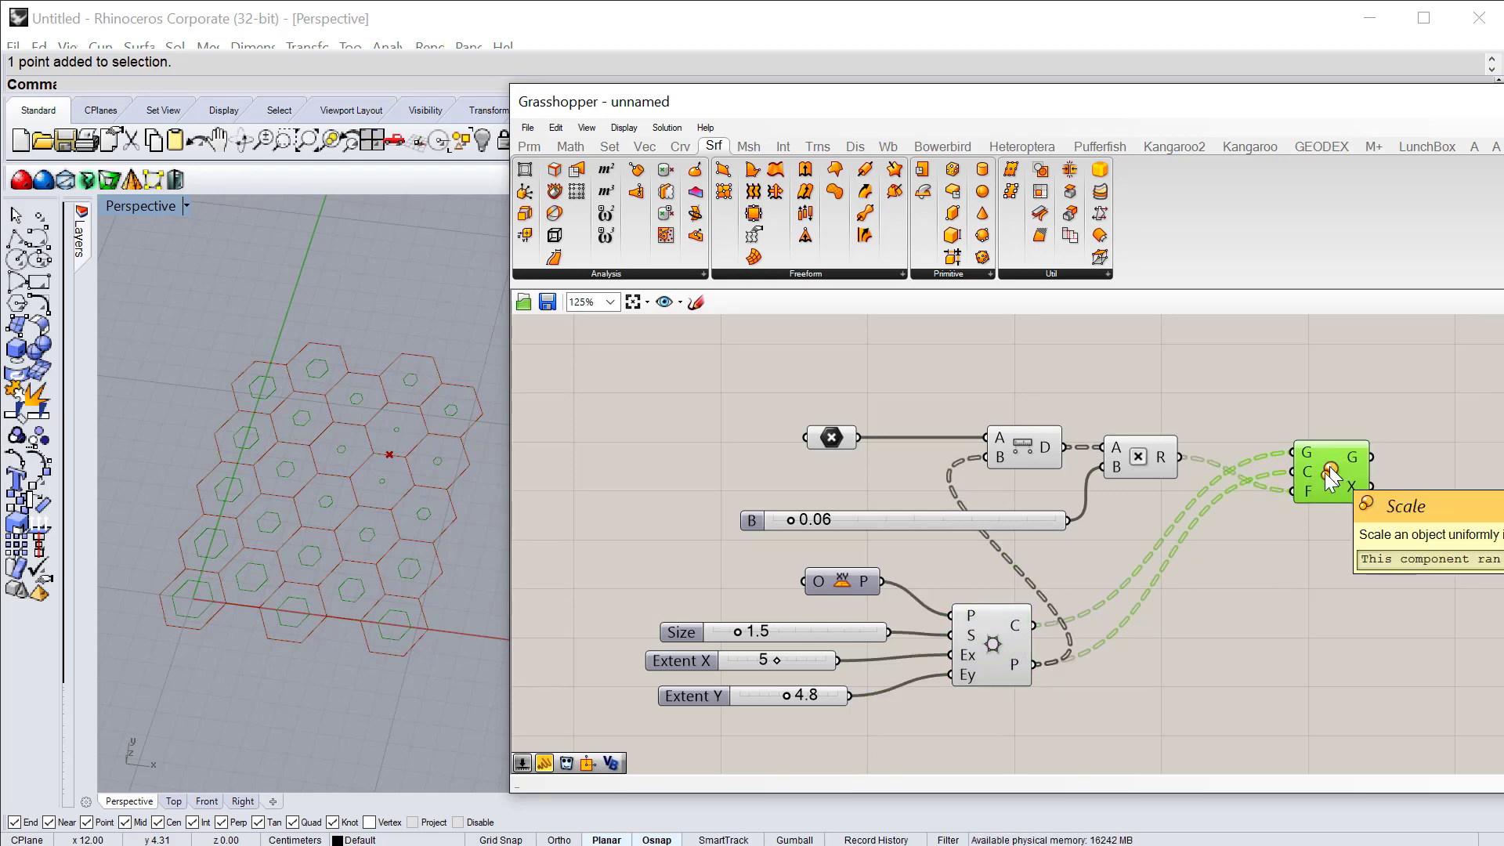
left_click(992, 641)
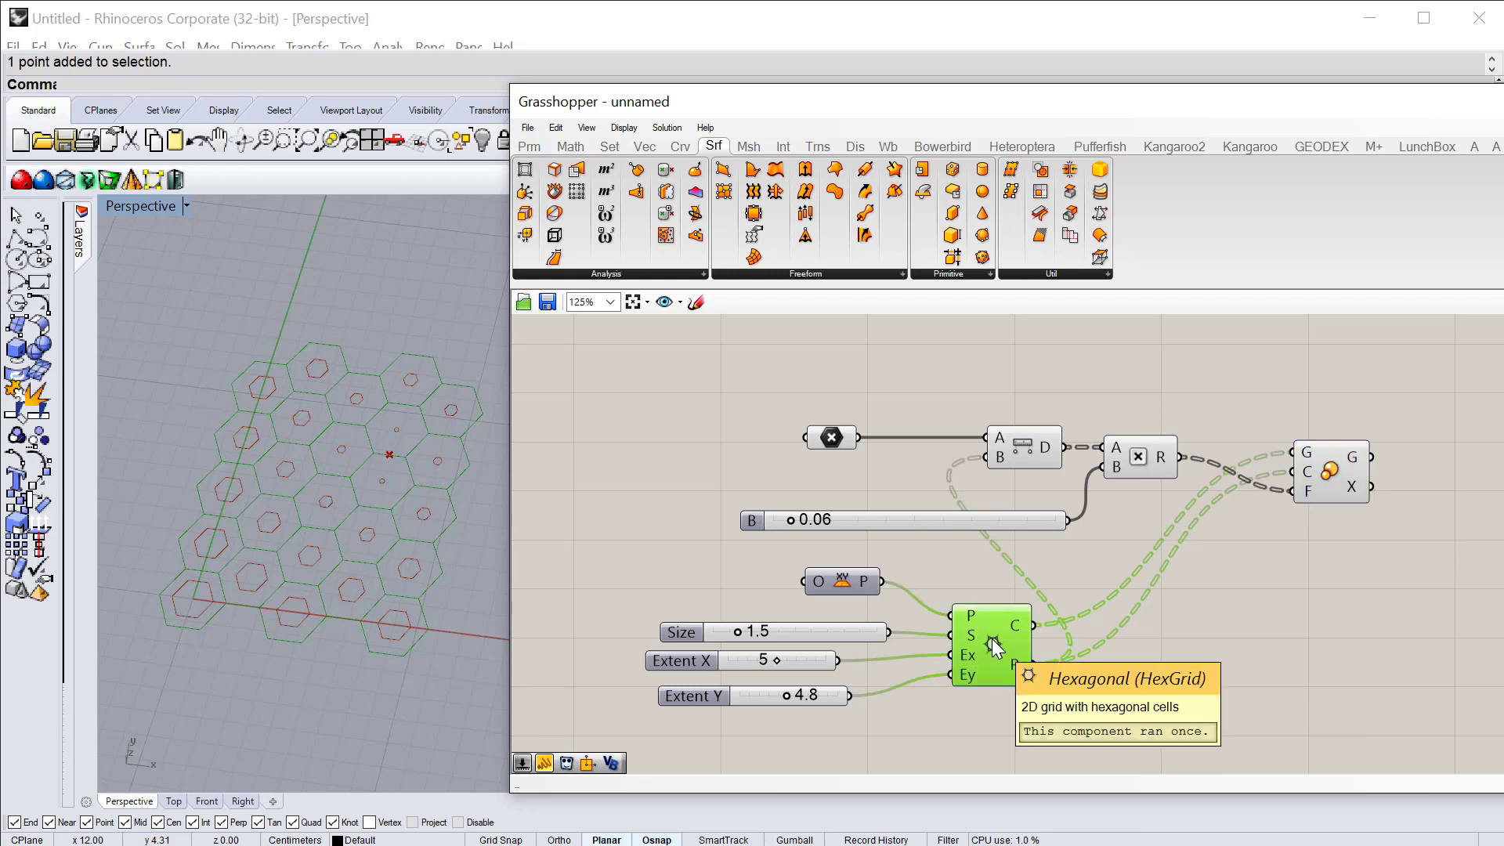
right_click(992, 639)
left_click(1048, 680)
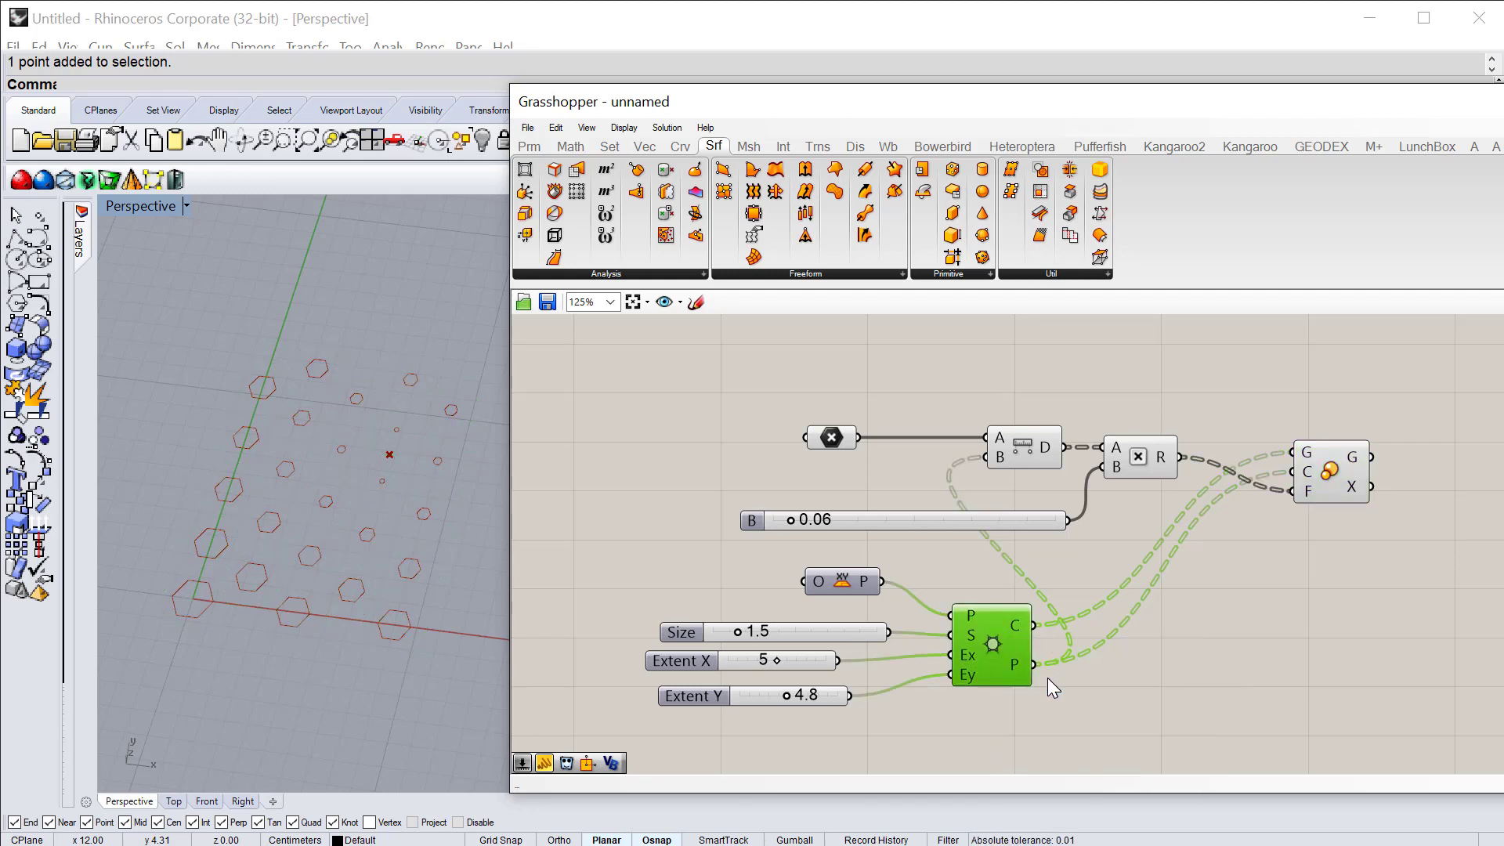
left_click(1172, 617)
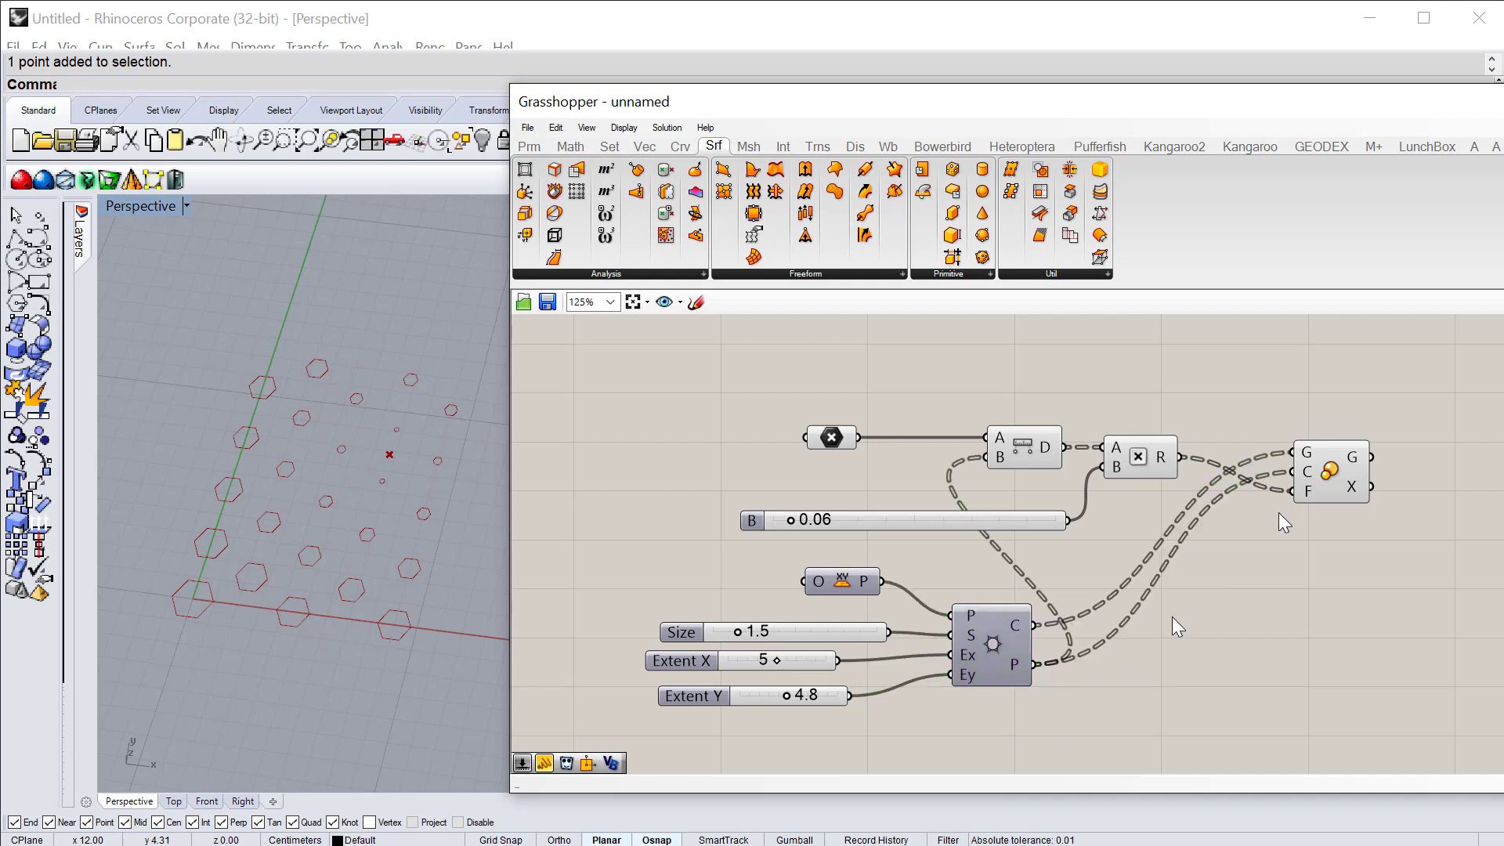
Step: Bake the scaled hexagons from the Scale component into Rhino and window-select them to check the baked curves
left_click(1341, 476)
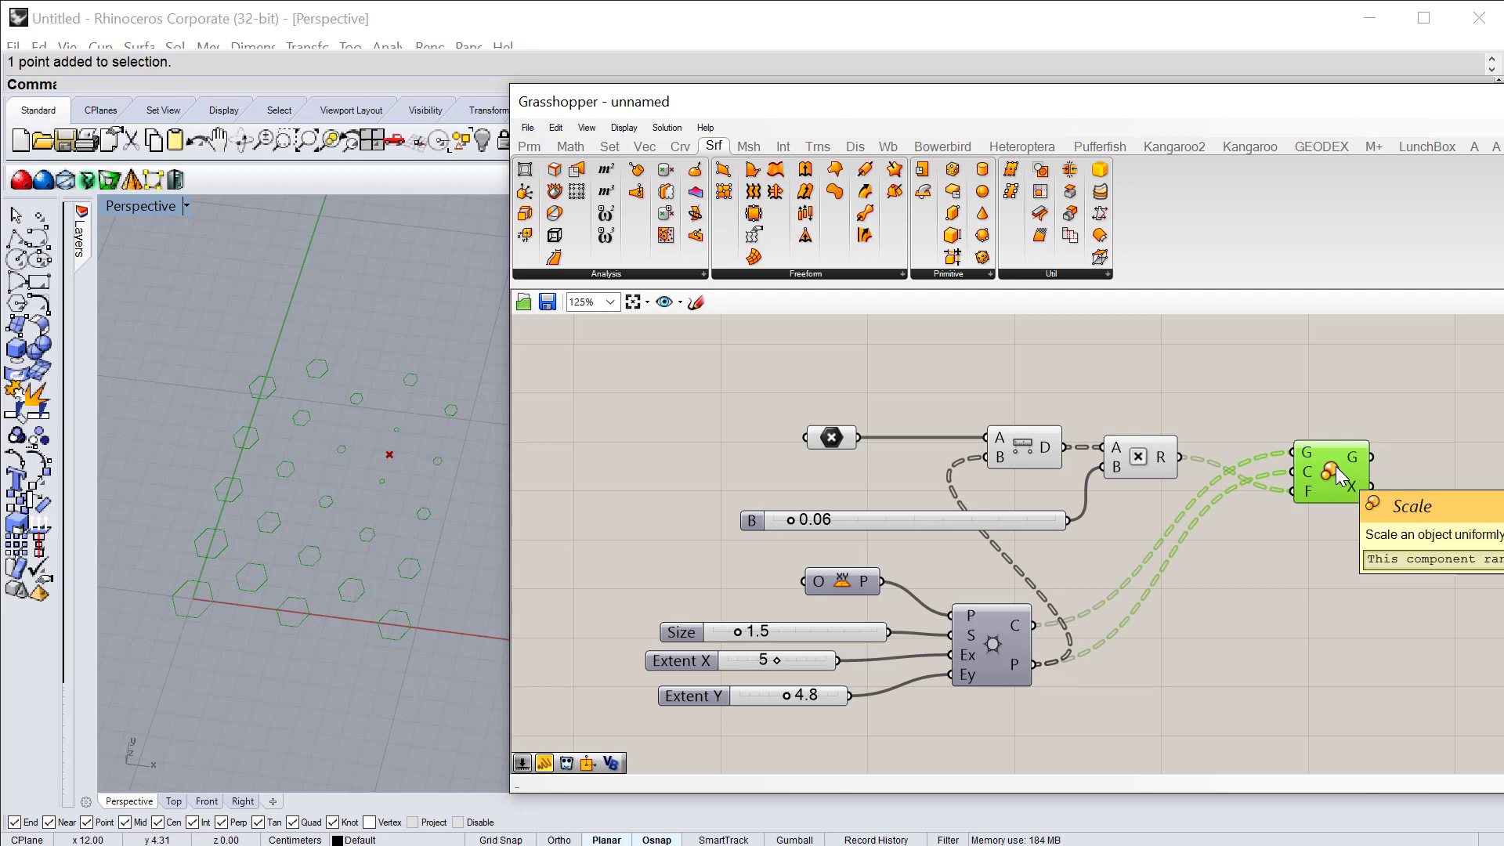
right_click(1332, 474)
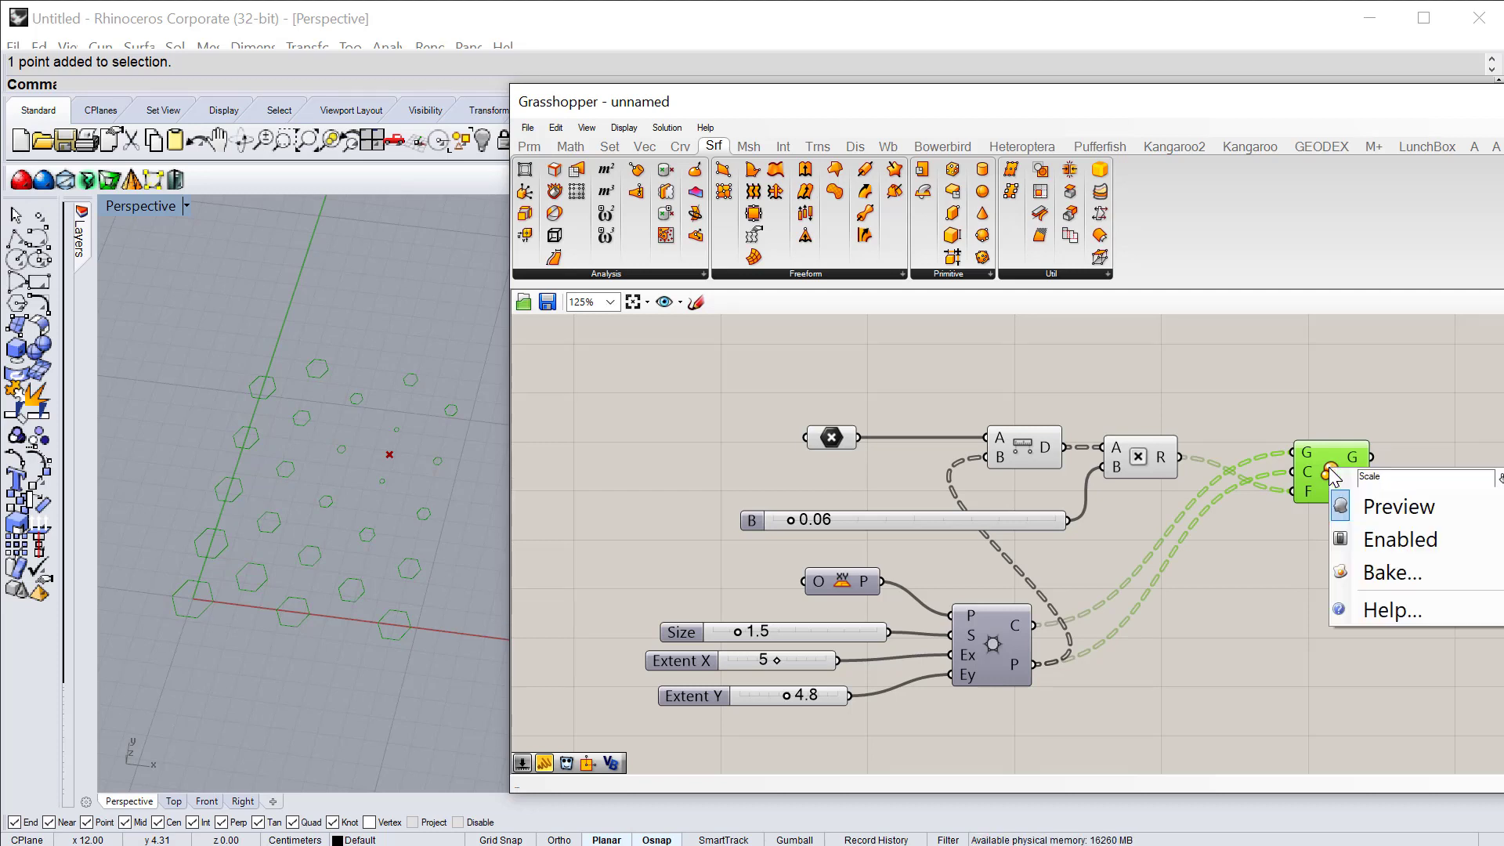
left_click(1386, 573)
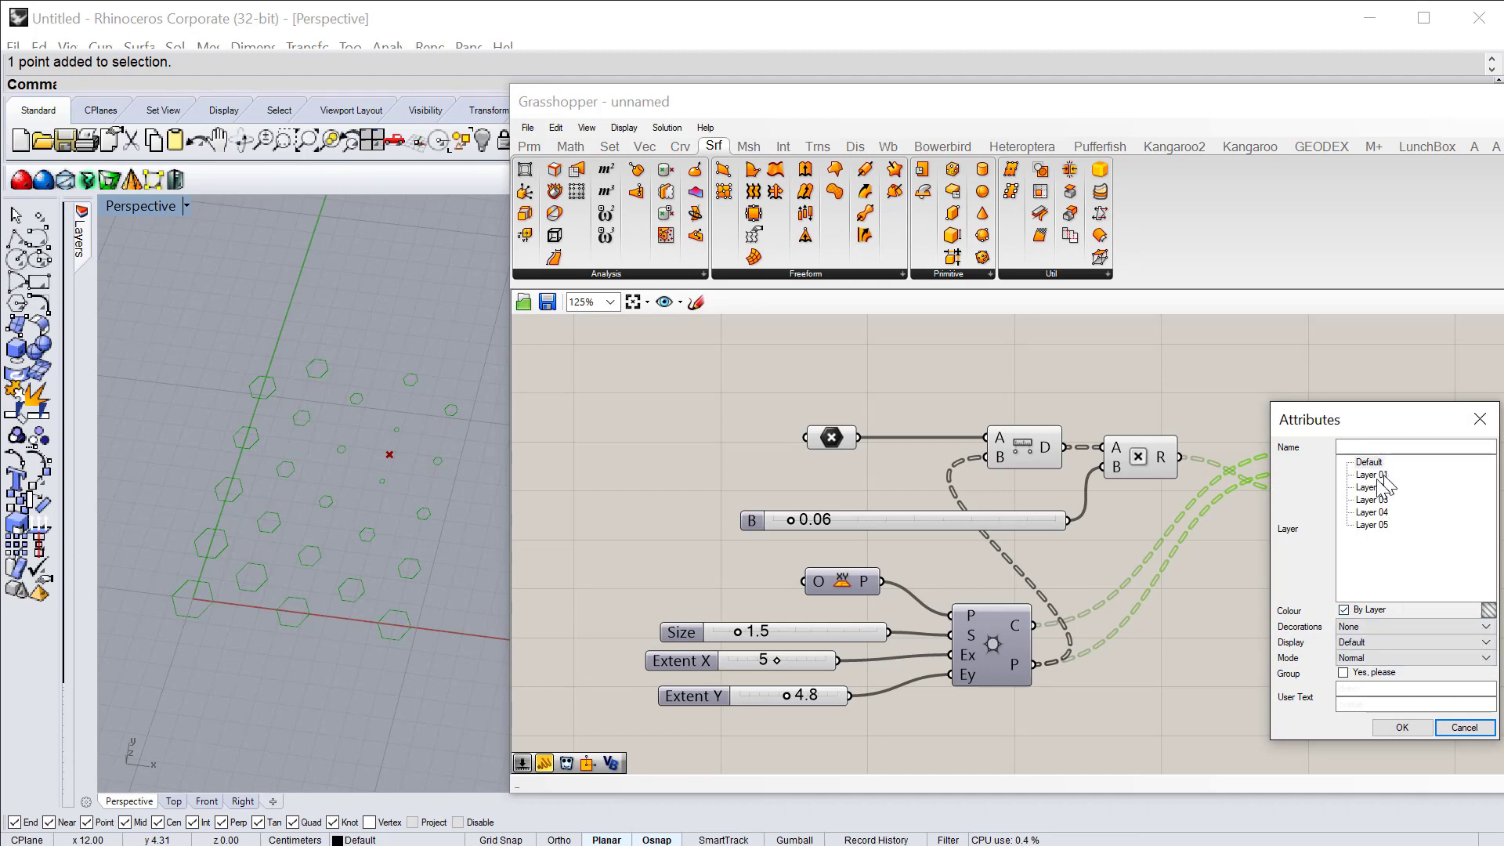
left_click(1402, 728)
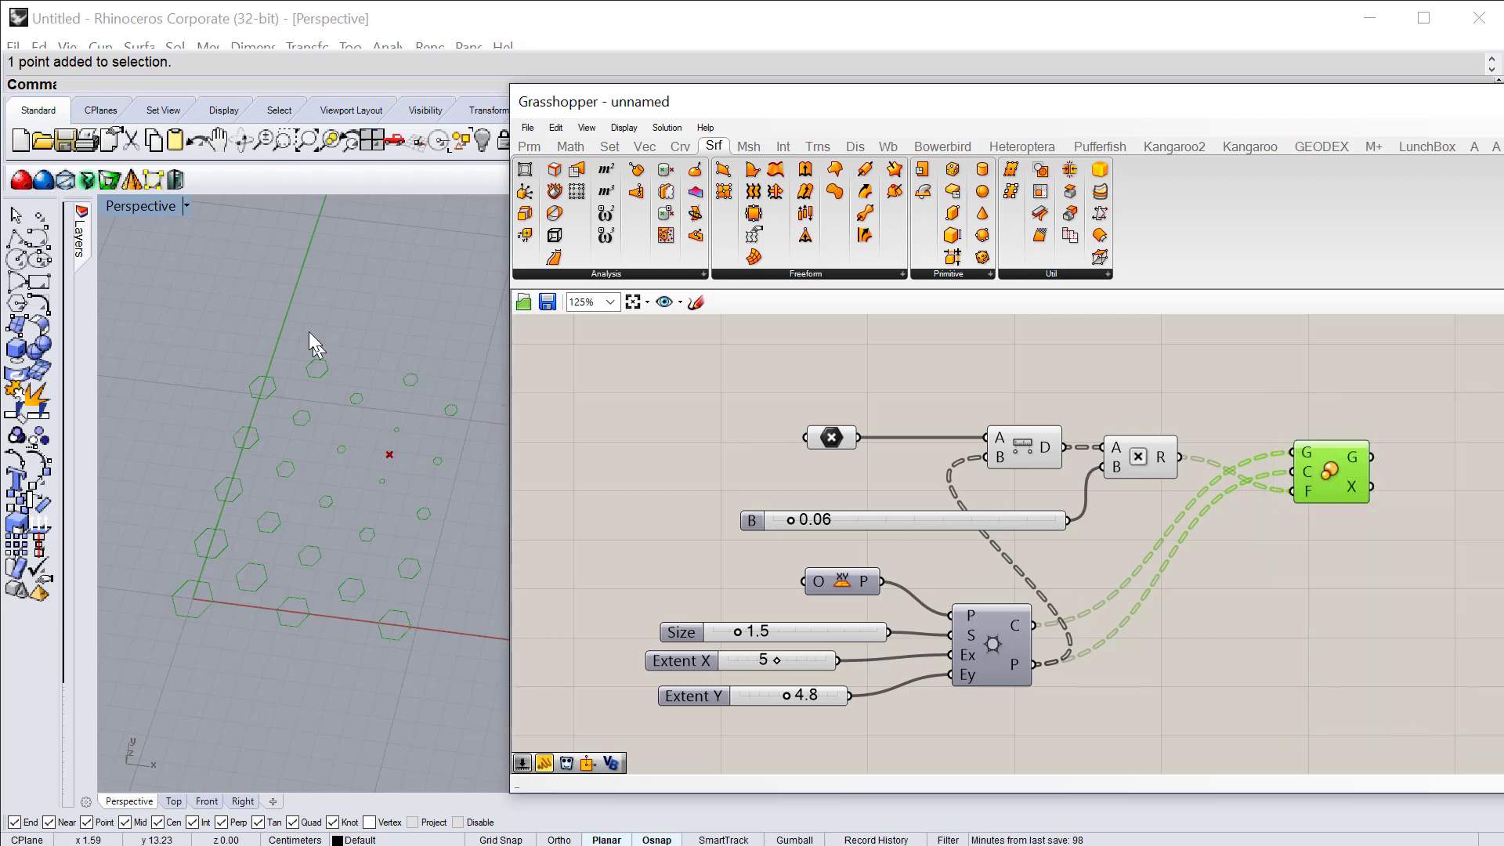
left_click_drag(125, 329, 497, 669)
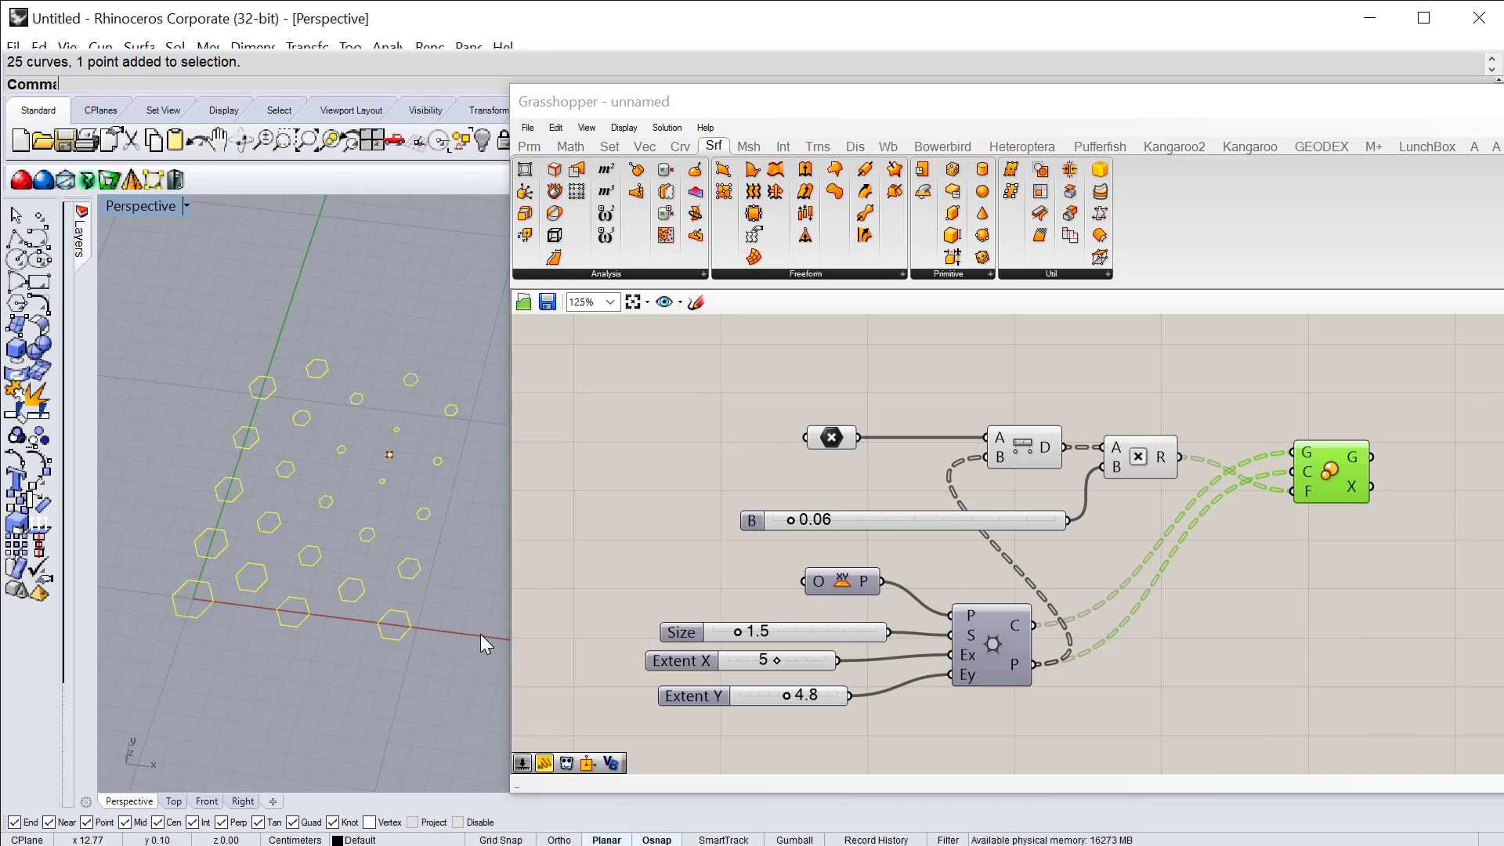
left_click(191, 368)
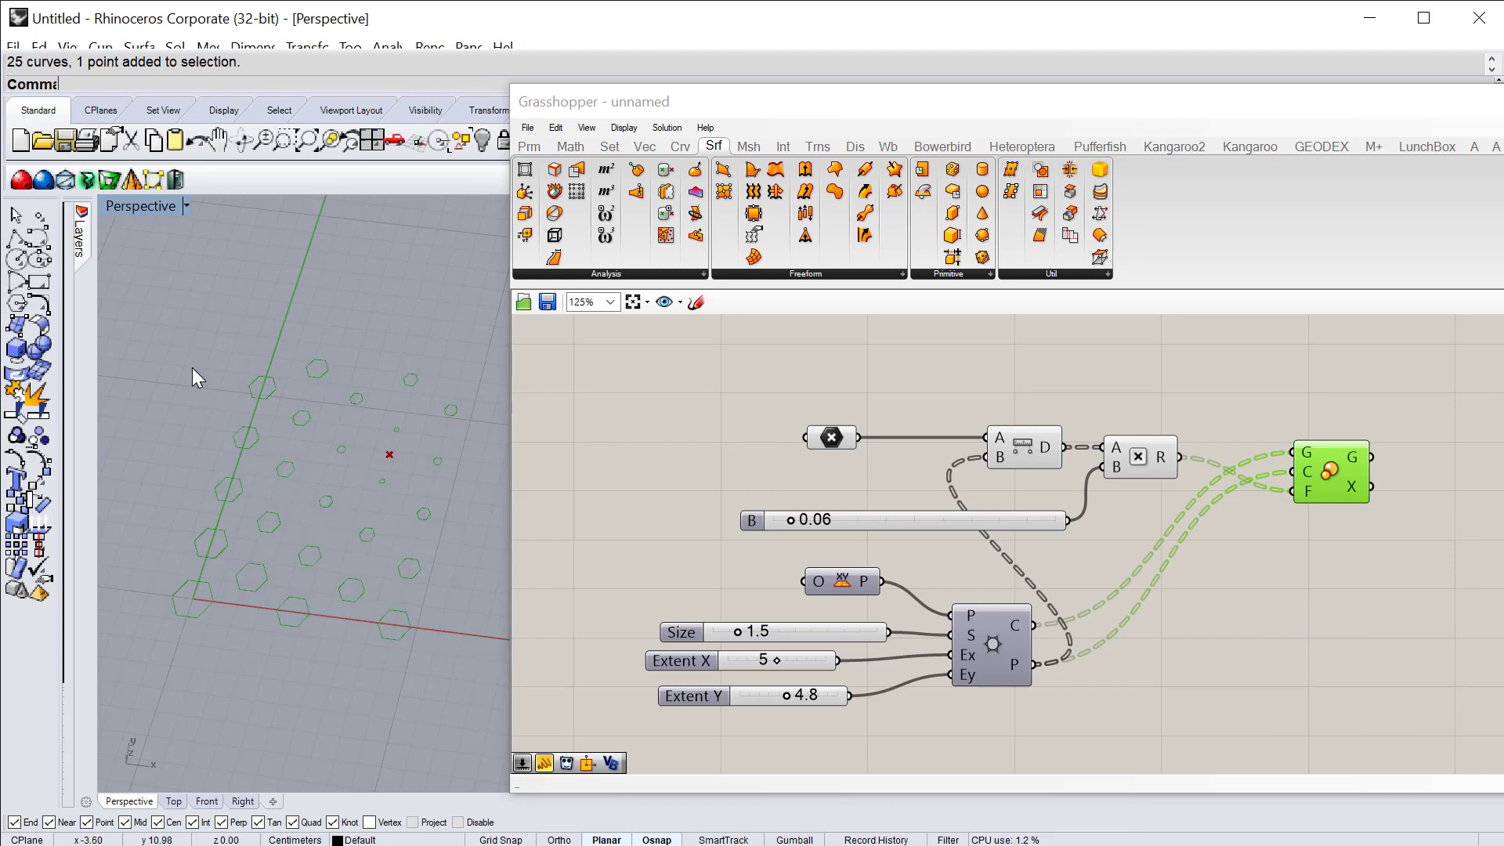
left_click_drag(140, 328, 479, 674)
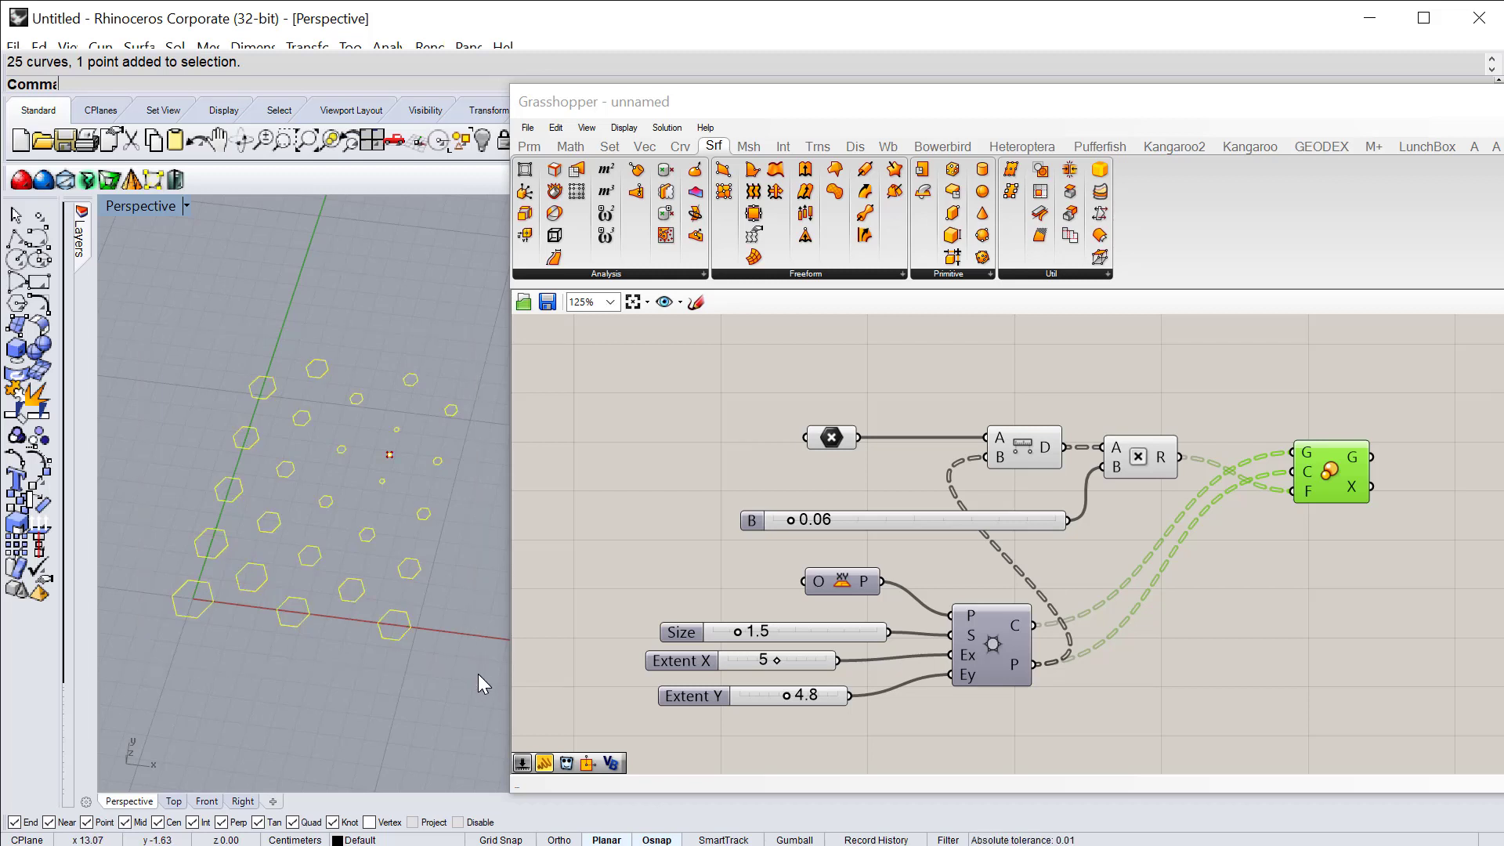
Step: Select the baked hexagons together with the point and export them as the IGES file "temp hexxx" using the Maya IGES type
left_click(131, 313)
left_click_drag(111, 302, 483, 685)
type("Export")
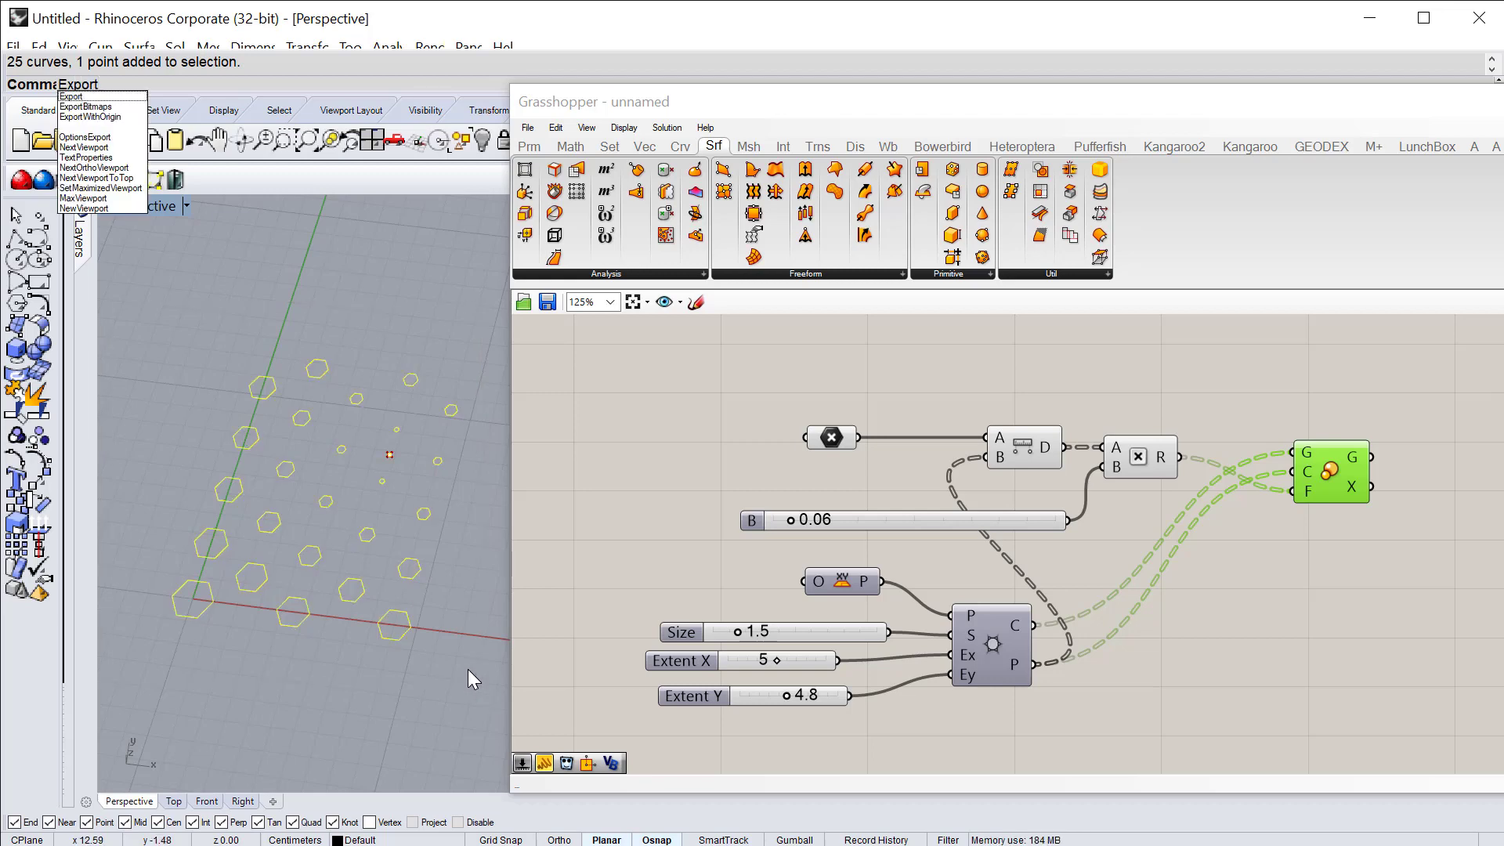
key("Return")
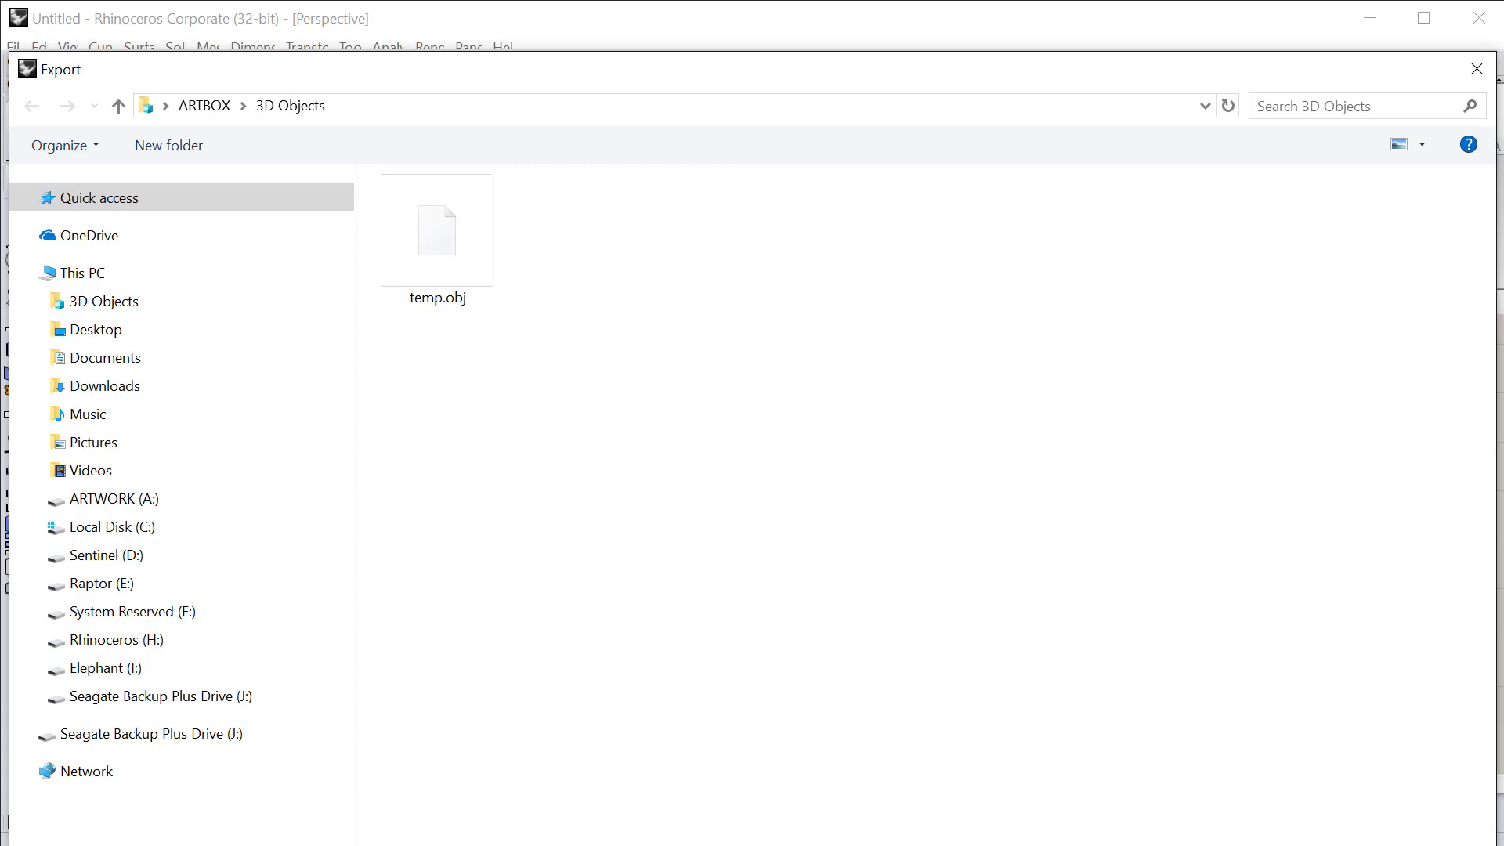
left_click(823, 845)
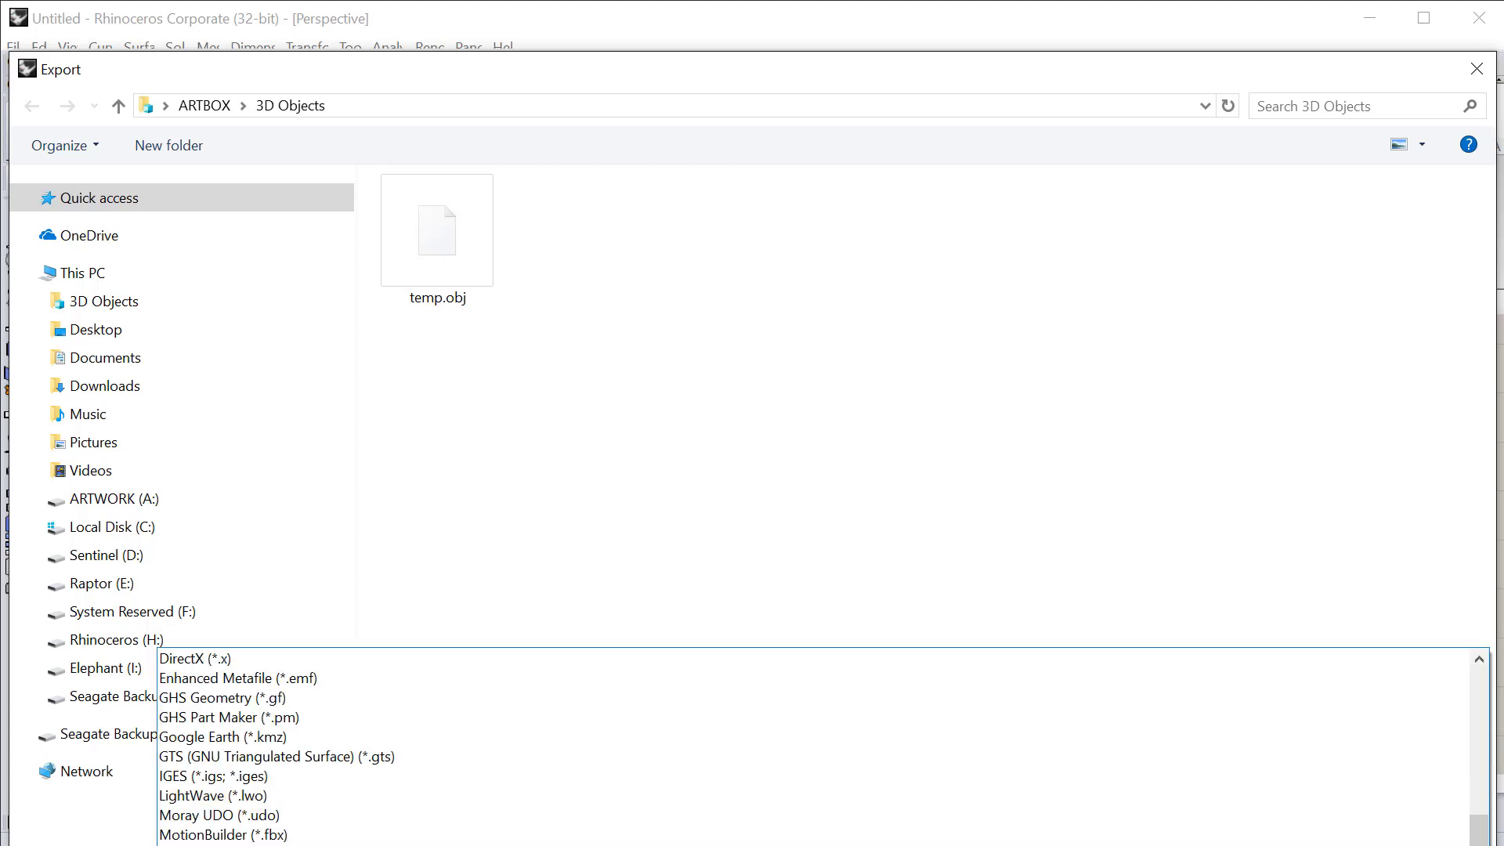
left_click(223, 776)
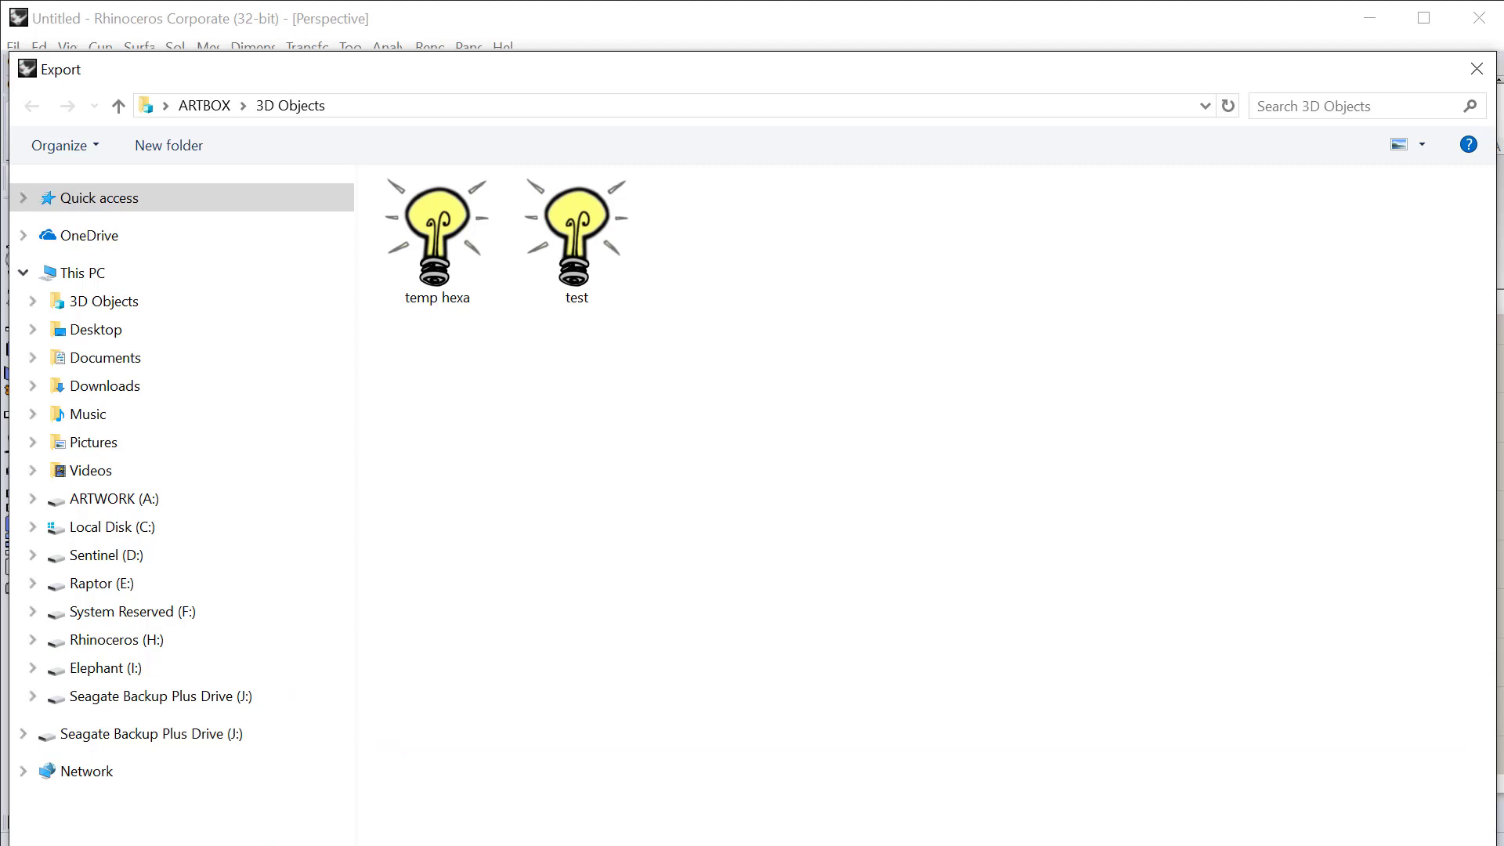
key("Return")
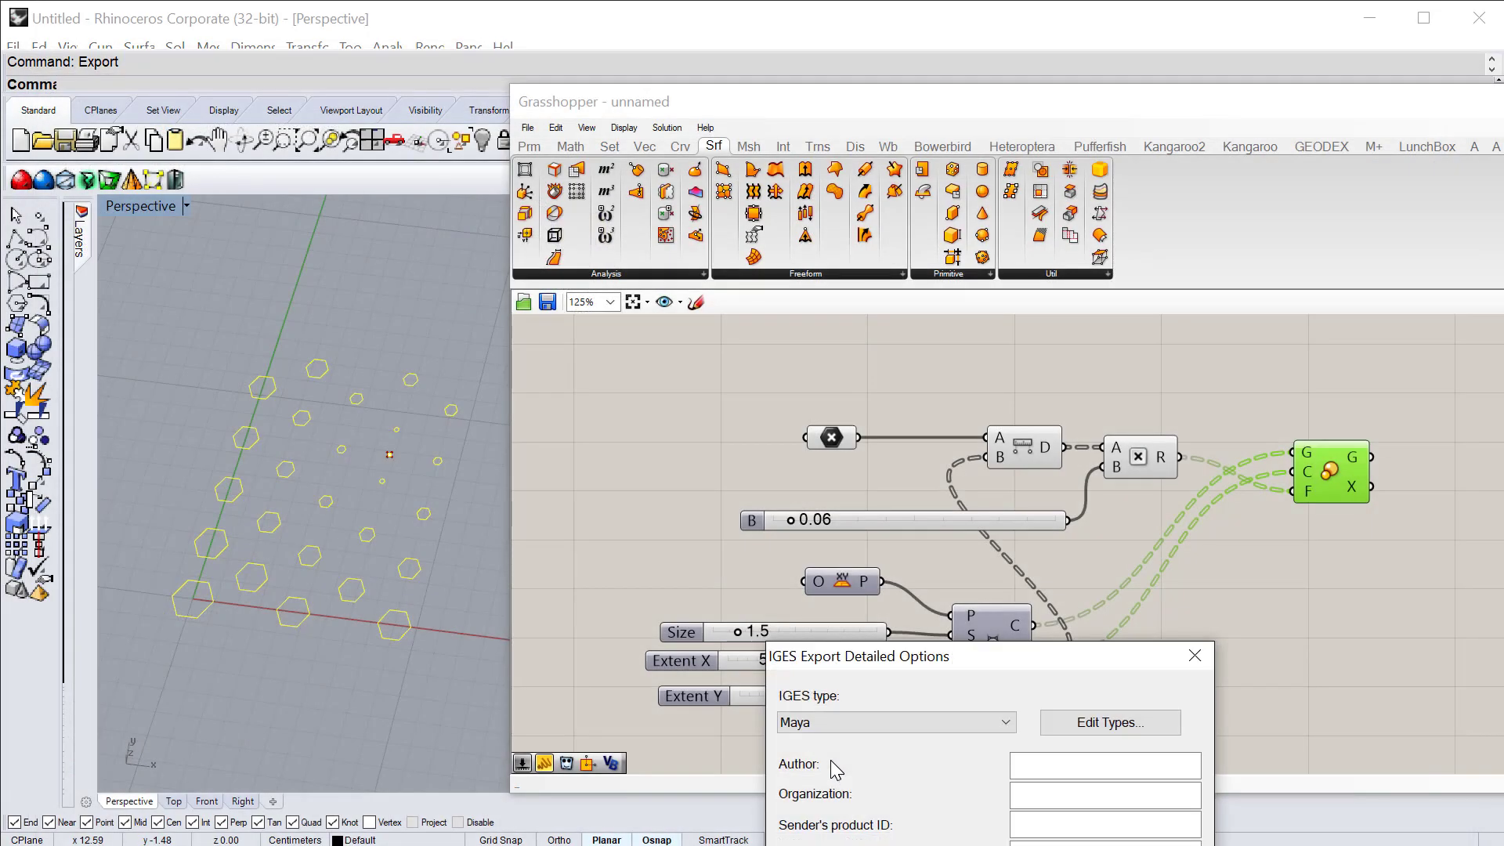
left_click_drag(869, 670, 505, 230)
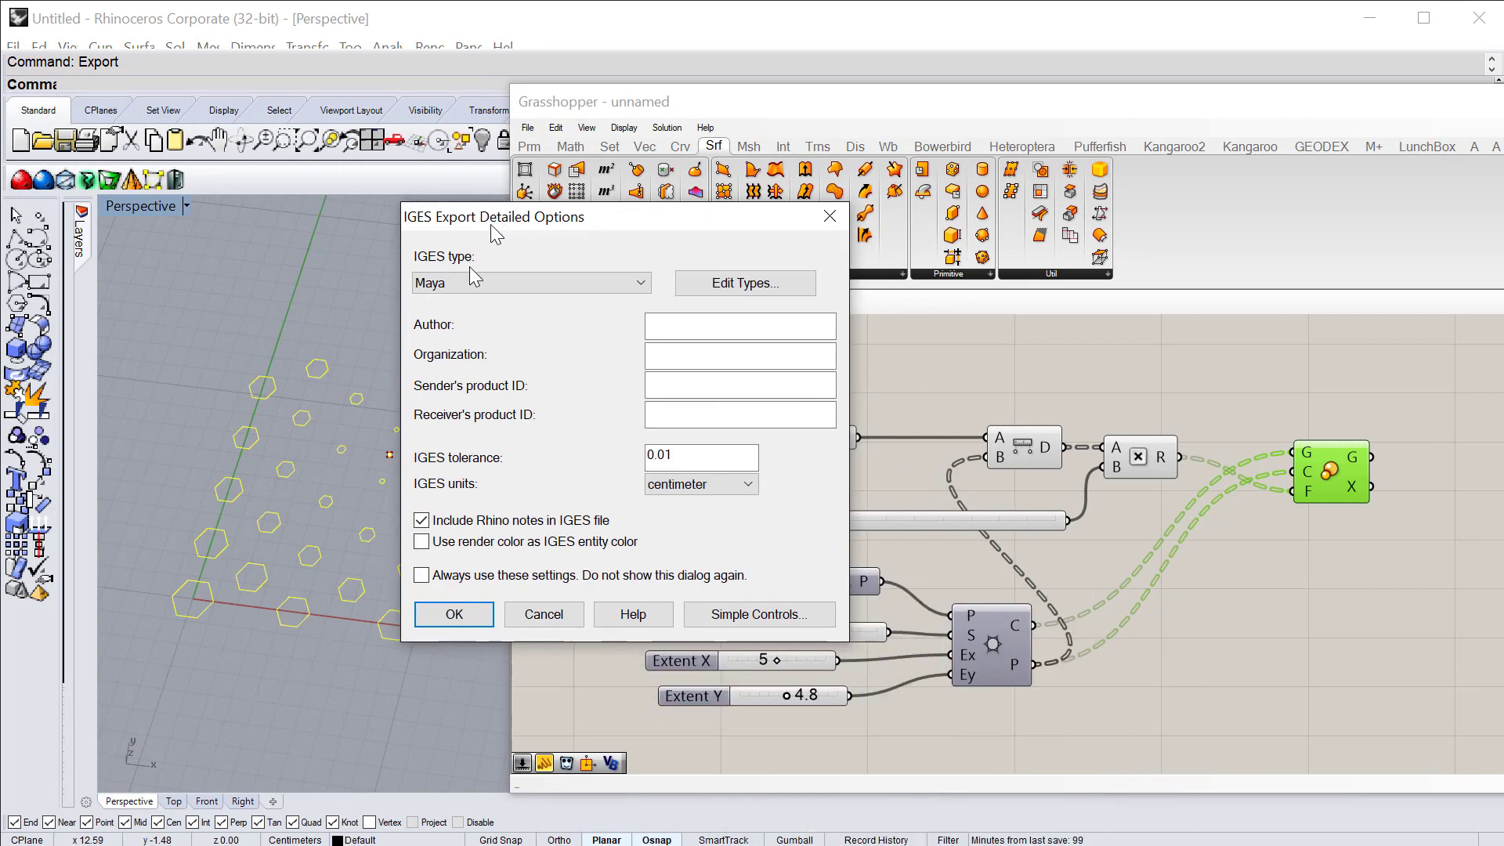
left_click(474, 615)
Step: Inspect the baked hexagon curves by reselecting them in the viewport, and undo the Grasshopper bake
right_click_drag(430, 529, 443, 547)
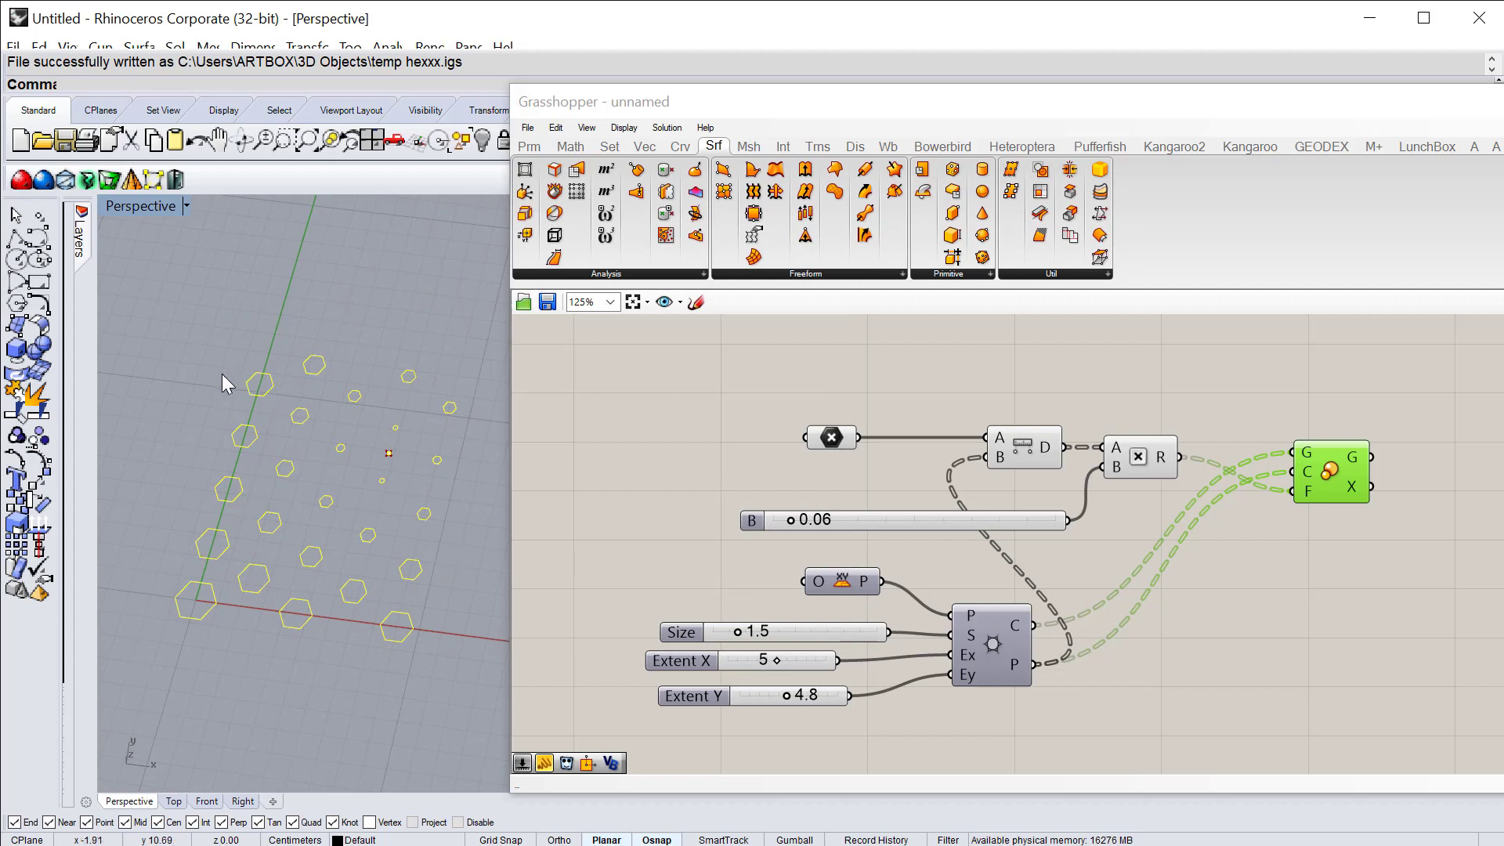
left_click(174, 360)
left_click_drag(139, 313, 484, 667)
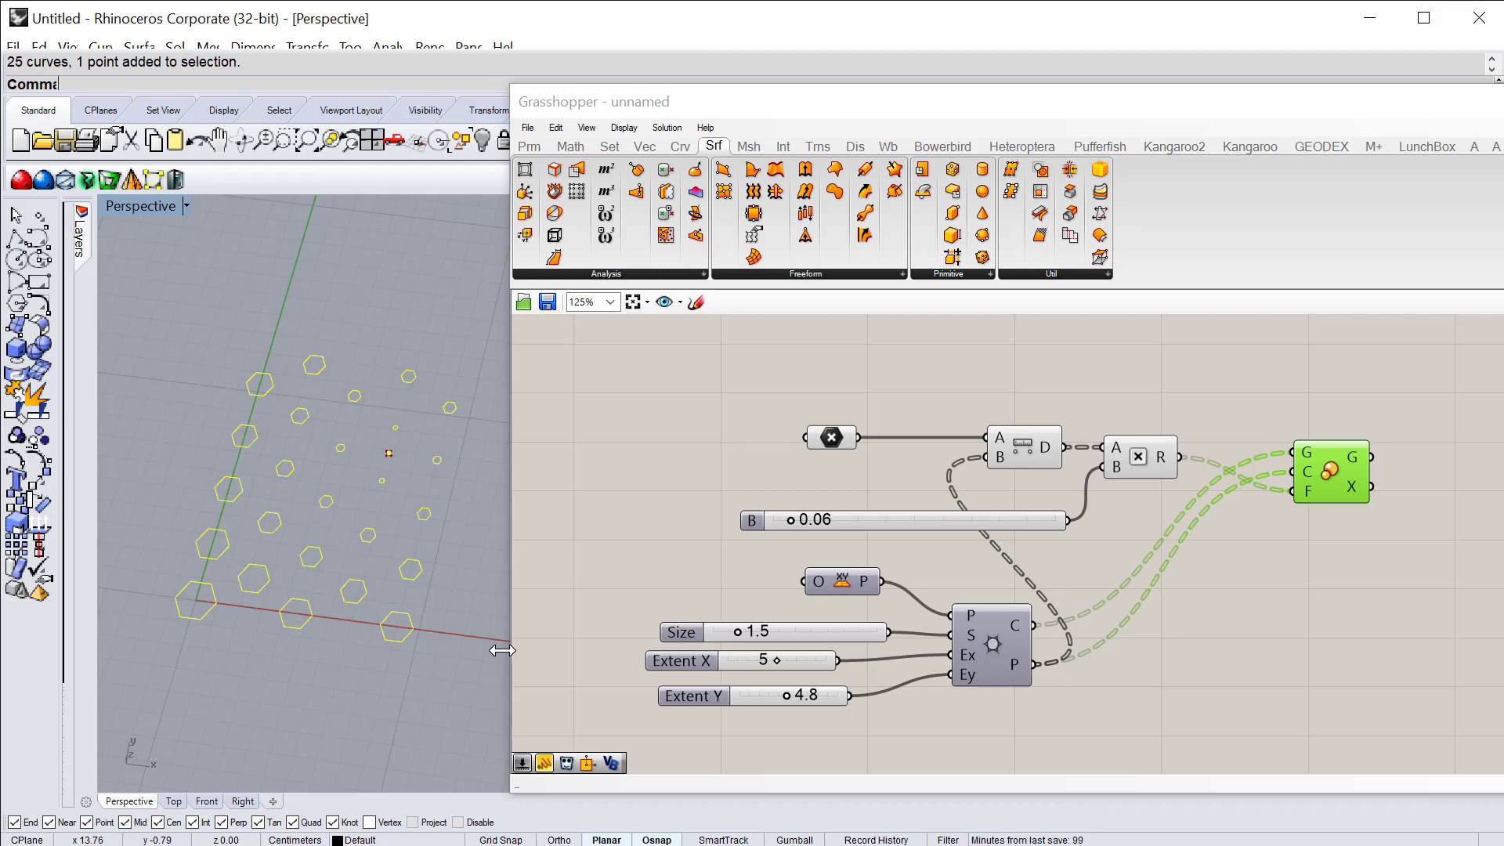
right_click_drag(423, 606, 431, 612)
left_click(441, 572)
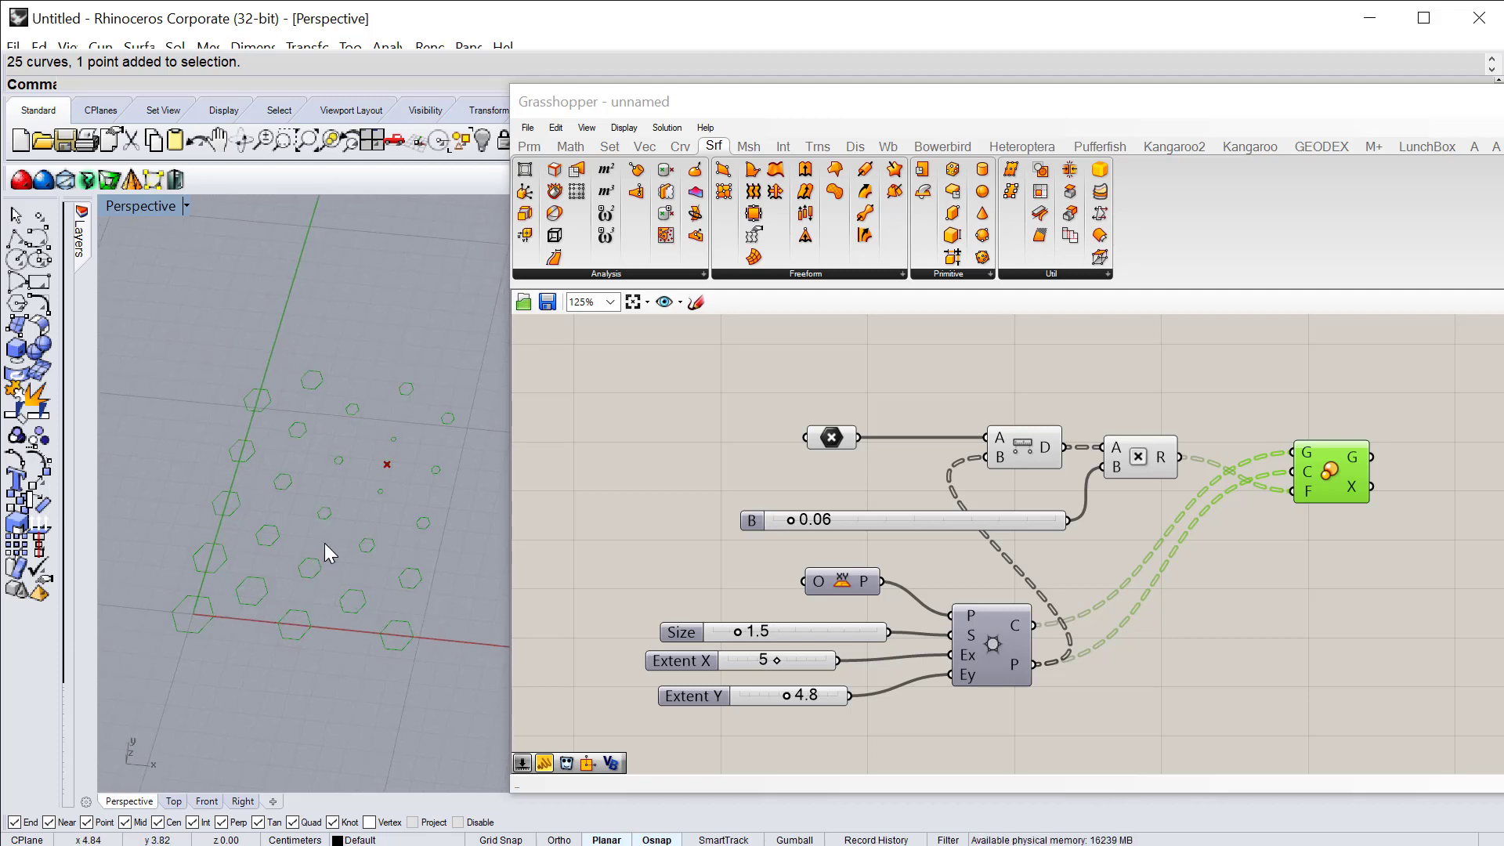
key("ctrl+z")
left_click_drag(325, 542, 389, 677)
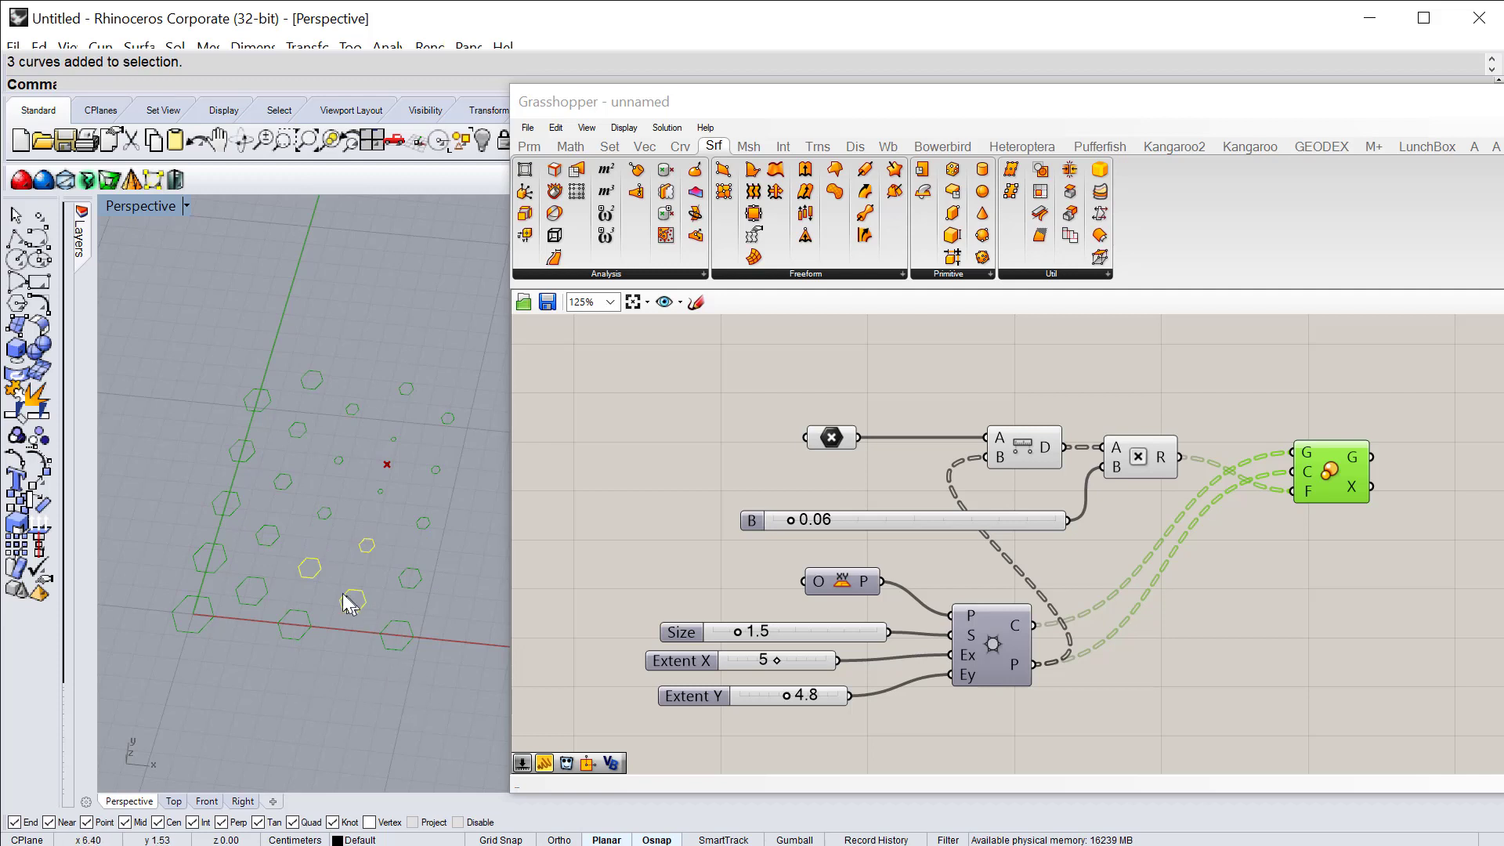
key("ctrl+z")
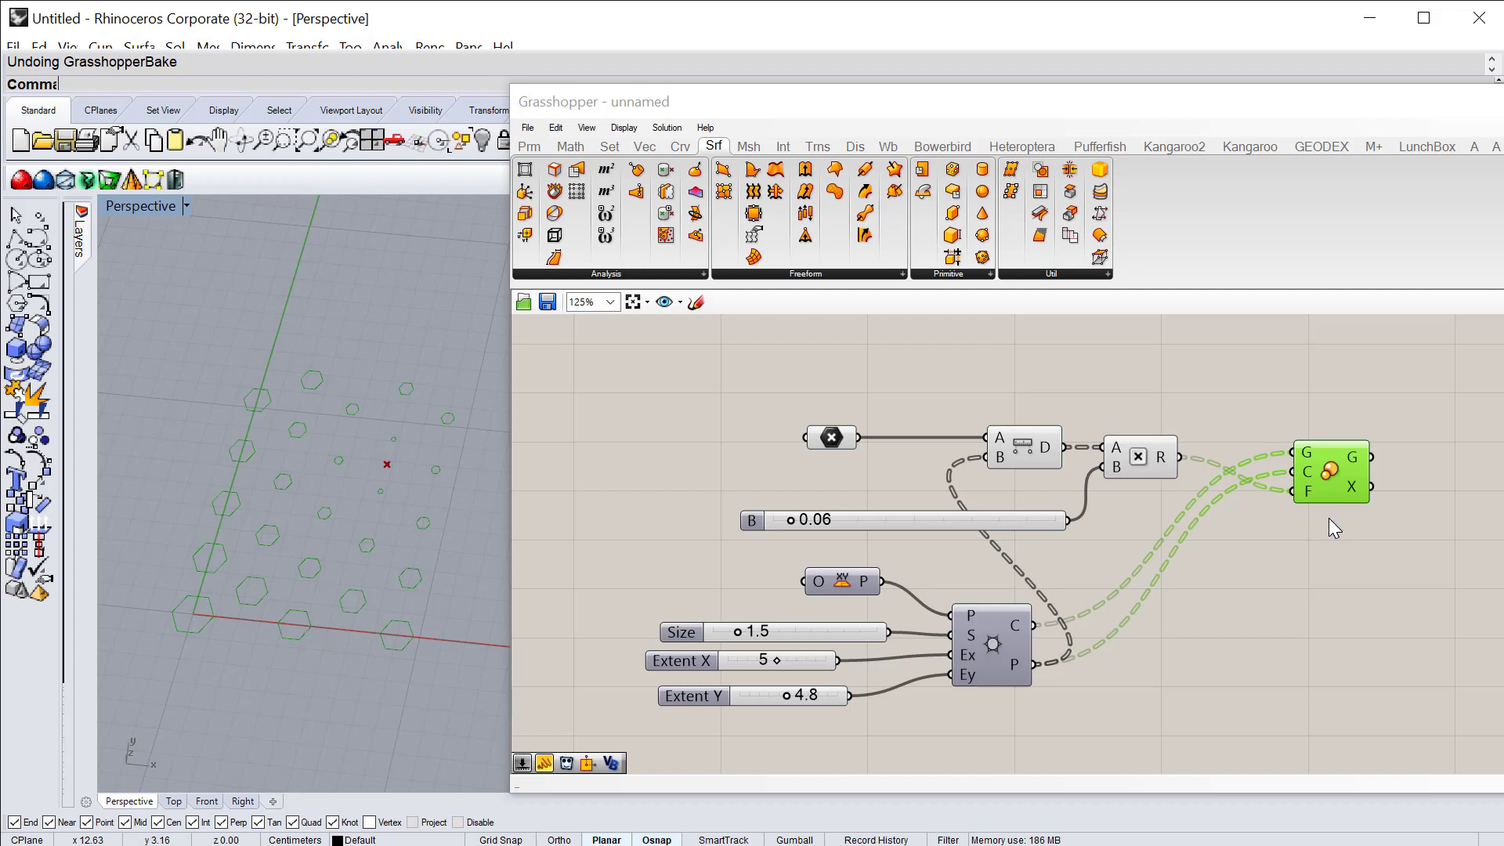
Step: Add a second Scale component, feeding the first Scale's geometry output into G and the hexagonal grid's points P into center C
scroll(426, 604, "up", 4)
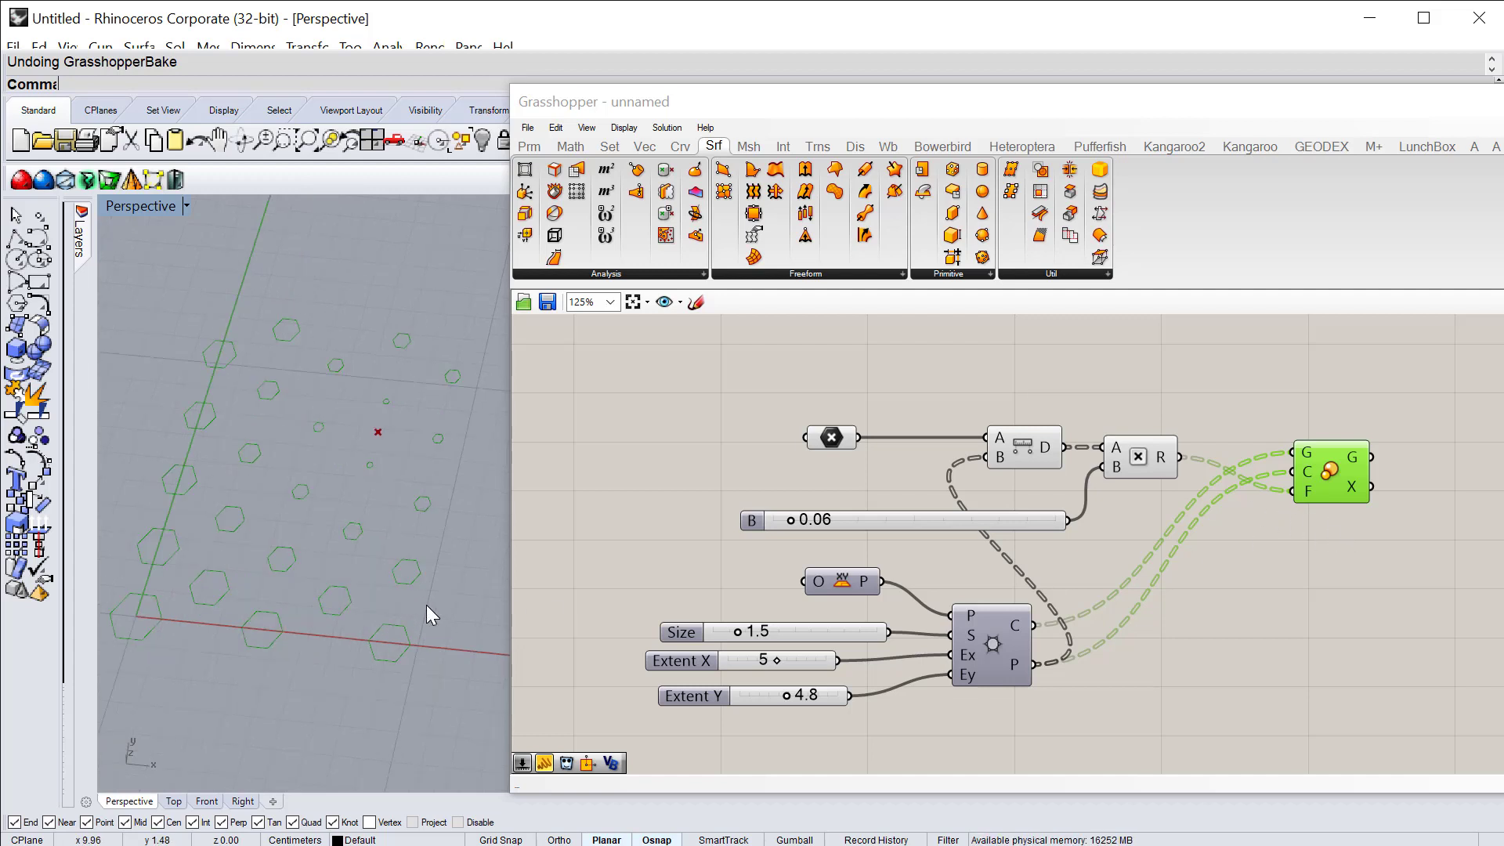
scroll(426, 605, "down", 2)
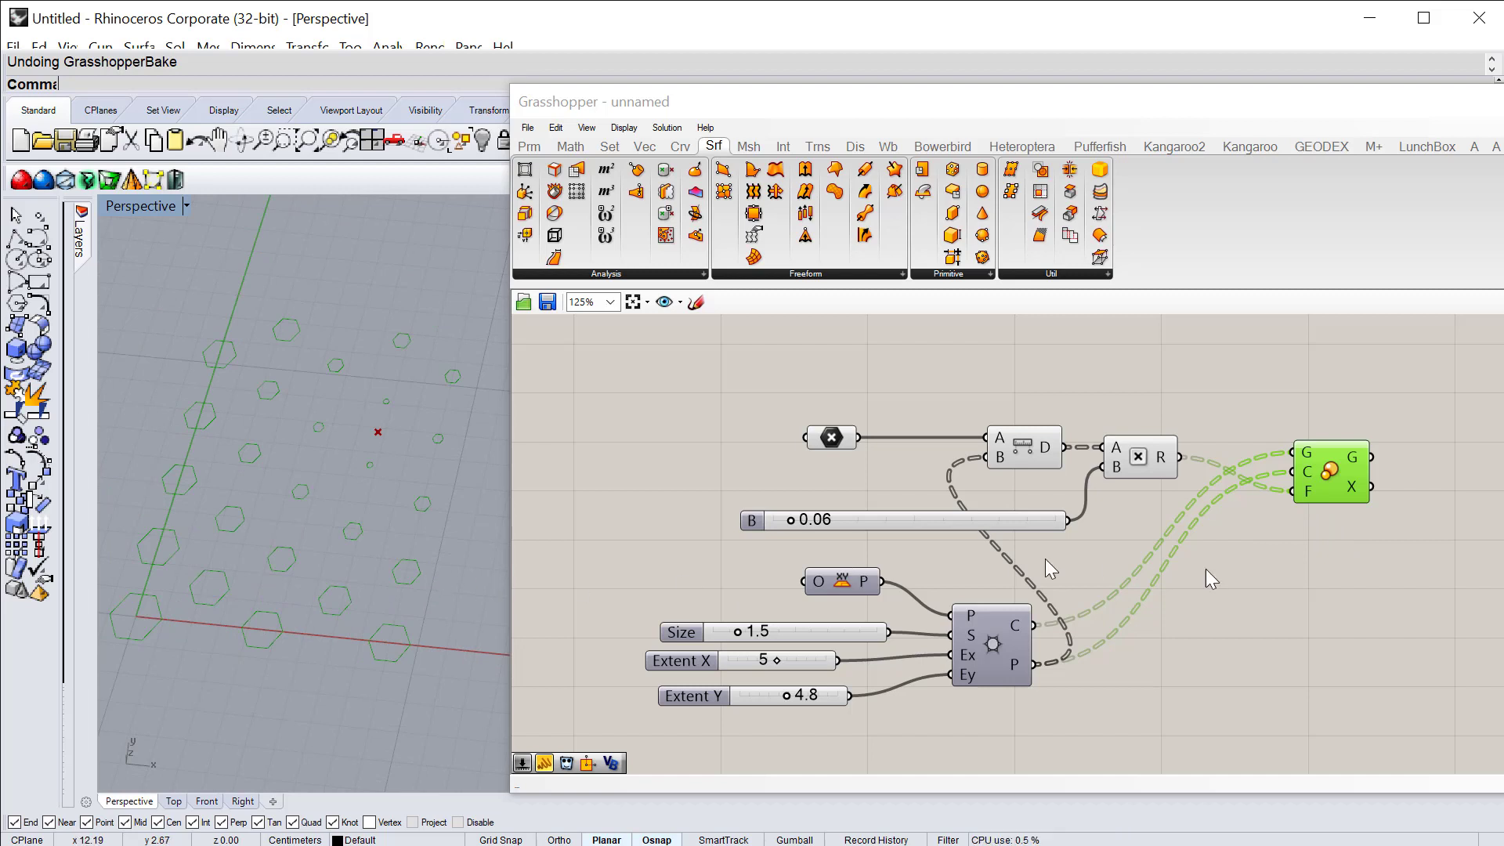
right_click_drag(1305, 553, 1335, 523)
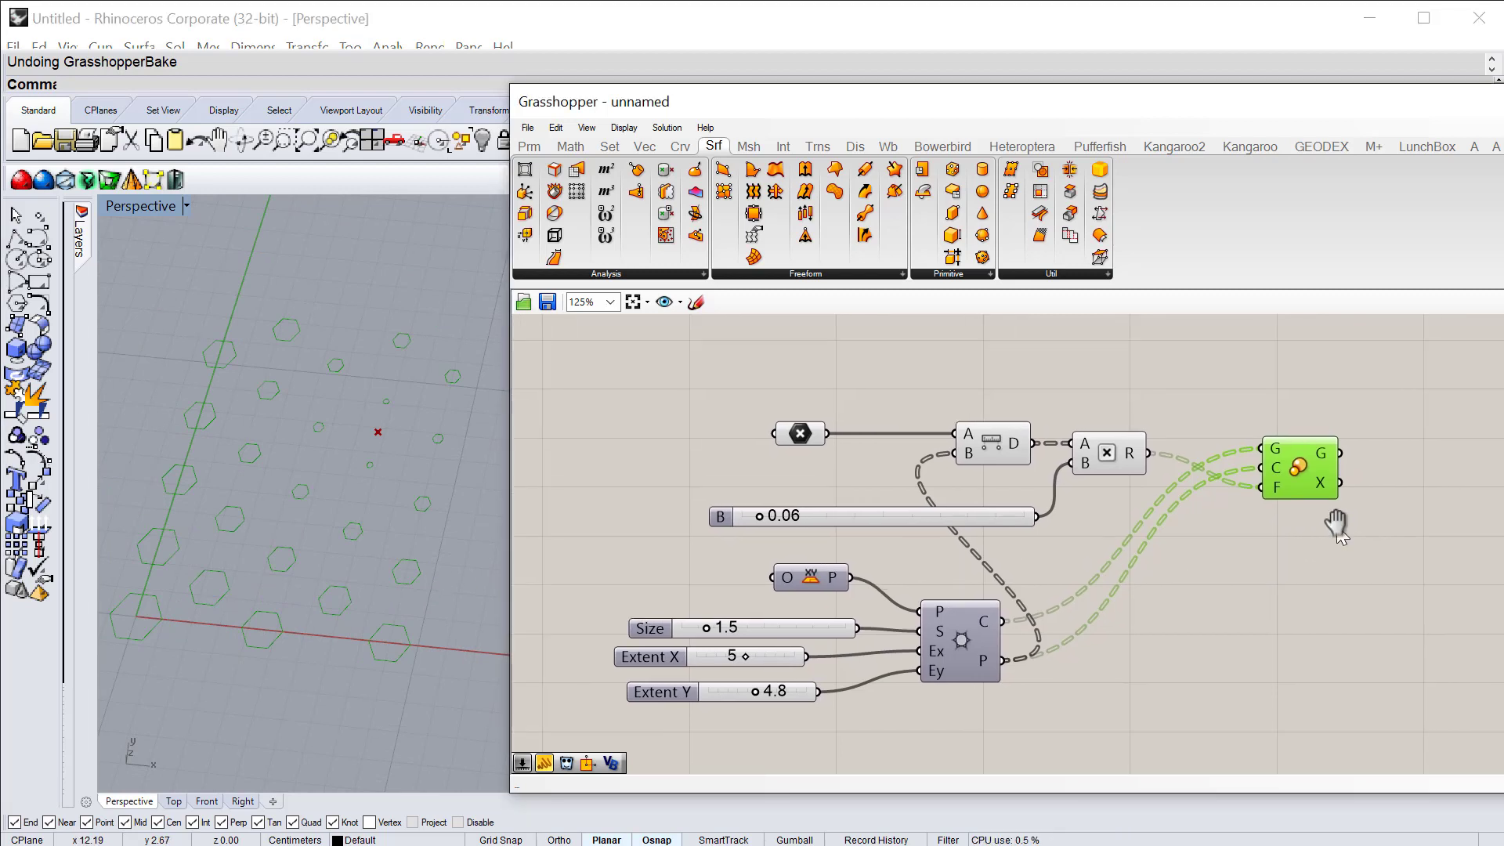
double_click(1315, 581)
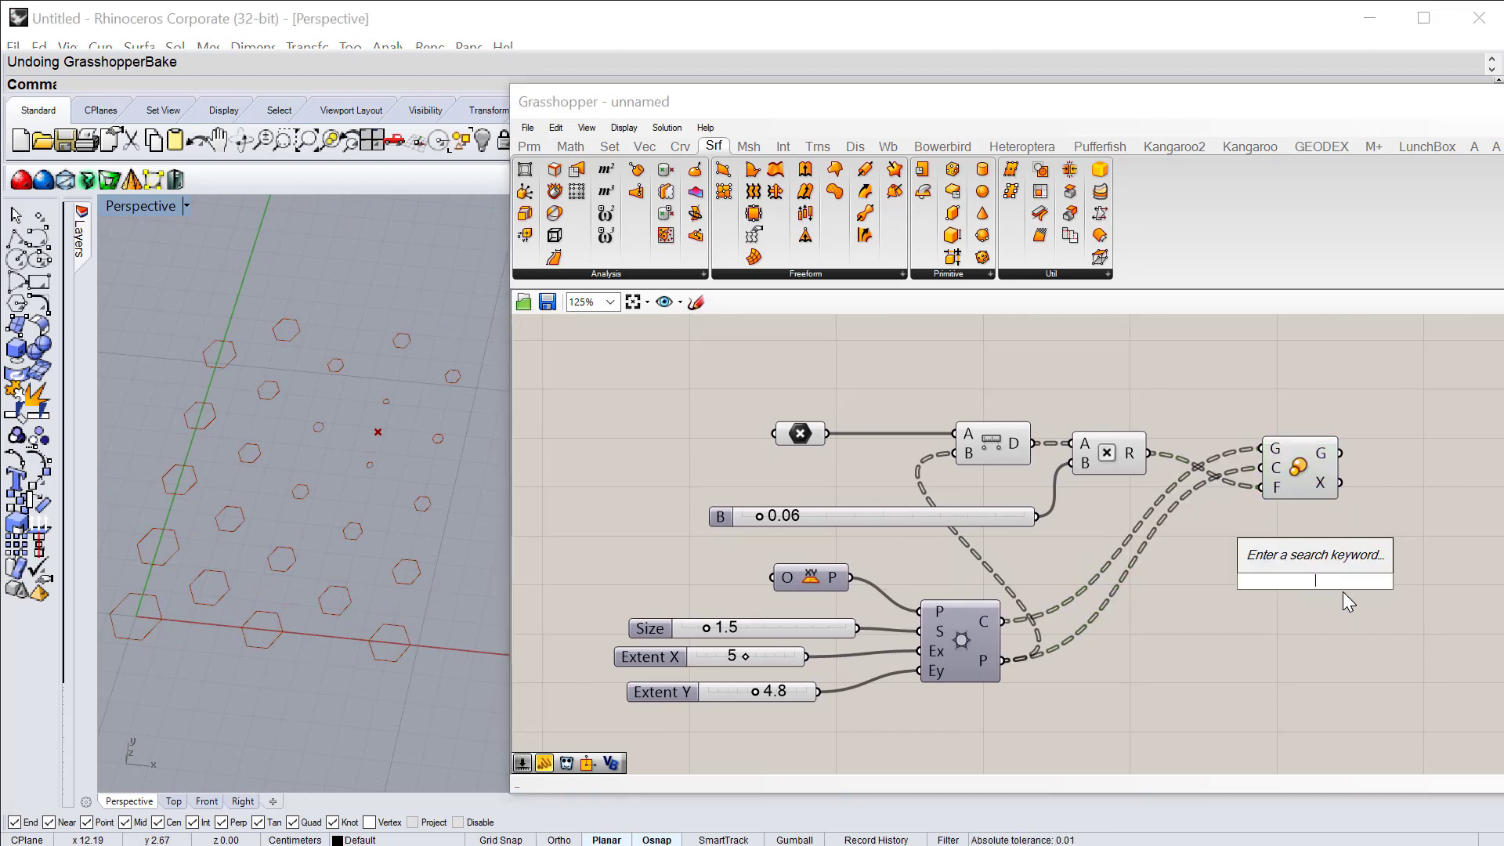
type("scale")
key("Return")
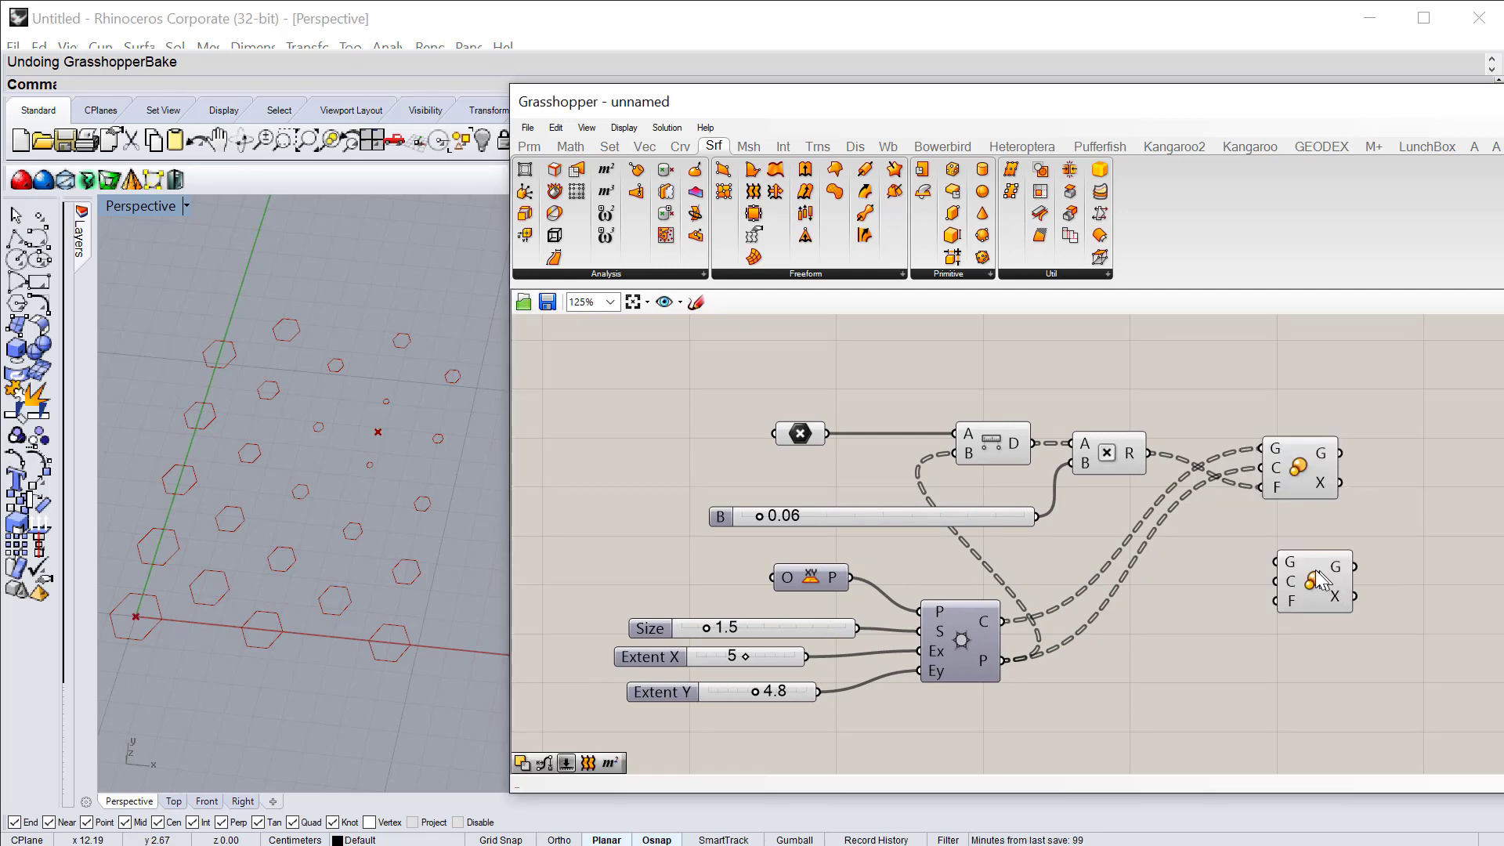
left_click_drag(1325, 610, 1323, 616)
left_click_drag(1341, 453, 1266, 595)
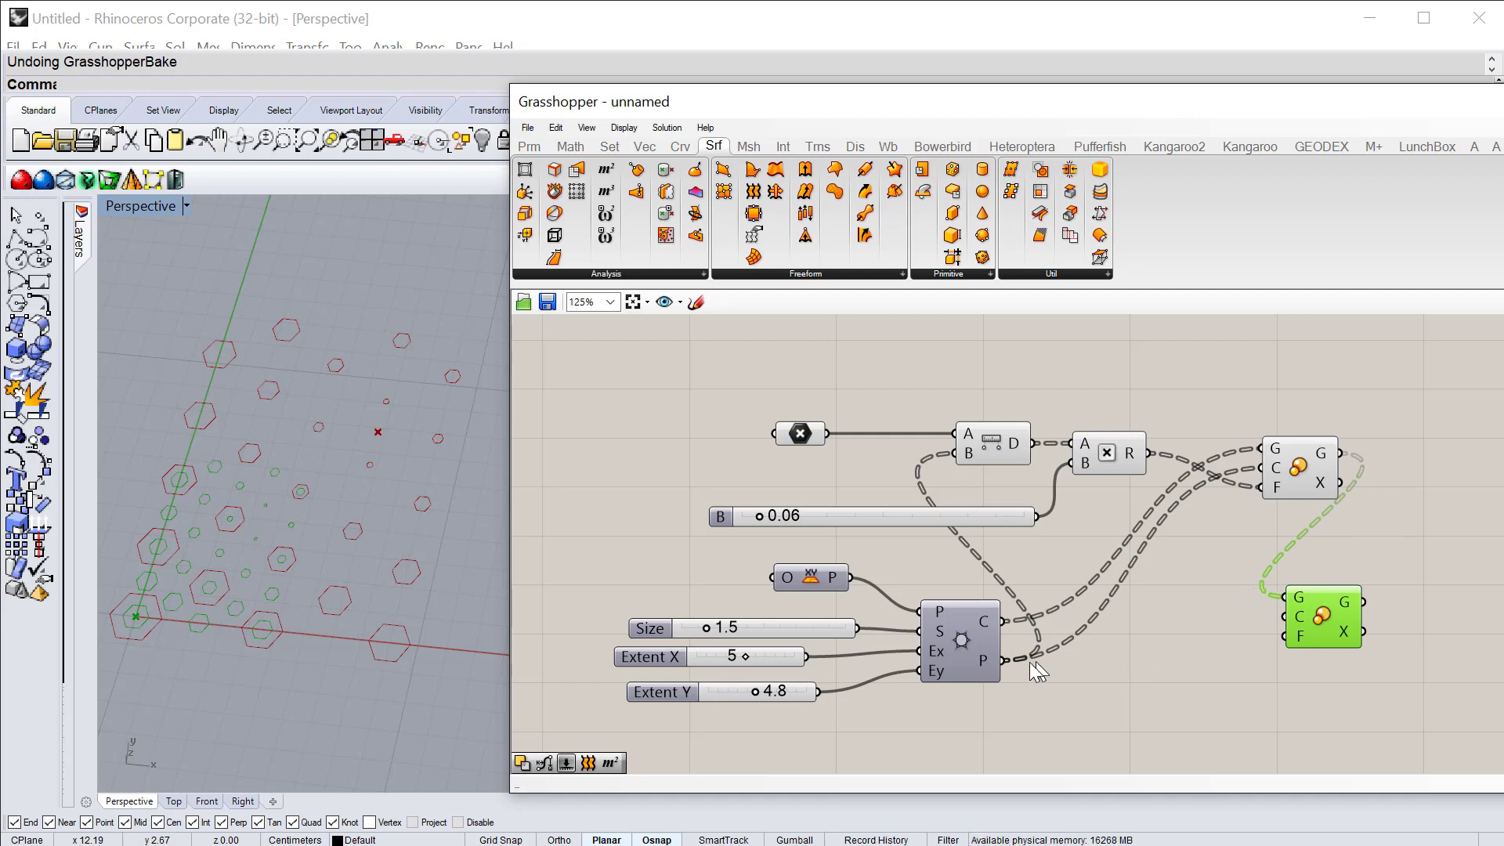
left_click_drag(1004, 661, 1333, 619)
Step: Create a 0.75 number slider, connect it to the second Scale's factor F, and adjust it to 0.74
double_click(1144, 699)
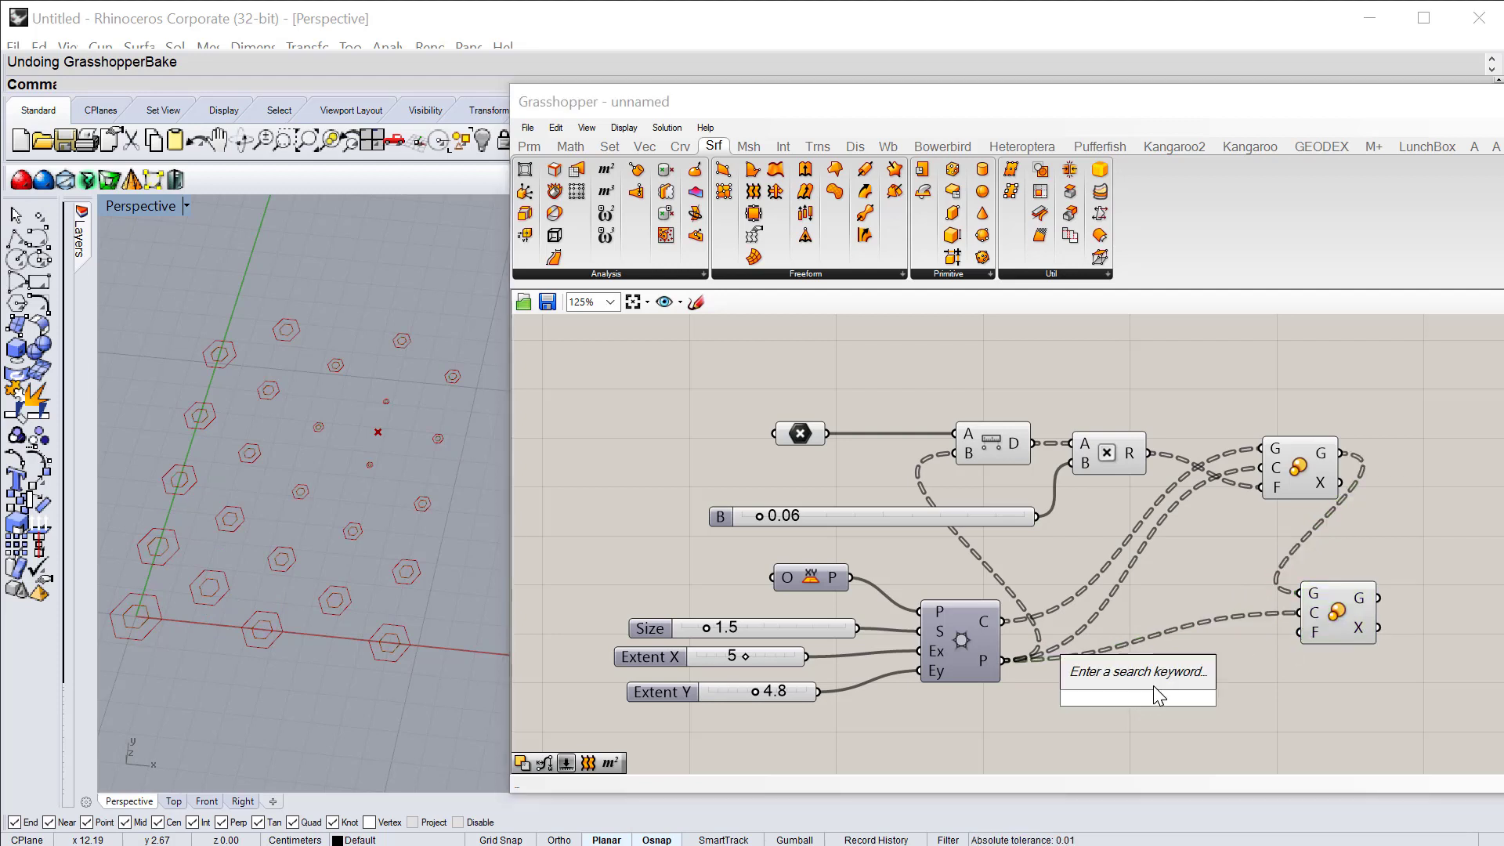
type(".75")
key("Return")
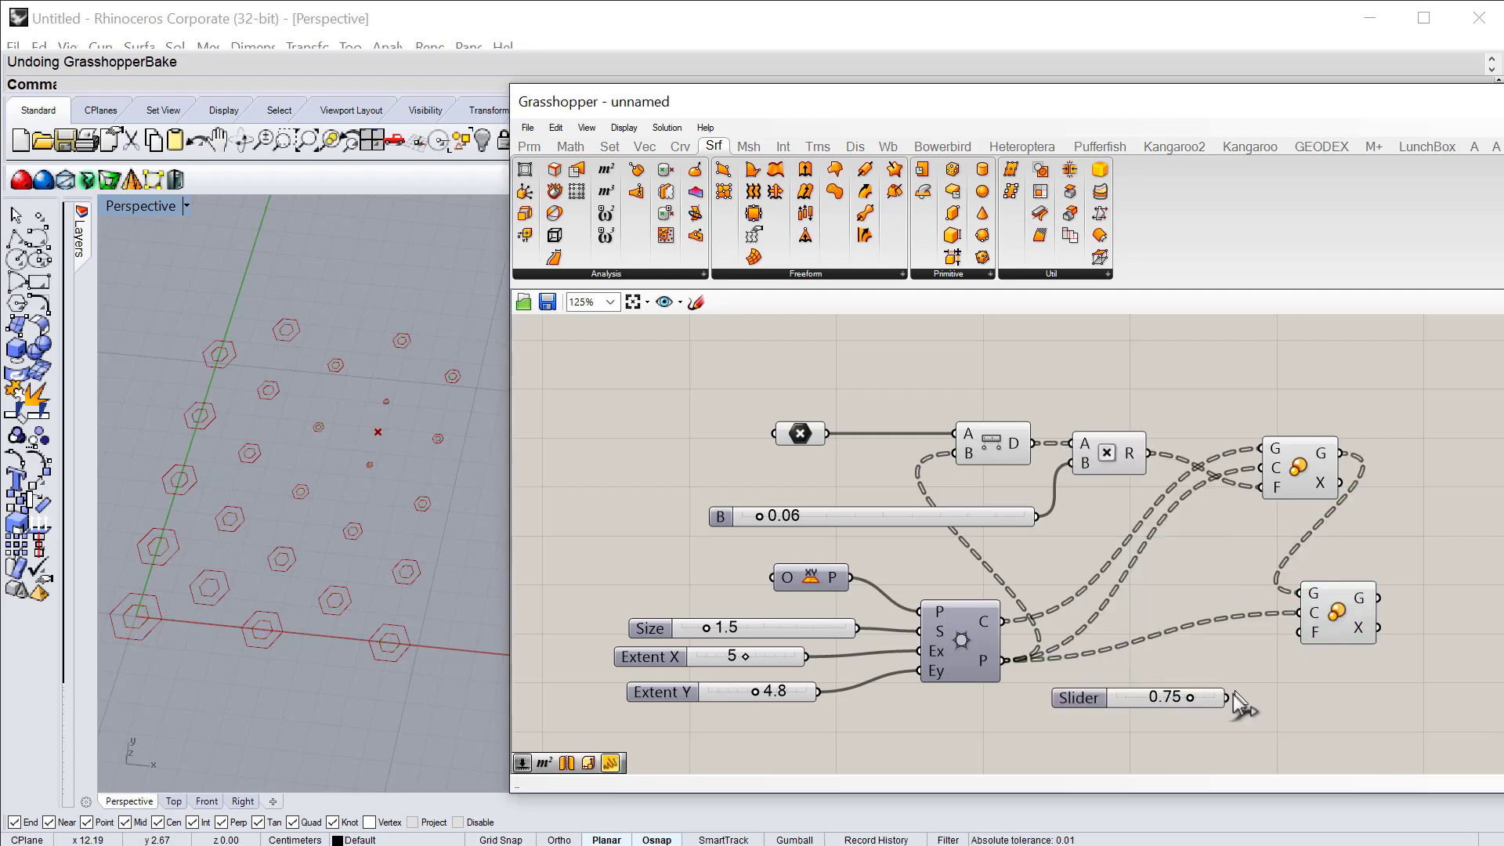
left_click_drag(1227, 697, 1297, 632)
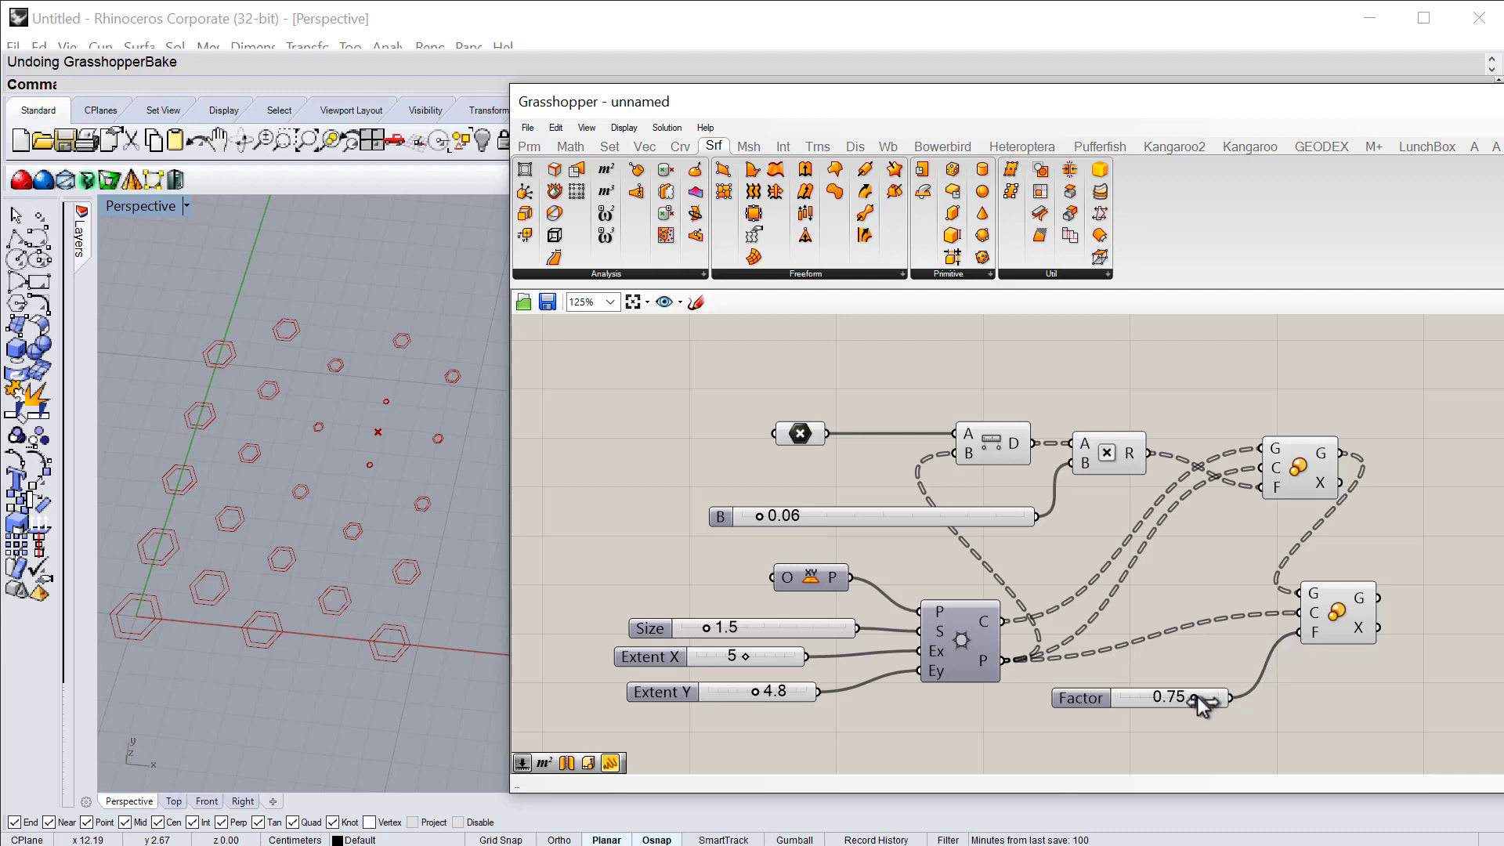
mouse_move(1198, 702)
left_mouse_down()
mouse_move(1177, 702)
mouse_move(1197, 700)
left_mouse_up()
Step: Shift the second Scale component under the first and select both alternately to compare their outer and inner hexagons
right_click_drag(1292, 690, 1165, 667)
left_click_drag(1175, 636, 1150, 635)
left_click(1128, 495)
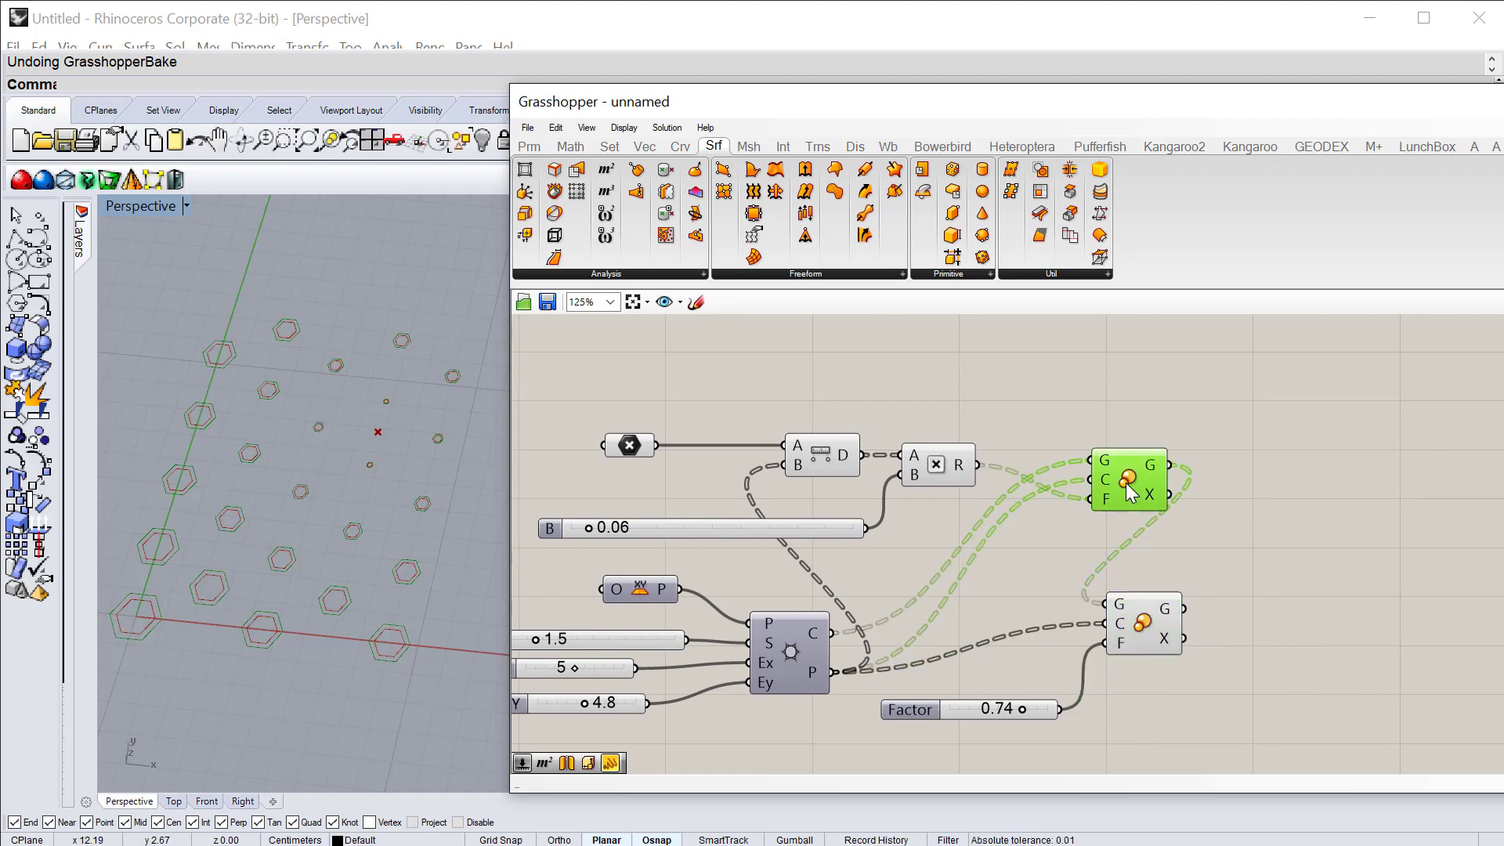
left_click(1138, 615)
left_click(1135, 476)
left_click(1145, 619)
left_click(1144, 493)
left_click(1142, 623)
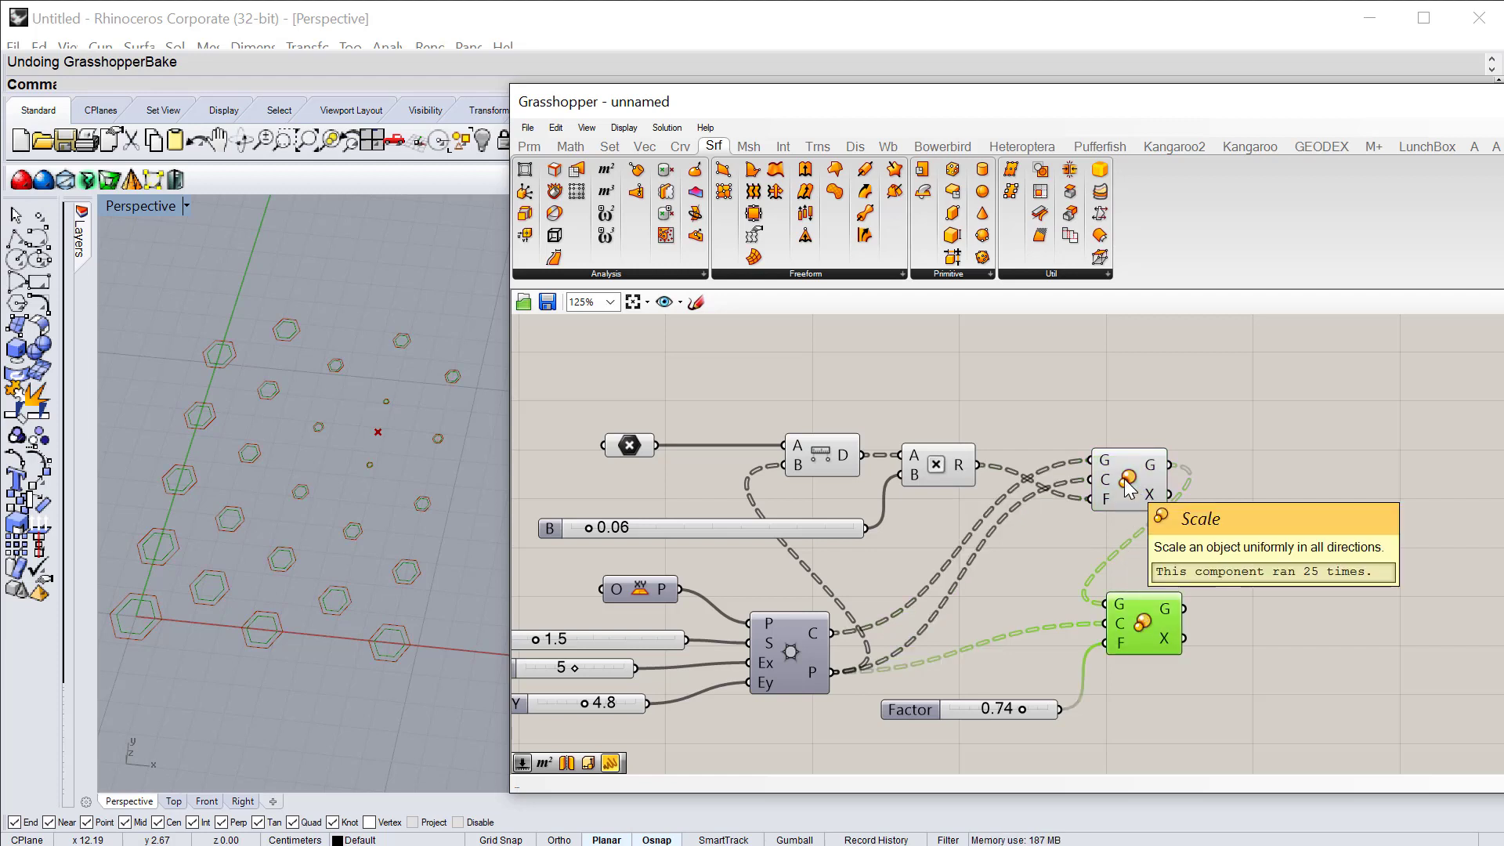
left_click(1129, 487)
Step: Add a Loft component beside the two Scale components
double_click(1244, 542)
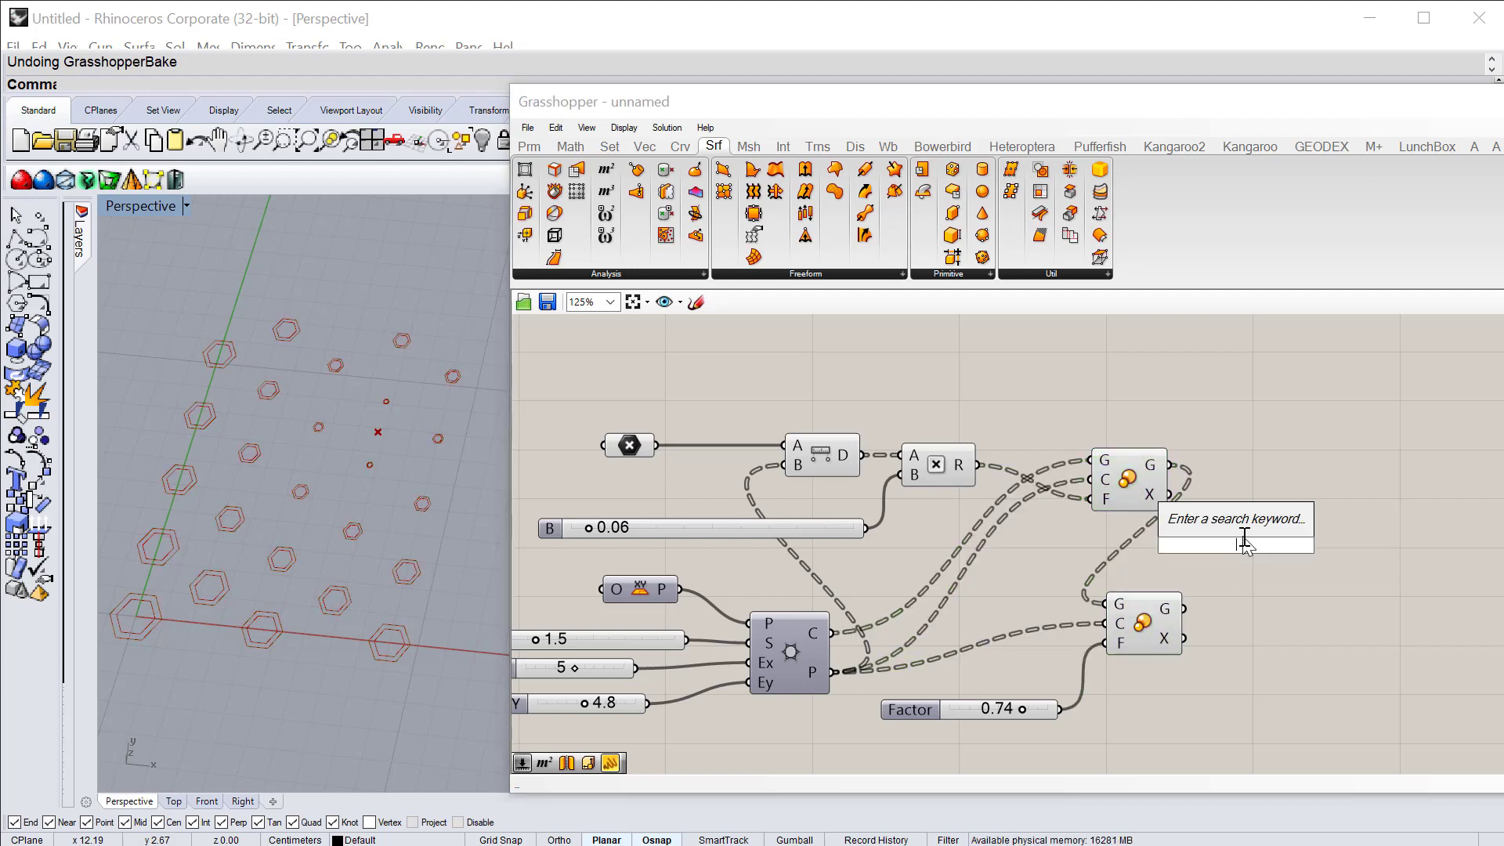
type("loft")
left_click(1239, 443)
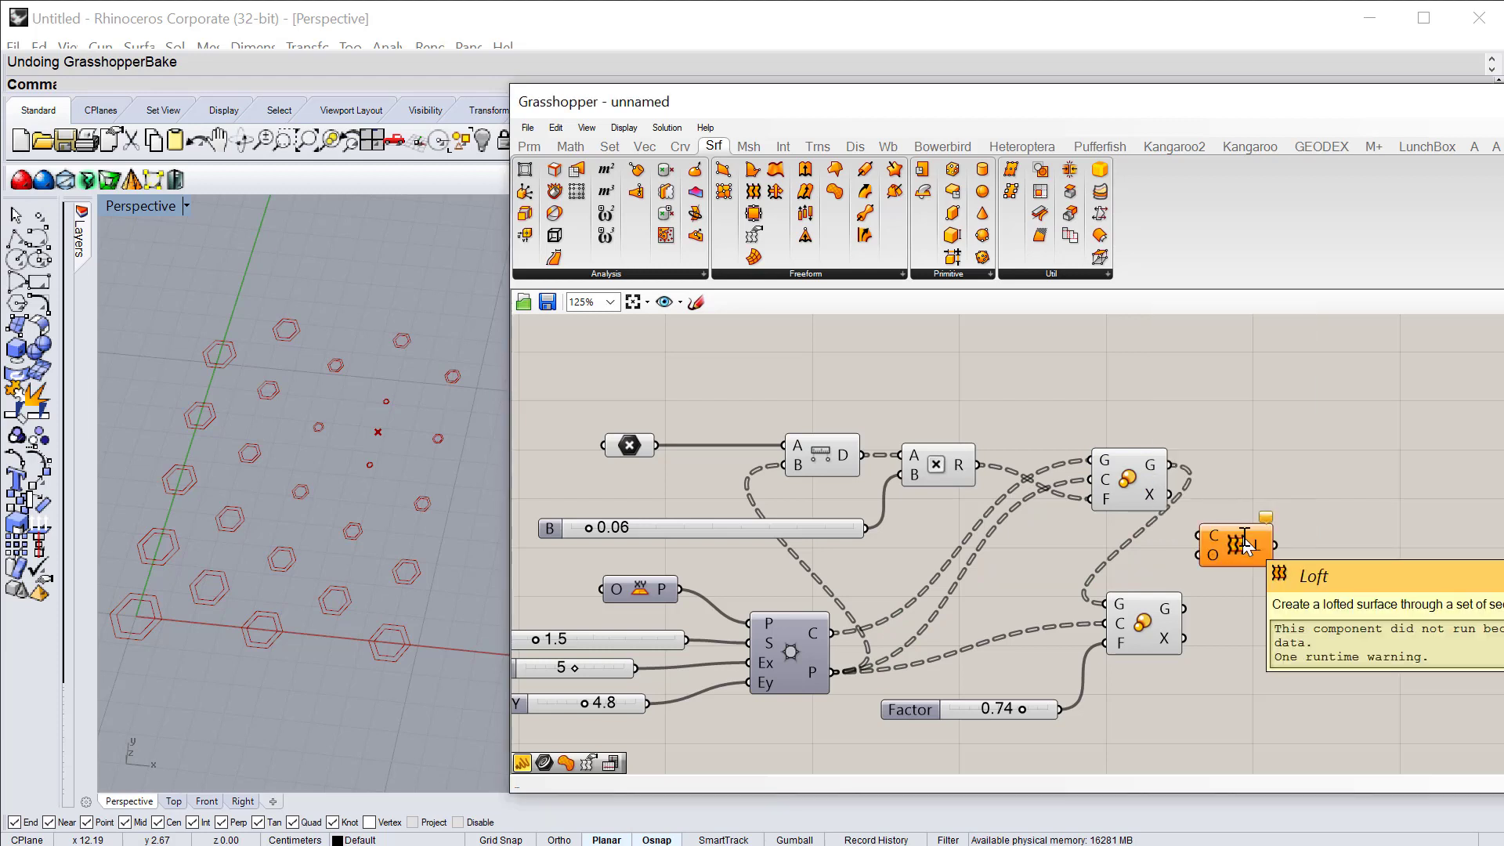
Step: Connect the geometry outputs of both Scale components to the Loft component's curve input and spread the components apart
left_click_drag(1236, 548, 1267, 550)
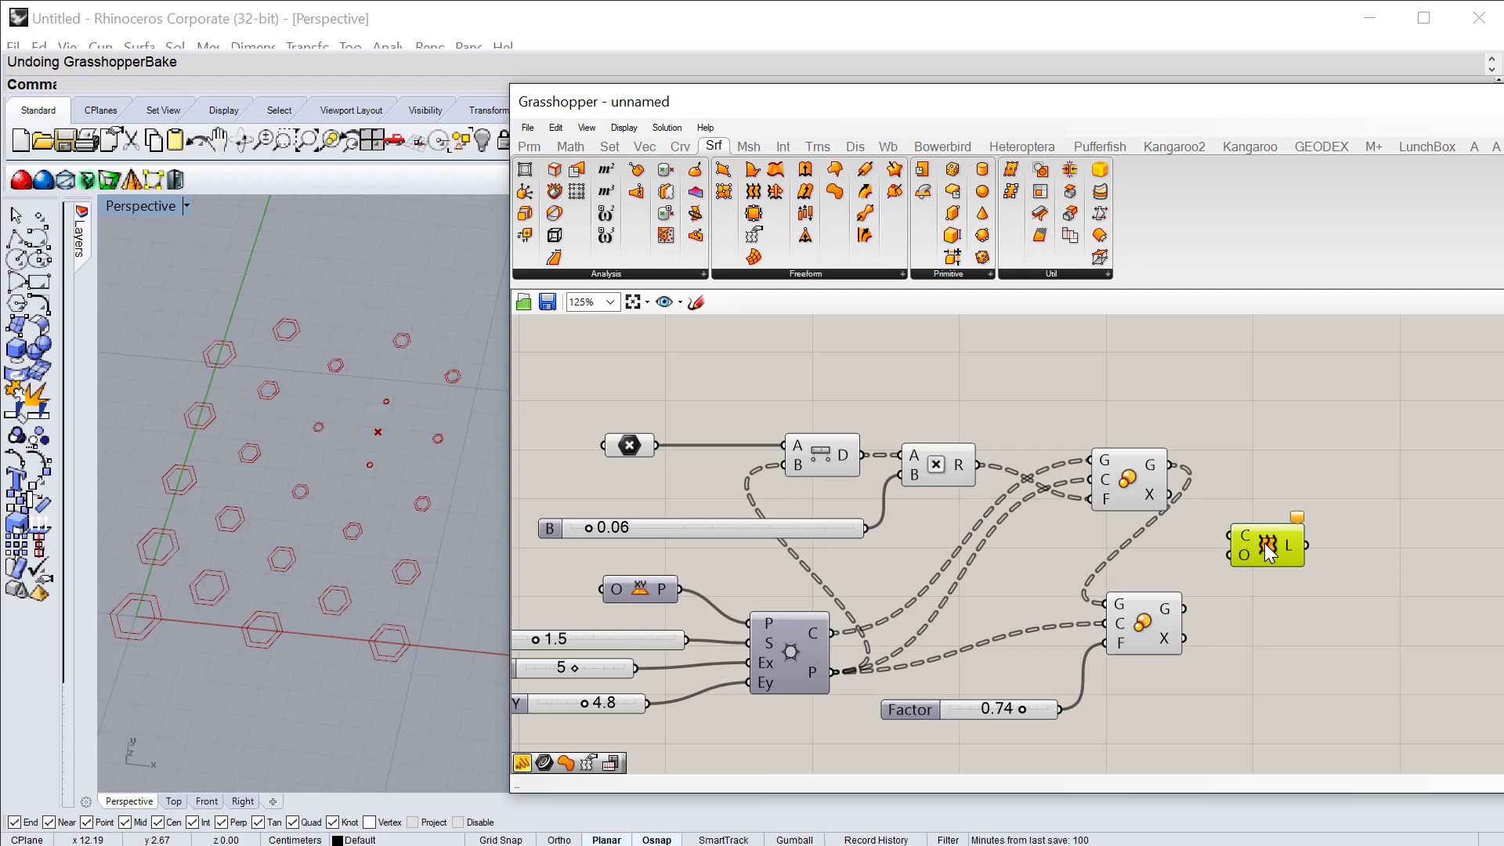
left_click_drag(1265, 543, 1267, 531)
right_click(1246, 544)
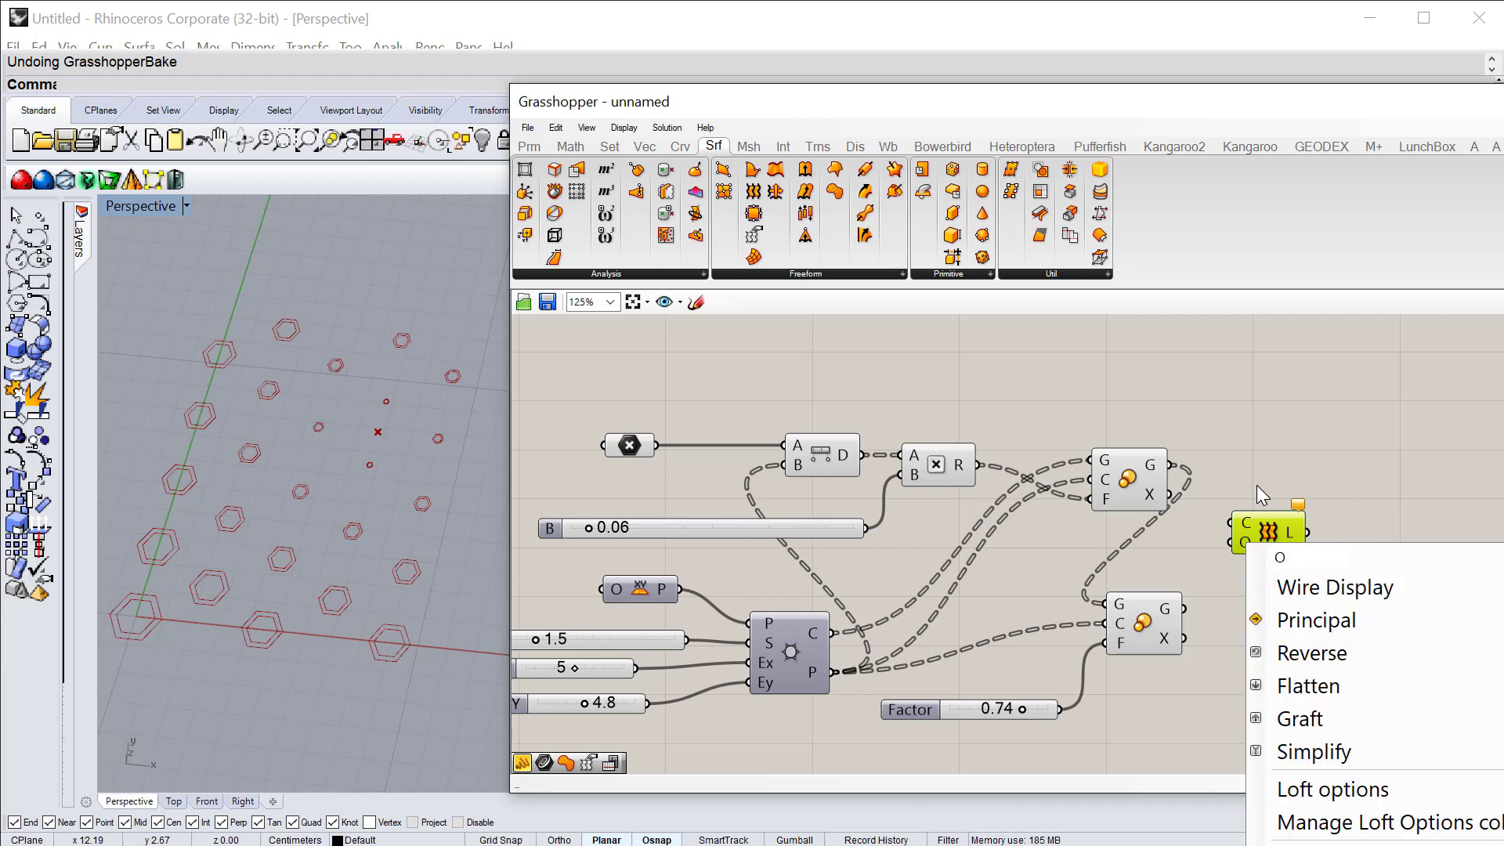
left_click(1238, 444)
left_click_drag(1262, 520, 1270, 524)
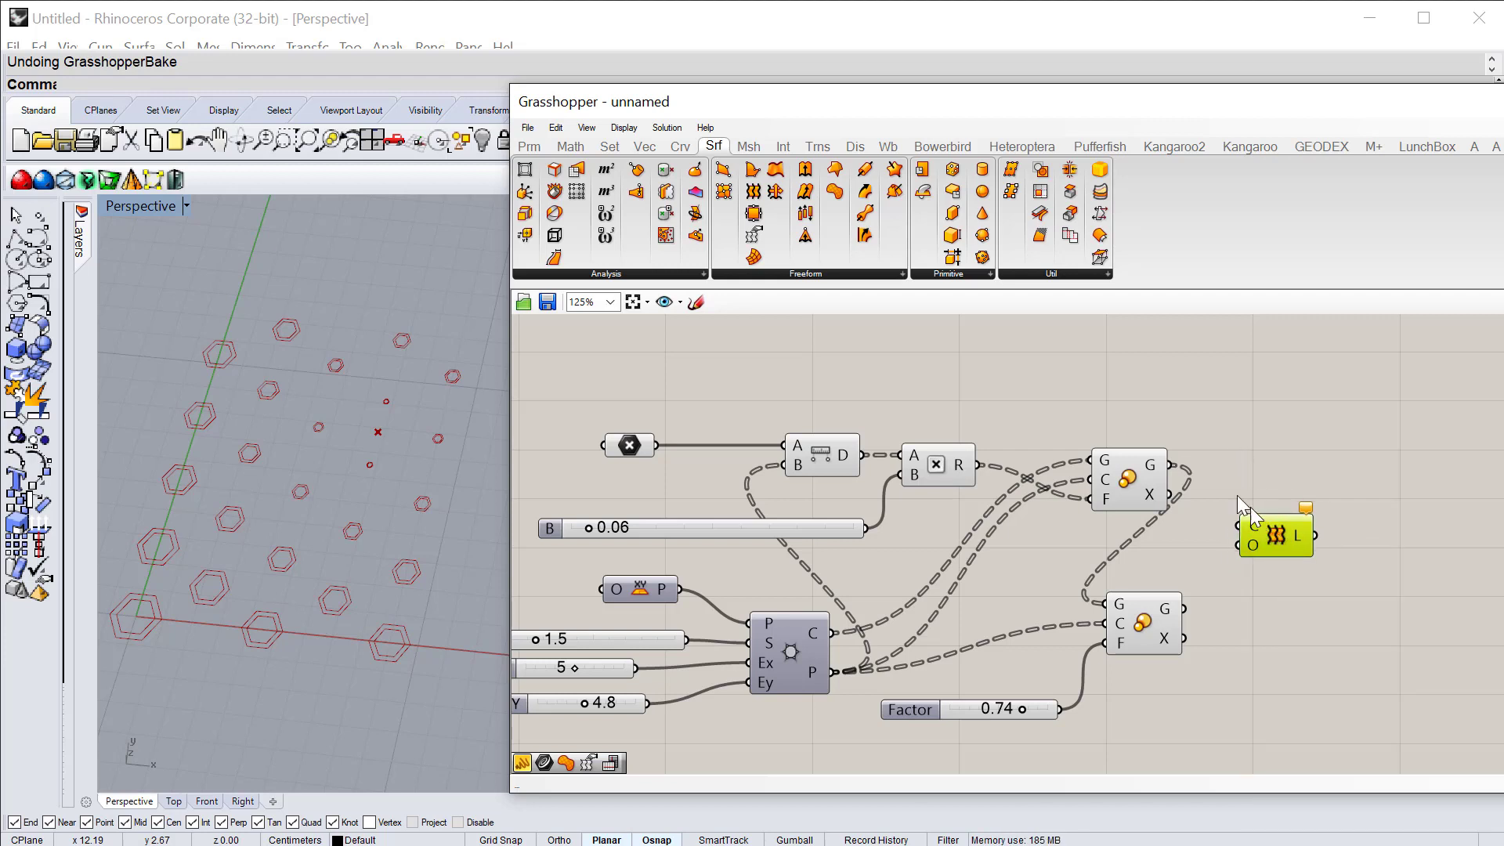
left_click_drag(1175, 463, 1171, 465)
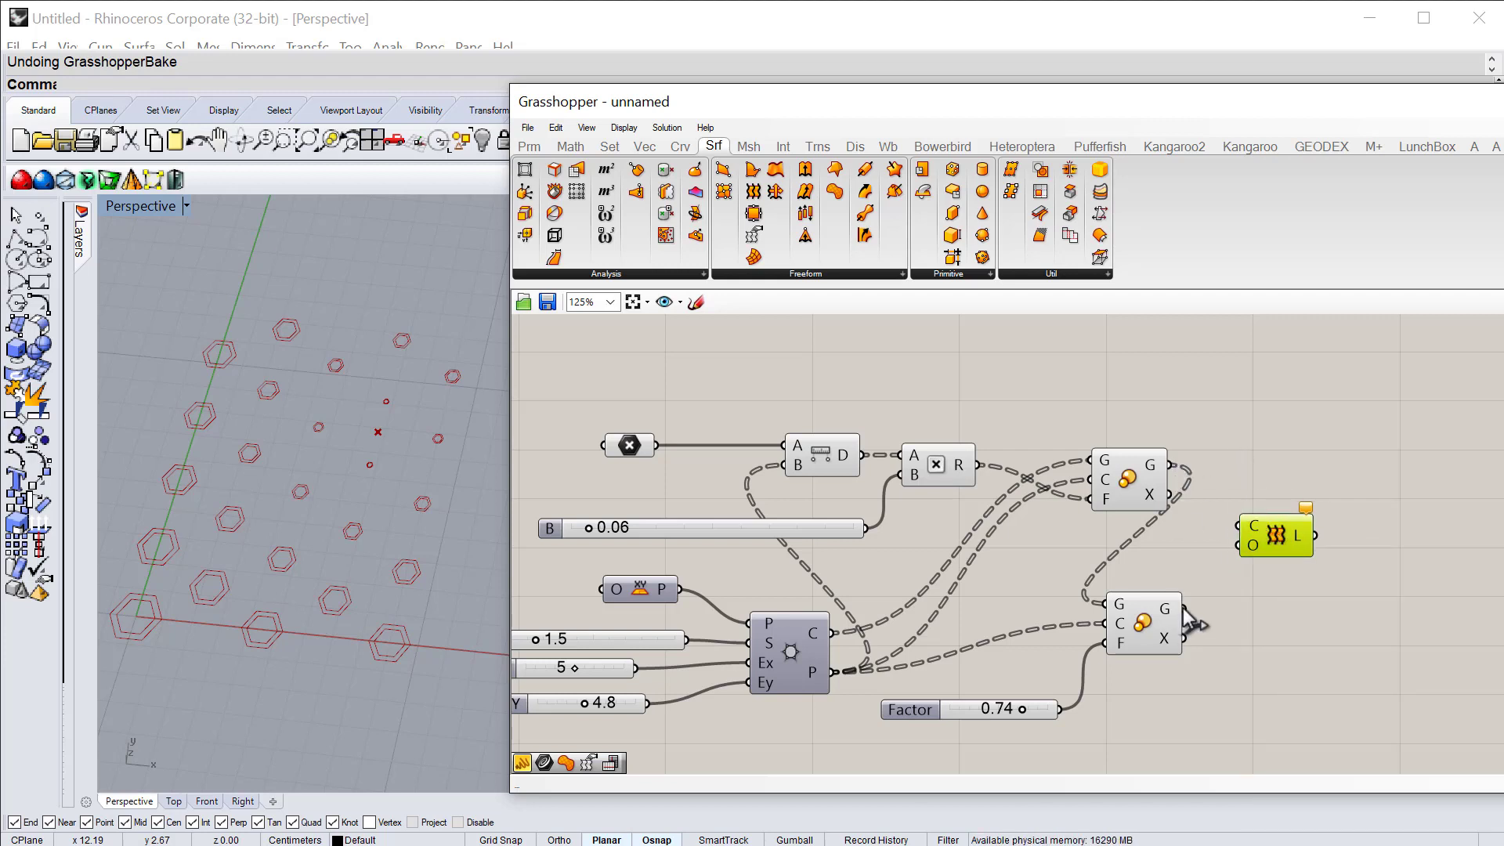
left_click_drag(1185, 610, 1235, 528)
left_click_drag(1169, 467, 1238, 537, "shift")
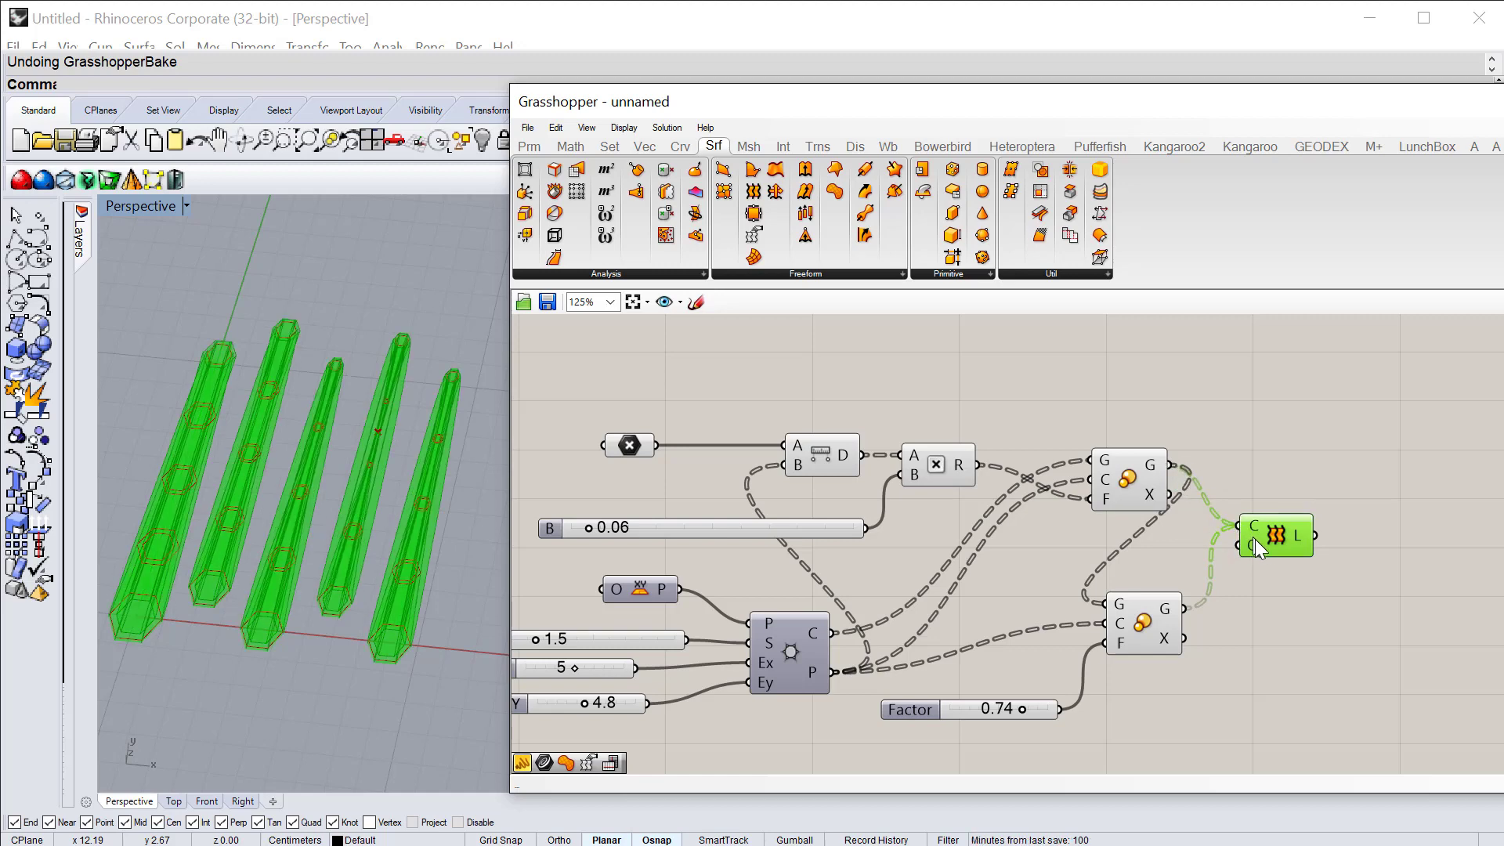
left_click_drag(1276, 541, 1330, 535)
left_click(1137, 476)
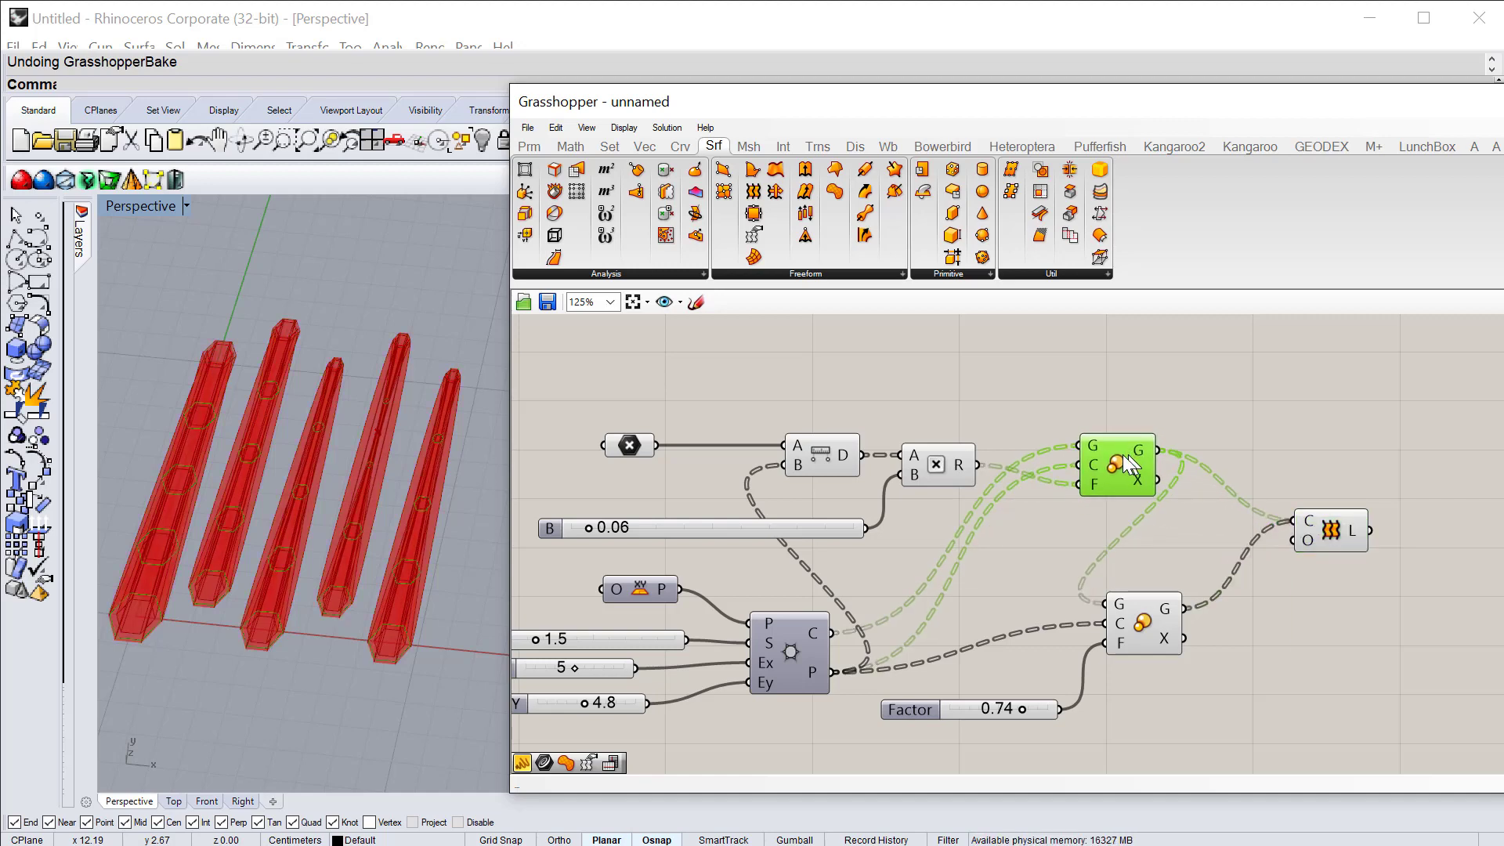
left_click_drag(1137, 476, 1098, 475)
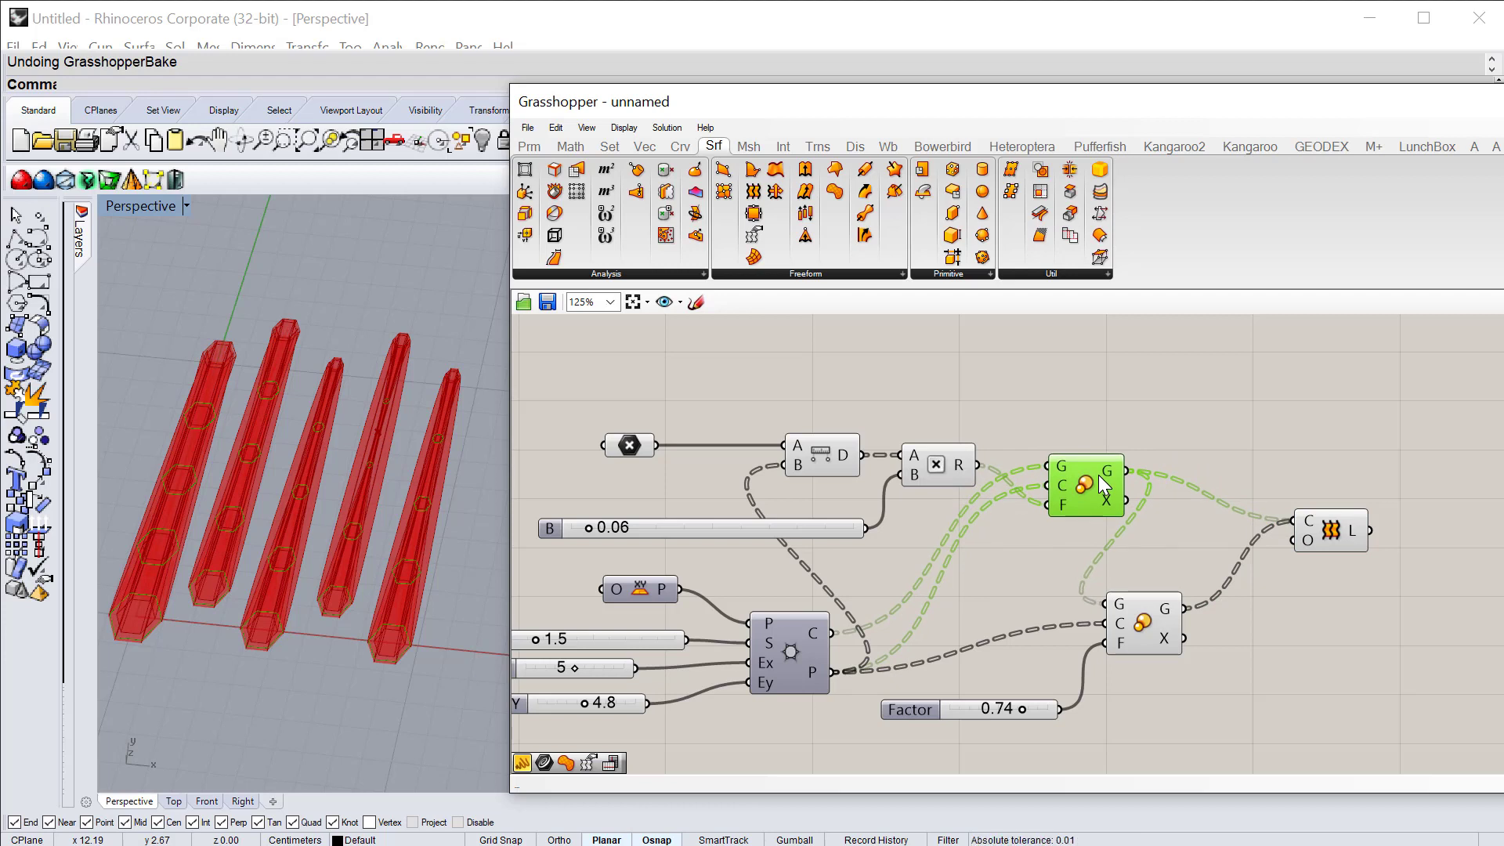
Step: Examine the data structure of the upper Scale component's geometry output in a temporary Panel, and delete the Panel
double_click(1261, 459)
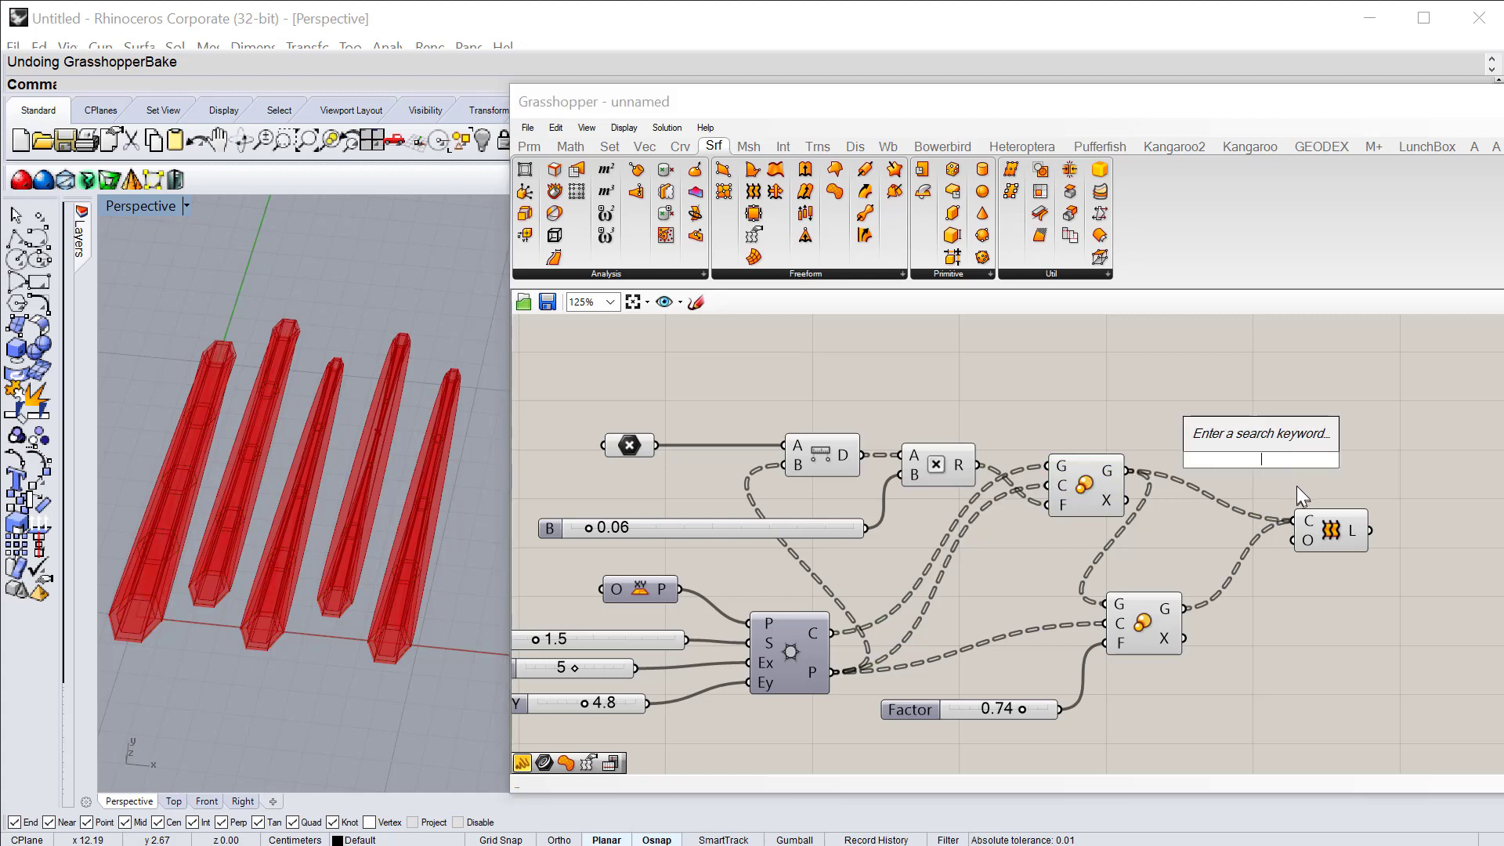
type("panel")
key("Return")
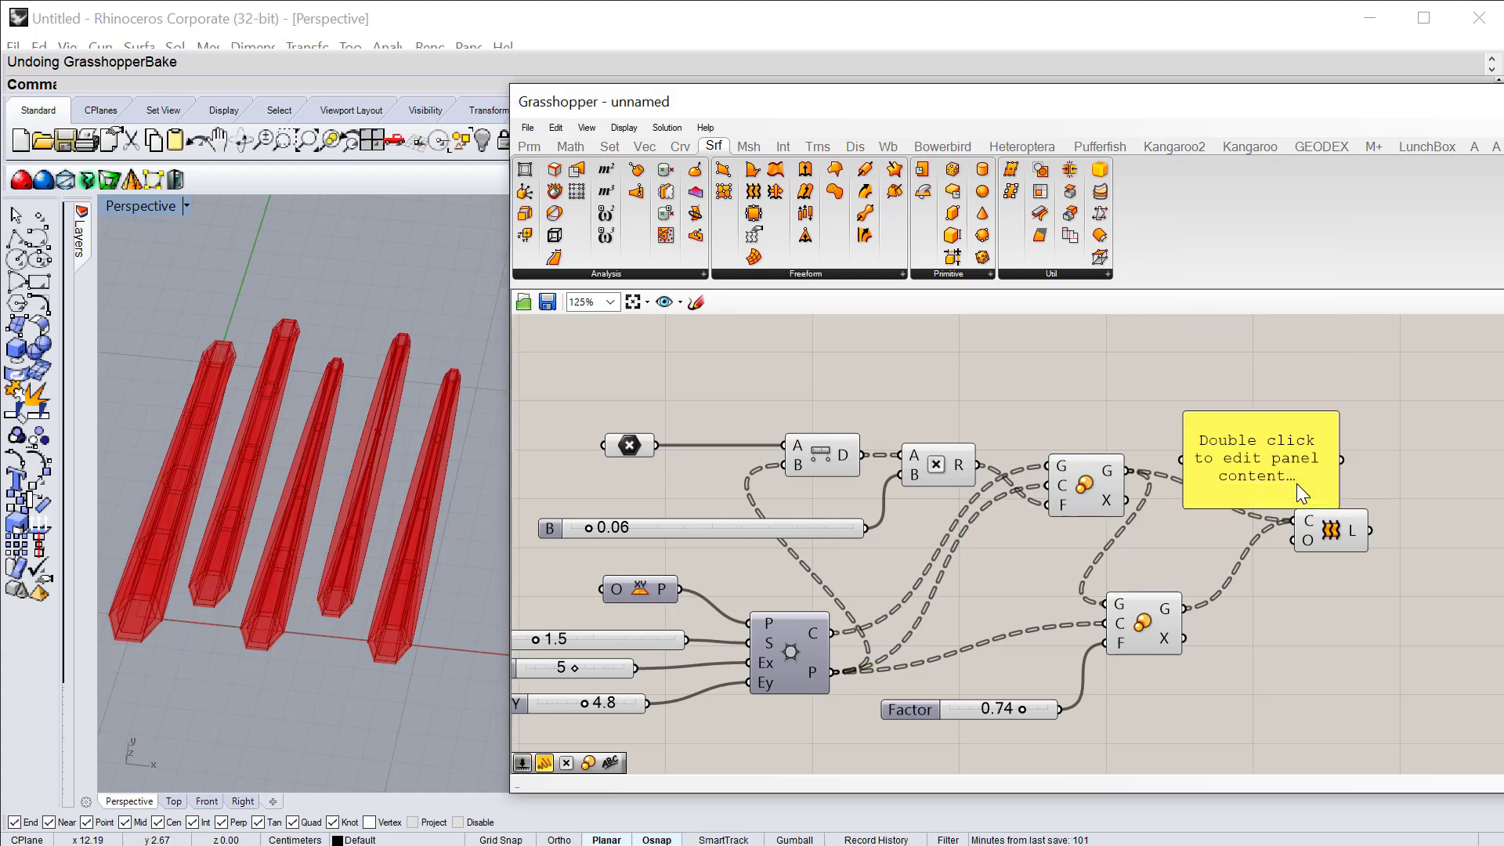
left_click_drag(1129, 471, 1308, 750)
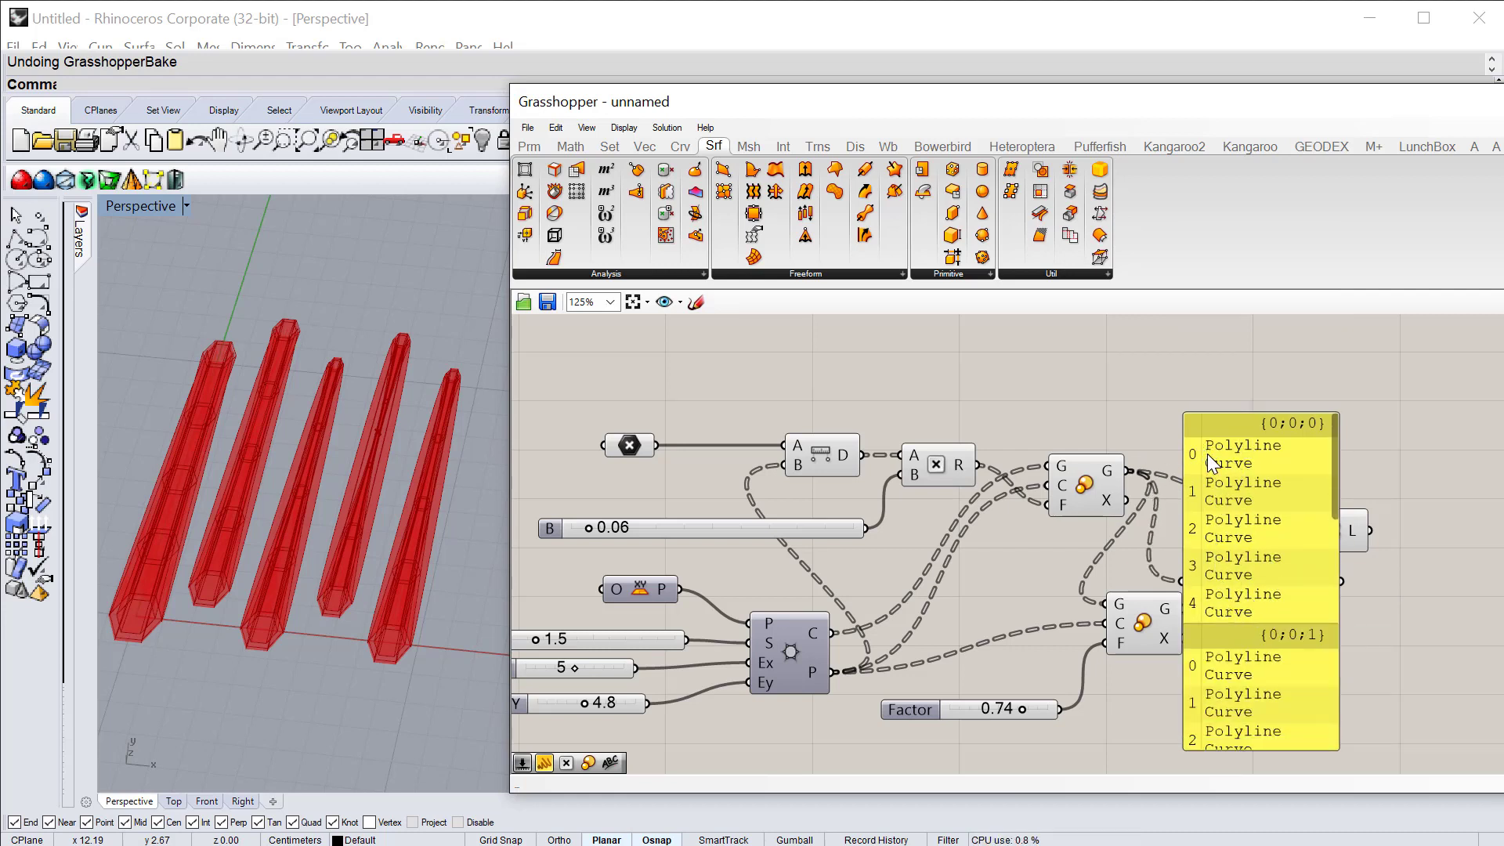
left_click_drag(1332, 504, 1333, 625)
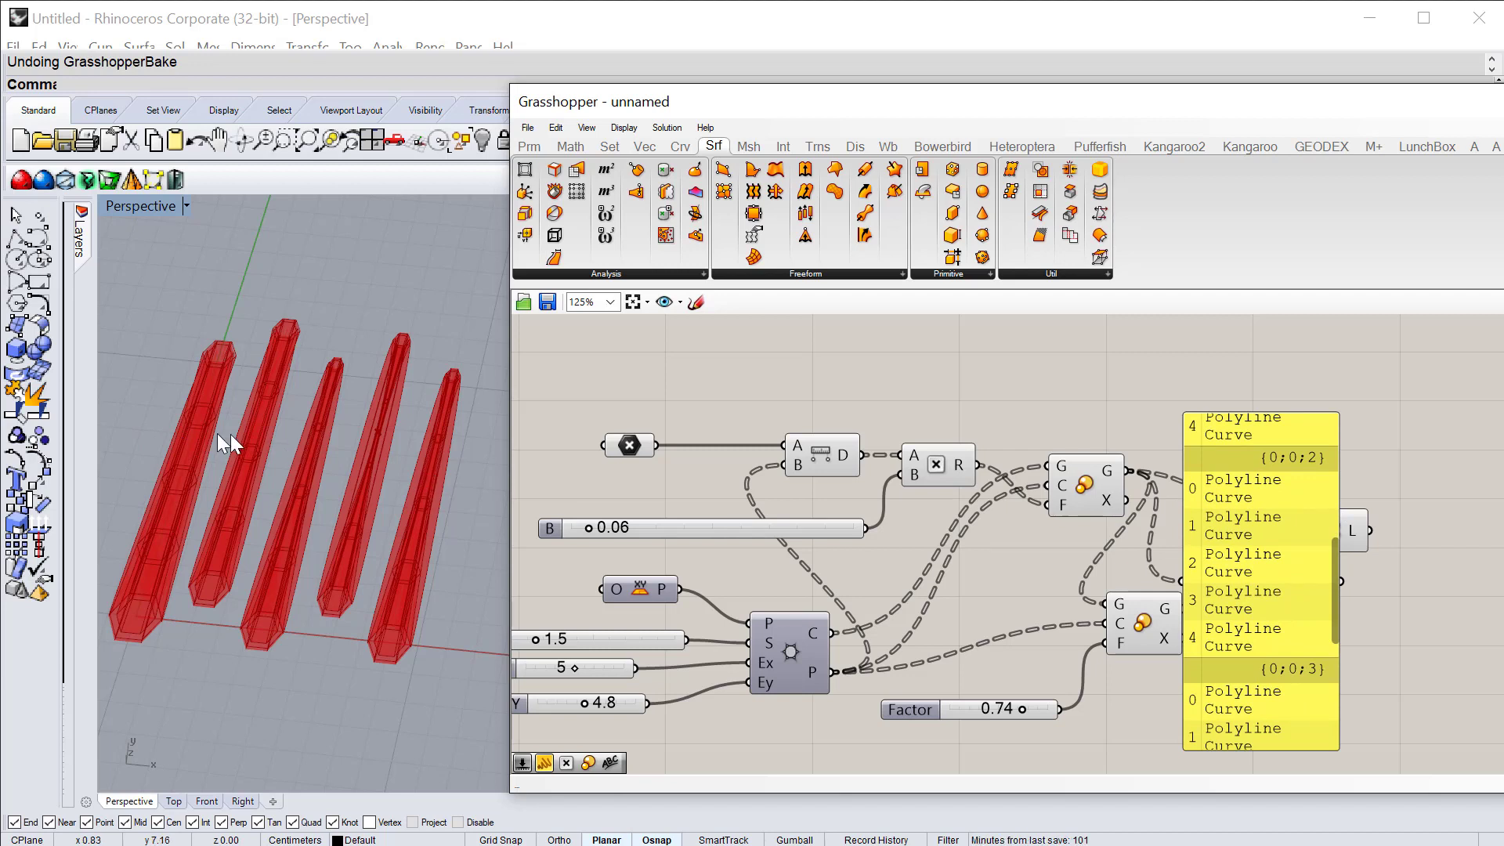
left_click(1262, 483)
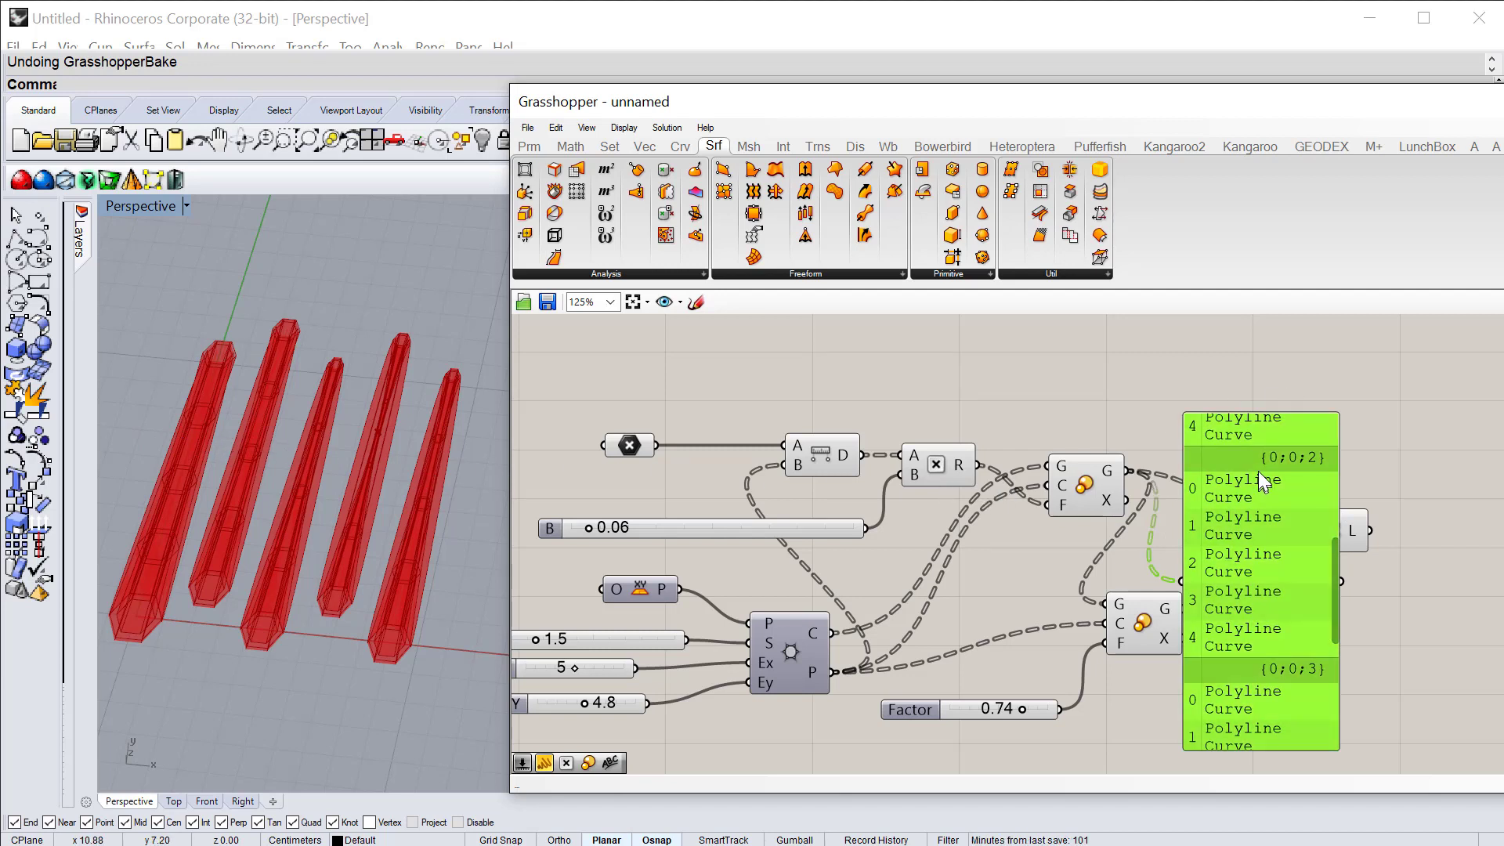
key("Delete")
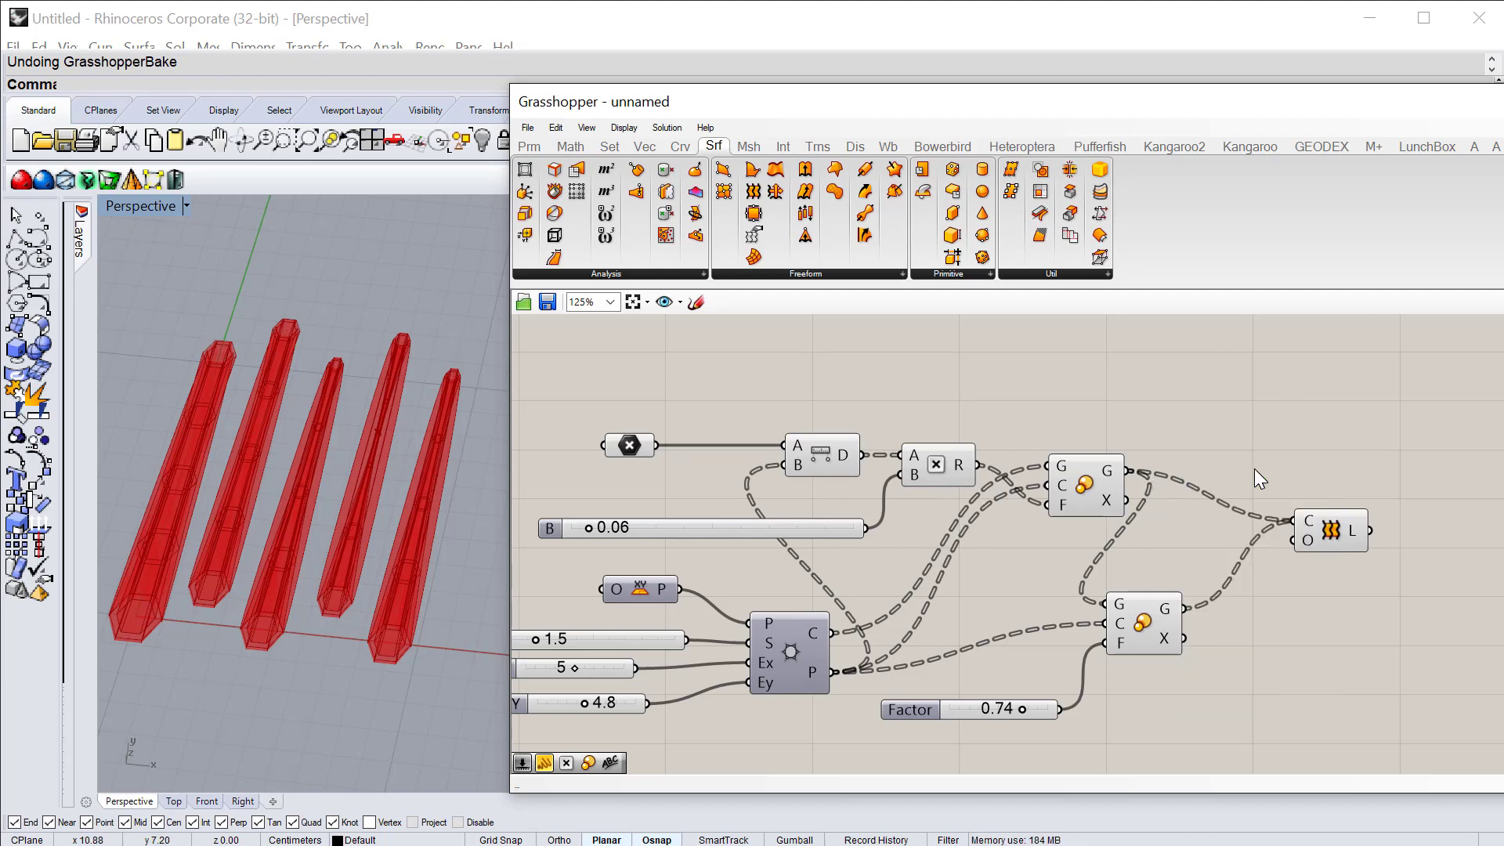
Step: Add a Panel and connect it to the lower Scale component's geometry output
right_click(1168, 614)
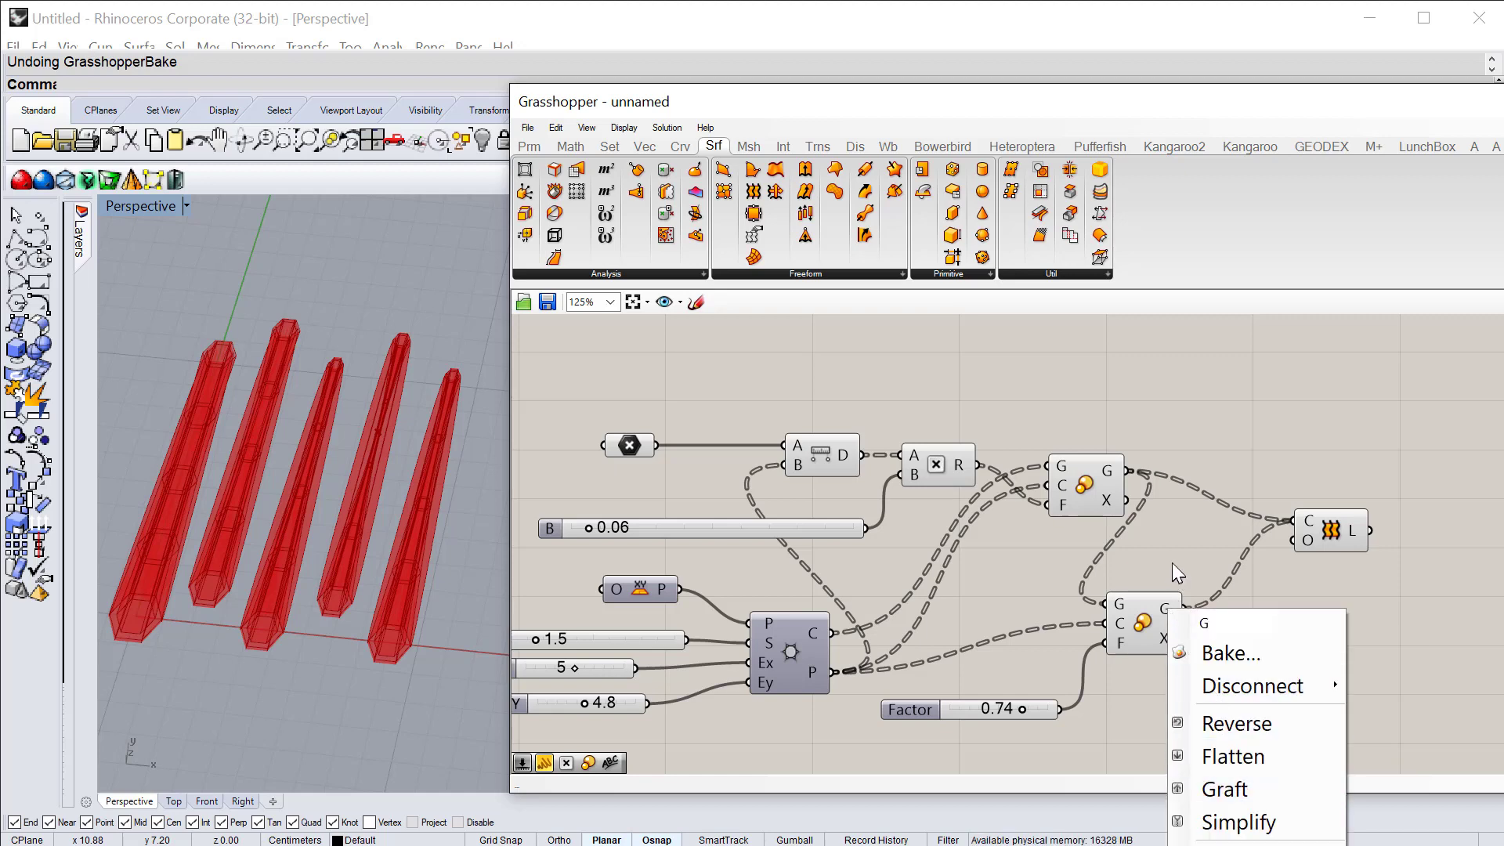
left_click(1285, 614)
double_click(1293, 608)
type("panel")
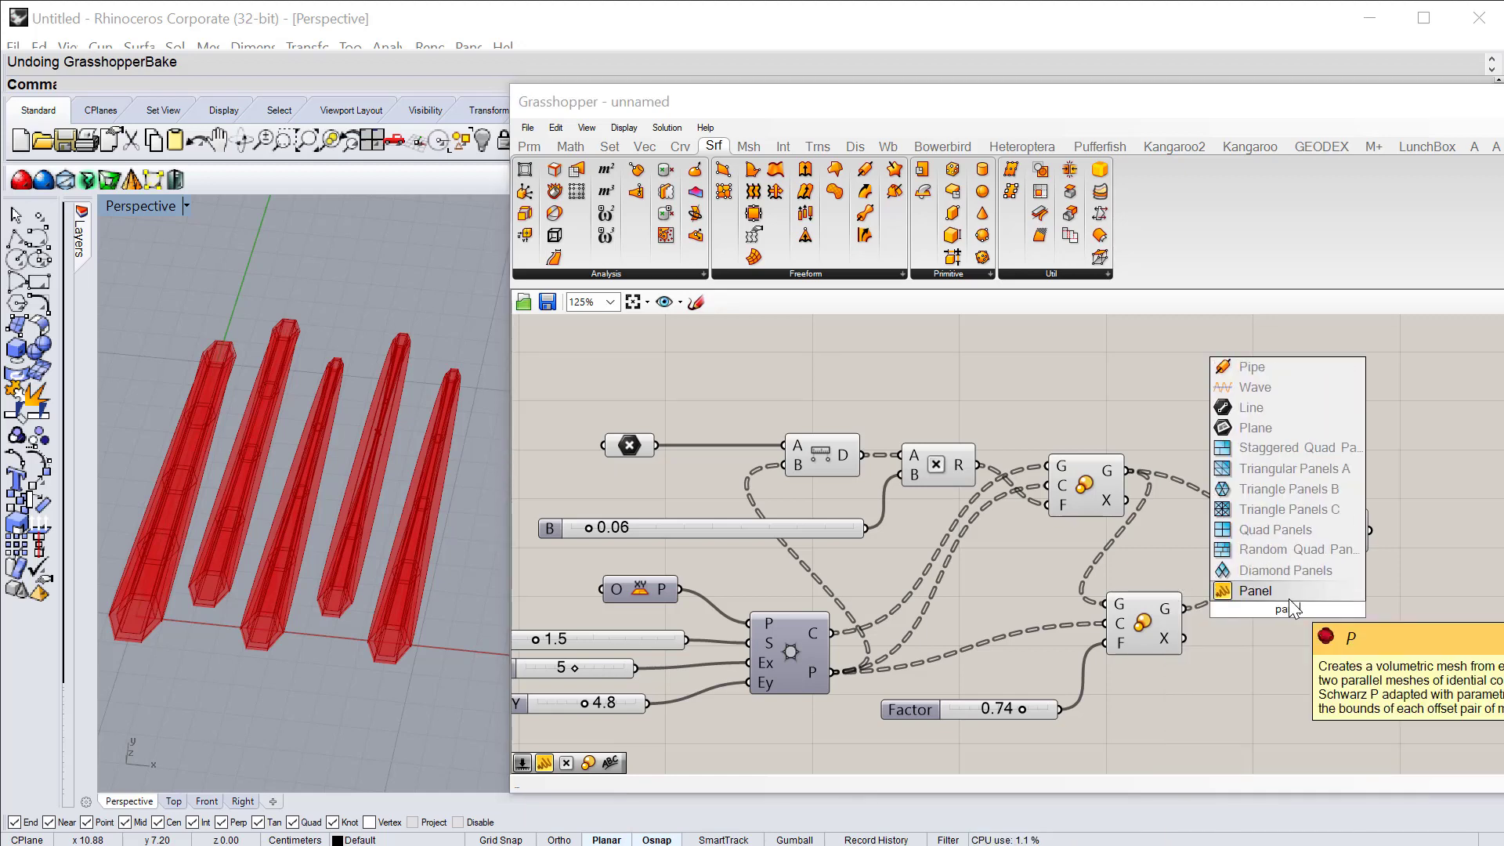
key("Return")
left_click_drag(1278, 605, 1288, 607)
left_click_drag(1186, 609, 1217, 611)
left_click_drag(1289, 558, 1289, 399)
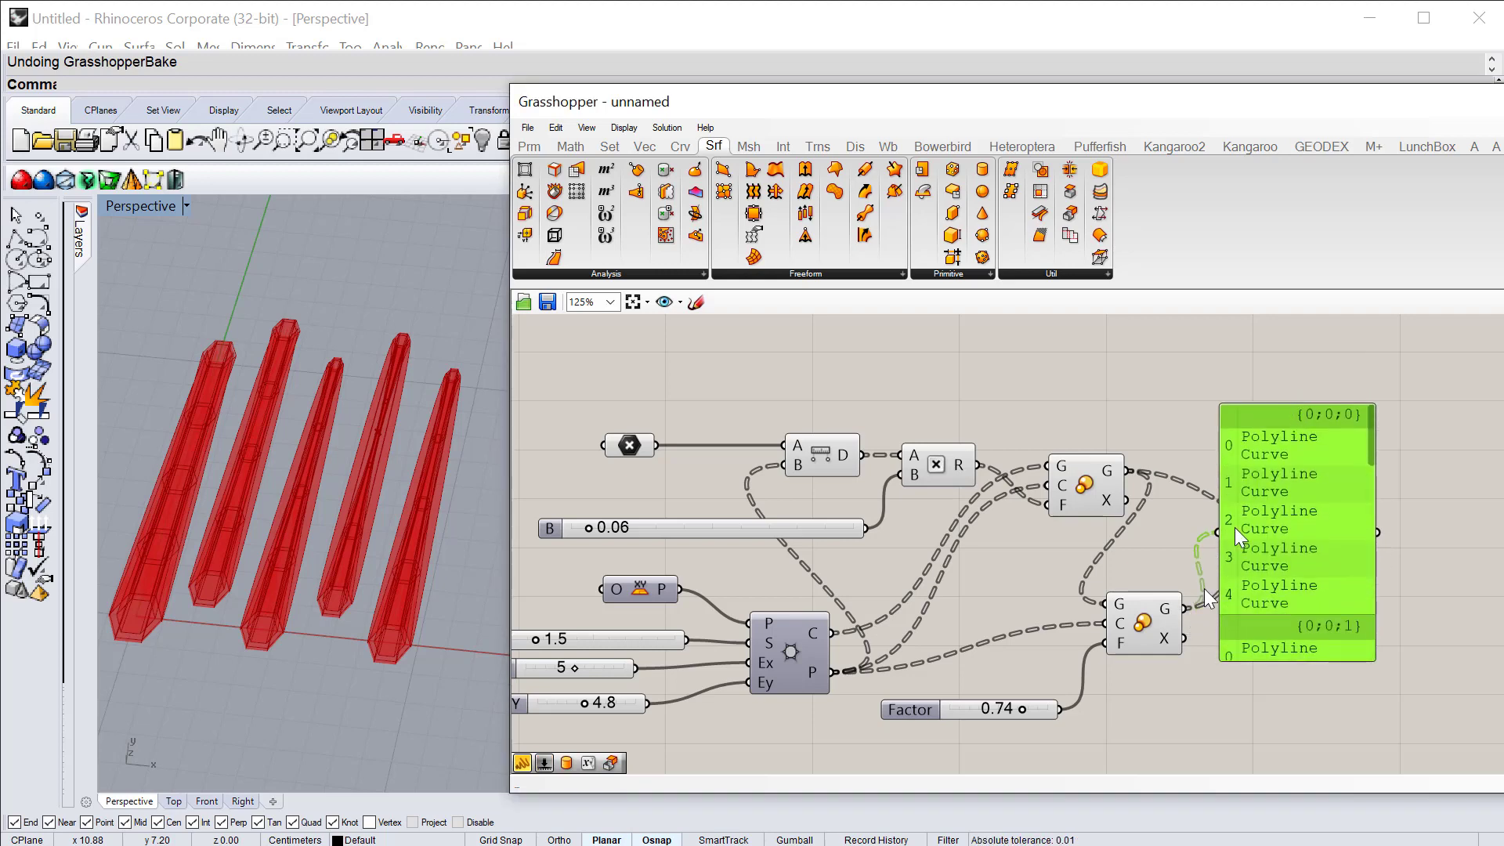
Step: Graft the lower Scale component's geometry output and enlarge the attached Panel
right_click(1167, 614)
left_click(1228, 793)
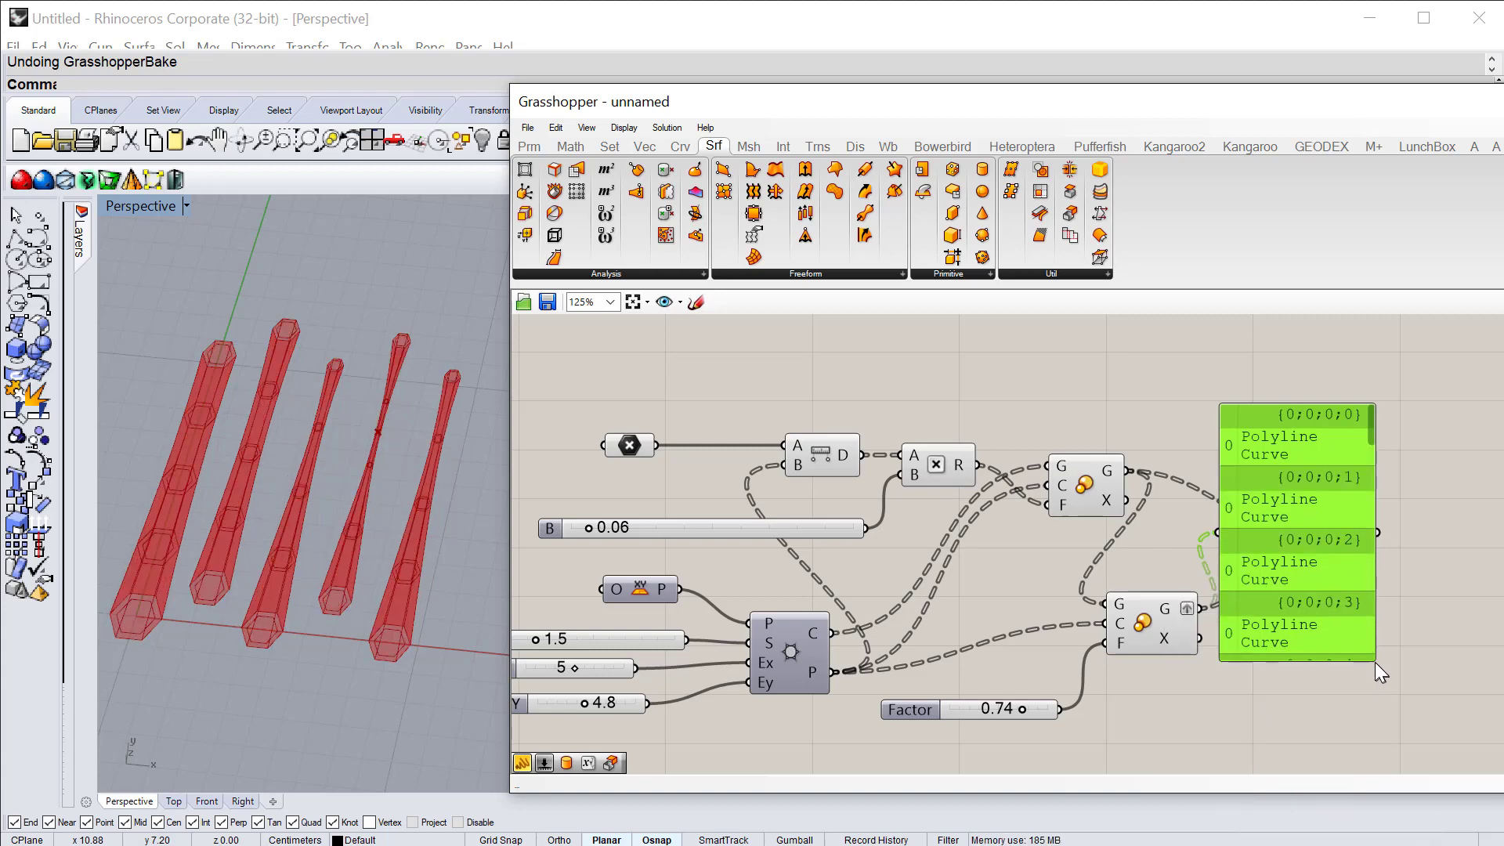
left_click_drag(1374, 661, 1501, 746)
Step: Toggle the lower Scale output's graft off and on again to compare the data tree, and place the Panel below the components
right_click(1186, 615)
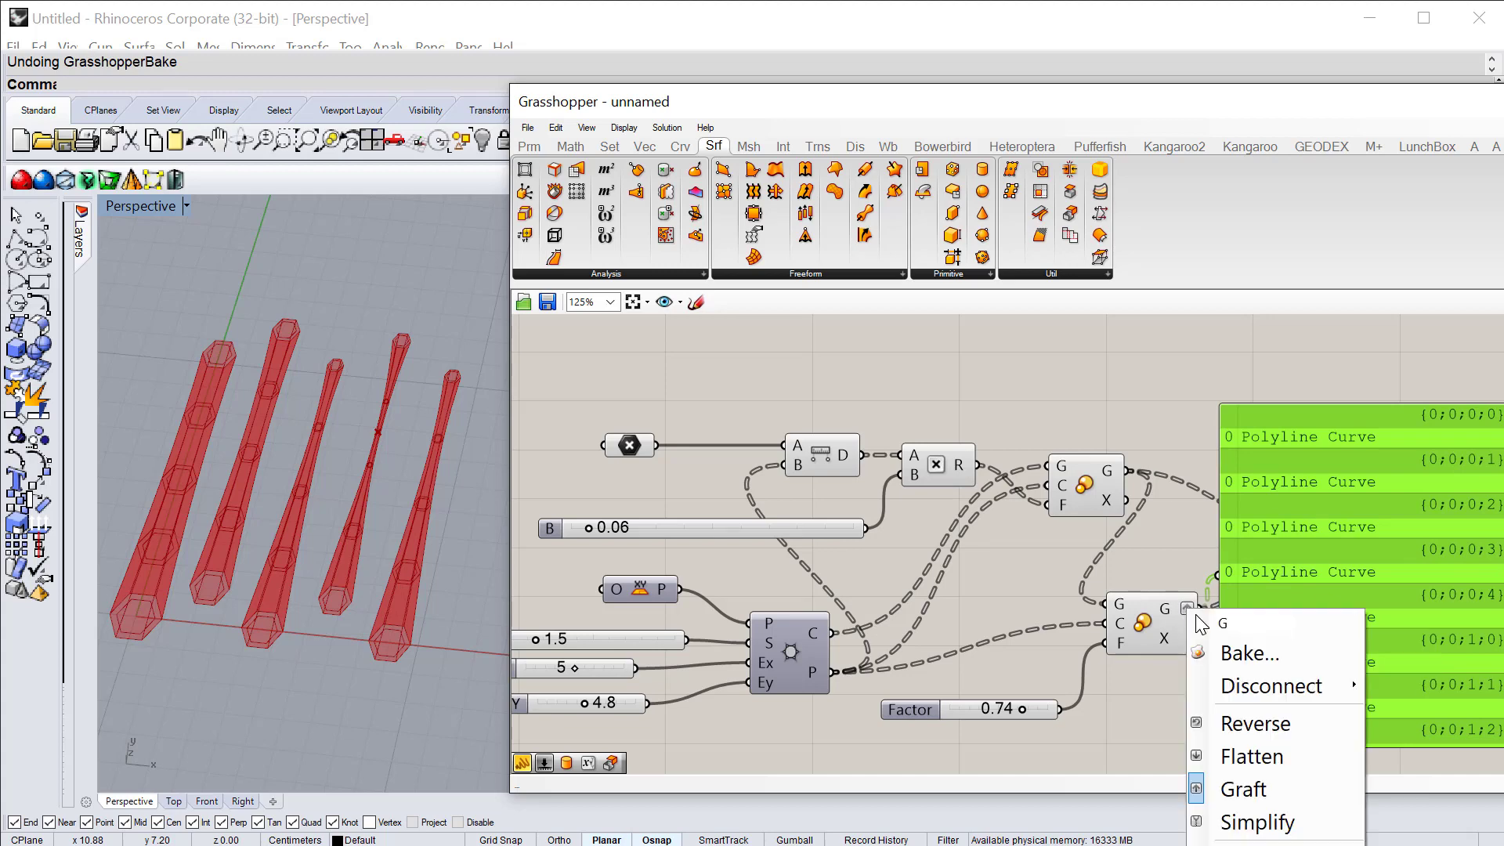
left_click(1253, 789)
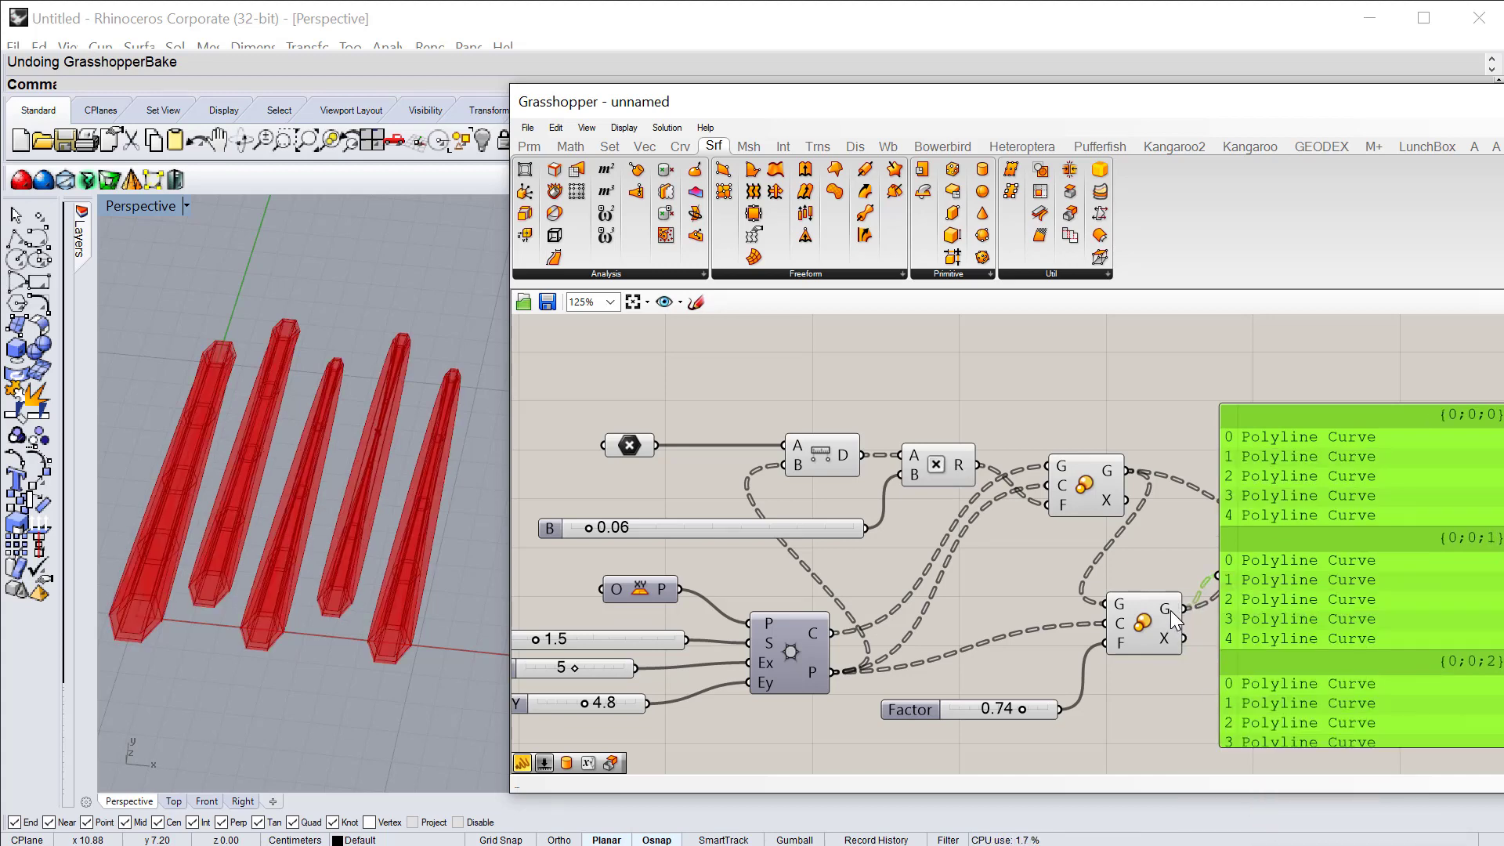
right_click(1184, 609)
left_click(1239, 792)
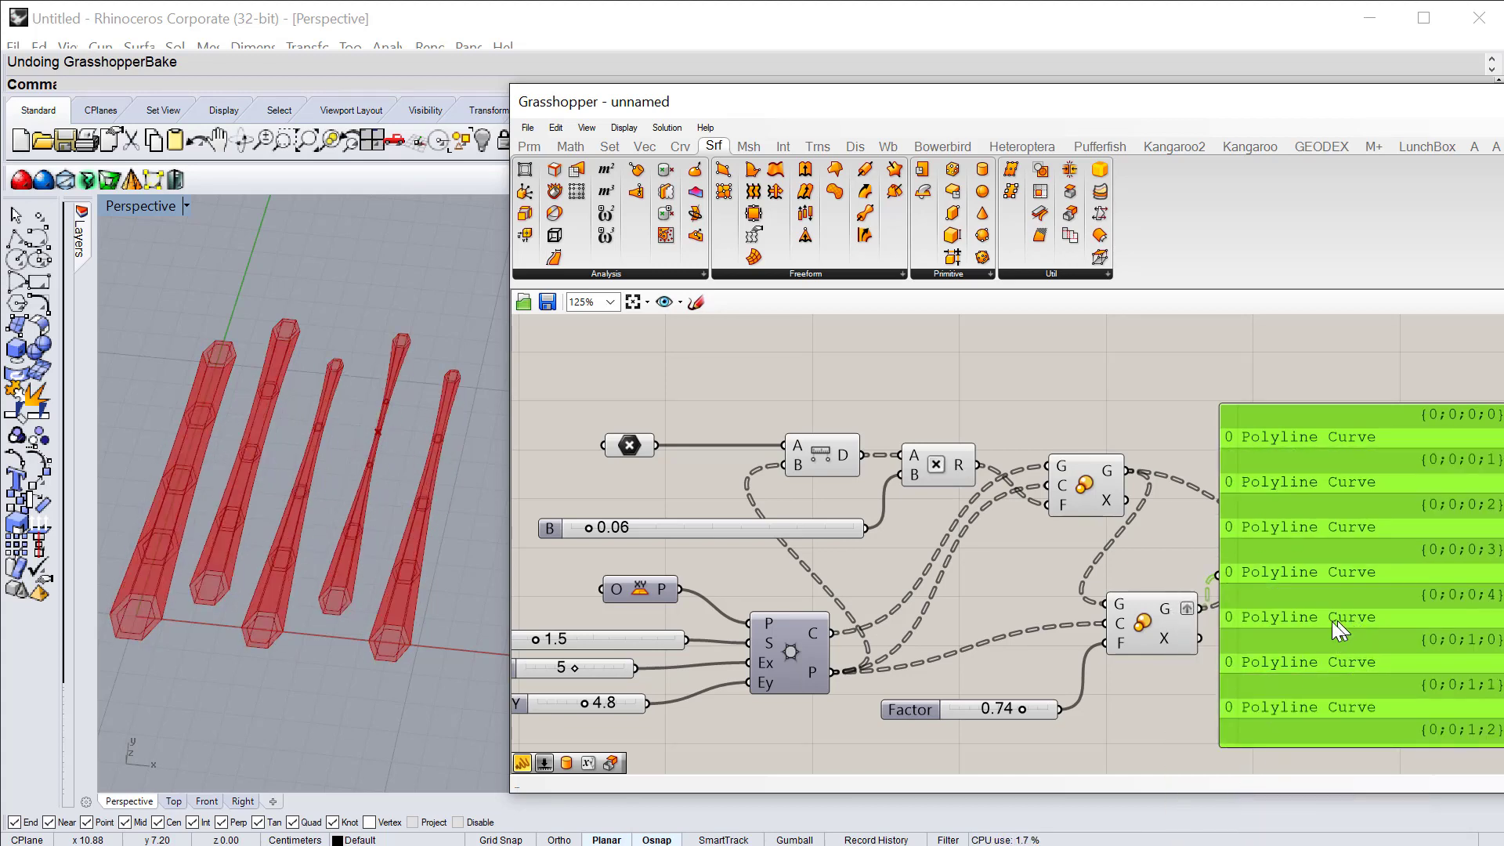
left_click_drag(1336, 625, 1381, 742)
left_click_drag(1391, 566, 1358, 724)
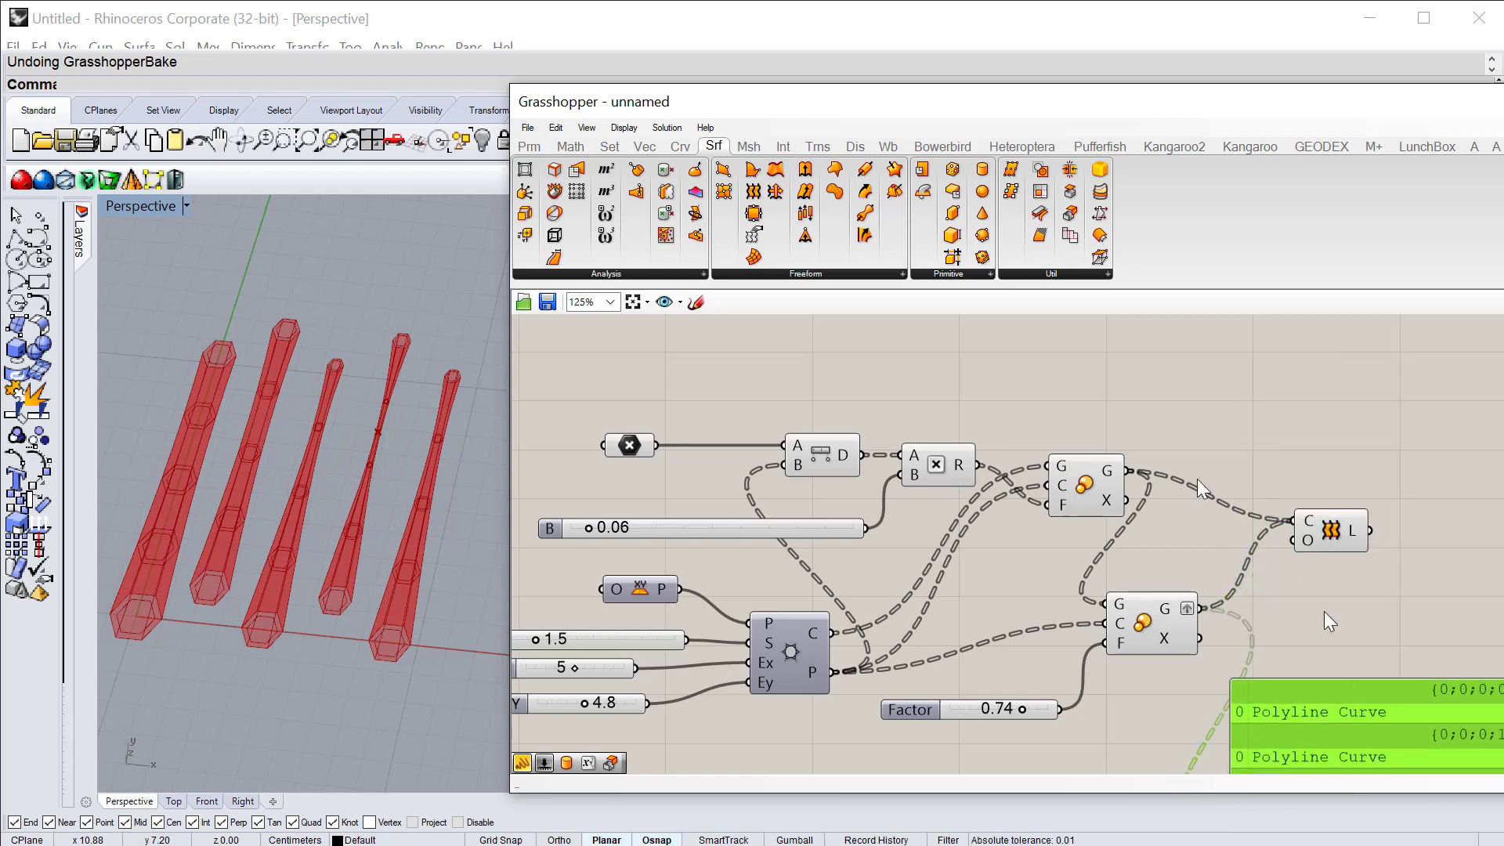
Step: Try to graft the upper Scale component's geometry output
right_click(1112, 475)
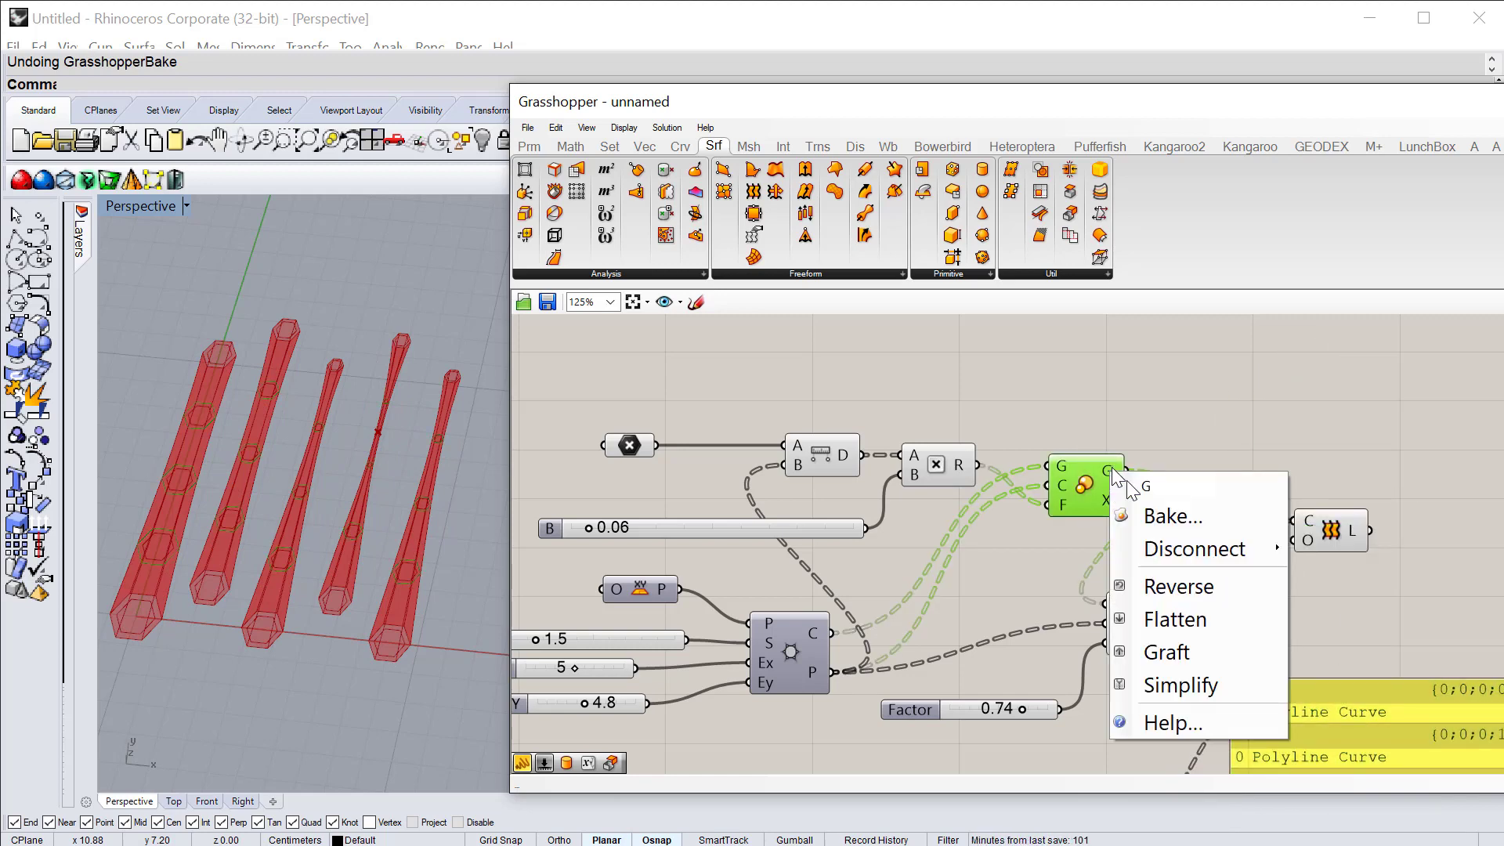
left_click(1163, 650)
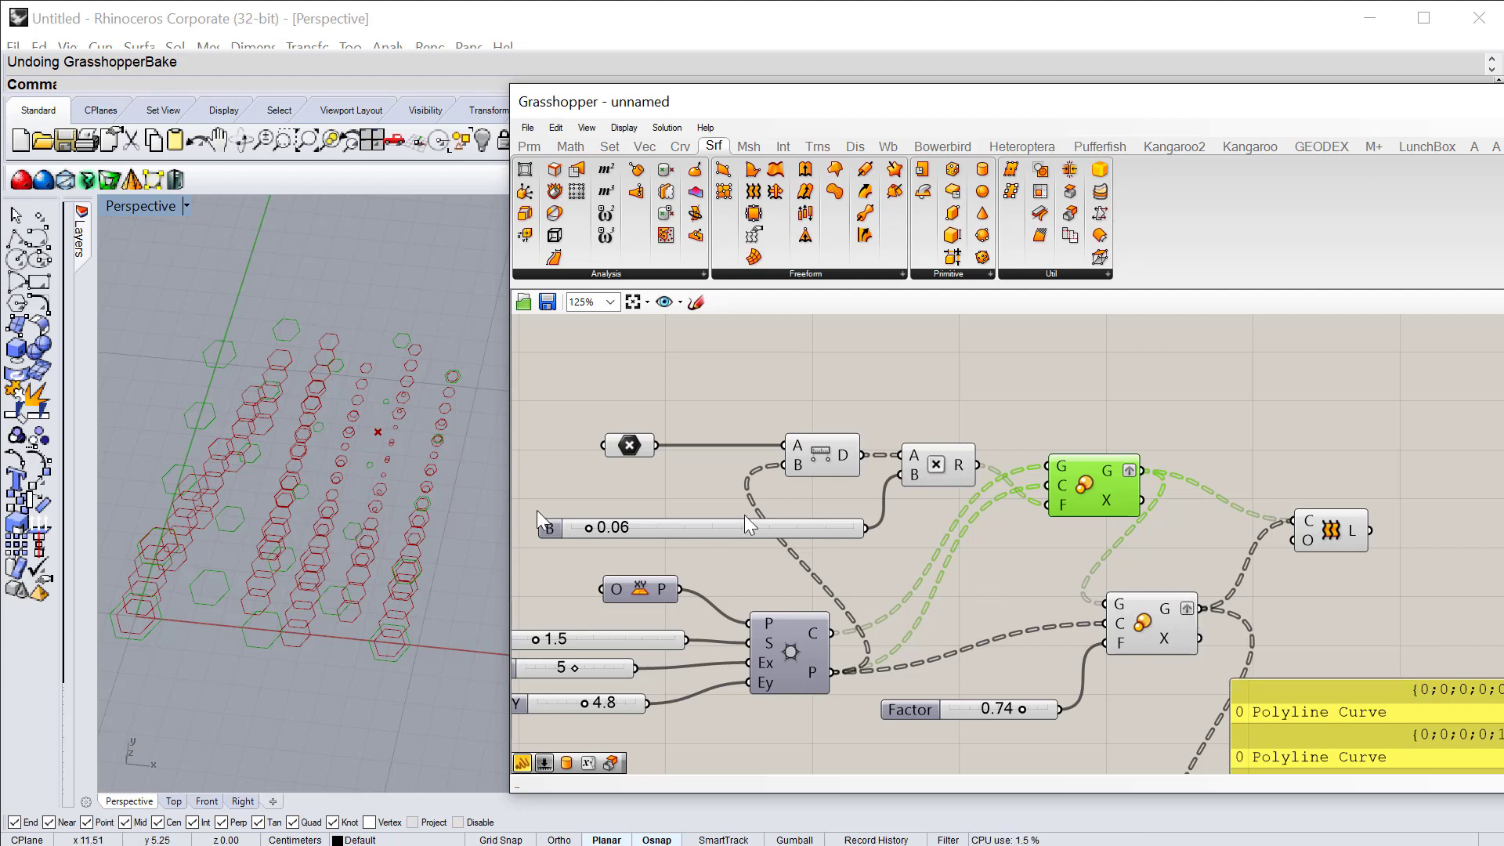
left_click_drag(1105, 480, 1102, 474)
right_click(1128, 468)
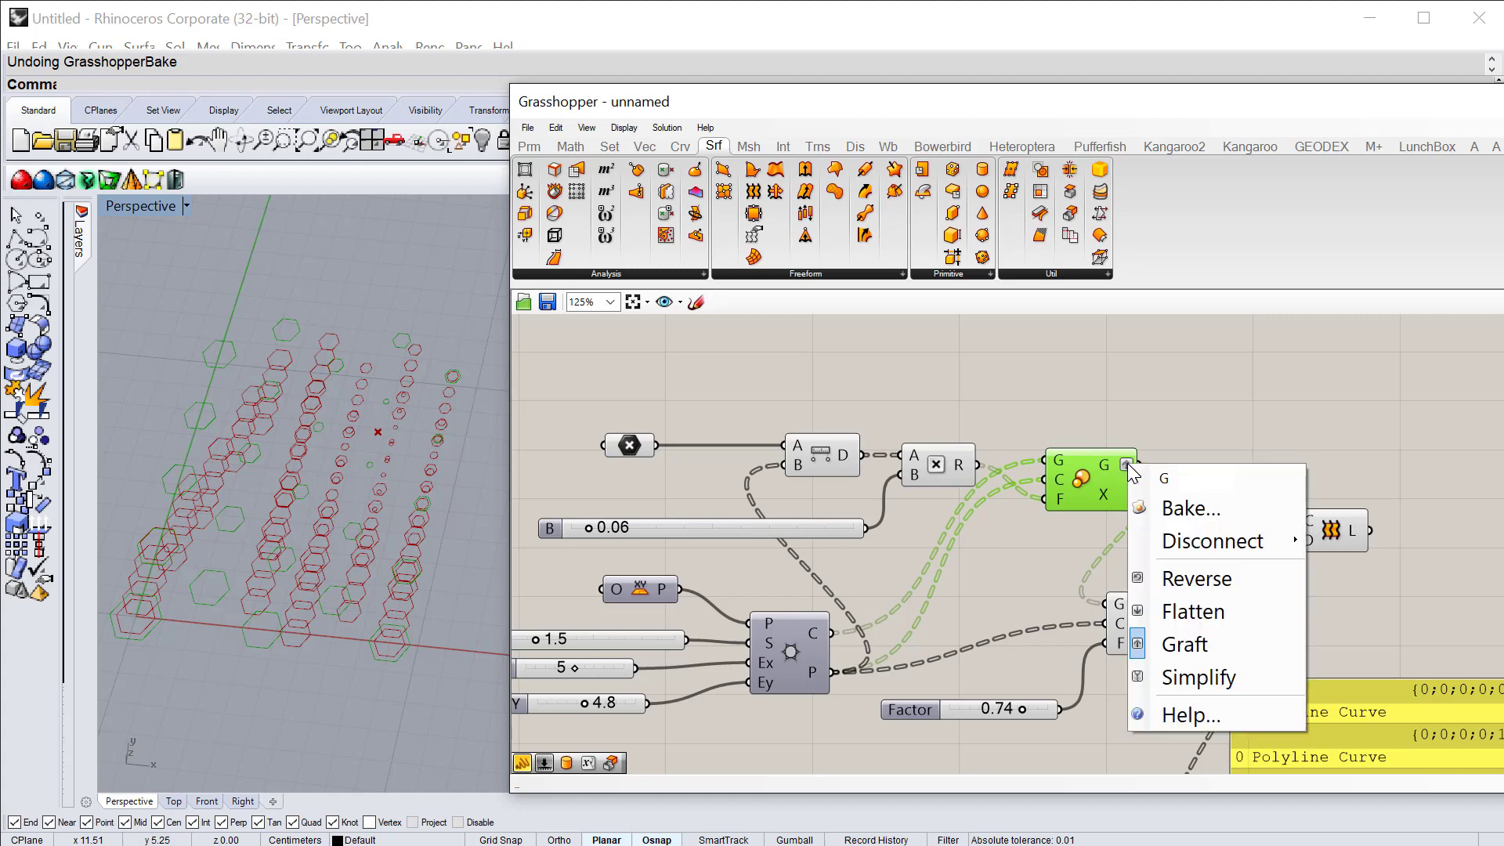
left_click(1187, 641)
left_click(1203, 436)
double_click(1202, 436)
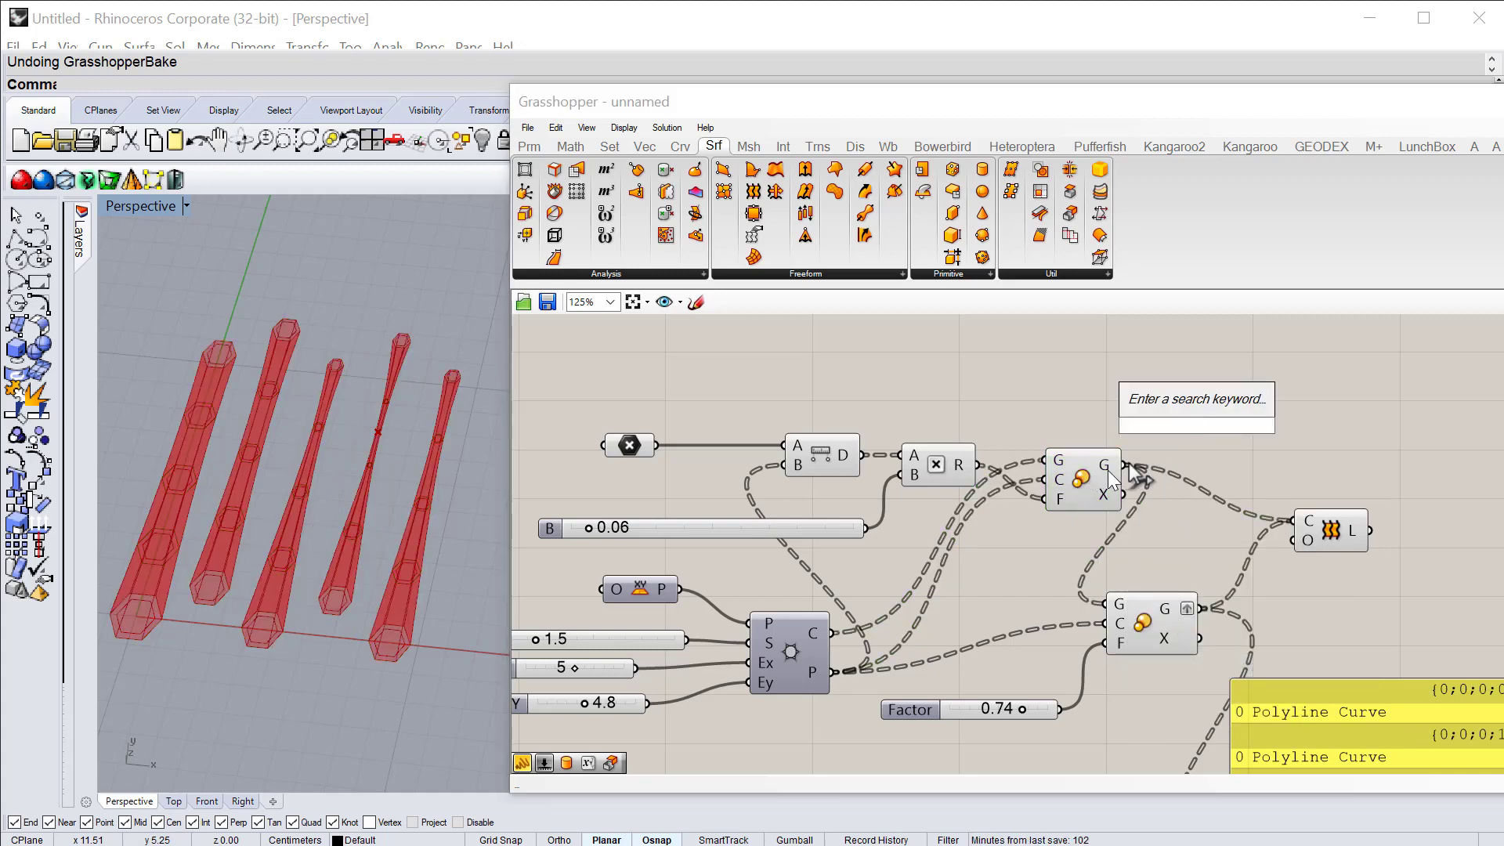
type("geo")
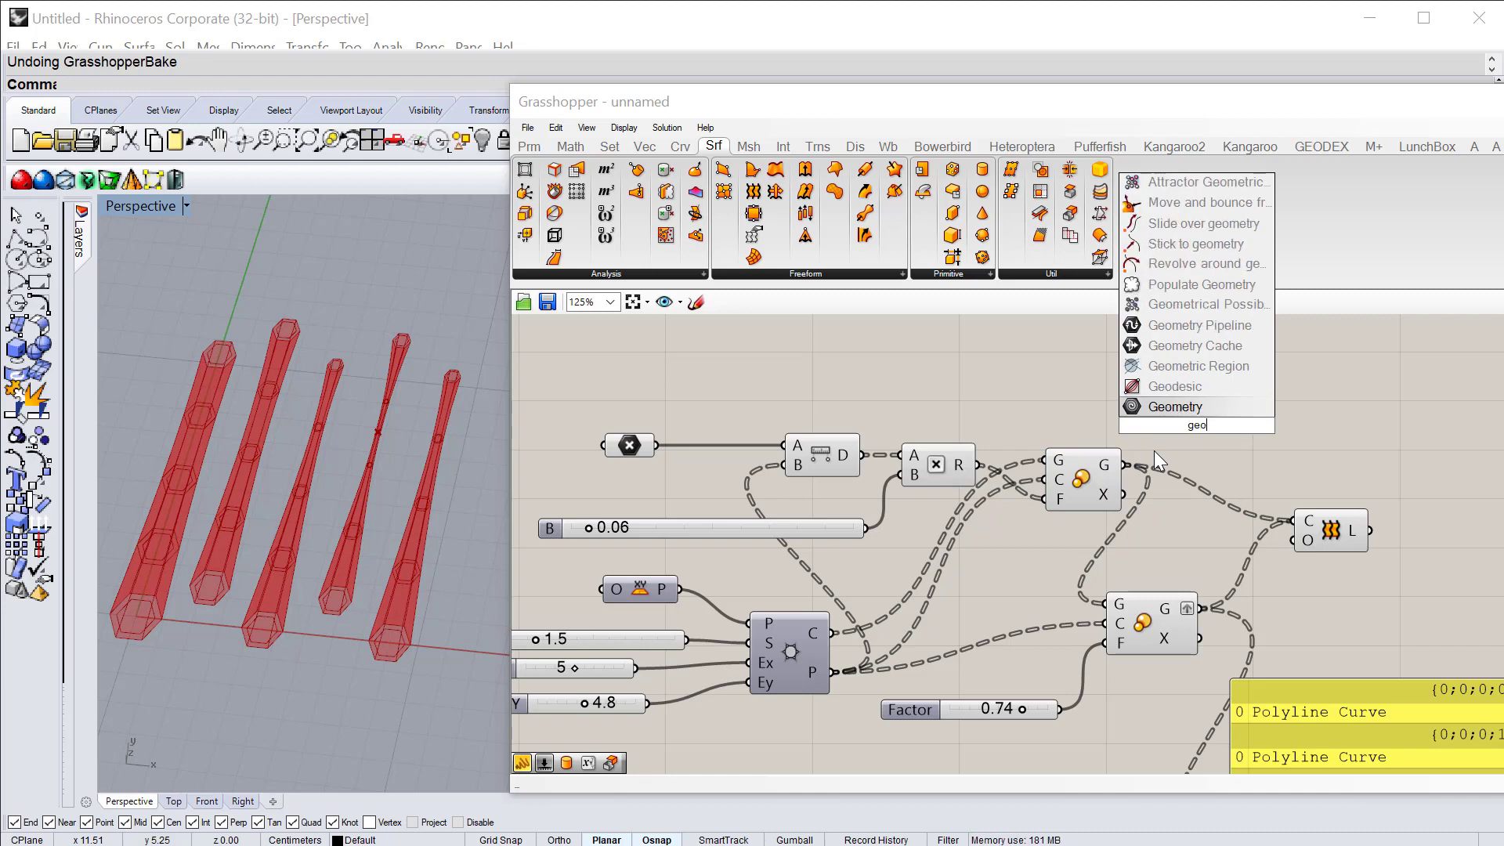
key("Return")
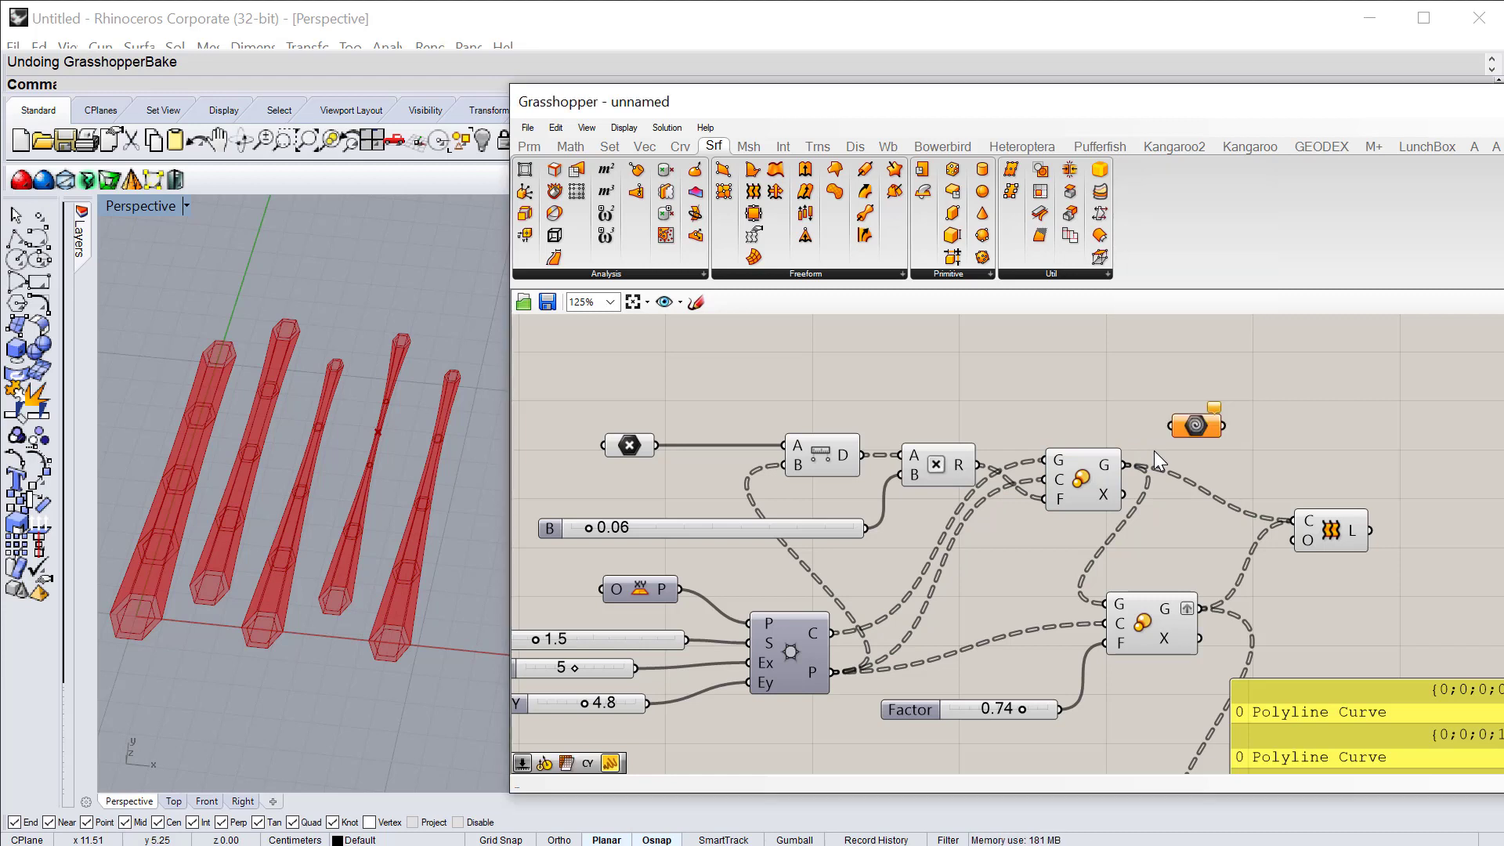
left_click(1203, 435)
key("Delete")
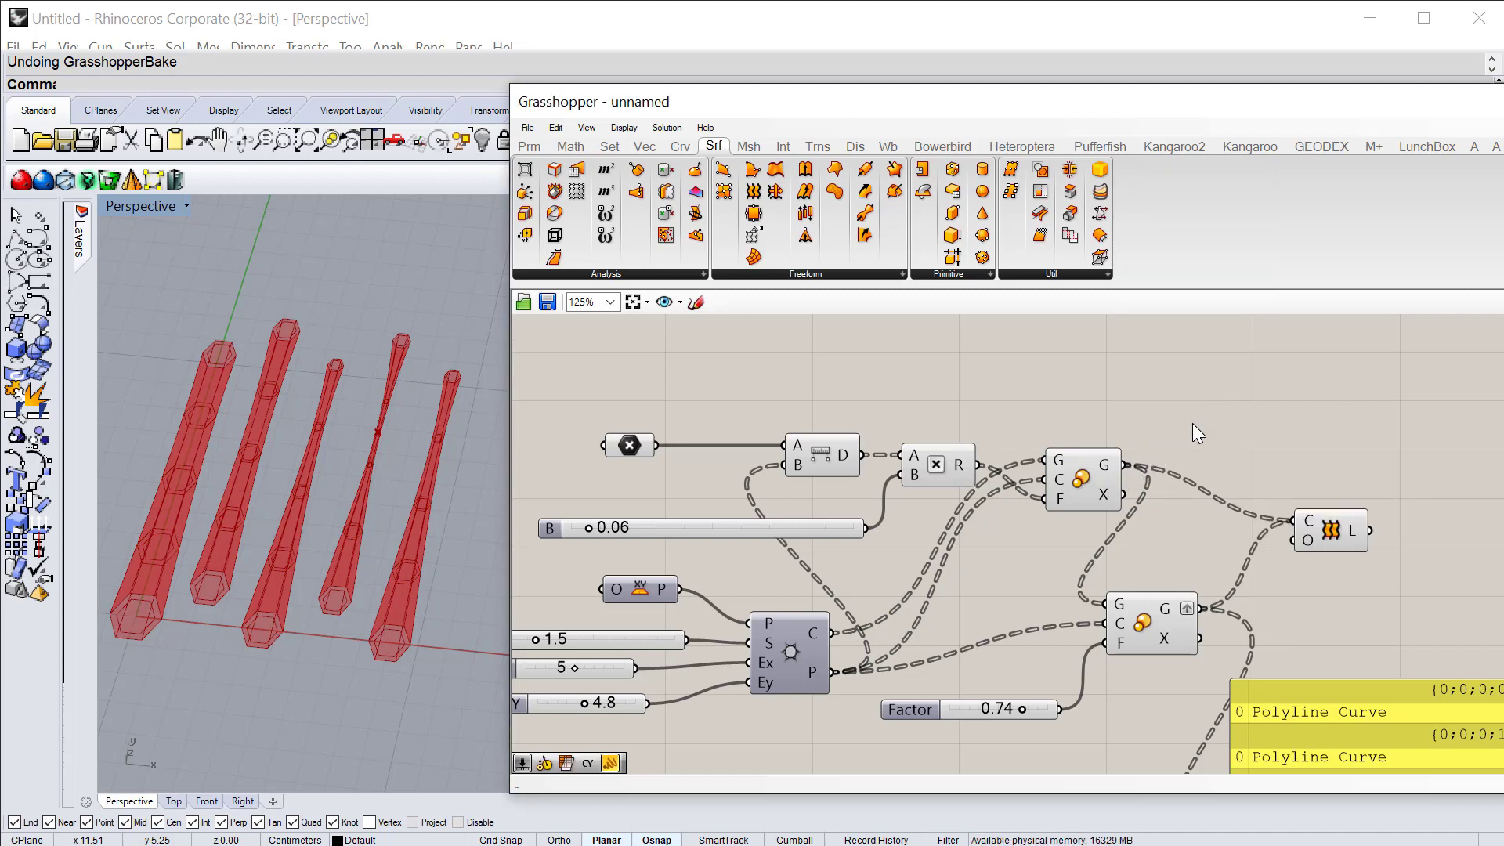
Step: Add a Geometry parameter fed by the upper Scale component's geometry output and graft it
double_click(1192, 422)
type("ge")
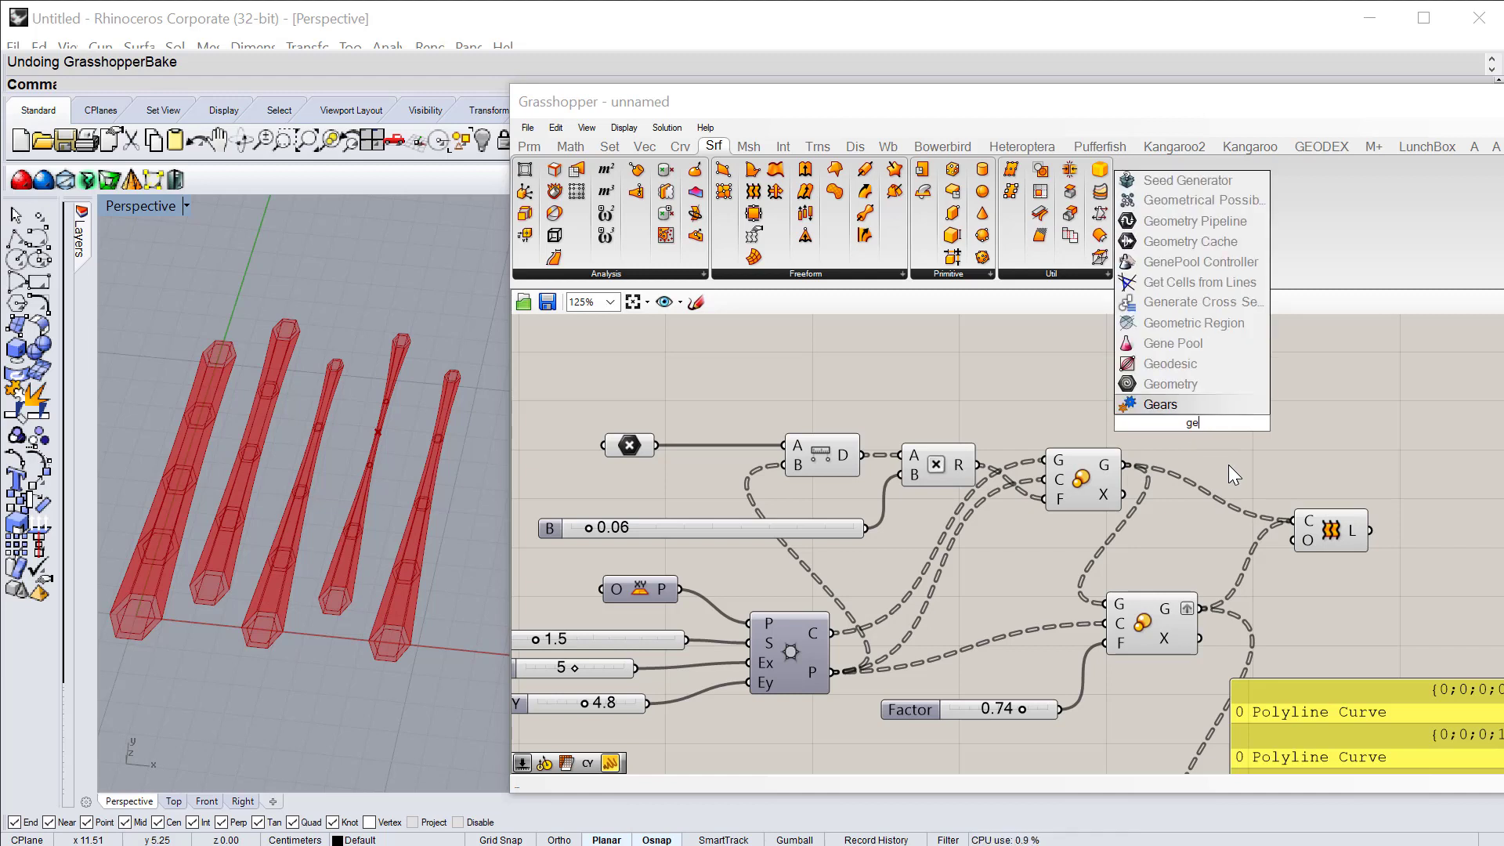
type("o")
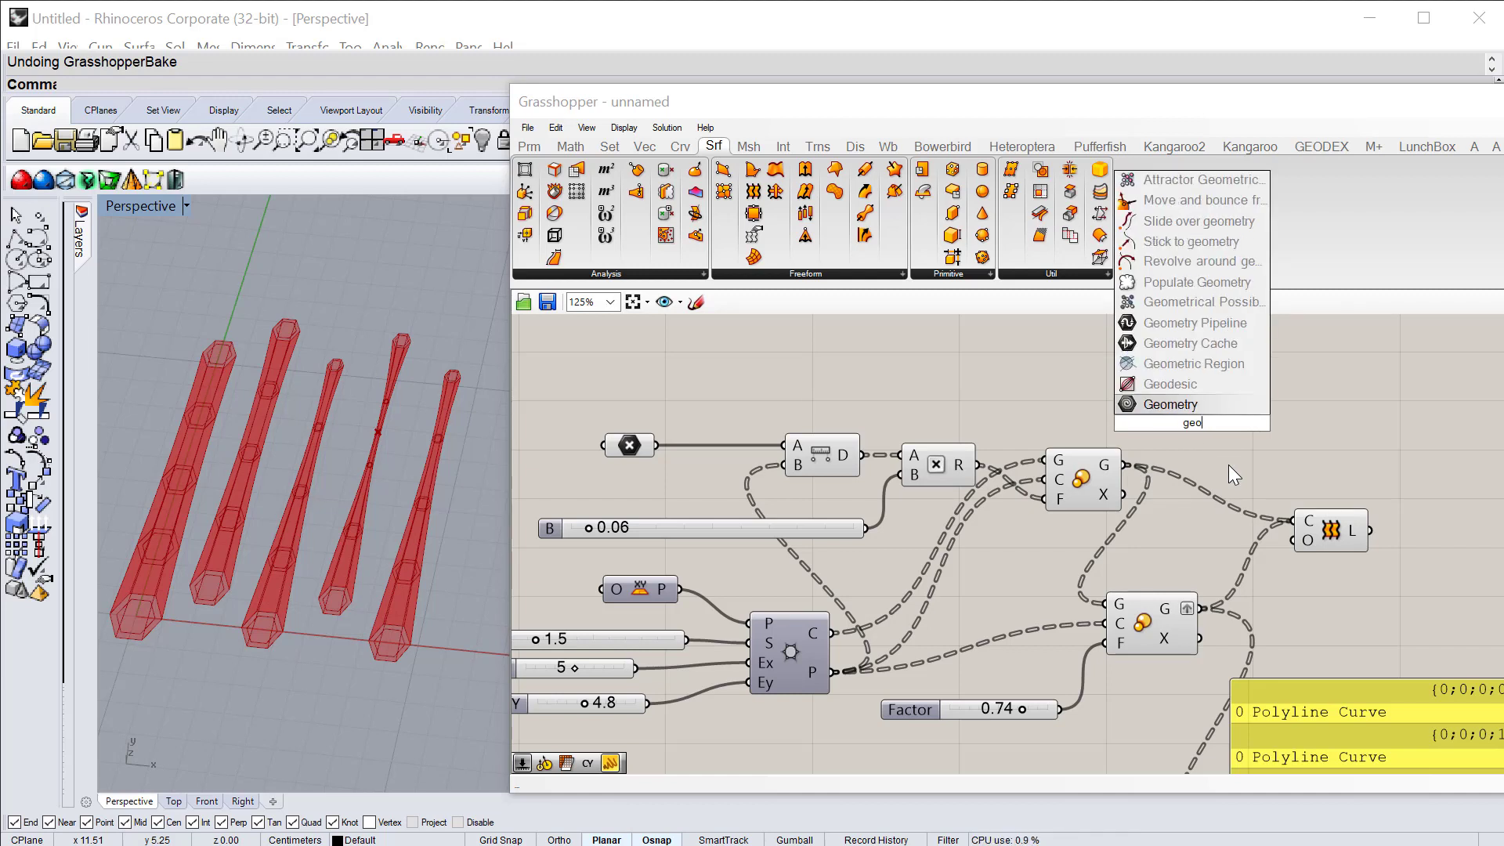
key("Return")
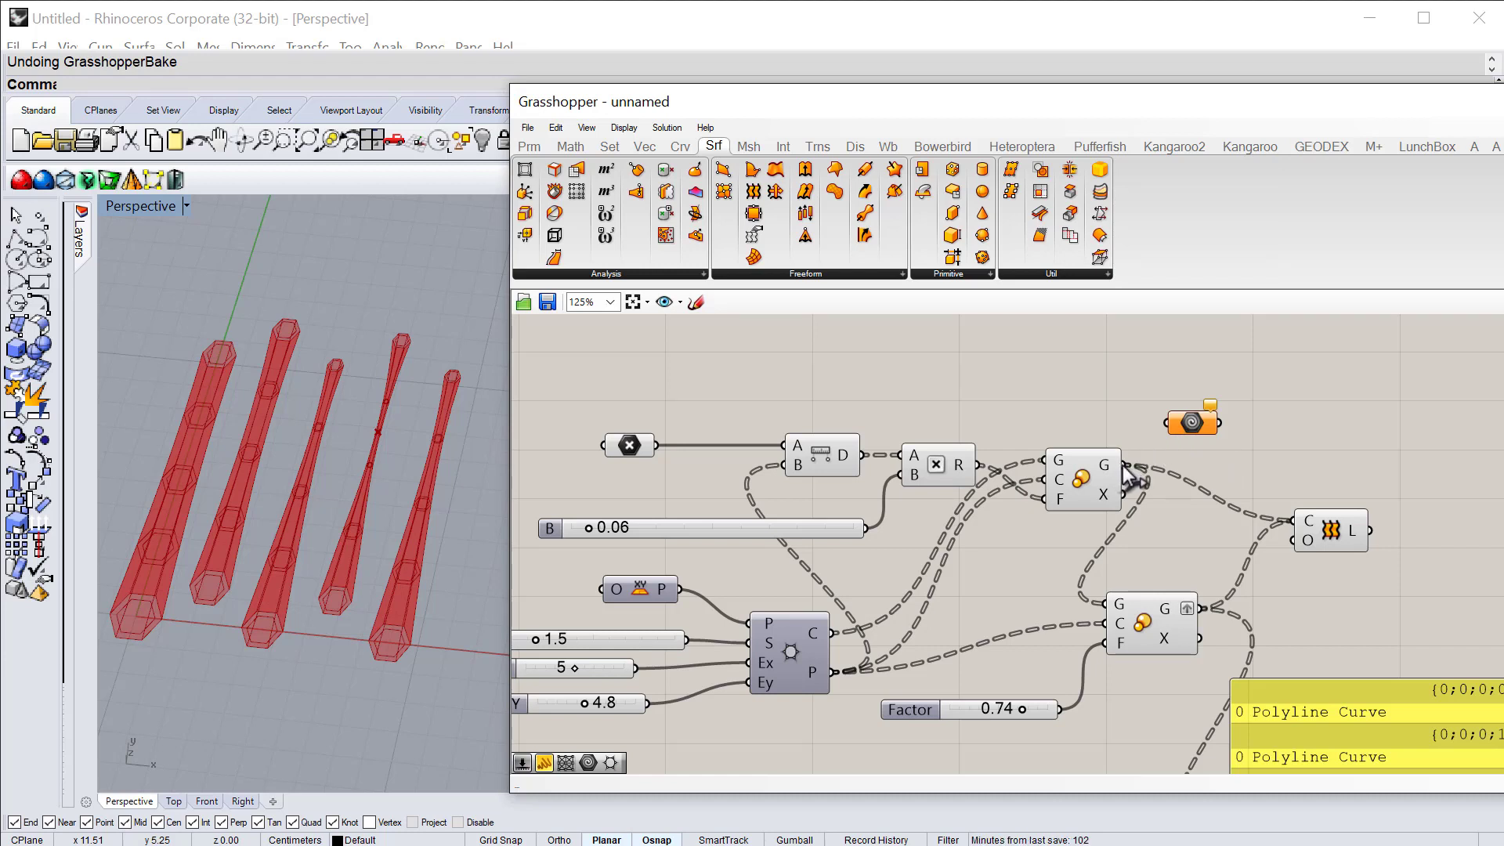
left_click_drag(1126, 467, 1211, 424)
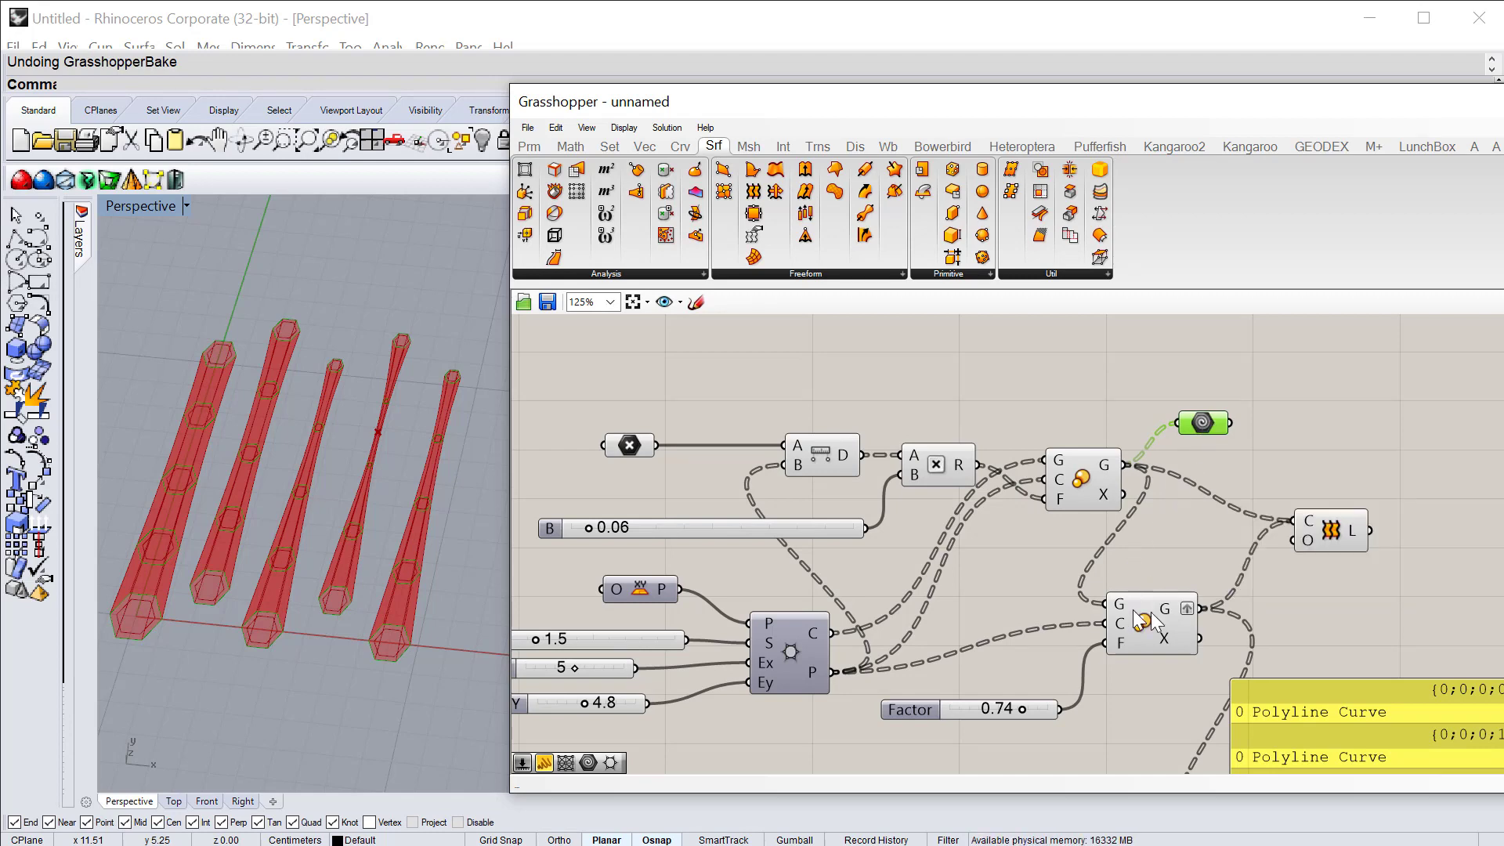
right_click(1210, 431)
left_click(1276, 691)
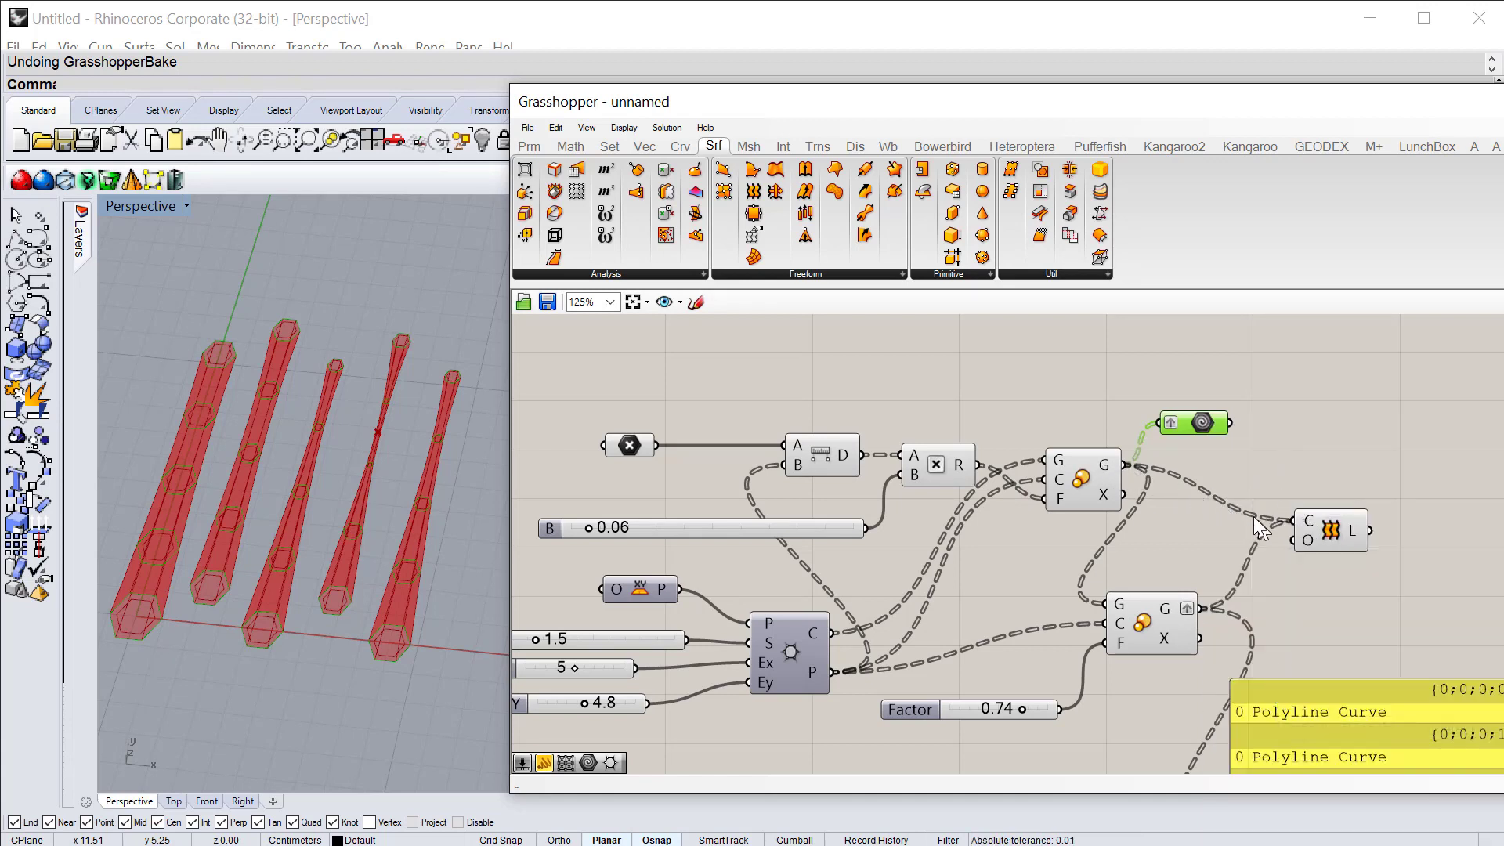
Step: Disconnect all wires from the Loft component's curve input
right_click(1309, 518)
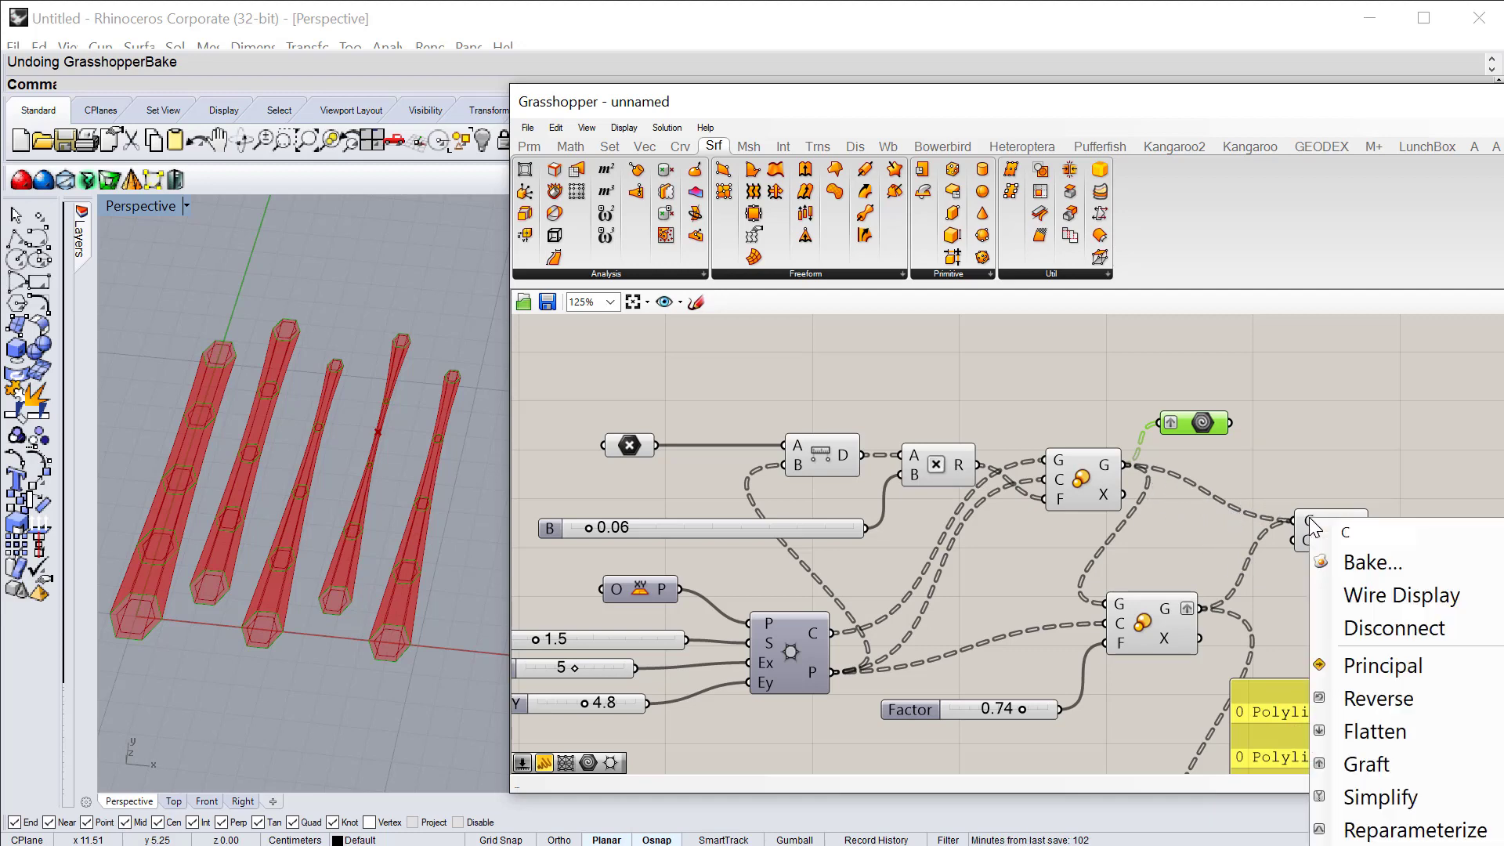
left_click(1394, 627)
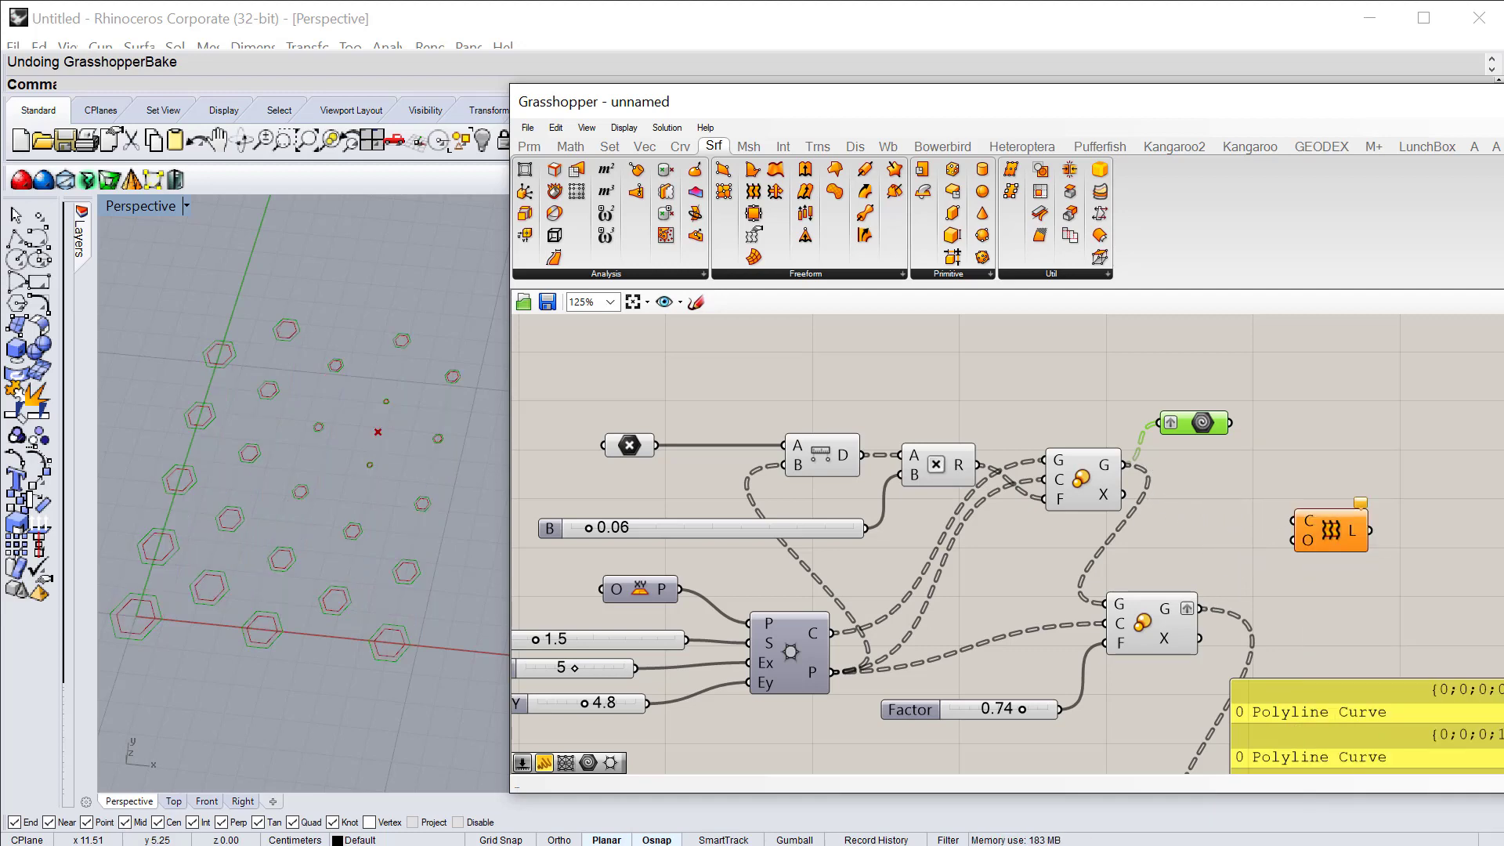
Step: Wire the lower Scale component's grafted geometry output into the Loft component's curve input and disconnect it again
right_click(1309, 521)
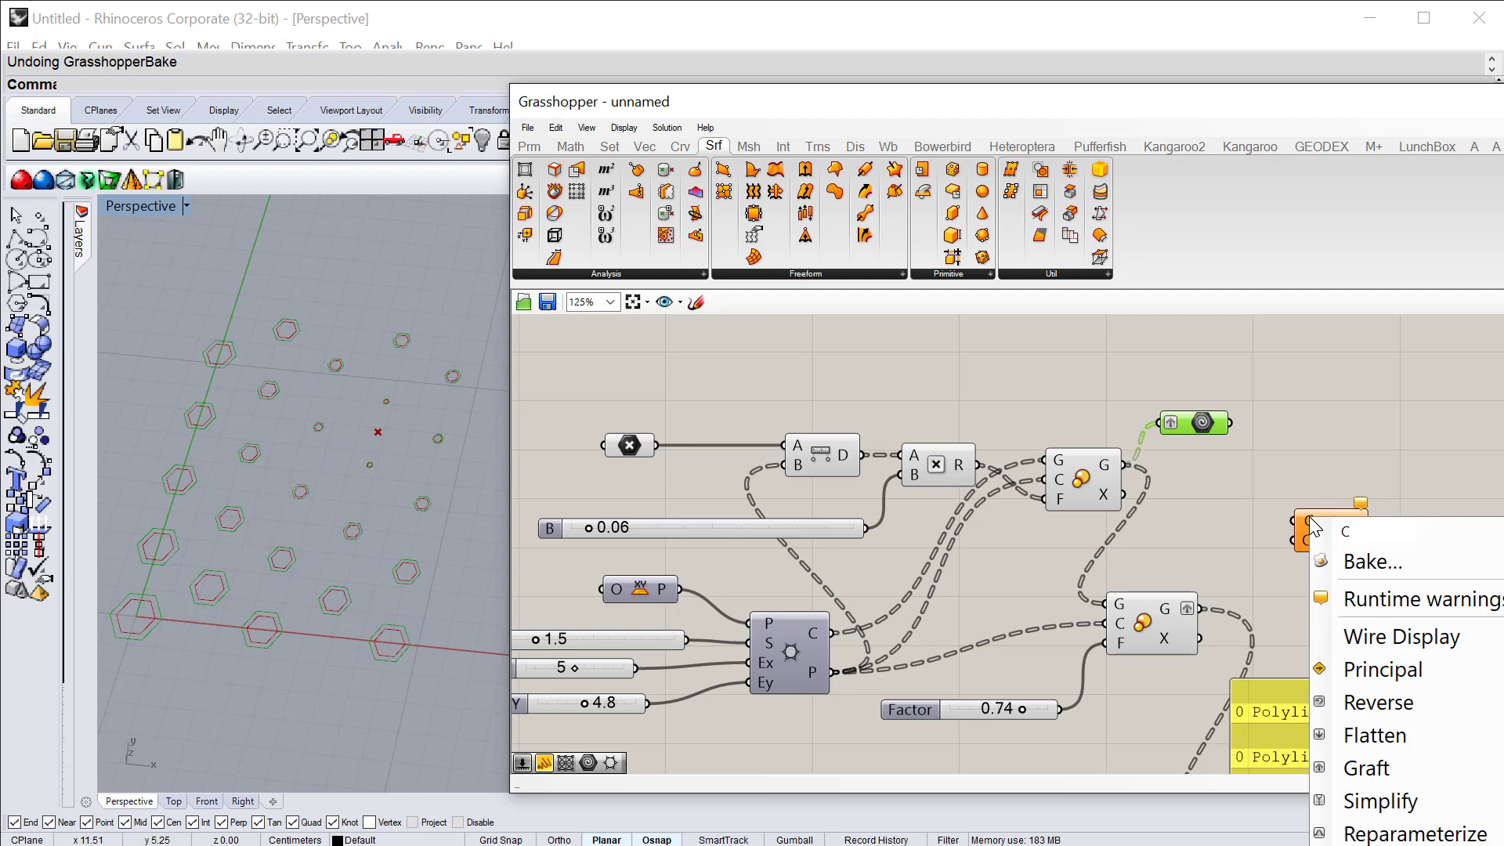
left_click(1307, 519)
right_click(1307, 525)
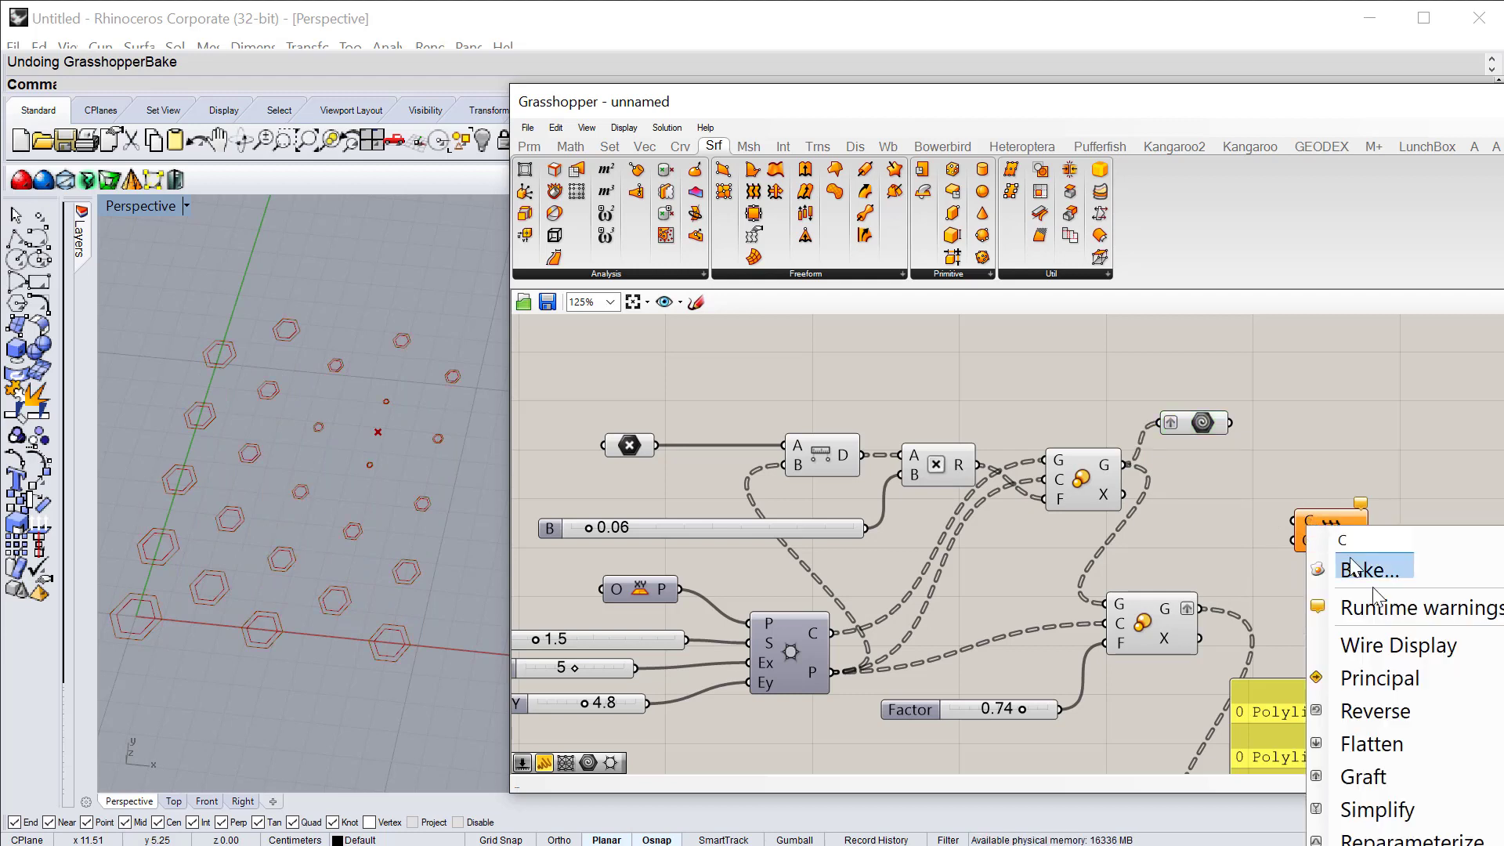
left_click(1299, 479)
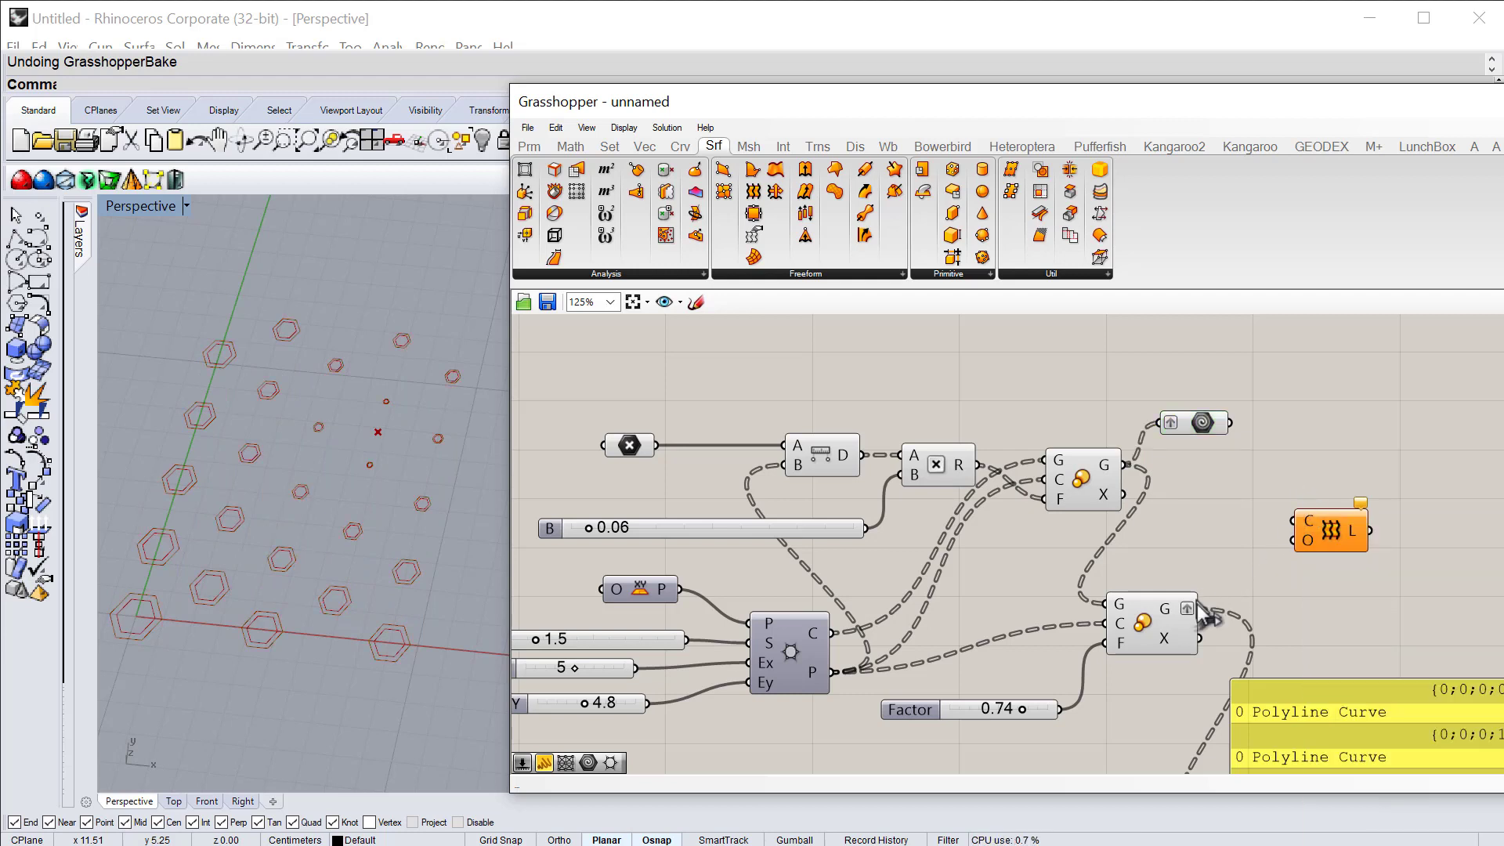
left_click_drag(1200, 608, 1306, 517)
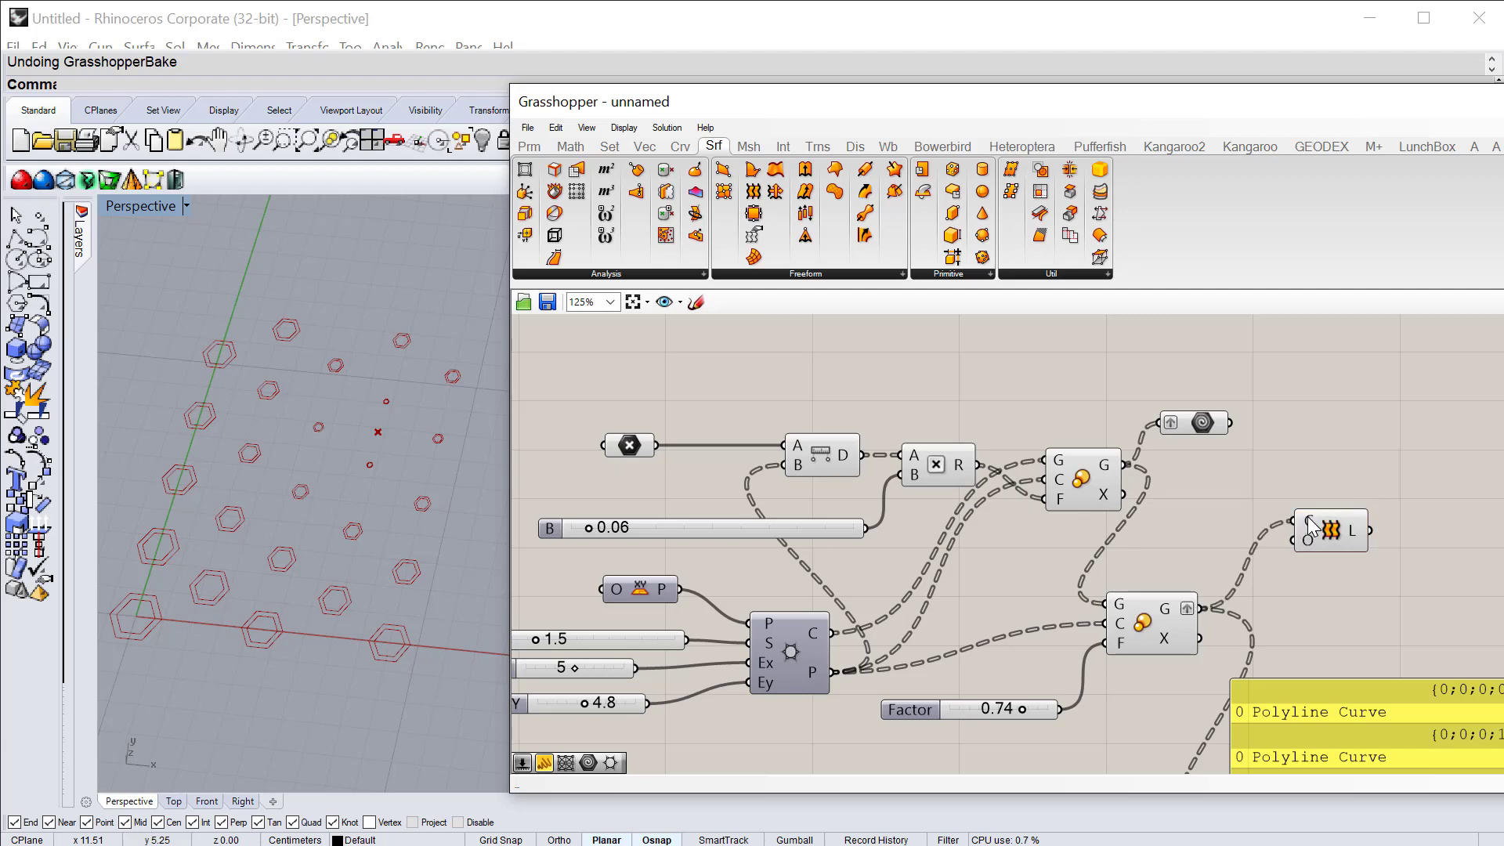
right_click(1309, 526)
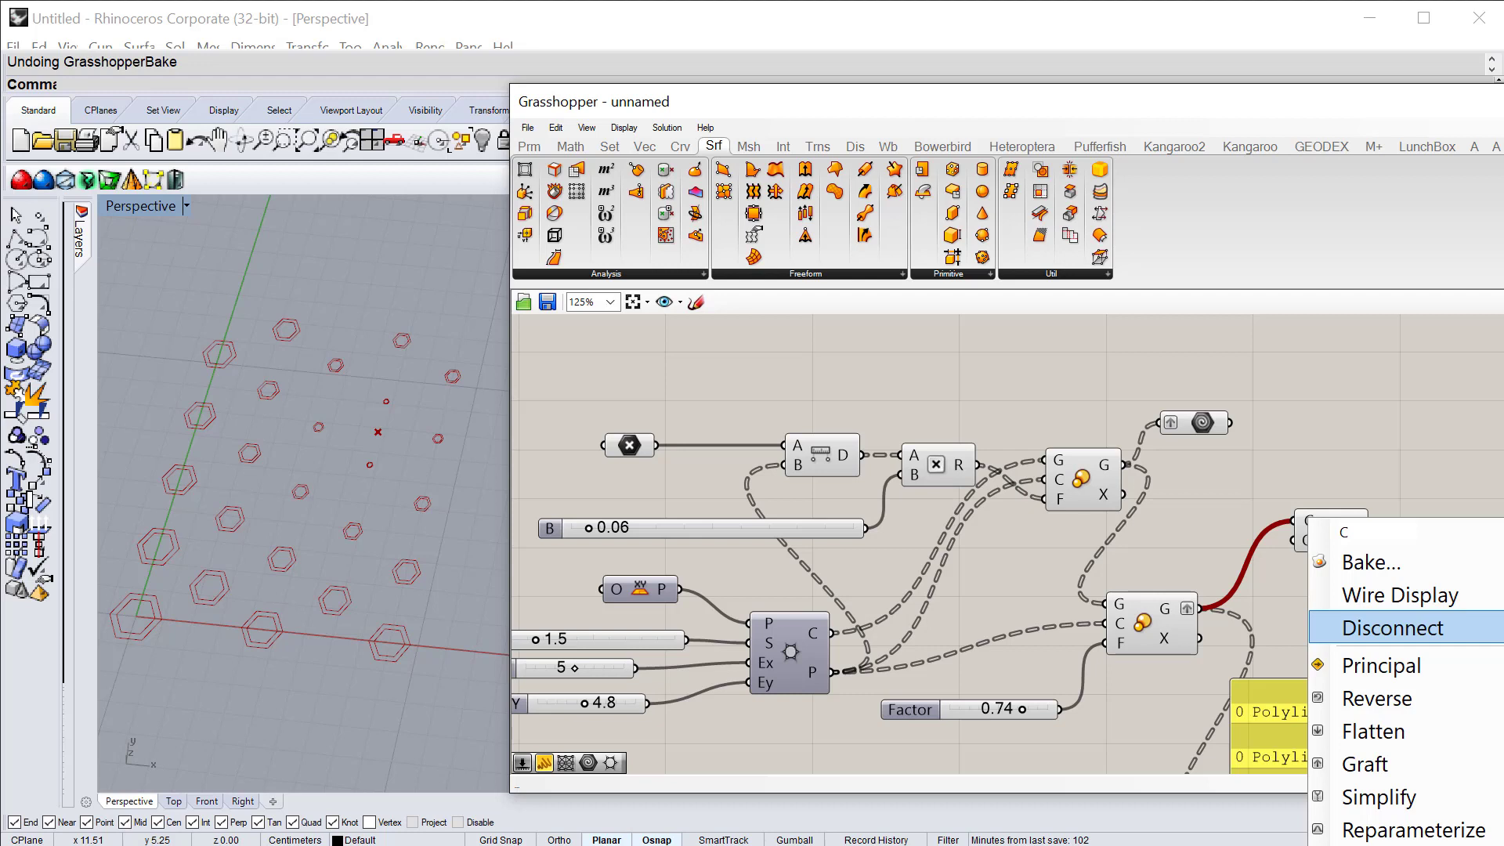
left_click(1332, 628)
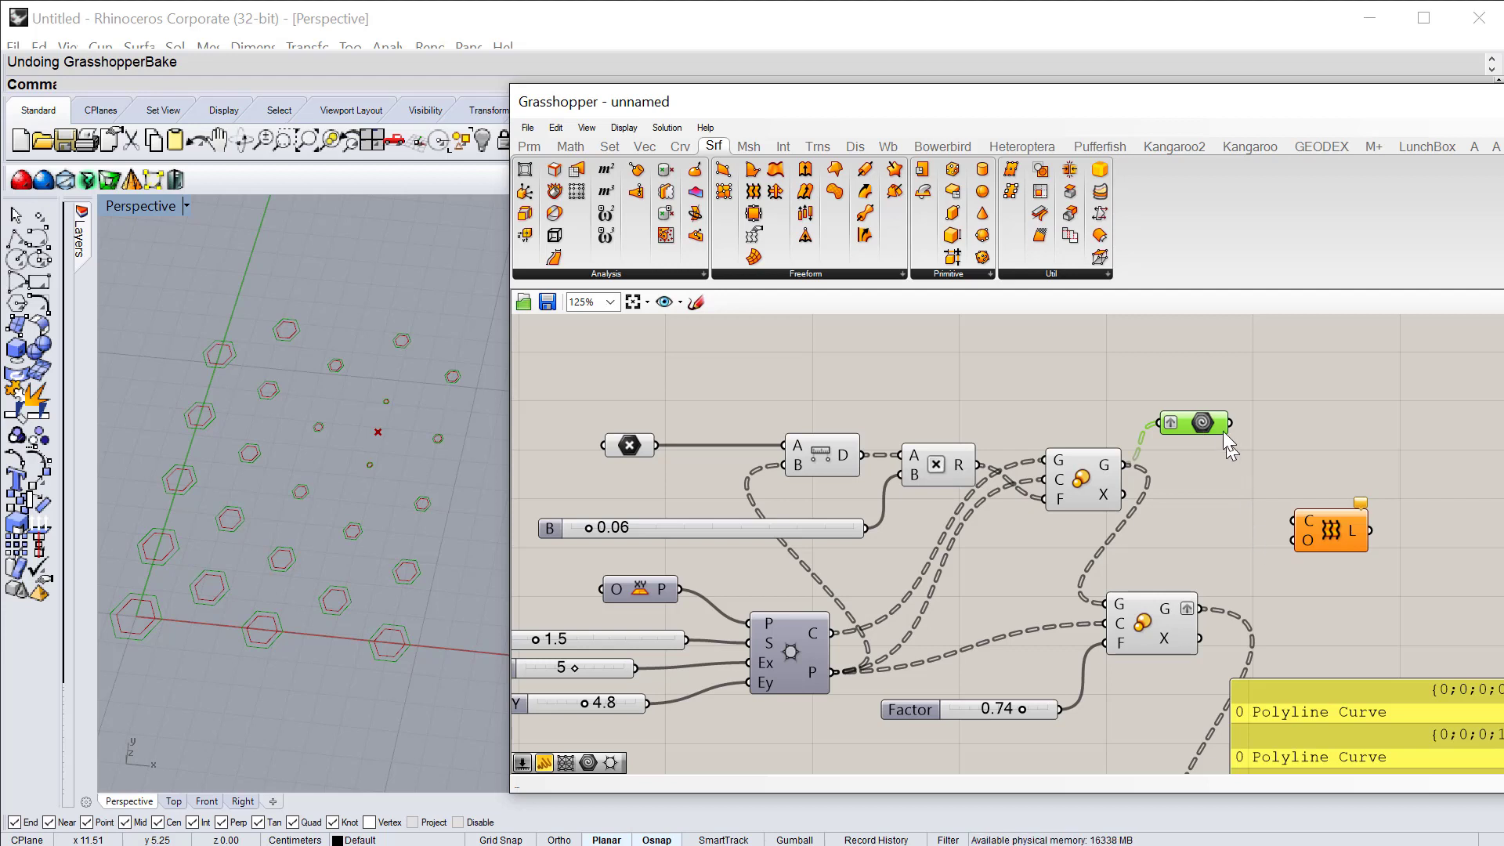
Step: Connect the lower Scale component's grafted geometry and the grafted Geometry parameter to the Loft component's curve input, and inspect the lofted hexagons
left_click_drag(1335, 713, 1363, 654)
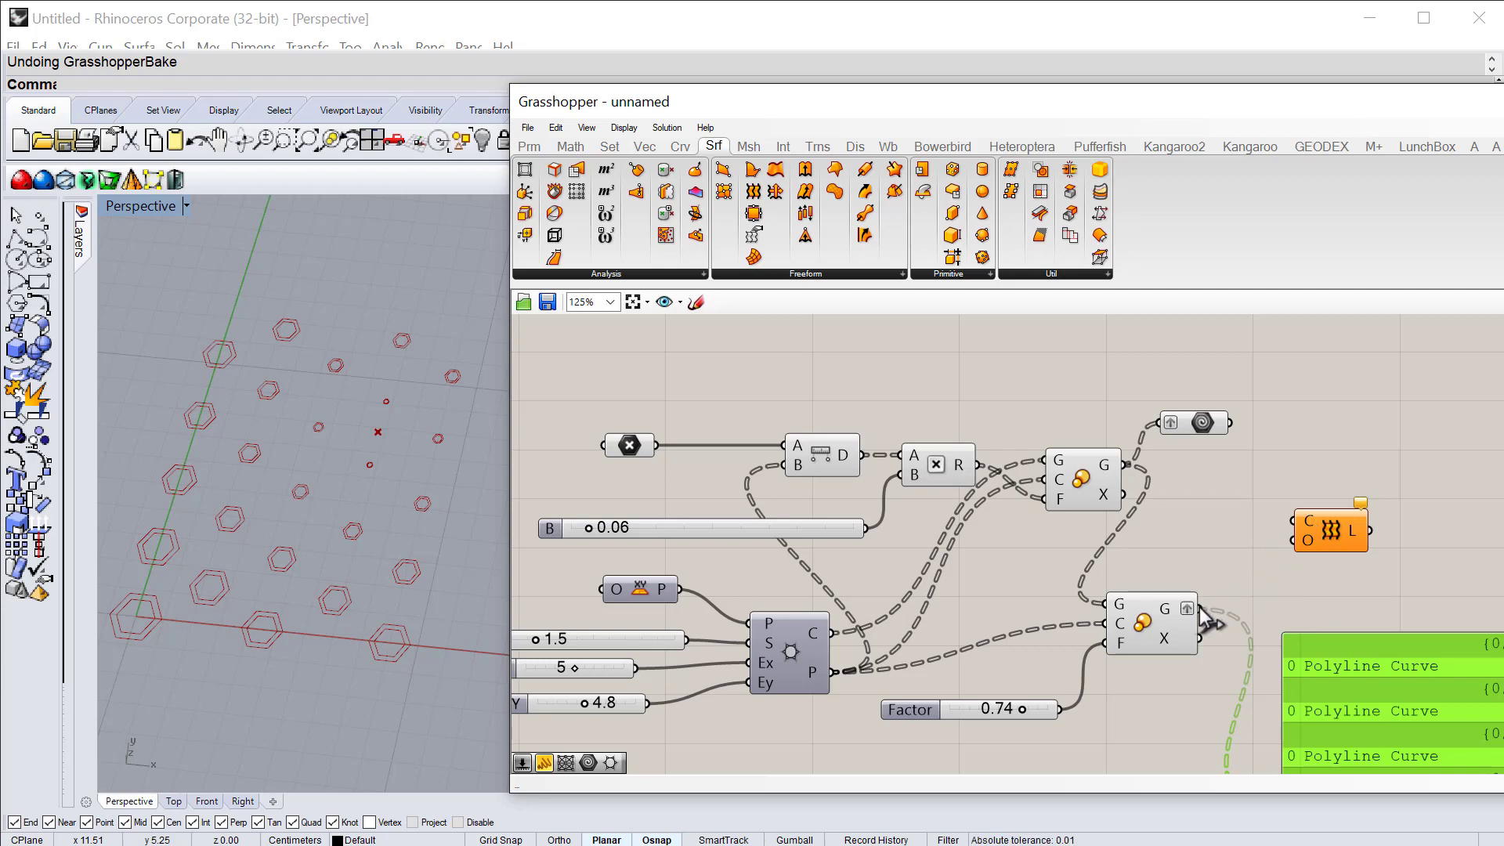
left_click_drag(1200, 608, 1292, 522)
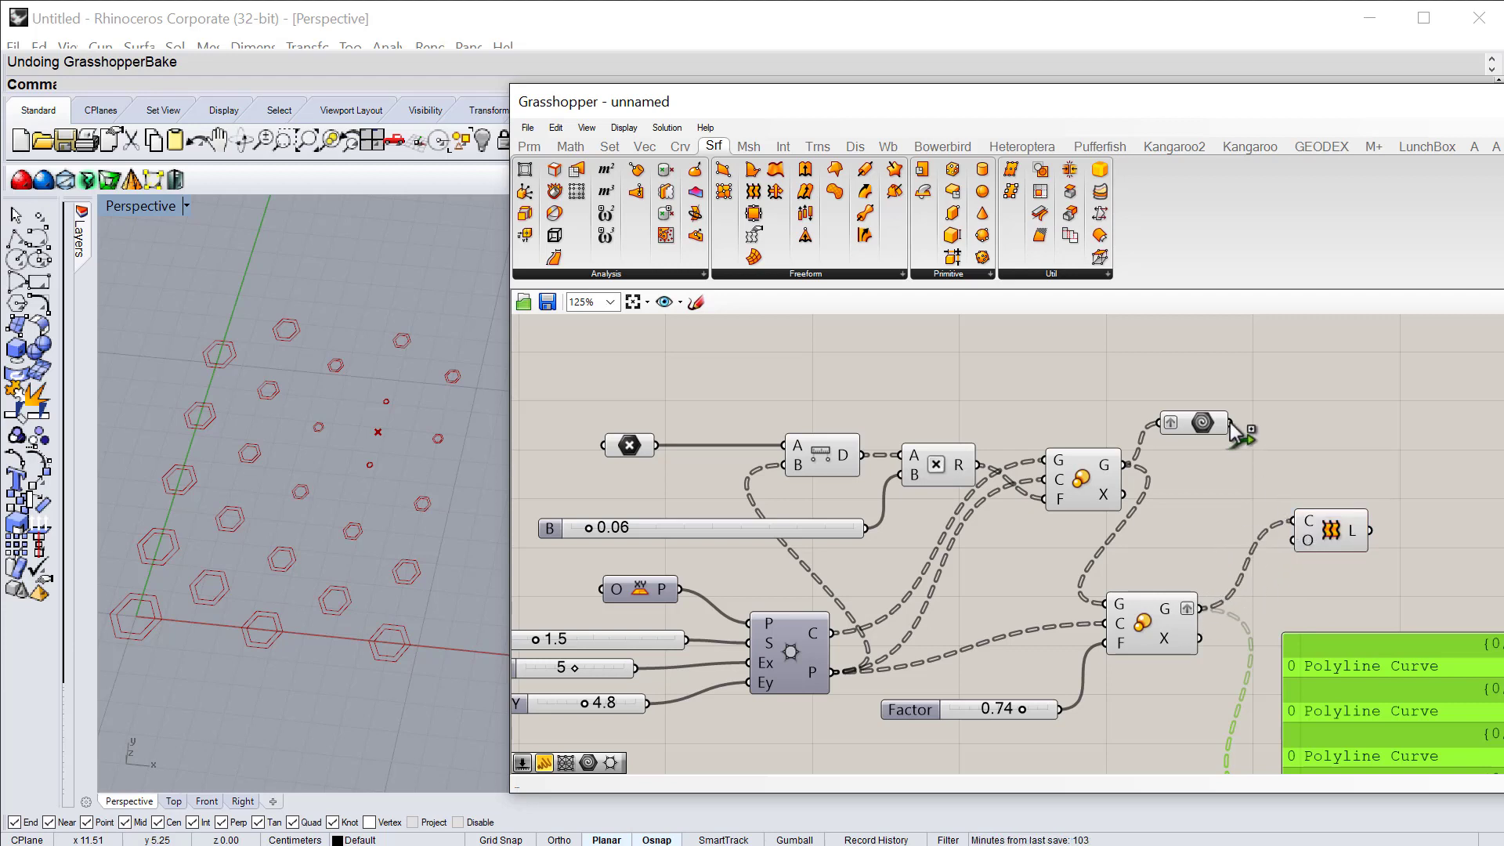
left_click_drag(1230, 424, 1289, 521)
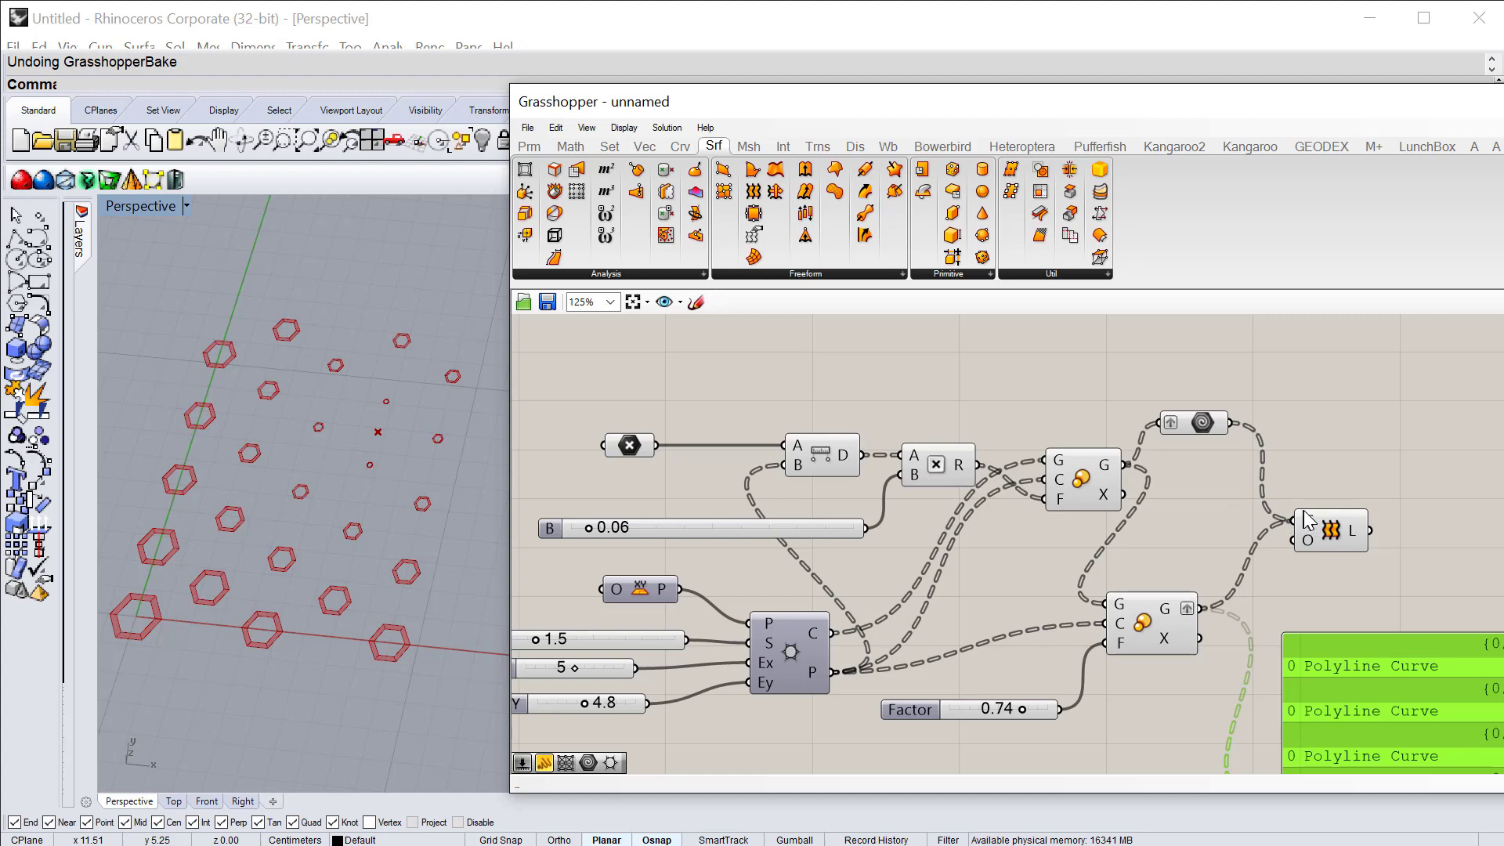
left_click(1330, 536)
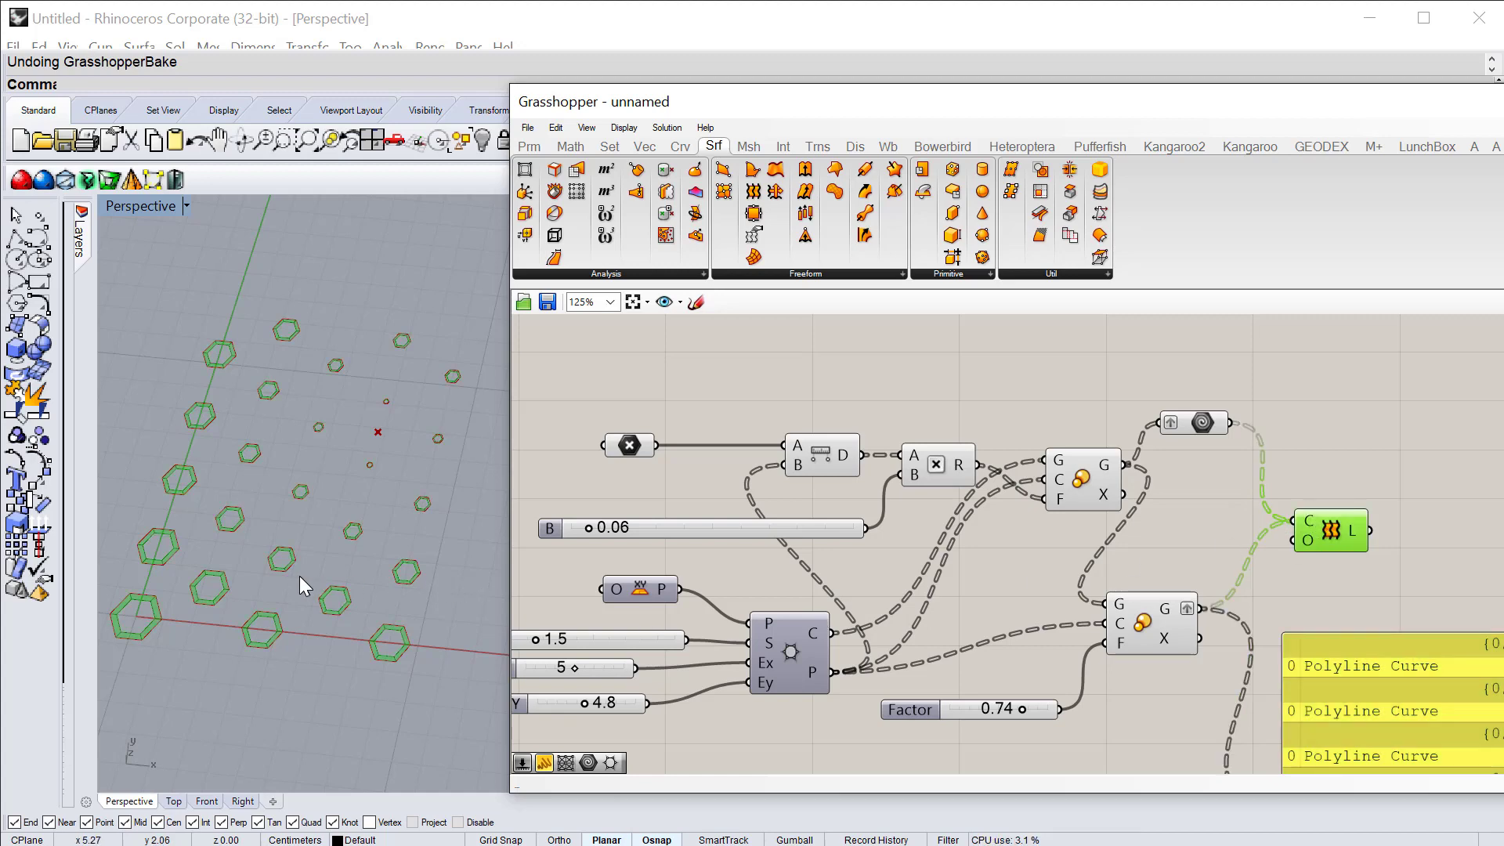
scroll(298, 576, "up", 5)
scroll(298, 574, "down", 5)
scroll(298, 575, "up", 4)
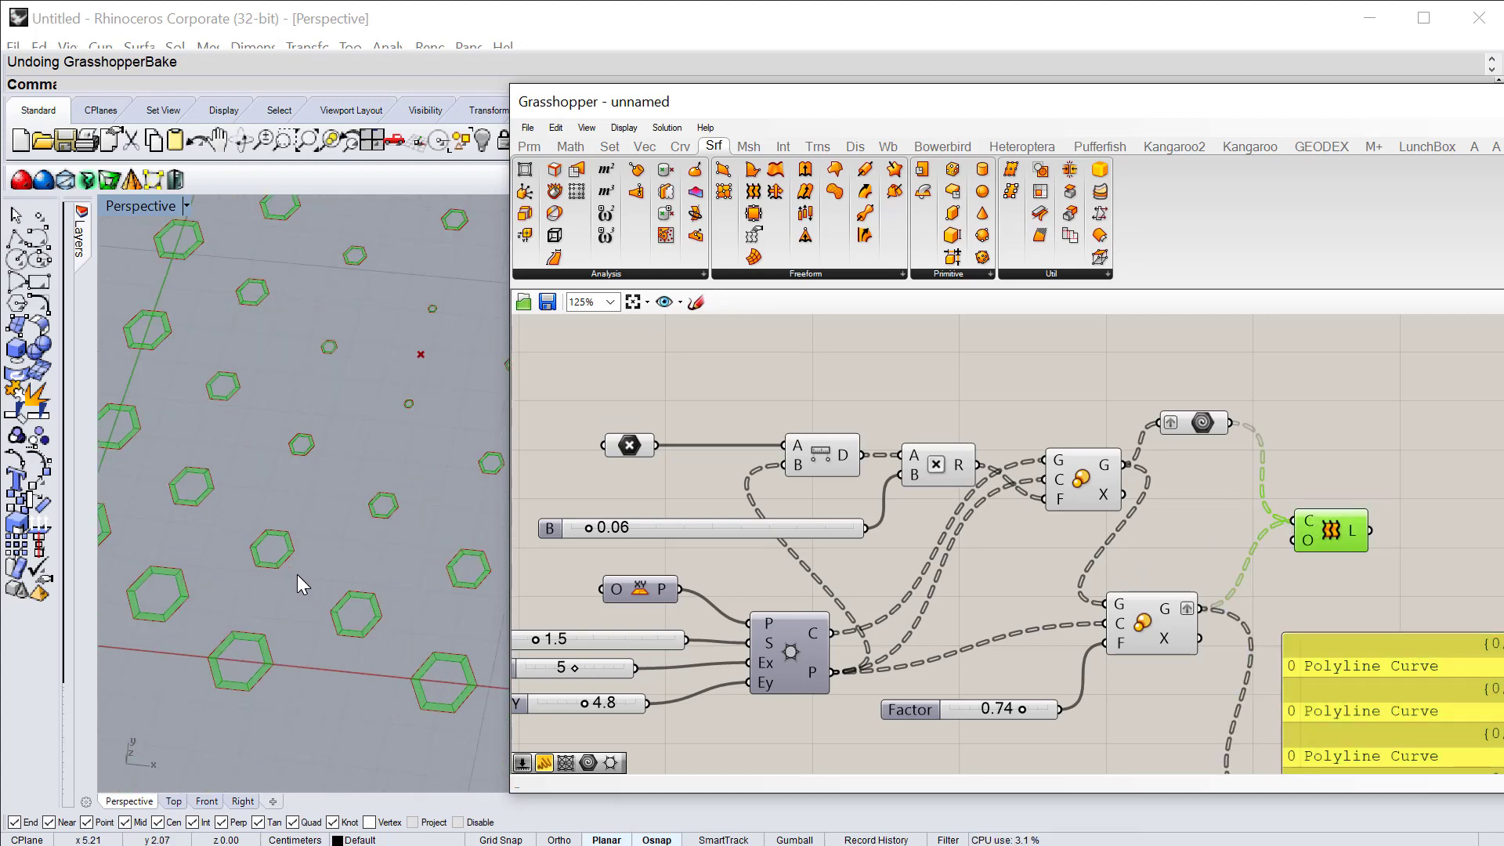
scroll(298, 575, "down", 4)
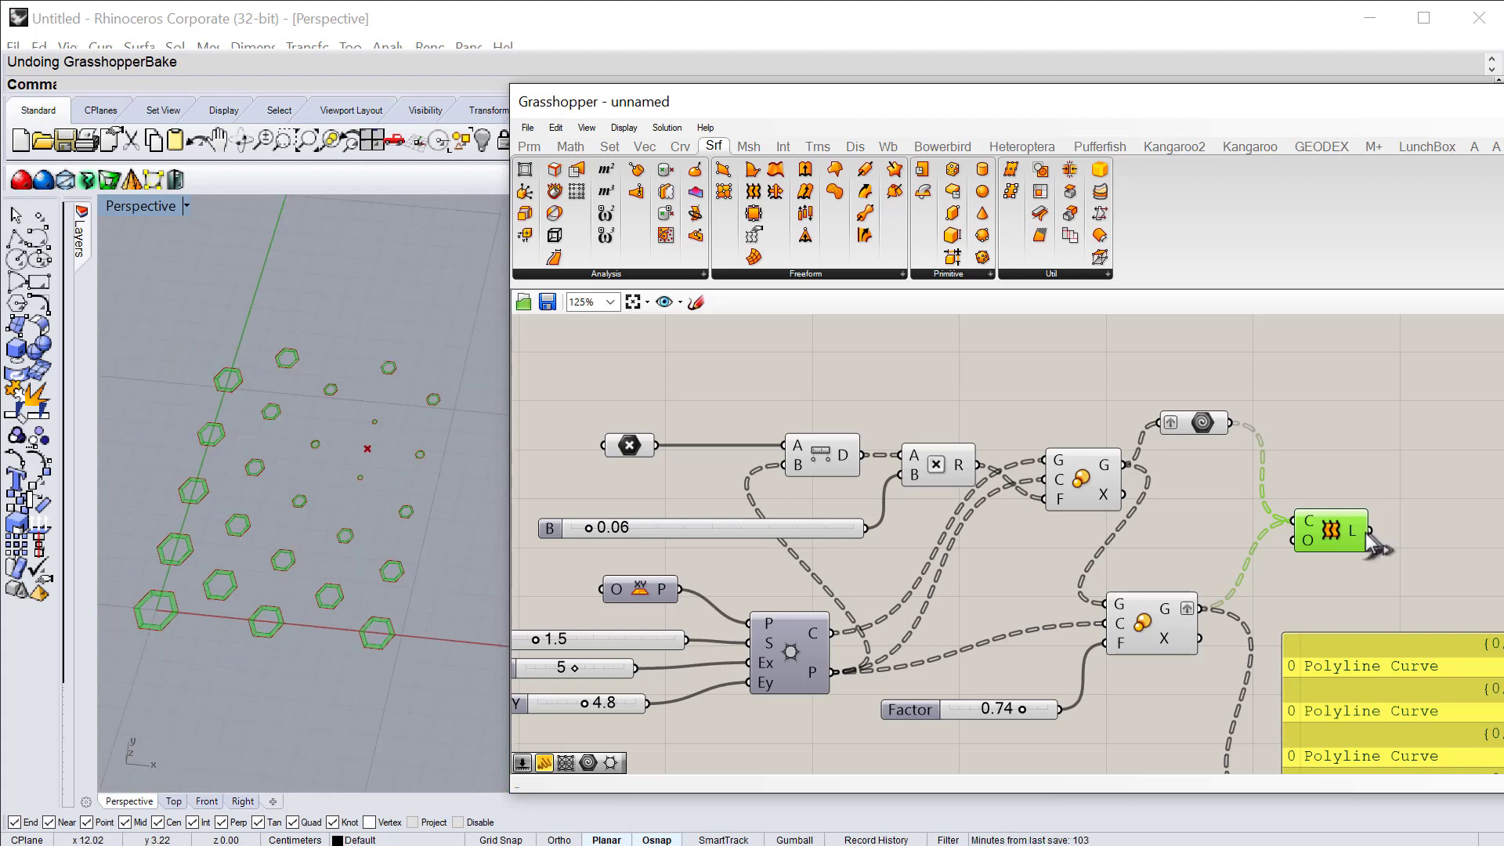
Step: Move the Loft component closer to the Scale components and shift the Panel lower to clear canvas space beside the Loft
left_click_drag(1335, 540, 1267, 535)
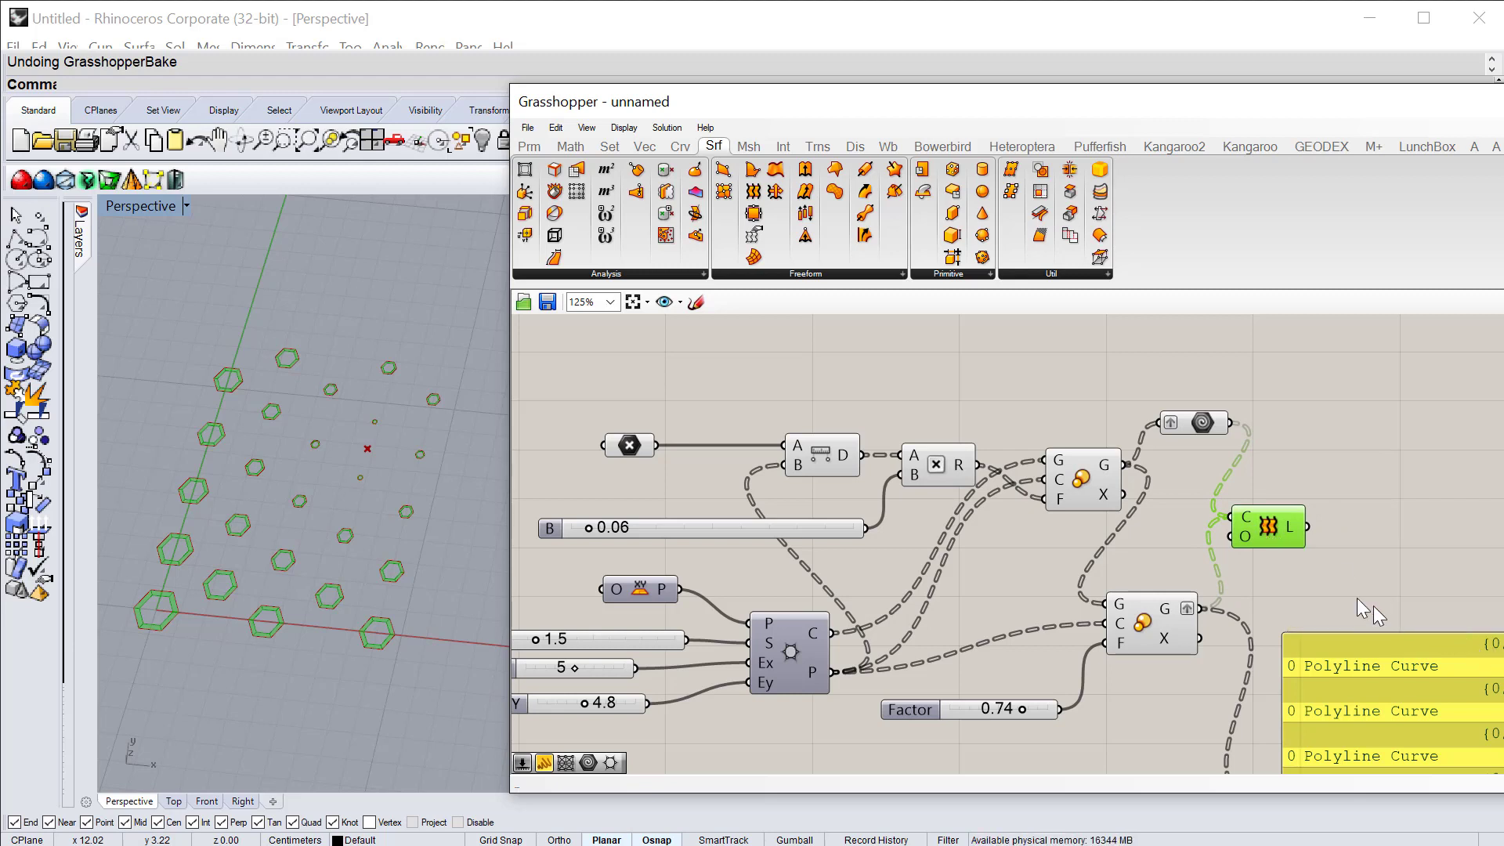
right_click_drag(1369, 558, 1188, 558)
left_click_drag(1179, 631, 1226, 690)
right_click_drag(1180, 548, 1182, 564)
Step: Add a Mesh Surface component beside the Loft component and connect the loft output to its surface input
double_click(1200, 557)
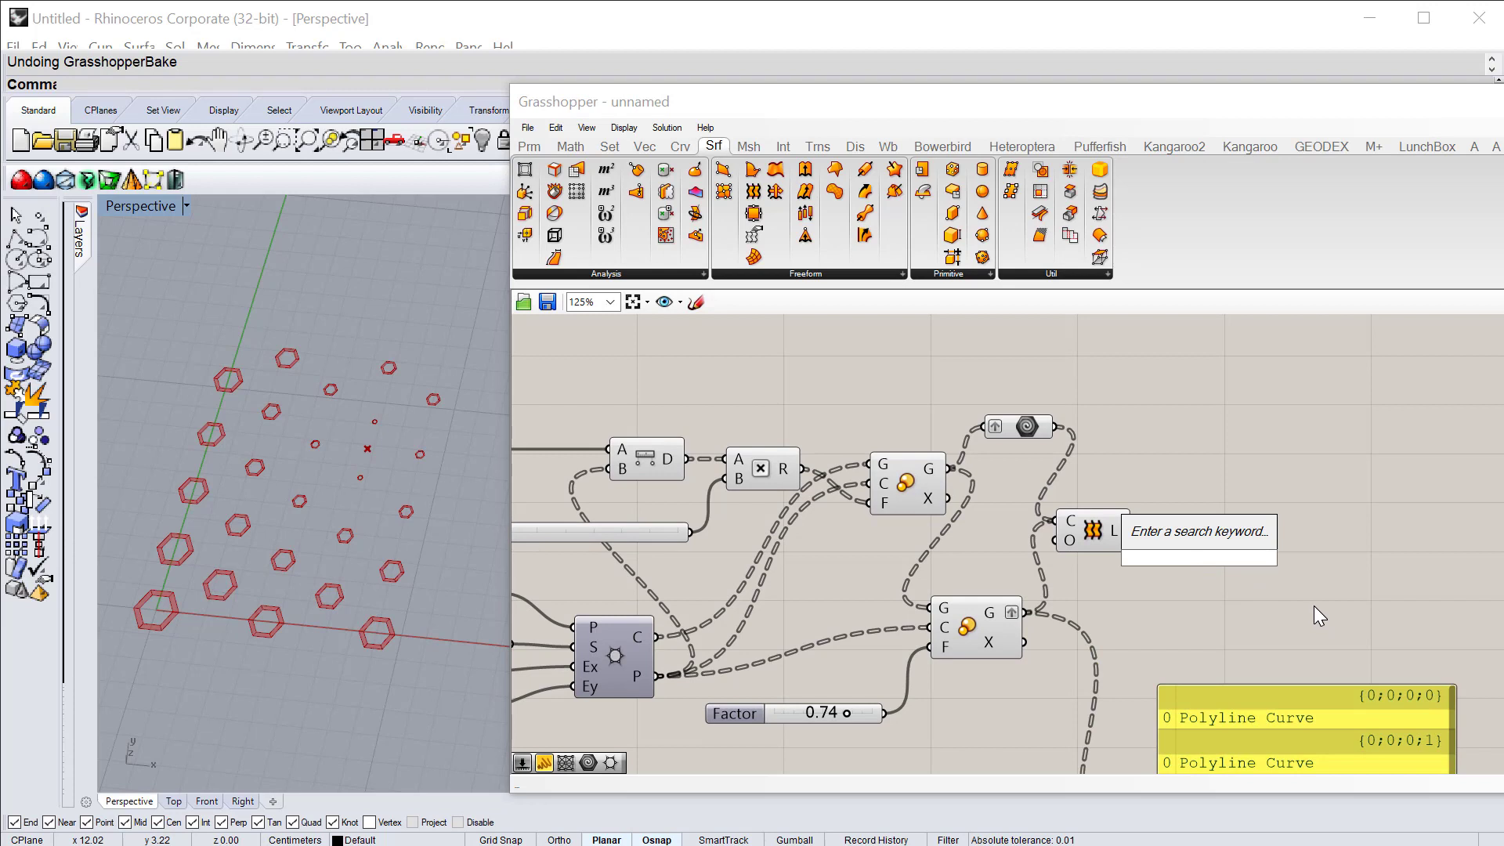
type("mesh ")
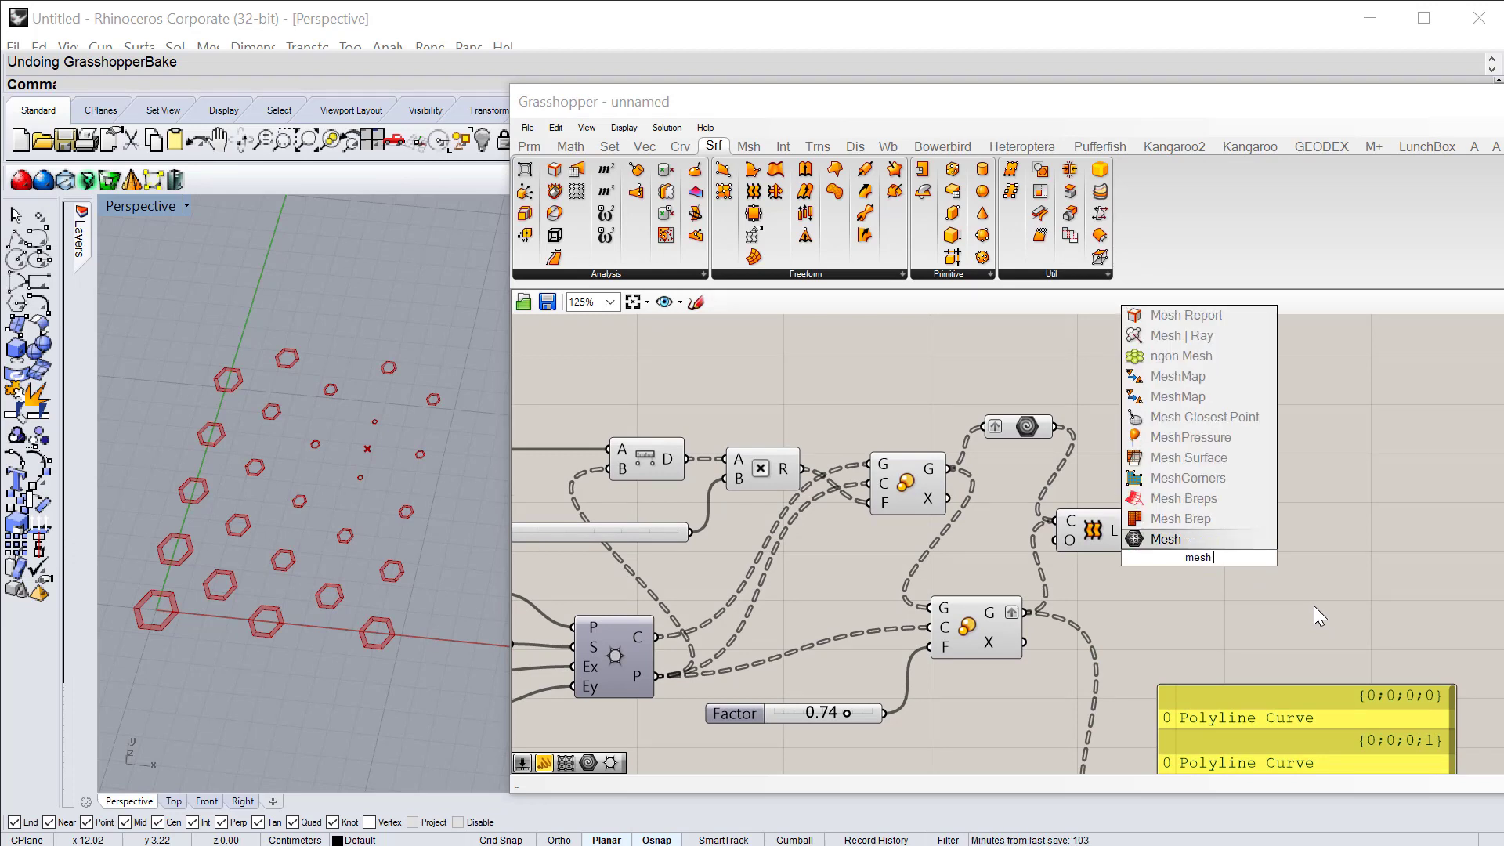
type("surface")
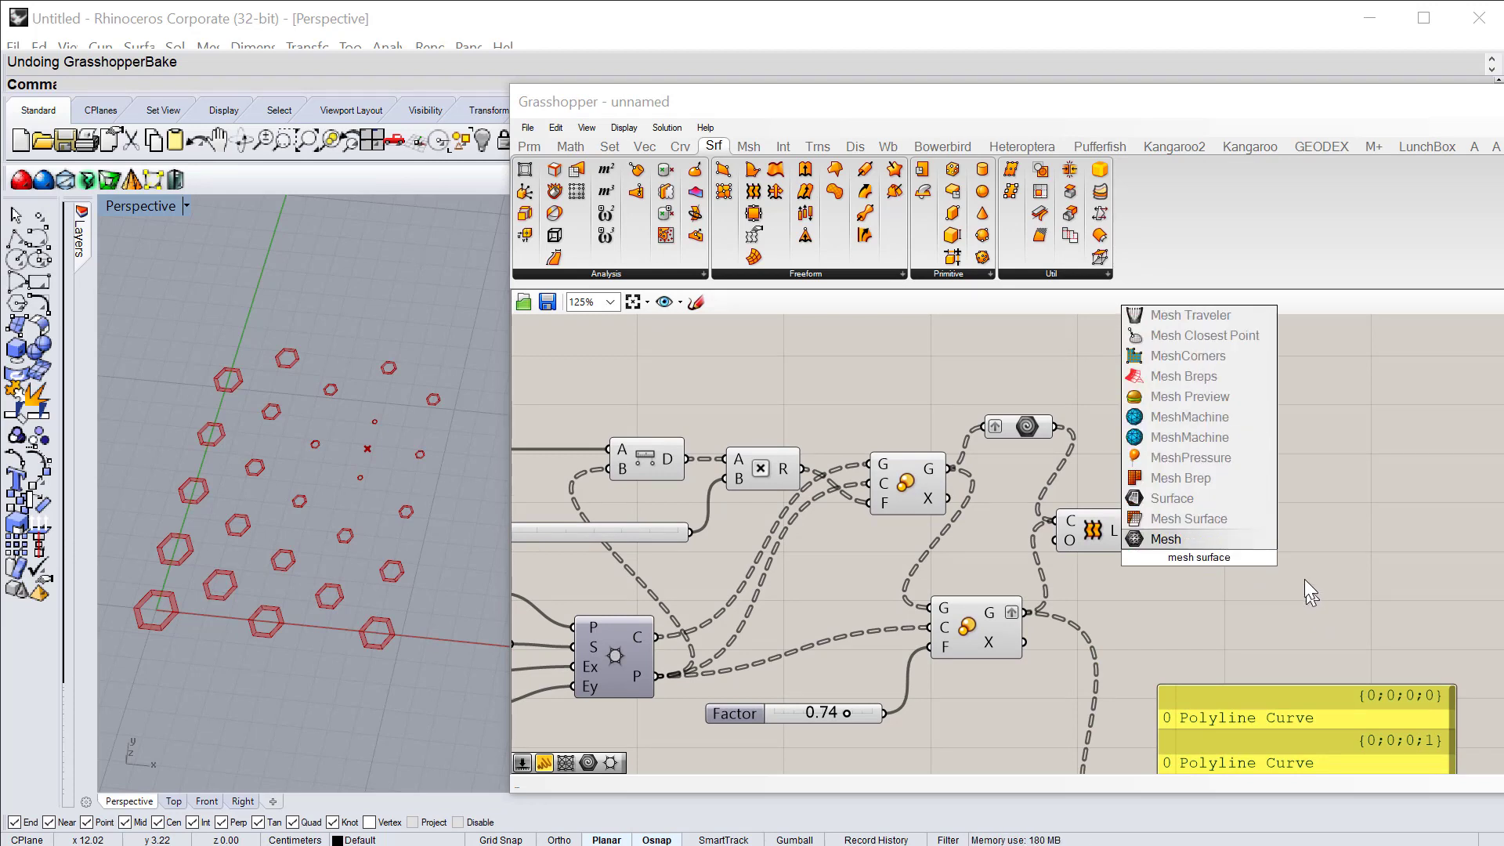
left_click(1223, 524)
left_click_drag(1209, 540, 1252, 546)
mouse_move(1115, 537)
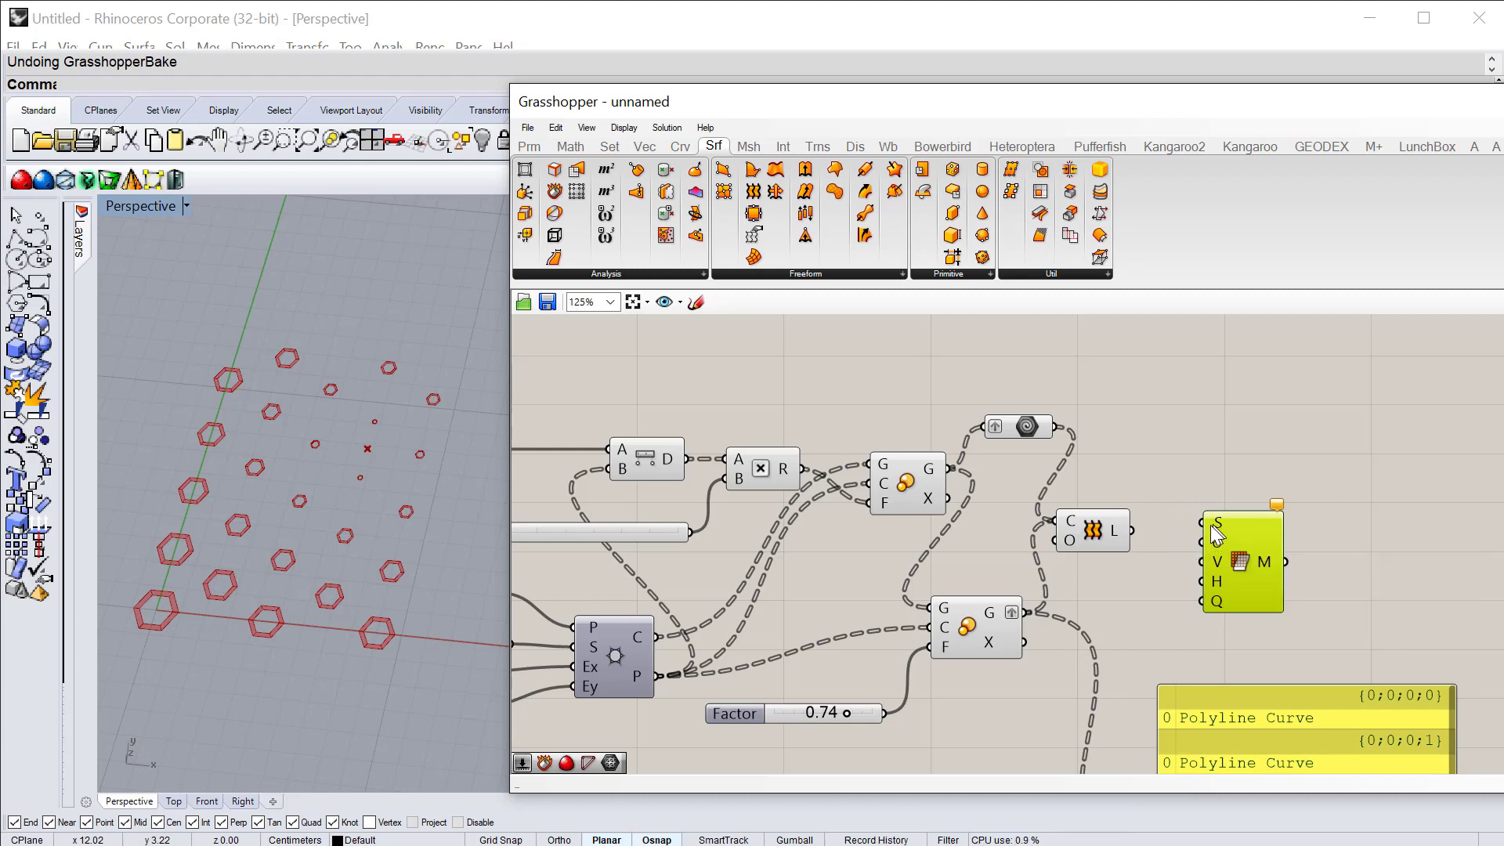
left_click_drag(1133, 531, 1204, 524)
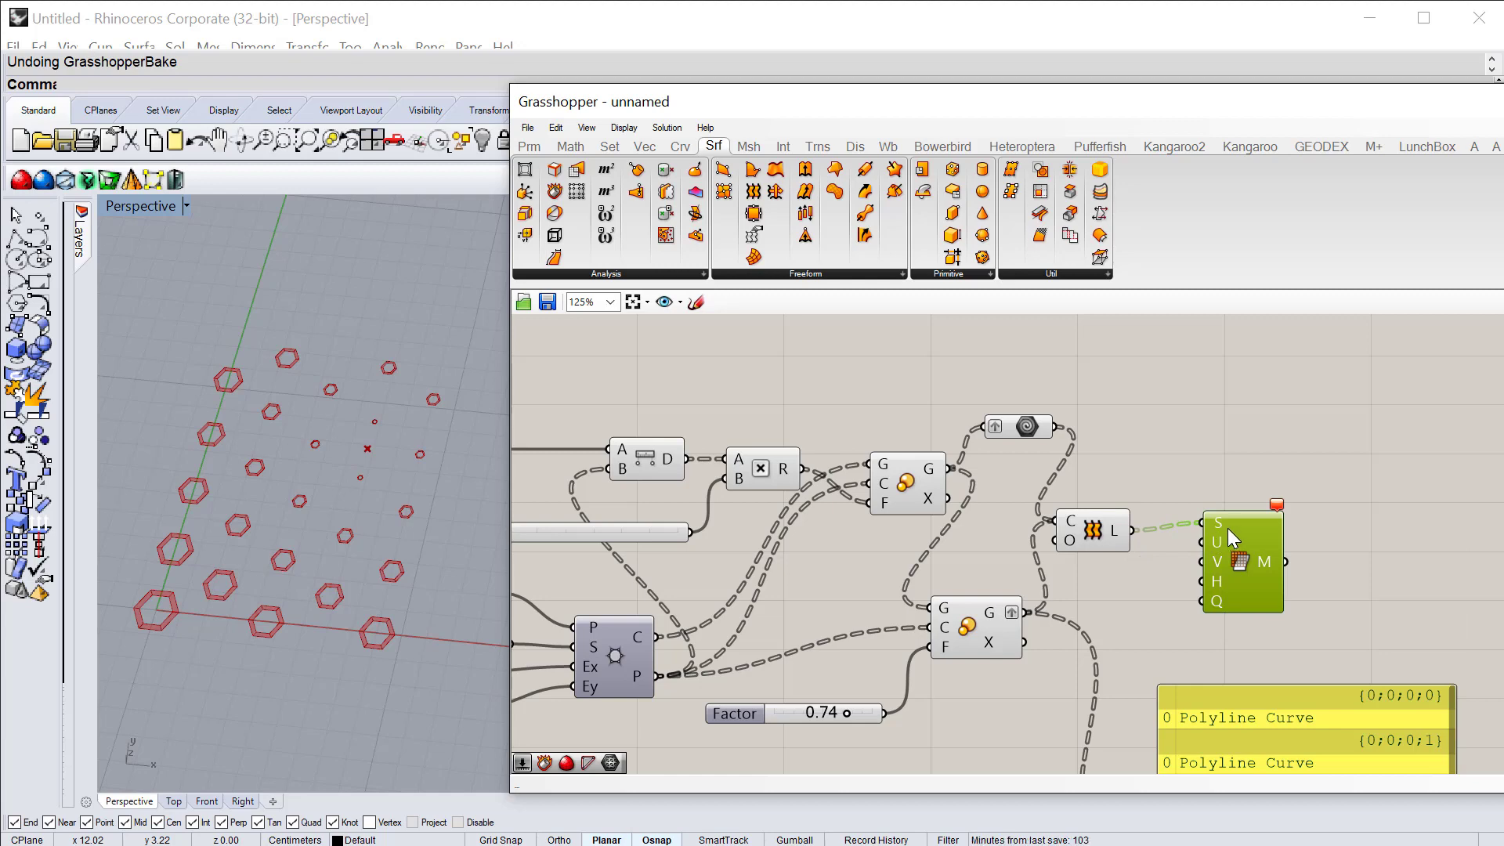
Step: Move the Mesh Surface component farther from the Loft component and check the loft output's data tree
scroll(1230, 528, "up", 2)
mouse_move(1304, 497)
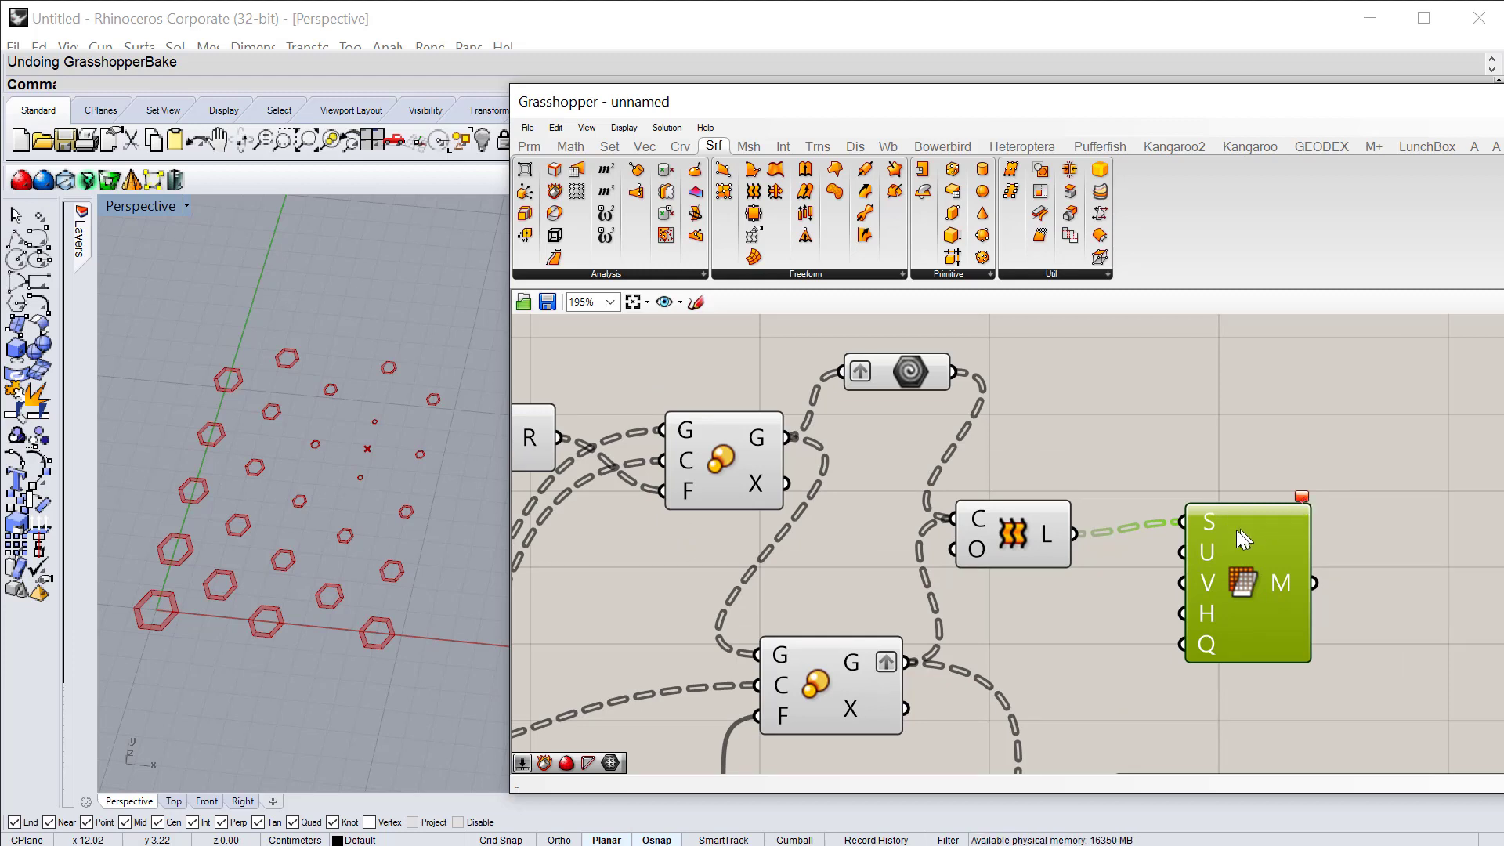
left_click_drag(1240, 533, 1283, 545)
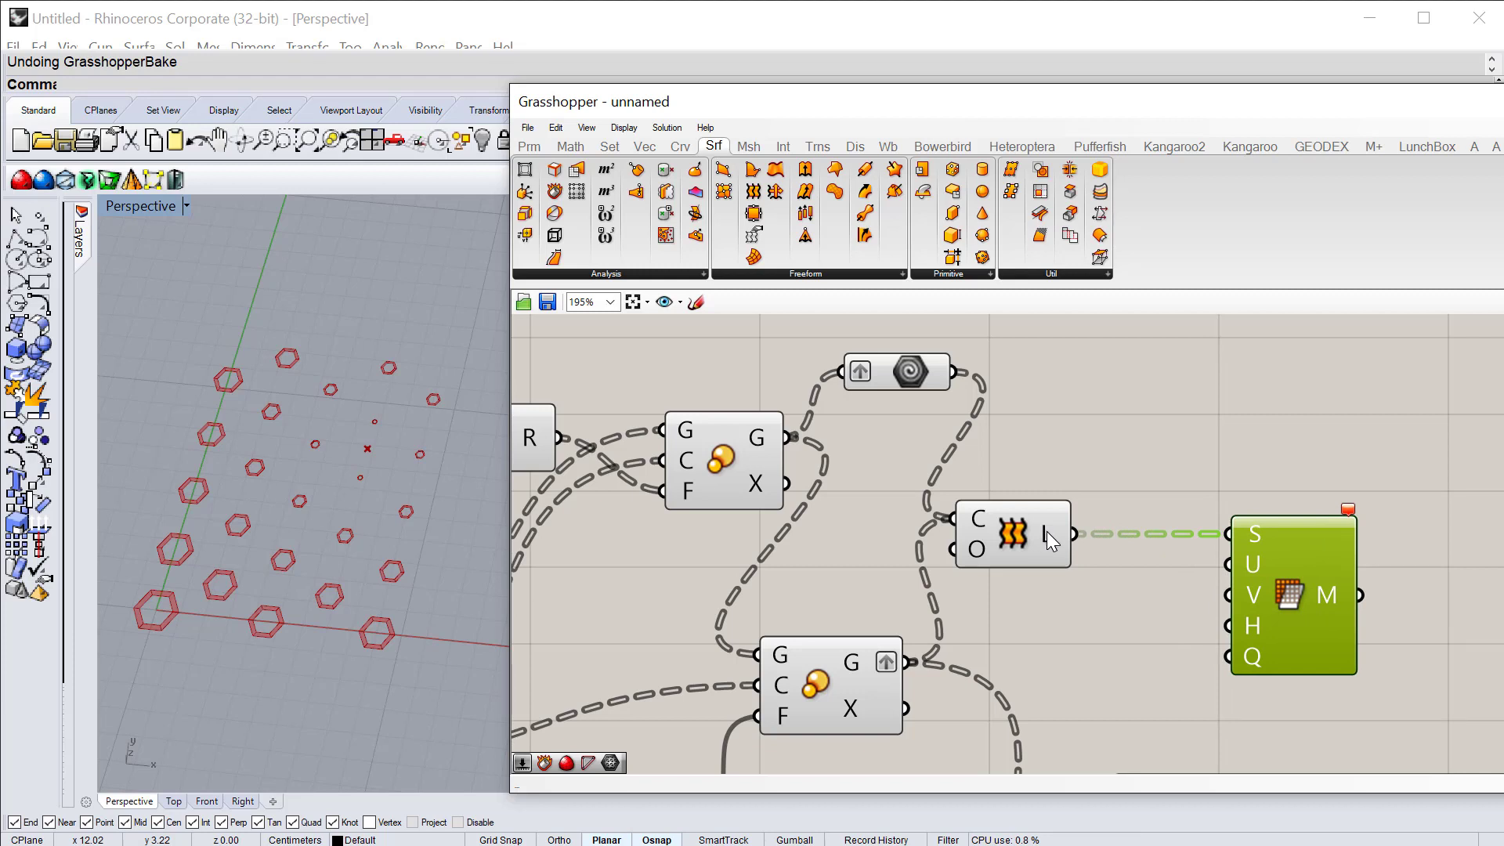
mouse_move(1050, 539)
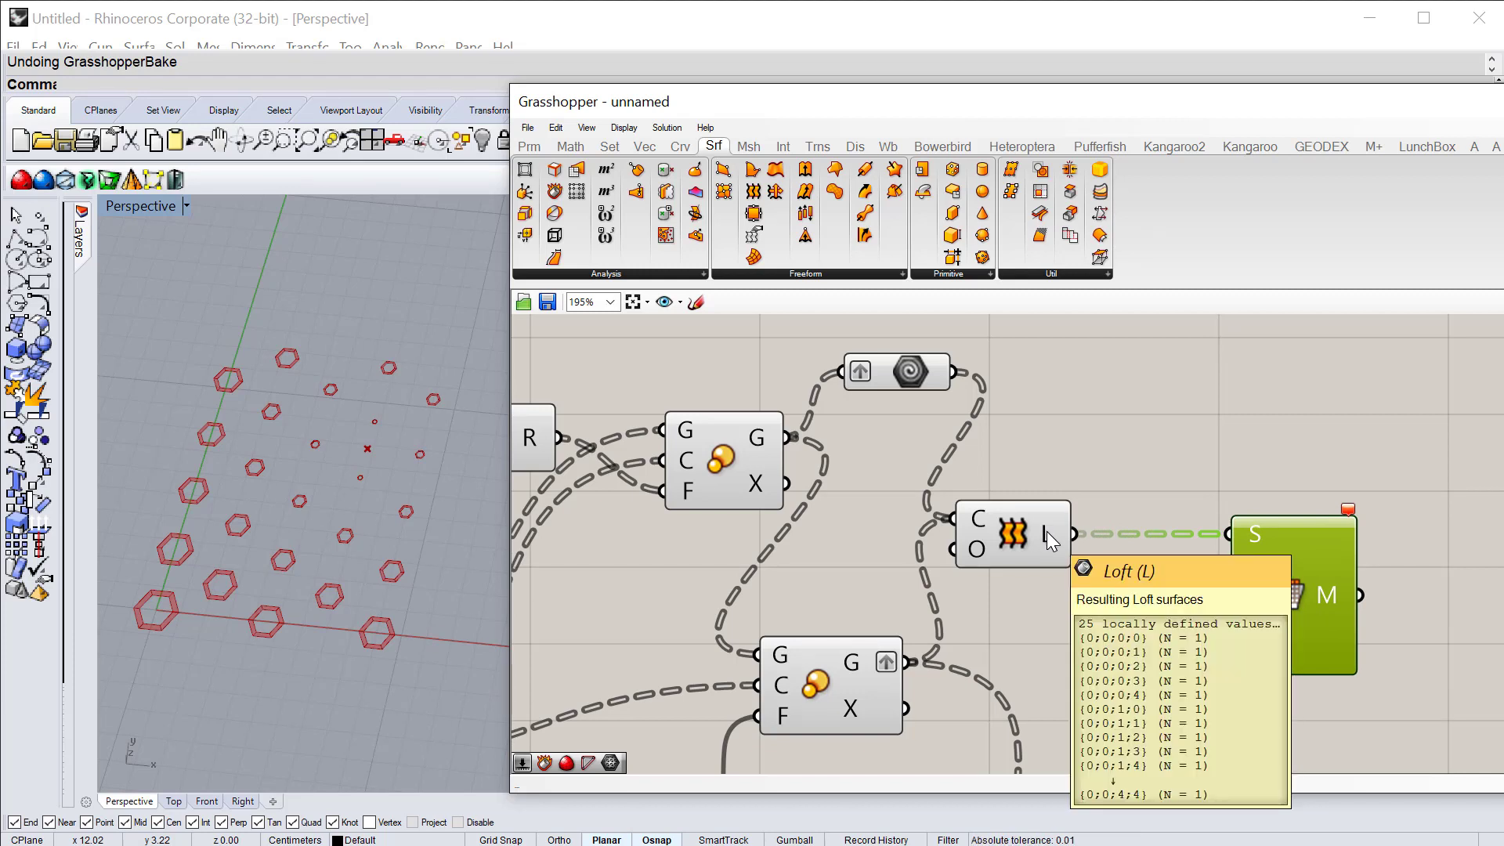
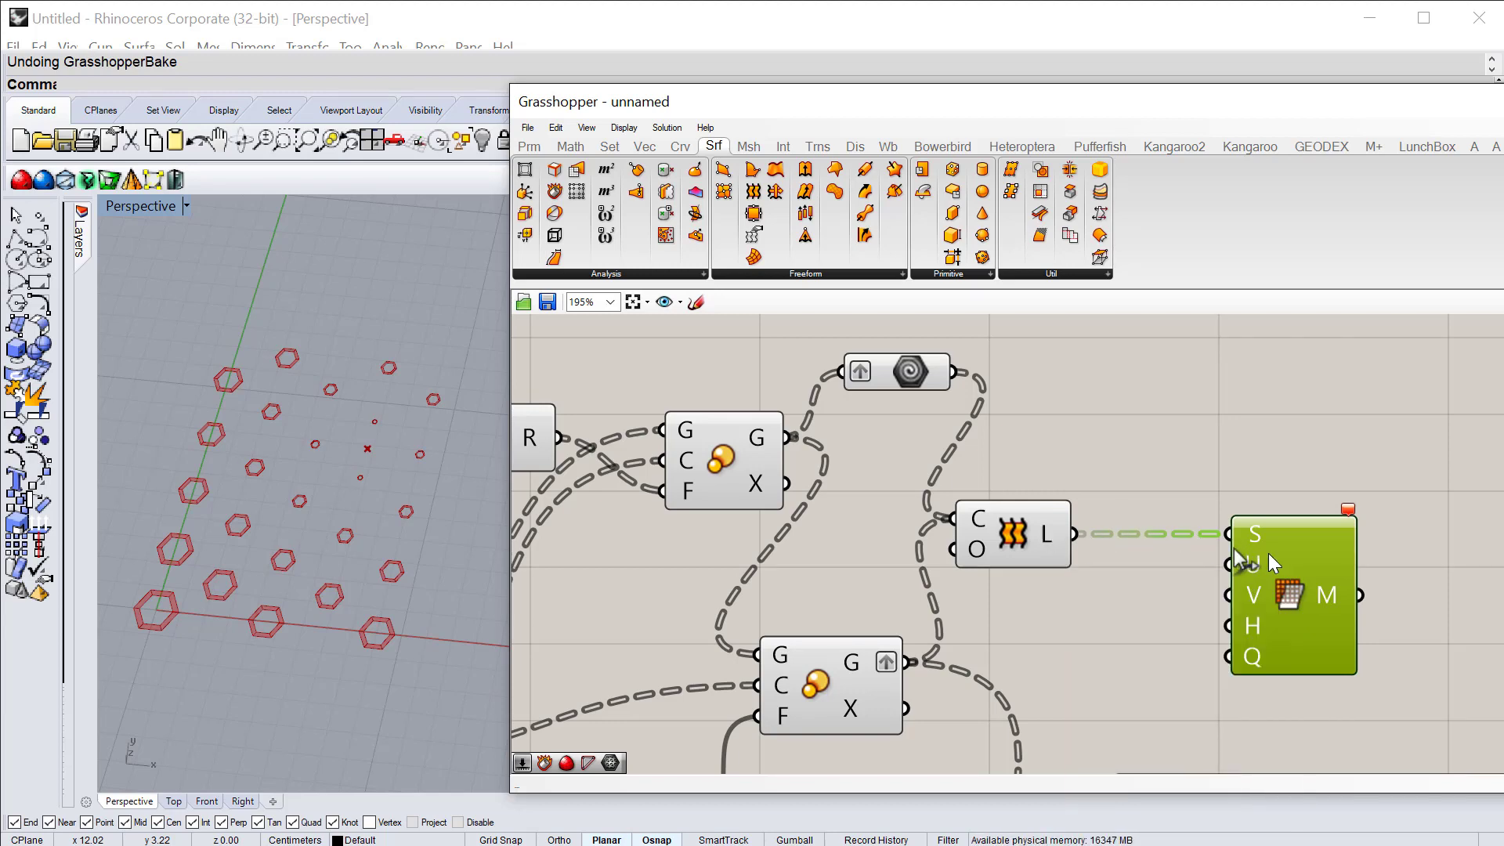
left_click_drag(1270, 556, 1305, 558)
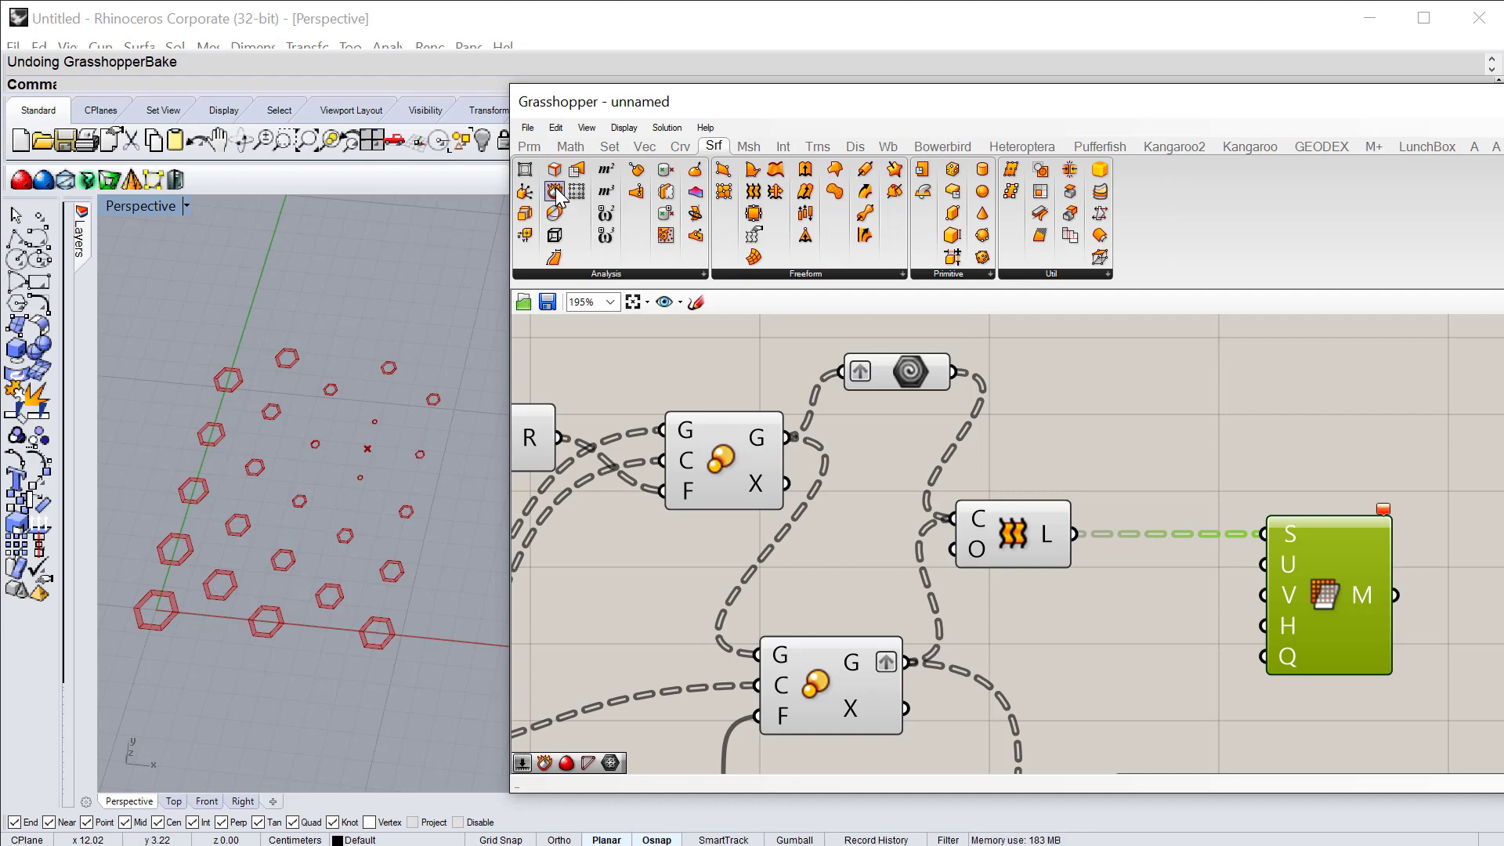
Step: Insert a Deconstruct Brep component fed by the Loft output, and replace the Mesh Surface component's surface input with its faces output
left_click_drag(557, 196, 1156, 429)
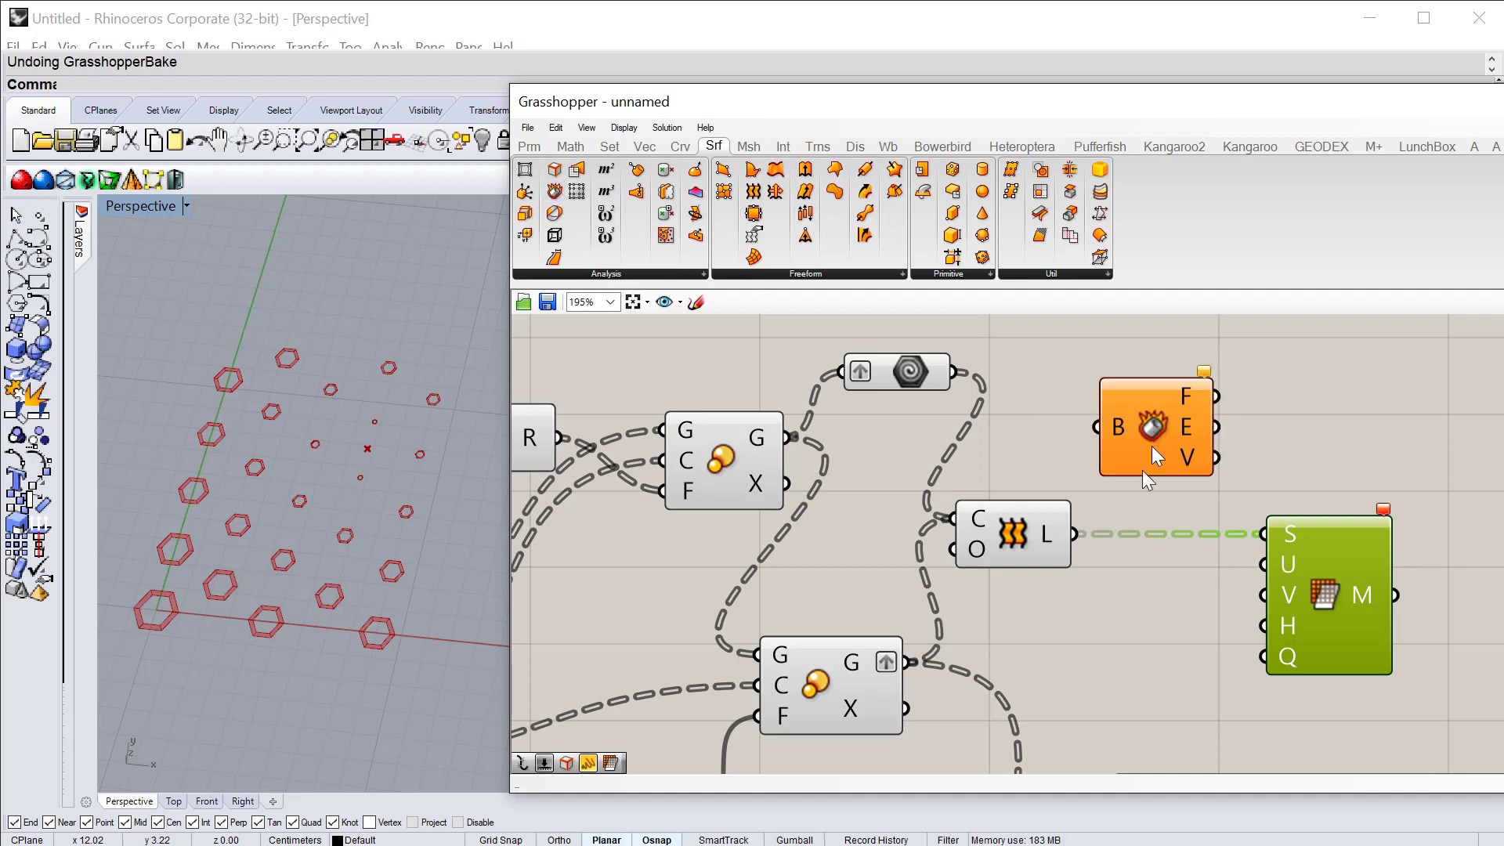
left_click_drag(1074, 536, 1096, 427)
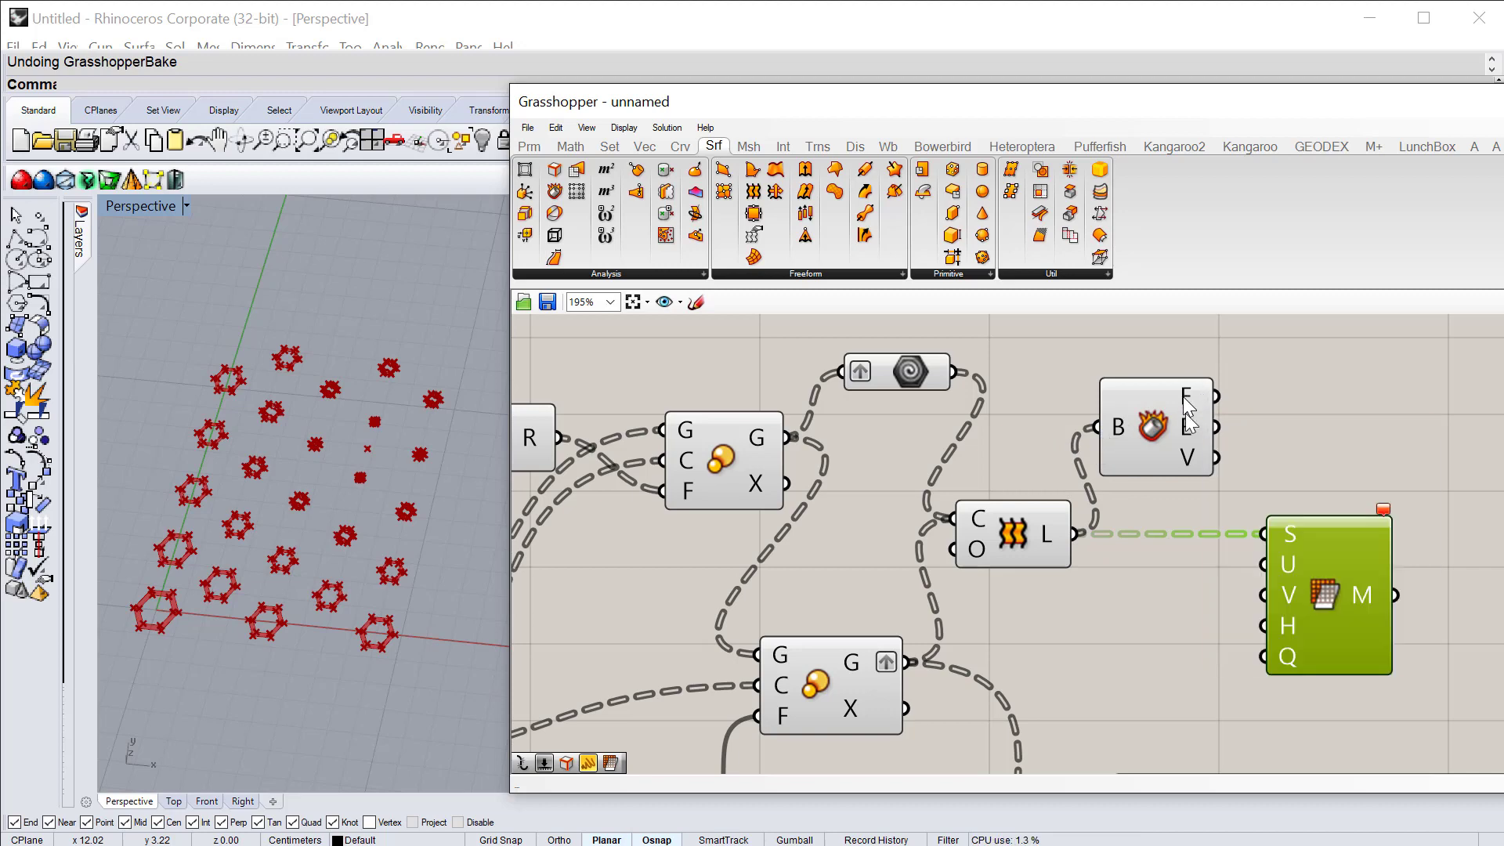
mouse_move(1188, 462)
left_click_drag(1218, 396, 1263, 529)
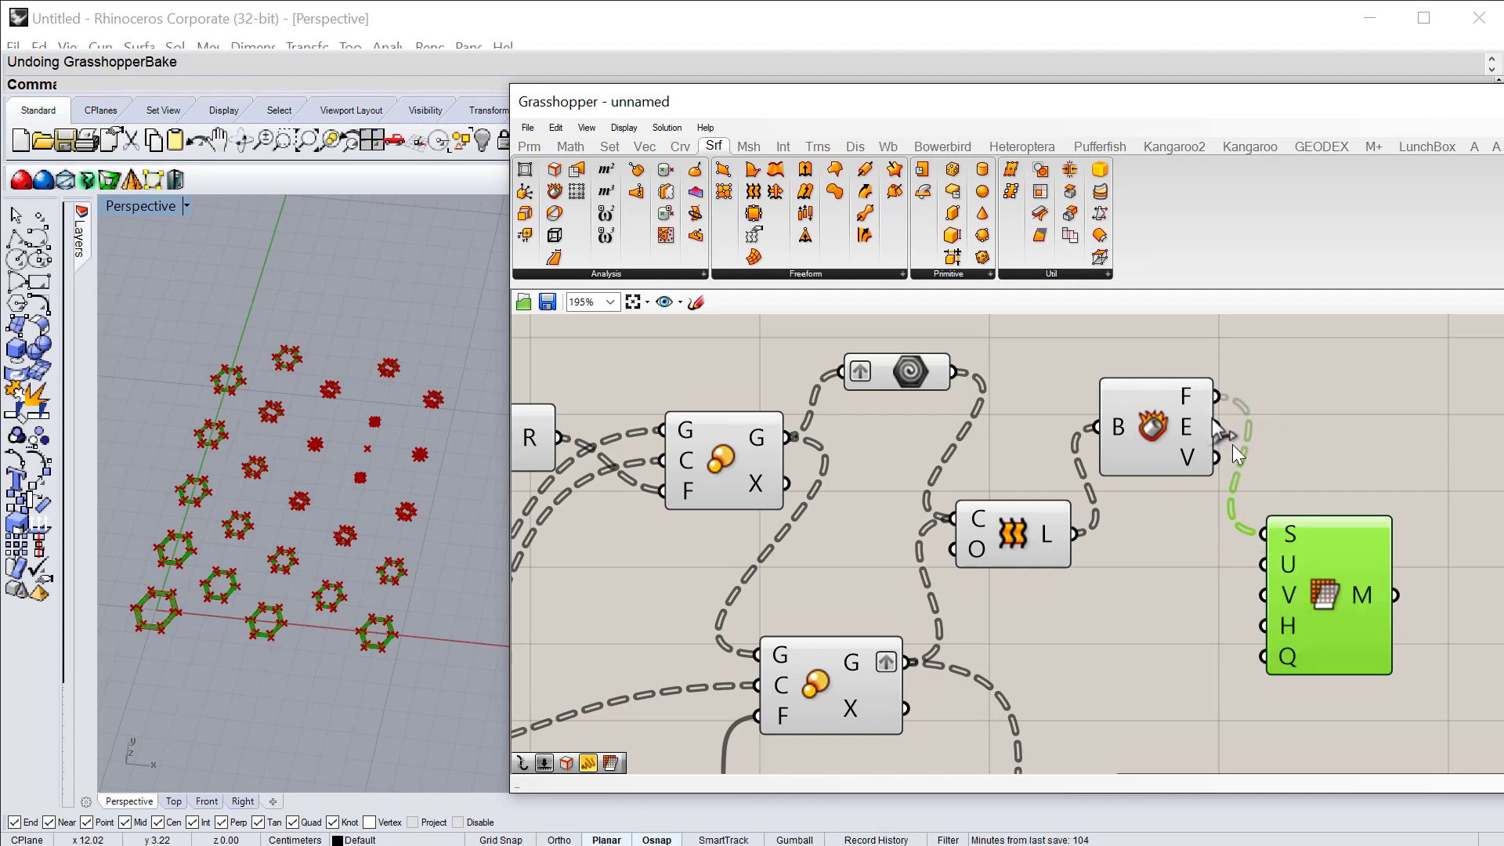
mouse_move(1190, 393)
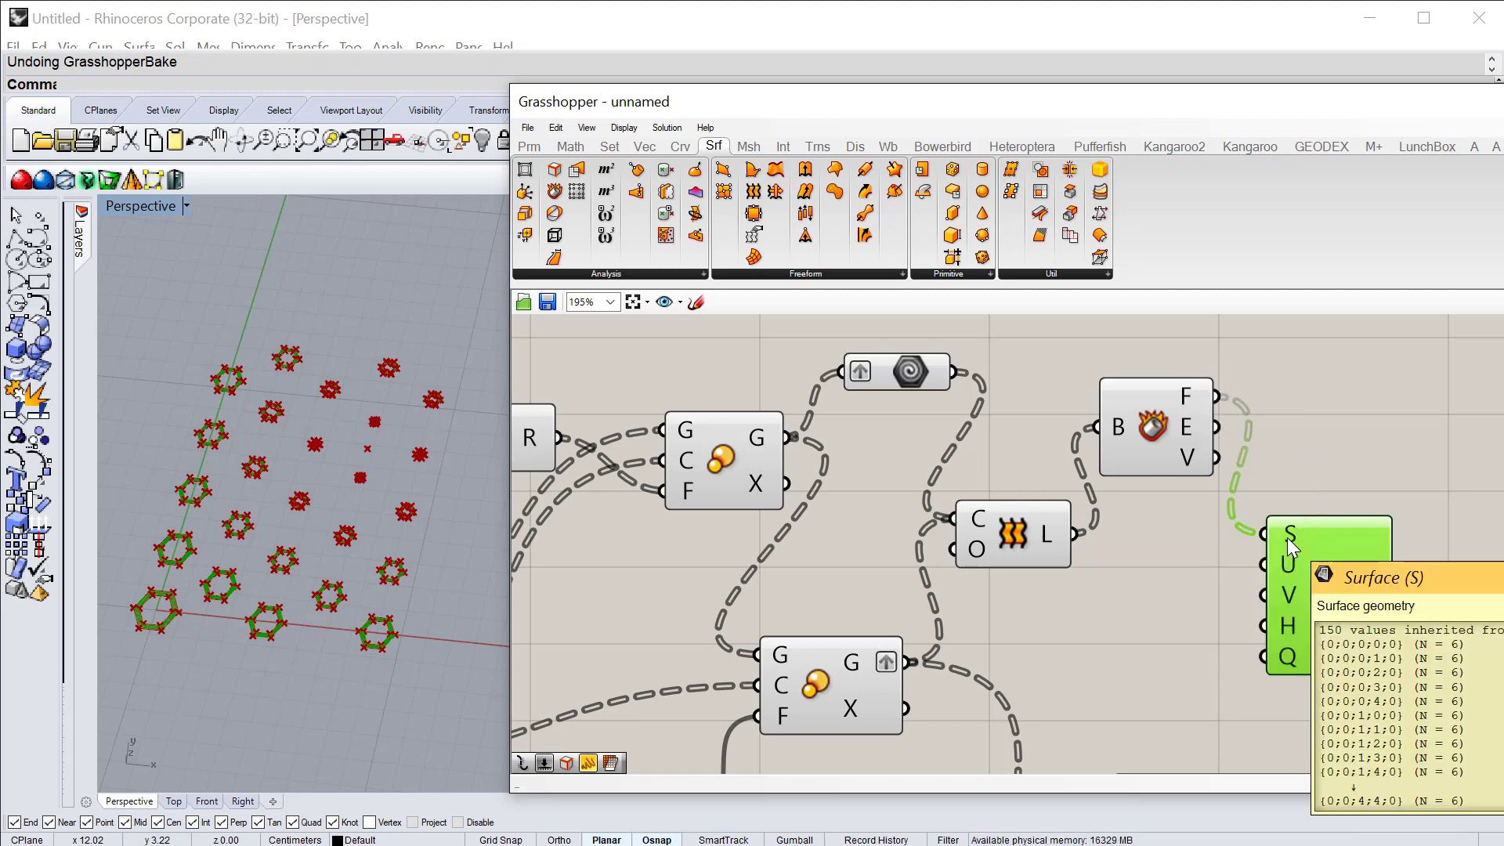
mouse_move(1289, 533)
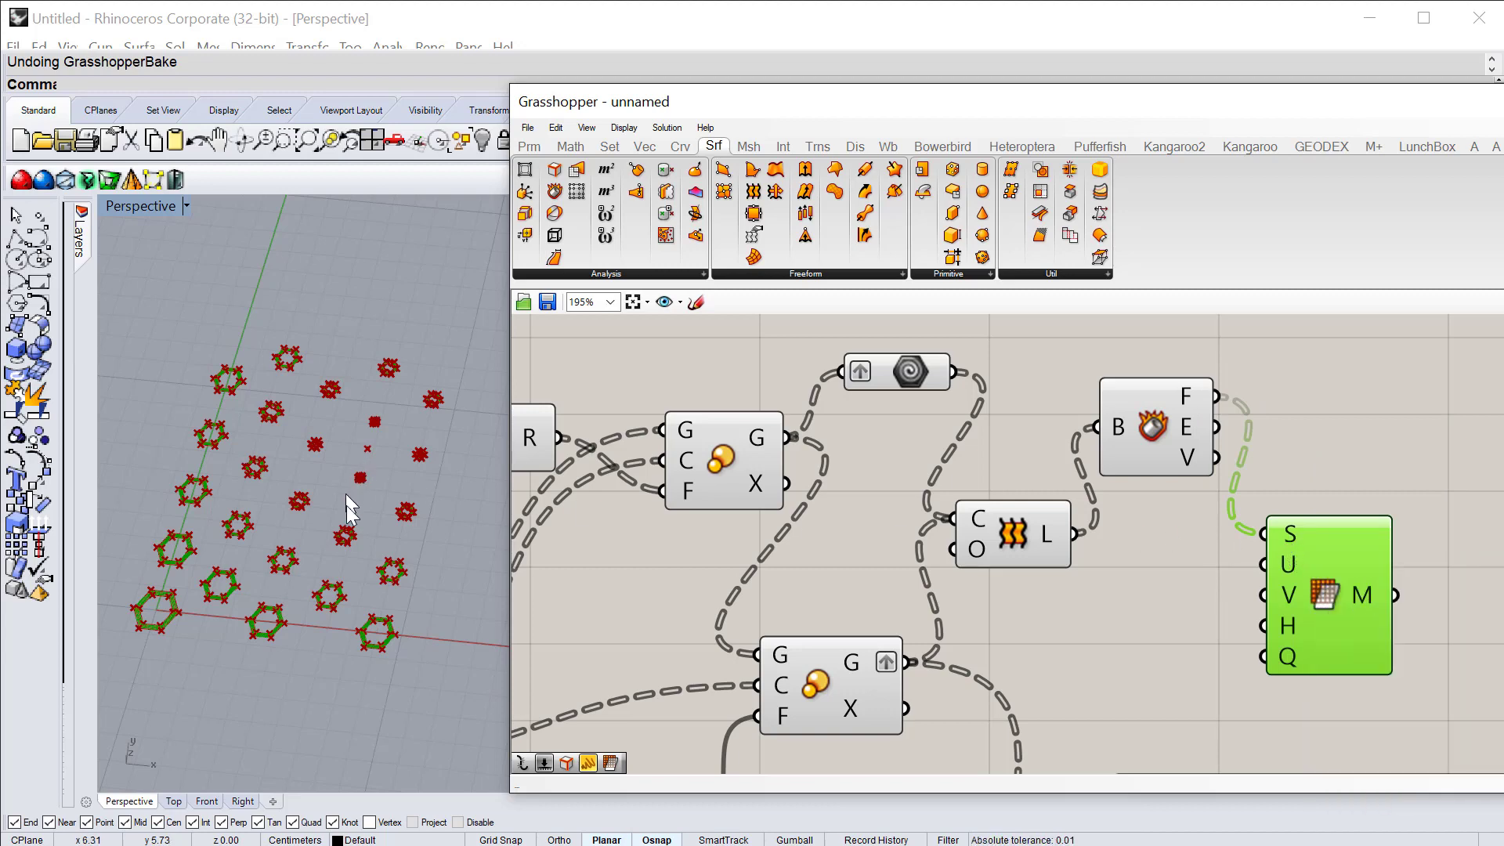
Step: Turn off the preview of the Loft and Deconstruct Brep components to show the meshed hexagon frames
scroll(348, 509, "up", 3)
scroll(348, 507, "up", 5)
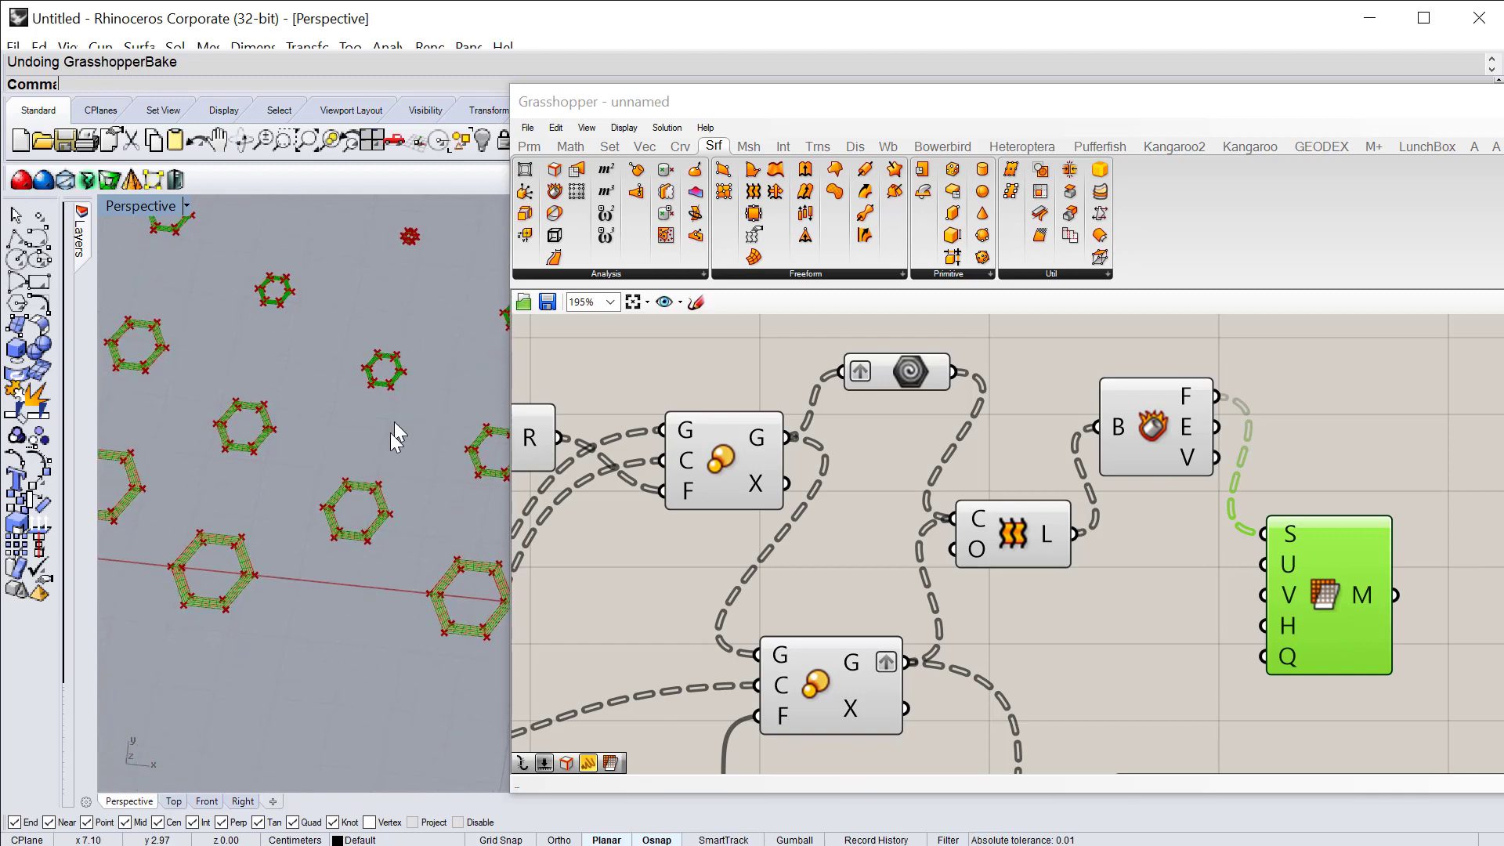
scroll(370, 486, "up", 2)
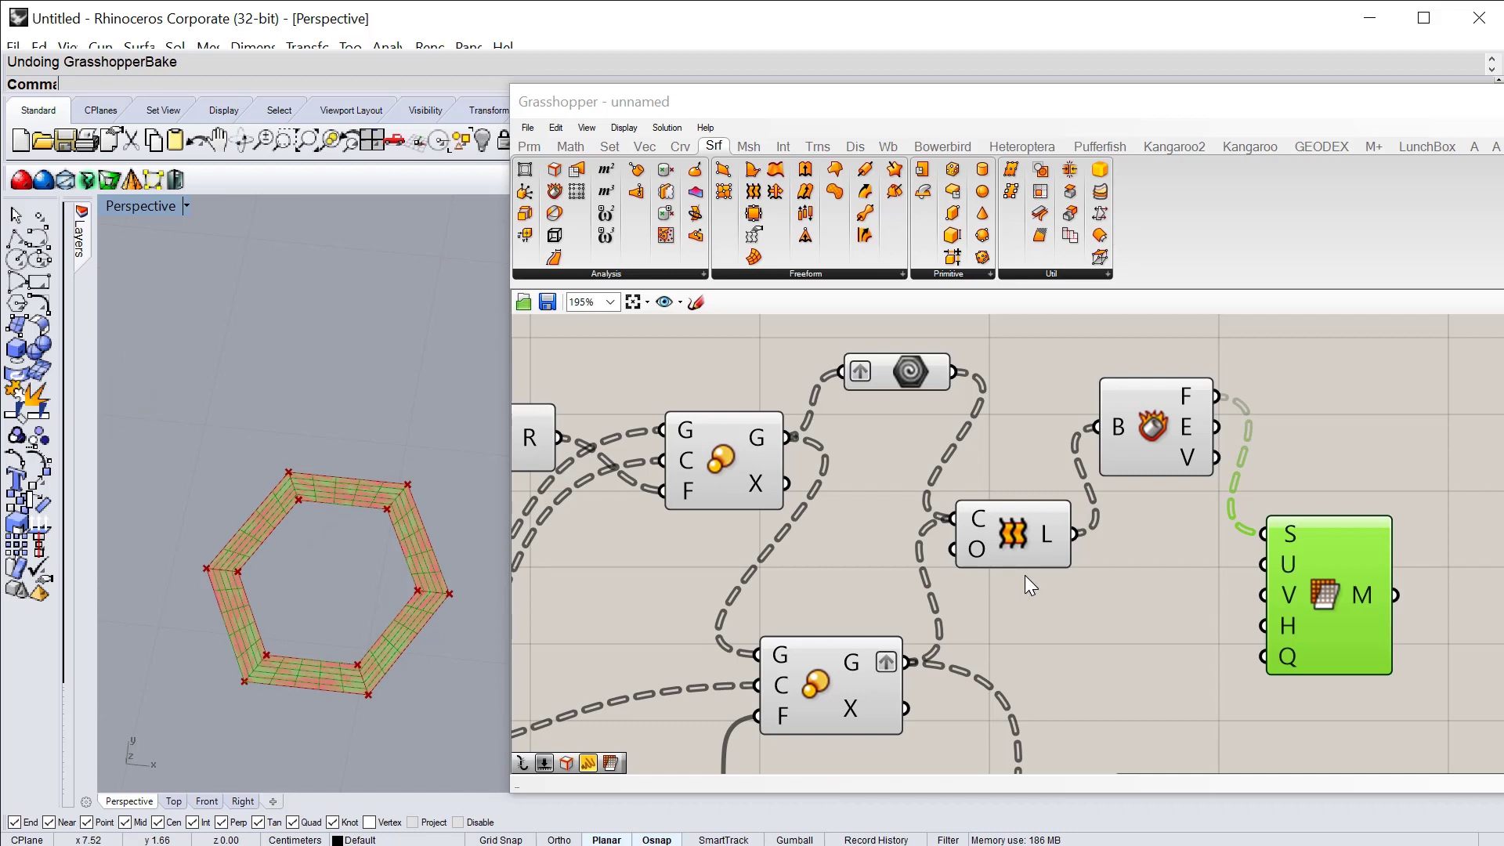
left_click(1020, 533)
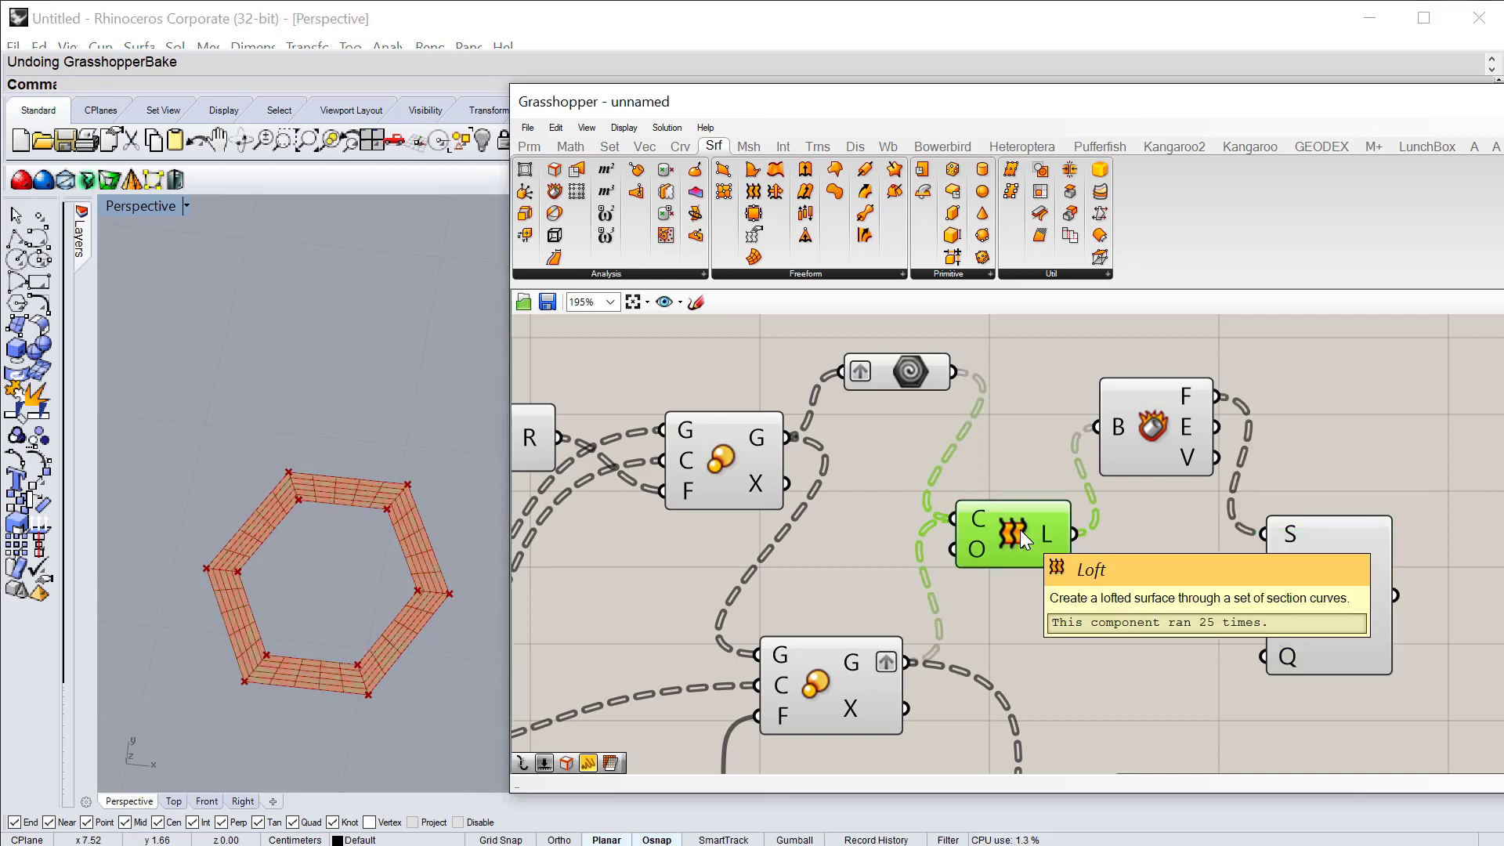
right_click(1020, 530)
left_click(1083, 569)
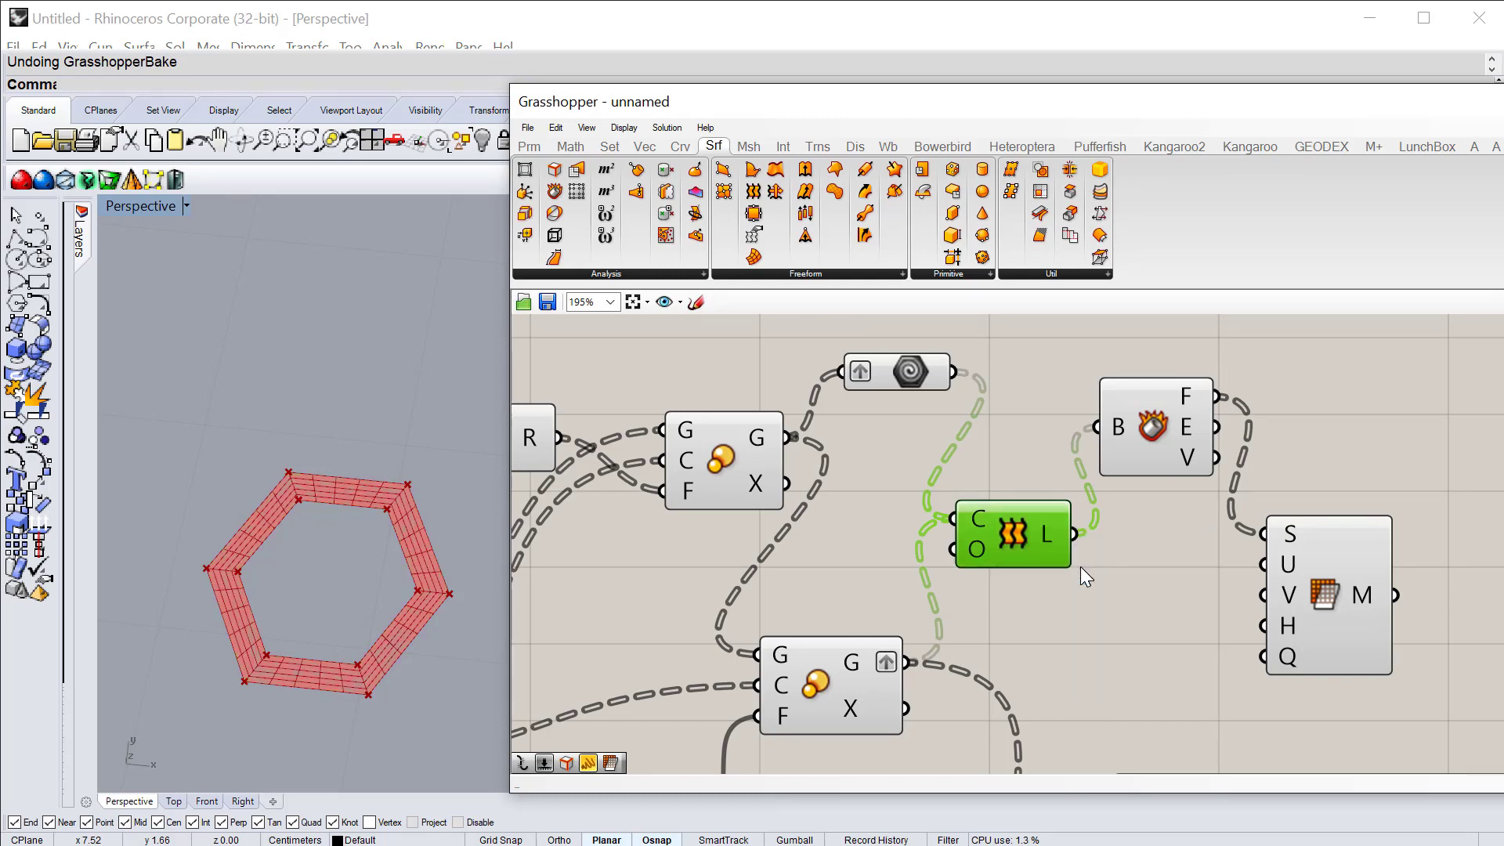
left_click(1158, 426)
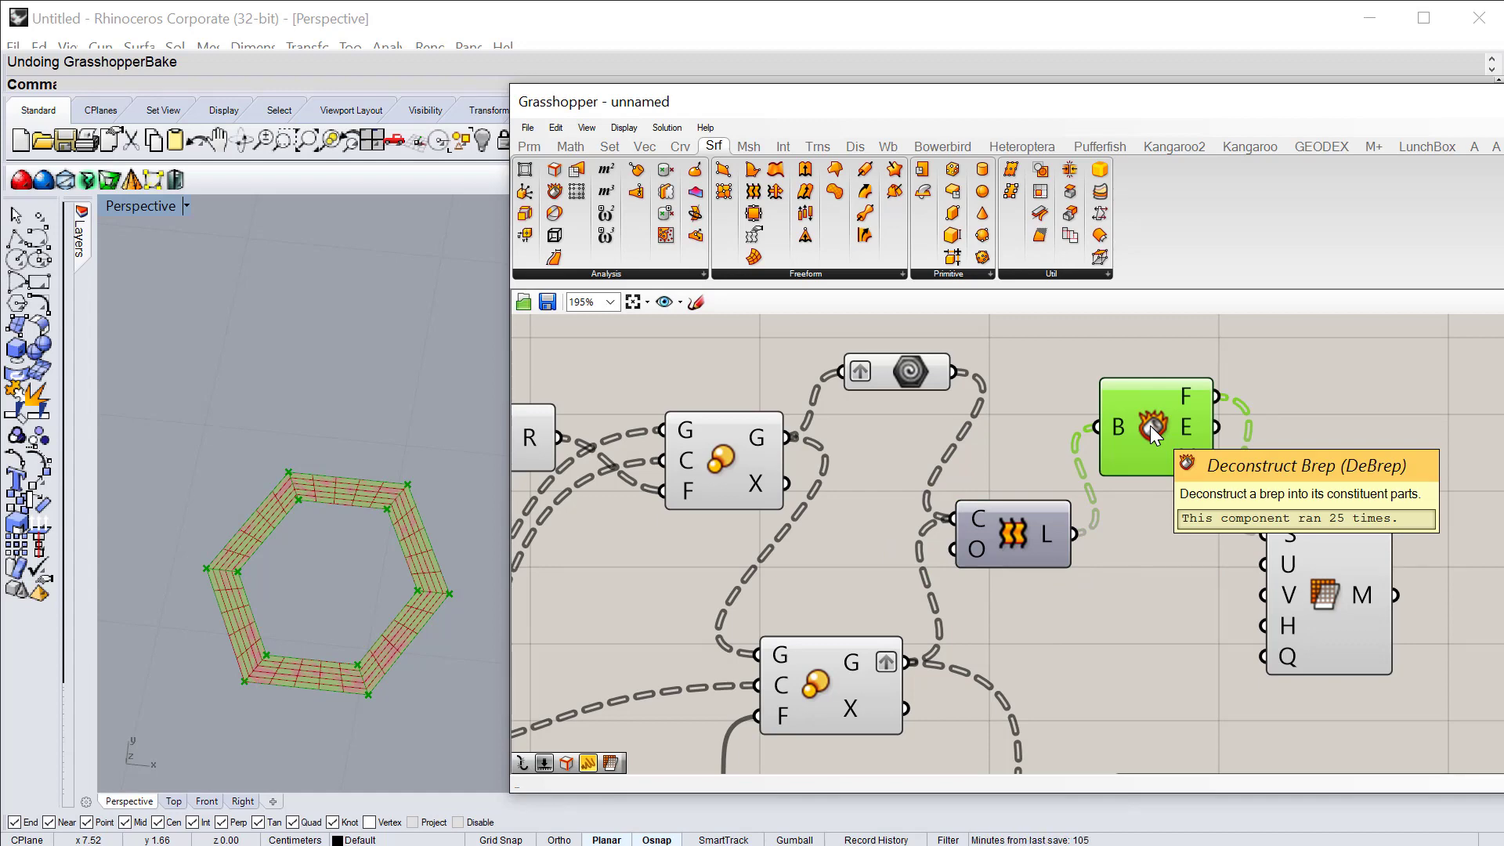
right_click(1150, 427)
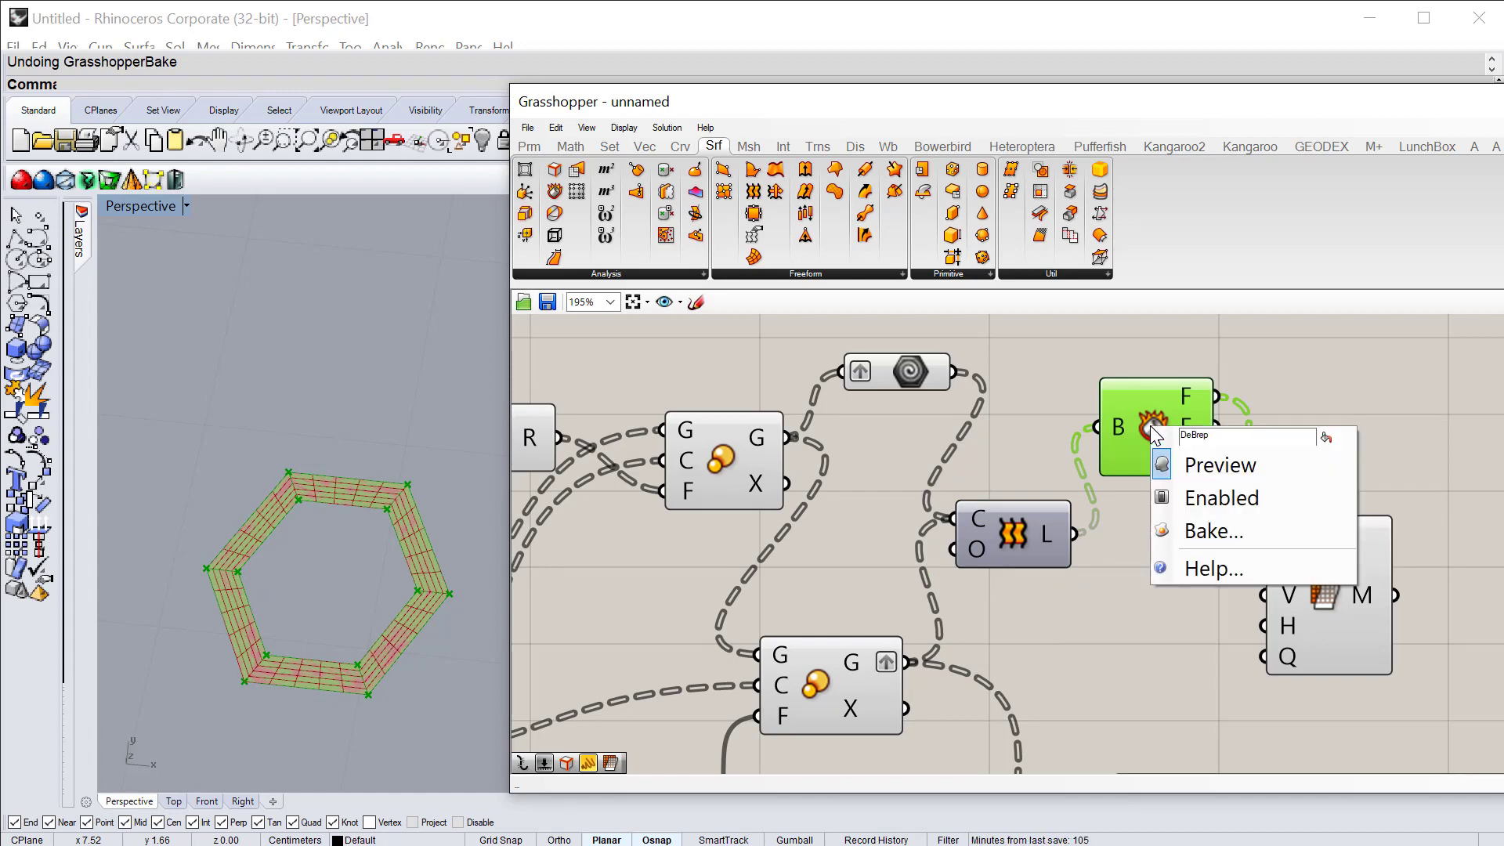
left_click(1196, 467)
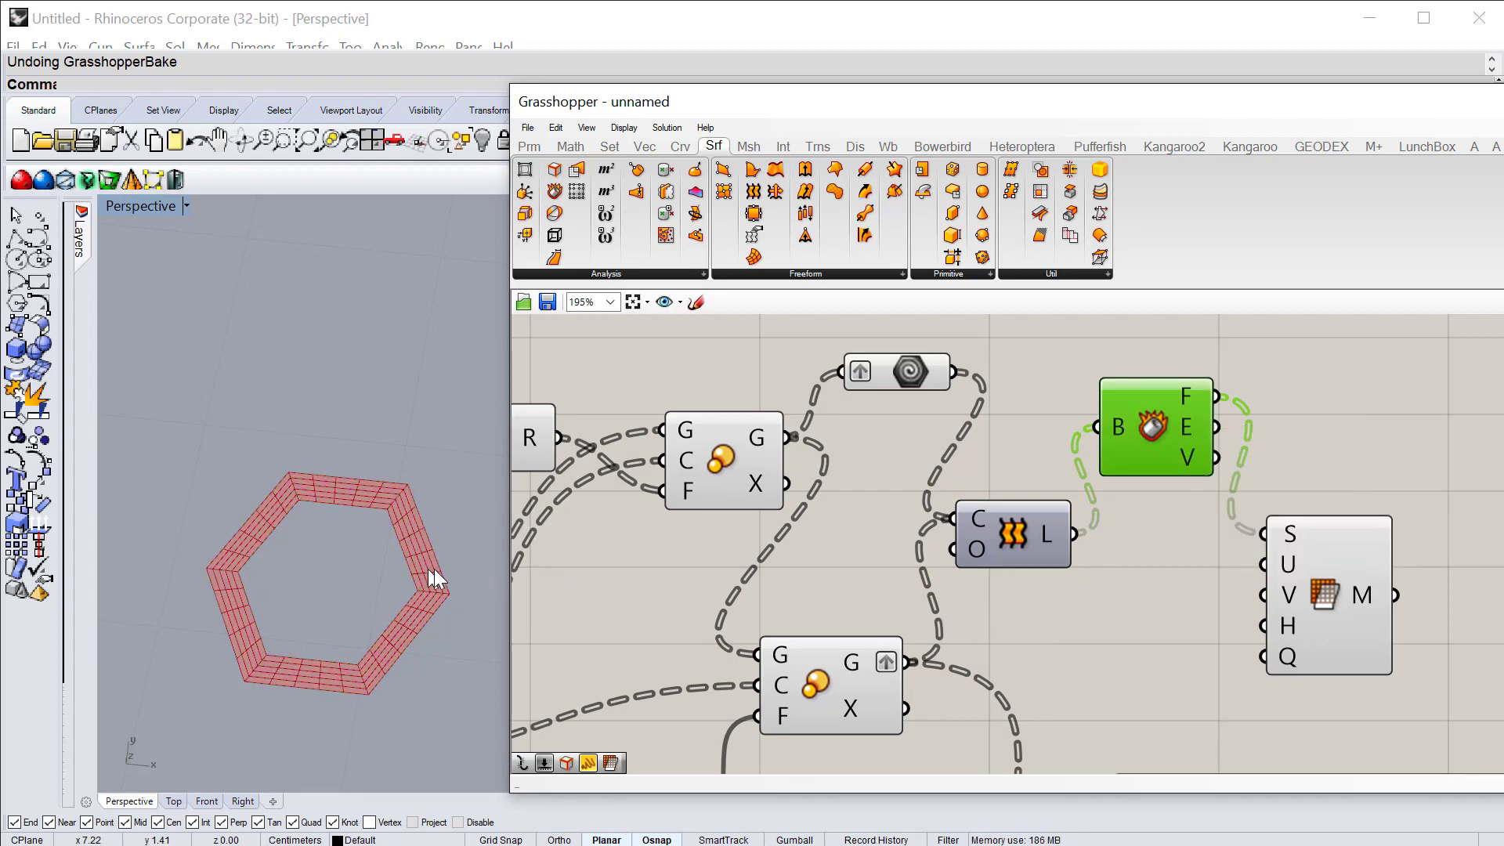
Step: Inspect the mesh density of the hexagon frames and move the Mesh Surface component slightly lower on the canvas
scroll(389, 579, "down", 3)
scroll(387, 580, "up", 4)
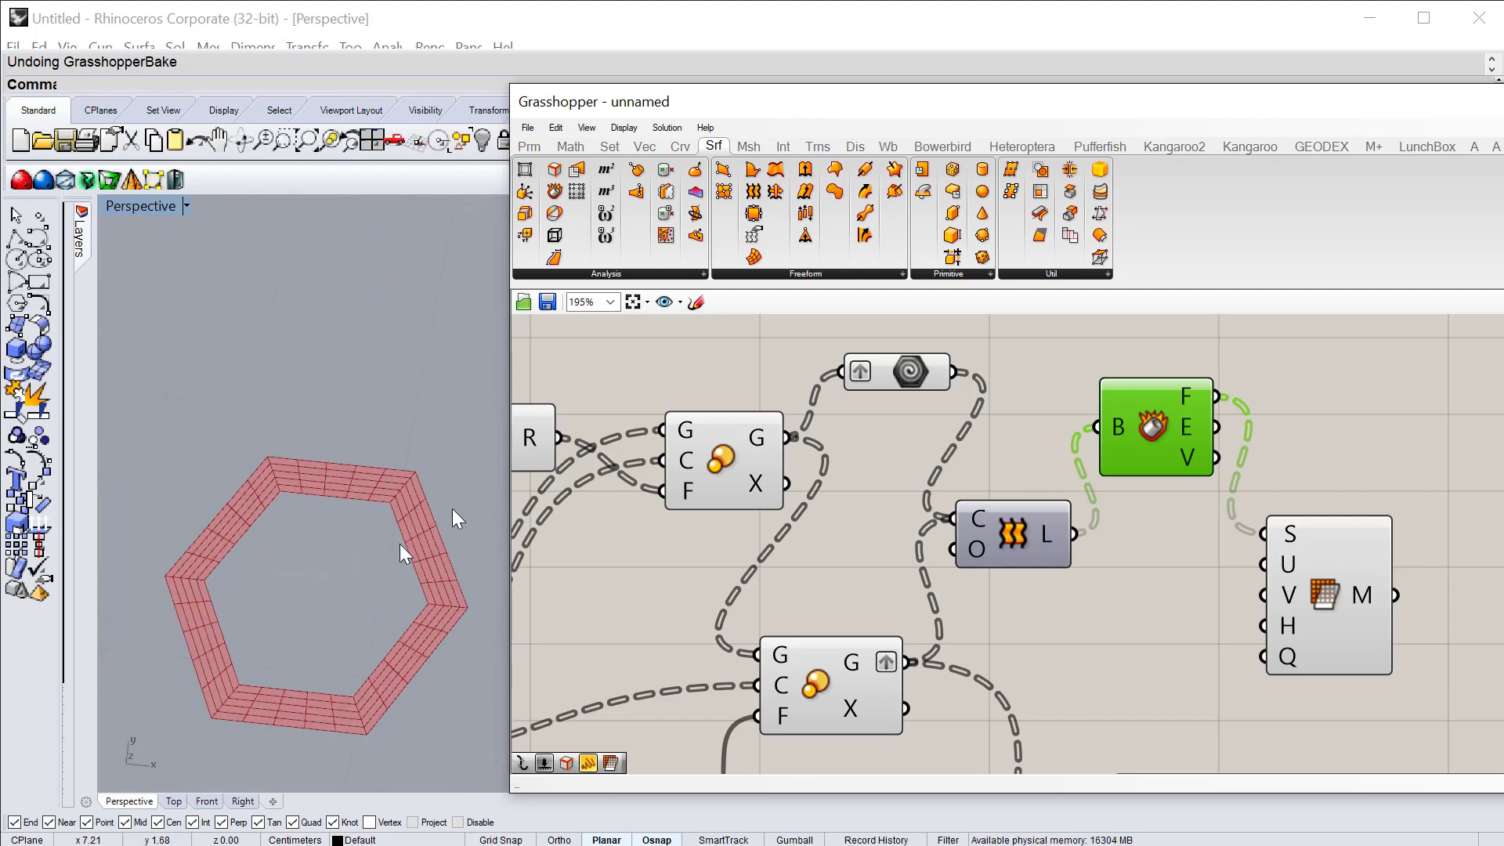
scroll(218, 584, "down", 3)
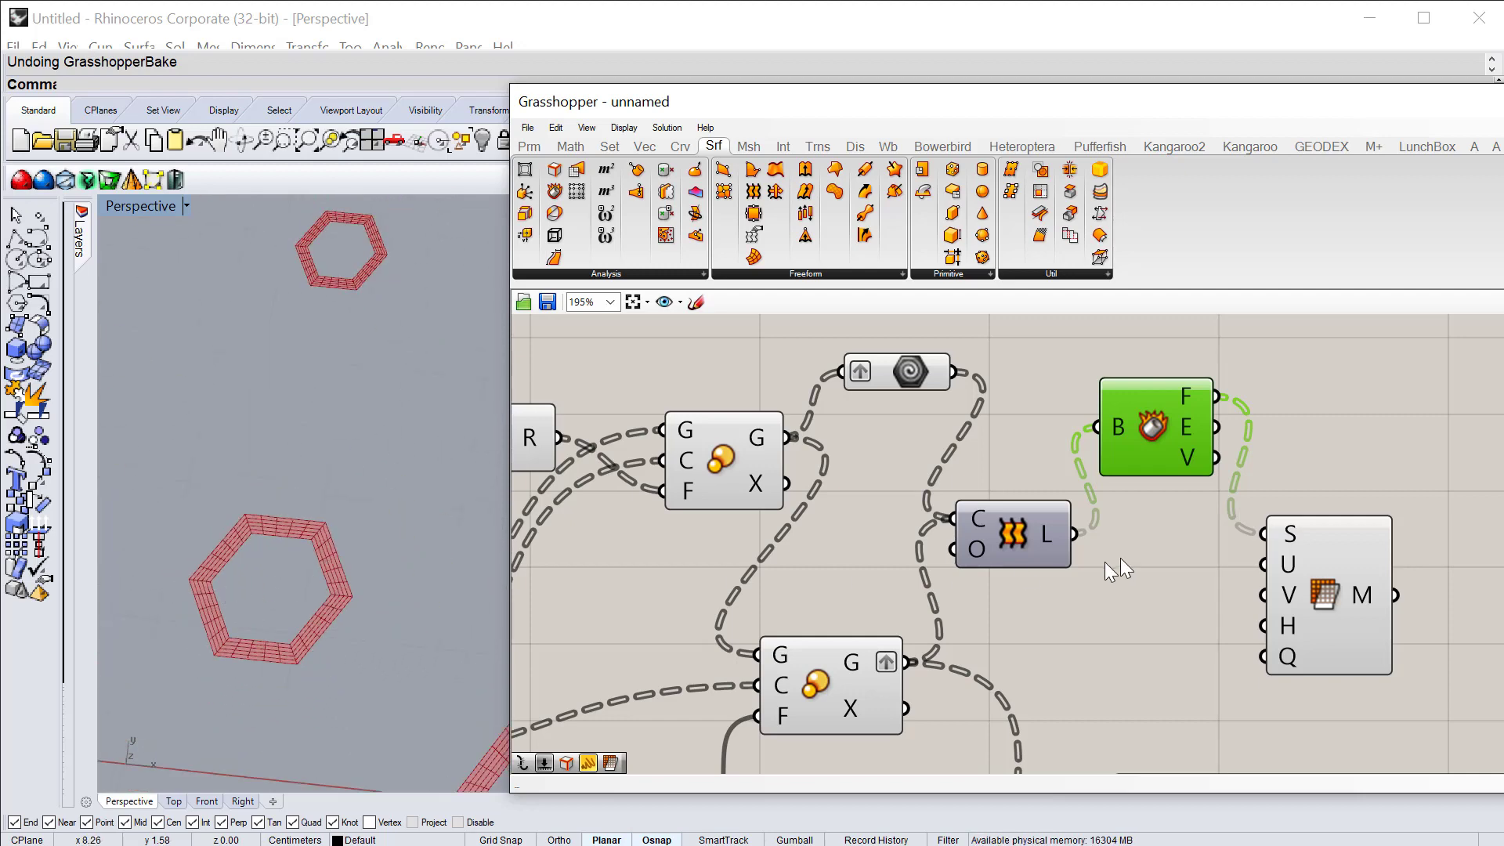
scroll(363, 567, "up", 5)
scroll(326, 564, "down", 3)
scroll(312, 572, "up", 2)
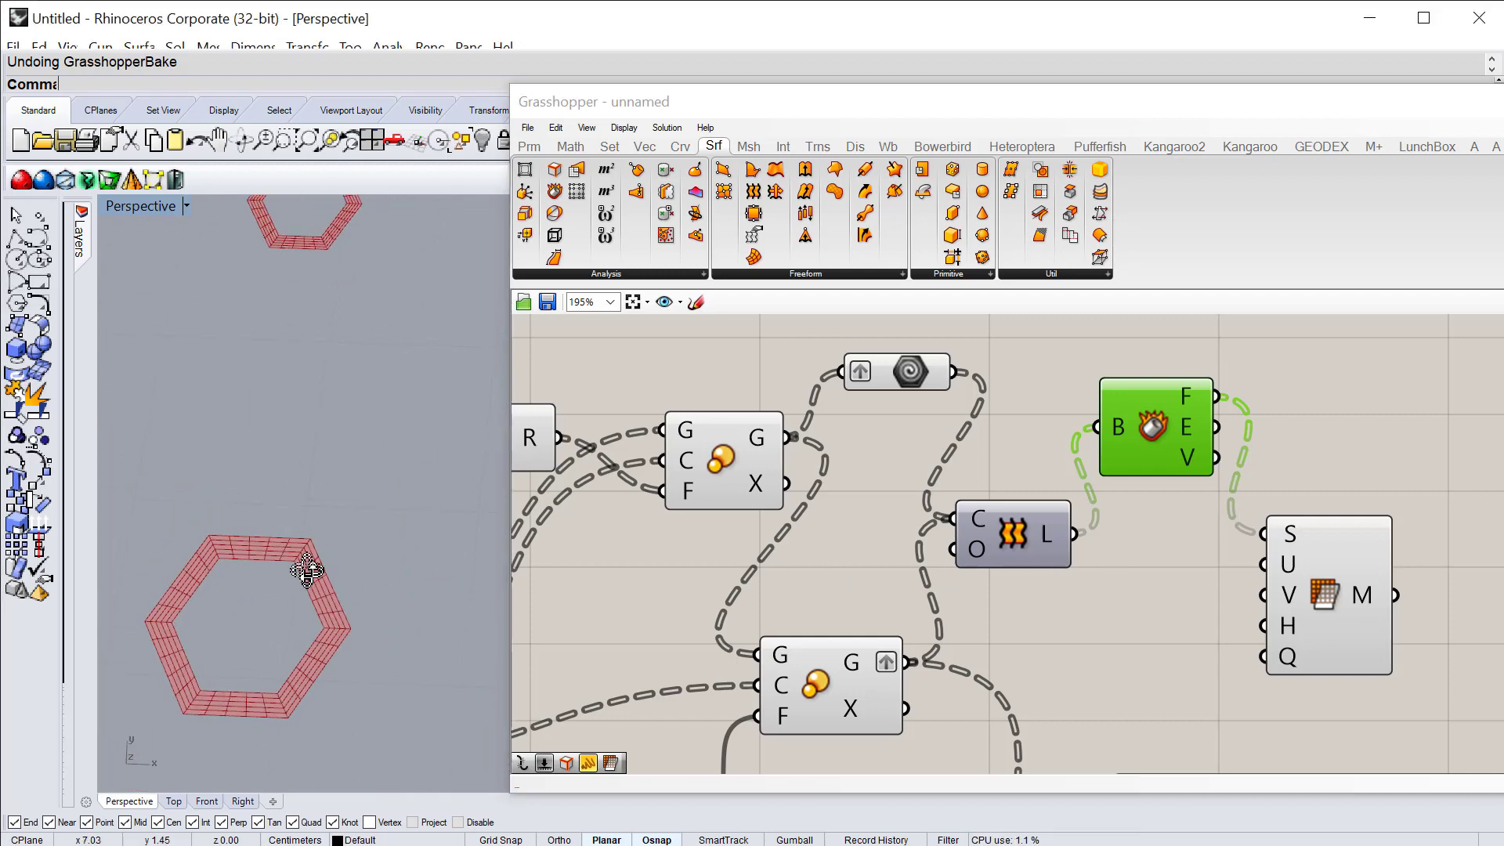
left_click_drag(1300, 576, 1307, 618)
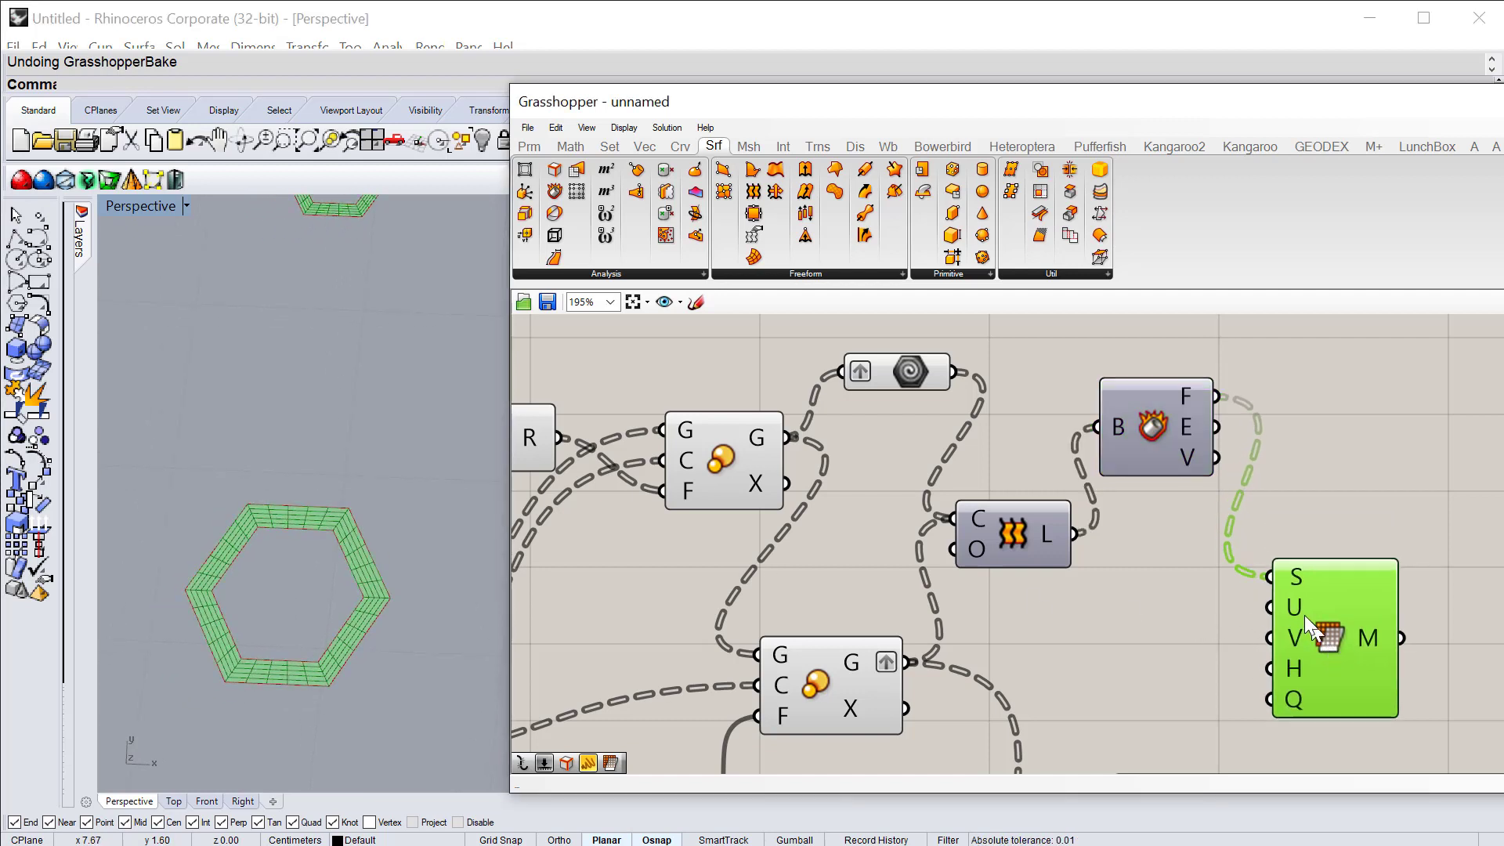
Step: Add two number sliders with values 3 and 2 beside the Mesh Surface component
double_click(1092, 633)
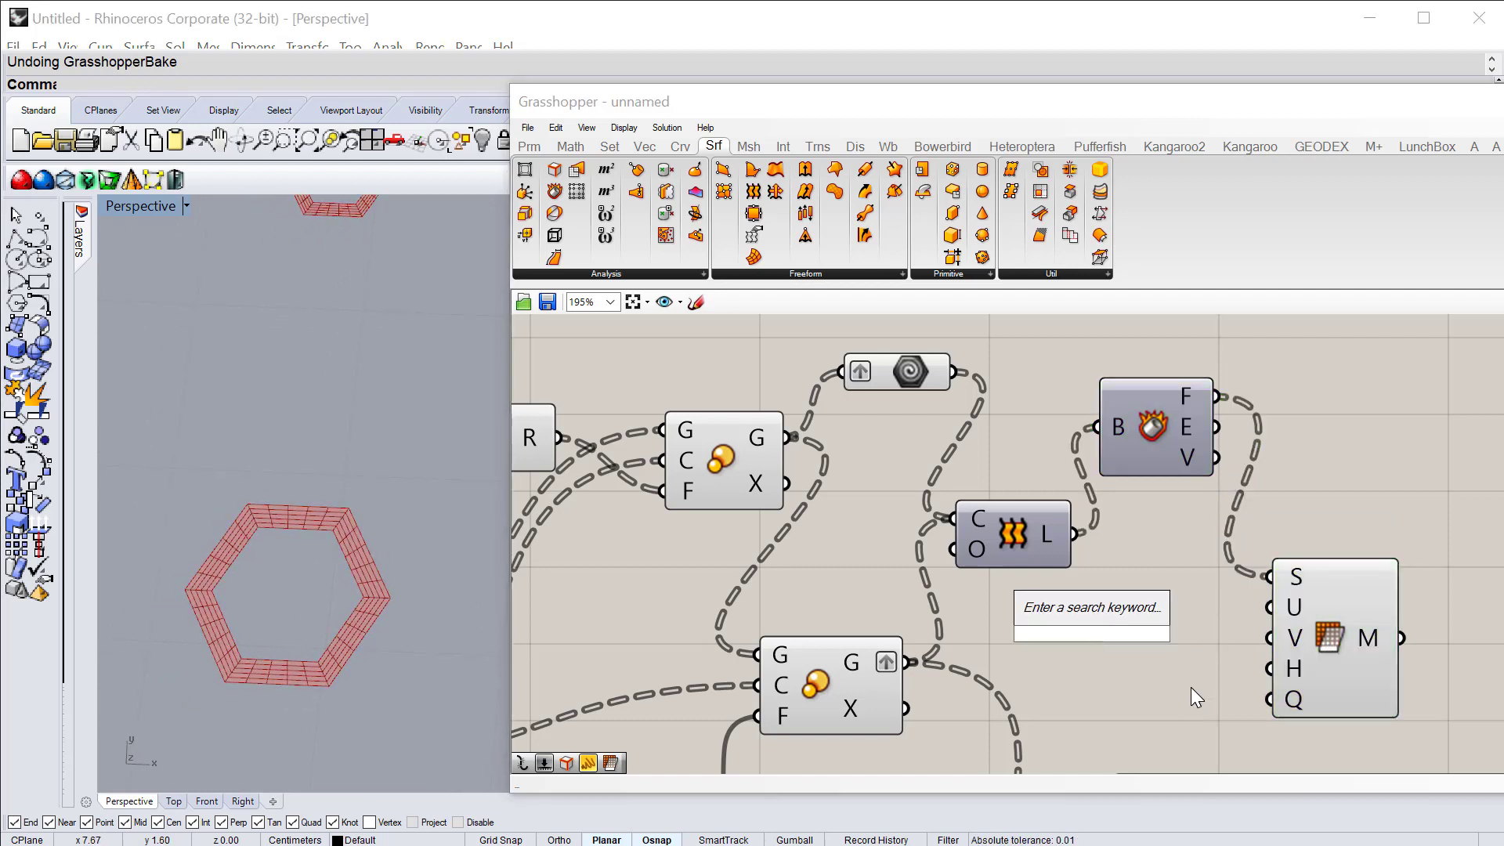
type("3")
key("Return")
double_click(1117, 686)
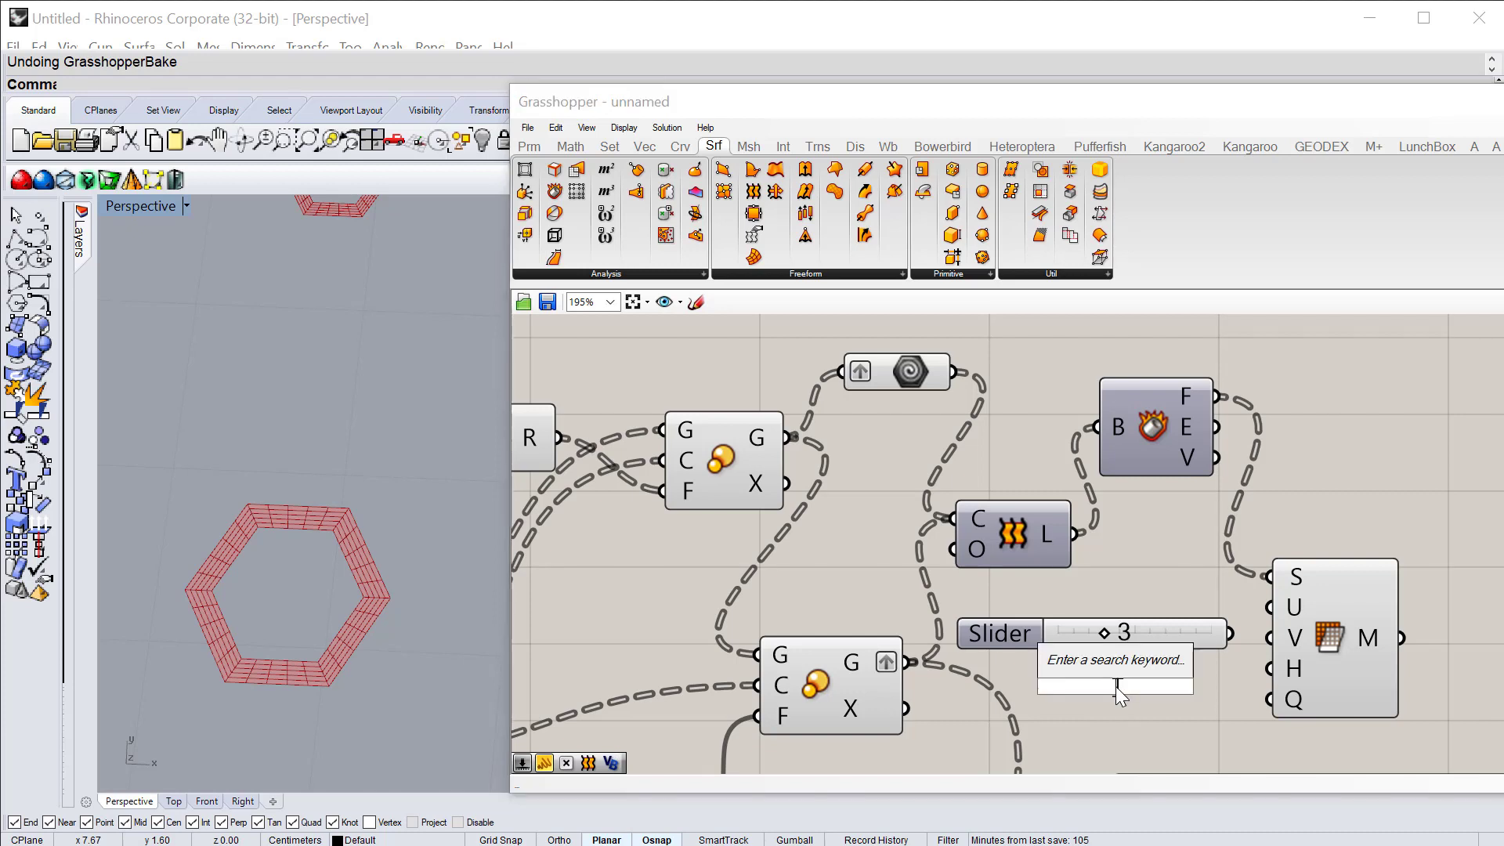
type("2")
key("Return")
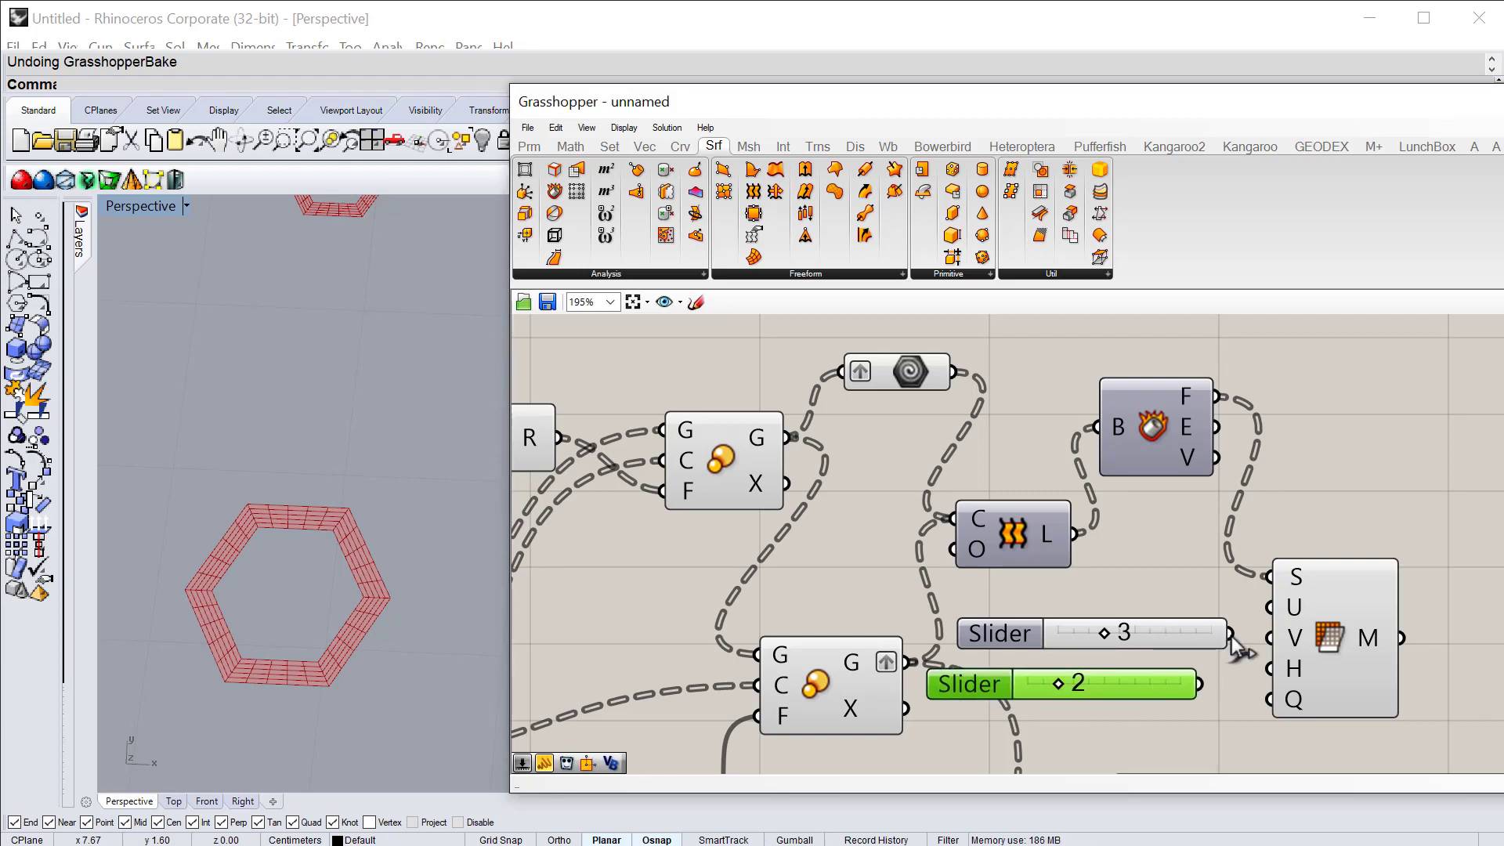
Step: Connect the two sliders to the Mesh Surface U and V count inputs, align them, and set both counts to 3
left_click_drag(1230, 633, 1270, 607)
left_click_drag(1199, 684, 1185, 590)
left_click(1191, 618)
left_click_drag(1108, 689, 1103, 651)
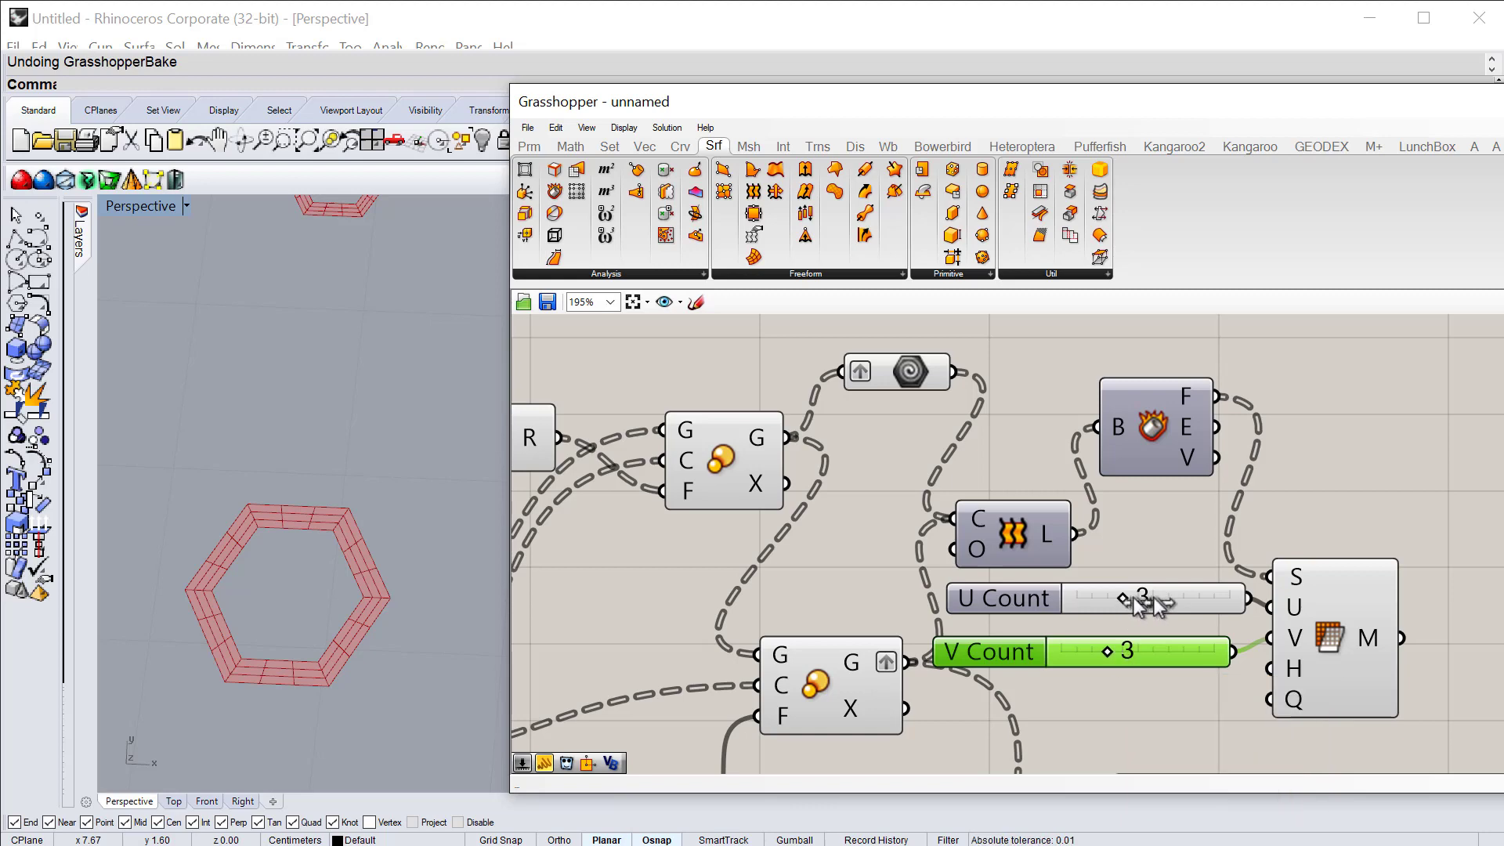
mouse_move(1126, 599)
left_mouse_down()
mouse_move(1155, 602)
mouse_move(1126, 600)
left_mouse_up()
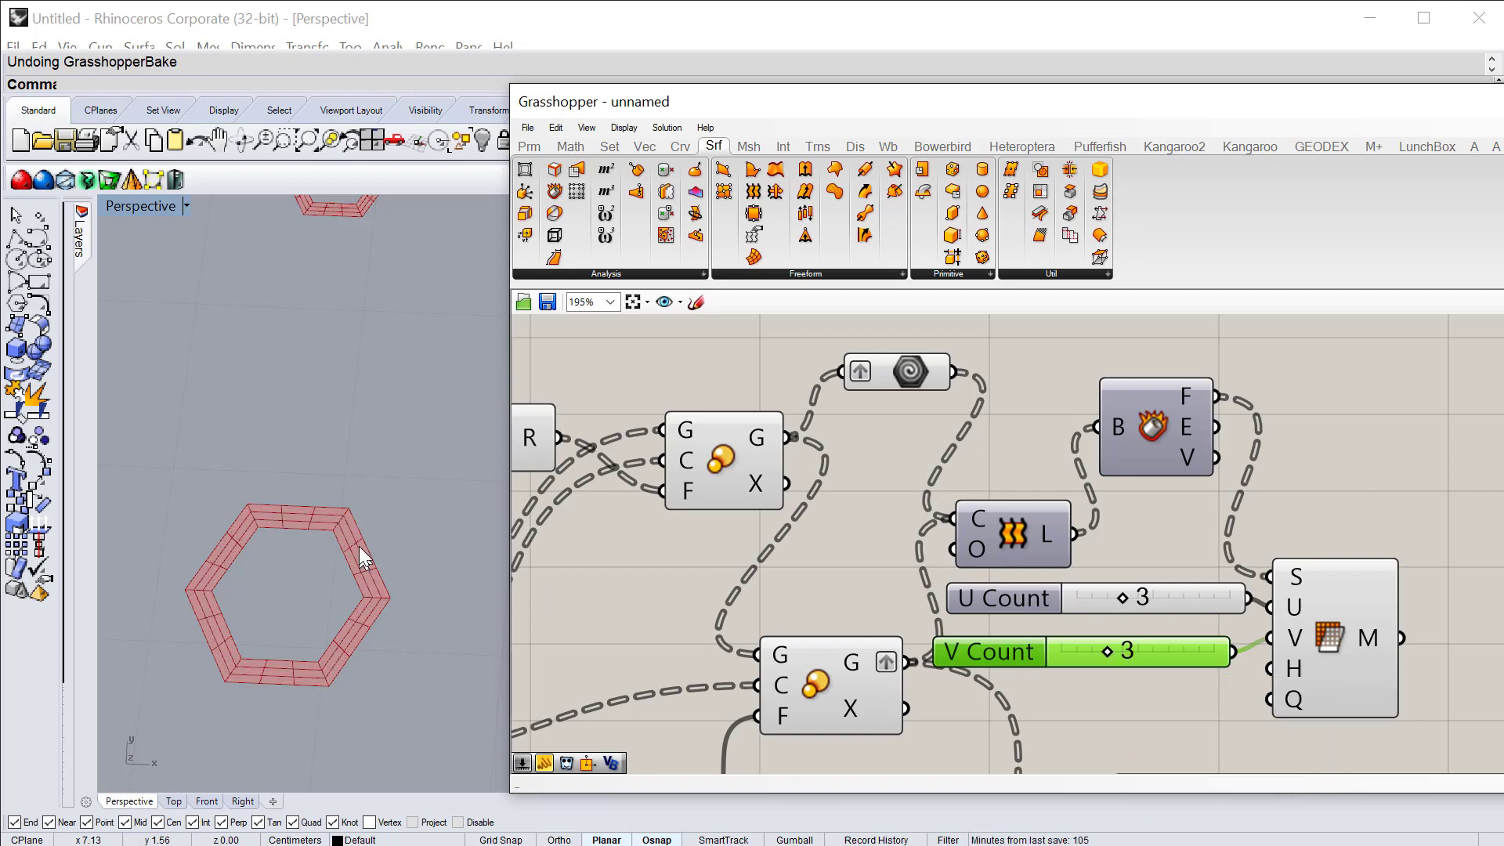
Step: Set the Factor slider of the second Scale component to 0.77 to thin the hexagon frames
scroll(346, 528, "down", 5)
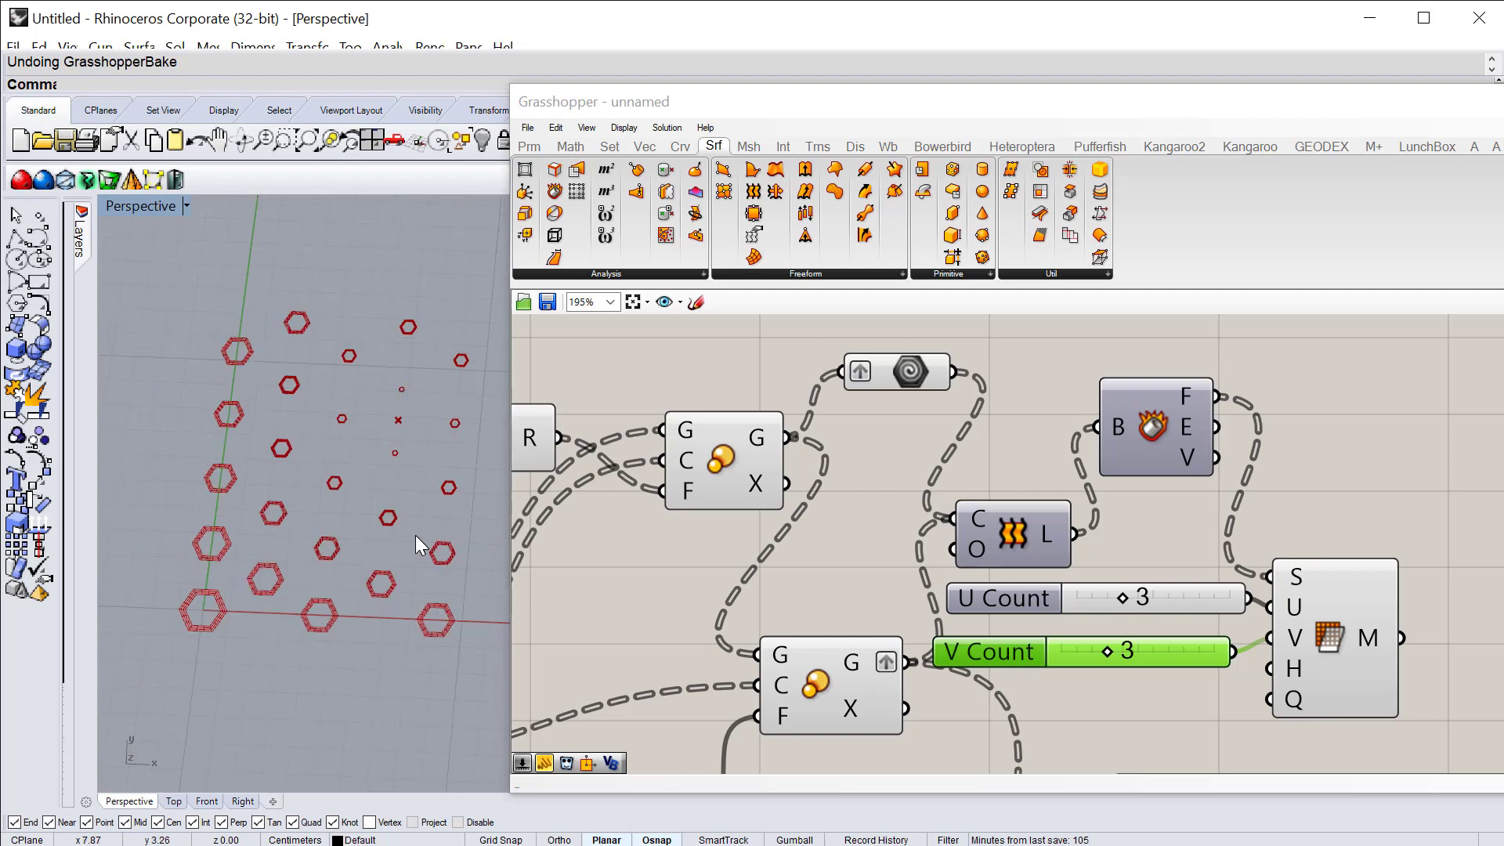
right_click_drag(415, 535, 389, 572)
right_click_drag(620, 564, 993, 512)
scroll(757, 573, "down", 2)
scroll(990, 713, "up", 3)
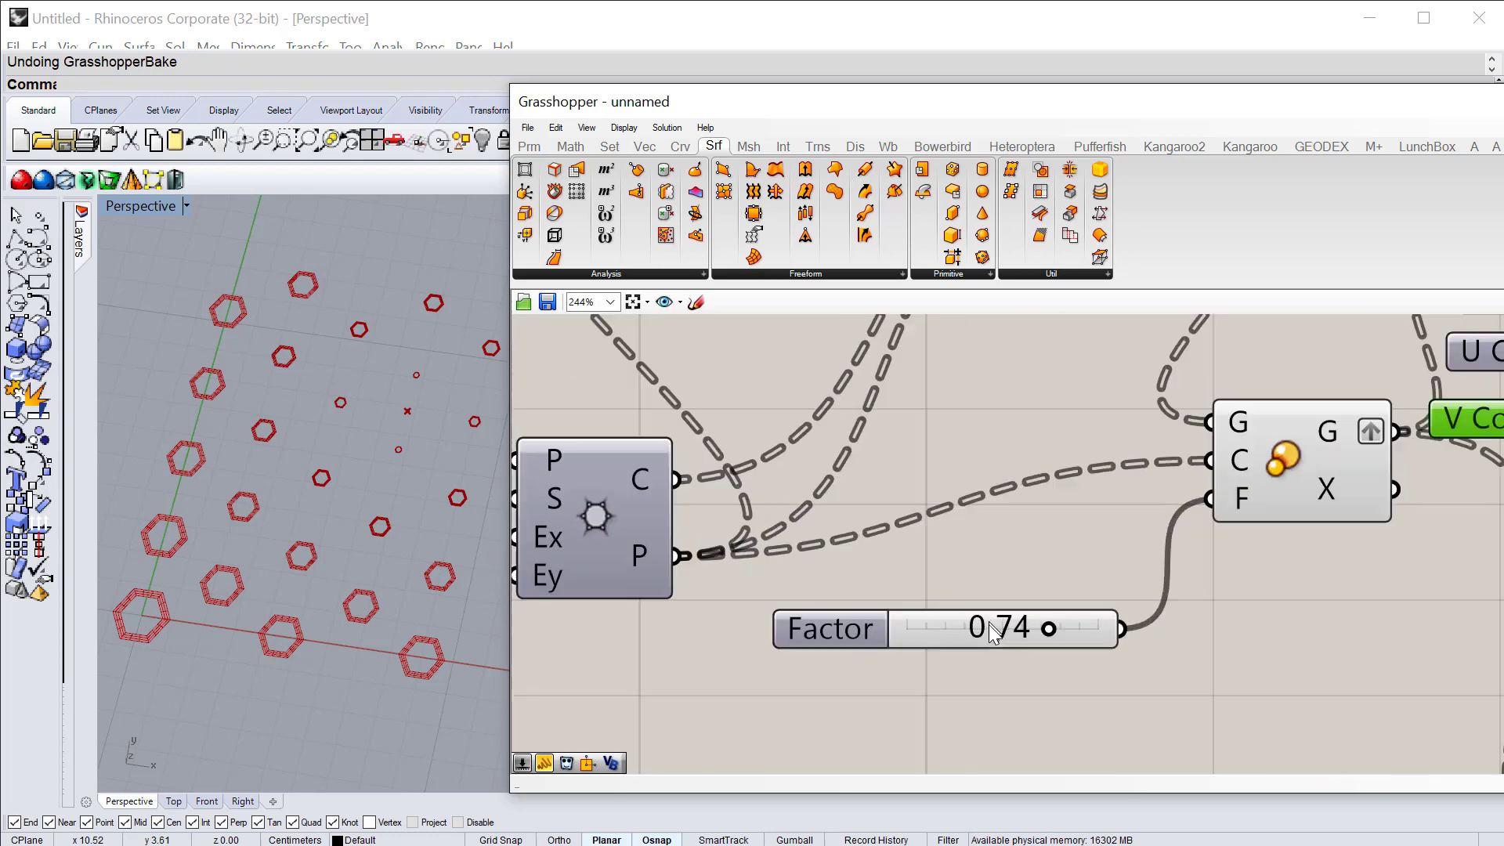
scroll(993, 631, "up", 1)
mouse_move(1065, 629)
left_mouse_down()
mouse_move(1089, 633)
mouse_move(1068, 631)
left_mouse_up()
scroll(979, 584, "down", 3)
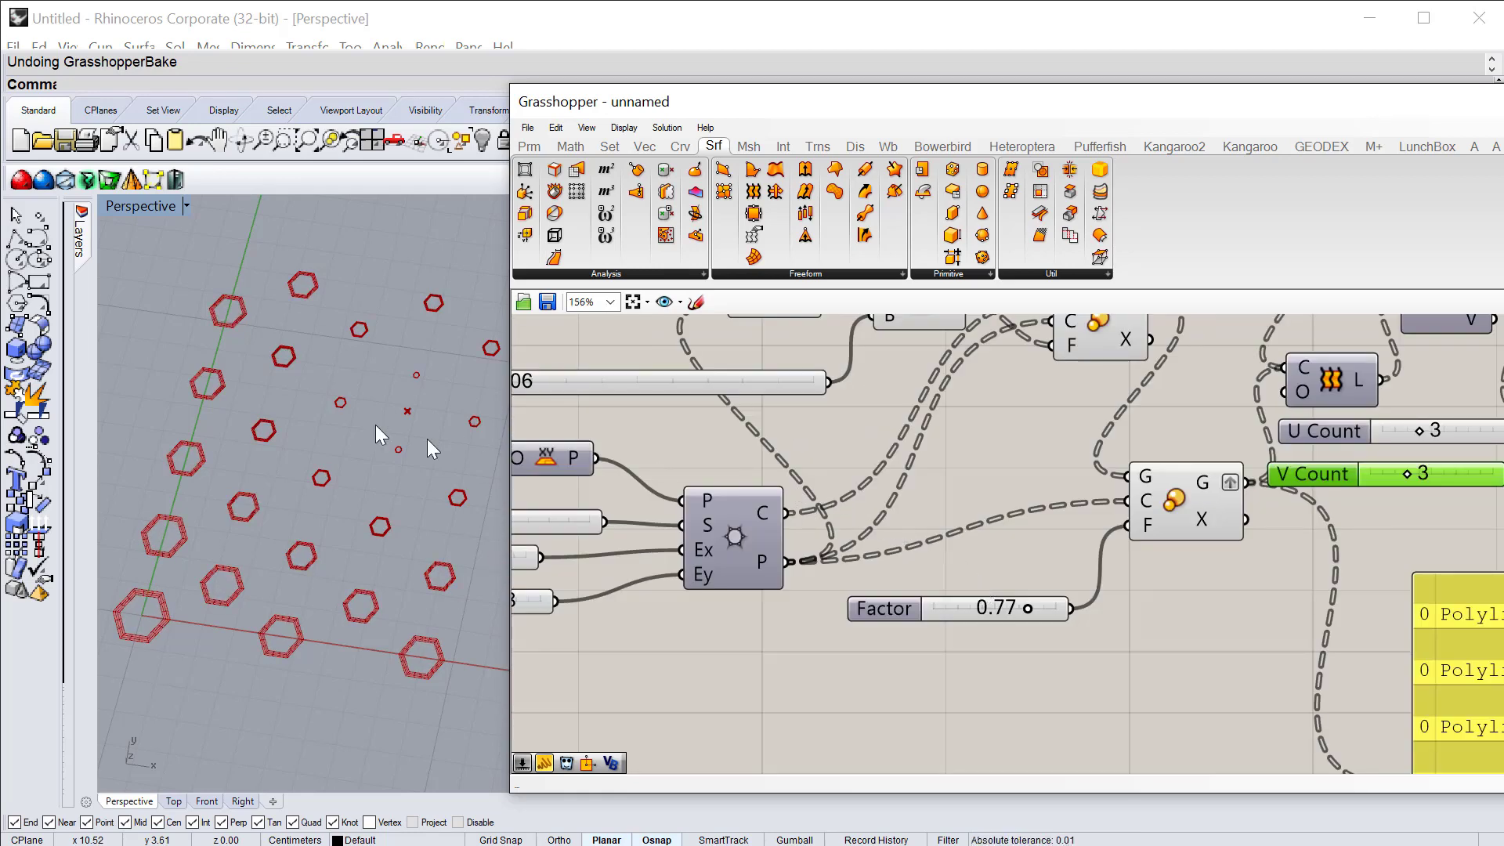
Step: Move the attractor point in the viewport toward the red axis at the near edge of the hexagon grid
left_click(409, 413)
left_click_drag(407, 411, 403, 616)
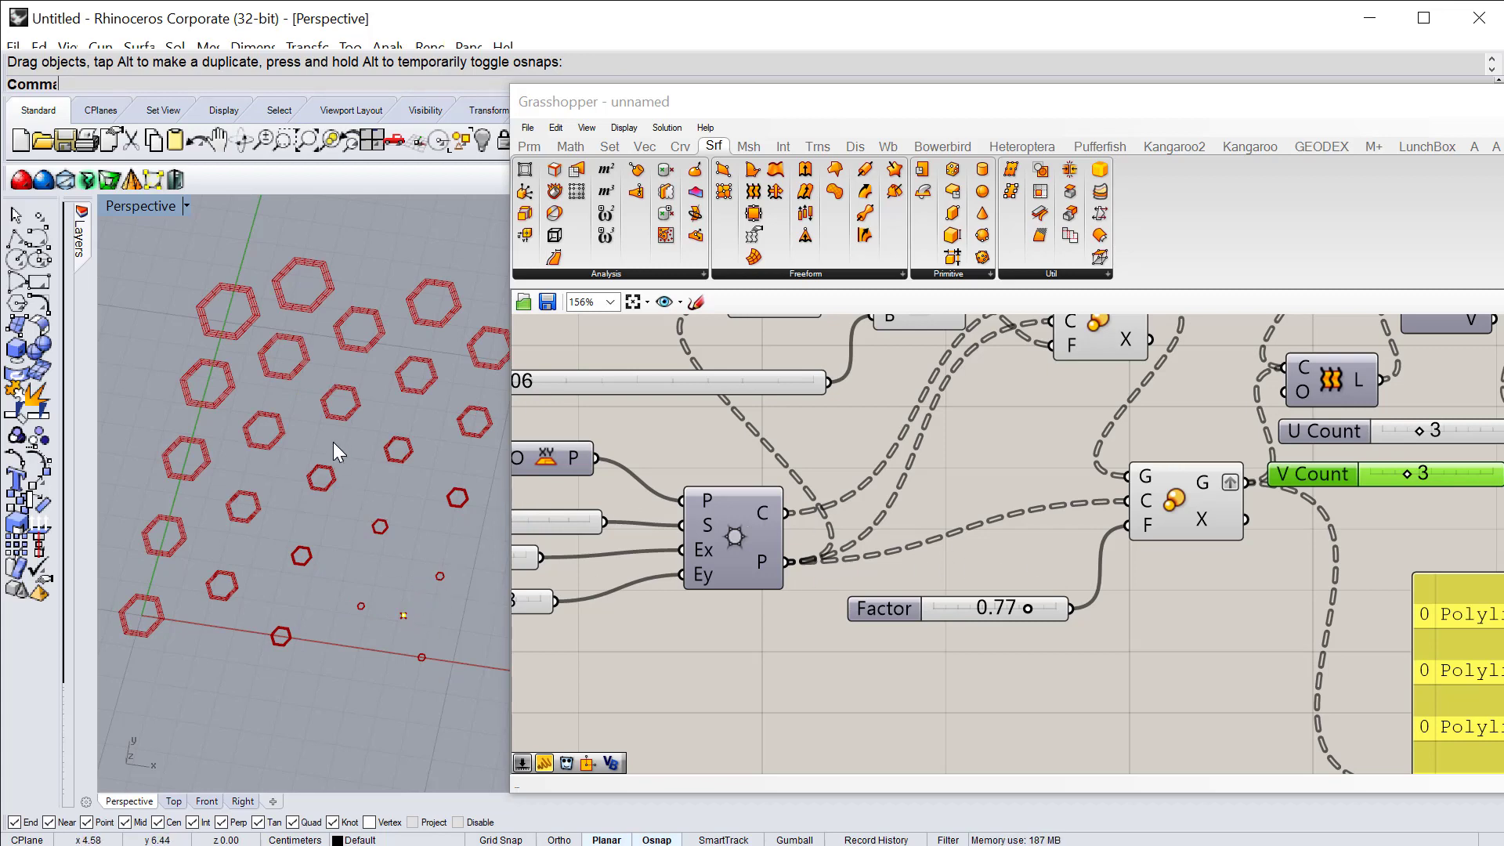
scroll(1210, 608, "down", 5)
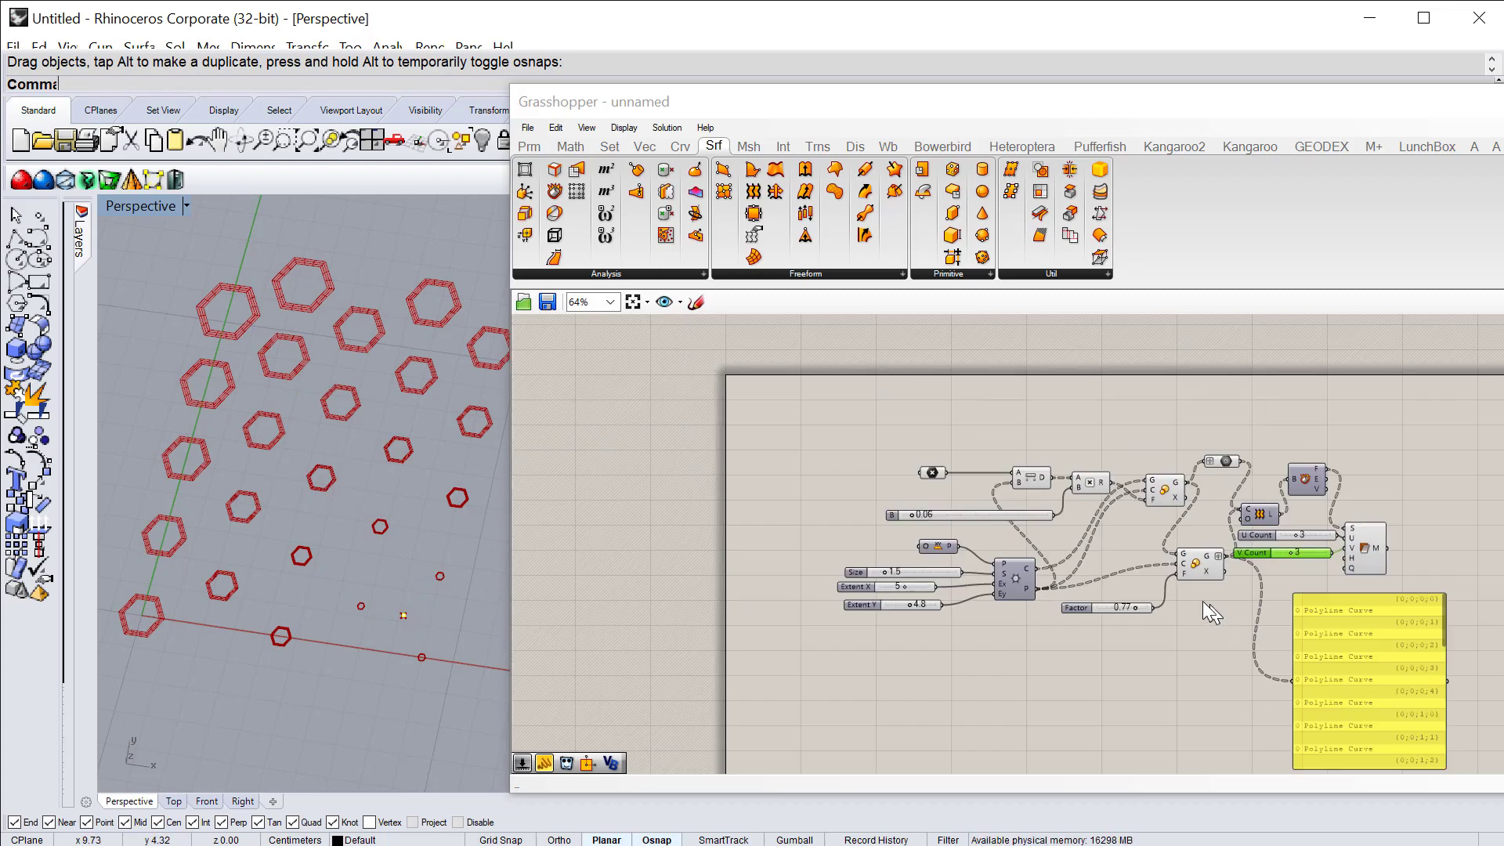
right_click_drag(351, 499, 350, 476)
scroll(349, 476, "down", 2)
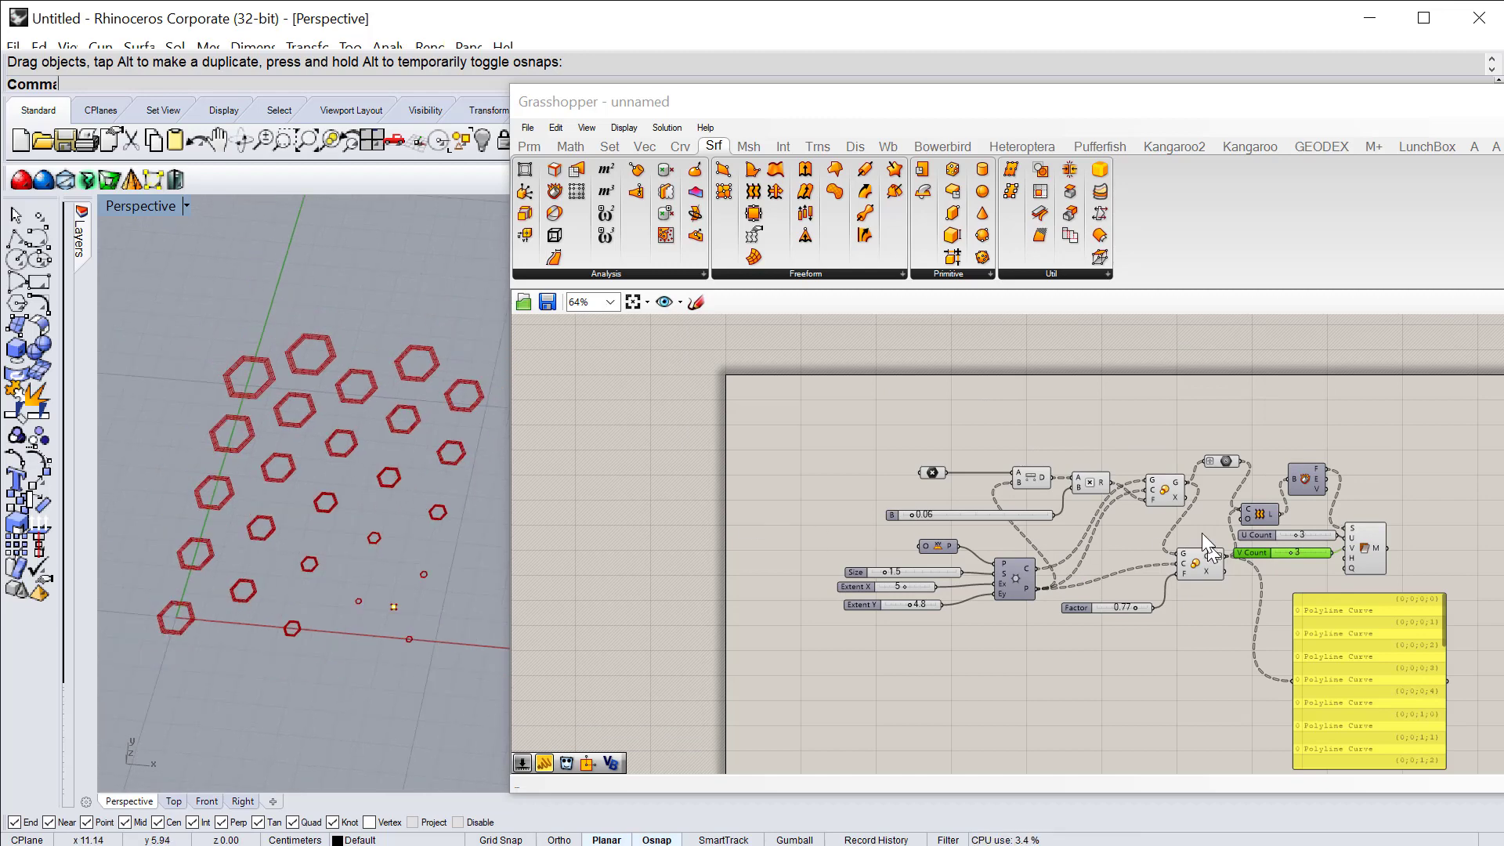
Step: Bake the Mesh Surface output into Rhino with the default bake attributes
scroll(1186, 470, "up", 2)
scroll(1261, 487, "up", 4)
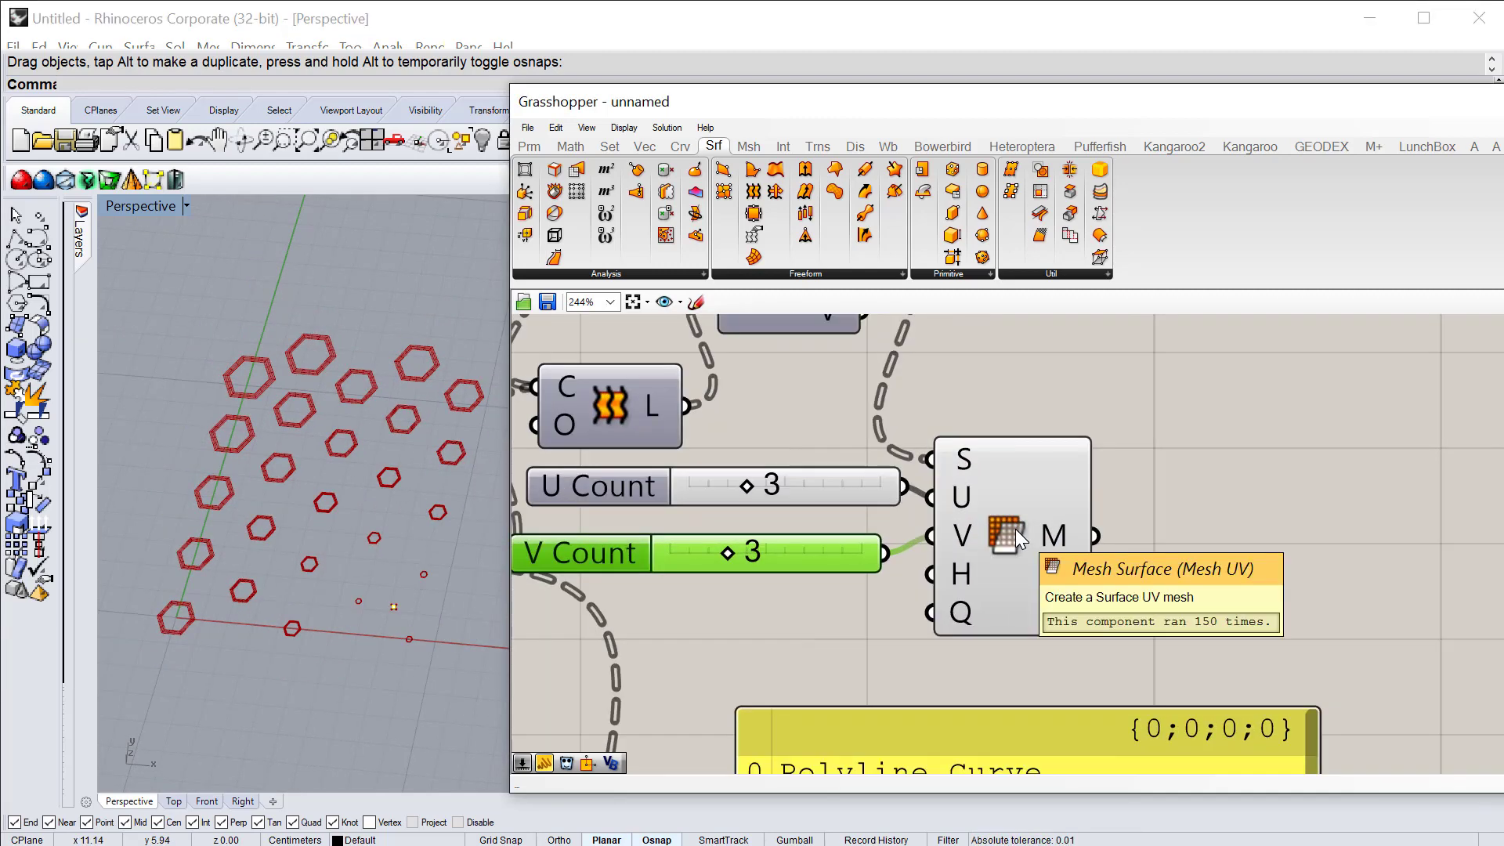
left_click(1014, 528)
right_click(1038, 514)
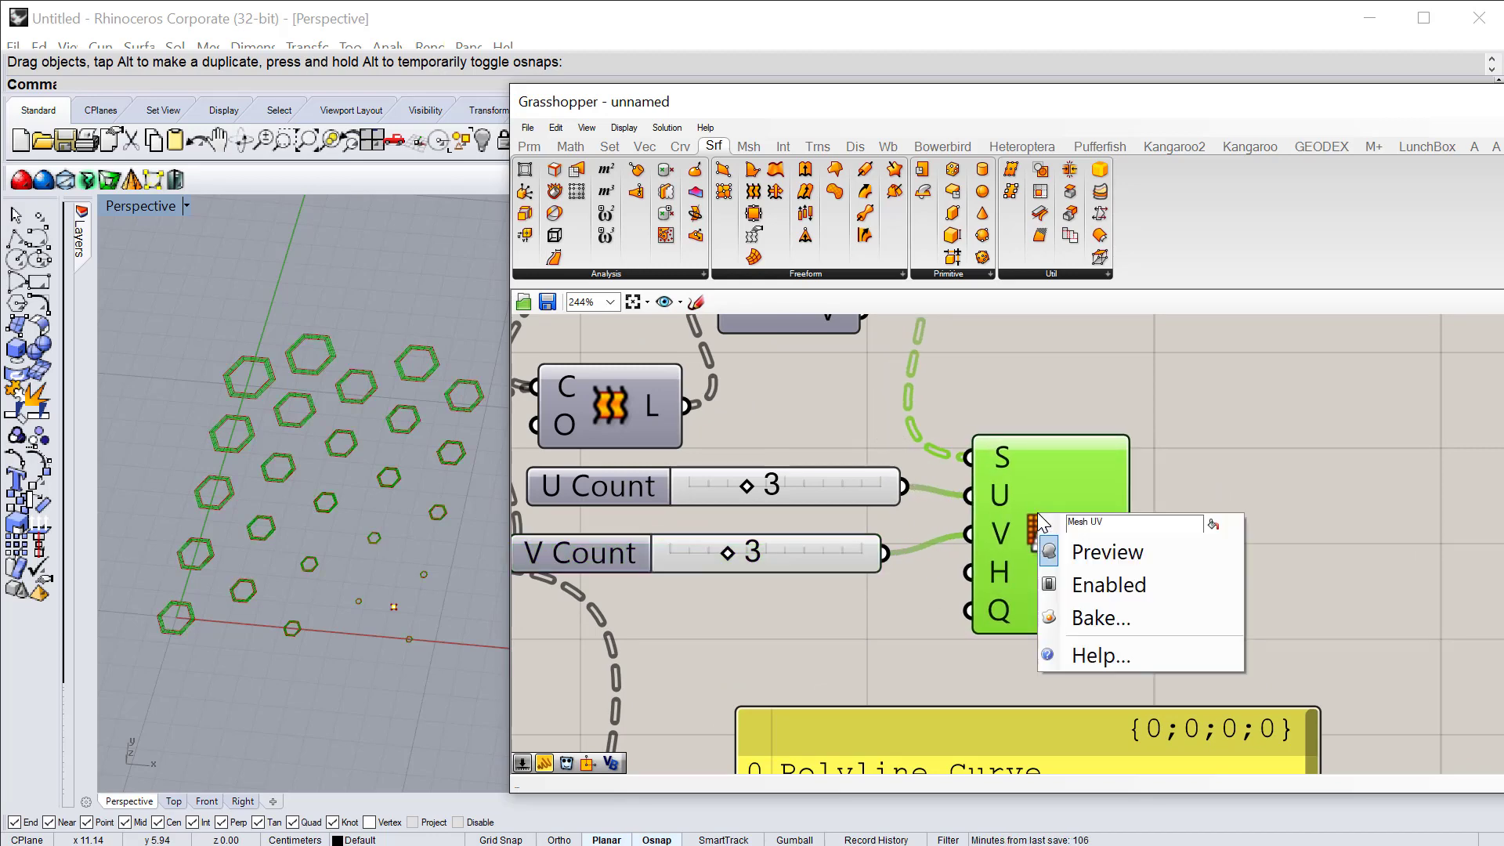
left_click(1095, 620)
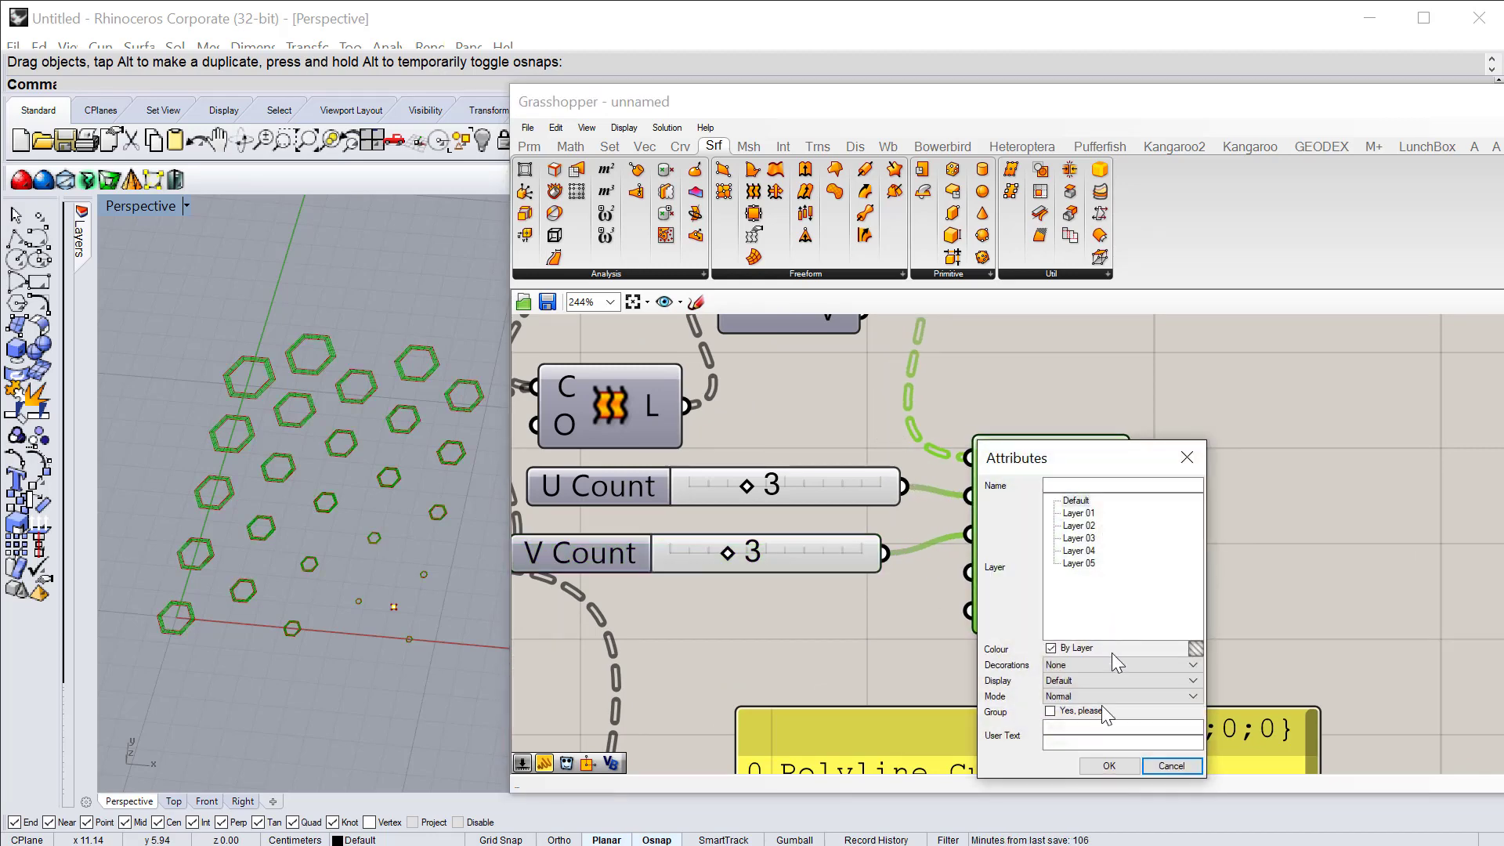
left_click(1106, 766)
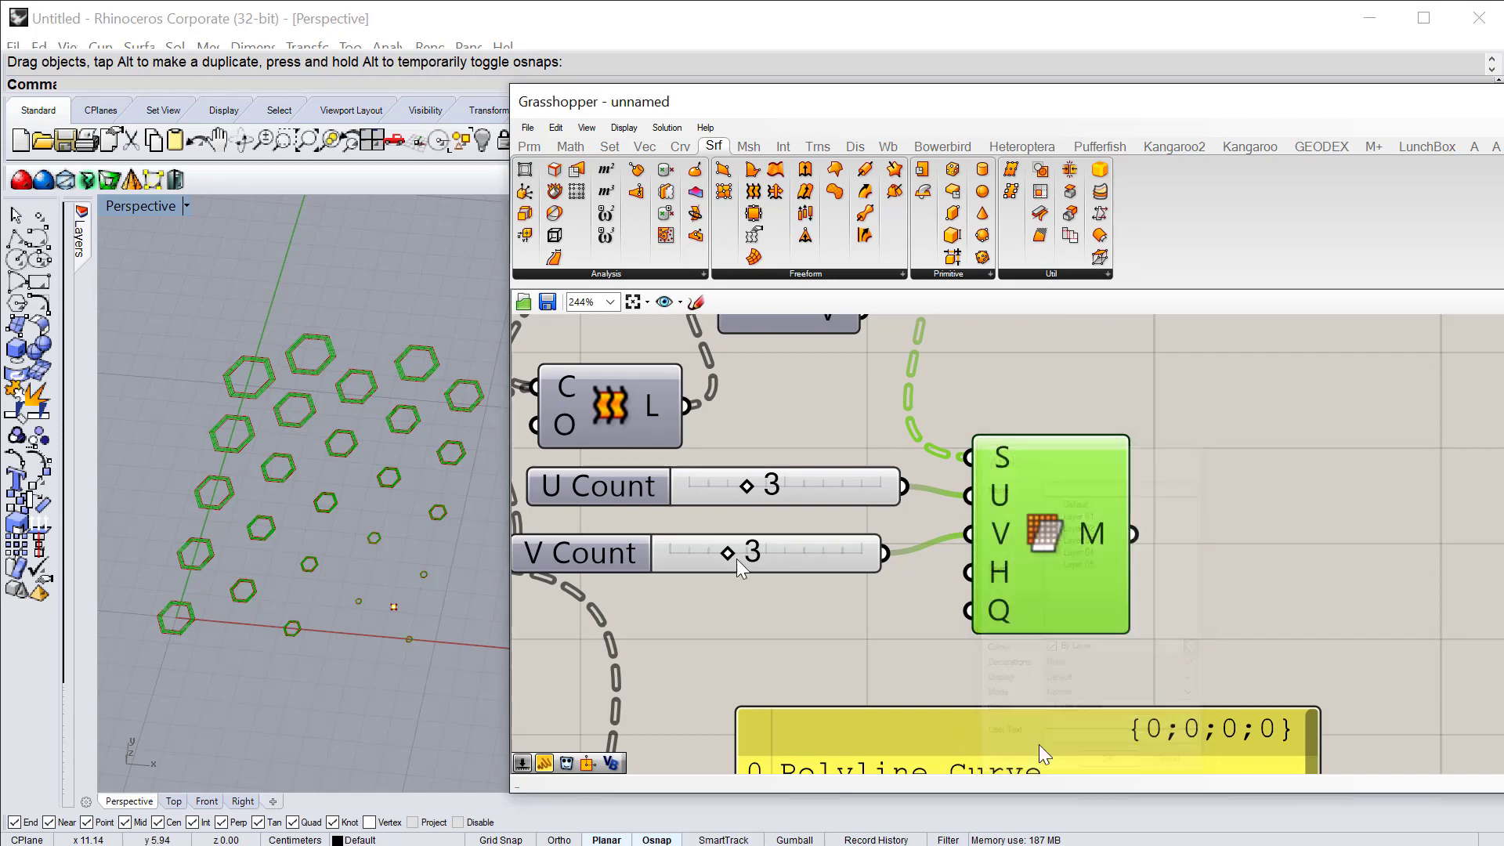
Step: Select all the baked meshes in the viewport and start exporting them with OBJ as the file type
left_click_drag(121, 293, 500, 672)
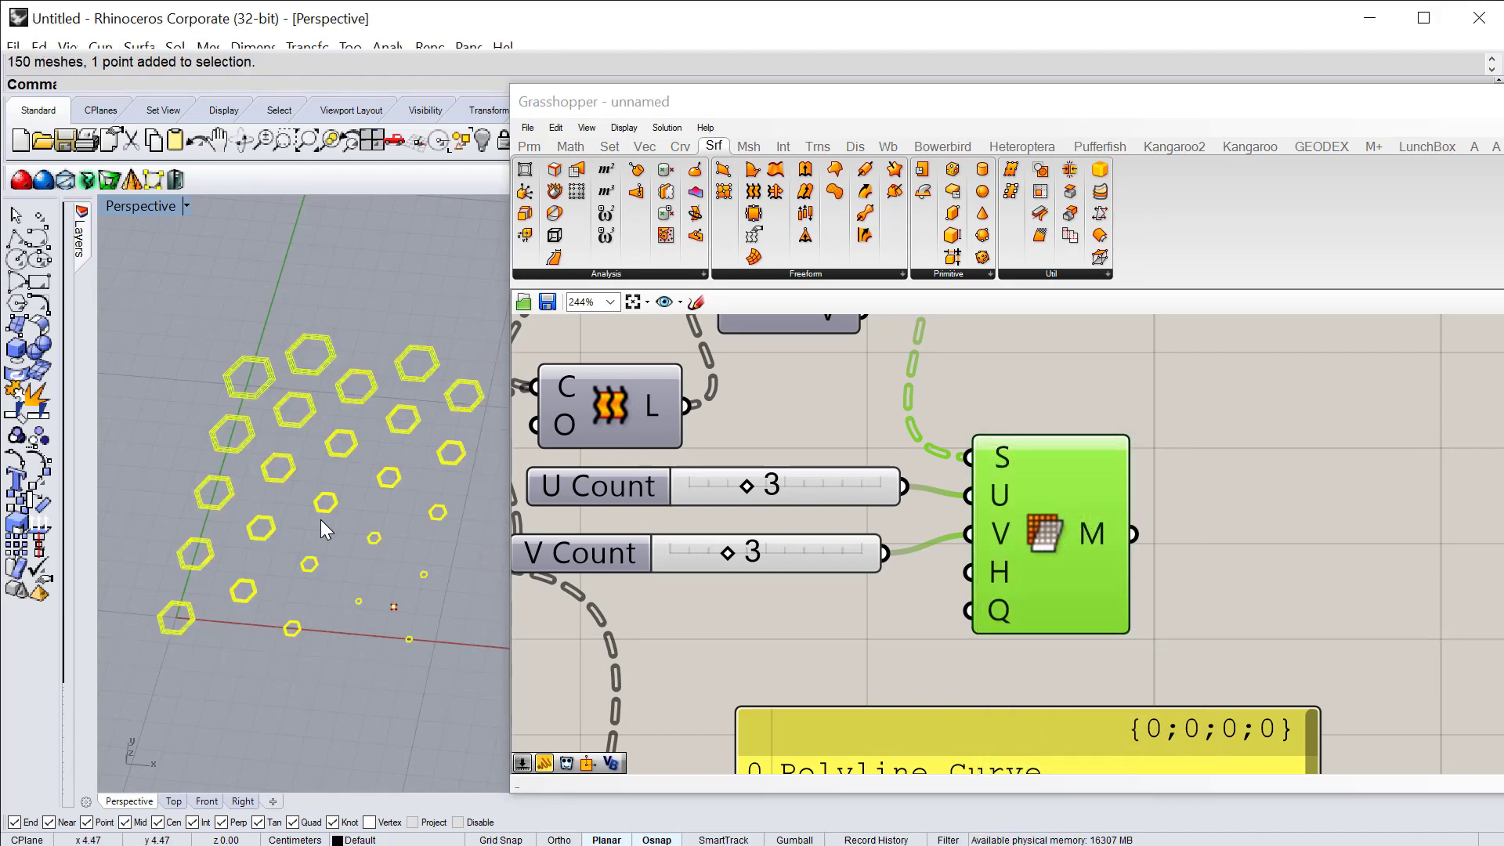
type("export")
key("Return")
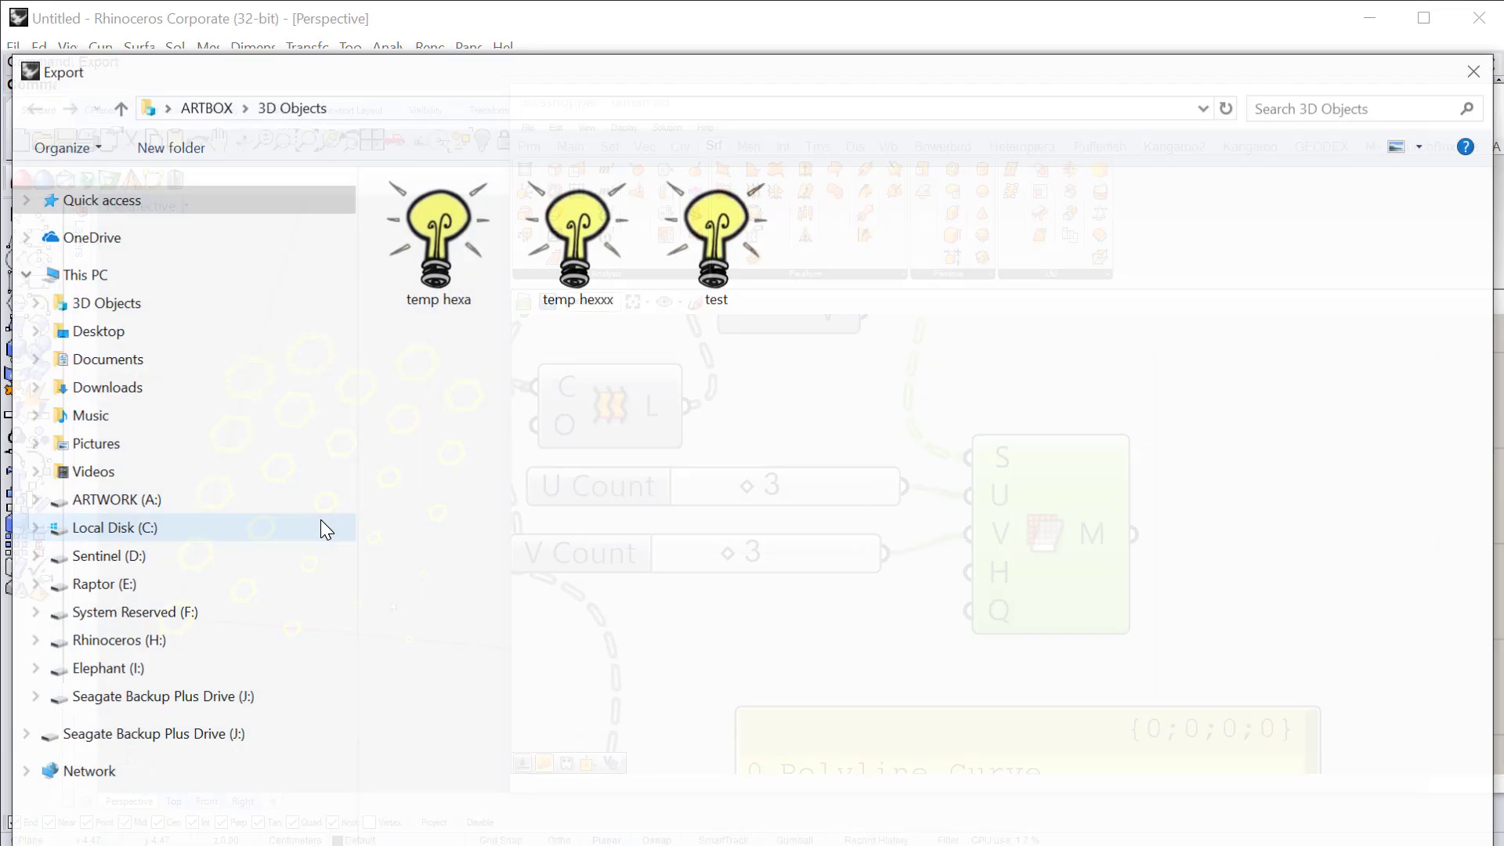
left_click(683, 845)
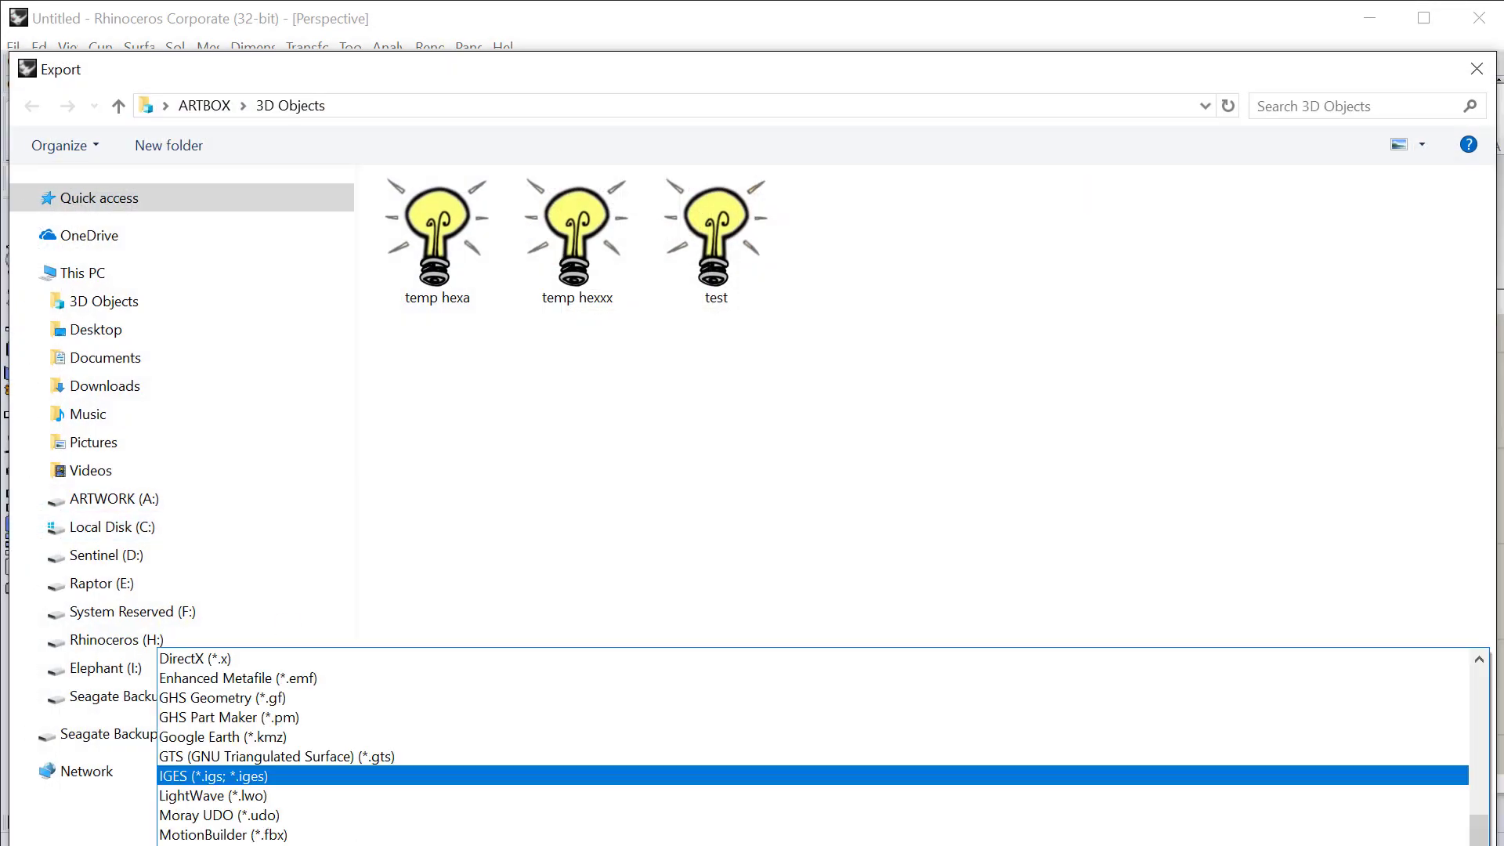
key("Down")
key("Down")
key("Down")
key("Down")
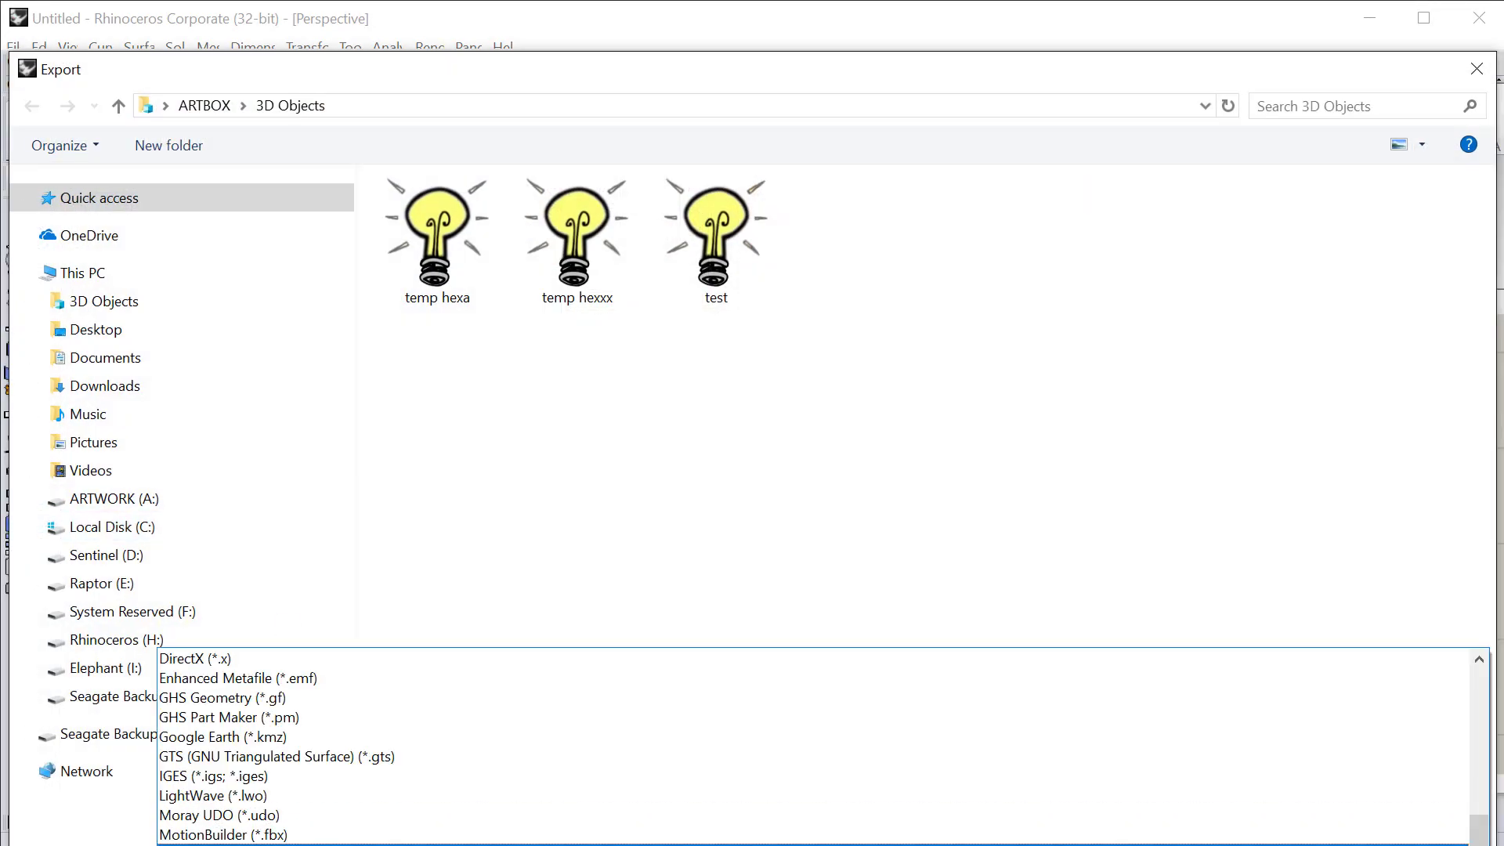
key("Return")
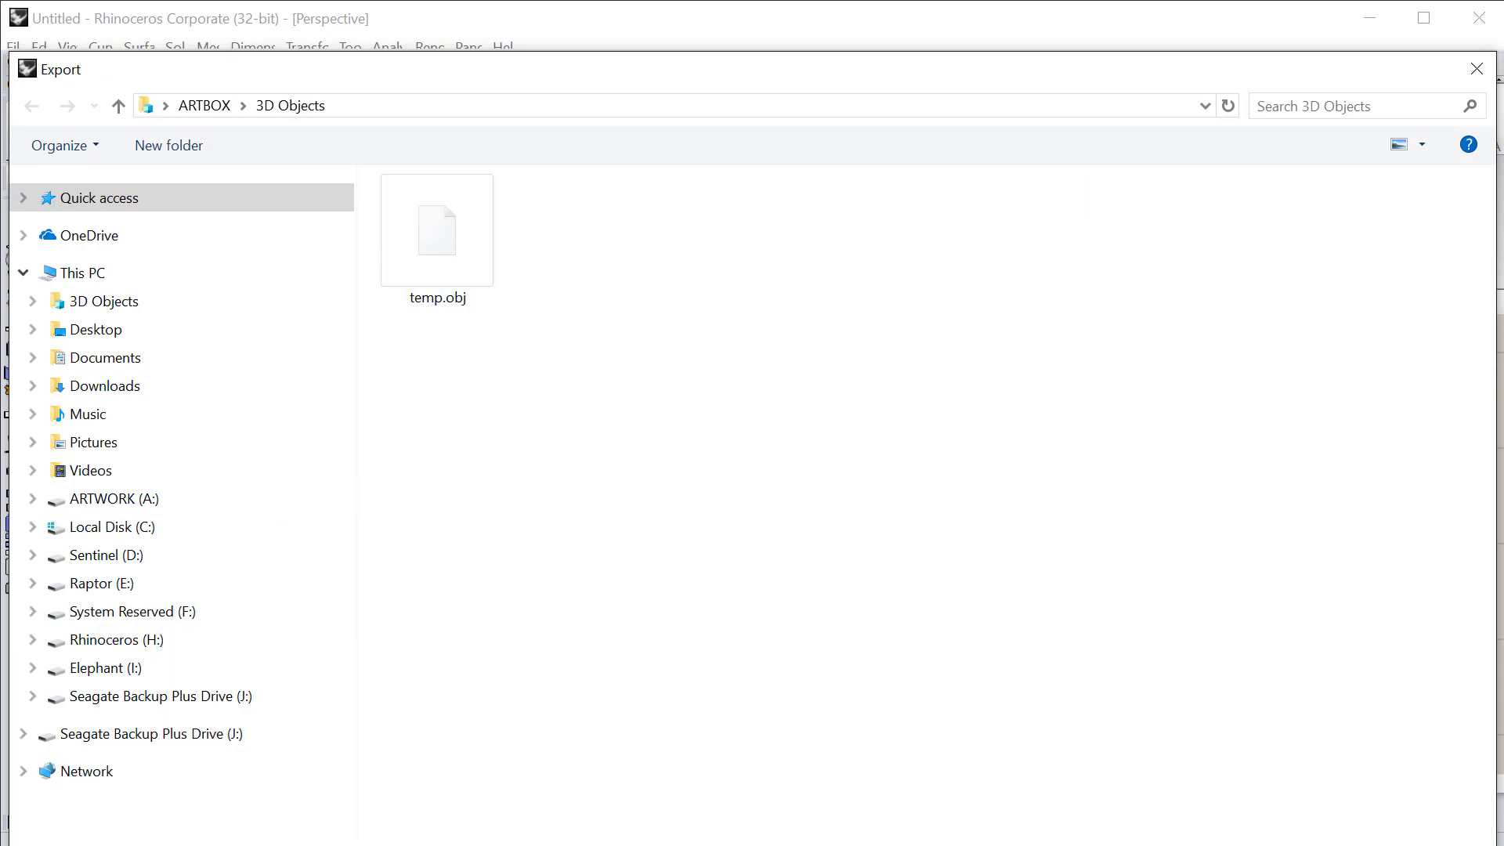
Step: Save the export as temp.obj in 3D Objects, replacing the existing file and accepting the export options
key("Return")
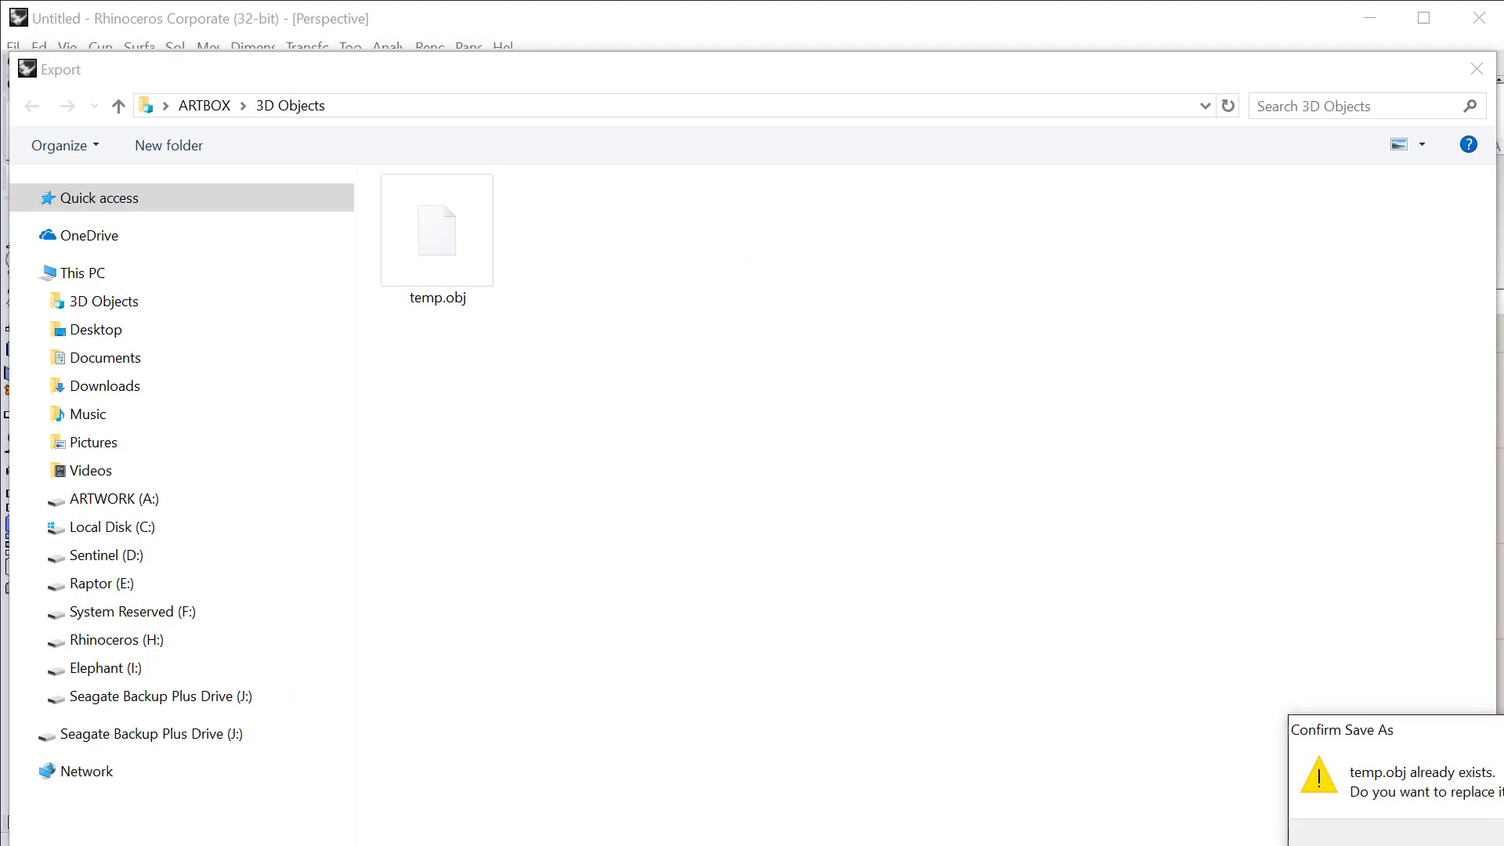
key("Return")
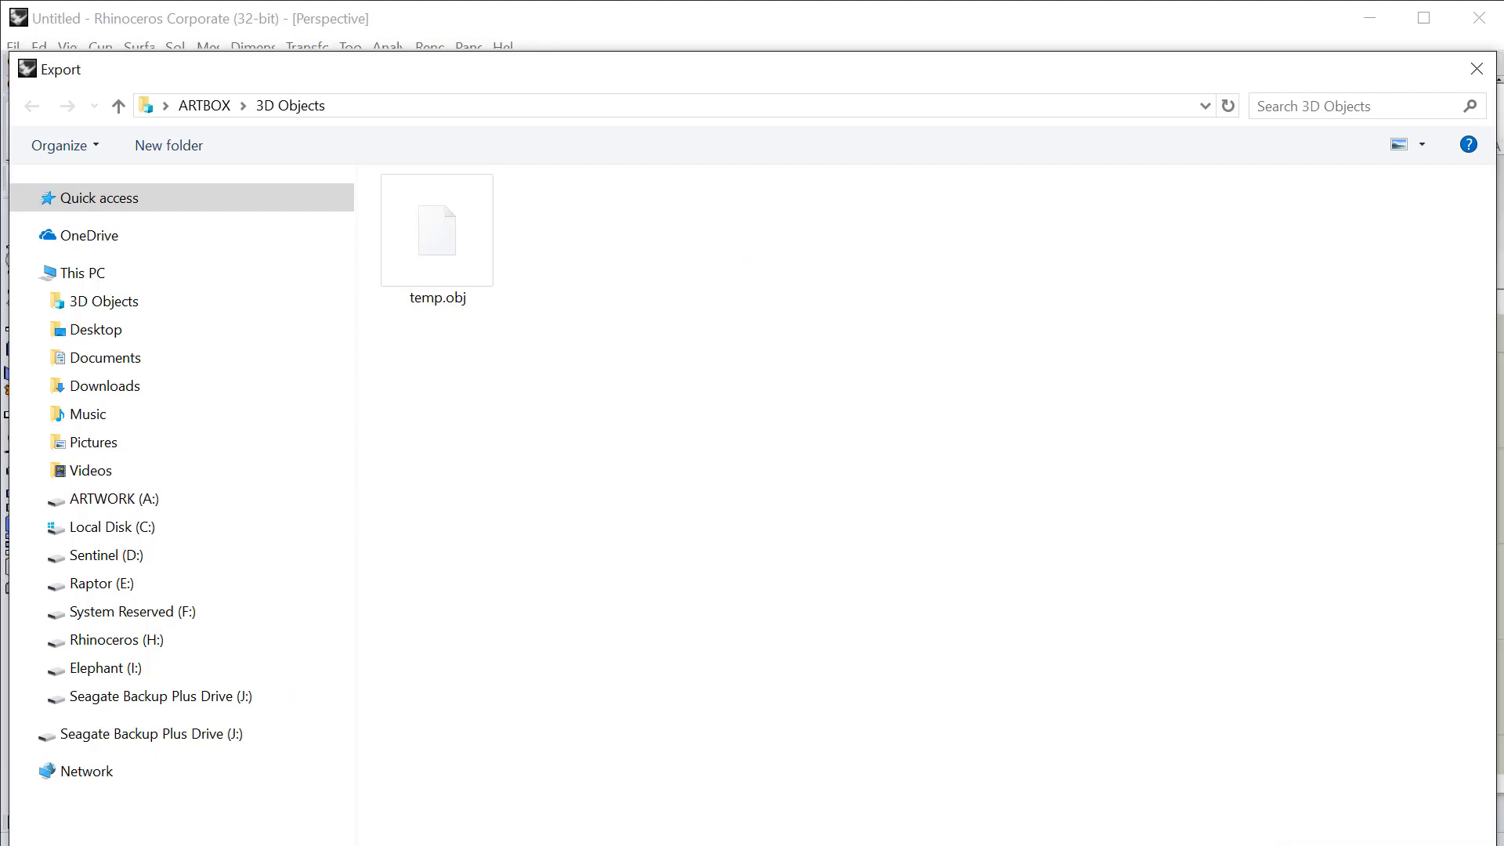
key("Return")
key("Return")
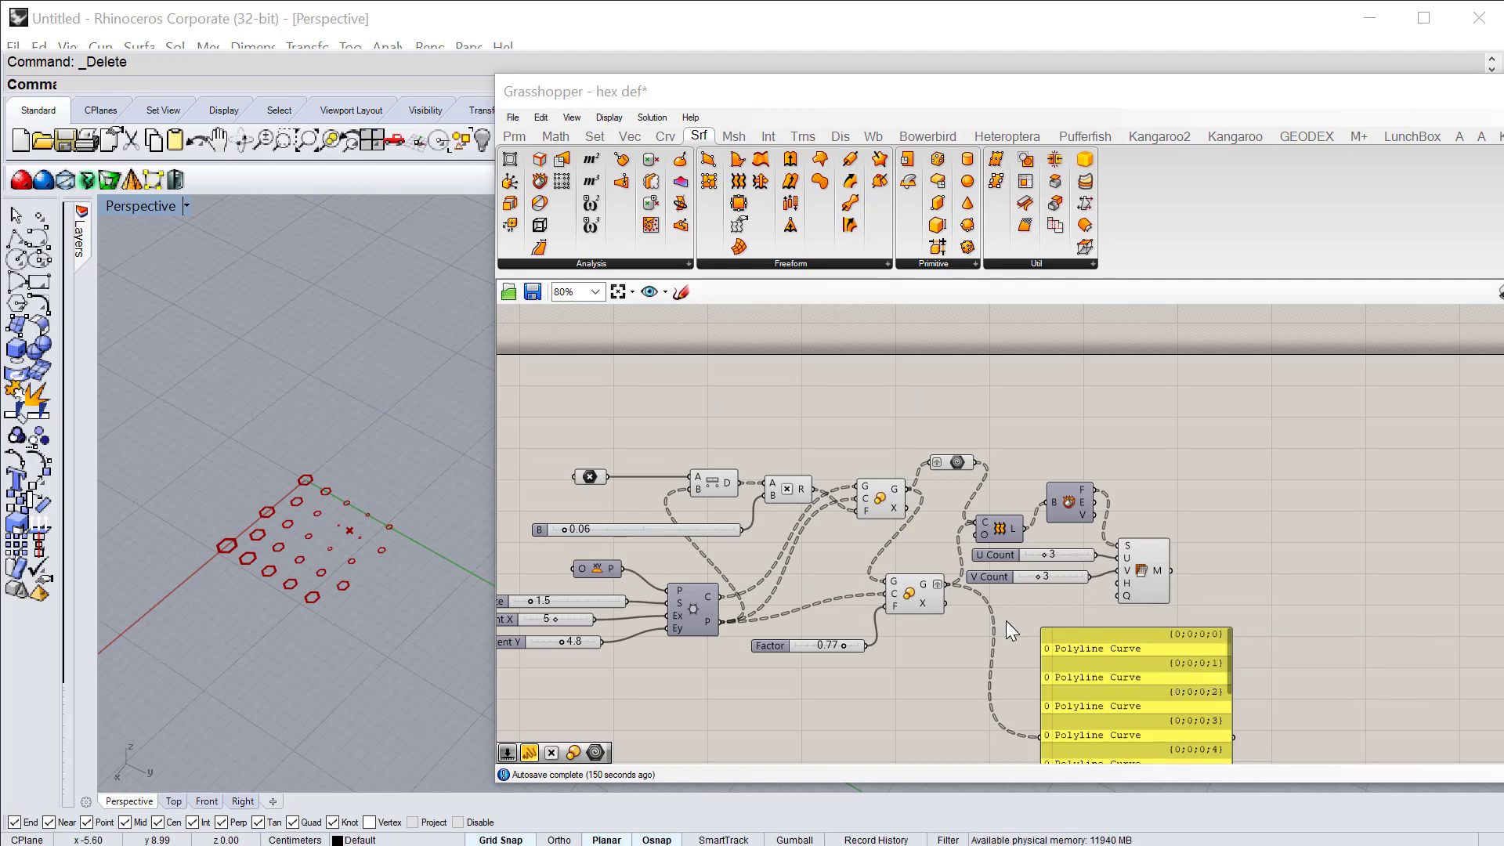
Step: Select the hexagon components on the canvas and save the Grasshopper document hex def
right_click_drag(826, 570, 939, 525)
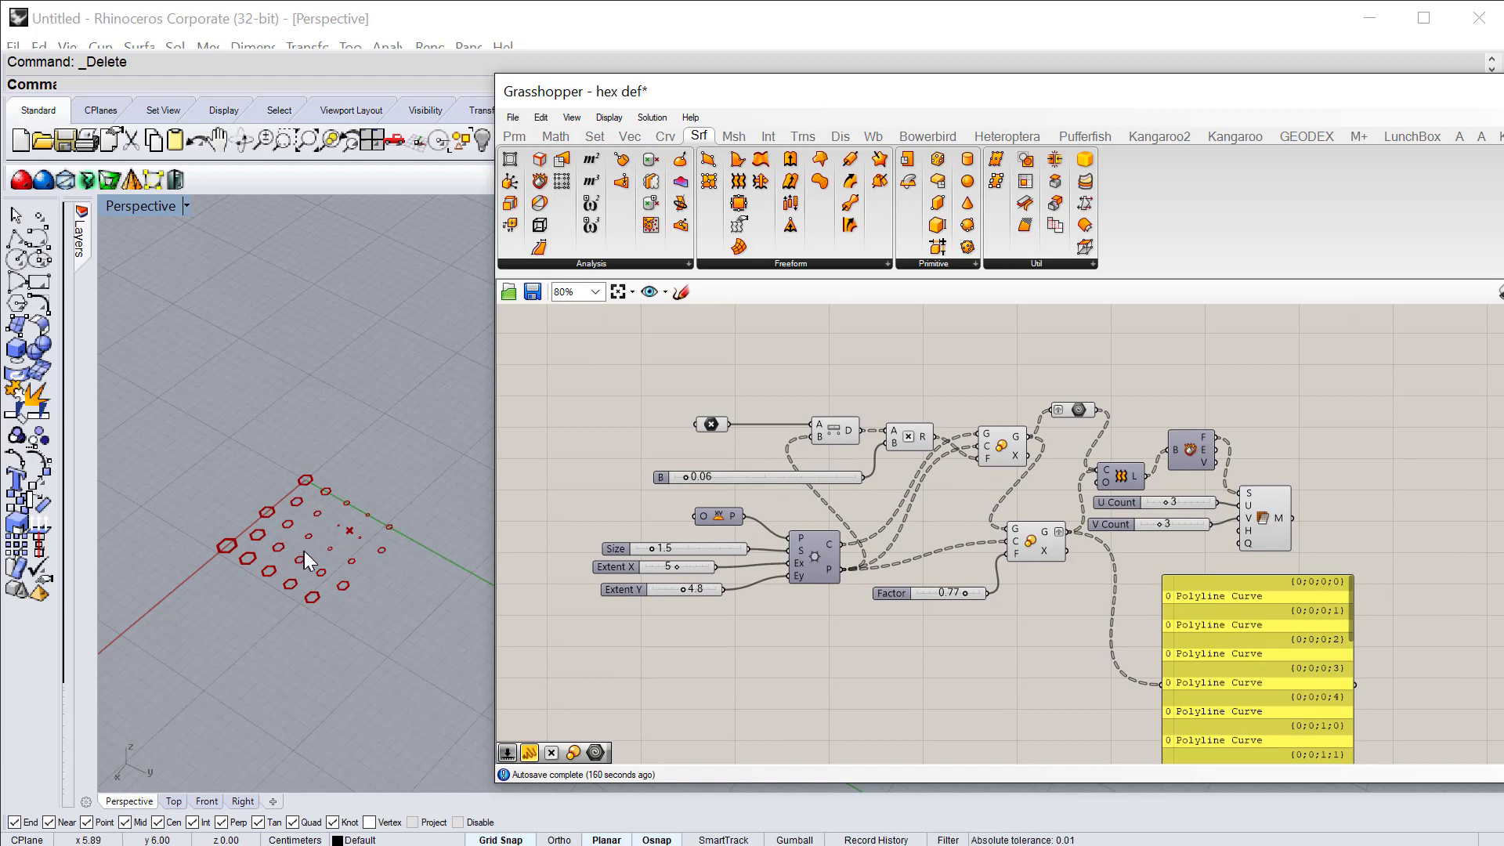
scroll(304, 551, "up", 3)
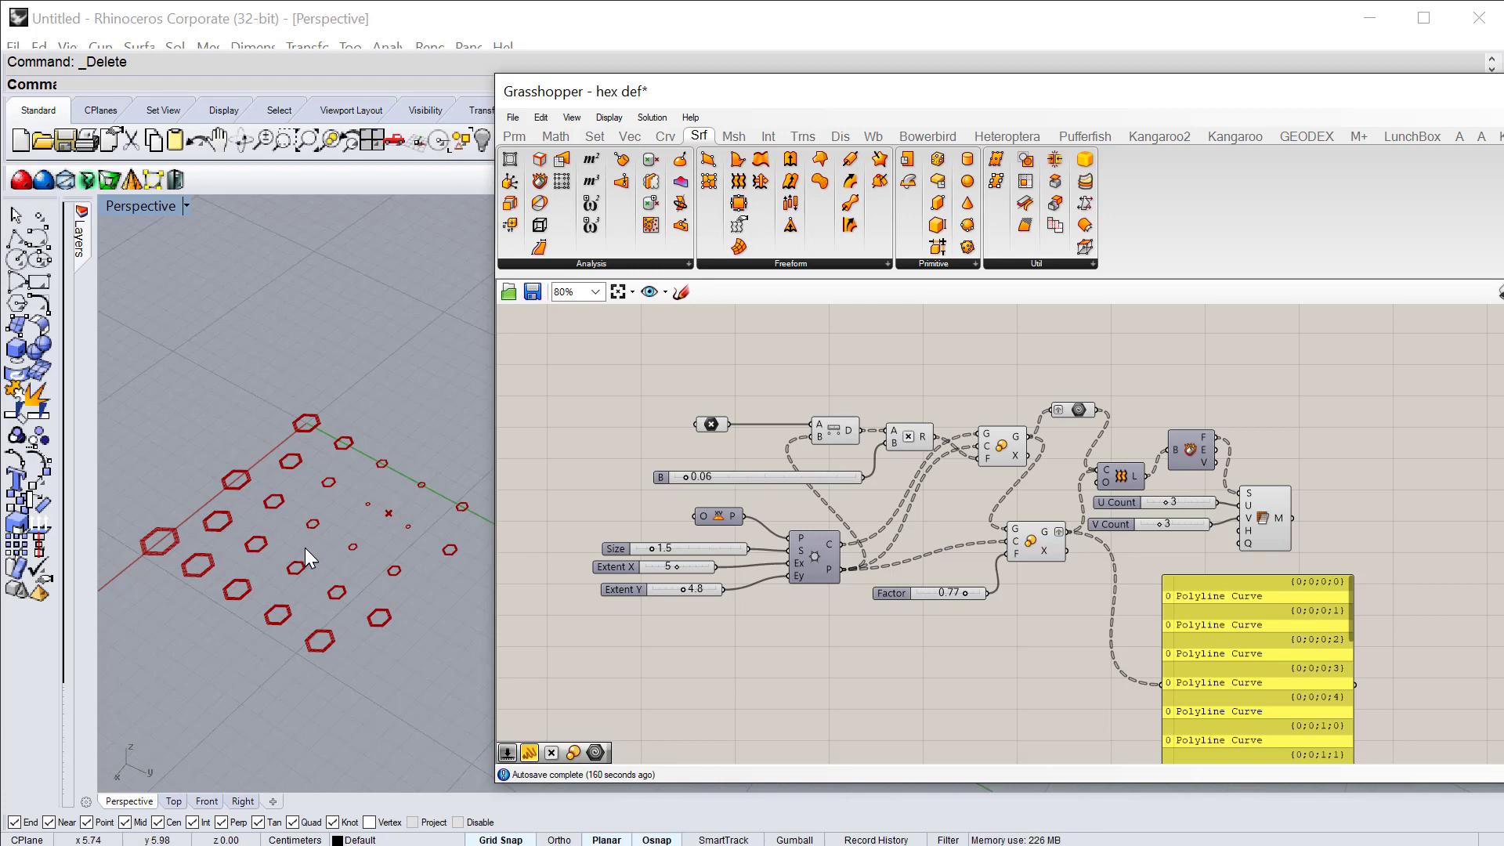
left_click_drag(560, 349, 1421, 668)
left_click(513, 117)
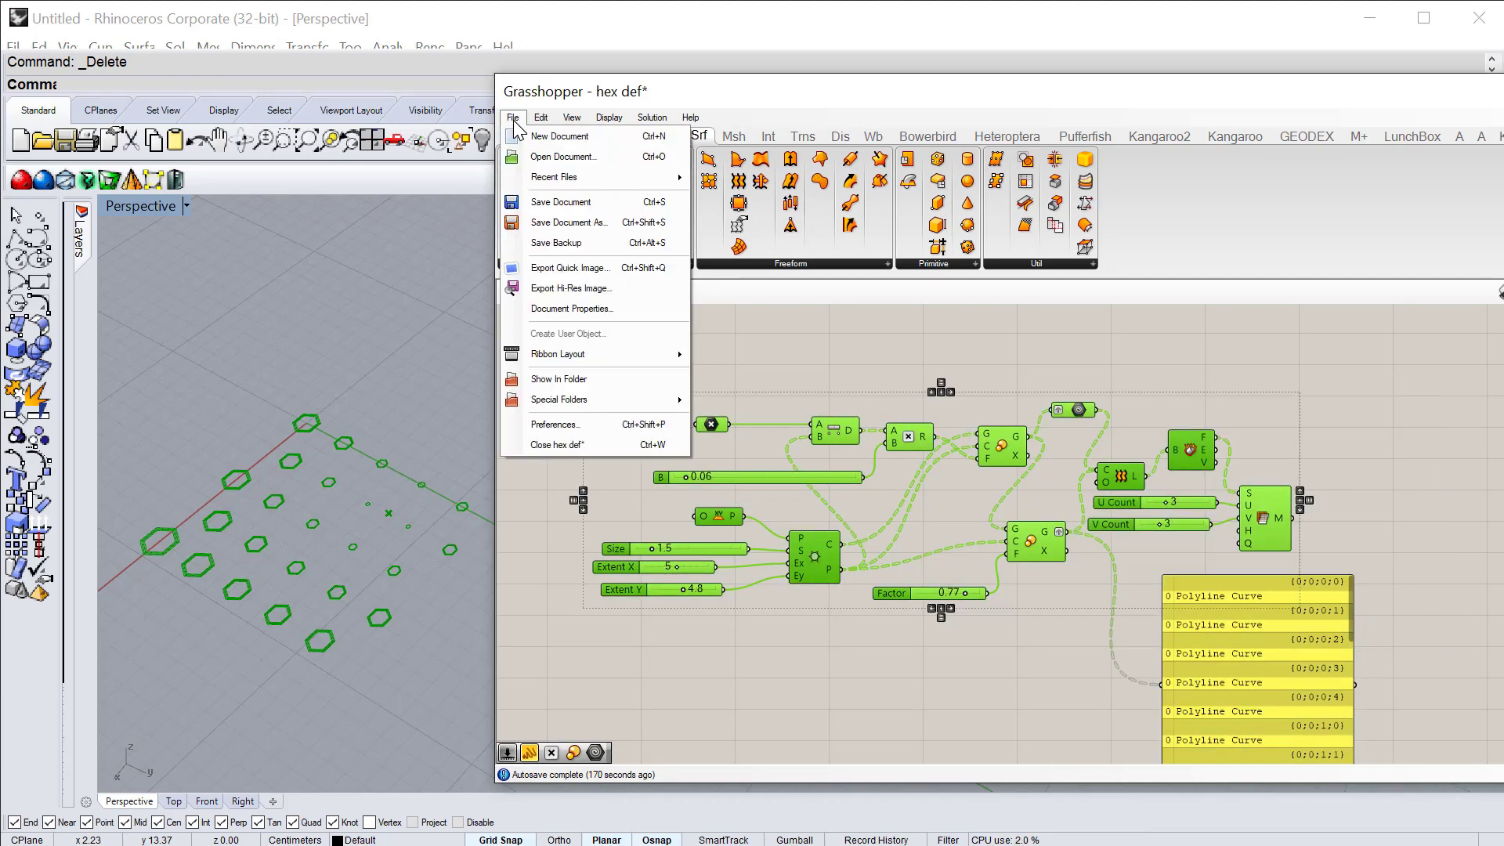
left_click(547, 204)
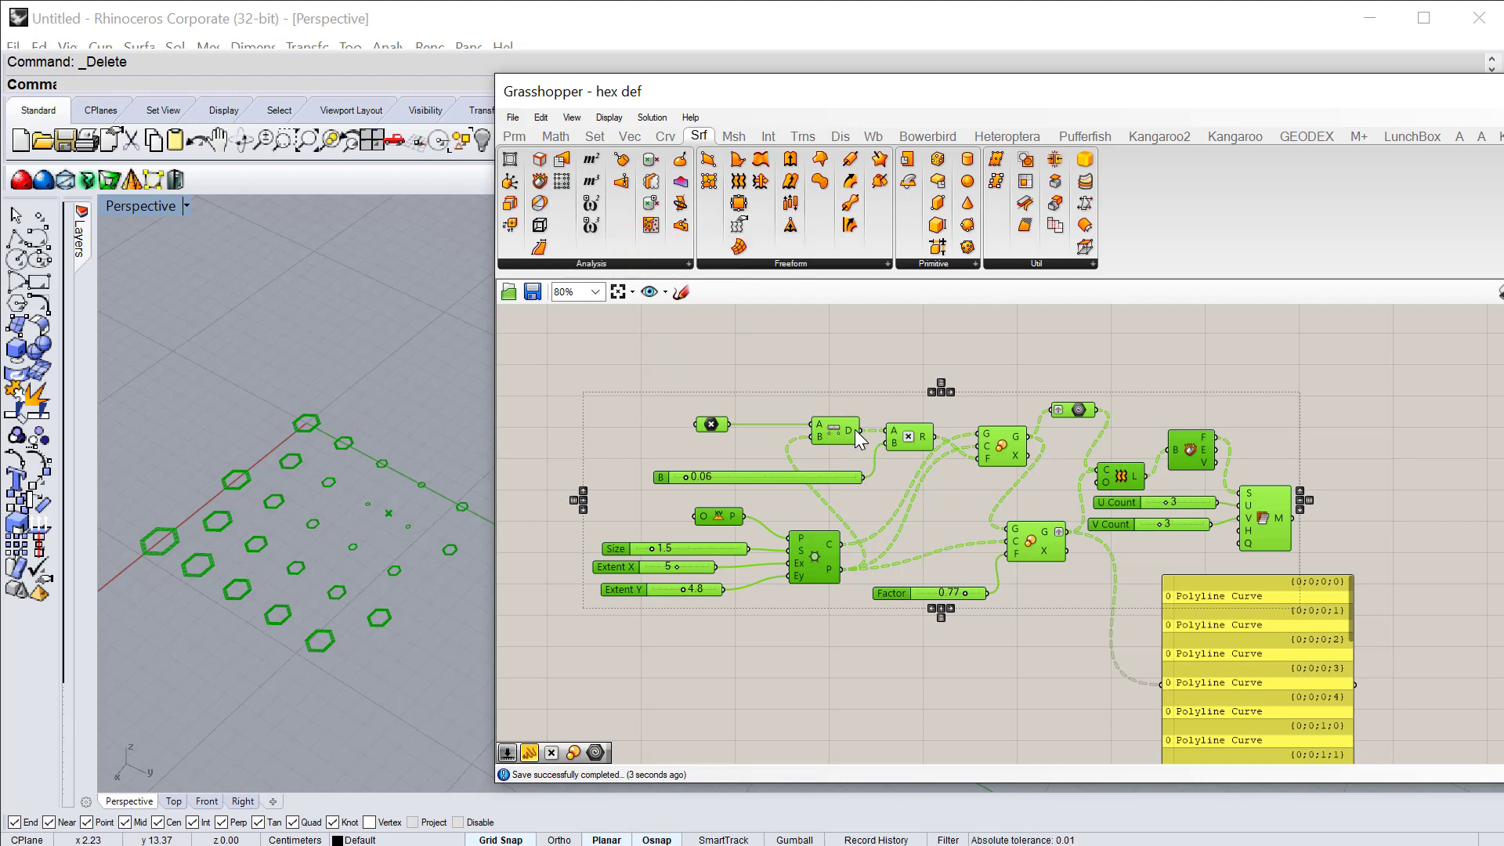
Step: Select all components of the hexagon mesh definition, leaving out the yellow data panel
mouse_move(853, 430)
left_click_drag(559, 356, 1402, 711)
left_click(637, 354)
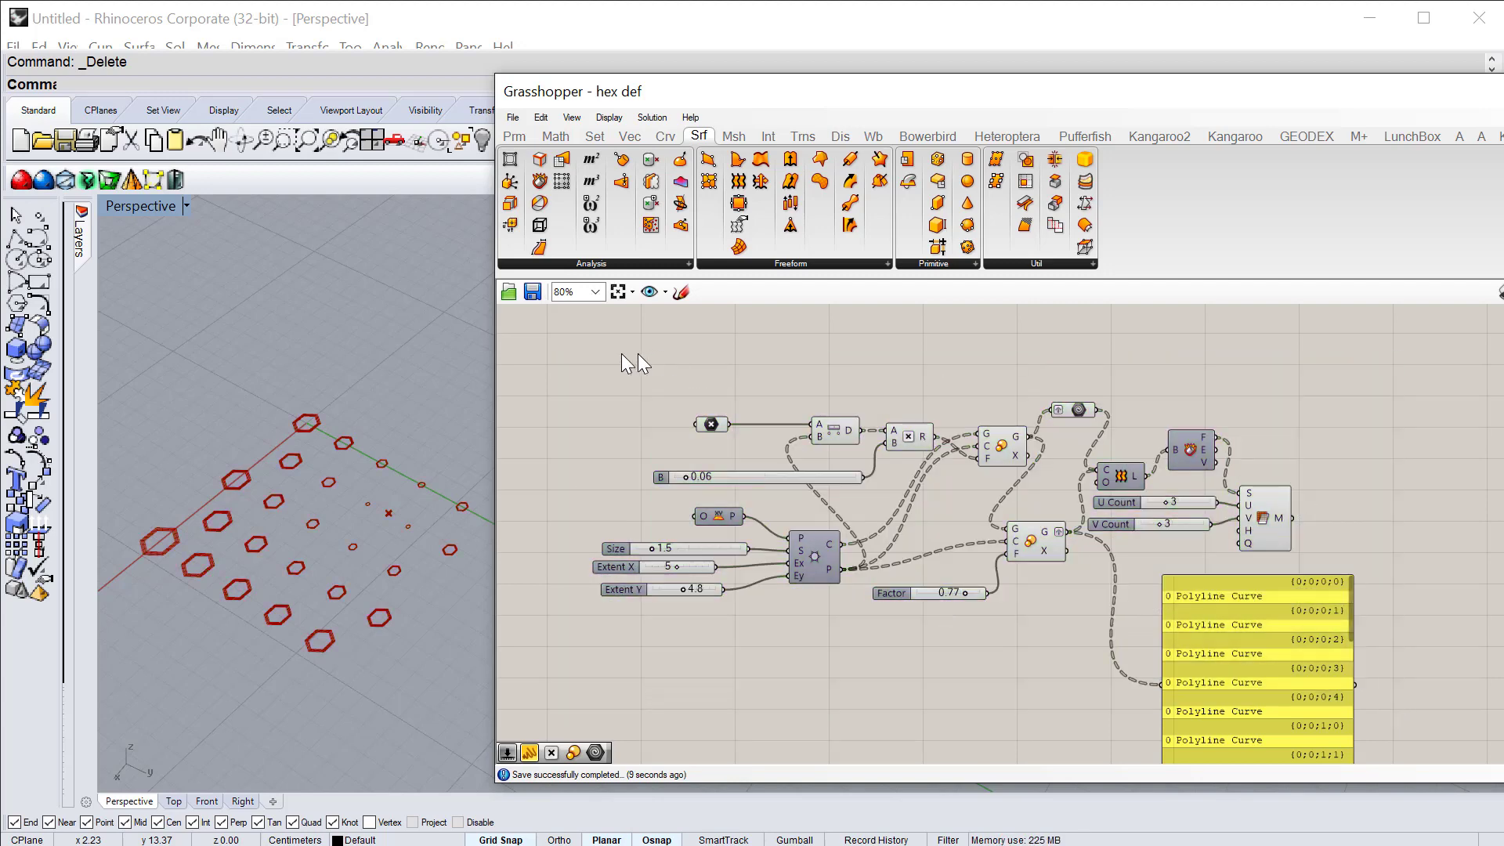
left_click_drag(554, 345, 1454, 718)
left_click(665, 326)
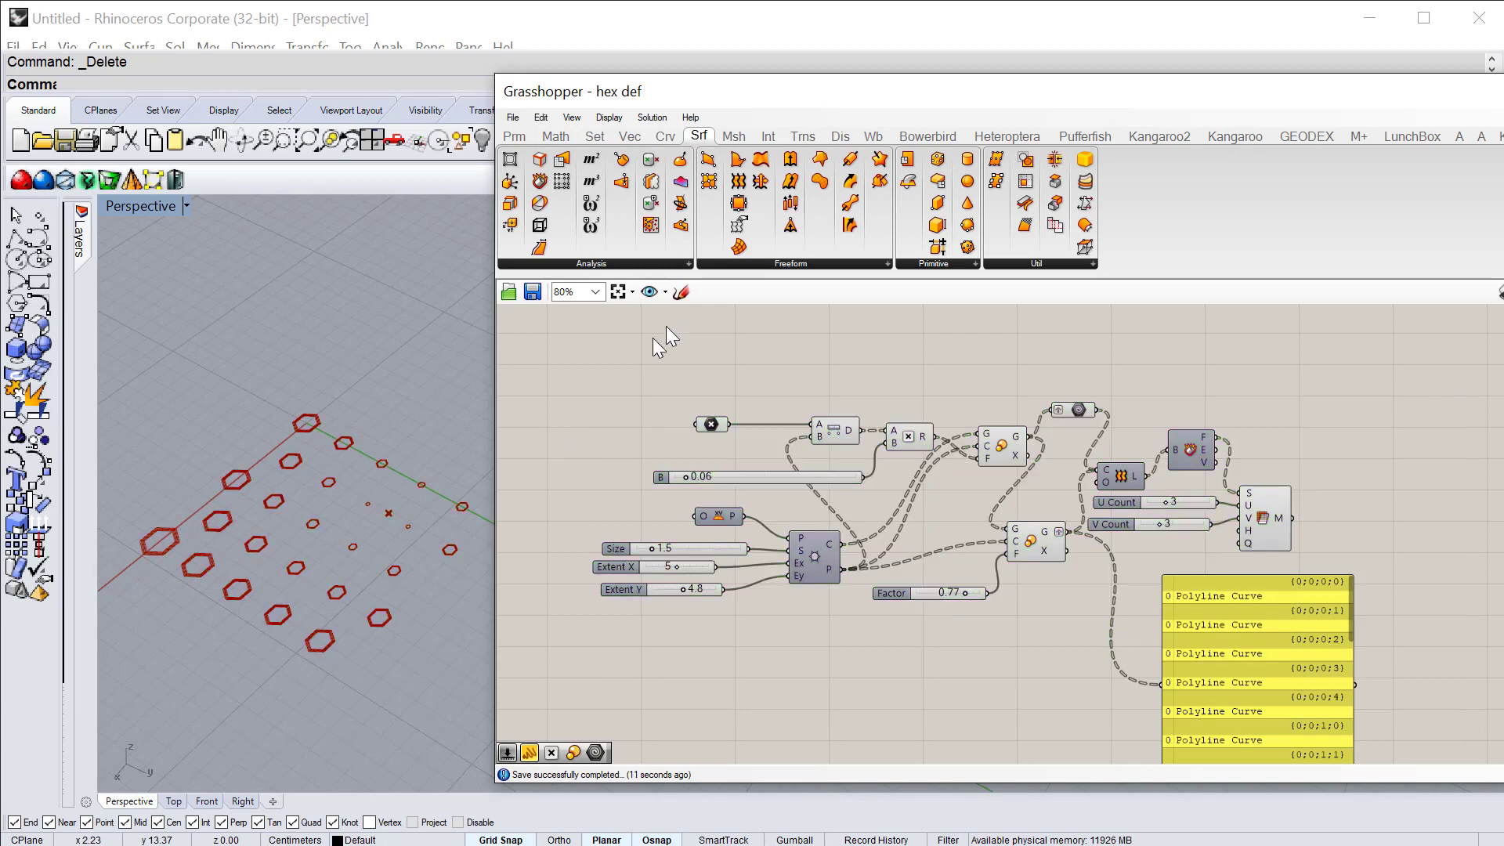
left_click_drag(561, 345, 1409, 684)
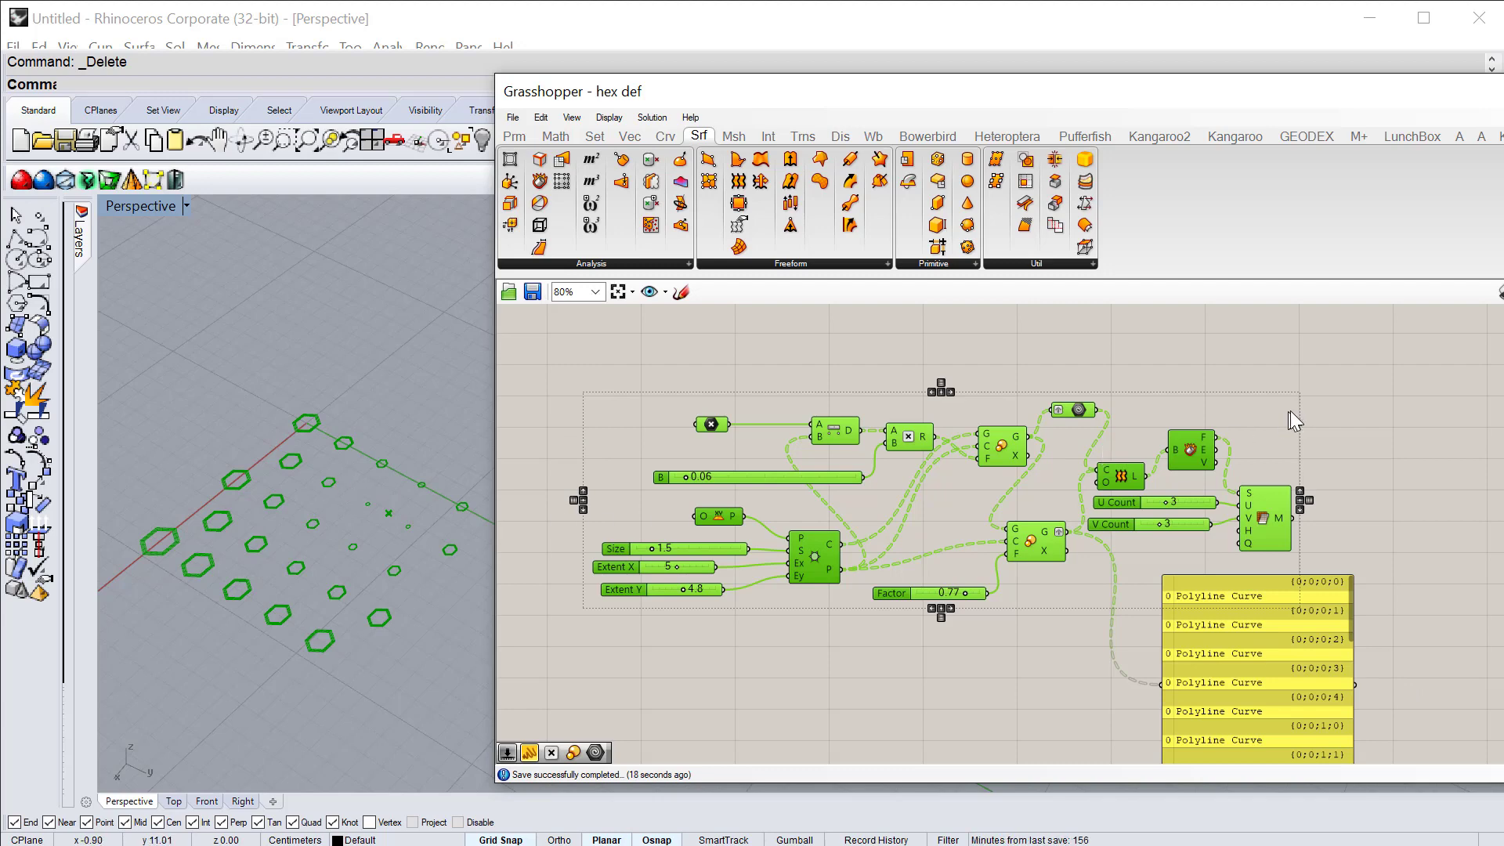
scroll(1371, 374, "down", 5)
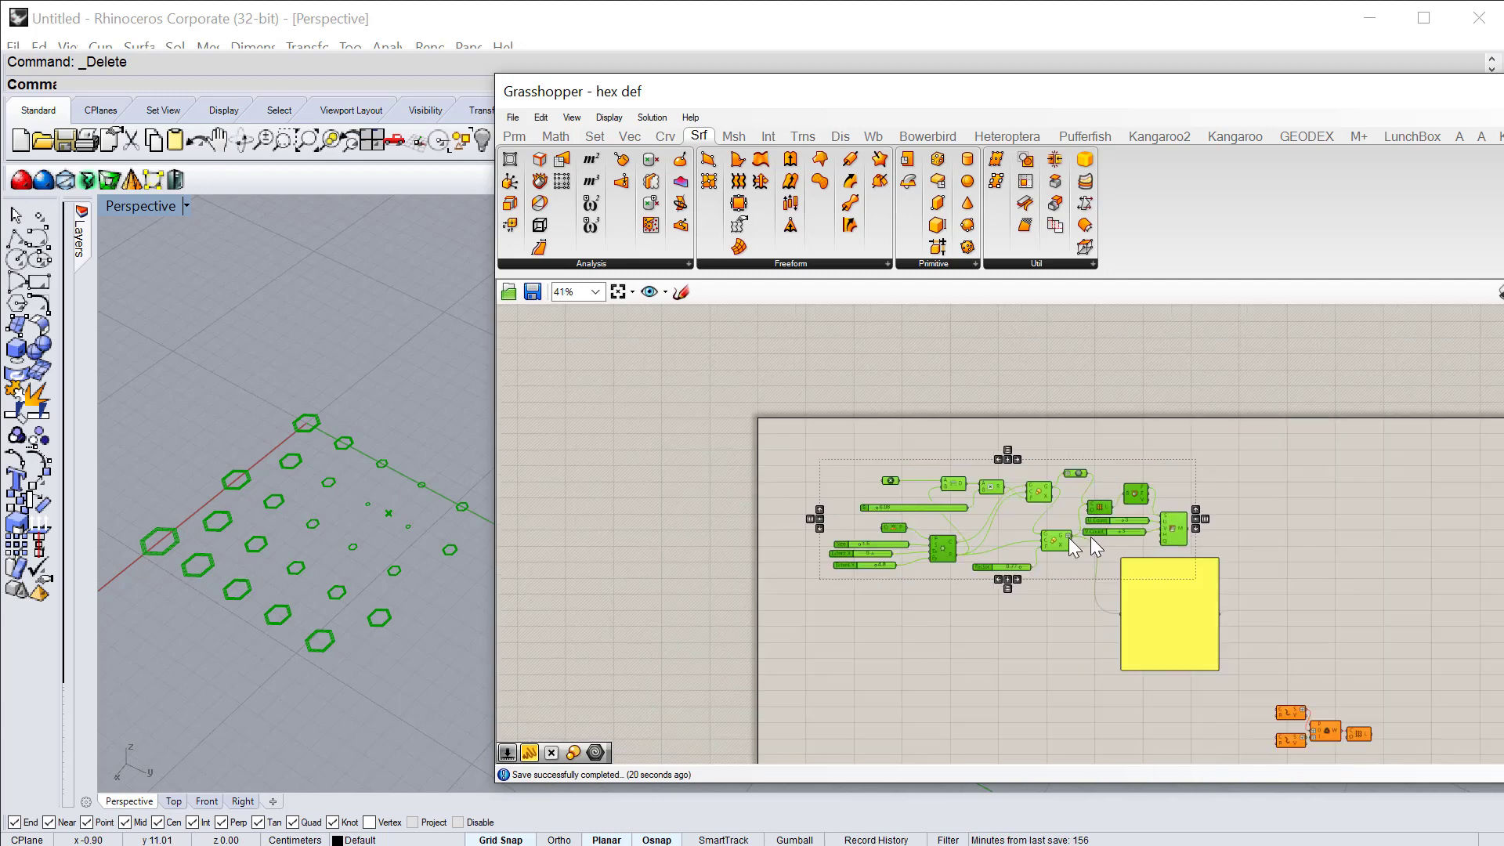
Step: Shift the hexagon definition and its yellow data panel slightly lower on the canvas, and delete the four disconnected orange components
left_click_drag(773, 429, 1286, 705)
left_click_drag(1161, 593, 1167, 633)
left_click_drag(1265, 674, 1426, 764)
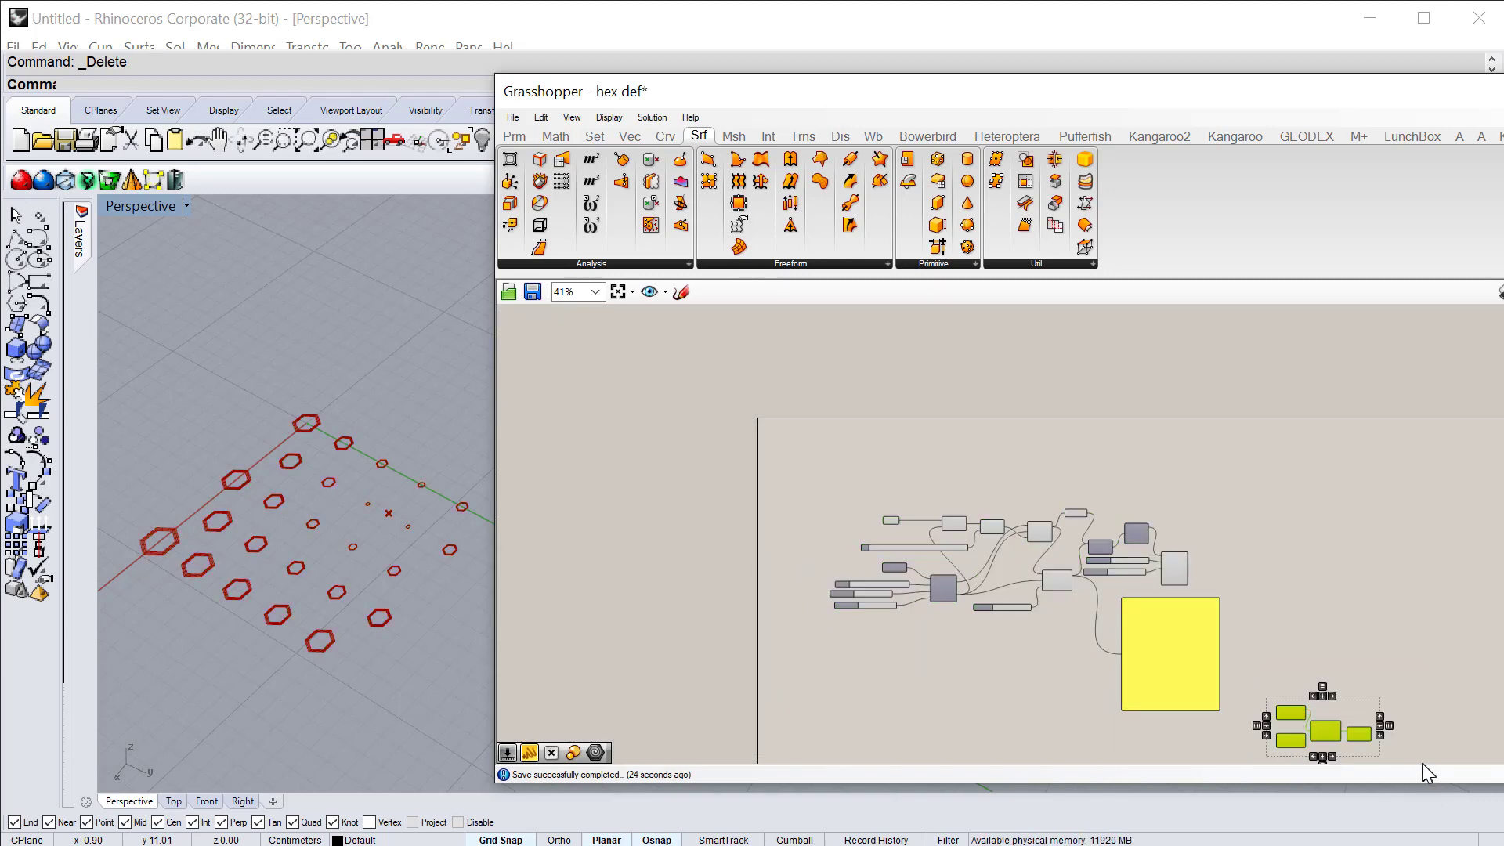
key("Delete")
scroll(1081, 515, "up", 3)
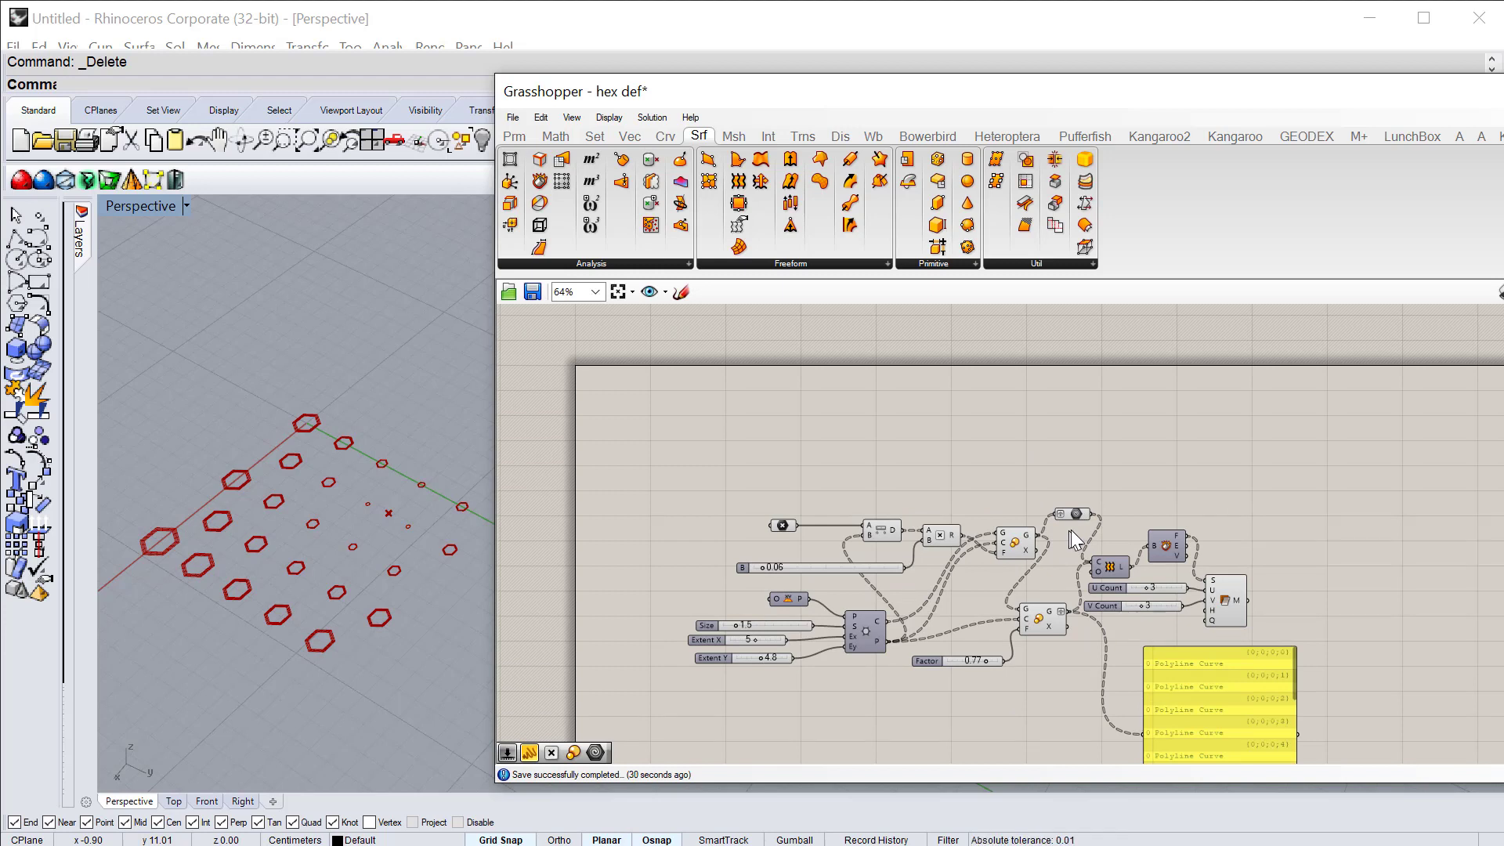
right_click_drag(1274, 539, 1274, 525)
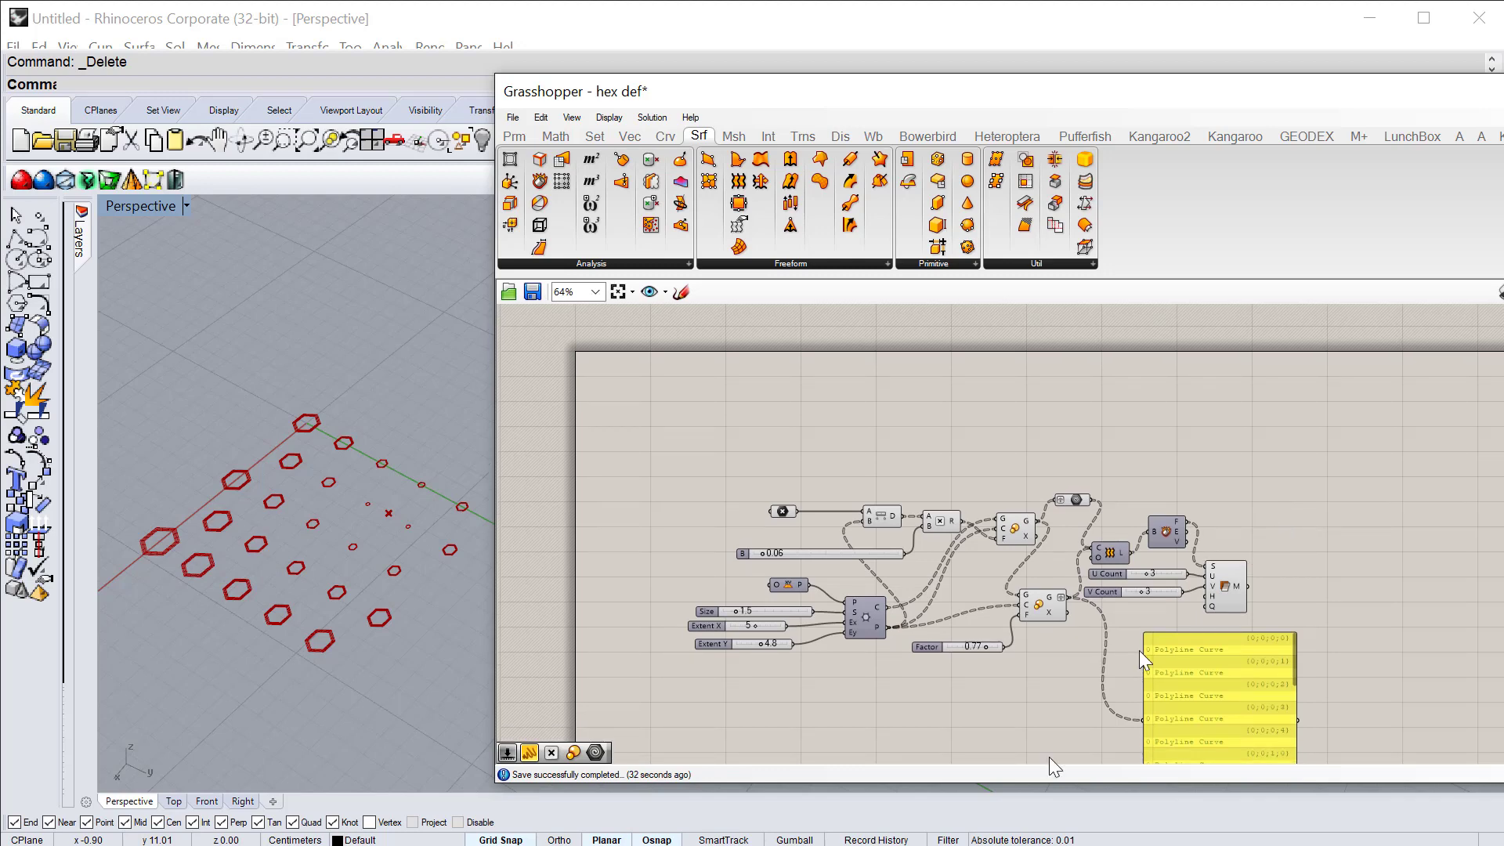
Step: Switch to Maya and examine the hexagon-pattern meshes hex_Mesh1 and hex_Mesh on the side and back of the skull
left_click_drag(957, 845, 1029, 76)
left_click_drag(1040, 460, 918, 486, "alt")
scroll(918, 485, "up", 5)
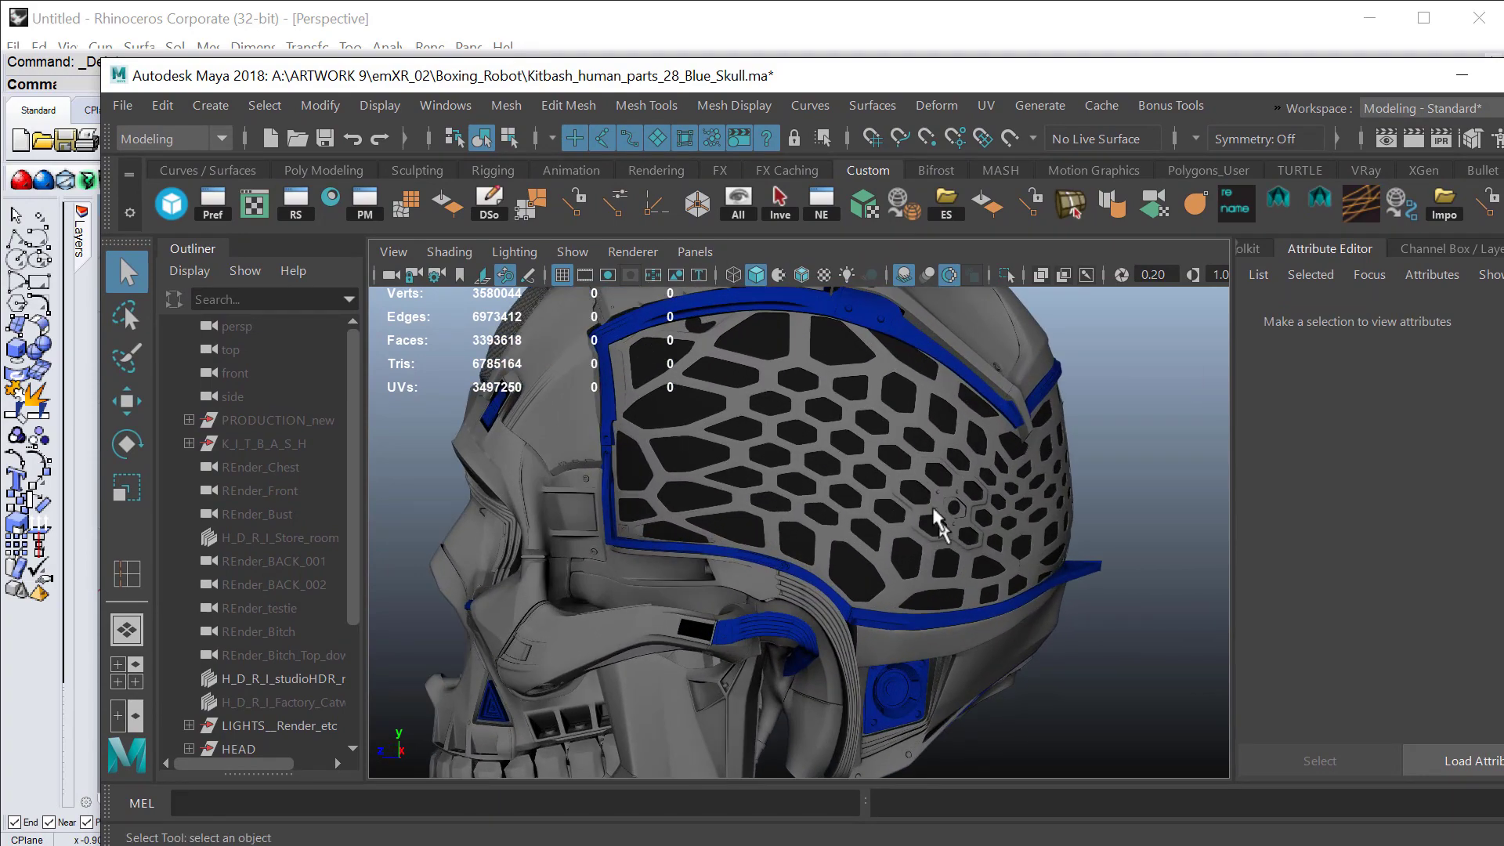
left_click(946, 492)
left_click_drag(1128, 440, 1036, 472, "alt")
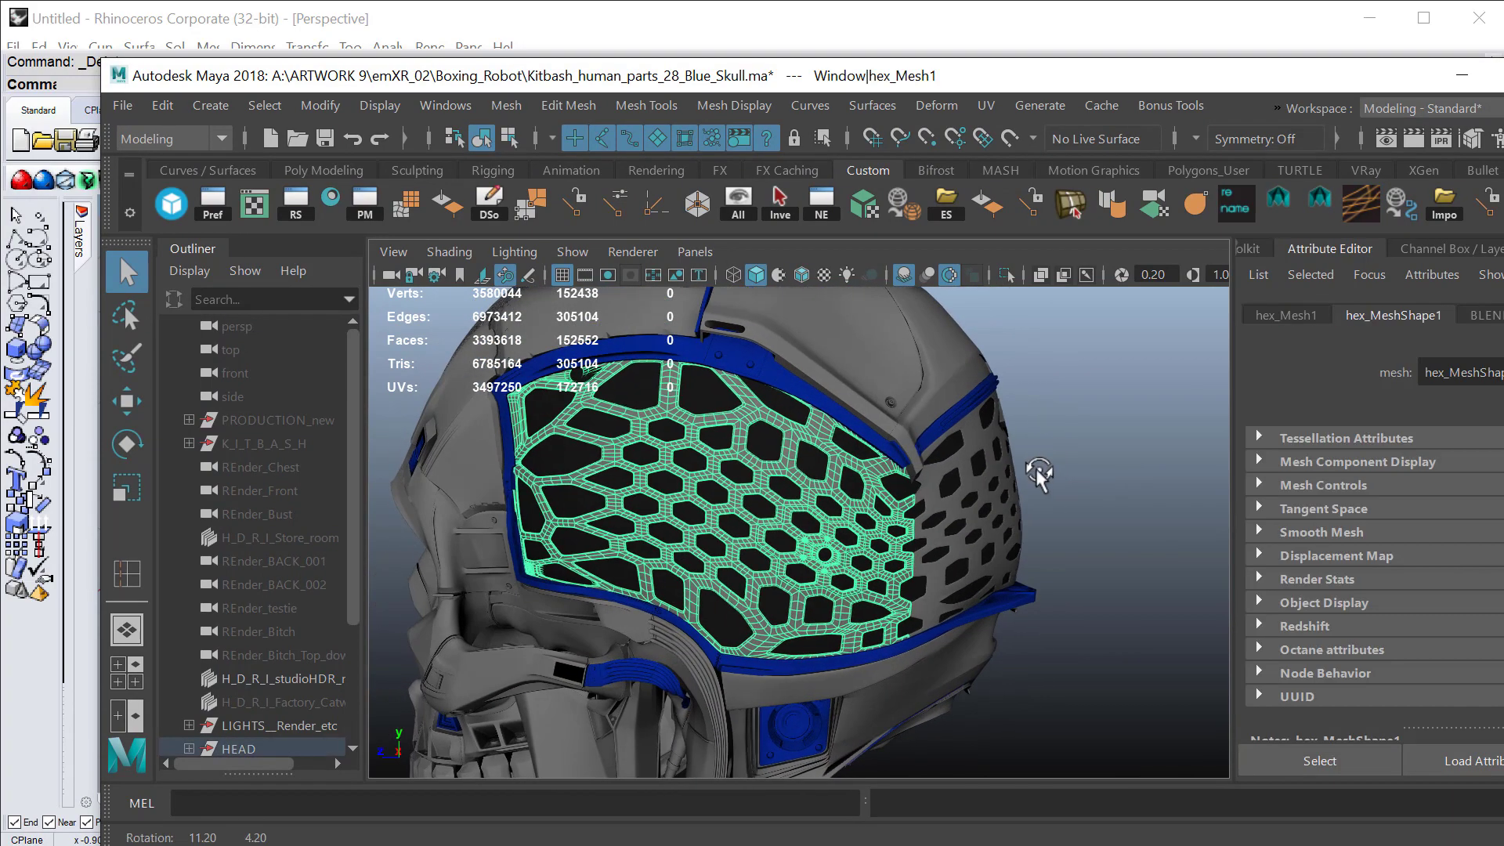
scroll(990, 475, "up", 2)
left_click(978, 479)
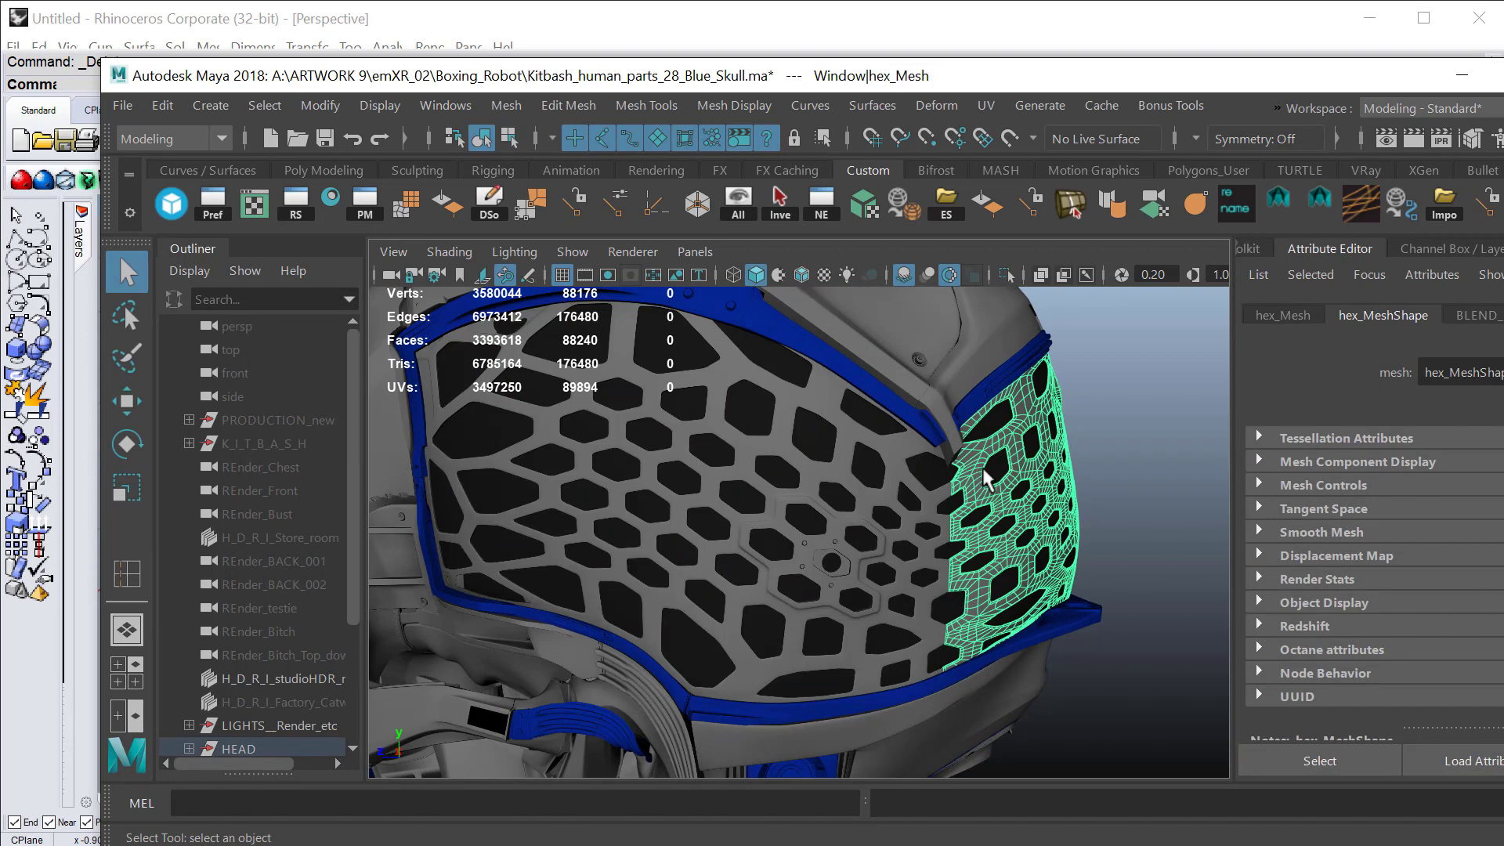
left_click(788, 453)
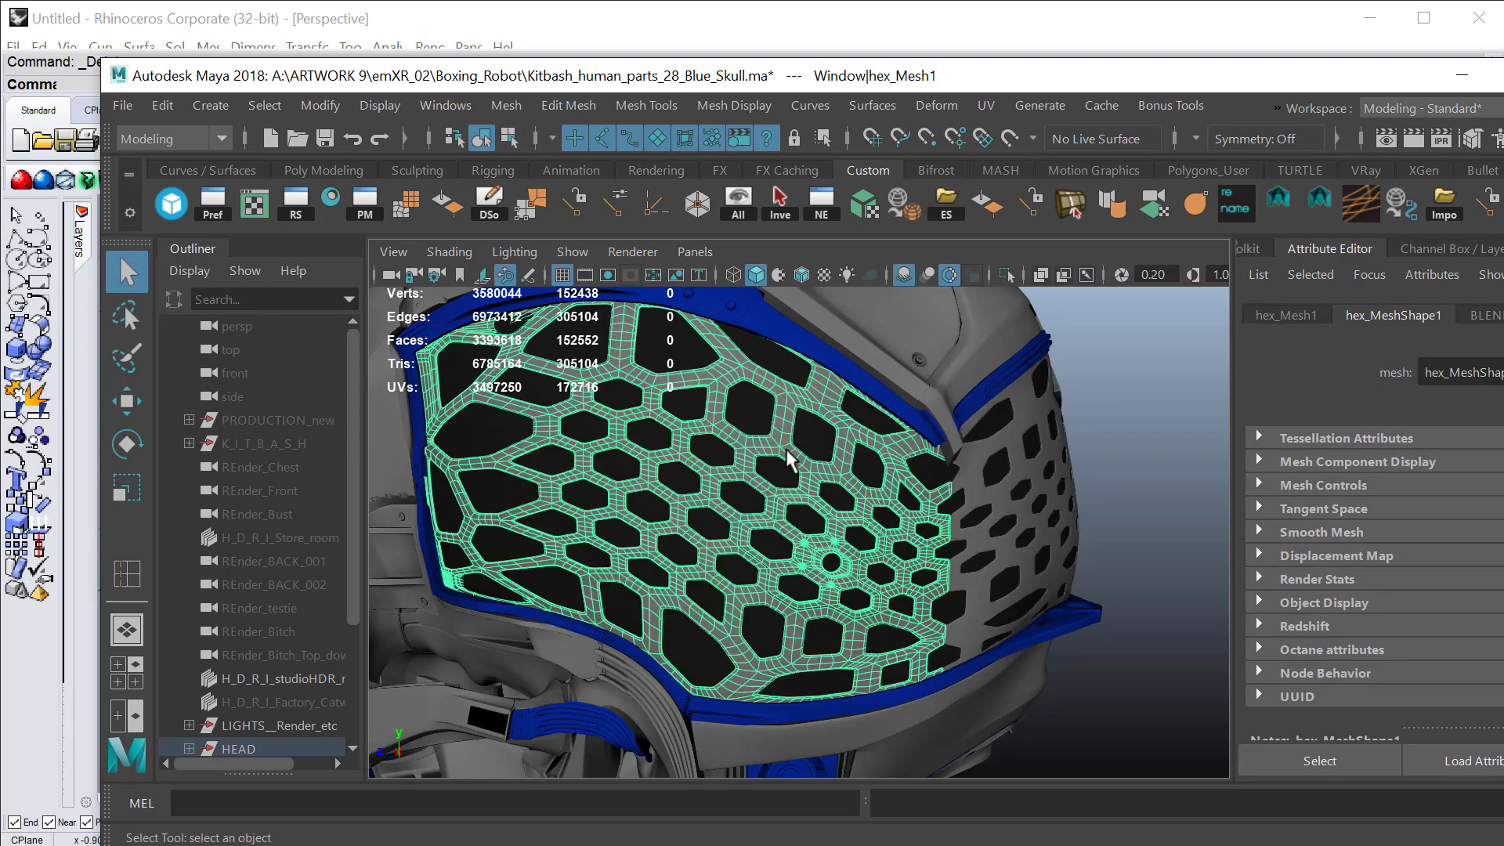
left_click_drag(788, 462, 809, 456, "alt")
middle_click_drag(806, 447, 821, 498, "alt")
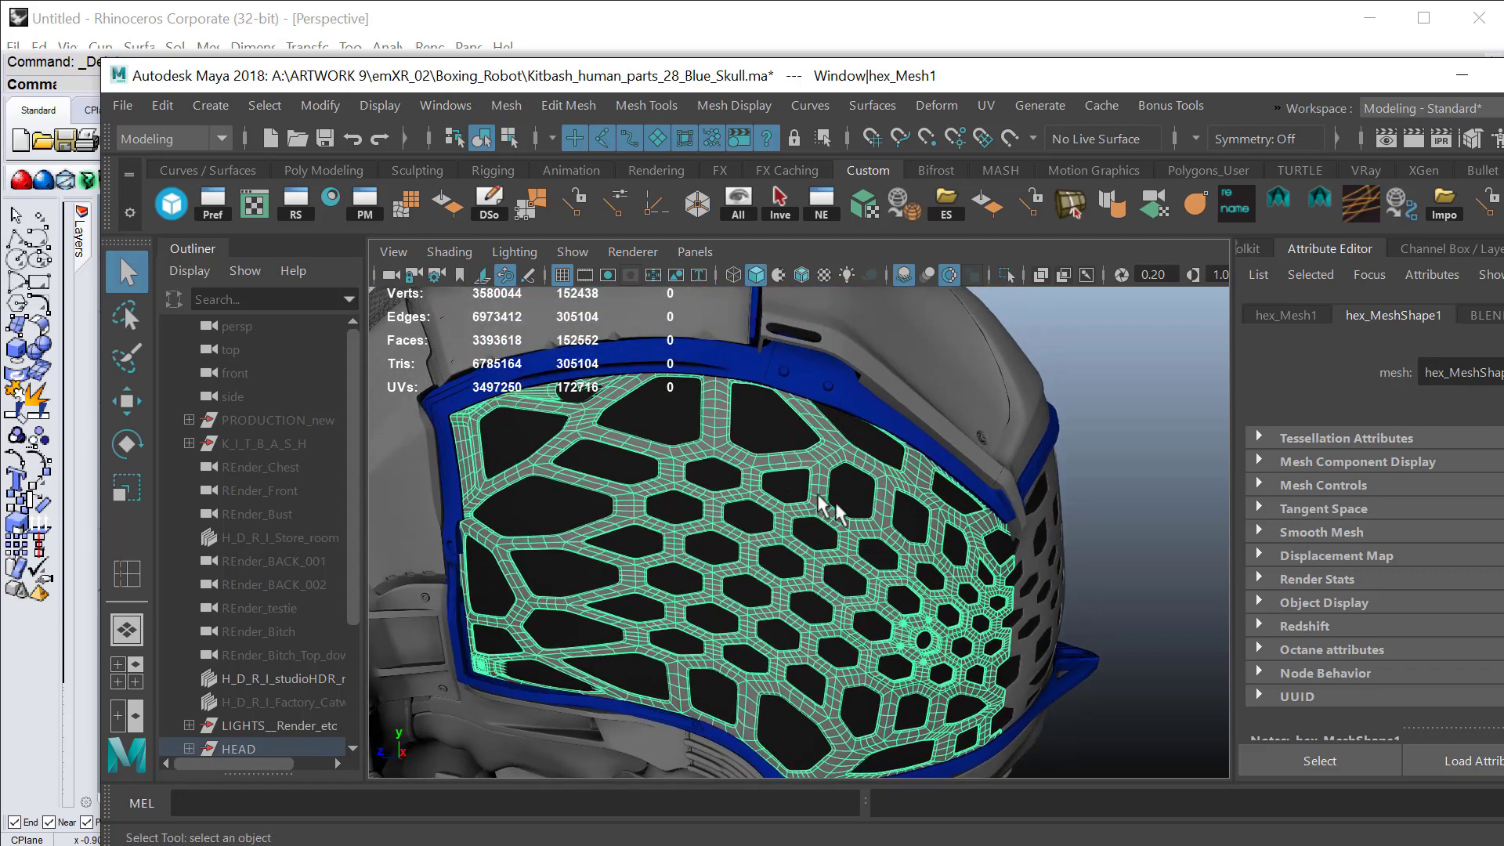
right_click_drag(867, 513, 823, 499, "alt")
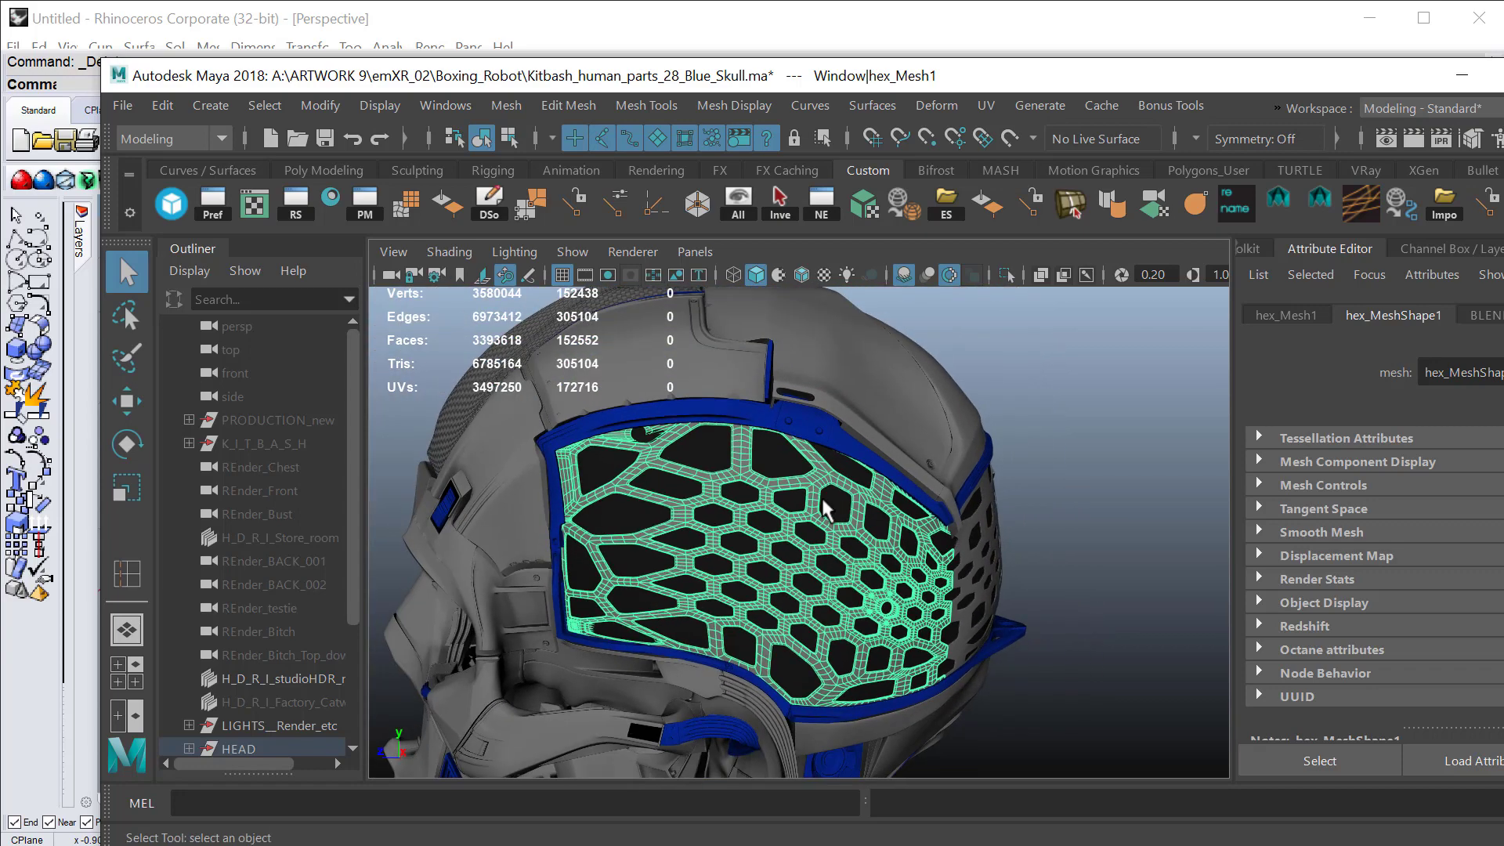
left_click_drag(913, 536, 781, 536, "alt")
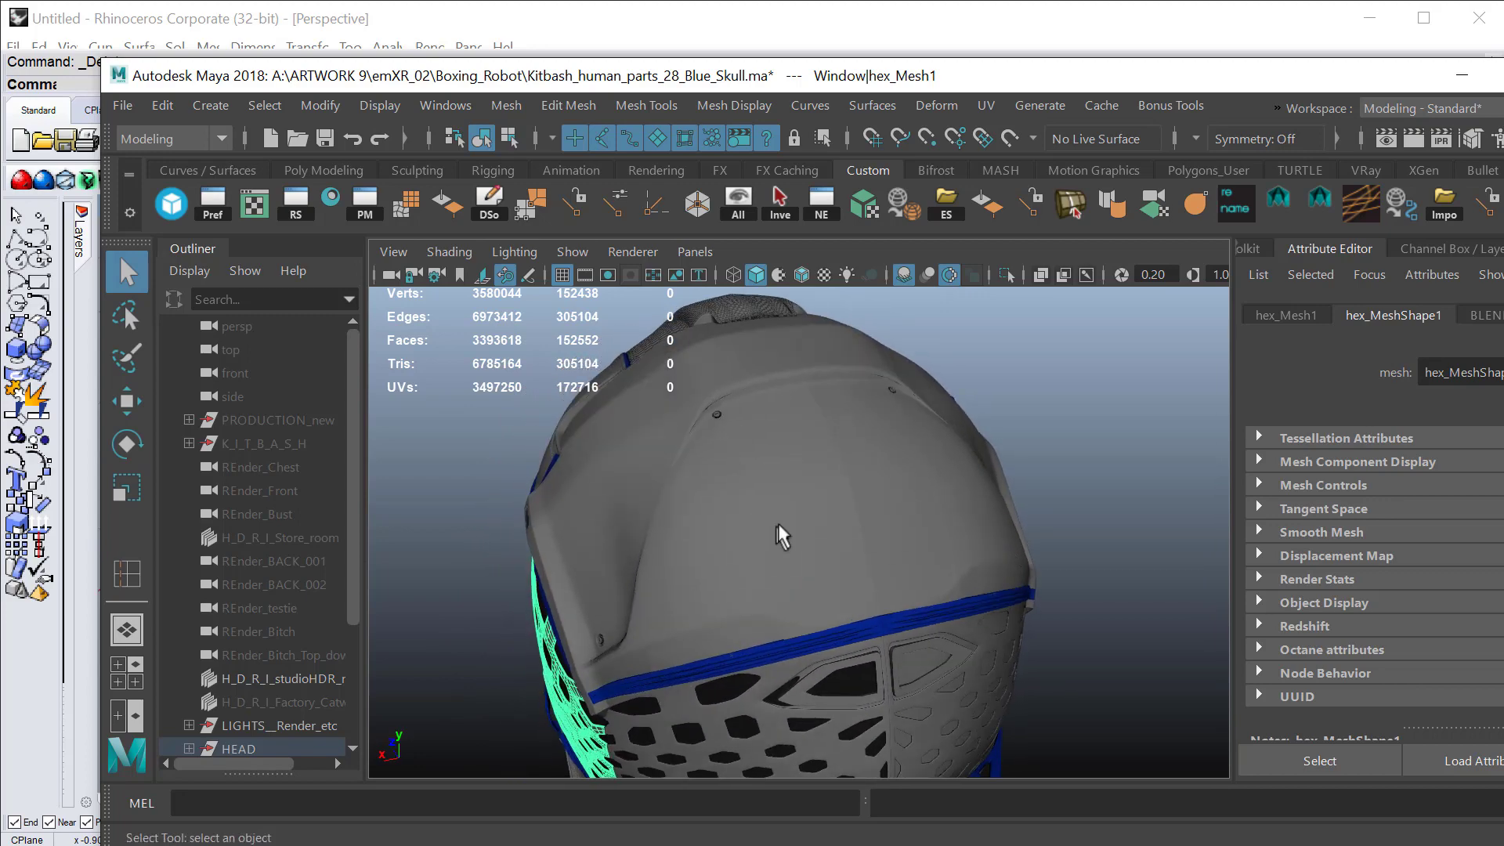
Step: Convert a horizontal row of edges across the upper part of the Skull_back mesh to a curve with Polygon Edges to Curve
left_click(803, 479)
left_click_drag(815, 480, 862, 460, "alt")
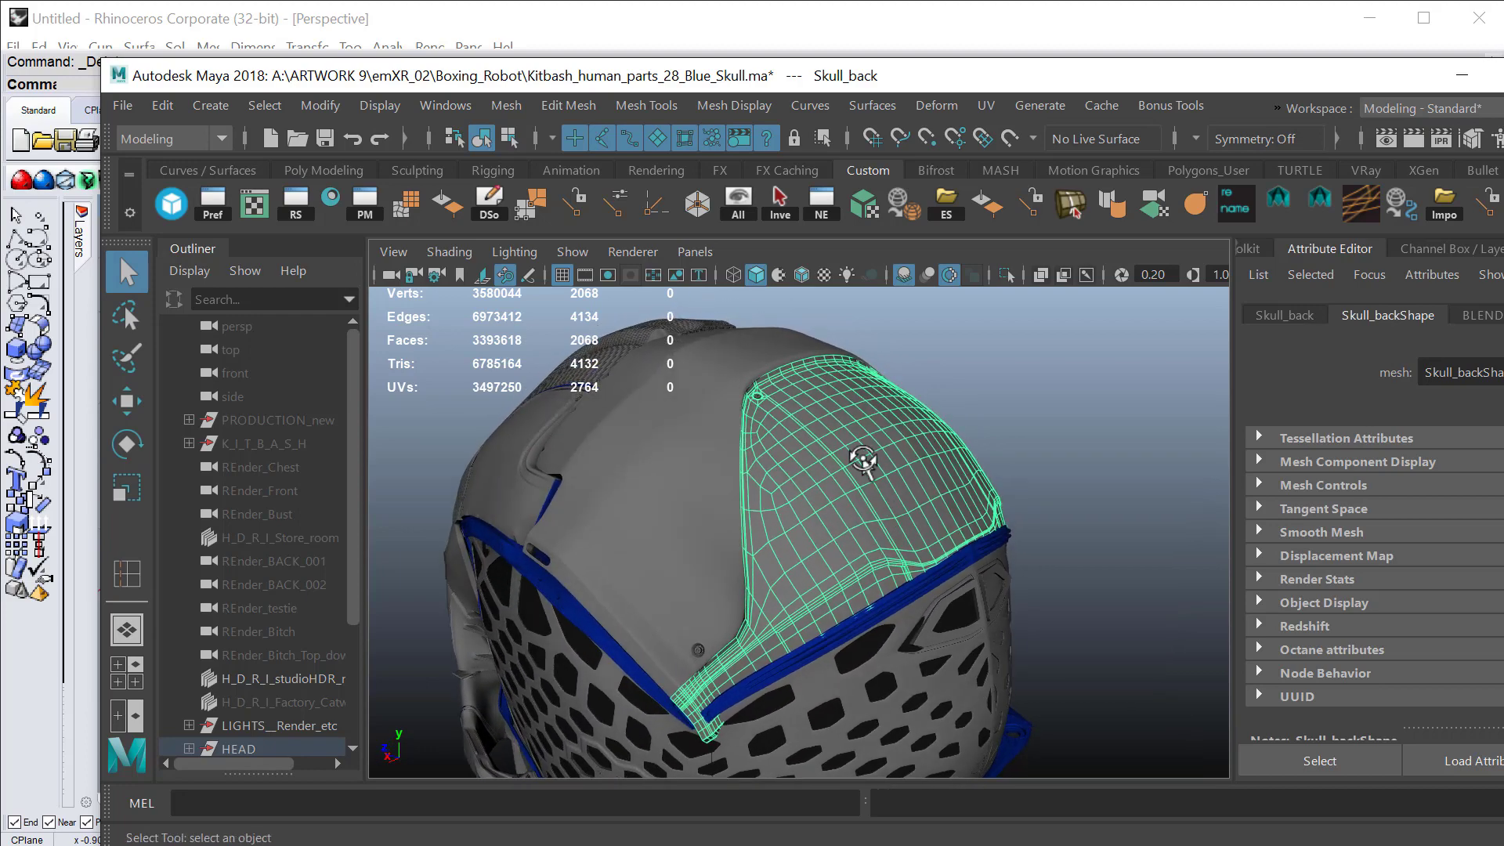
mouse_move(974, 79)
left_mouse_down()
mouse_move(923, 689)
mouse_move(937, 755)
mouse_move(973, 347)
mouse_move(1000, 326)
mouse_move(982, 89)
left_mouse_up()
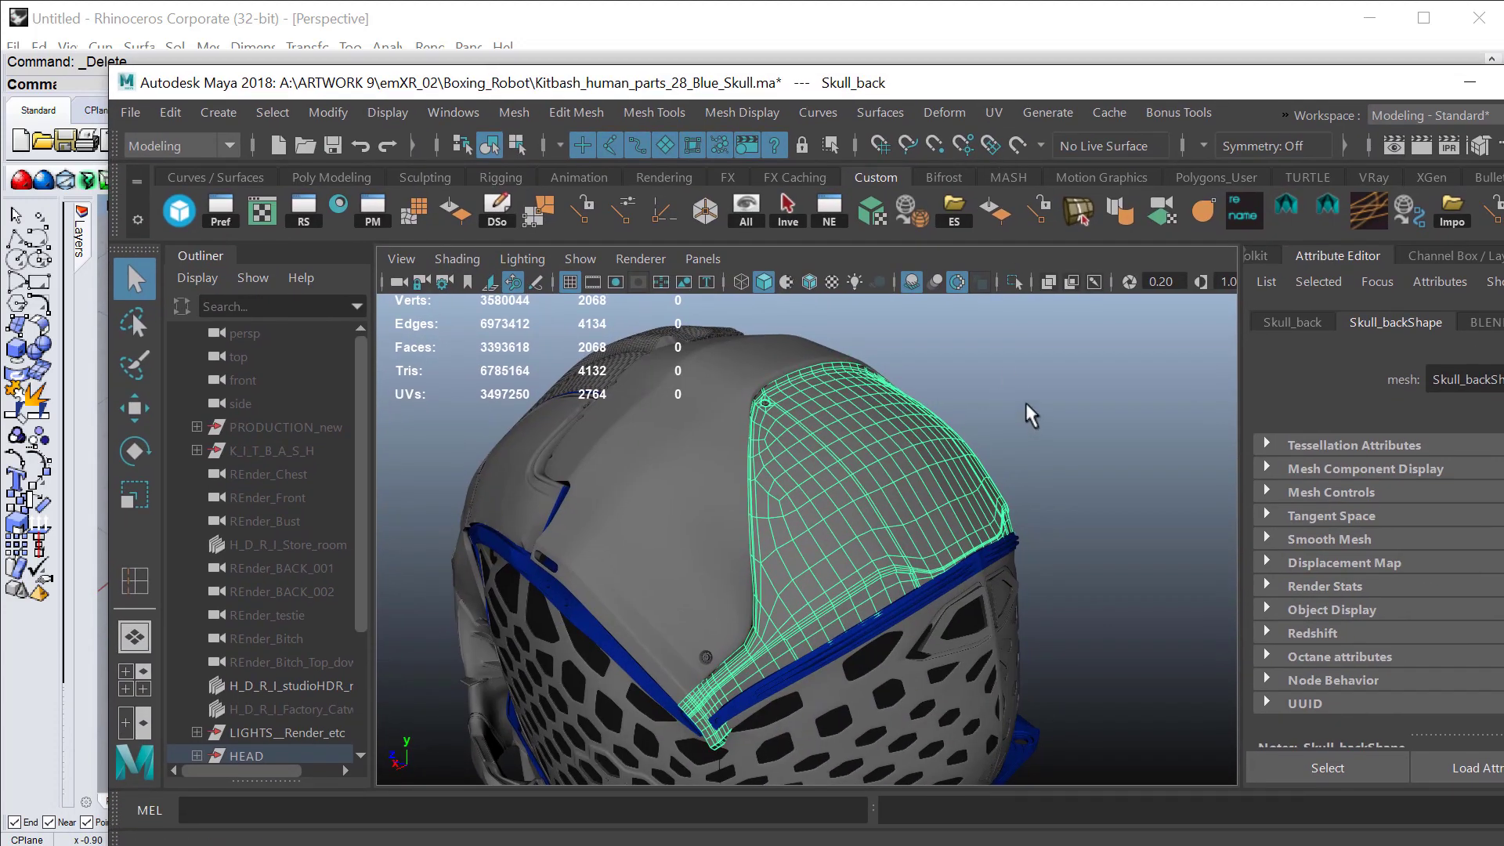
left_click_drag(1032, 419, 775, 470, "alt")
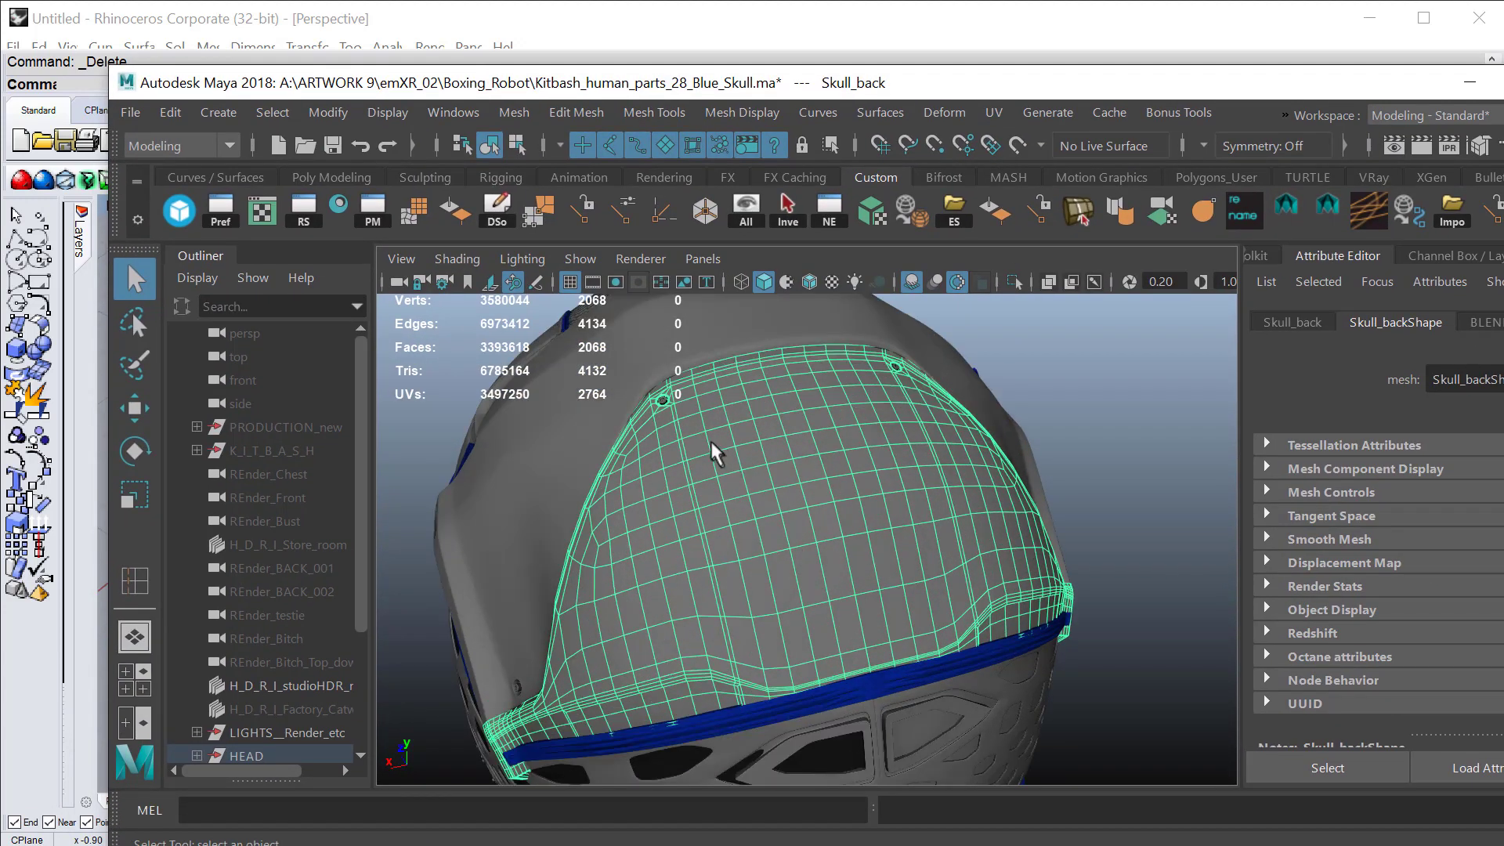
right_click_drag(701, 450, 700, 443)
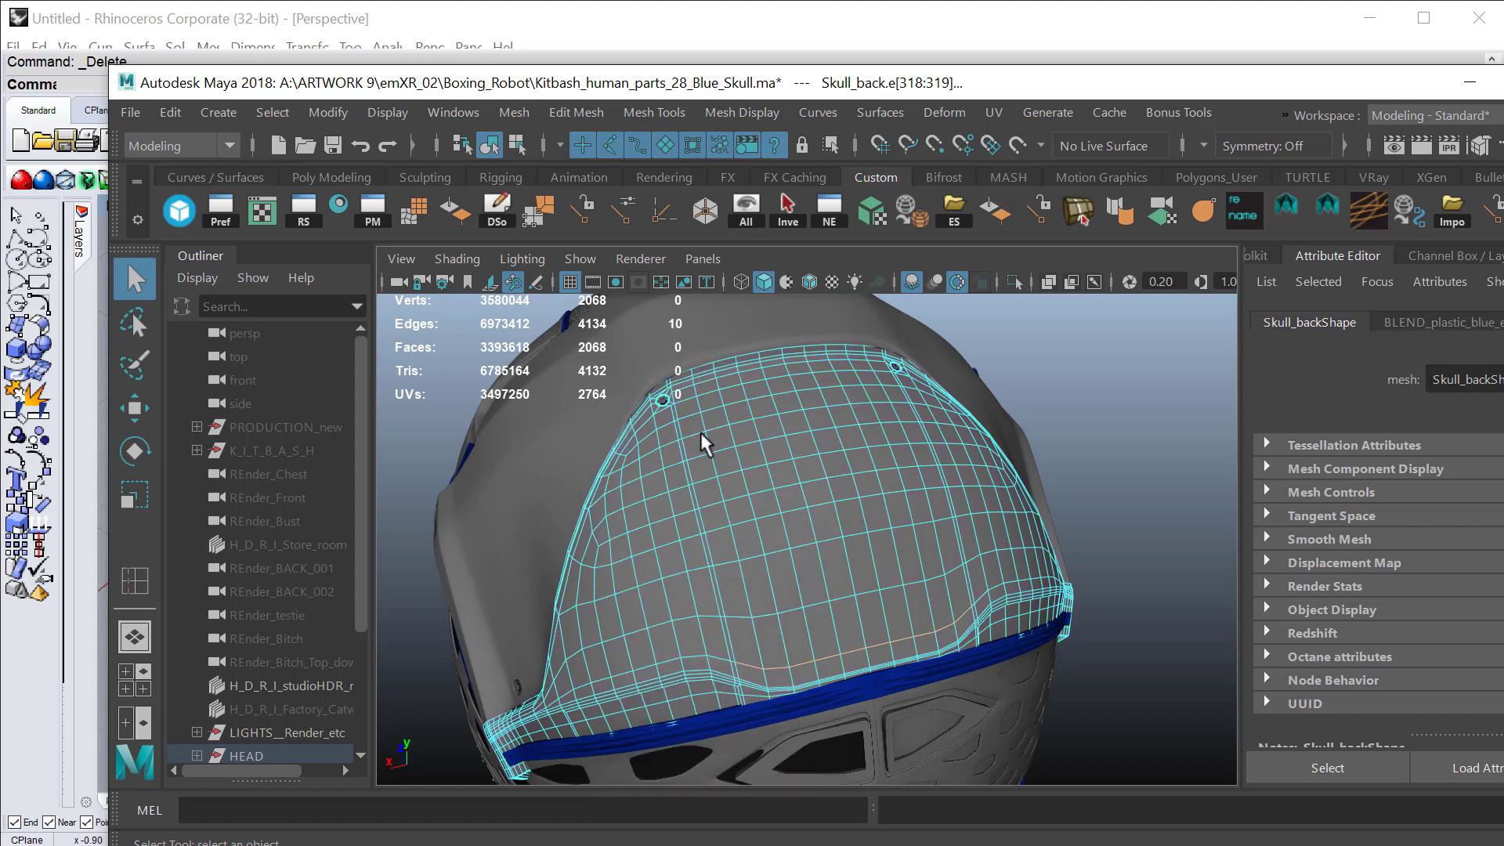
double_click(901, 409)
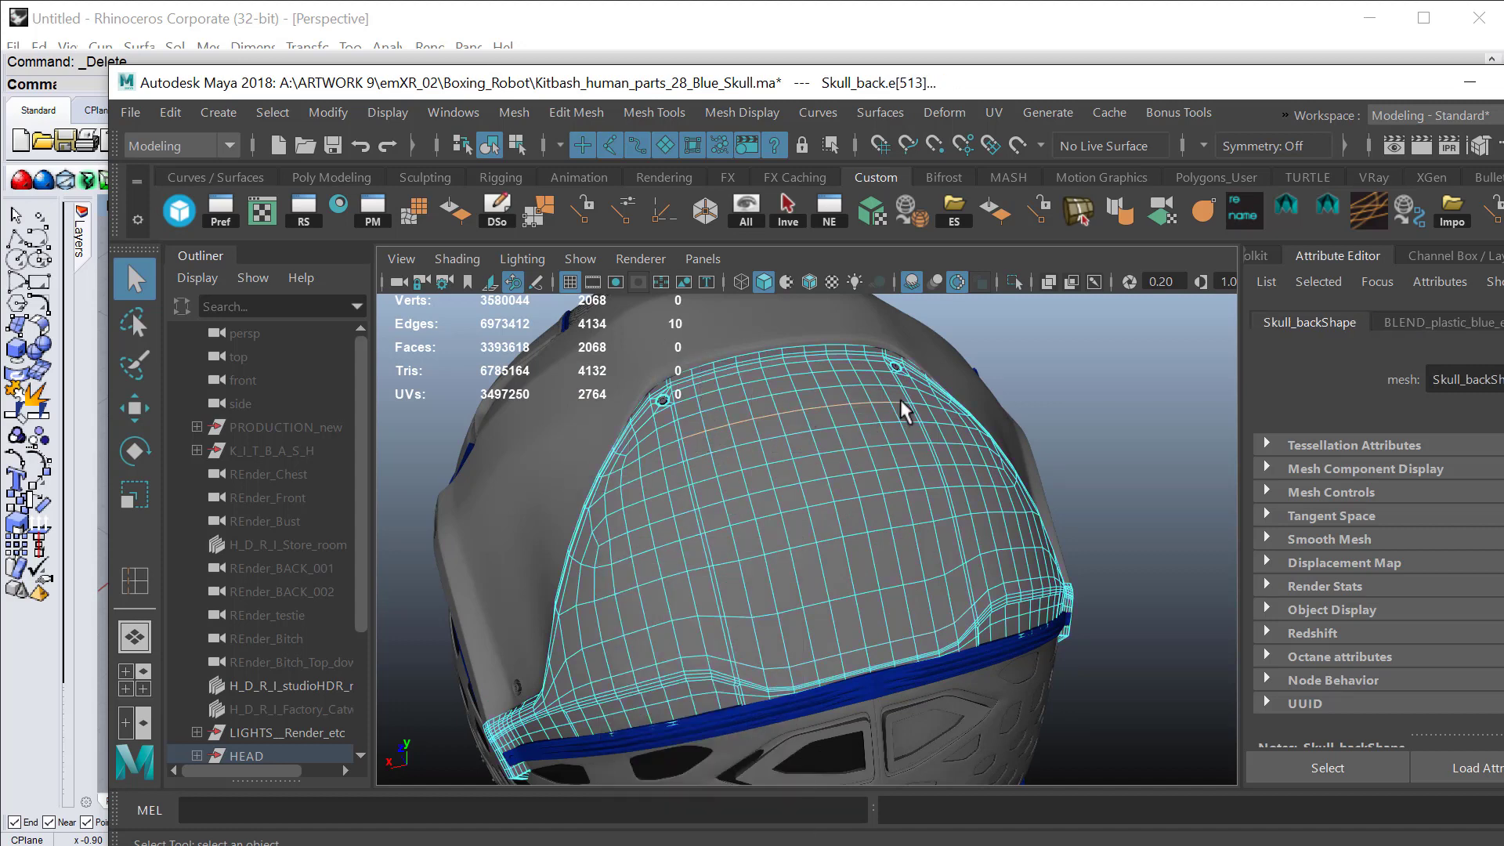
left_click(332, 117)
mouse_move(592, 694)
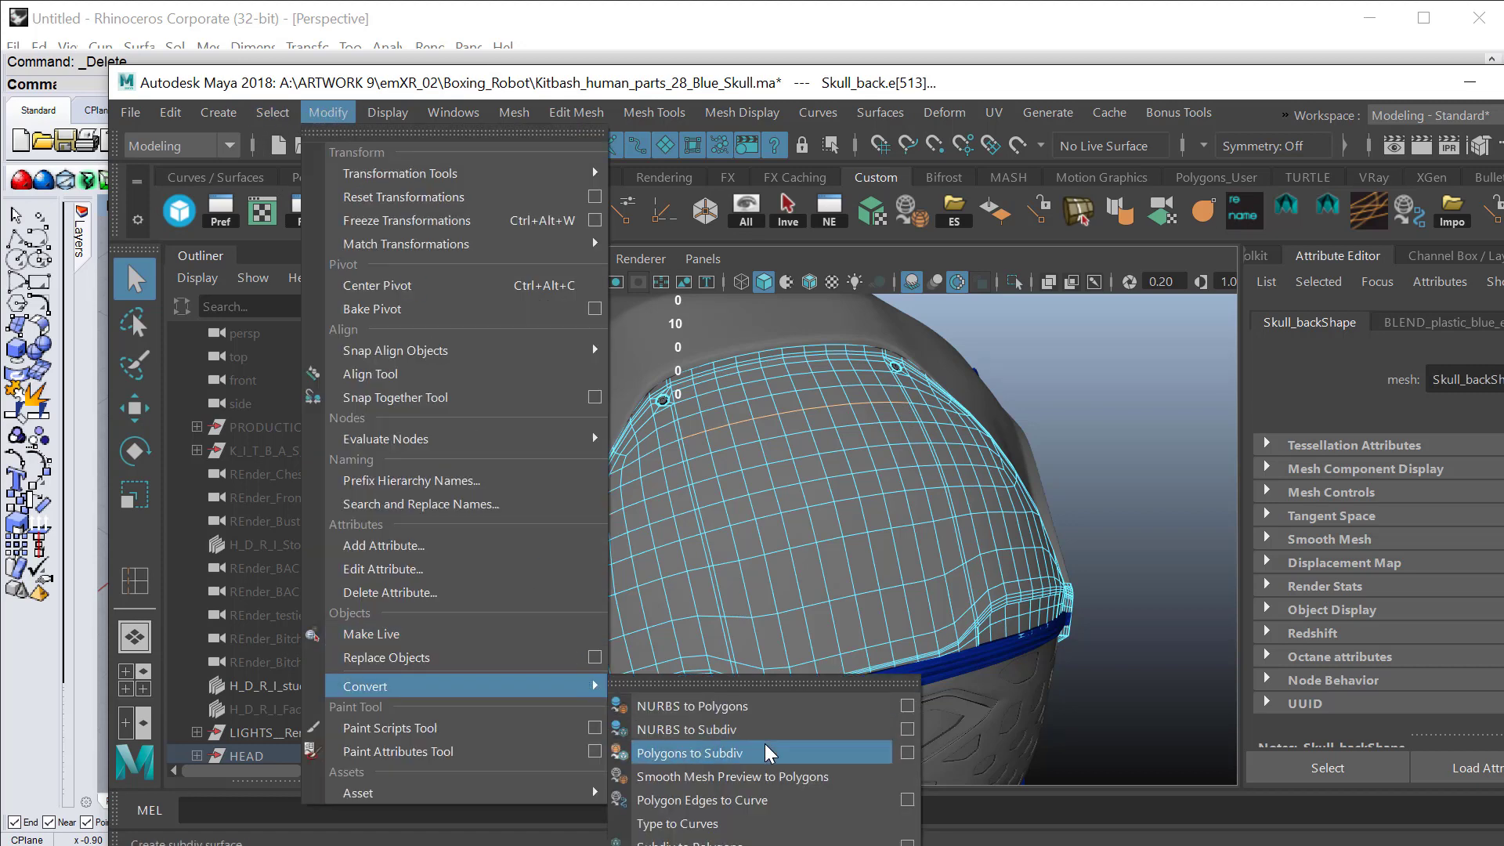
left_click(760, 800)
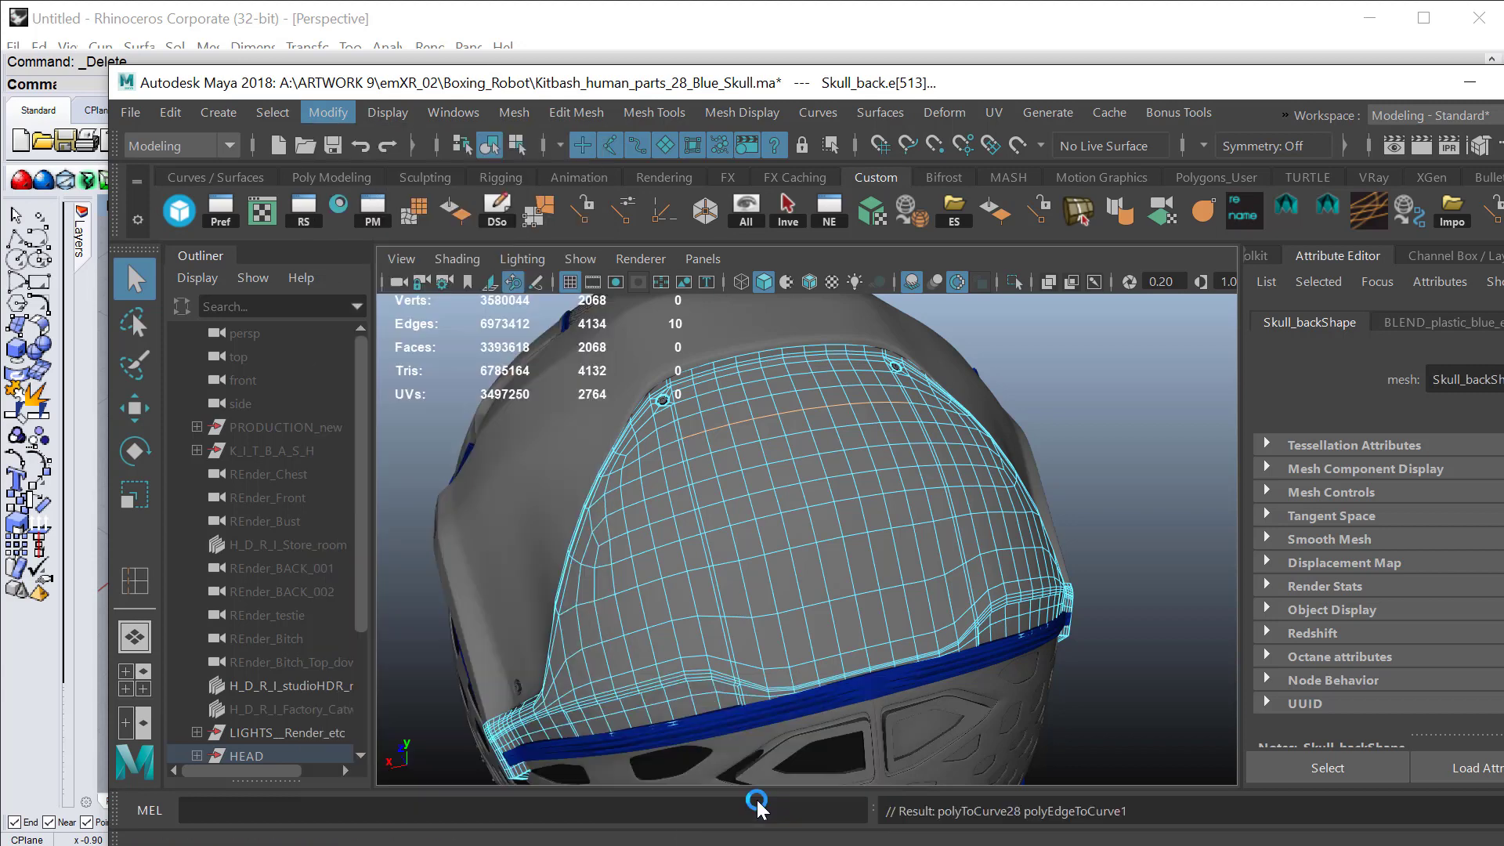
Step: Convert a second horizontal row of edges, across the middle of the Skull_back mesh, to a curve
left_click(740, 539)
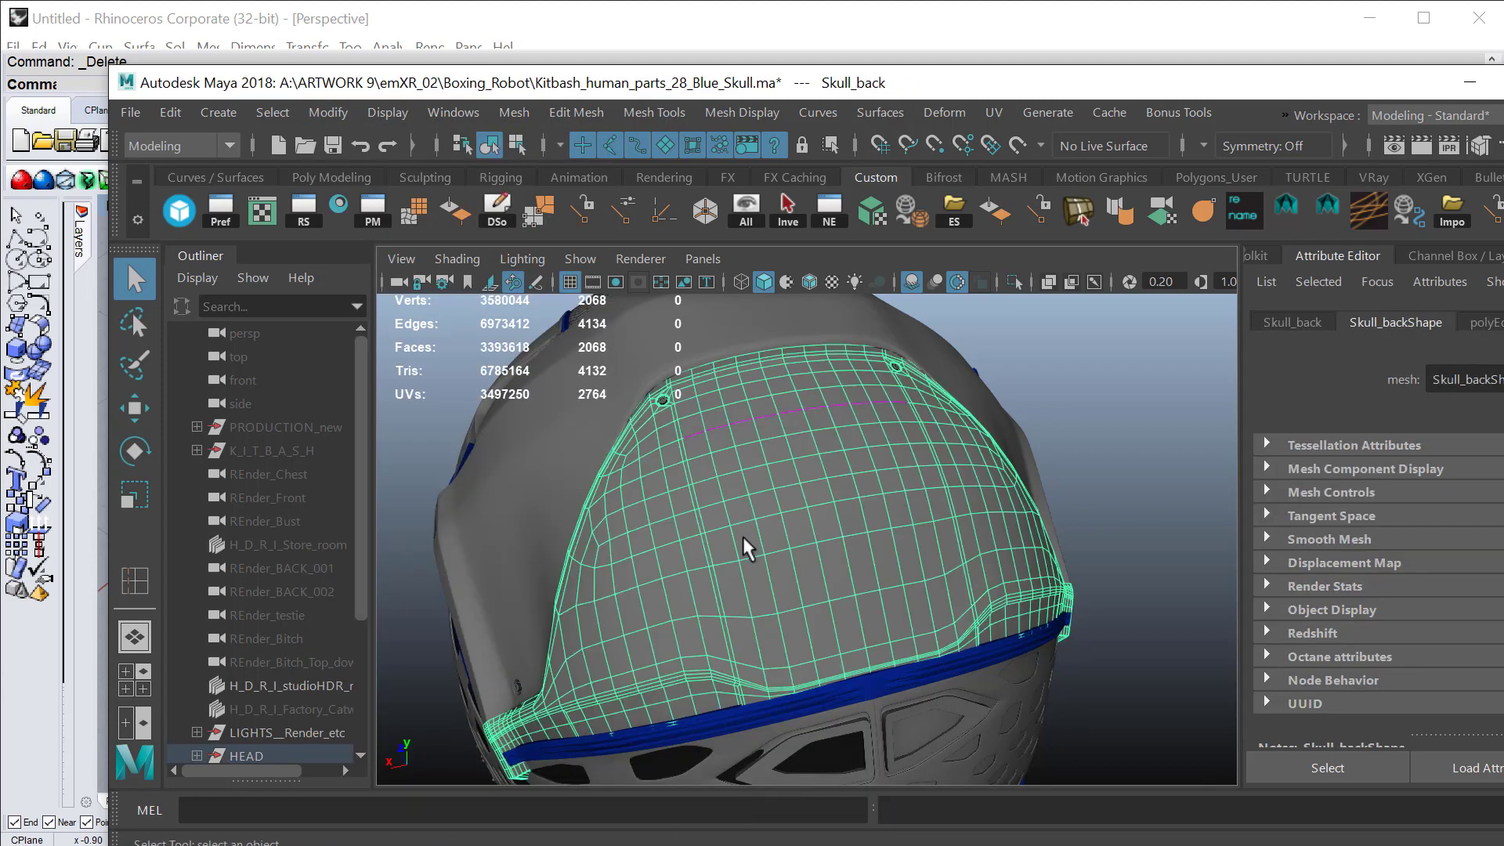
left_click(710, 506)
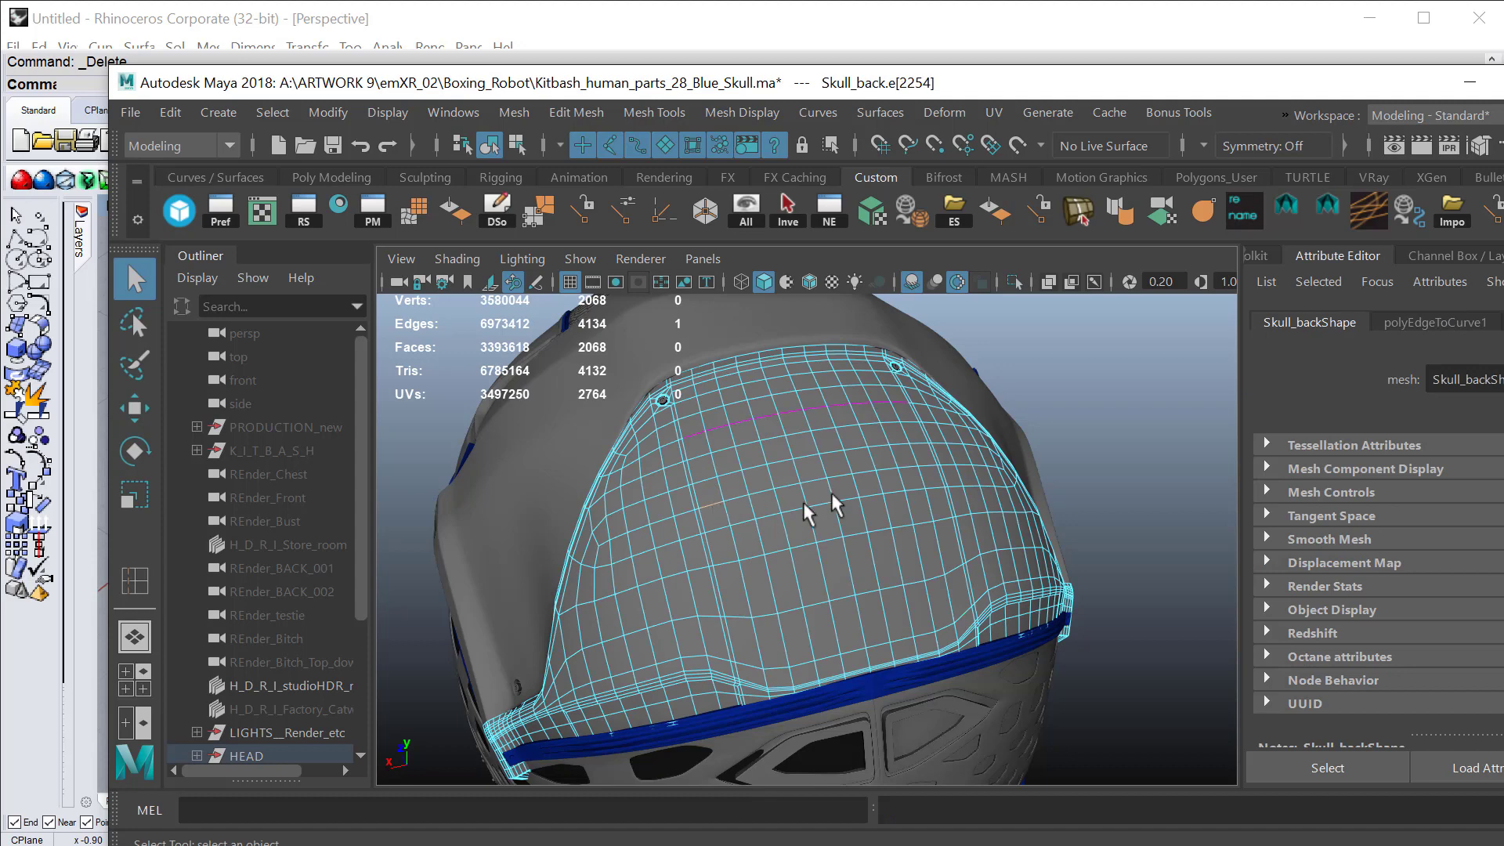
double_click(927, 465)
key("g")
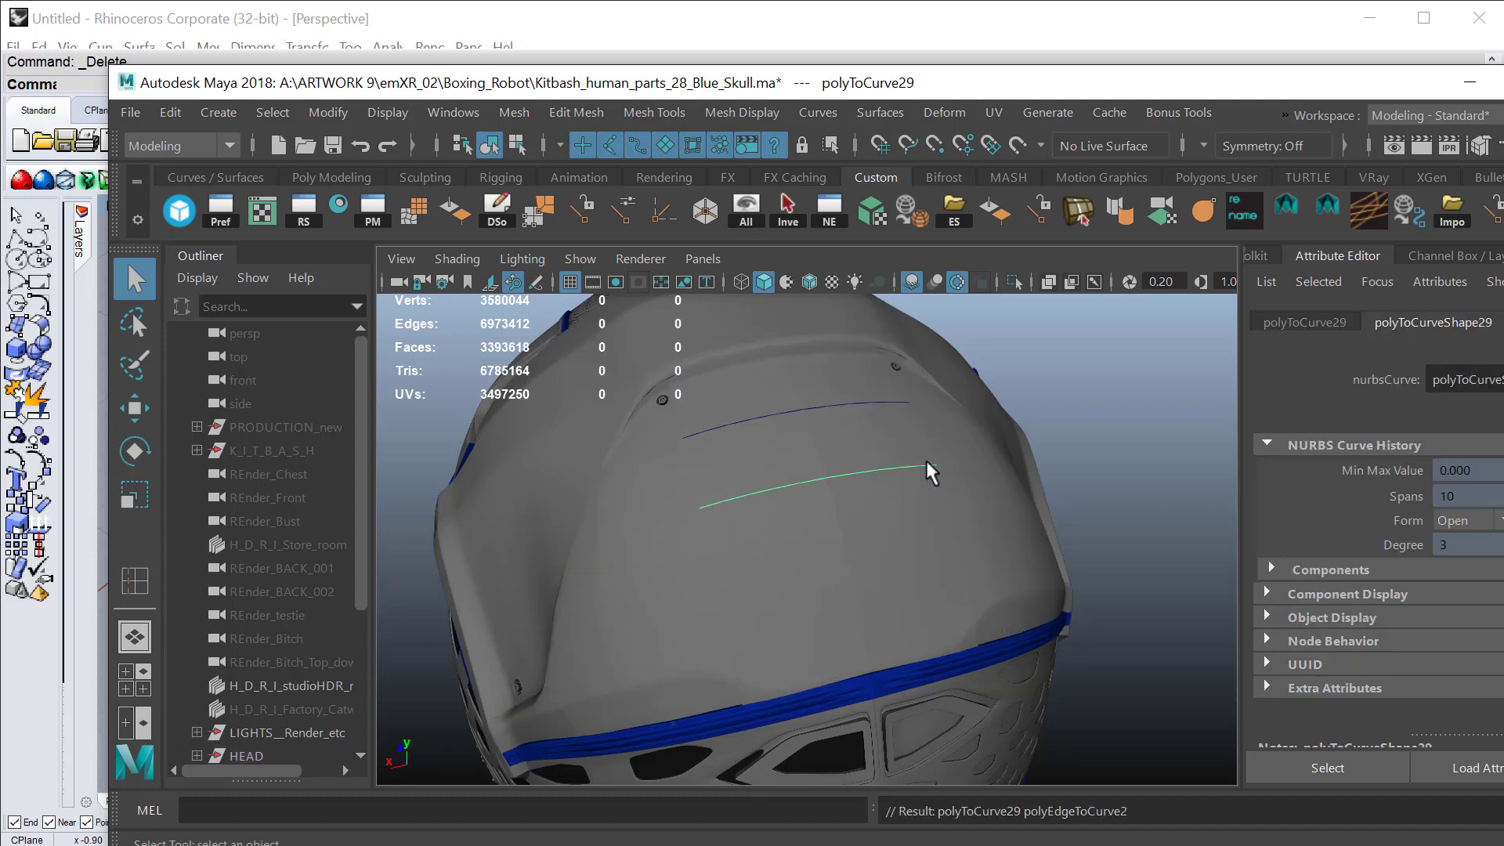
Step: Convert a third horizontal row of edges, near the lower rim of Skull_back, to a curve and delete the mesh's construction history
left_click(771, 532)
key("F10")
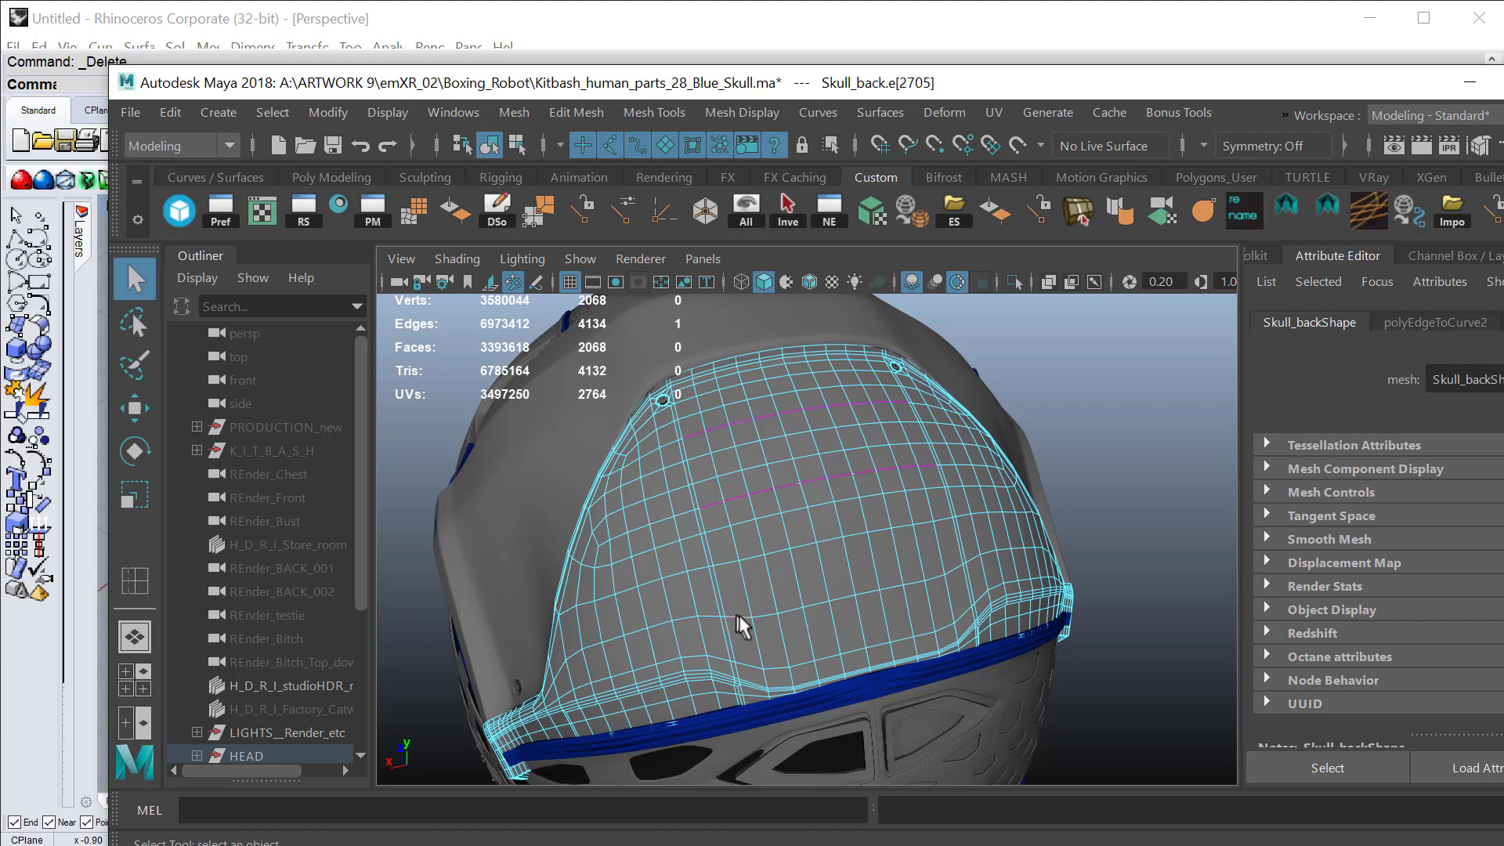
double_click(960, 577)
key("g")
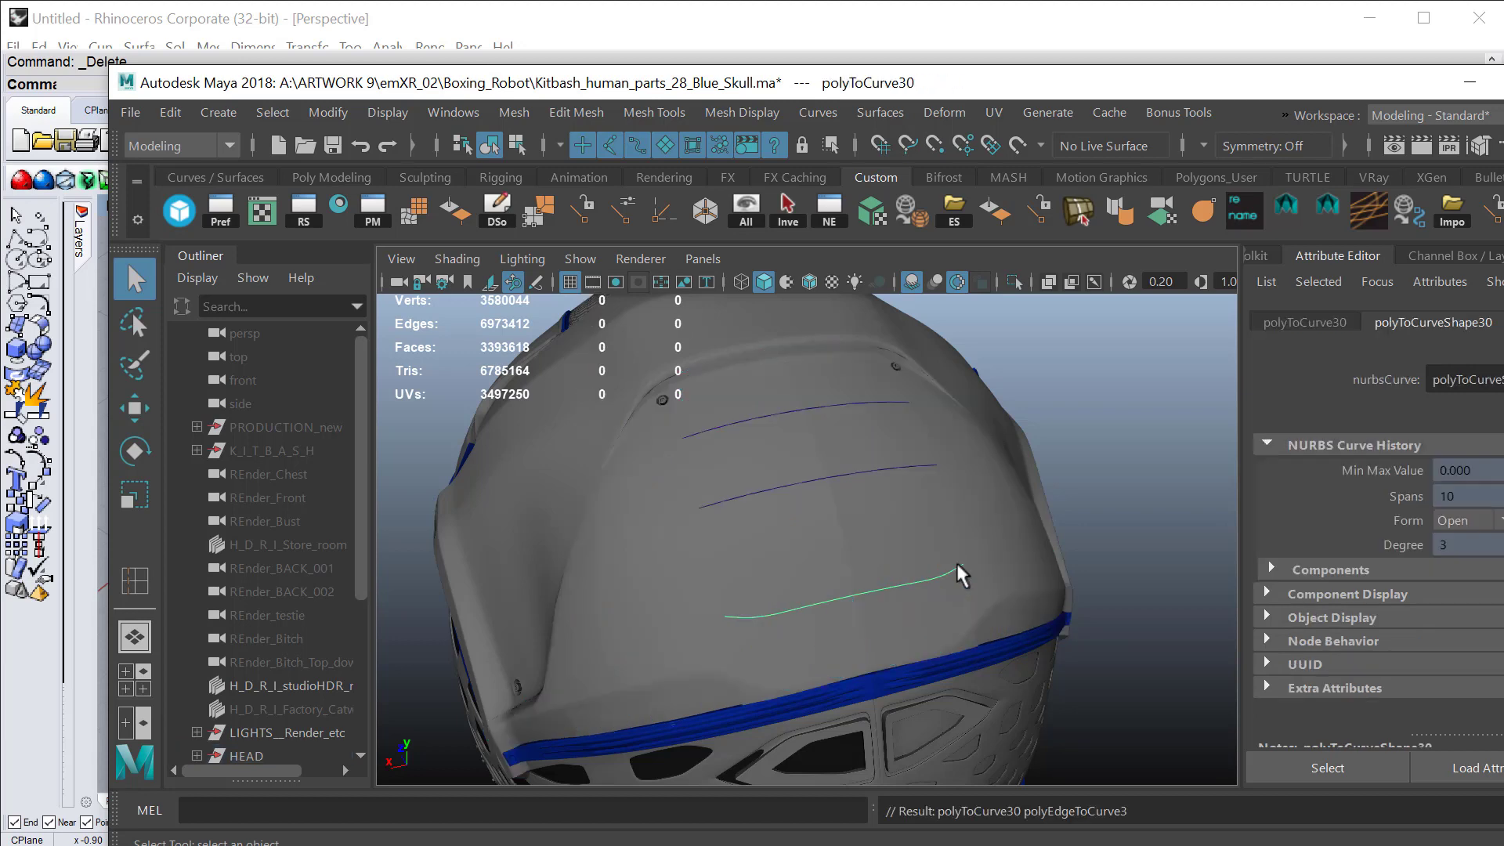
left_click(909, 548)
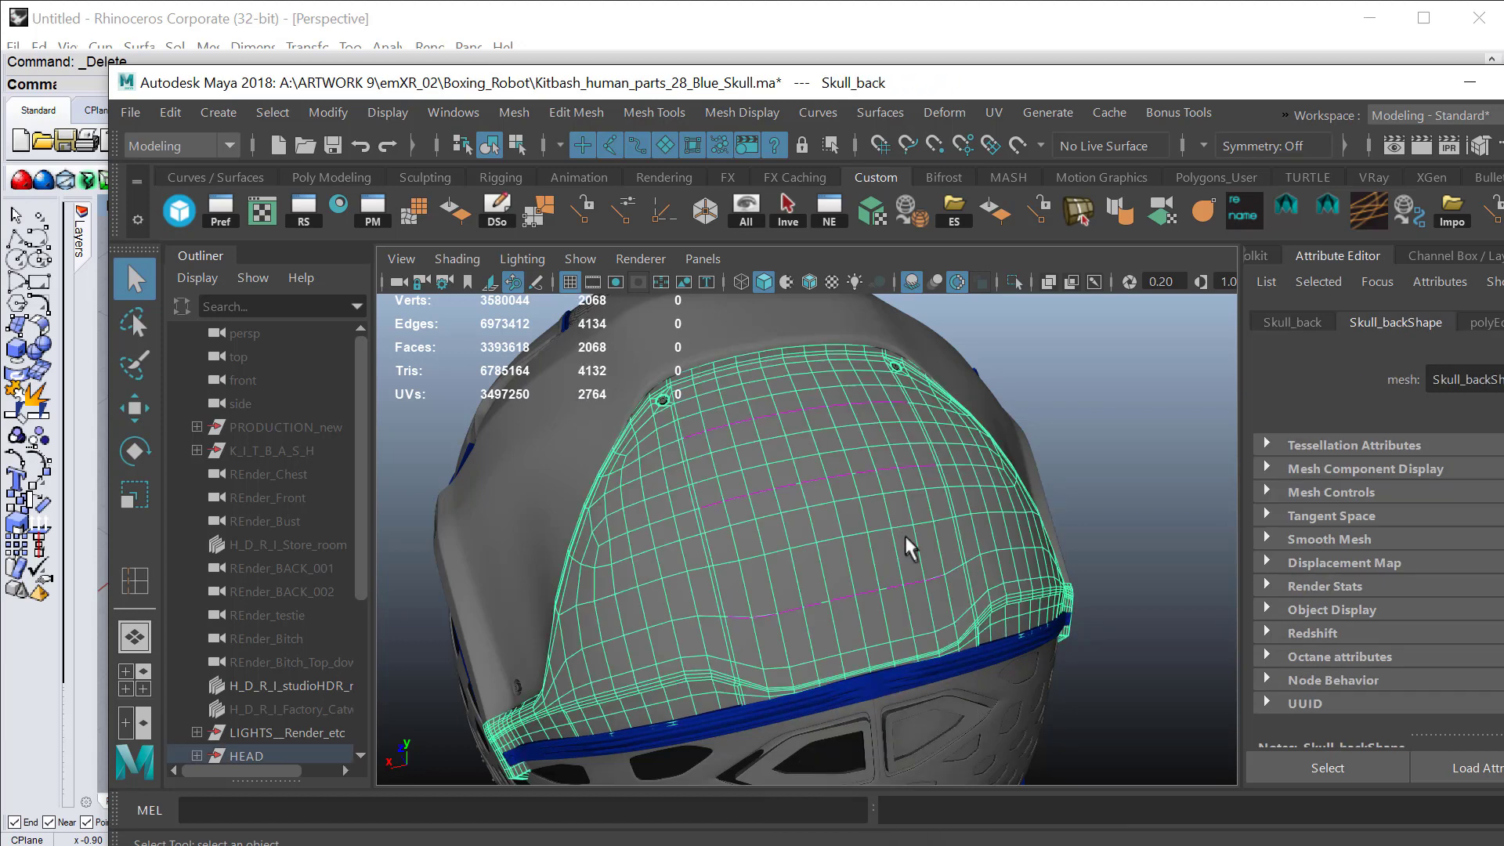
key("alt+shift+d")
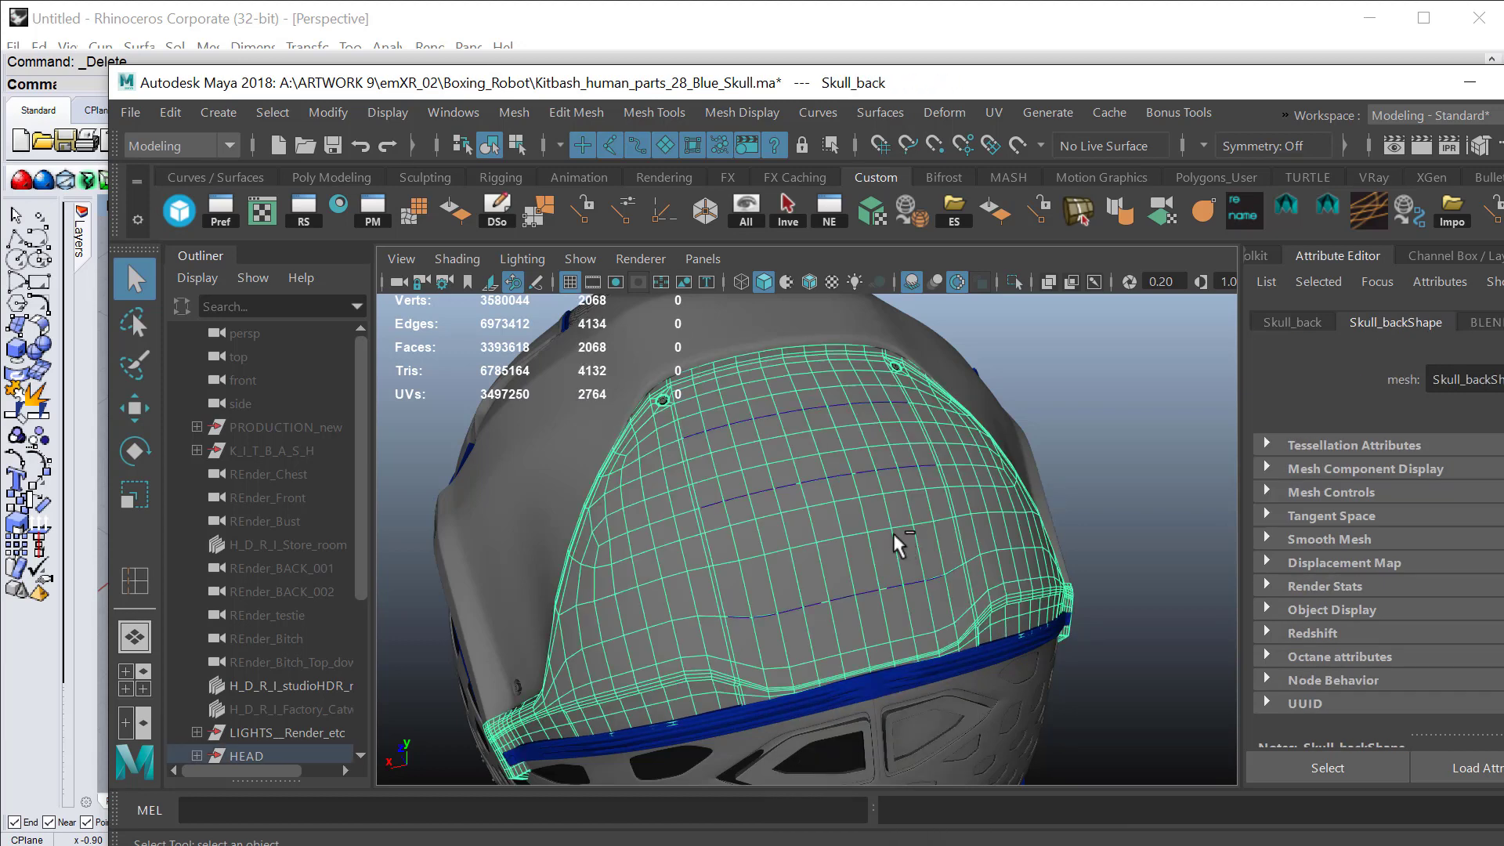
Step: Export the three extracted curves as the IGES file temp.iges in the Boxing_Robot folder, replacing the existing file
left_click(818, 412)
left_click(842, 481, "shift")
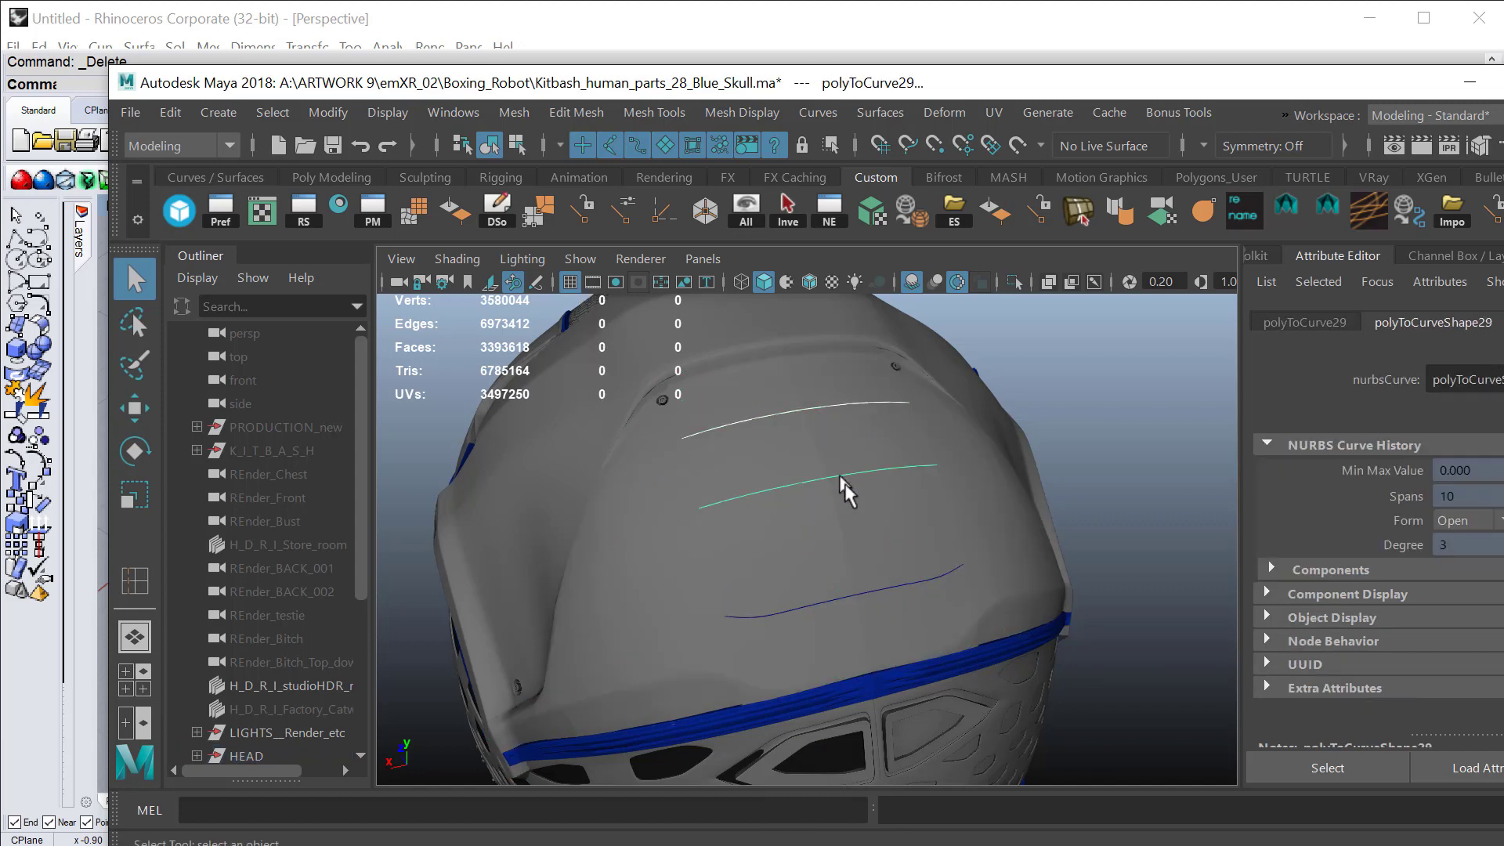
left_click(874, 593, "shift")
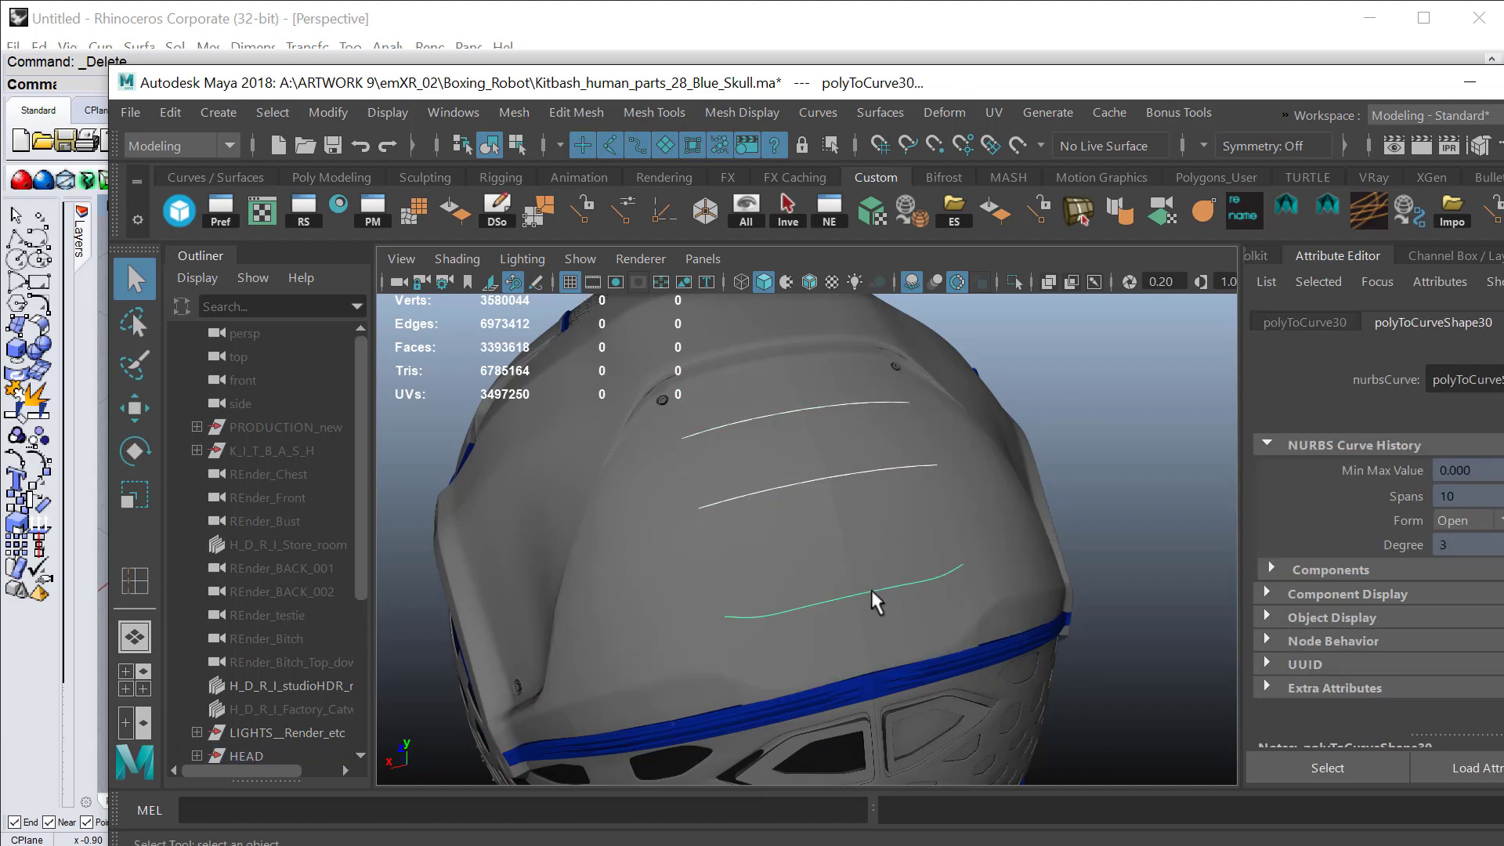
left_click(955, 221)
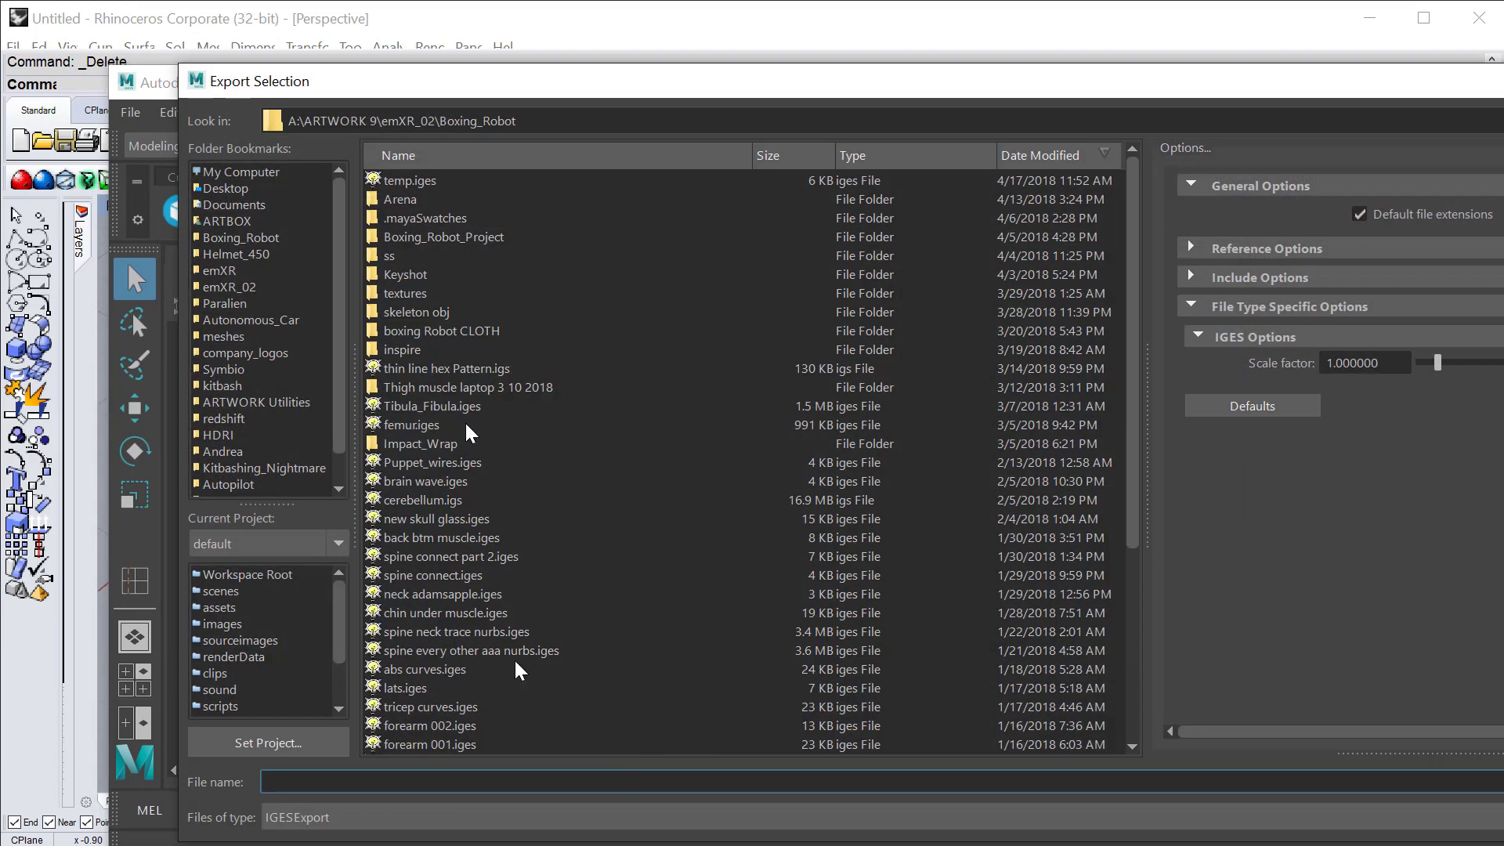
double_click(408, 181)
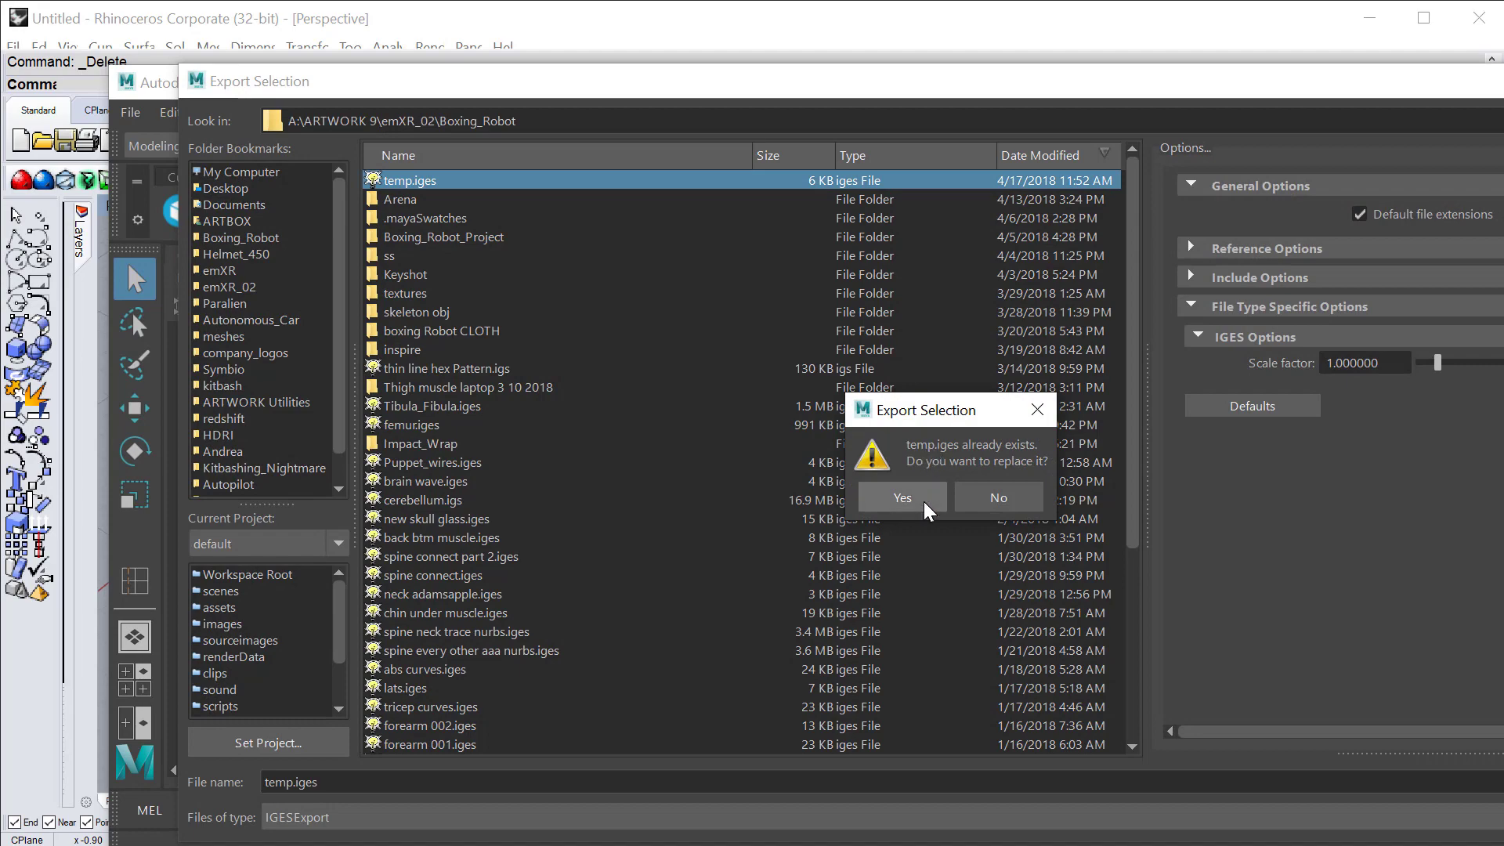
left_click(926, 505)
Step: Switch back to Rhino and import temp.iges from the Boxing_Robot folder
left_click_drag(1150, 93, 1156, 845)
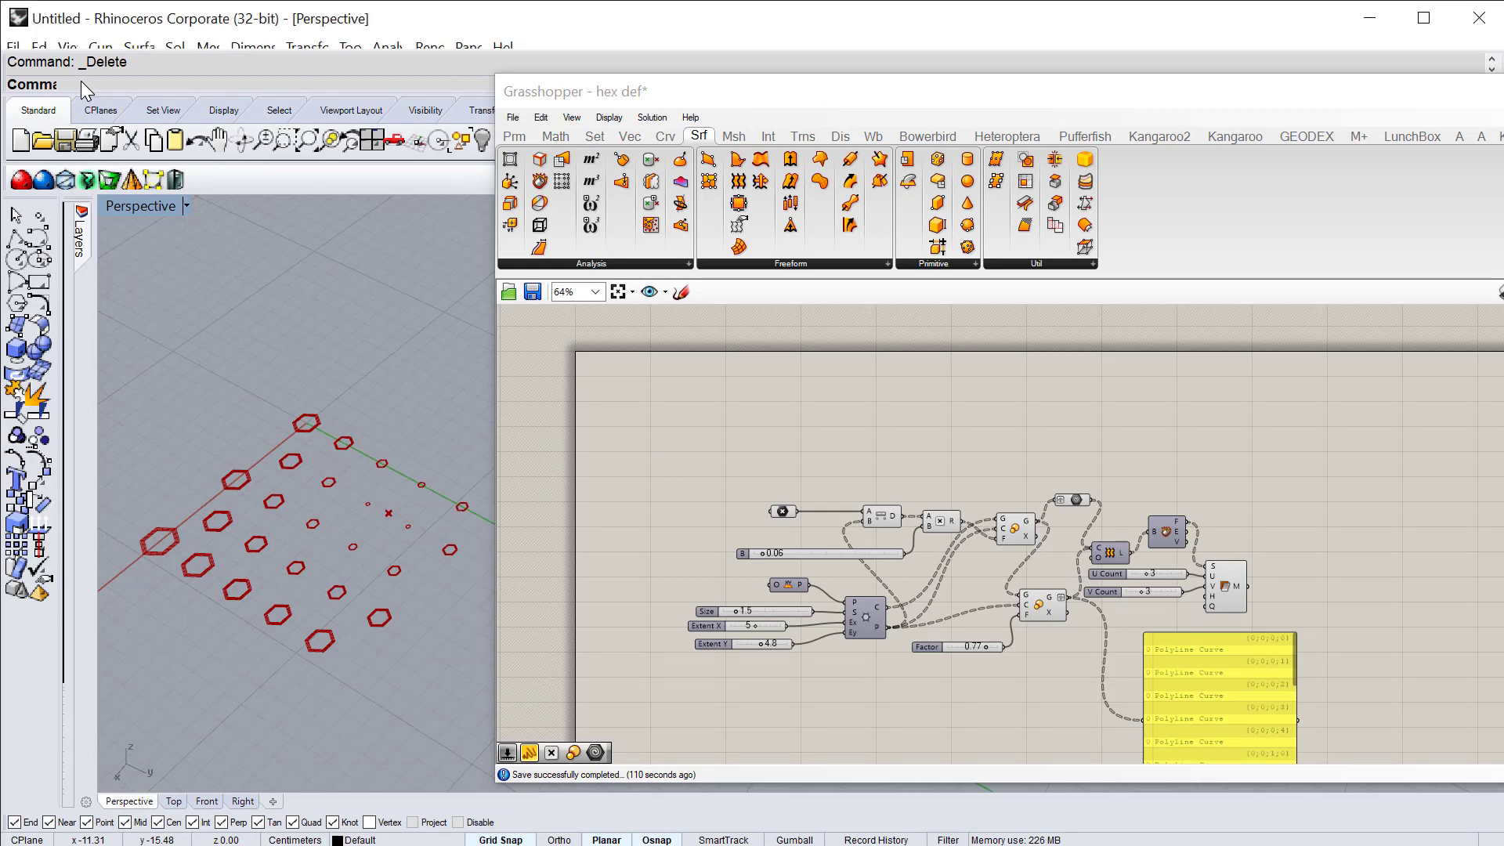
type("Import")
key("Return")
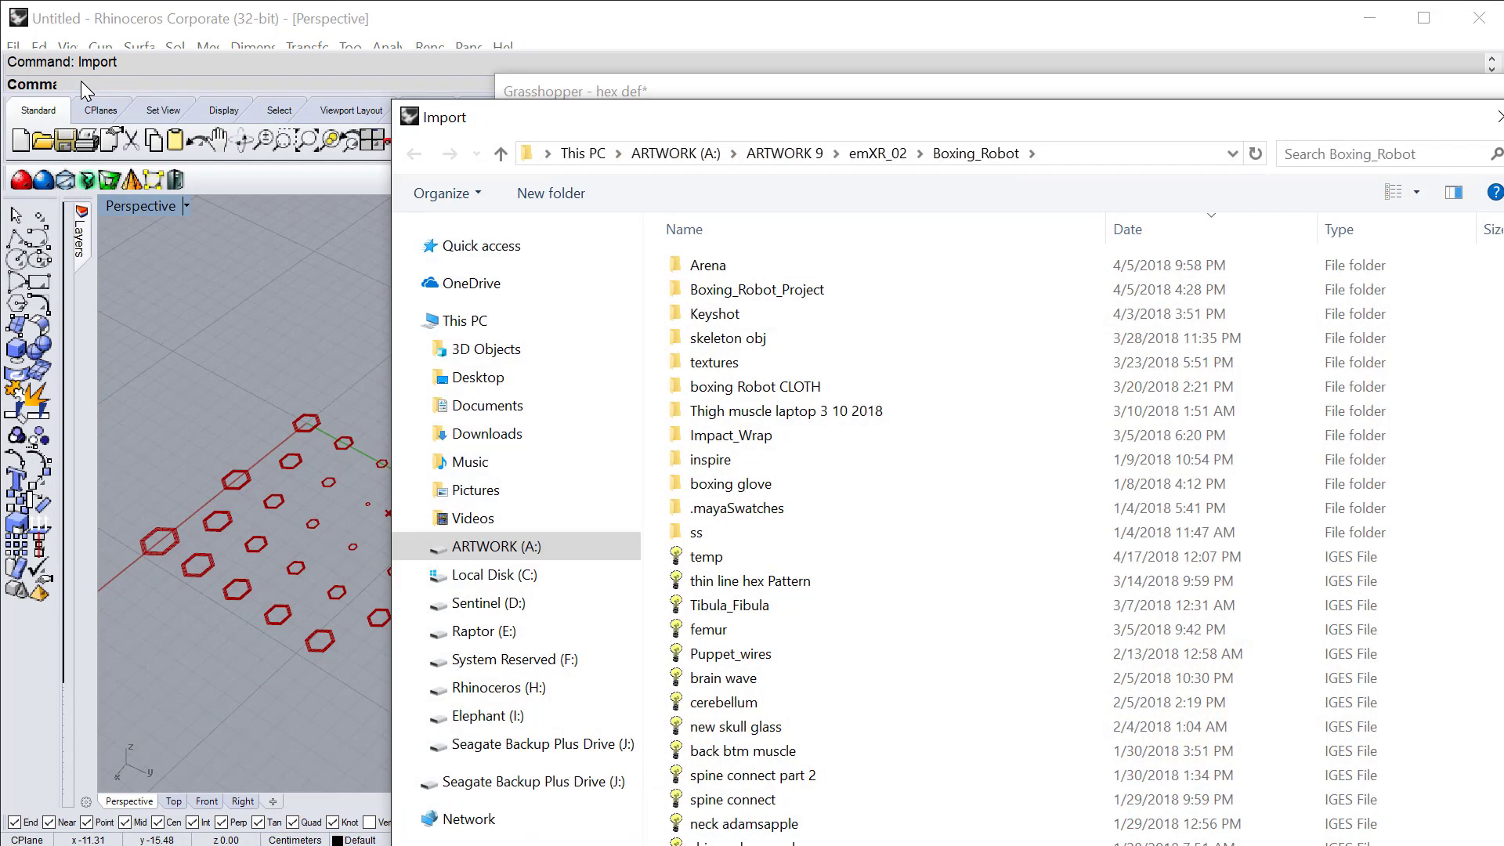
double_click(705, 557)
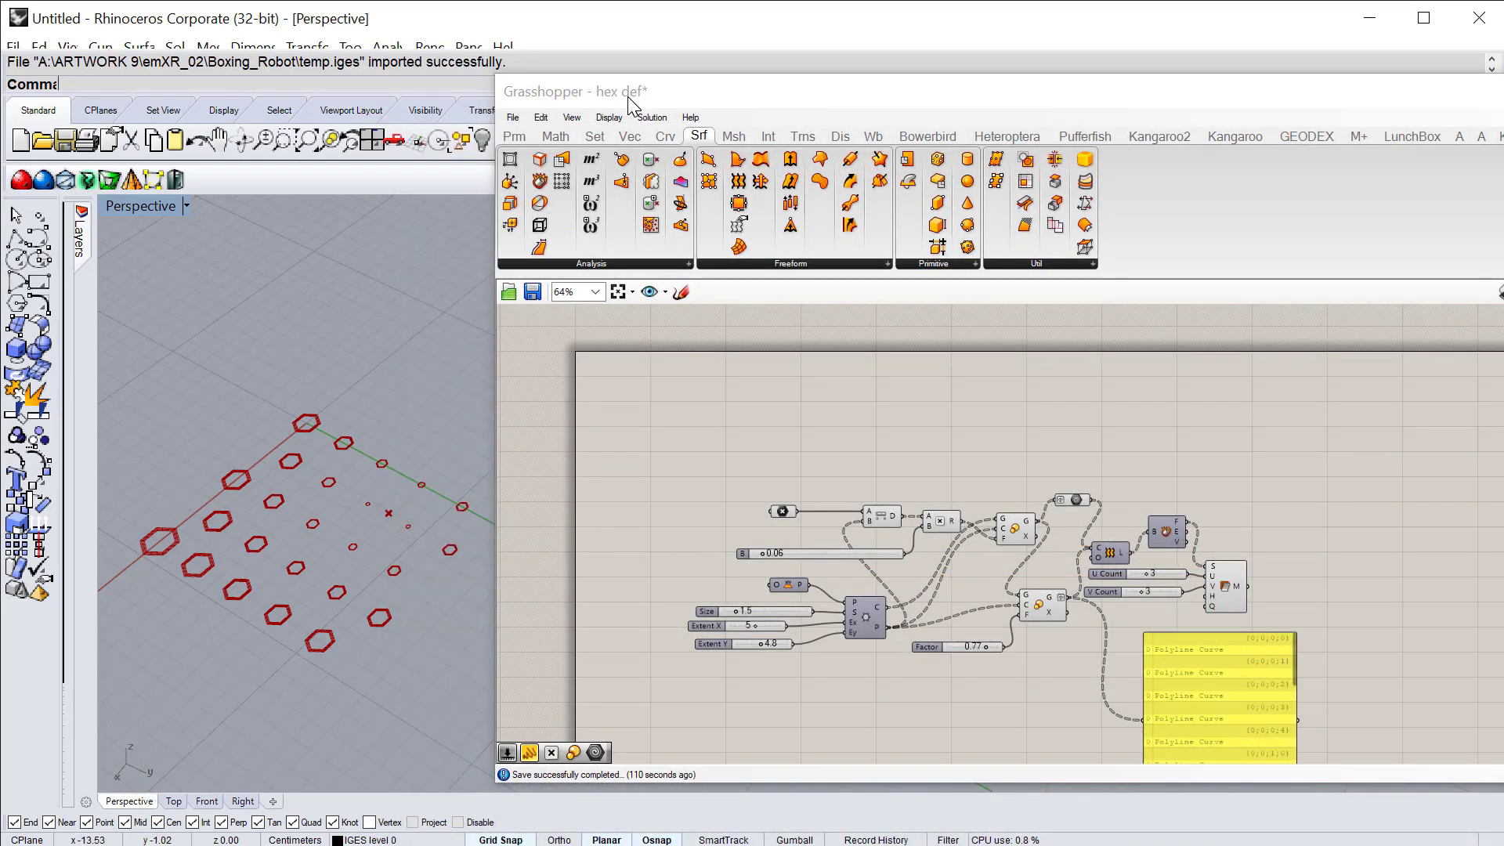
Step: Move the Grasshopper window aside and bring the three imported curves close to the hexagon grid near the origin
left_click_drag(629, 99, 1048, 152)
scroll(694, 459, "down", 6)
right_click_drag(694, 459, 754, 476)
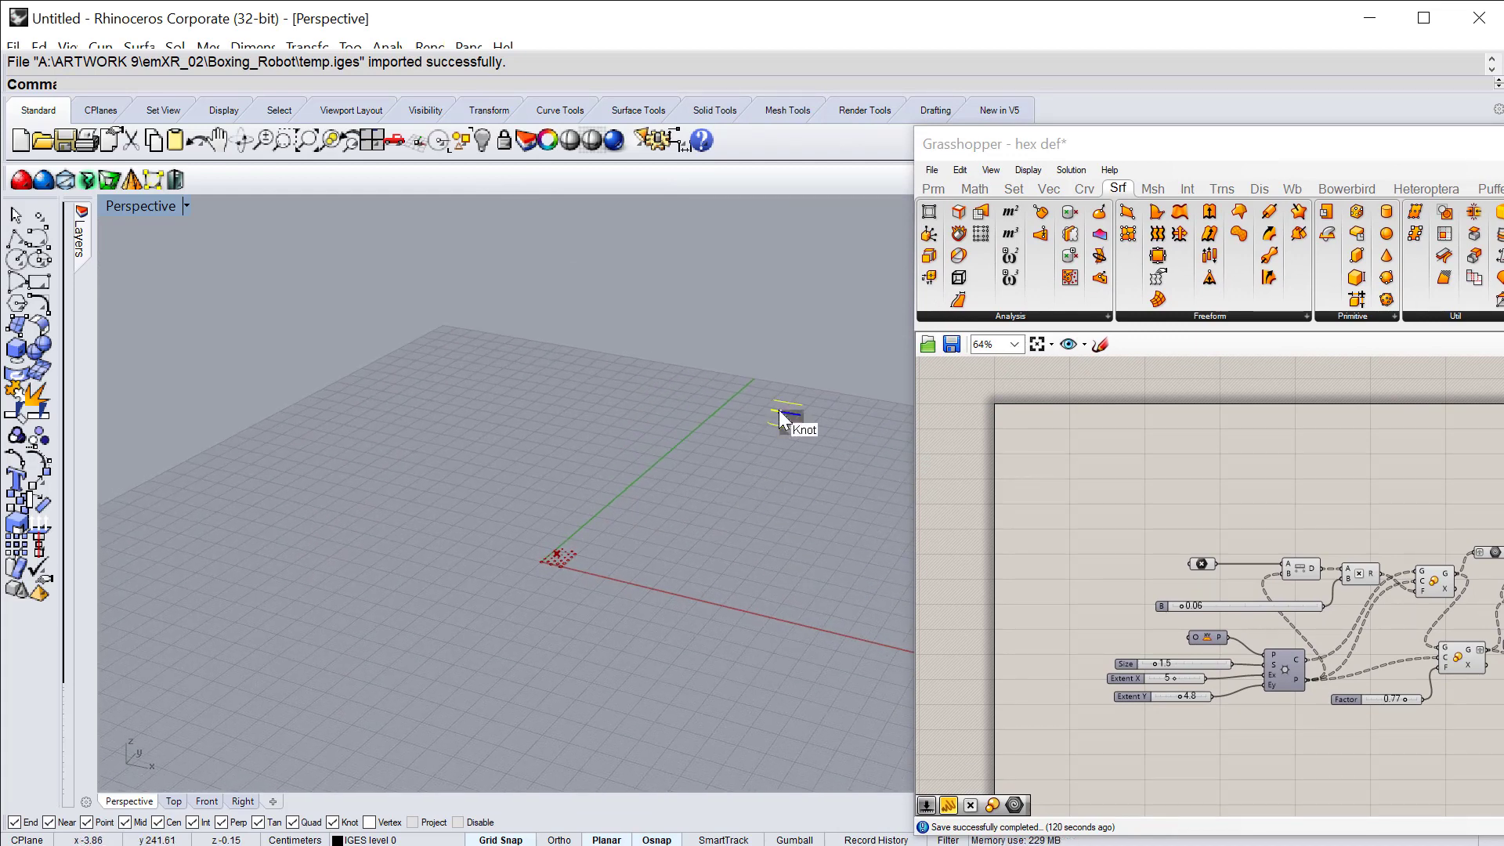
left_click_drag(780, 412, 604, 602)
Step: Loft the three imported curves into a surface with Normal style, rebuilding the cross-sections with 10 control points
scroll(604, 602, "up", 3)
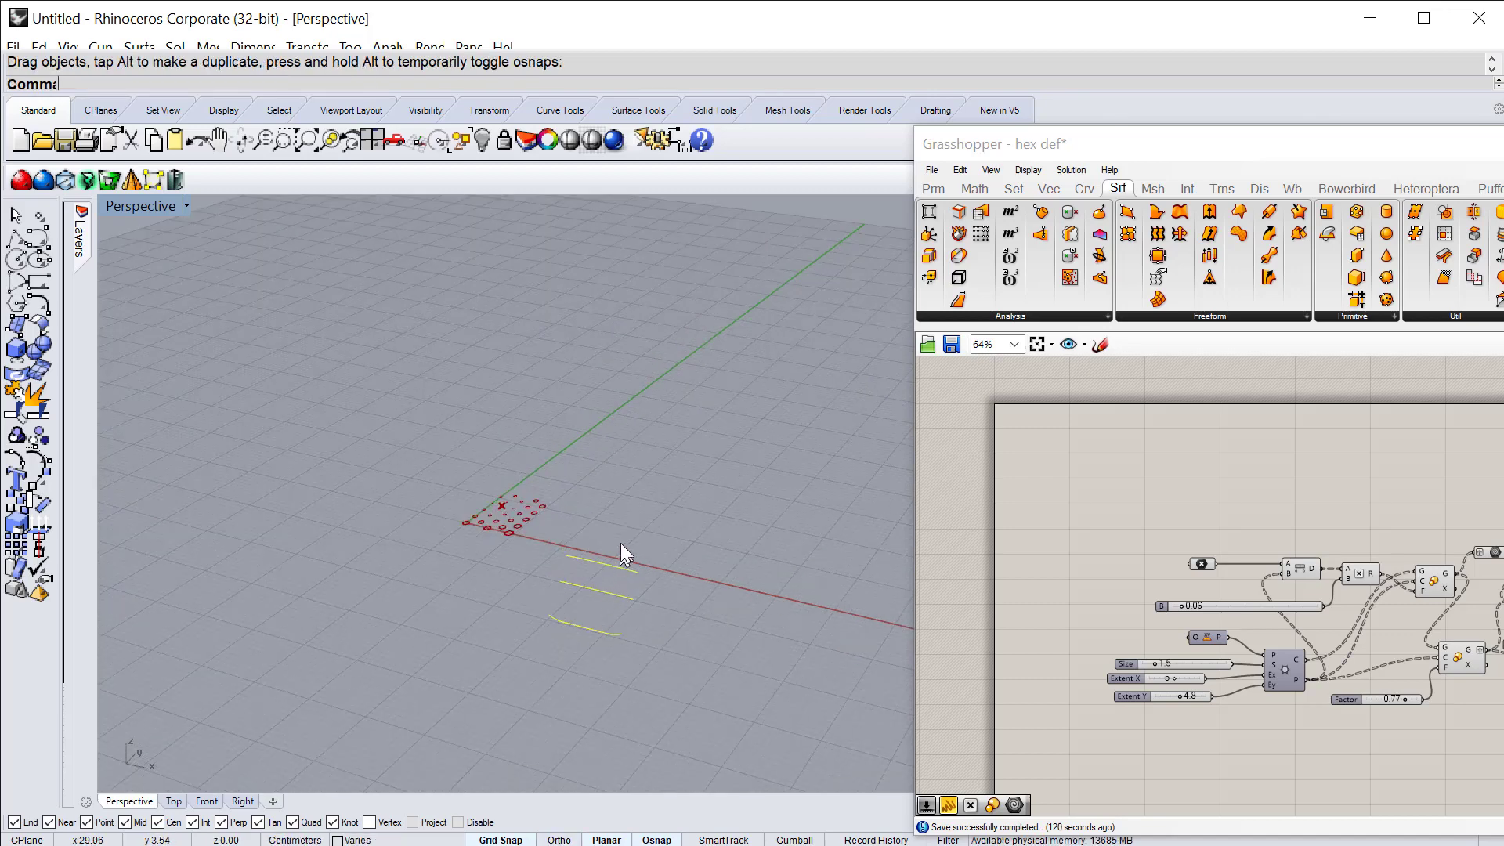
mouse_move(620, 543)
right_mouse_down()
mouse_move(608, 510)
mouse_move(638, 528)
mouse_move(584, 501)
mouse_move(599, 537)
right_mouse_up()
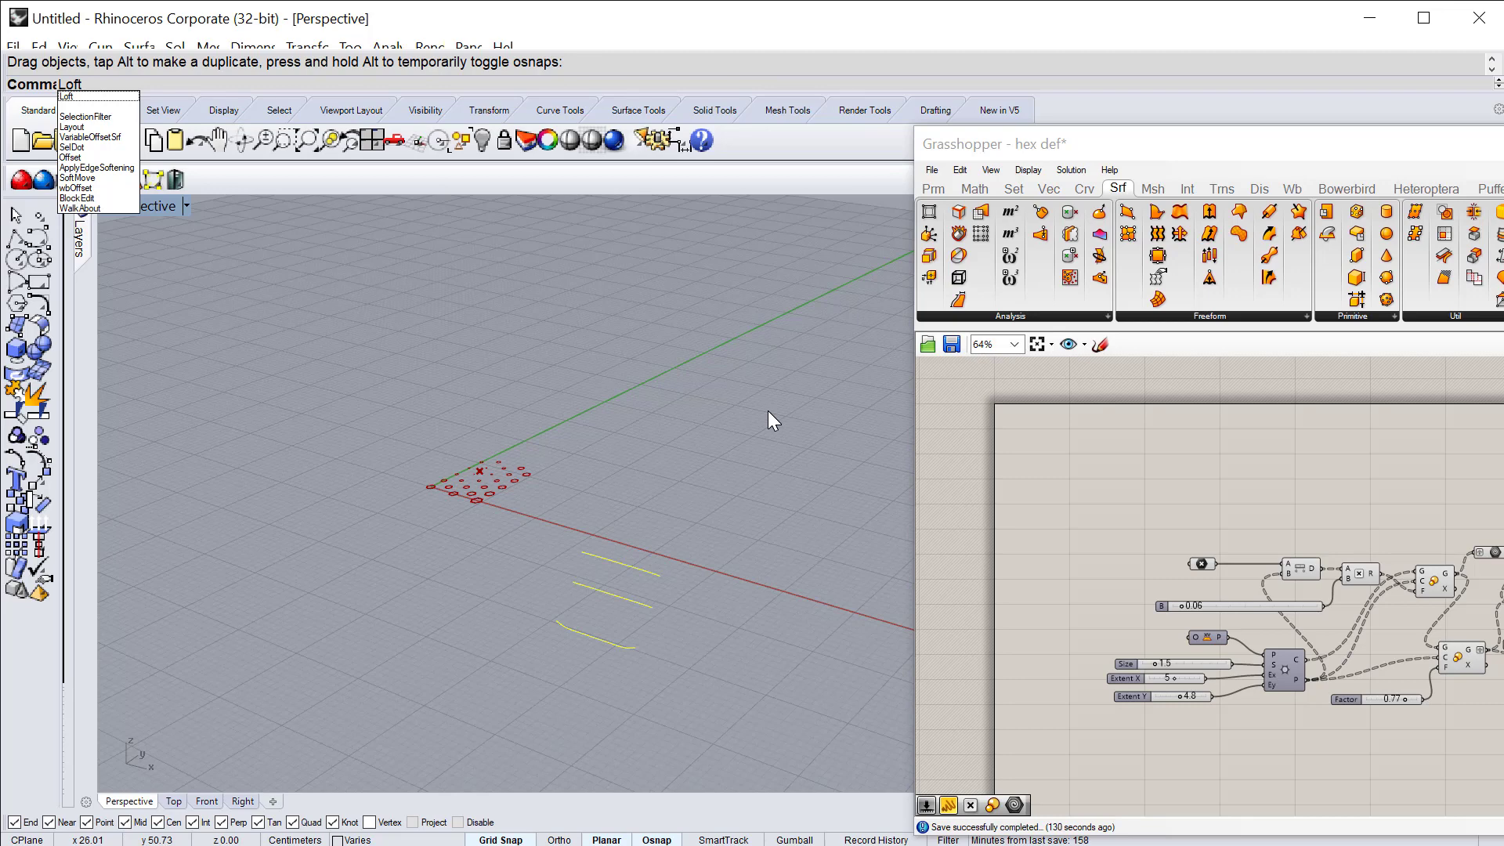
key("Return")
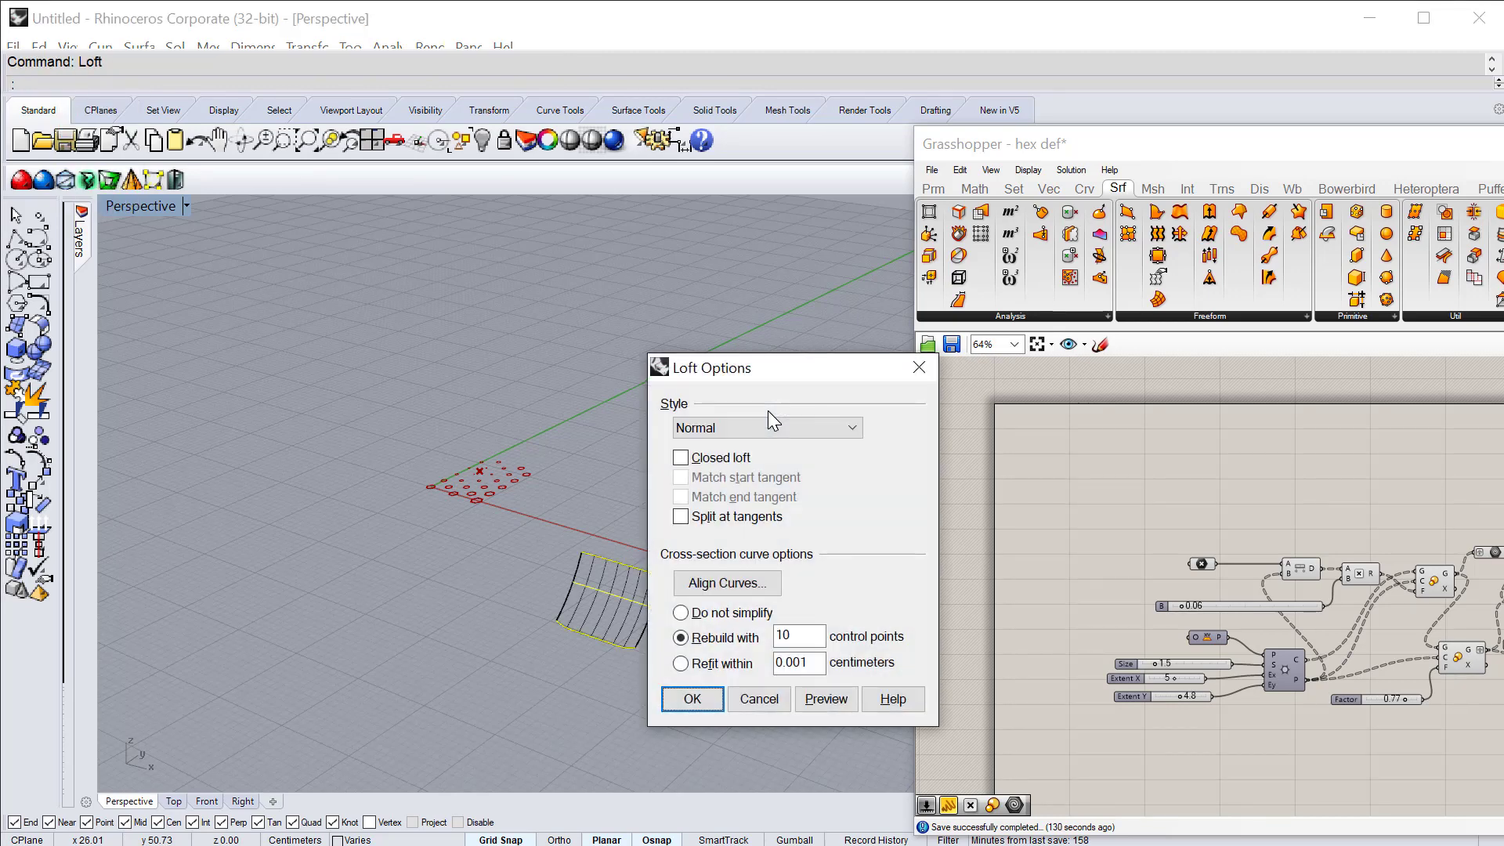
left_click(689, 698)
right_click_drag(735, 576, 611, 564)
Step: Move the Grasshopper window over the empty part of the viewport and select only the lofted surface
left_click_drag(1225, 147, 888, 112)
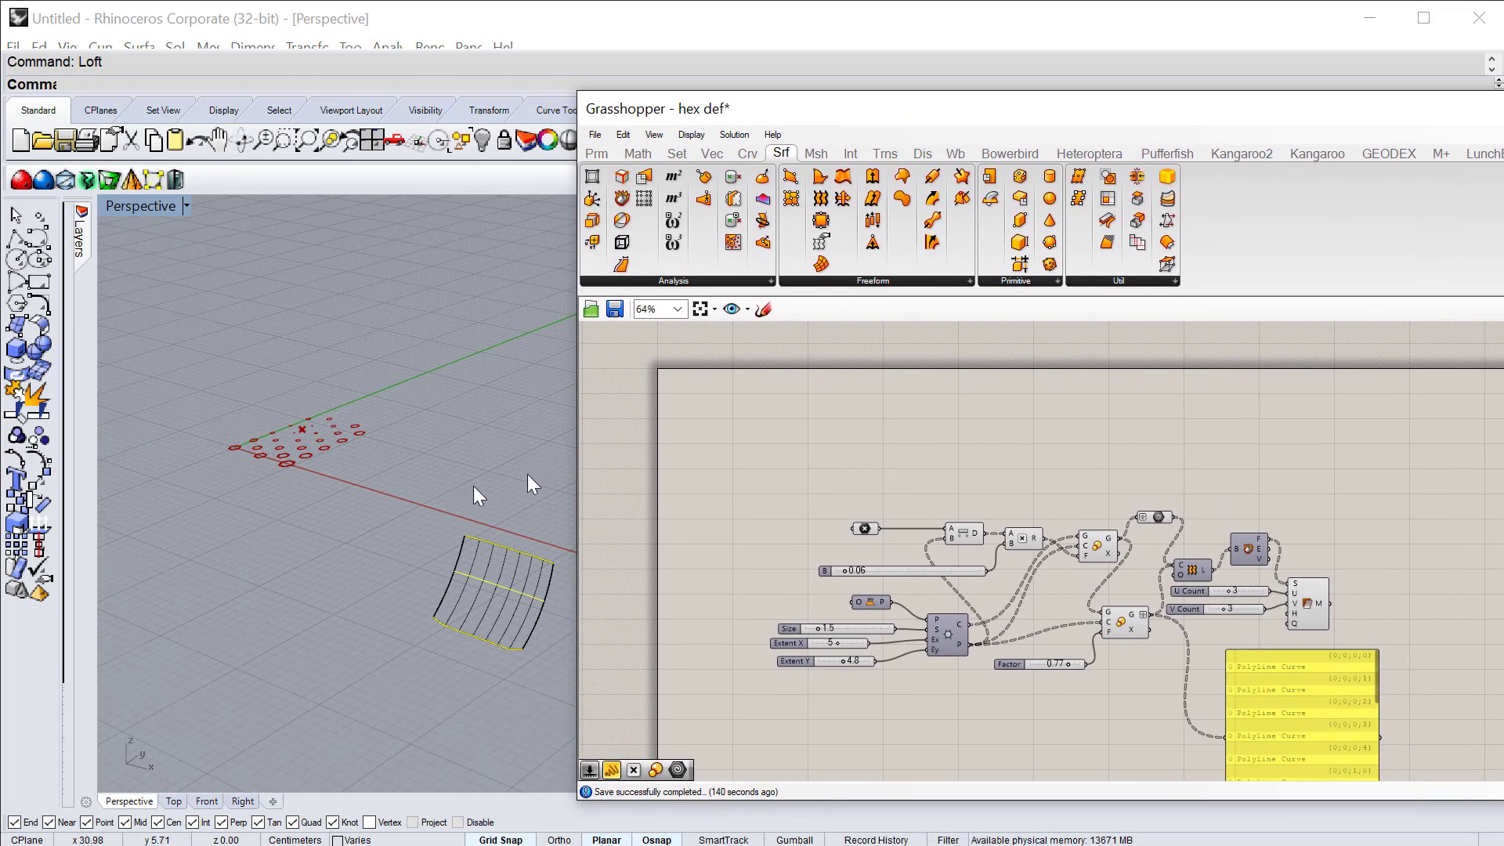
right_click_drag(467, 476, 441, 545)
scroll(473, 514, "up", 3)
scroll(438, 550, "up", 4)
key("Escape")
left_click(426, 585)
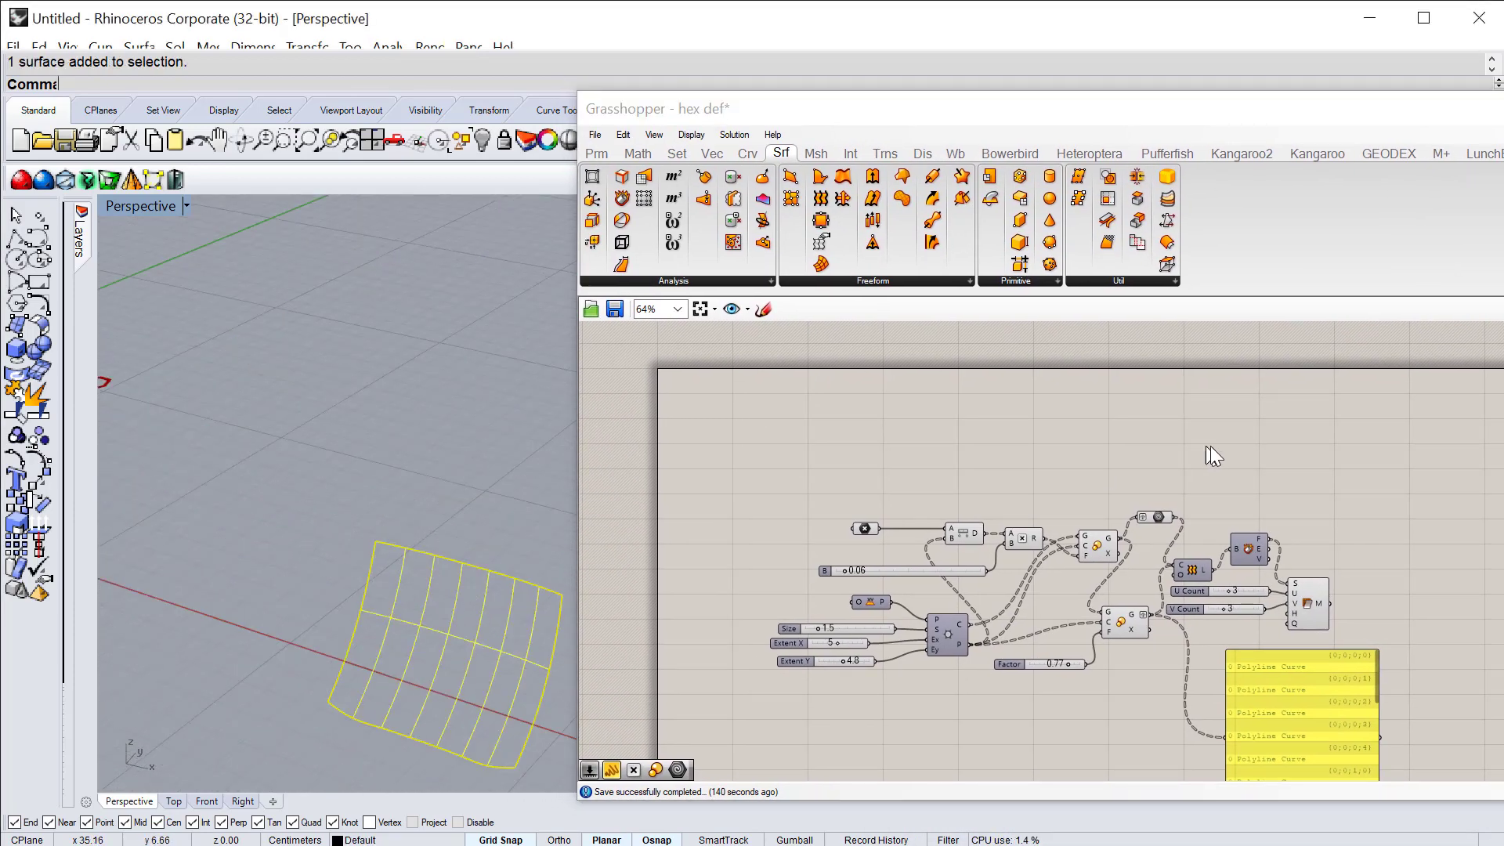
Step: Add a Surface parameter above the existing components and reference the selected lofted surface in it
scroll(1225, 484, "up", 4)
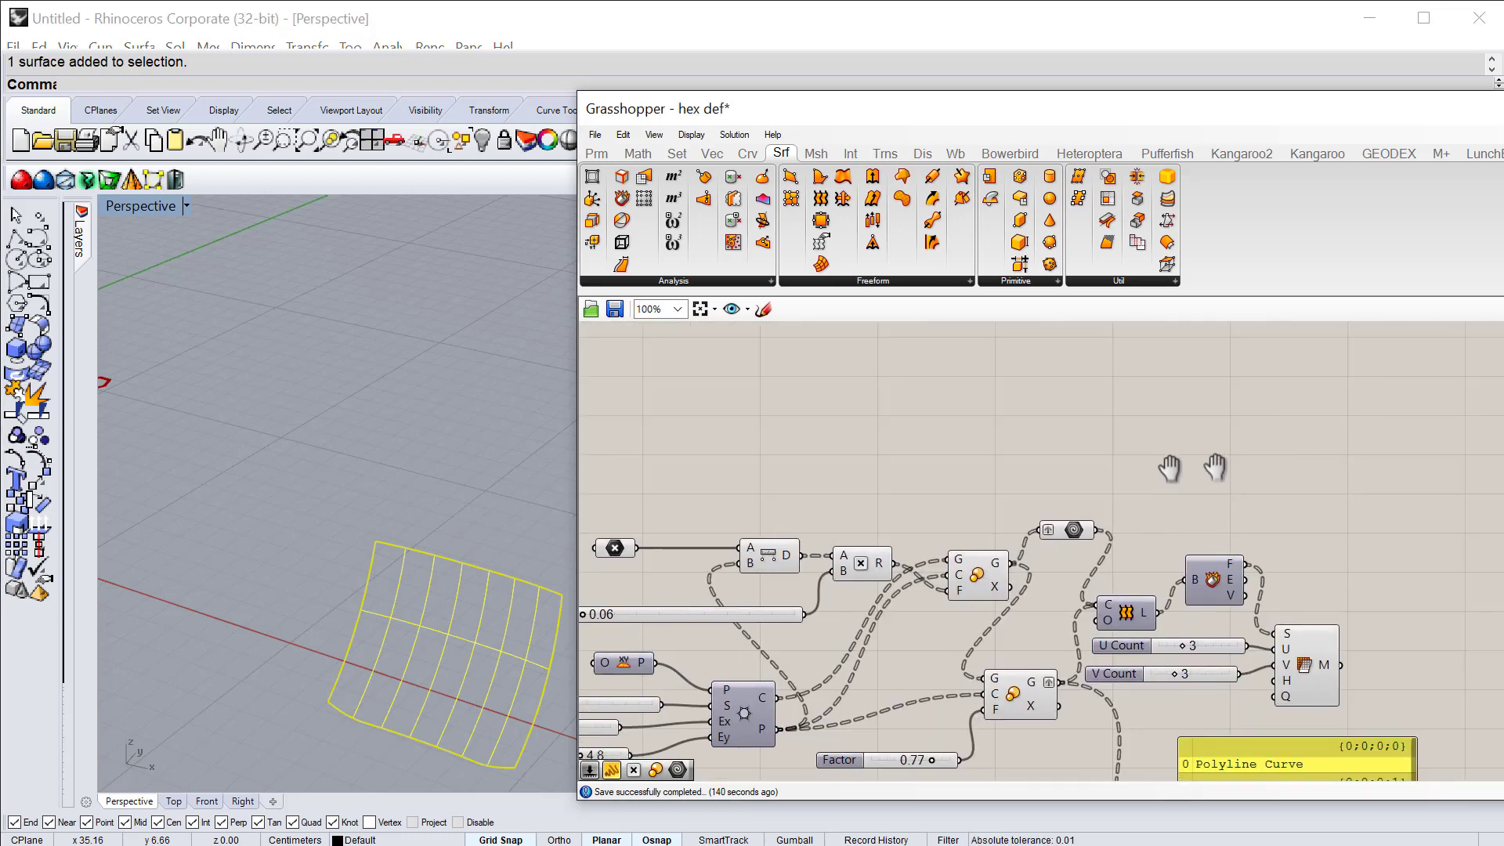
double_click(1101, 468)
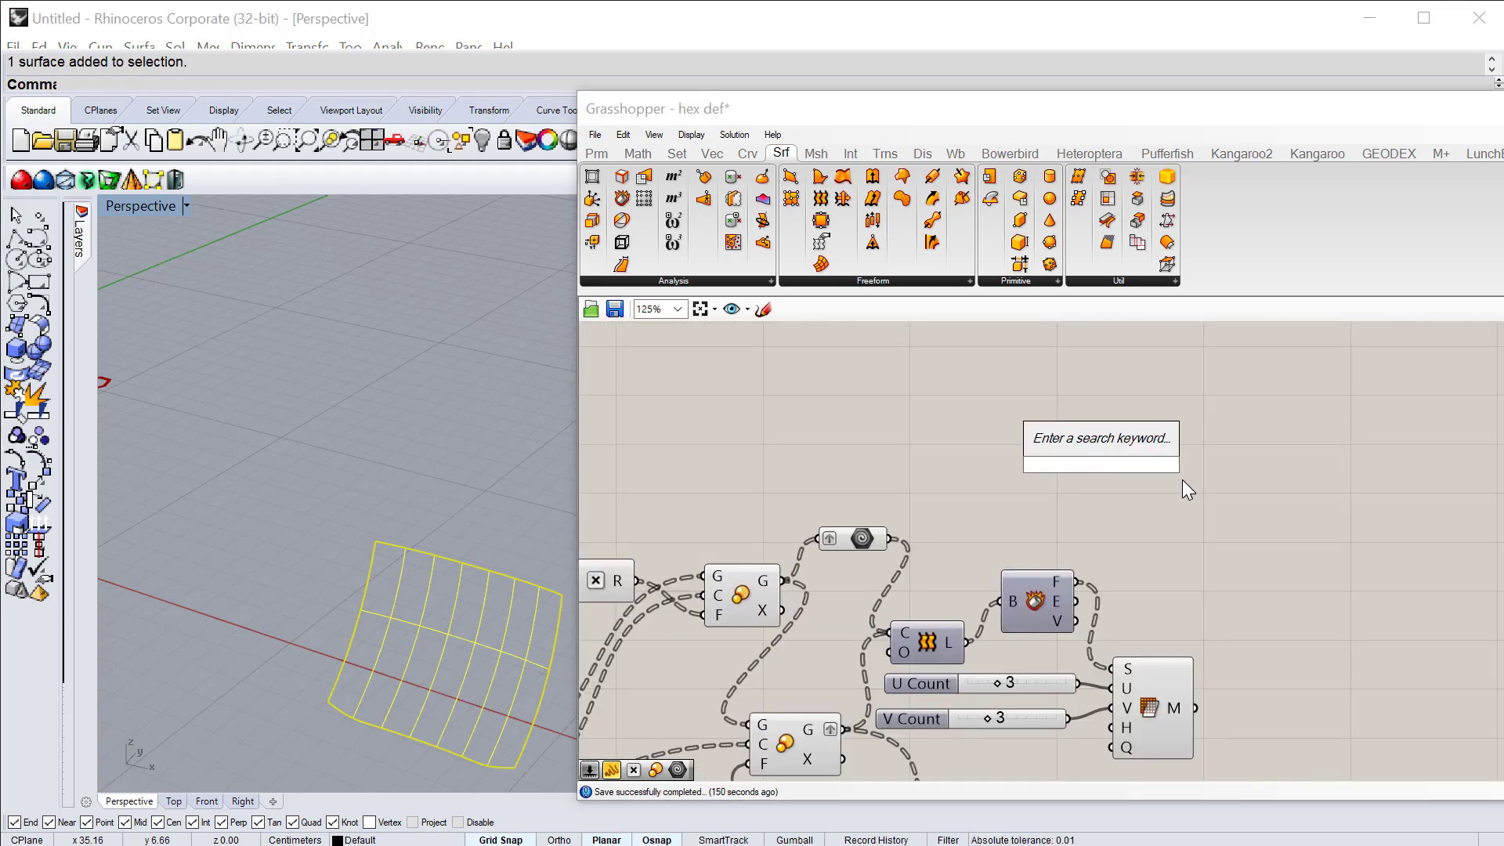
type("srf")
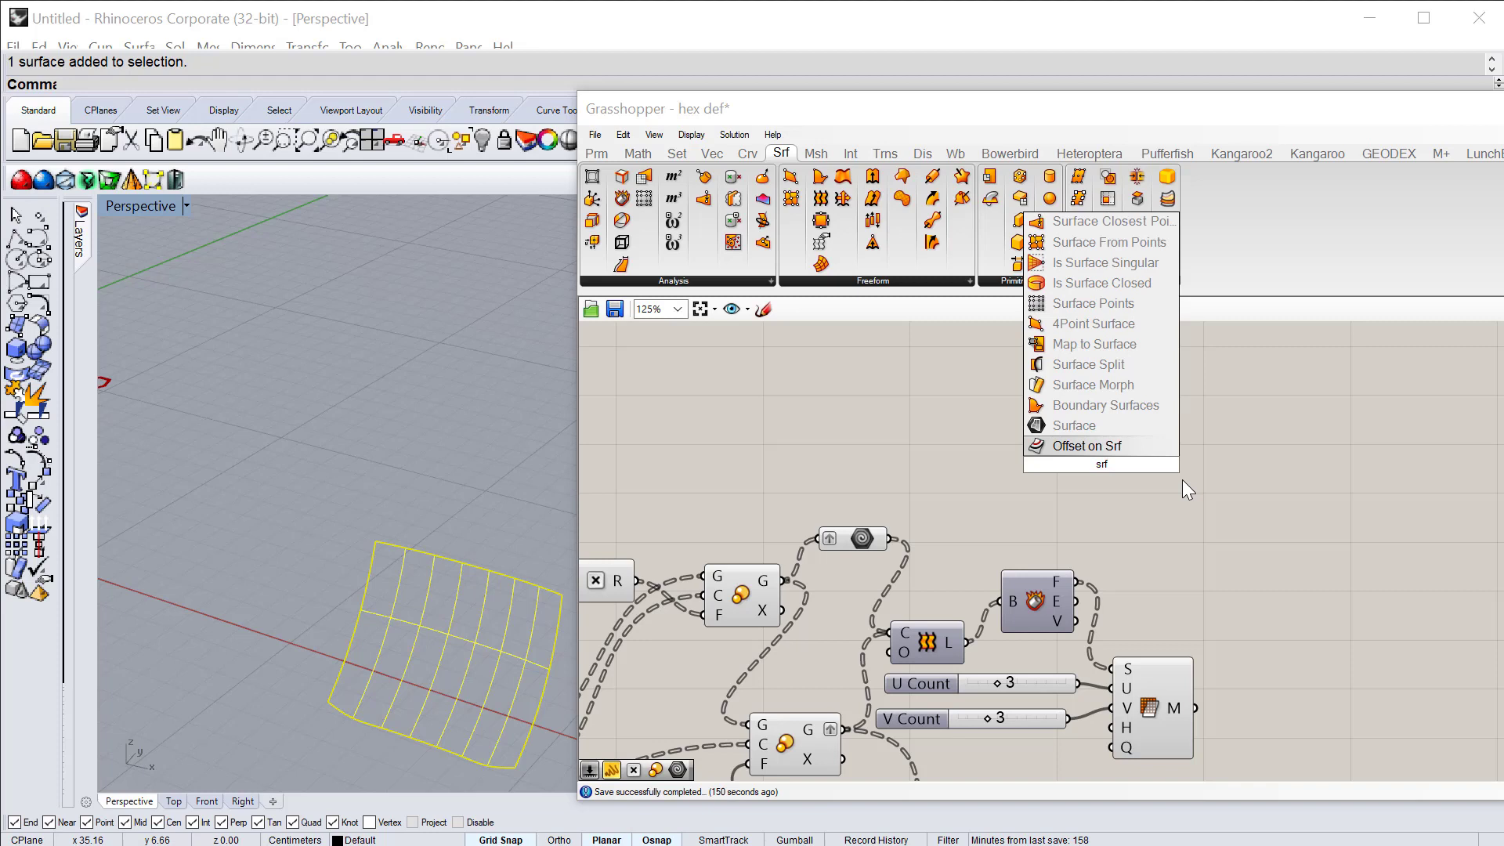
left_click(1112, 427)
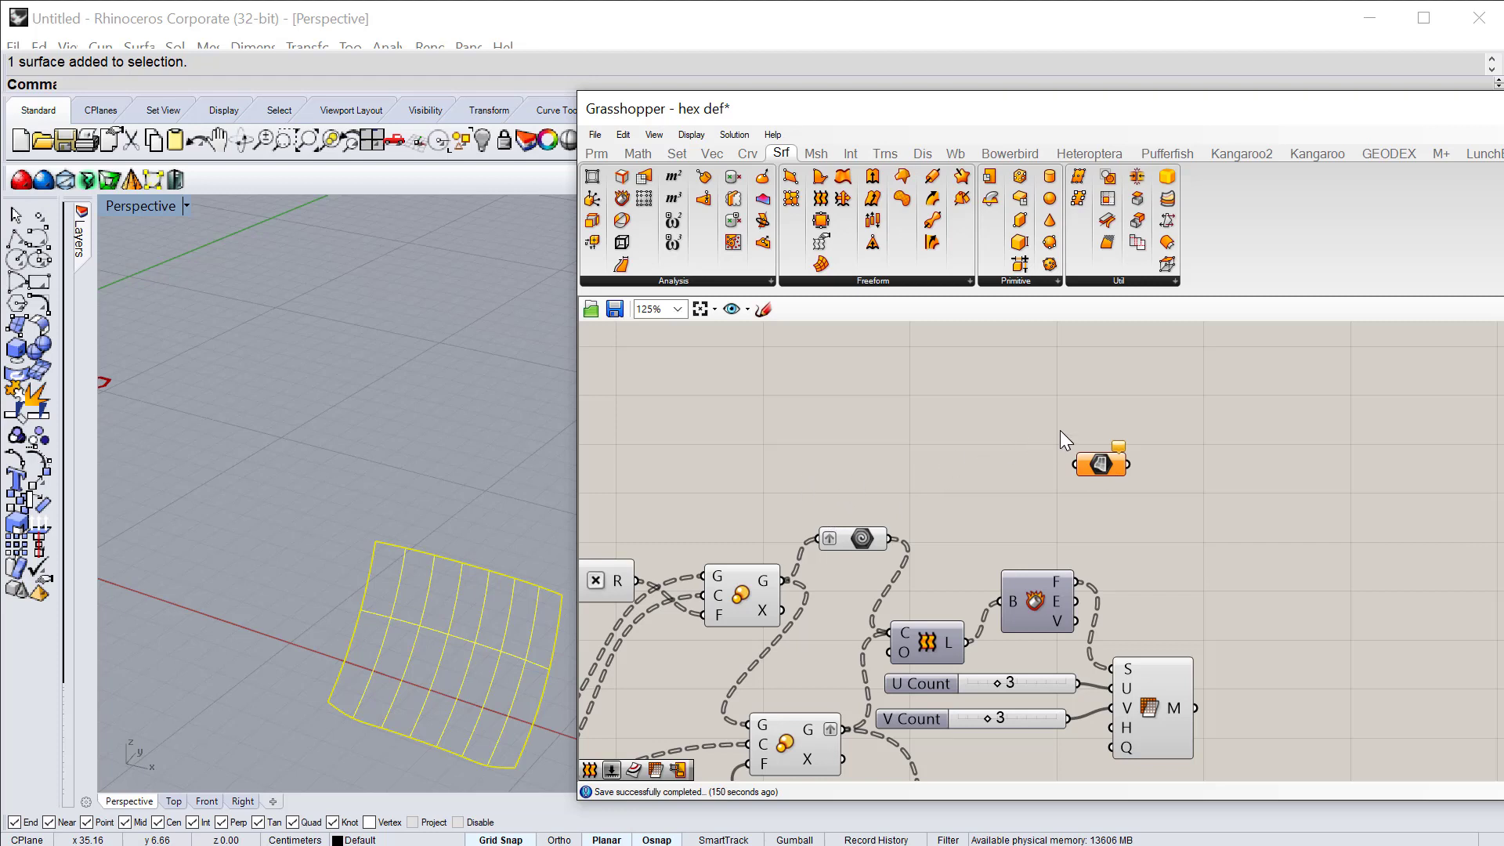
right_click(1094, 463)
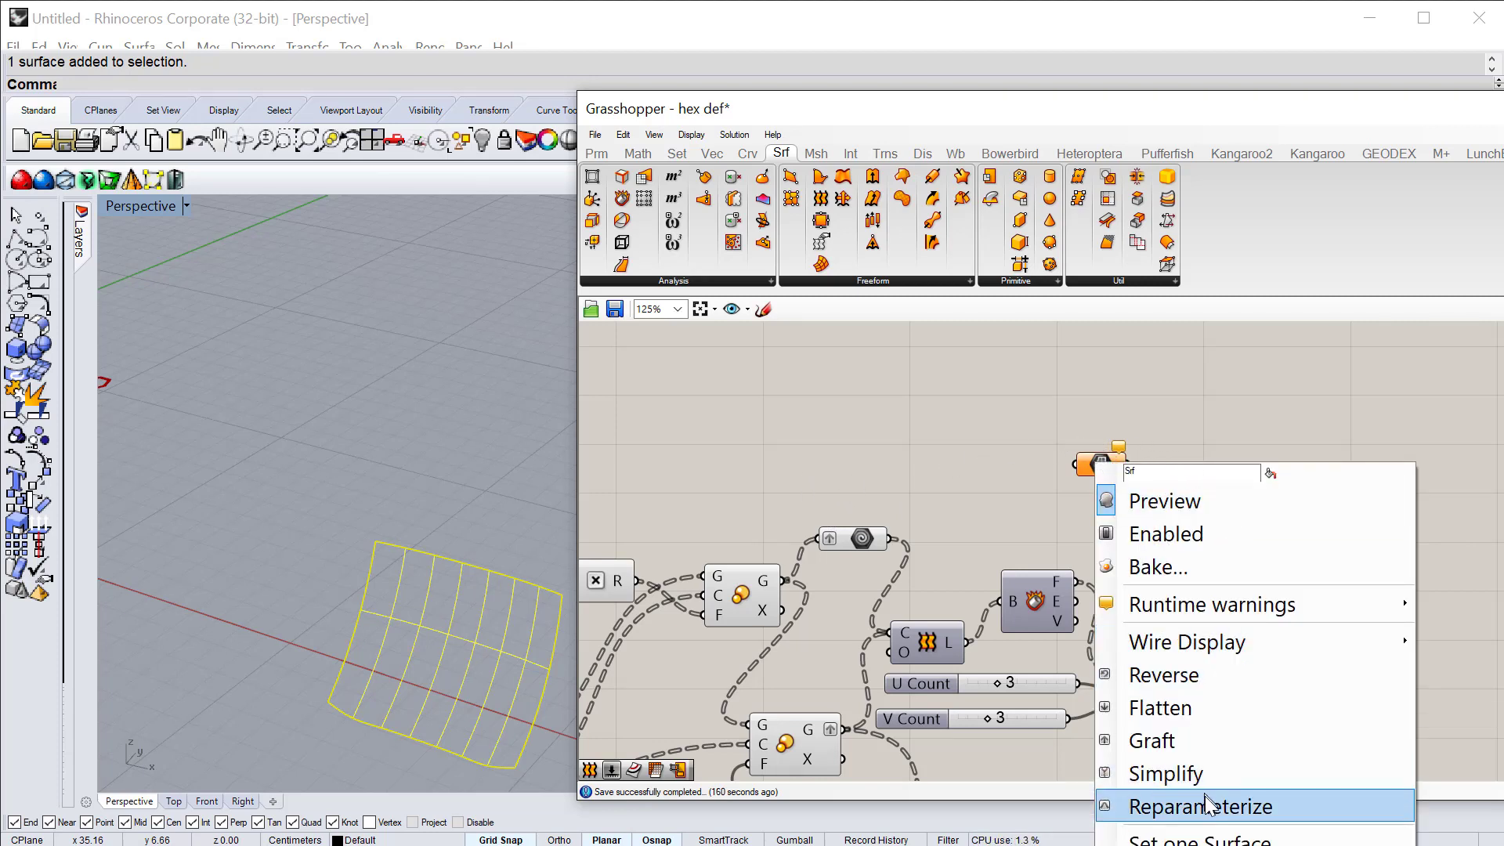
left_click_drag(1133, 101, 1030, 49)
right_click(998, 415)
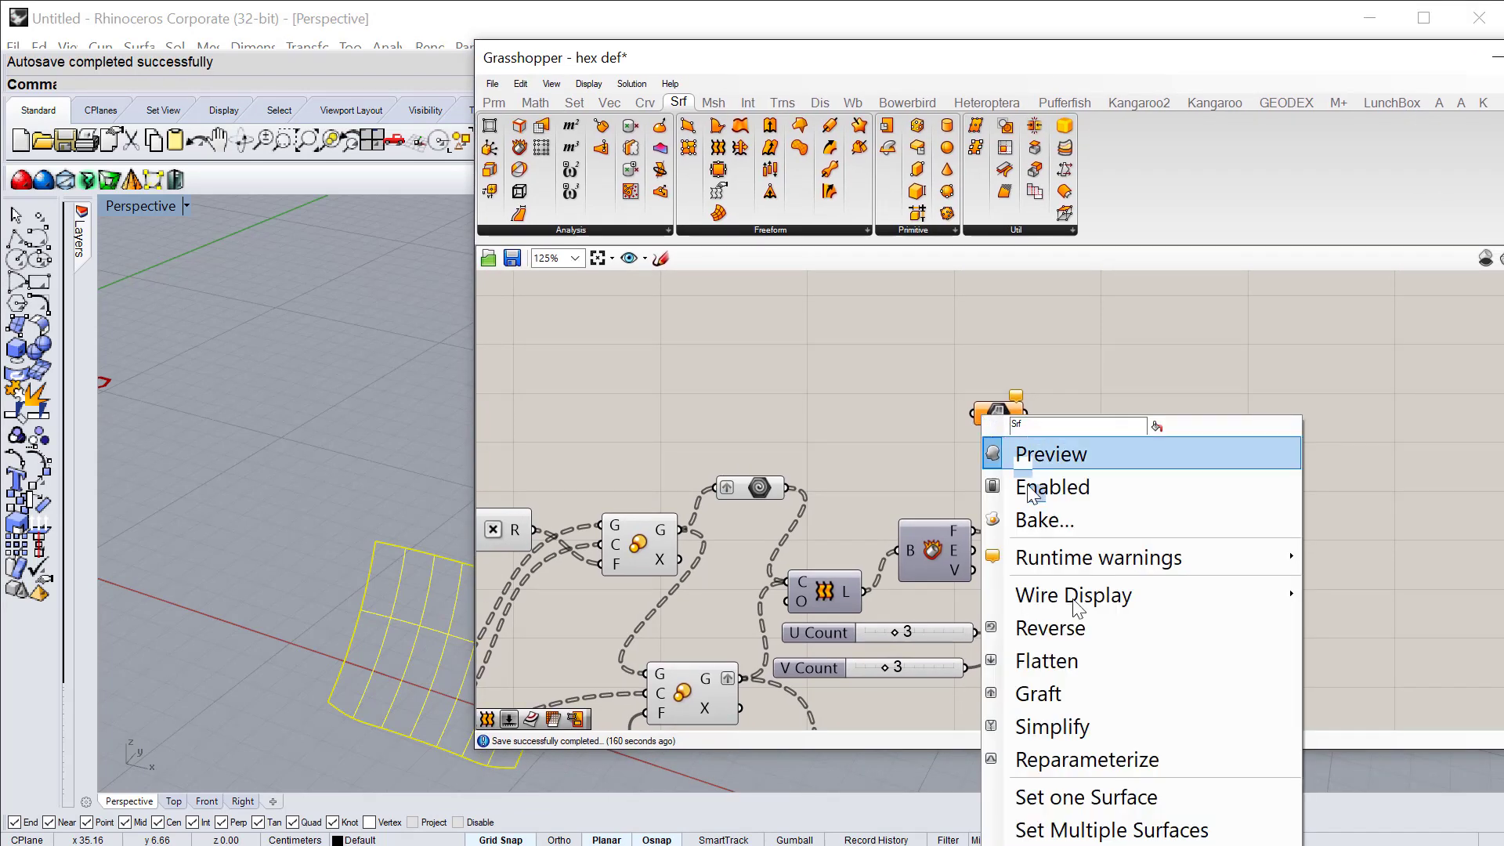
left_click(1107, 797)
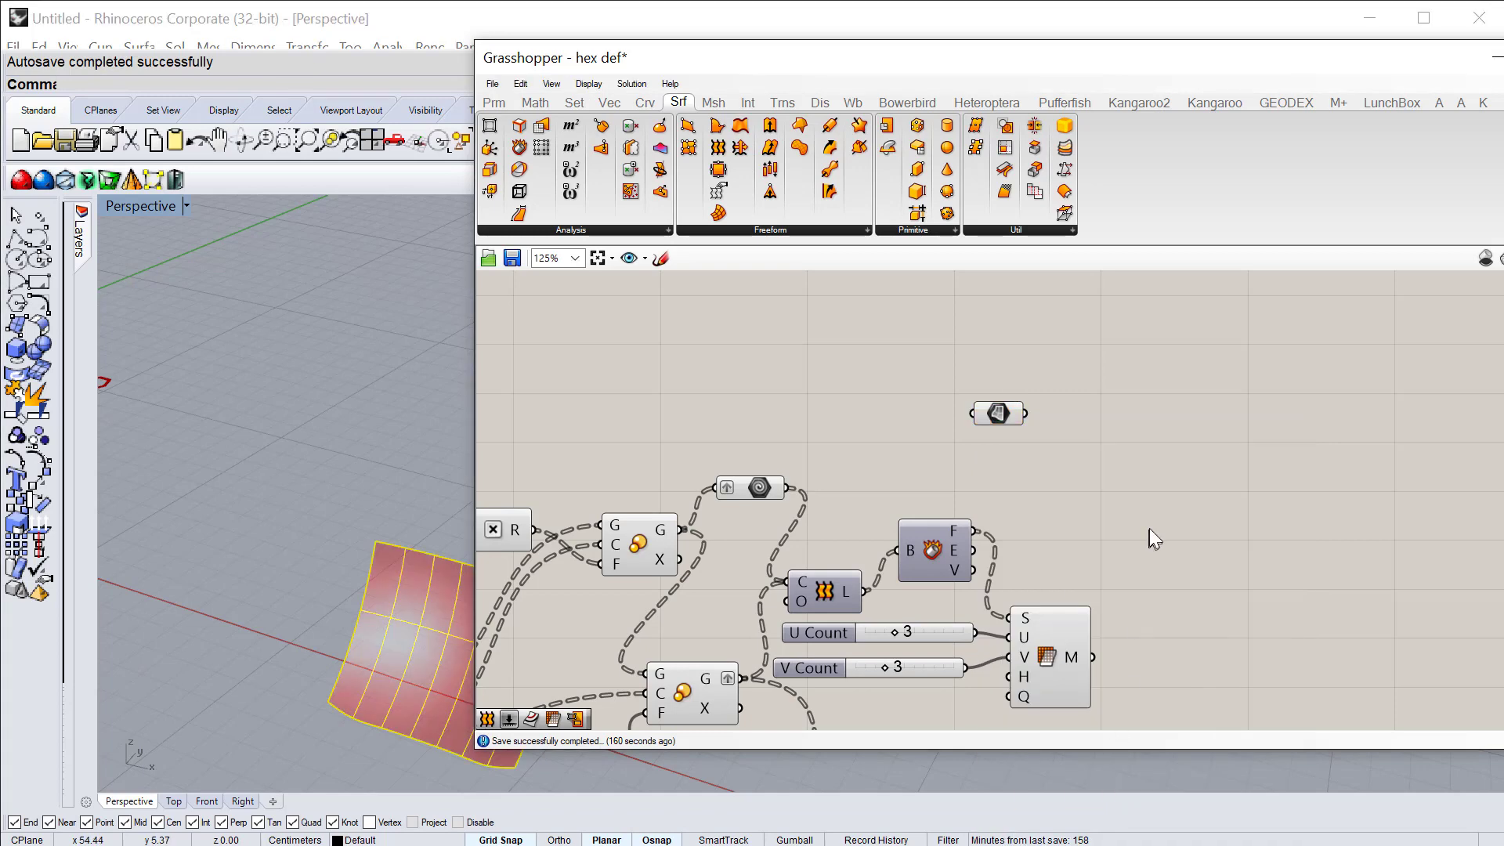
left_click_drag(926, 63, 983, 81)
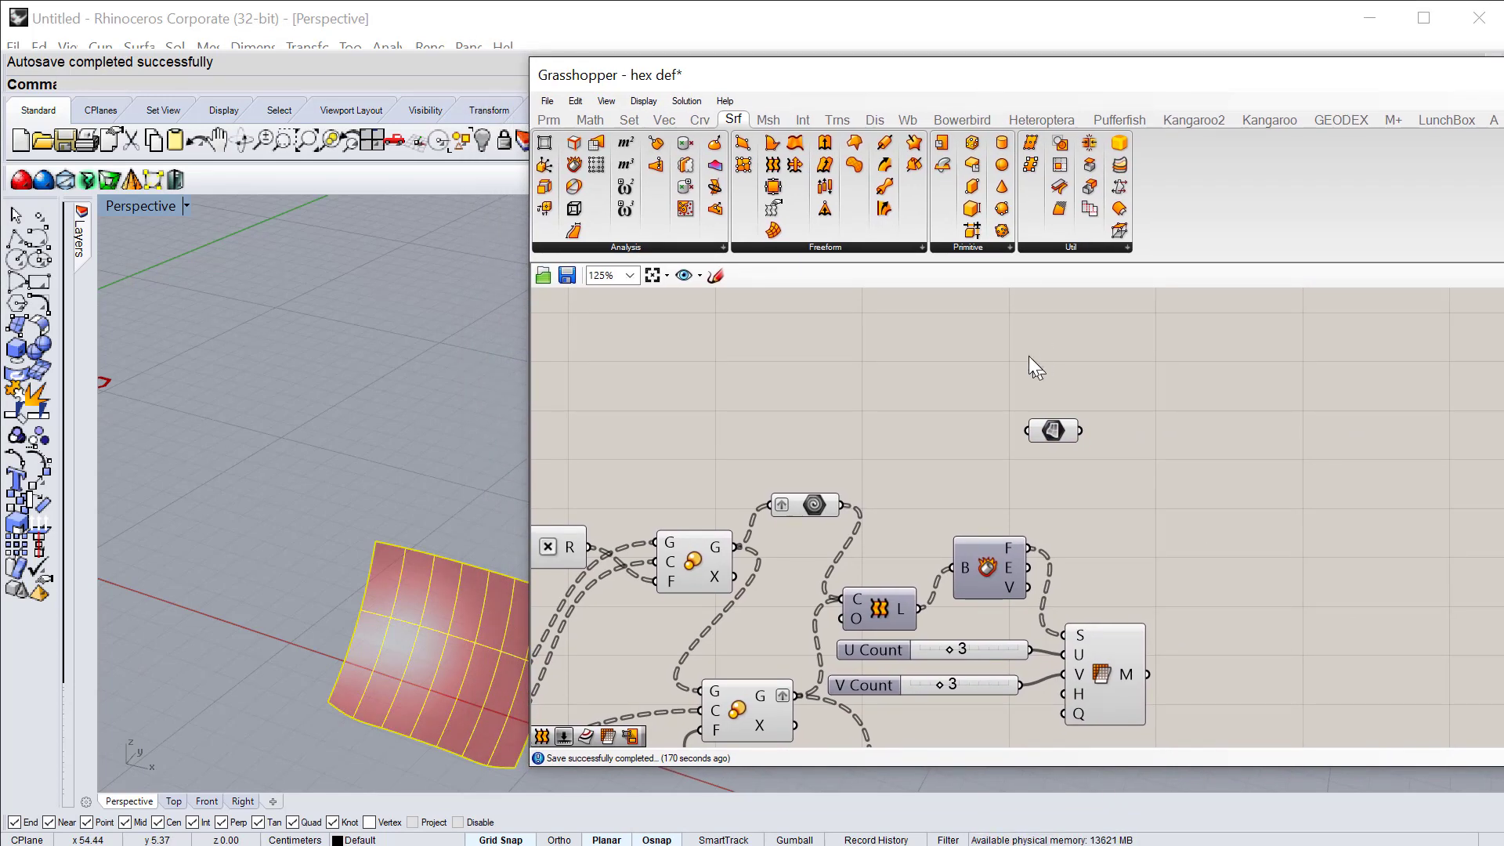
Step: Add a Map to Surface component and connect the lofted surface's parameter to its Target input
scroll(474, 351, "down", 5)
scroll(385, 397, "up", 3)
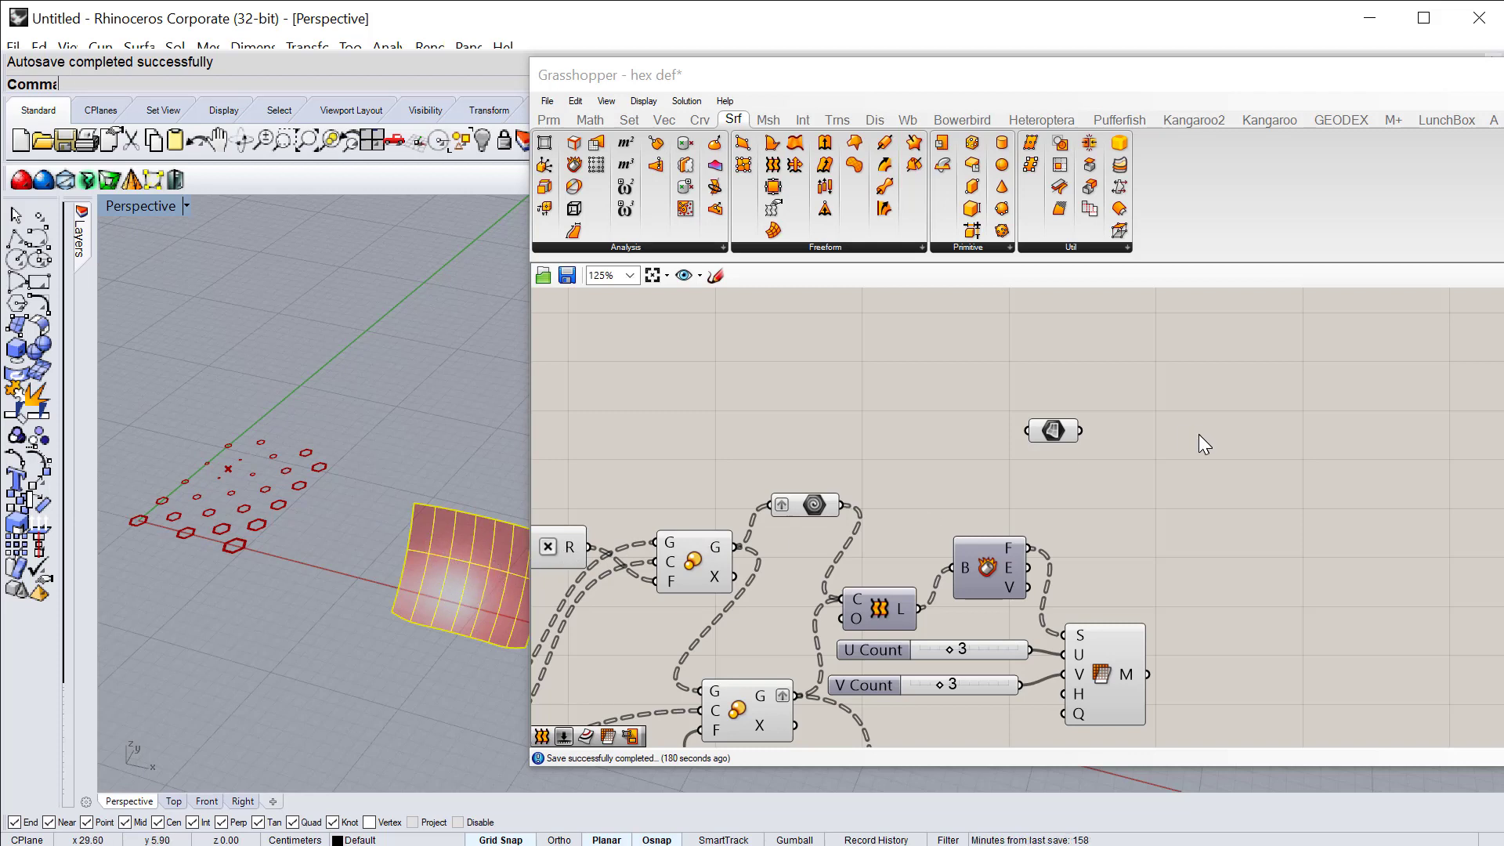
double_click(1173, 450)
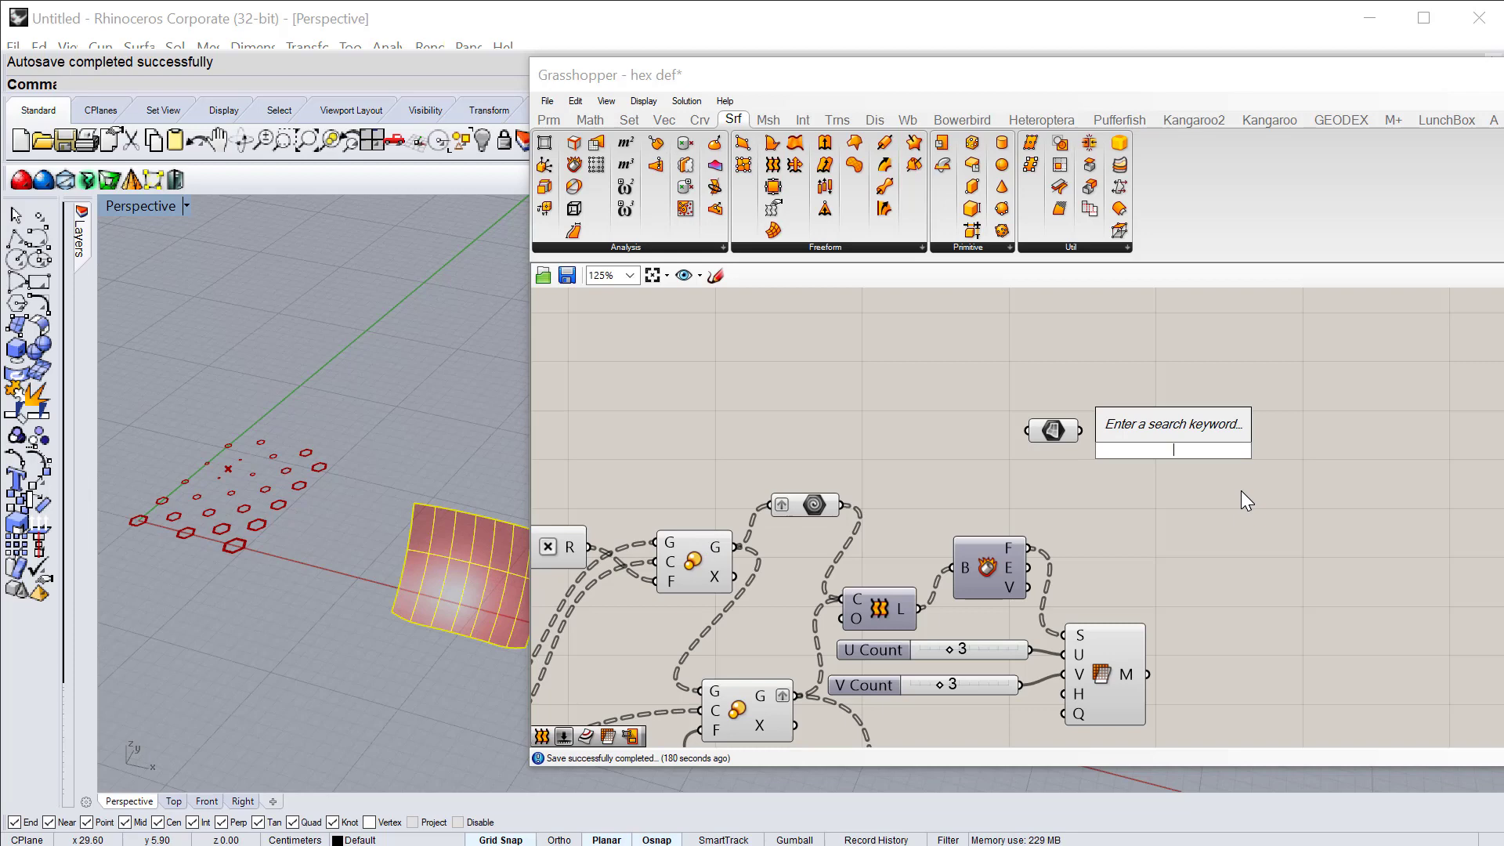
type("map")
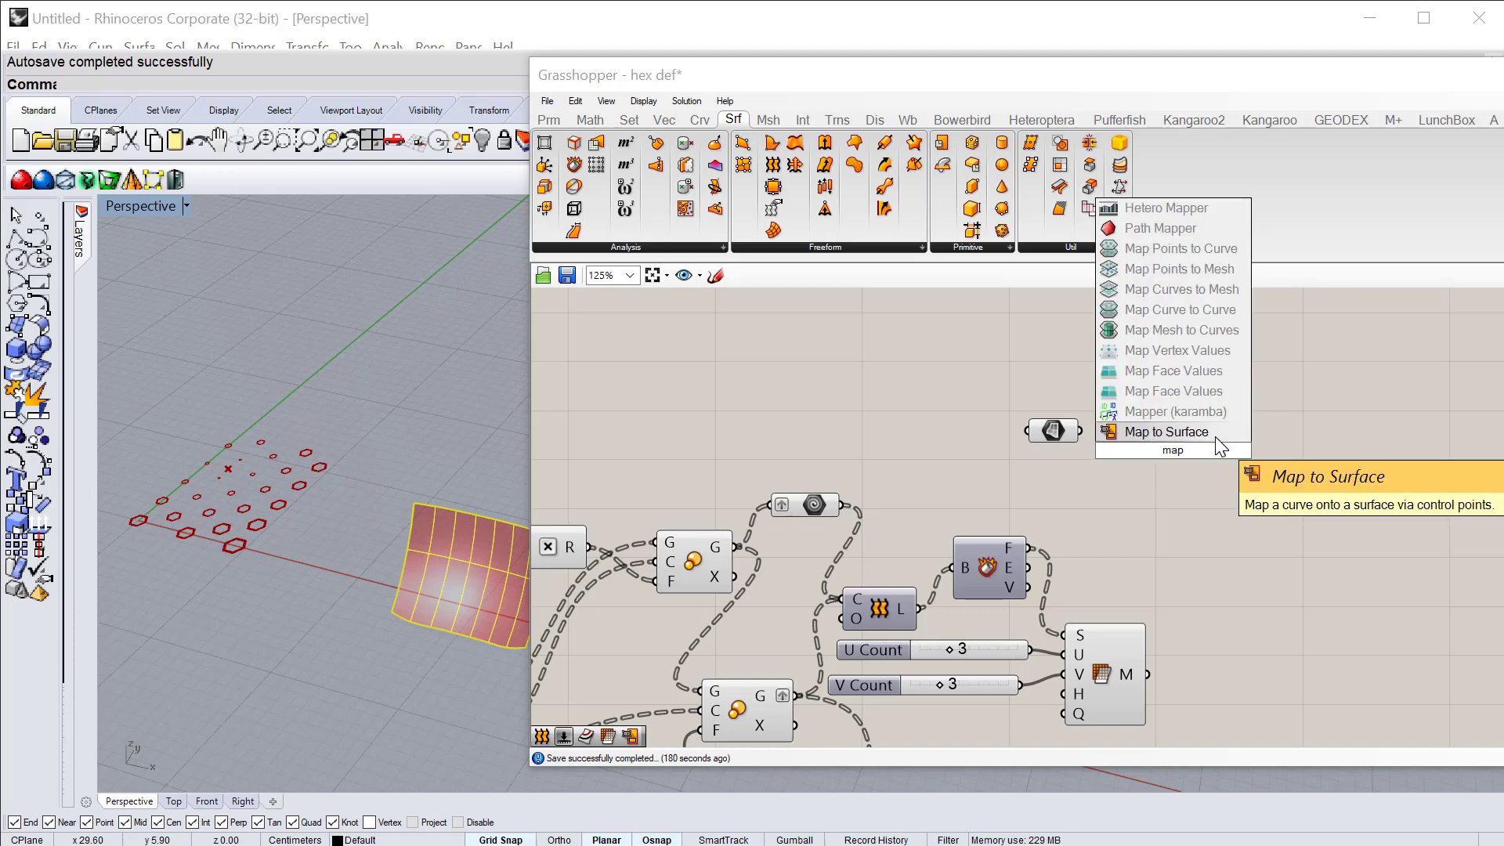
left_click(1215, 433)
scroll(1224, 456, "up", 3)
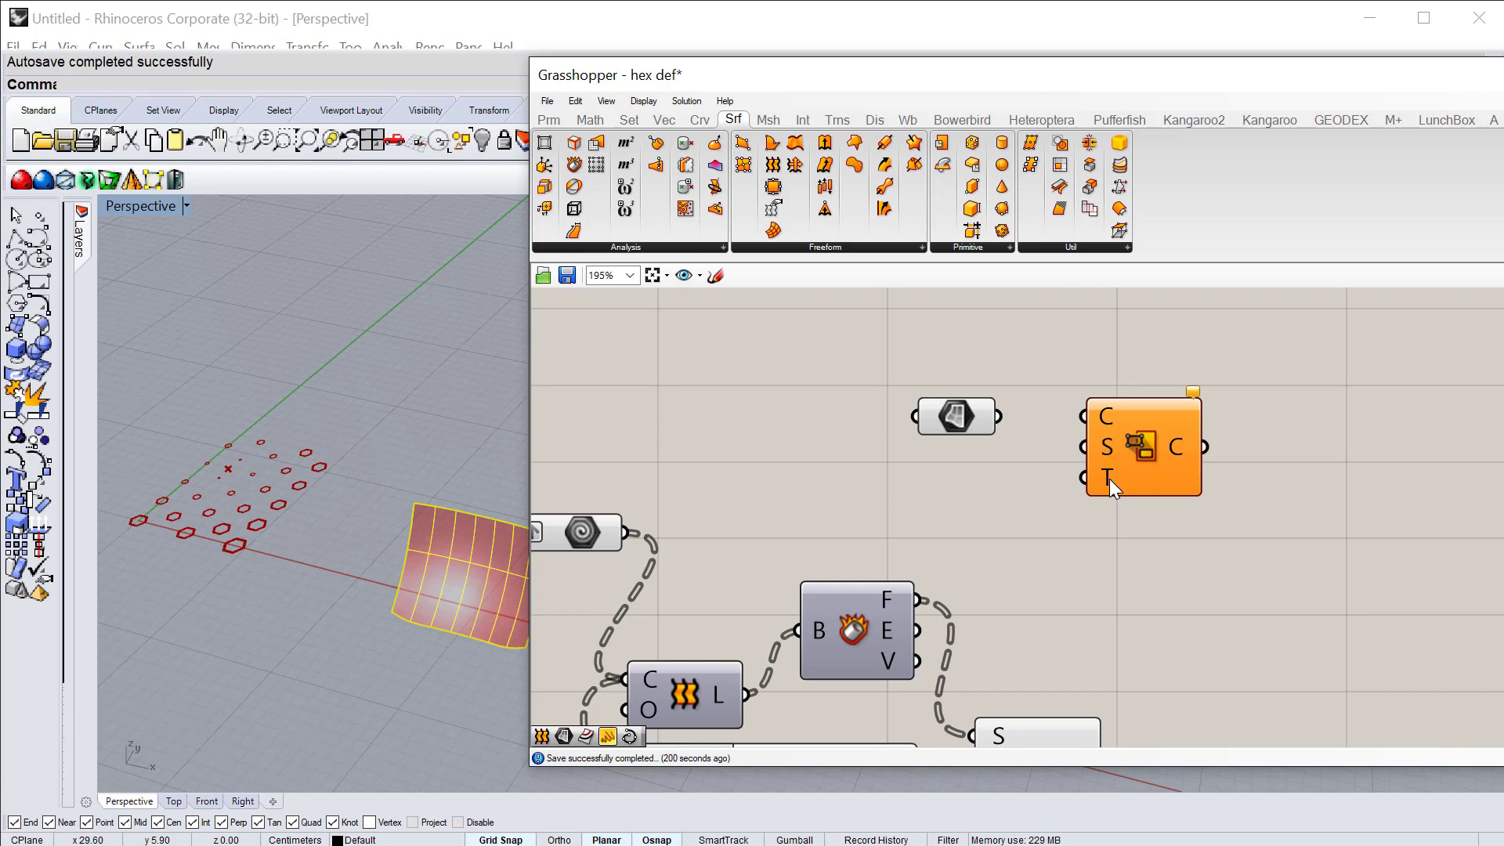
mouse_move(1109, 478)
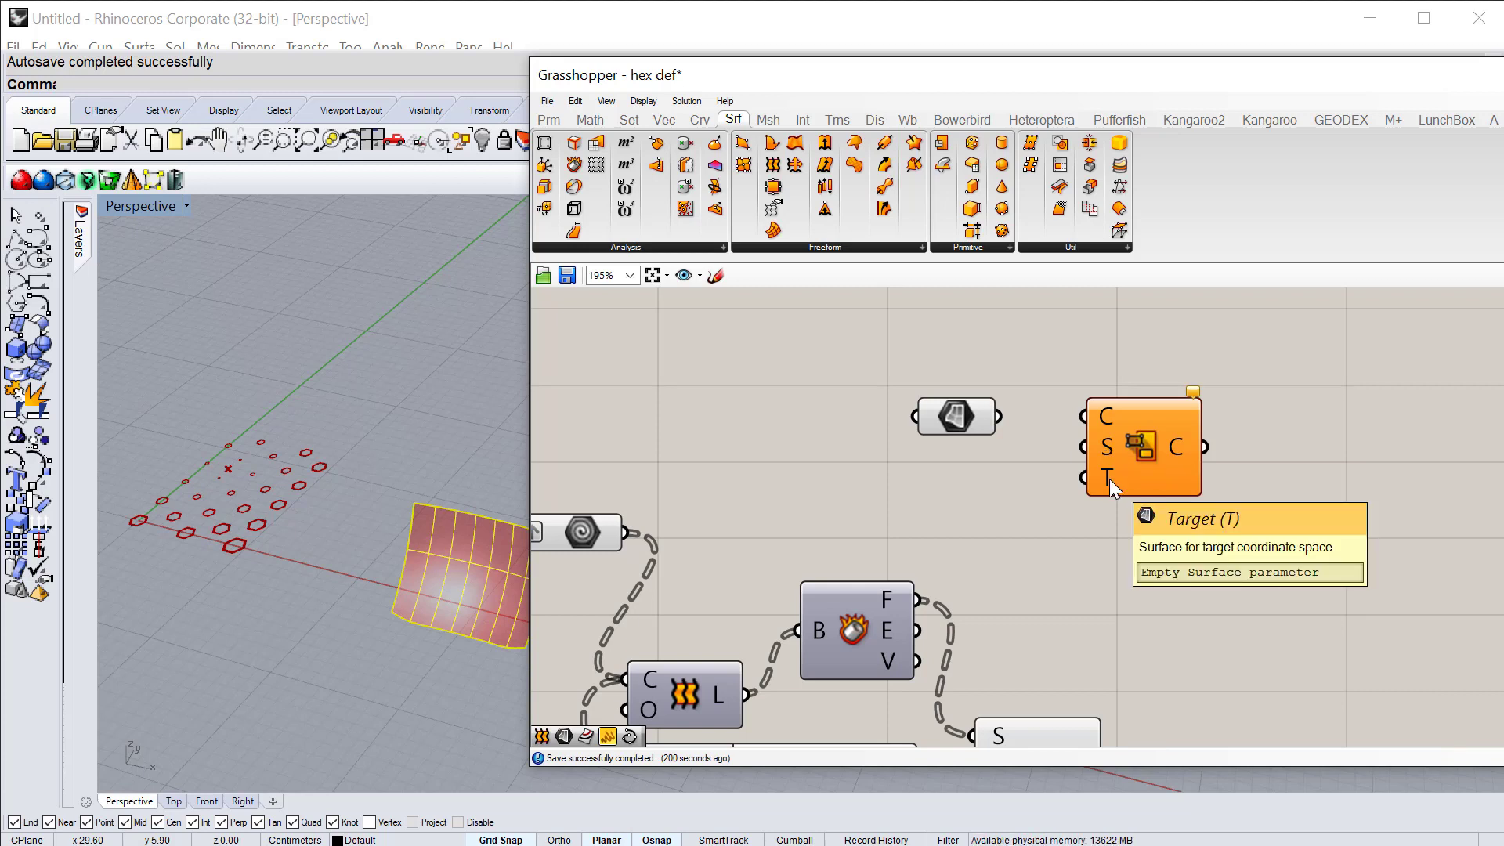
left_click_drag(960, 420, 1083, 477)
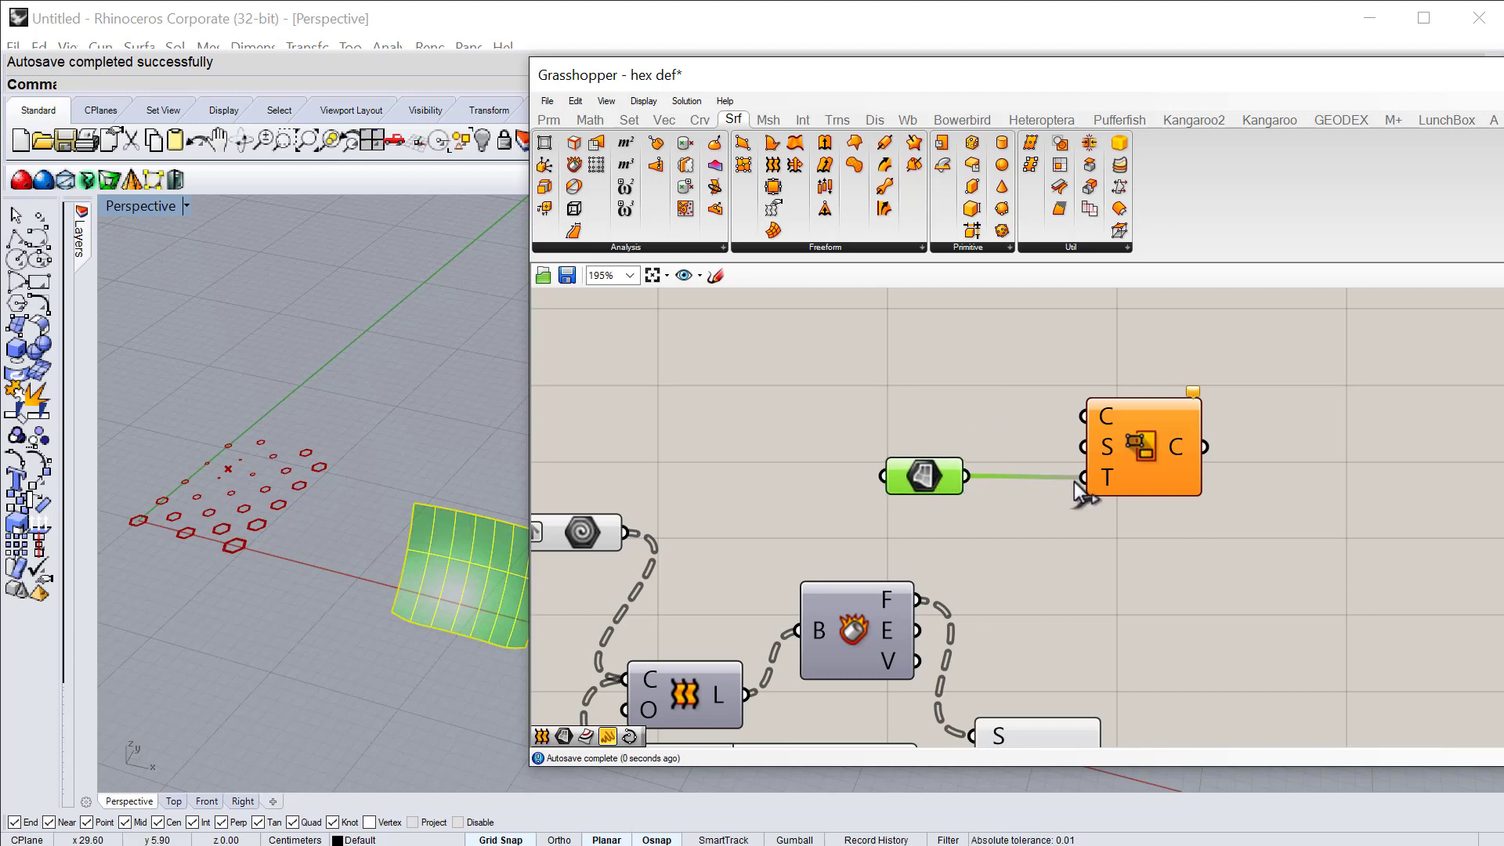
Step: Draw a flat four-corner surface about 12 by 14 cm around the hexagon grid, and lower the Surface parameter on the canvas
right_click_drag(414, 412, 384, 436)
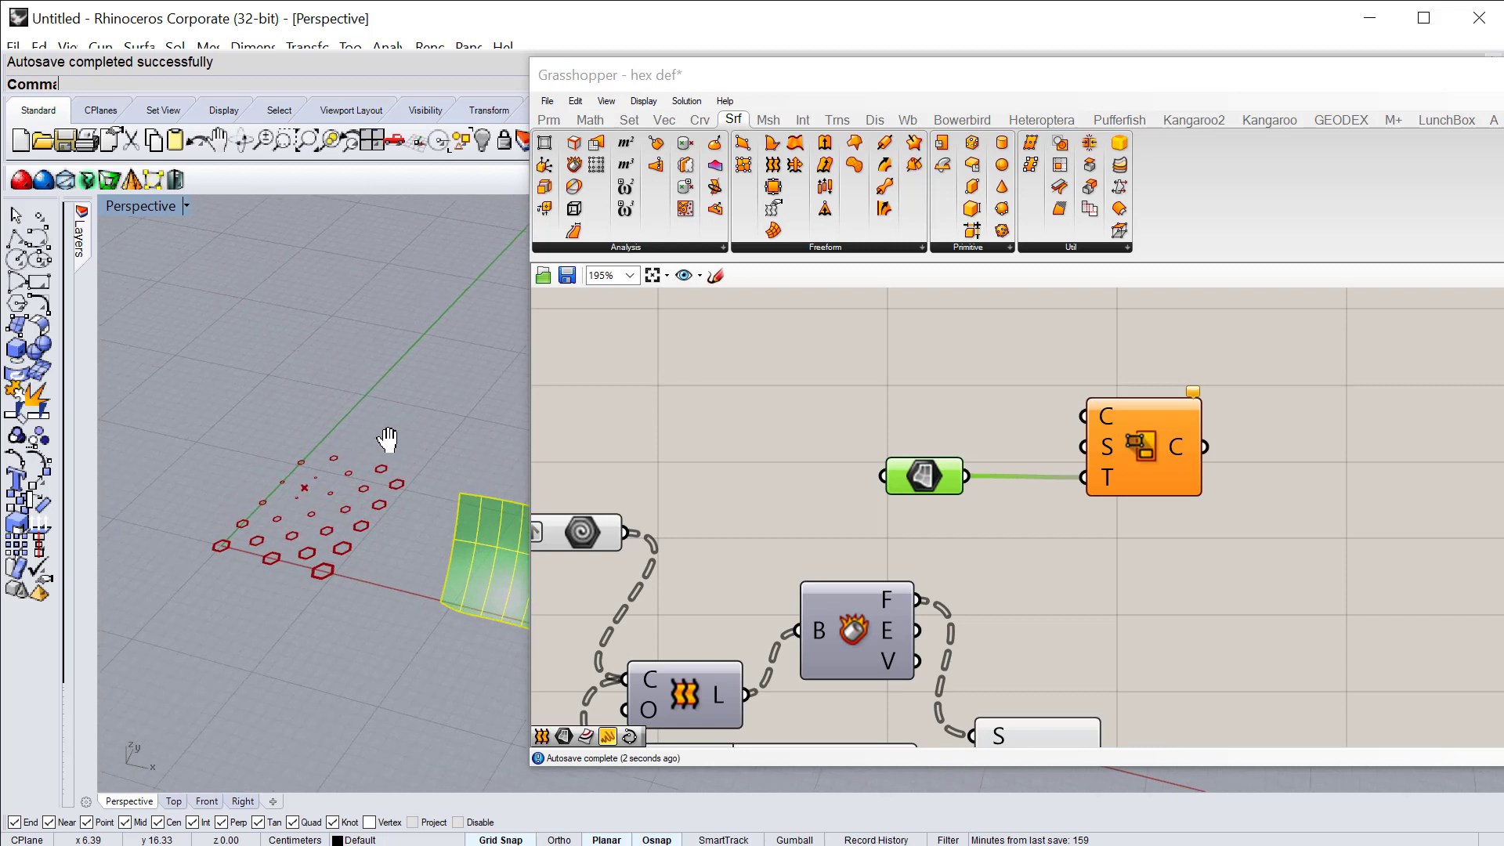
left_click(17, 322)
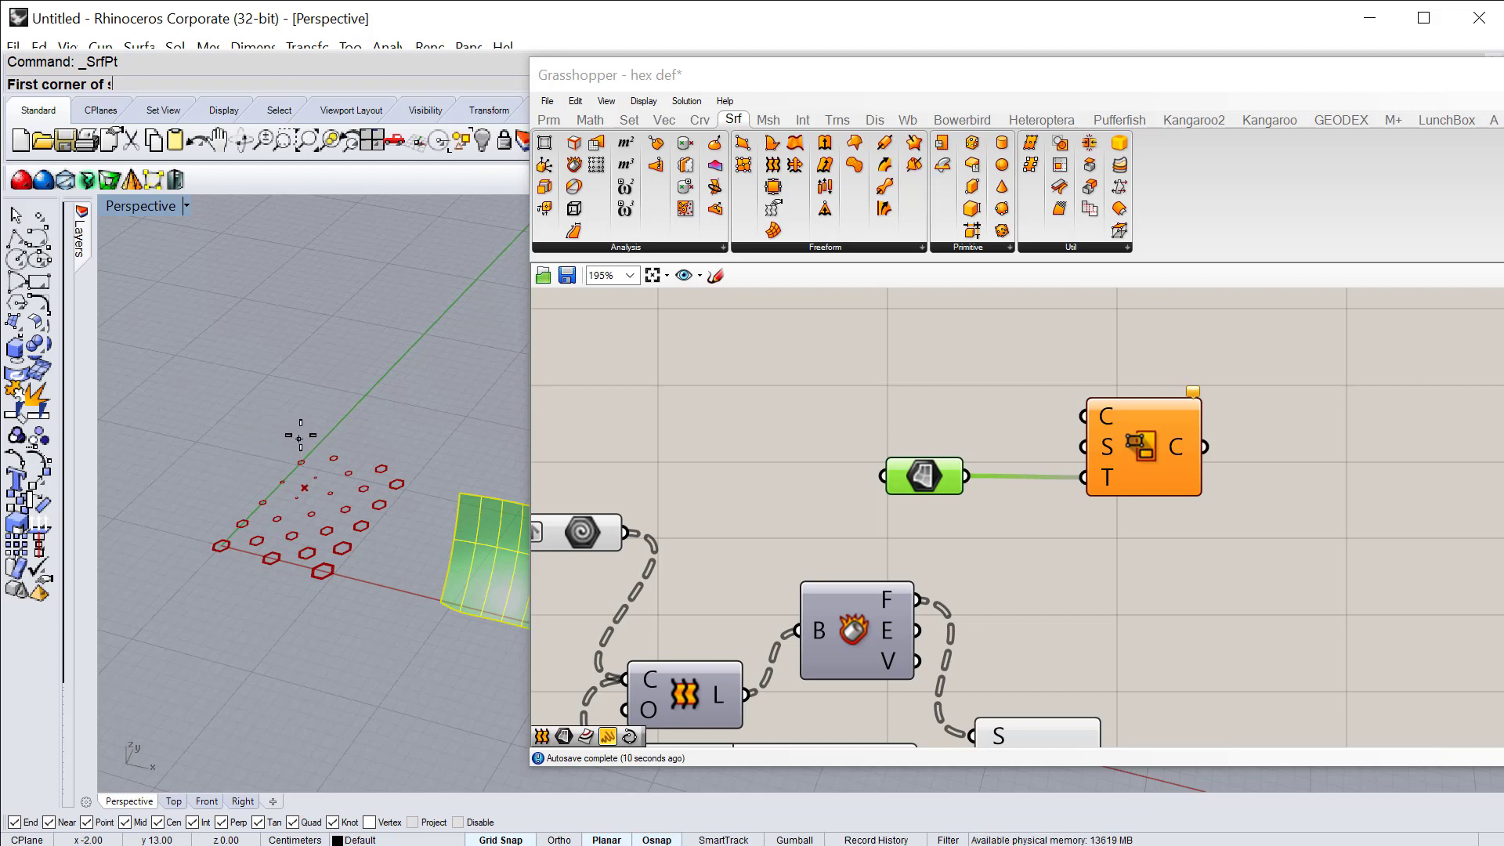
left_click(299, 439)
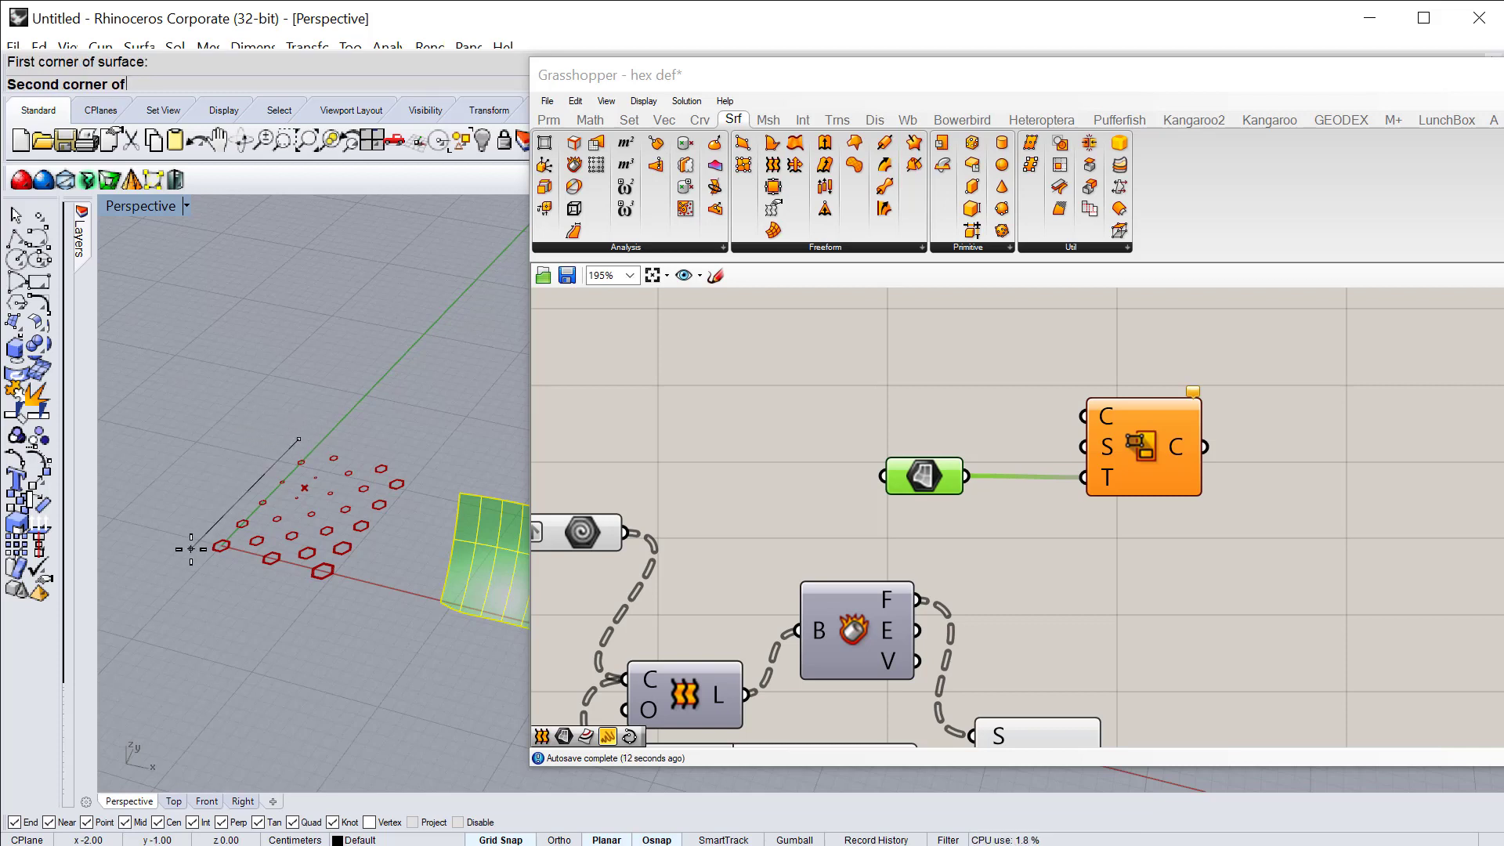
left_click(191, 549)
left_click(326, 583)
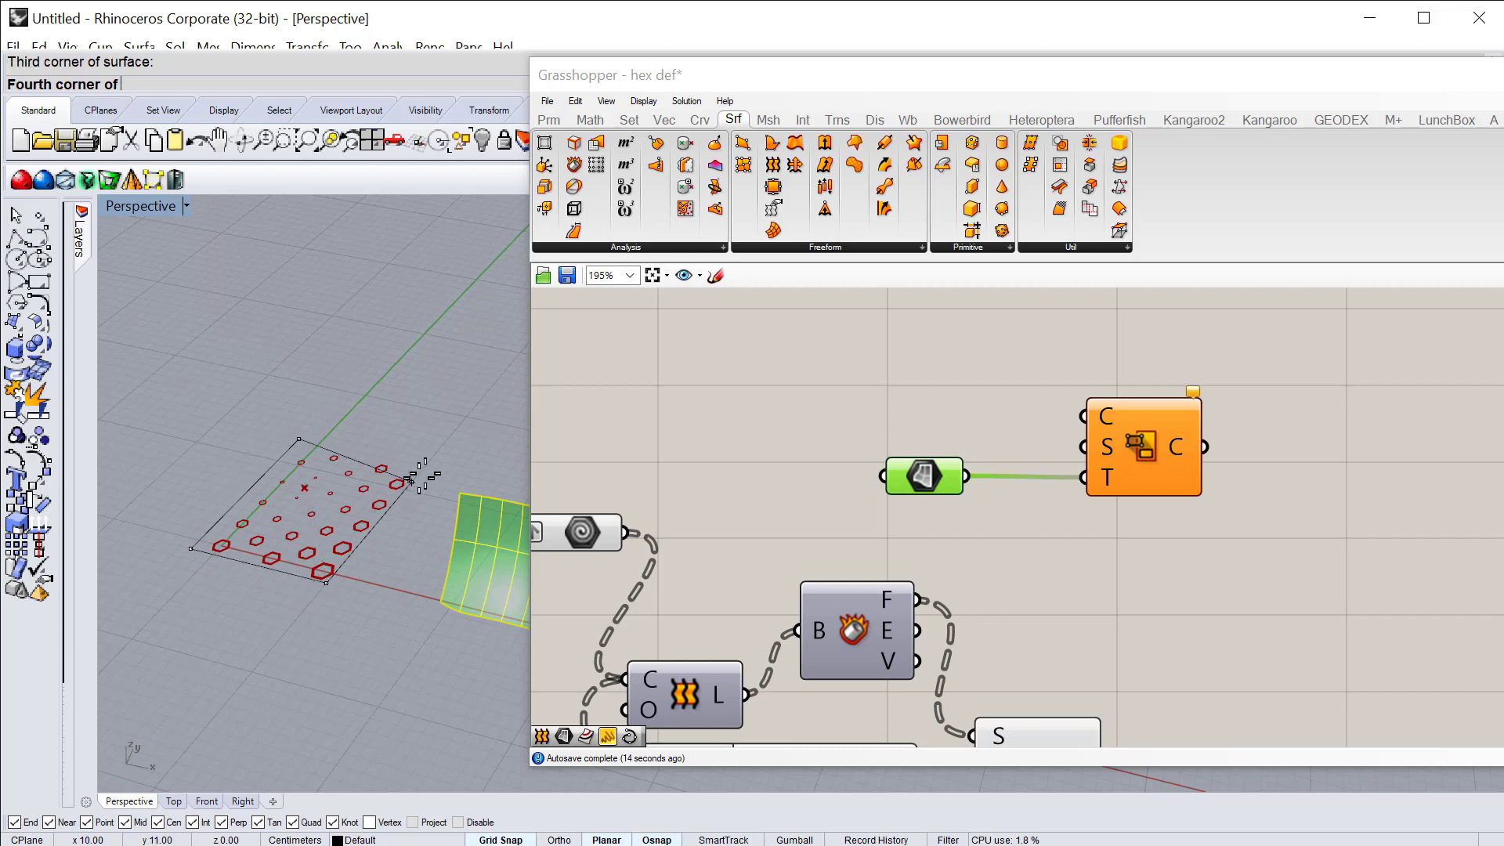
left_click(422, 469)
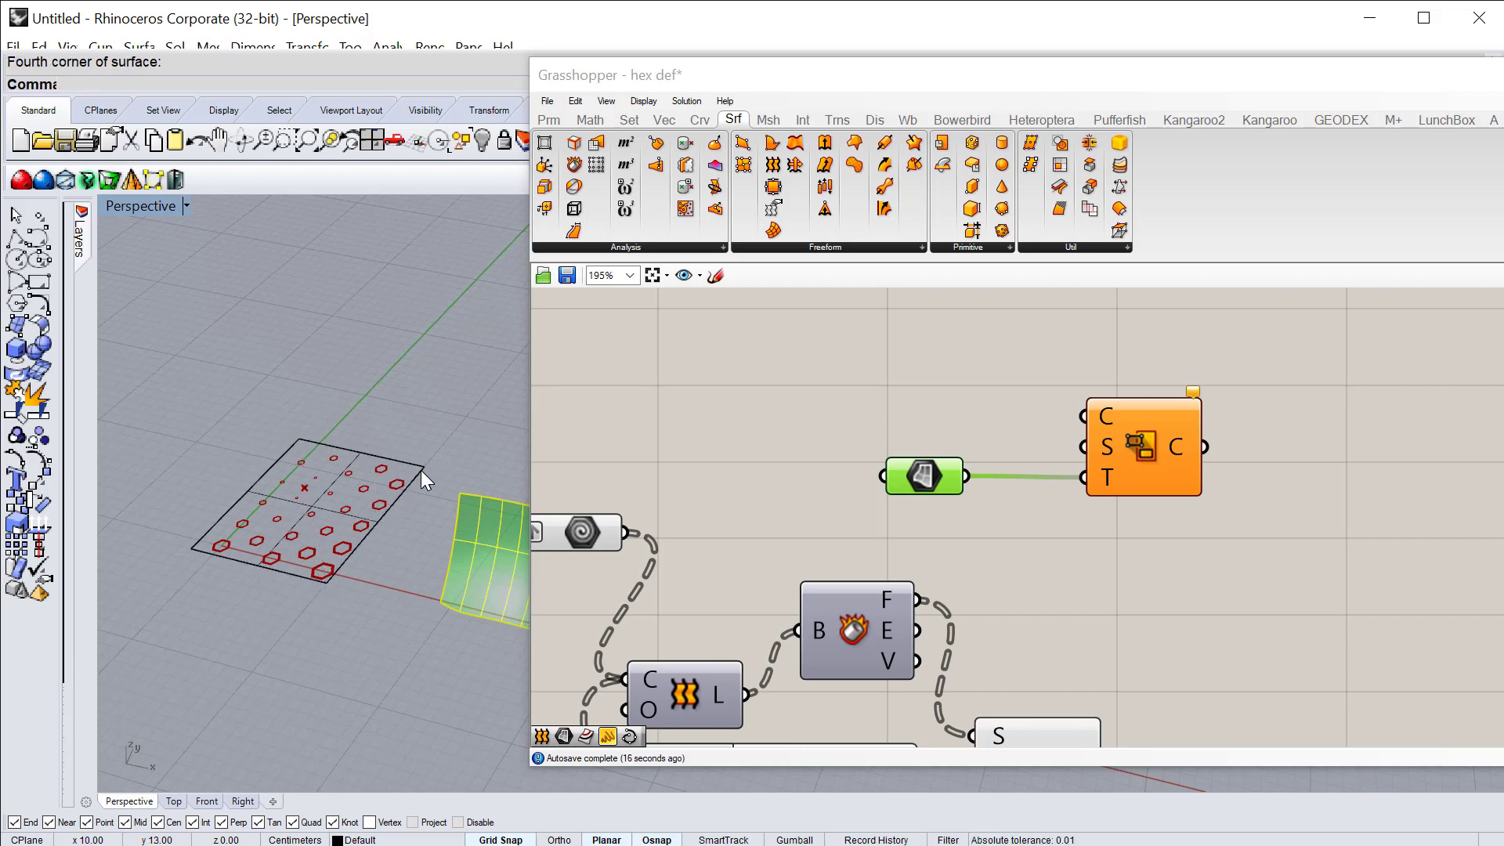
left_click_drag(931, 468, 932, 492)
left_click(918, 439)
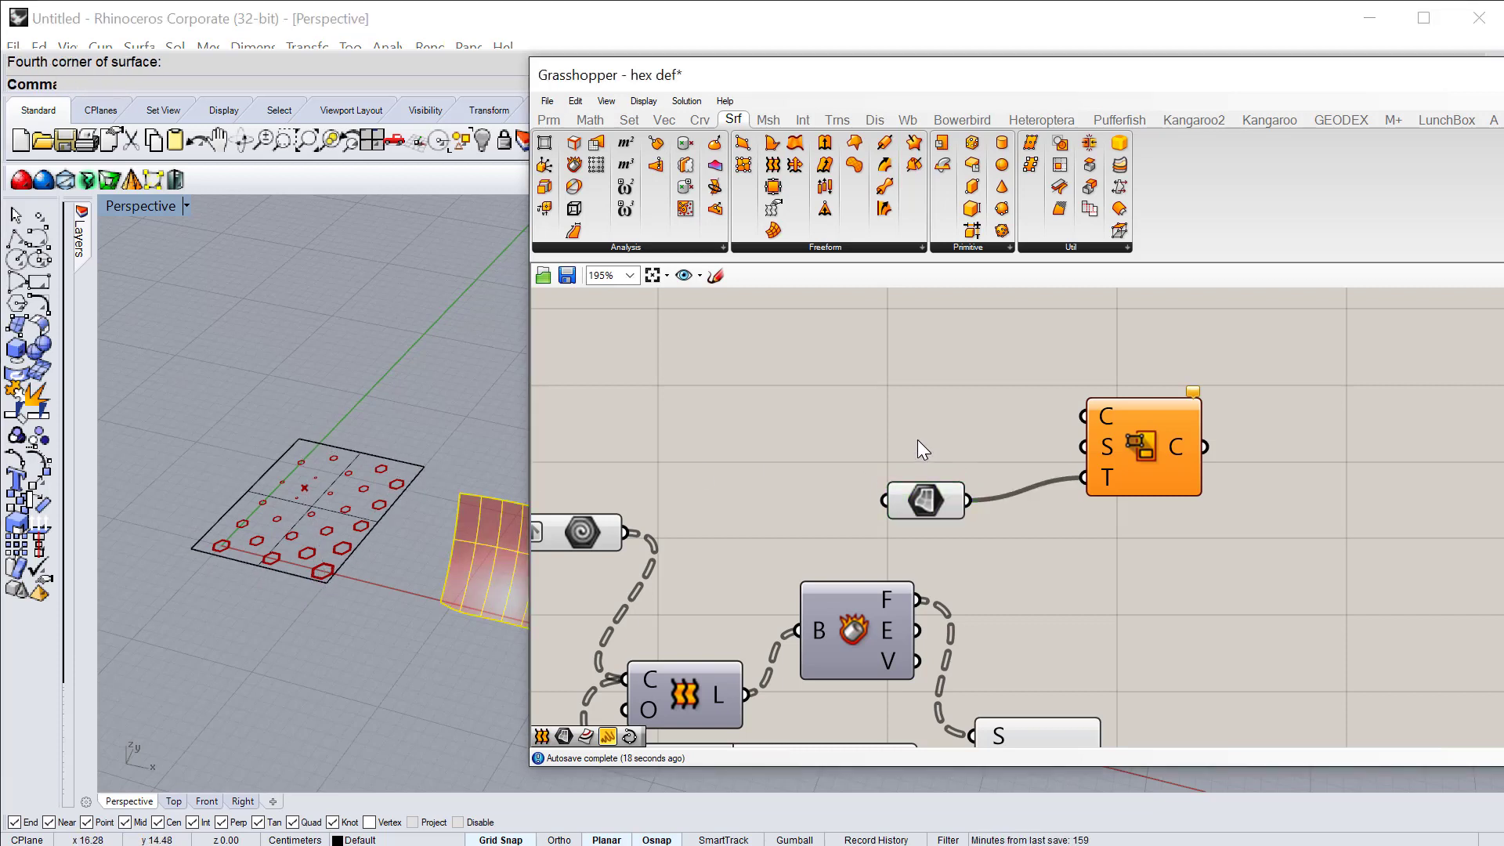
double_click(918, 440)
type("srf")
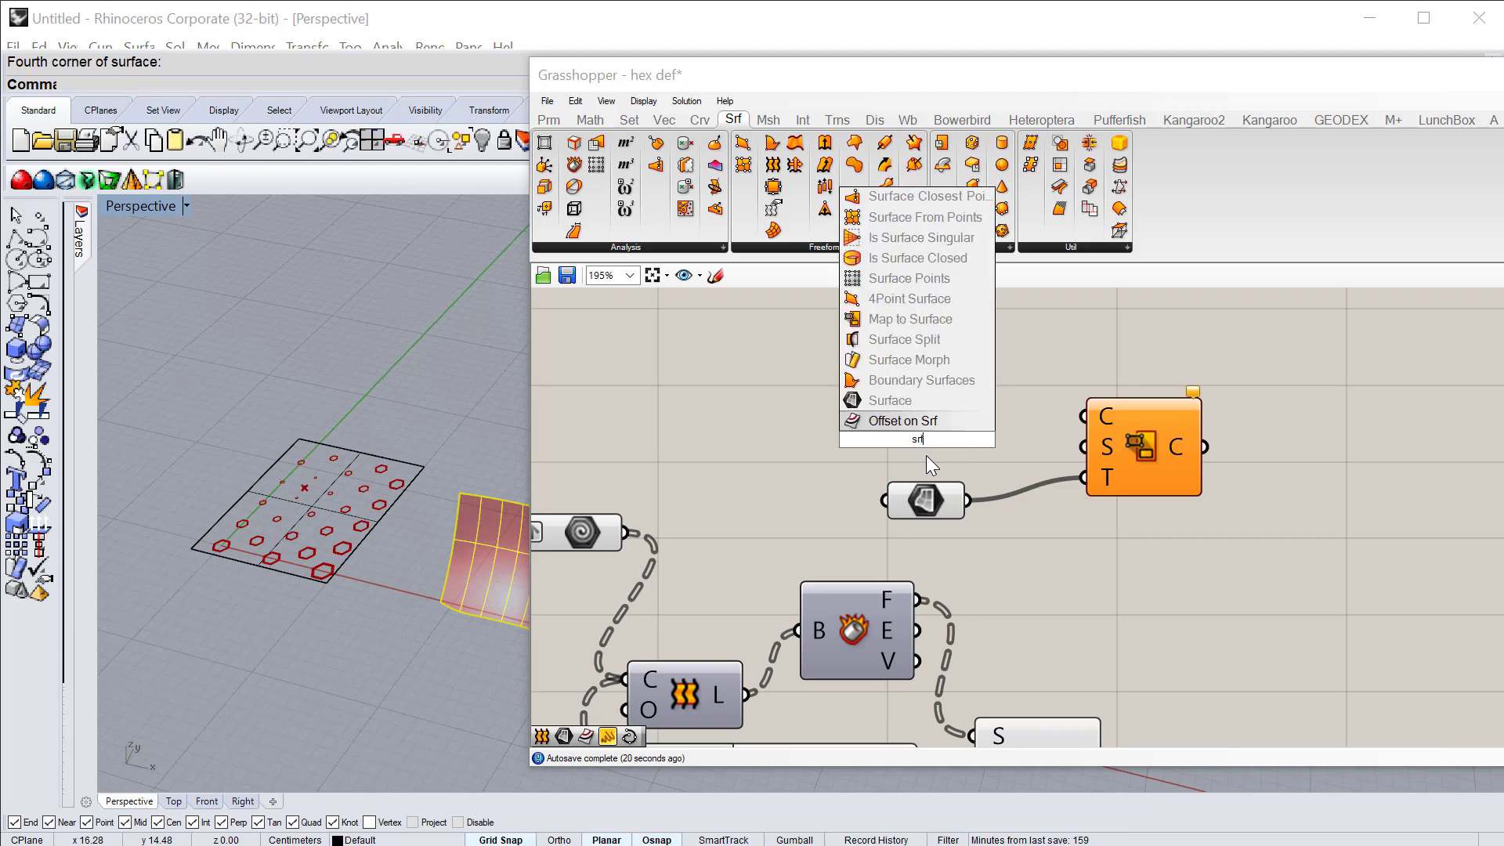
key("Return")
left_click(921, 451)
key("Delete")
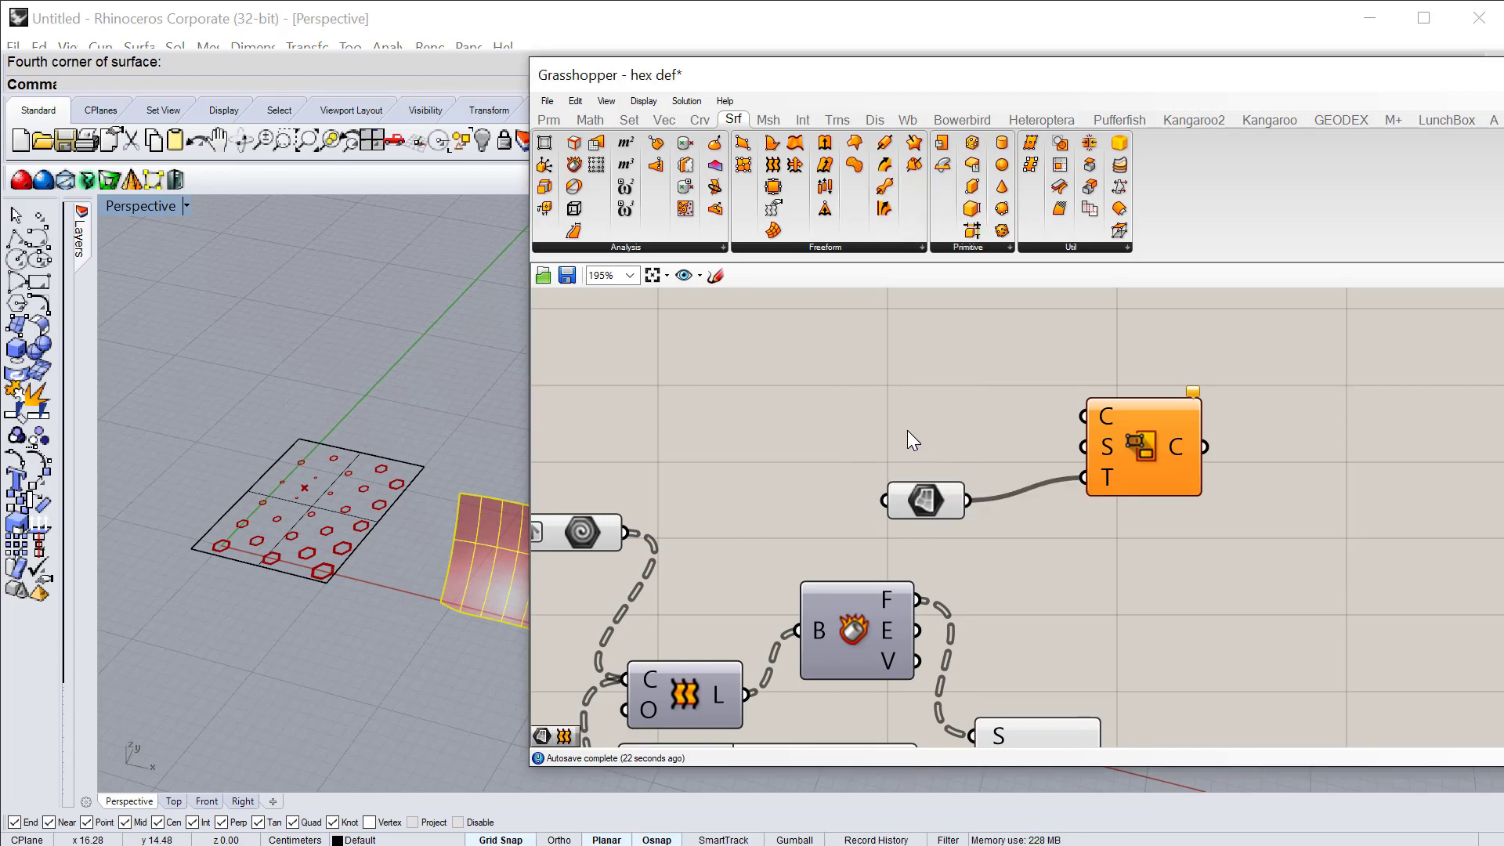
double_click(907, 432)
type("srf")
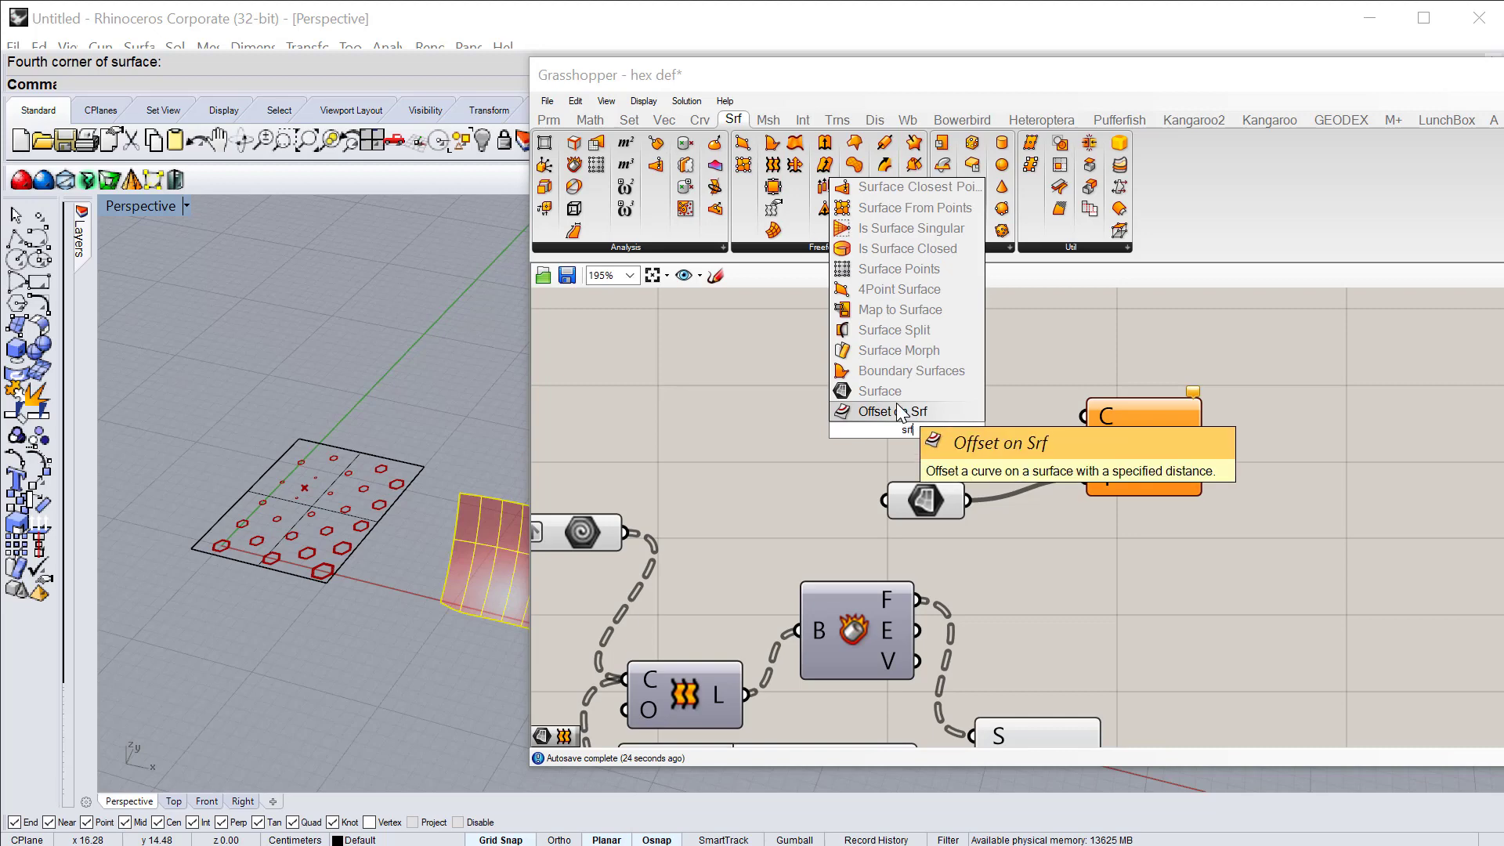
left_click(899, 412)
left_click(910, 429)
key("Delete")
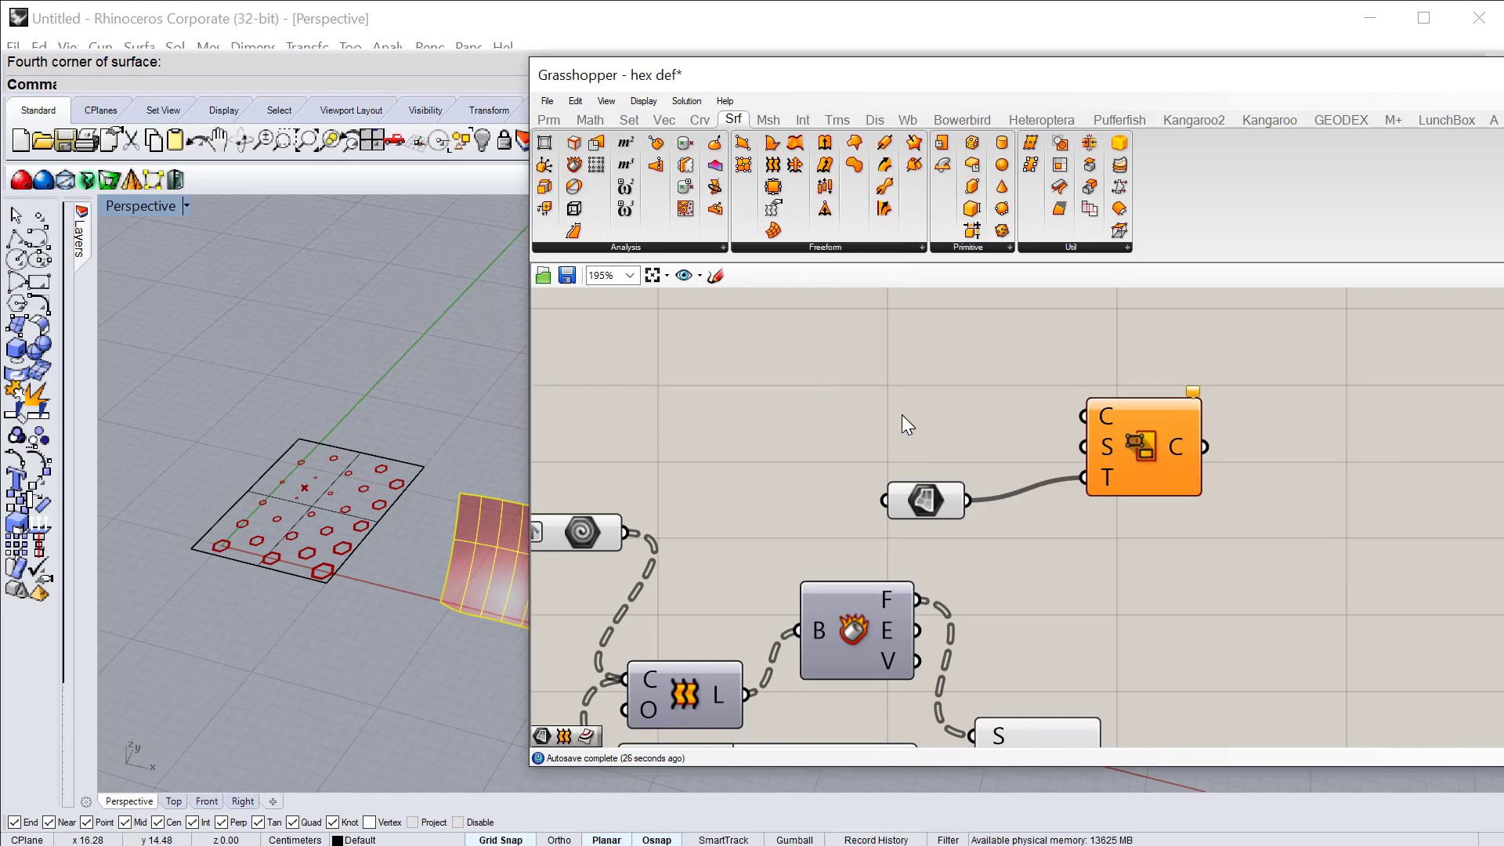
Step: Add a second Surface parameter, reference the flat surface around the hexagons in it, and connect it to Map to Surface's Source input
double_click(906, 424)
type("srf")
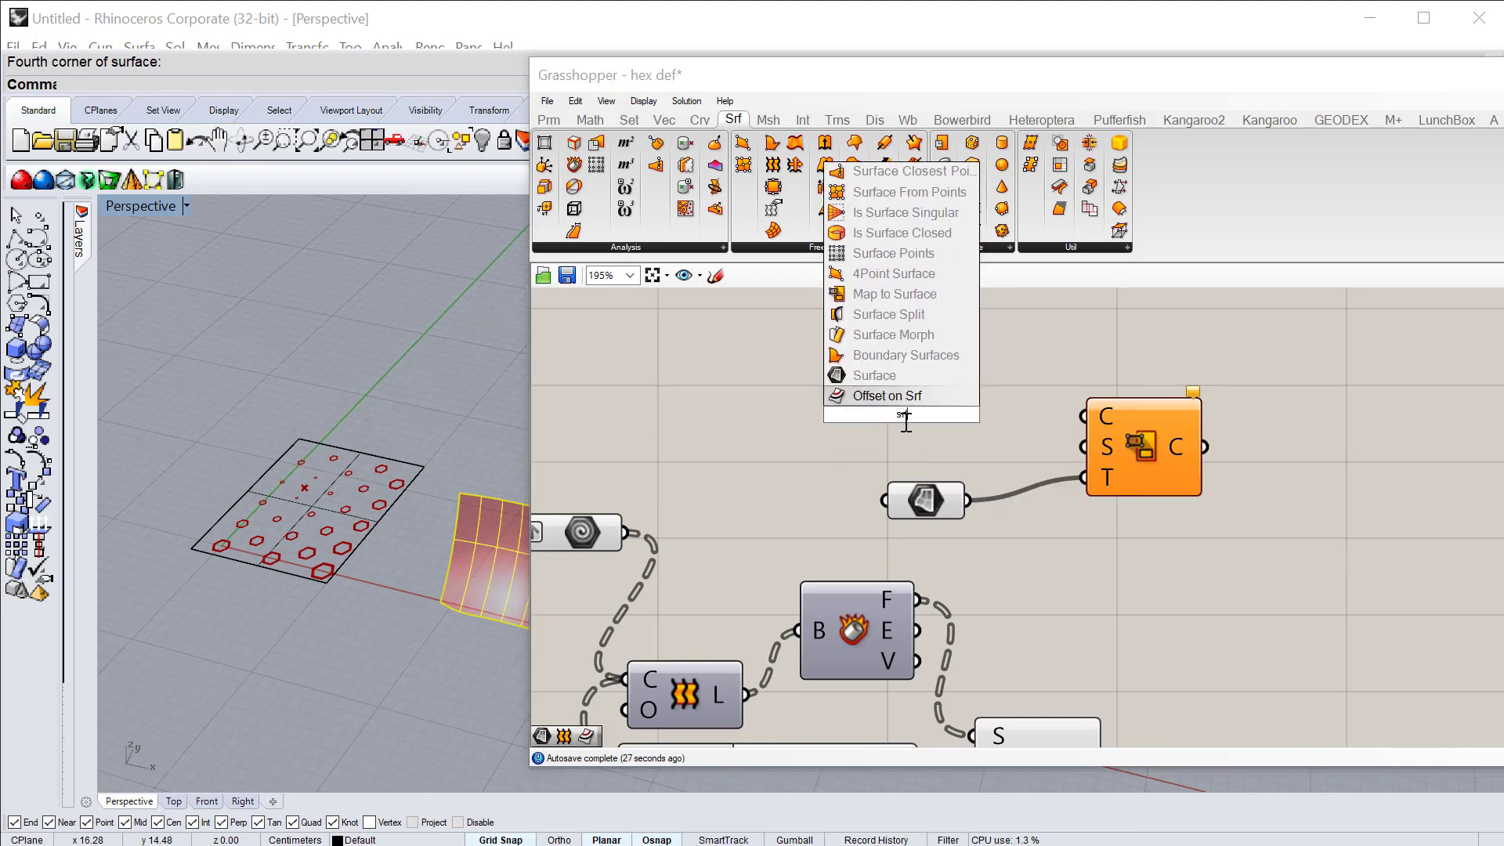
left_click(870, 373)
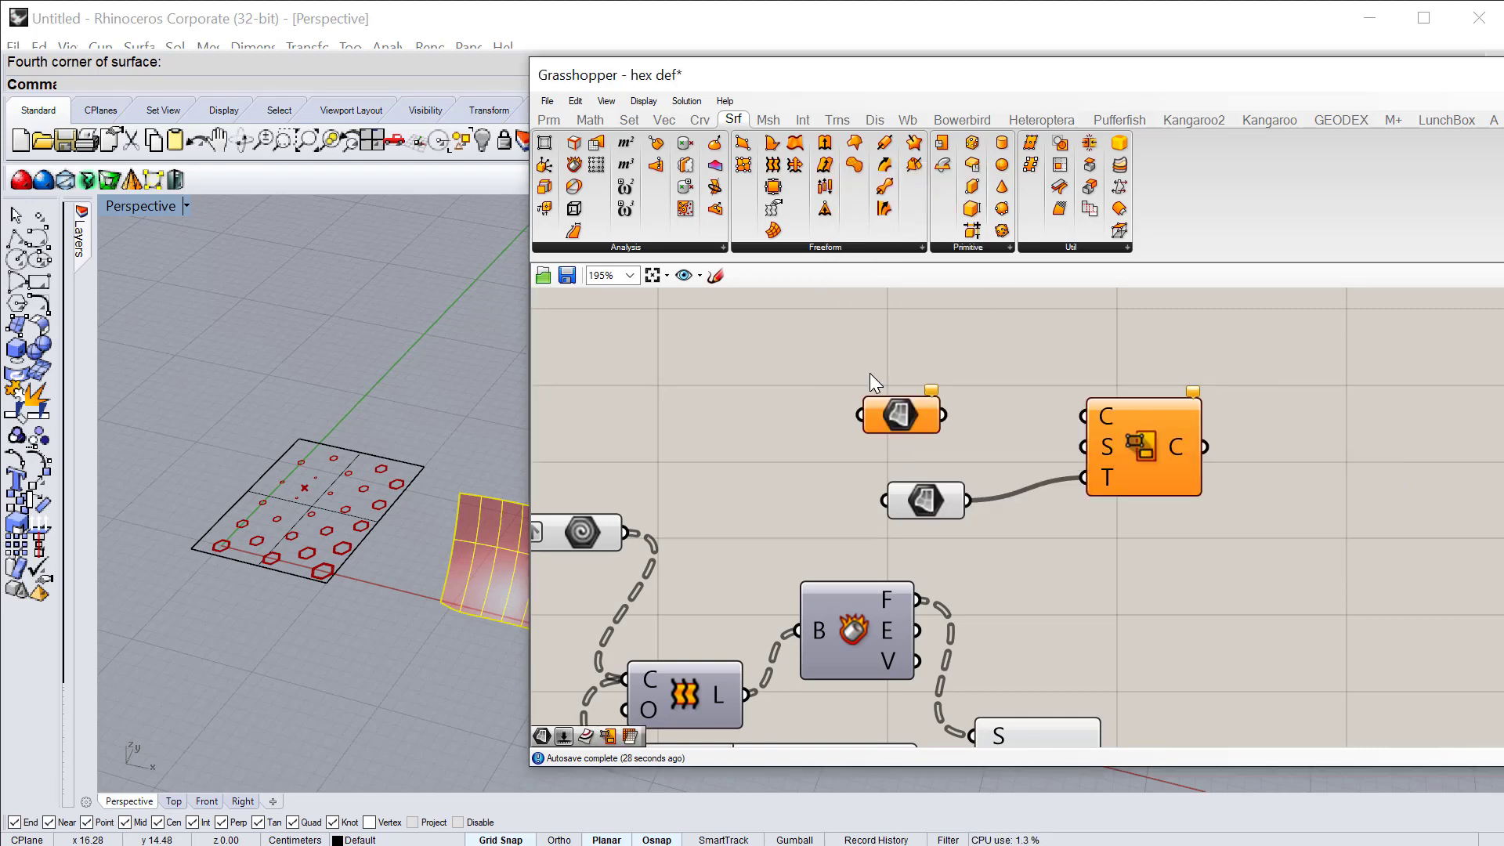
left_click(354, 461)
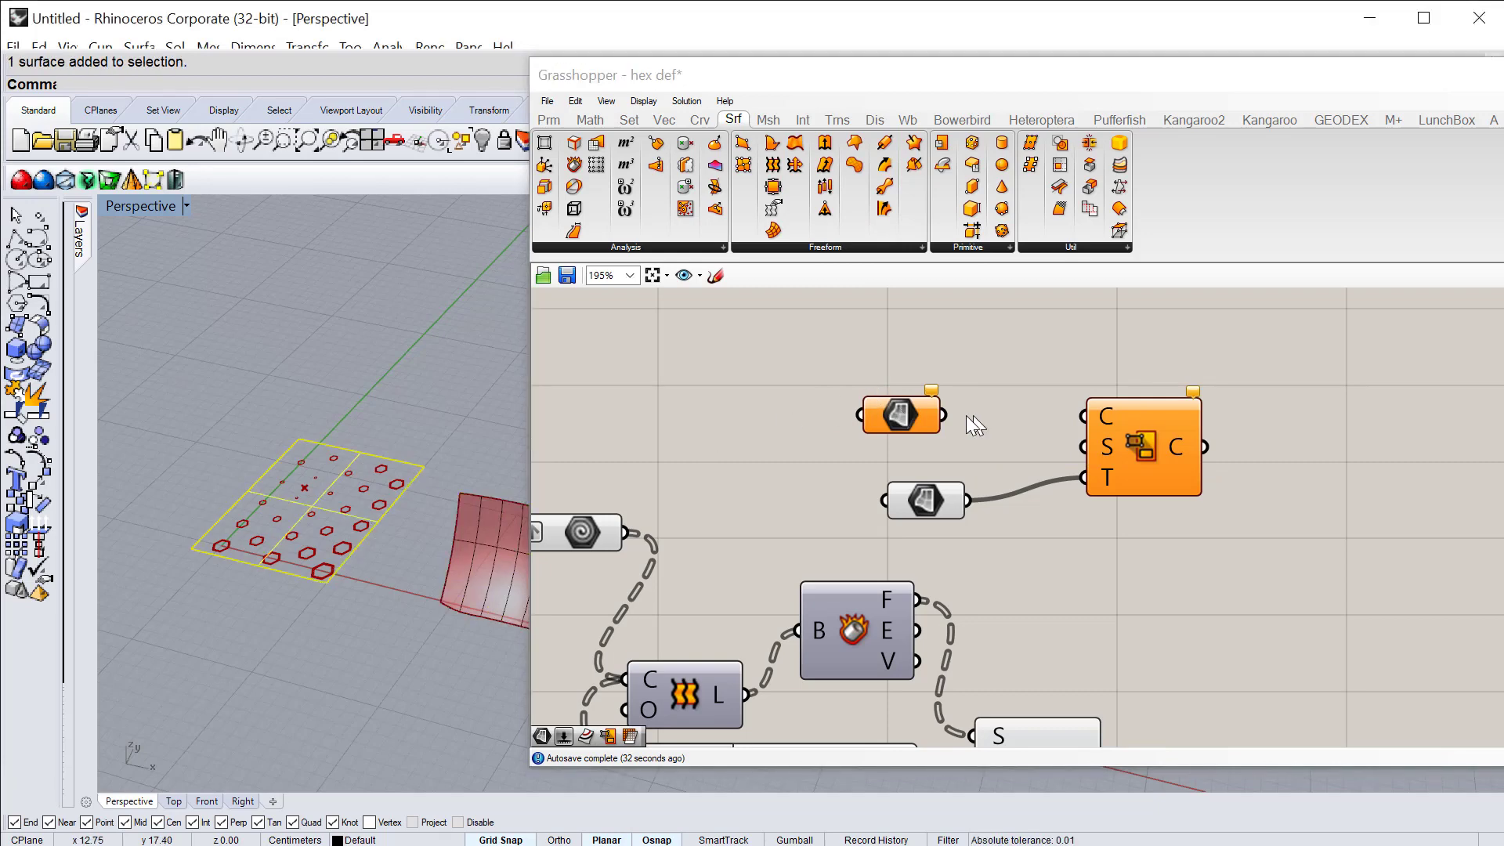
right_click(902, 415)
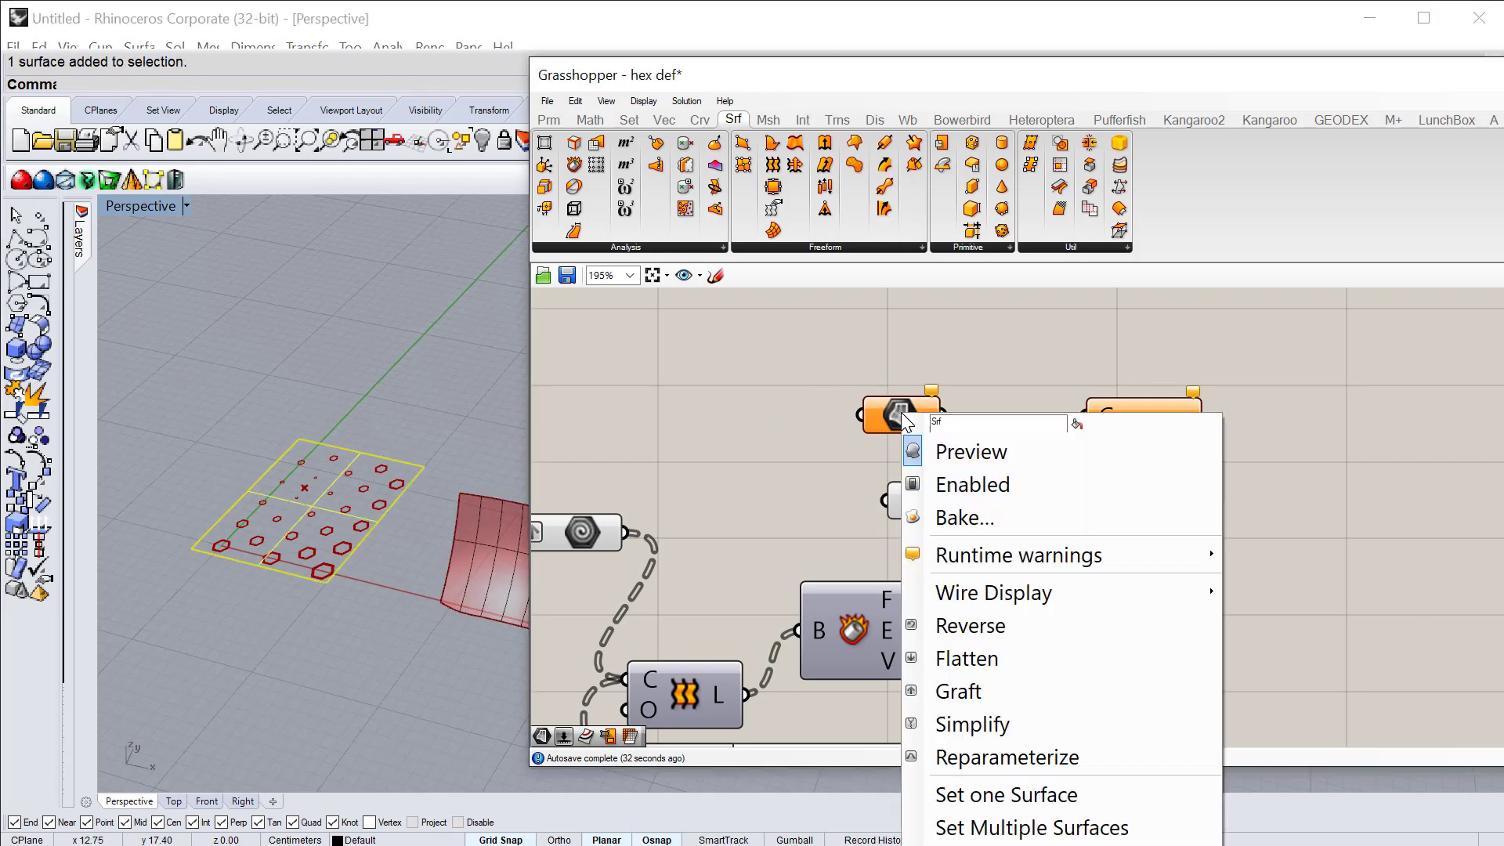
left_click(996, 792)
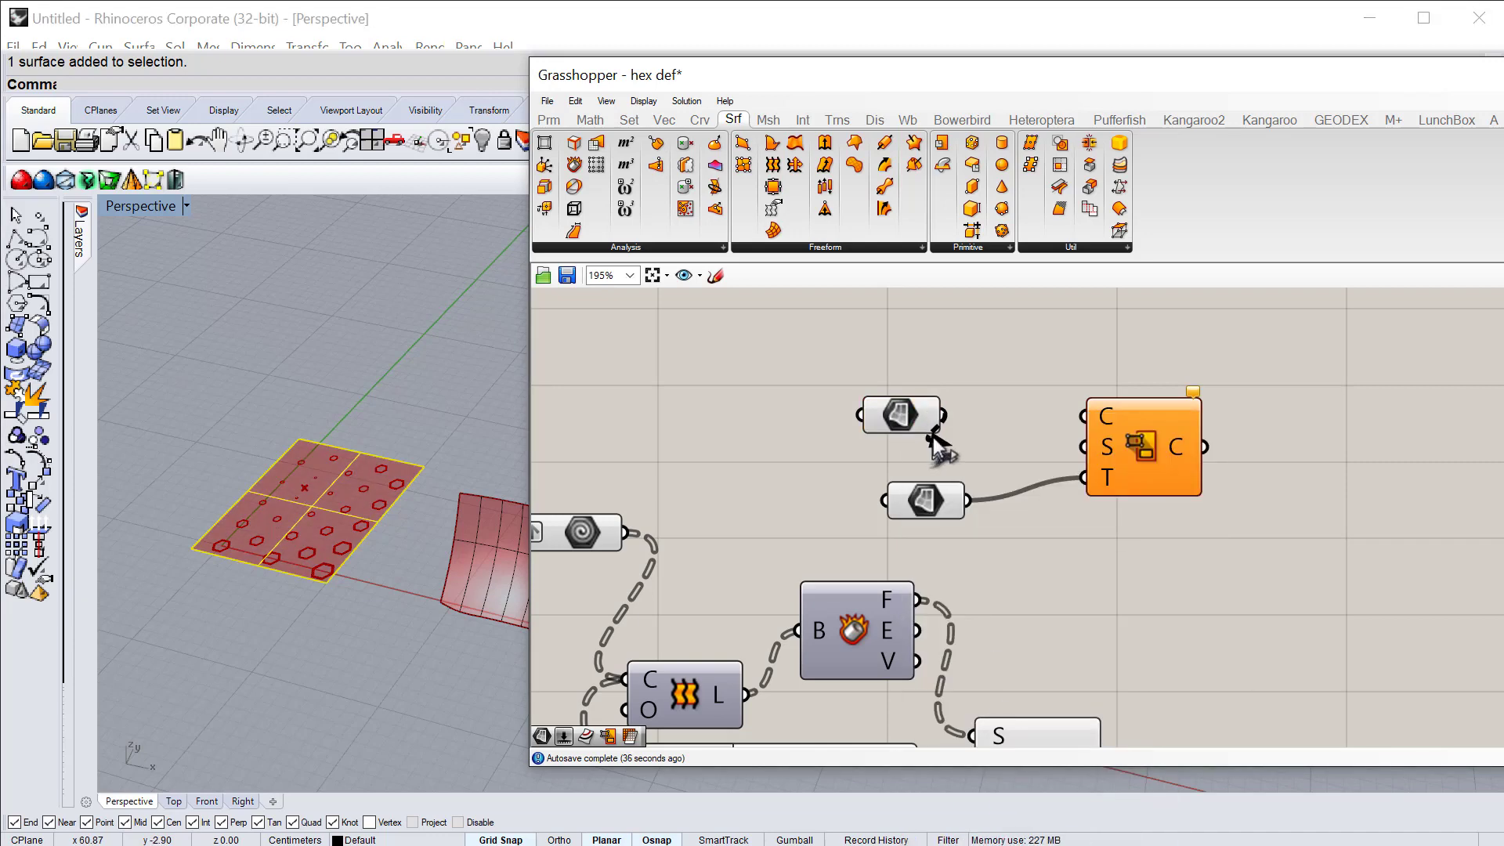
left_click_drag(942, 416, 1089, 445)
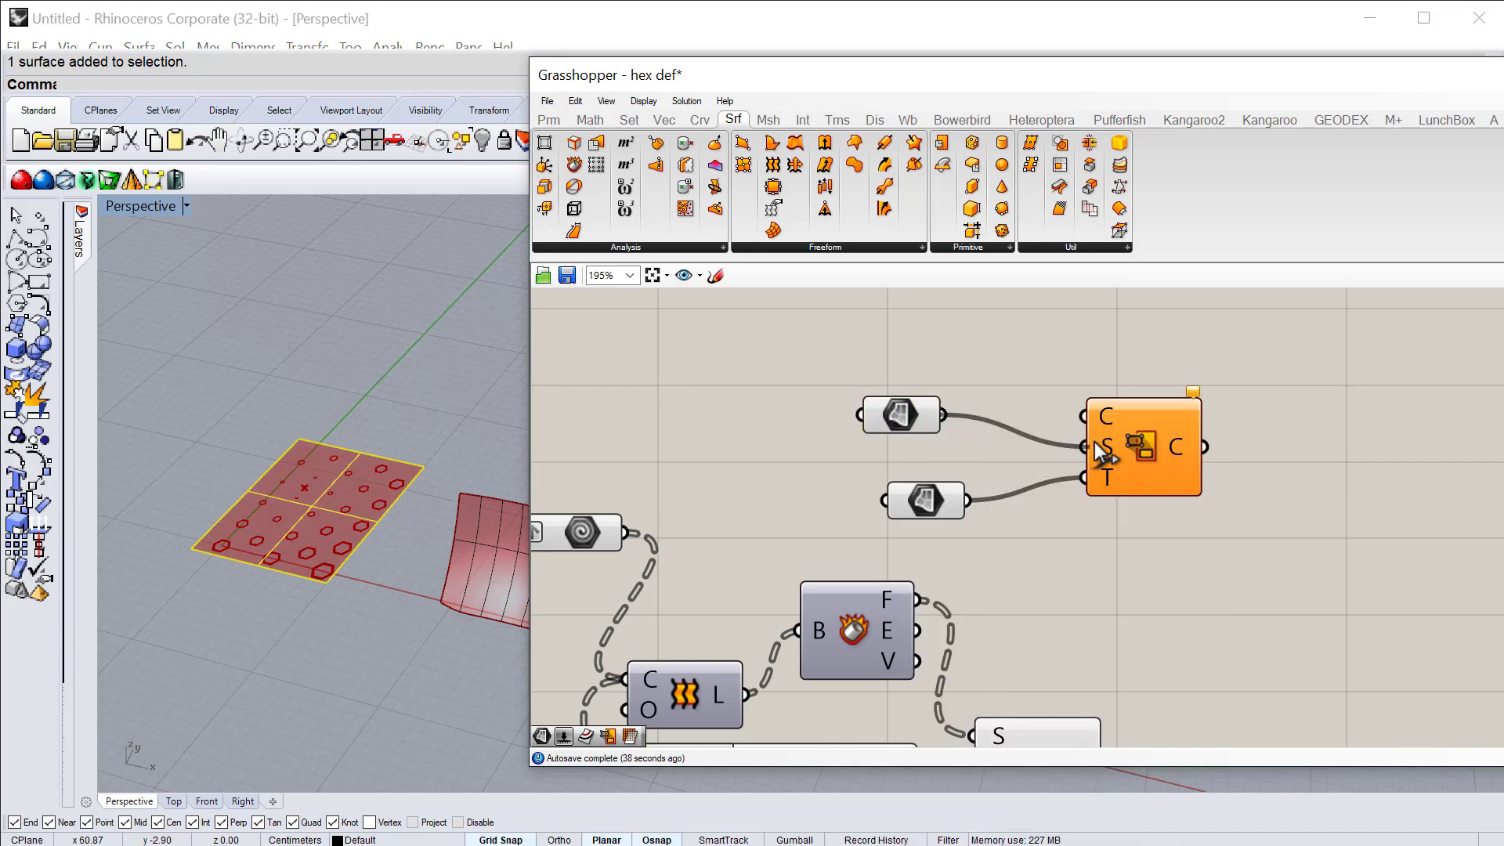
Step: Align the flat surface's parameter above the lofted surface's parameter and shift the Map to Surface component slightly up
left_click_drag(910, 412, 940, 436)
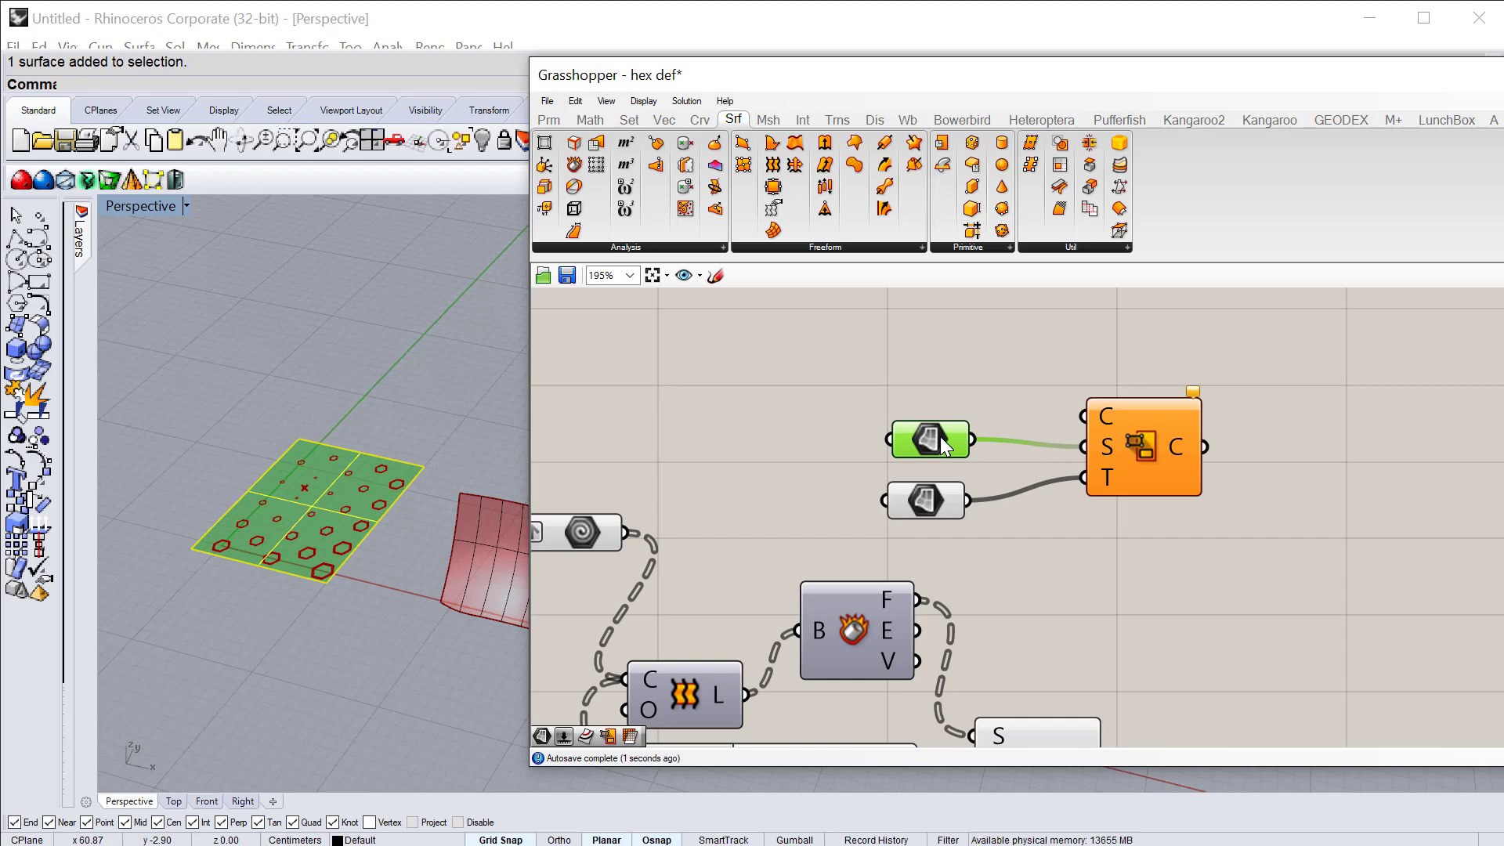
right_click_drag(419, 421, 468, 517)
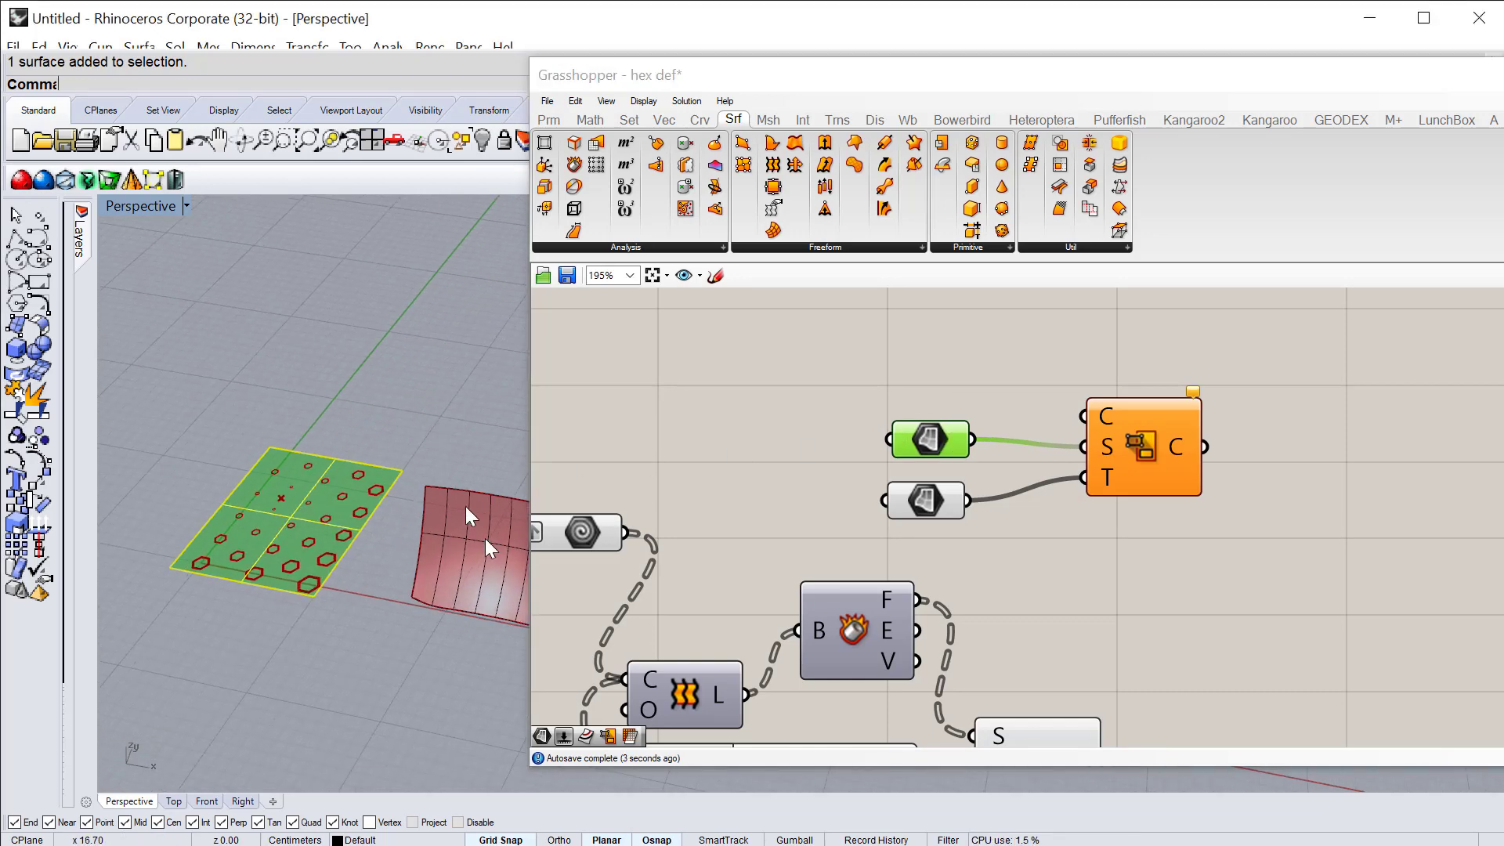
right_click_drag(1061, 555, 1160, 541)
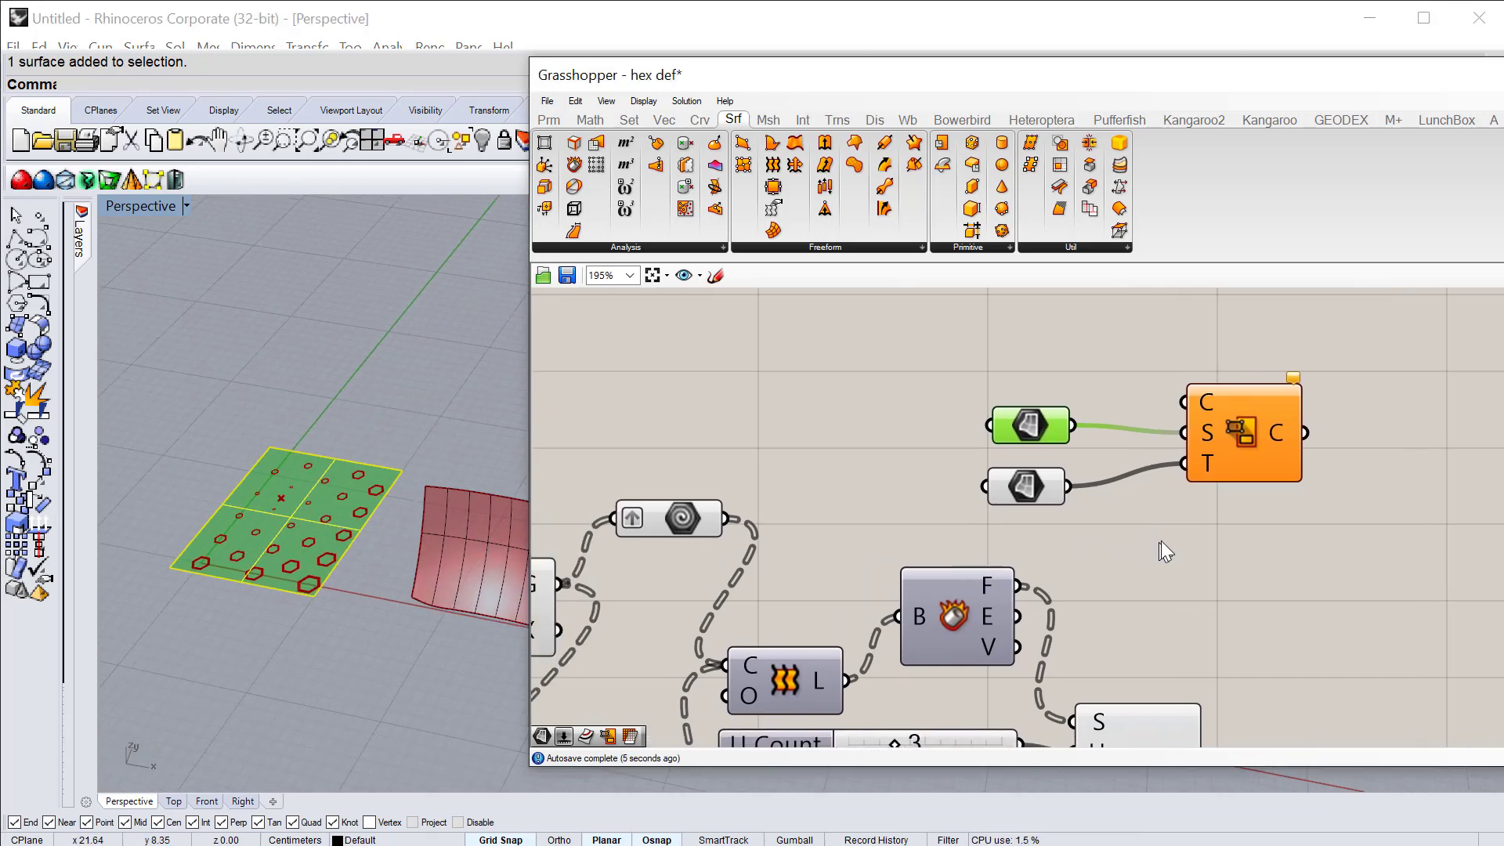
left_click(1026, 487)
left_click(1032, 427)
scroll(889, 486, "down", 2)
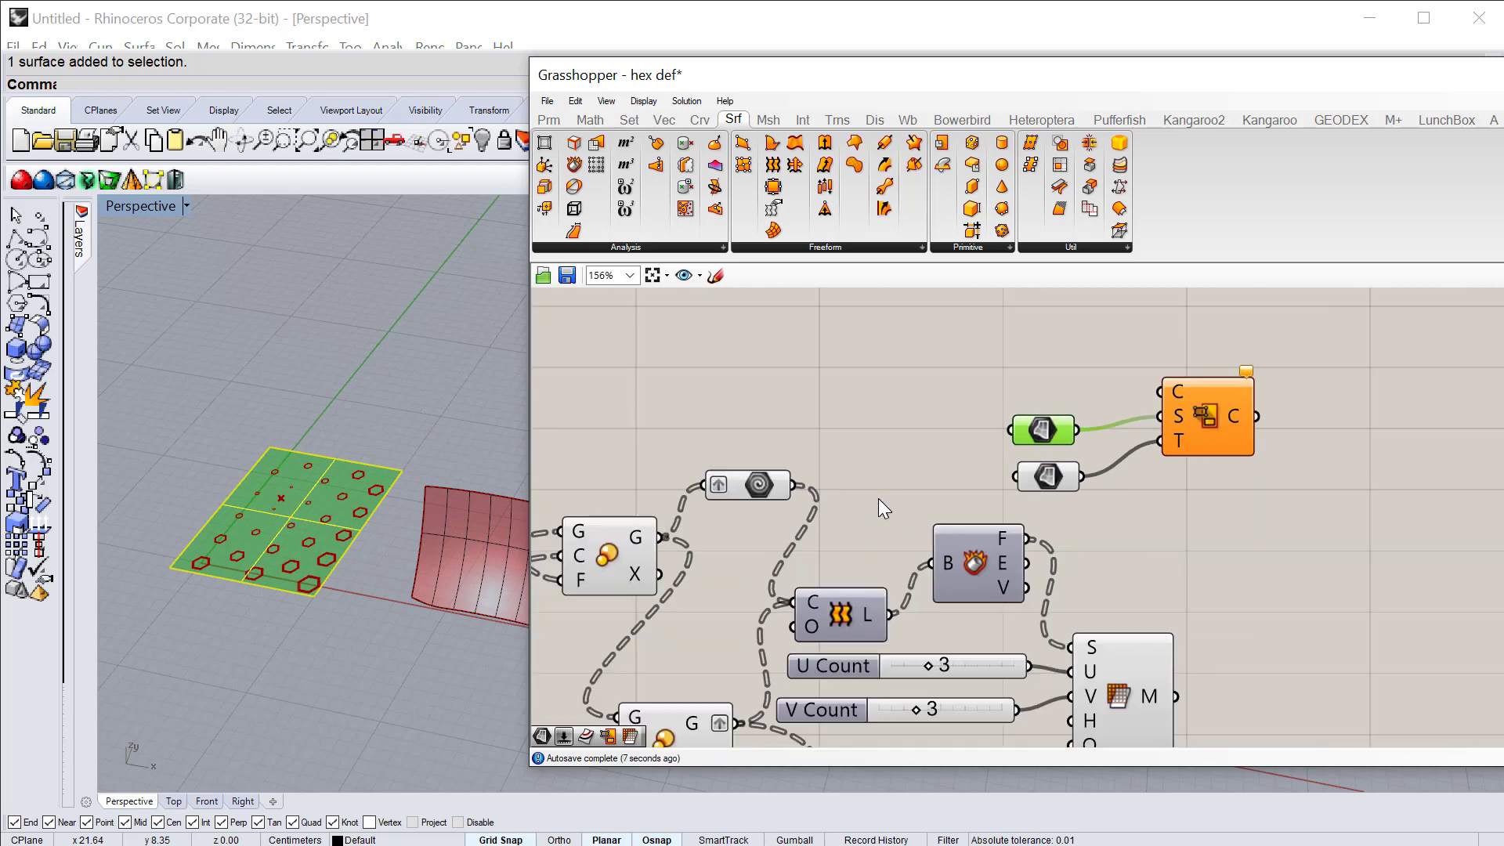
scroll(894, 498, "down", 2)
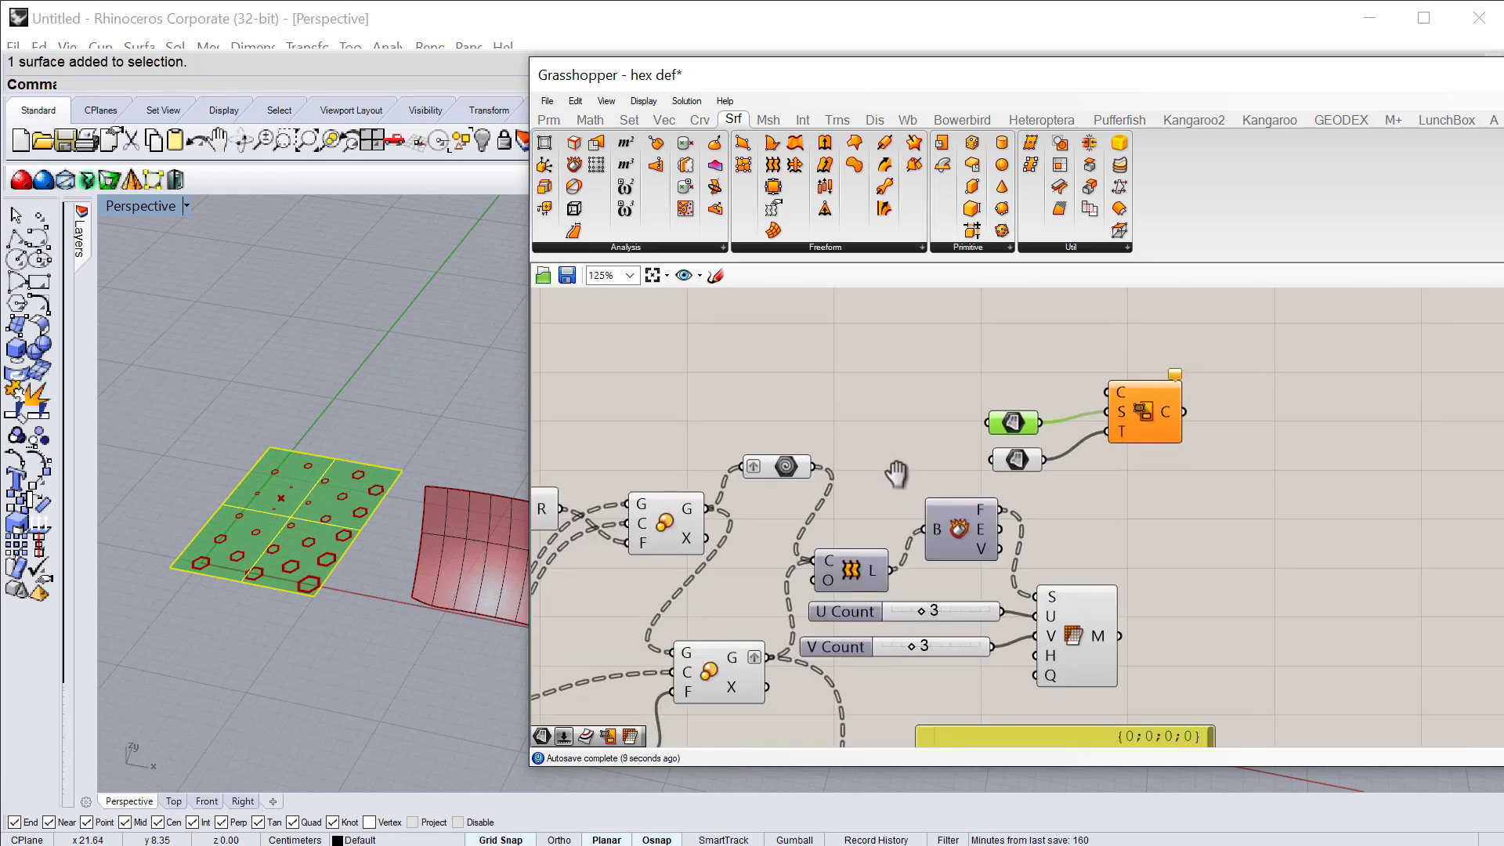
left_click_drag(1144, 411, 1154, 401)
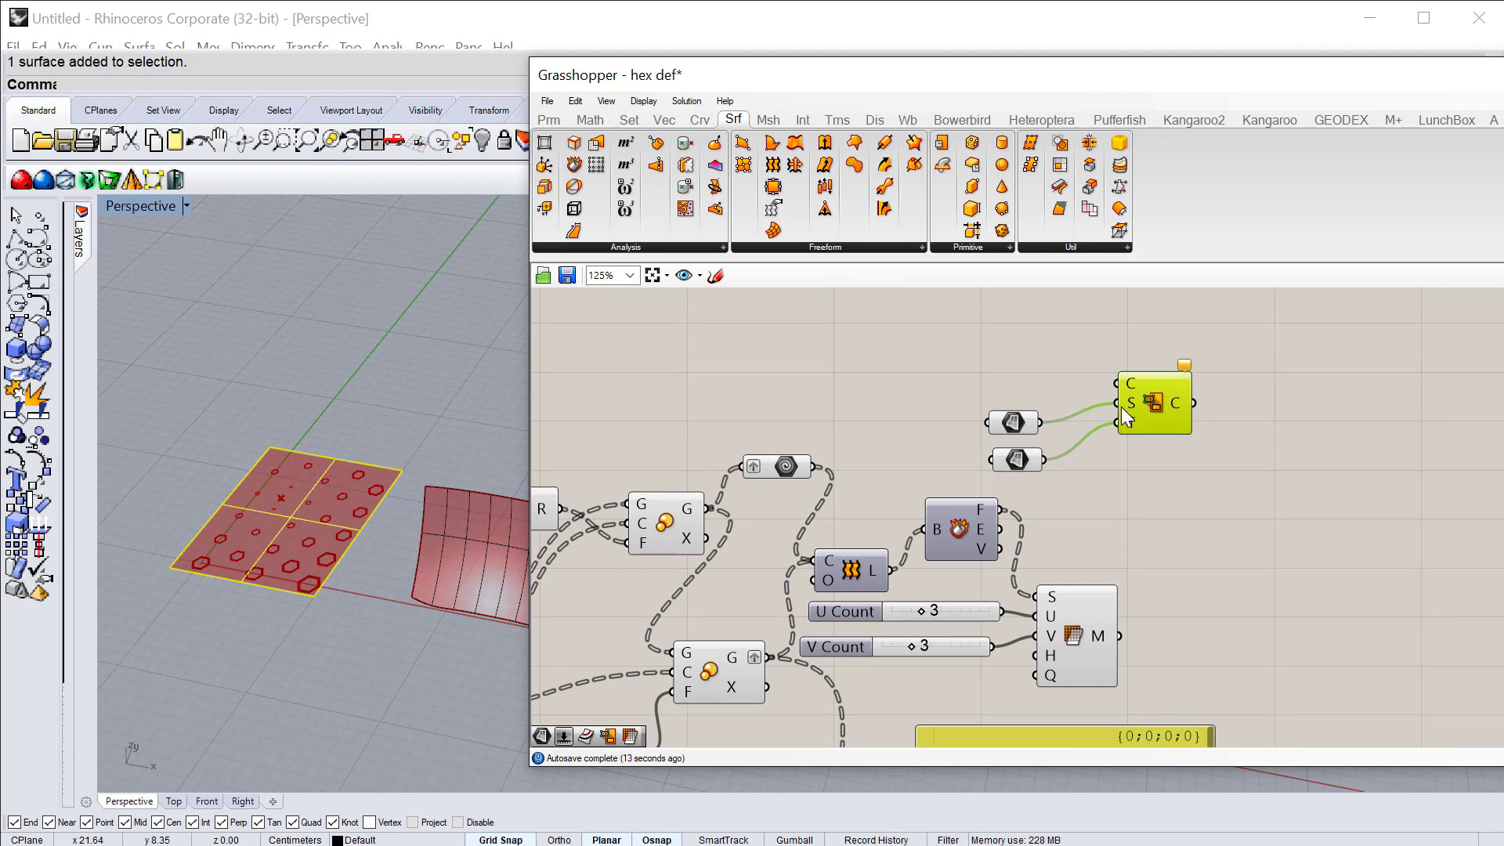
Step: Raise the mapping components and duplicate Map to Surface below the original, keeping the same source and target surface connections
mouse_move(680, 521)
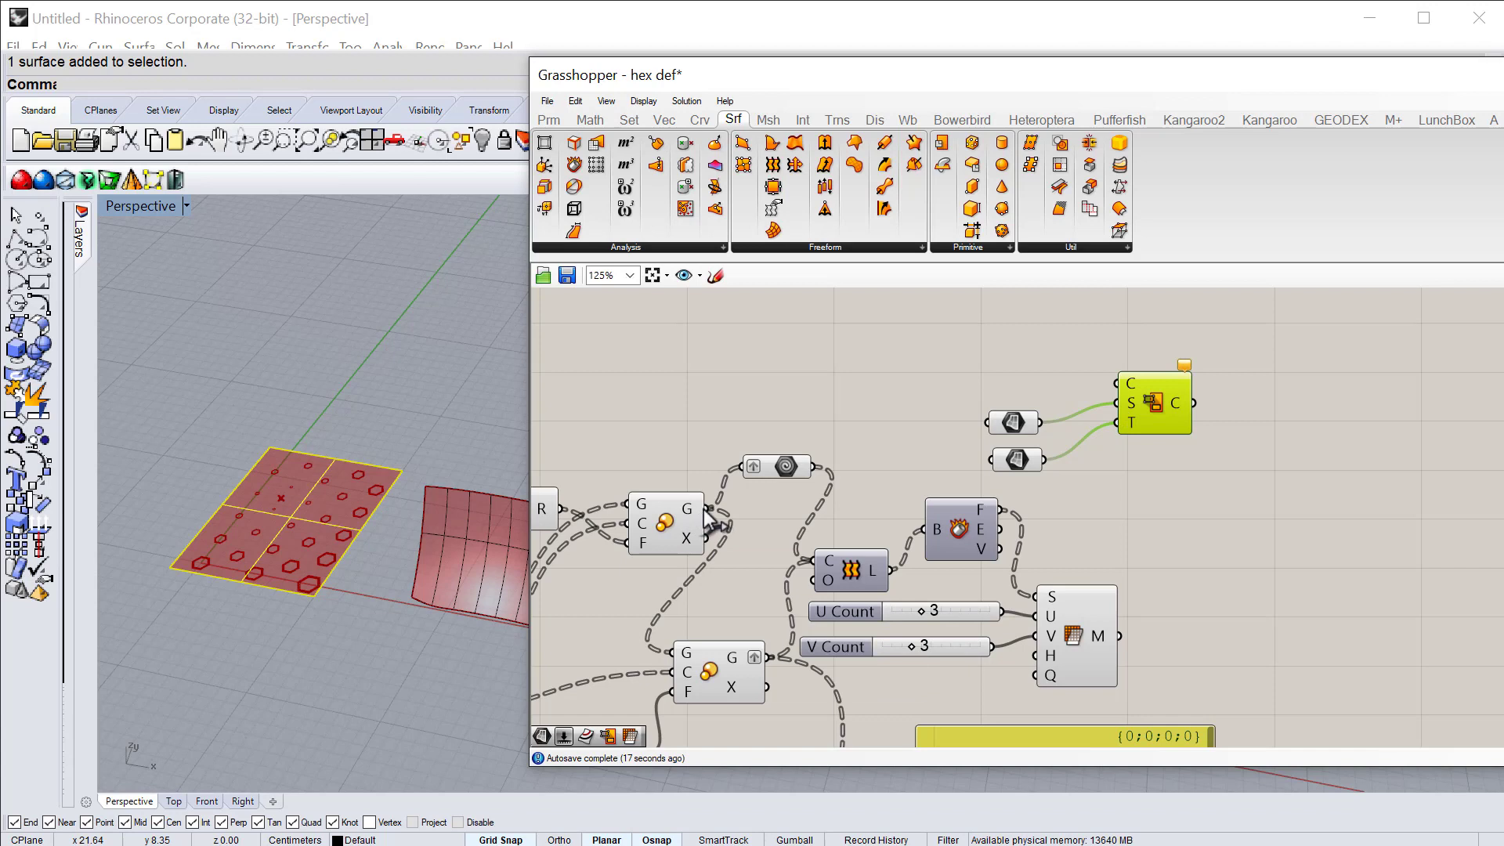
left_click(681, 519)
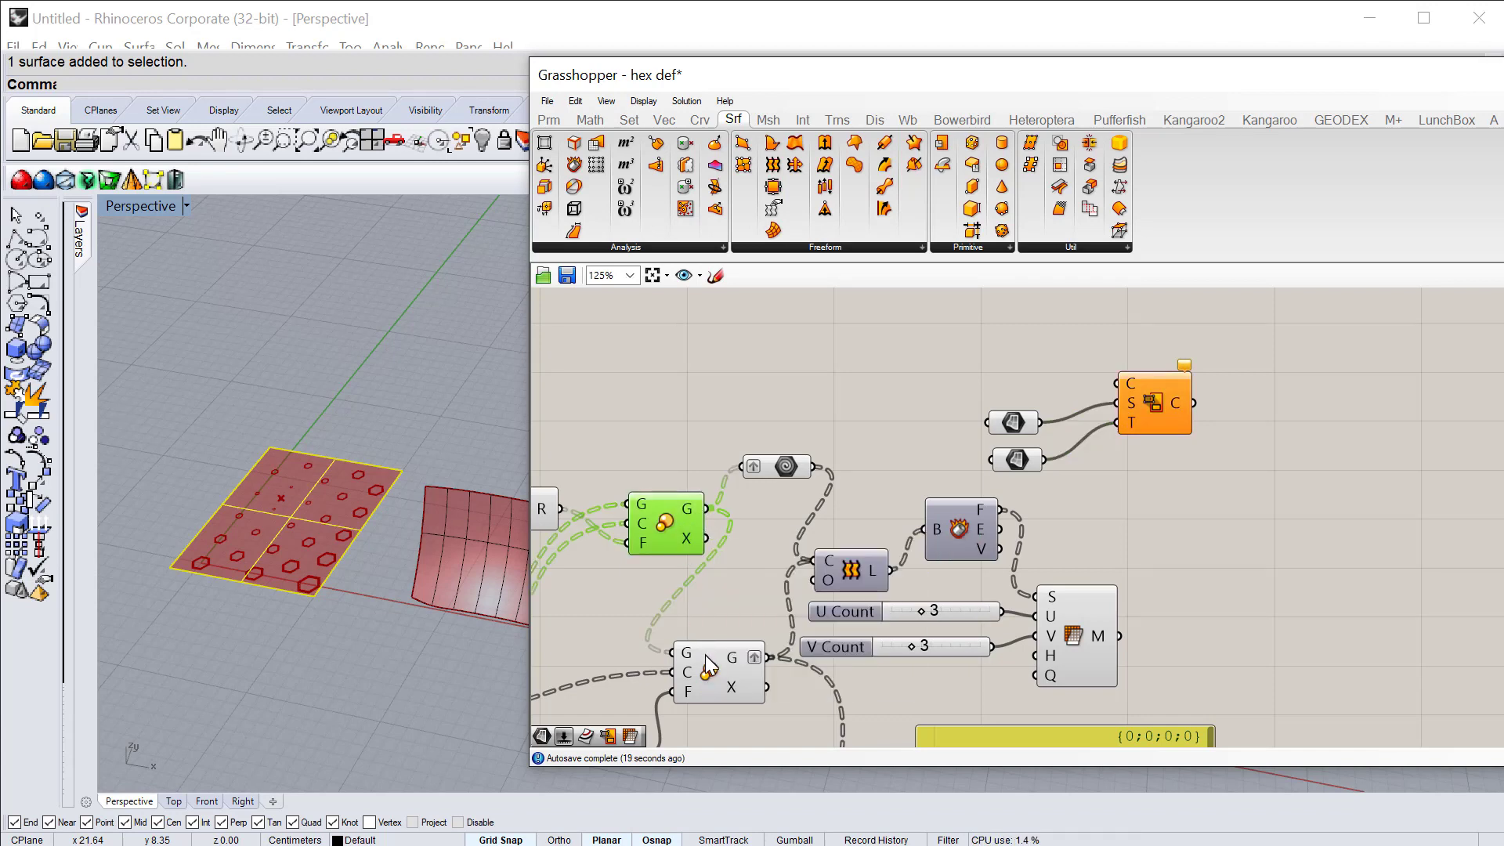
left_click(709, 662)
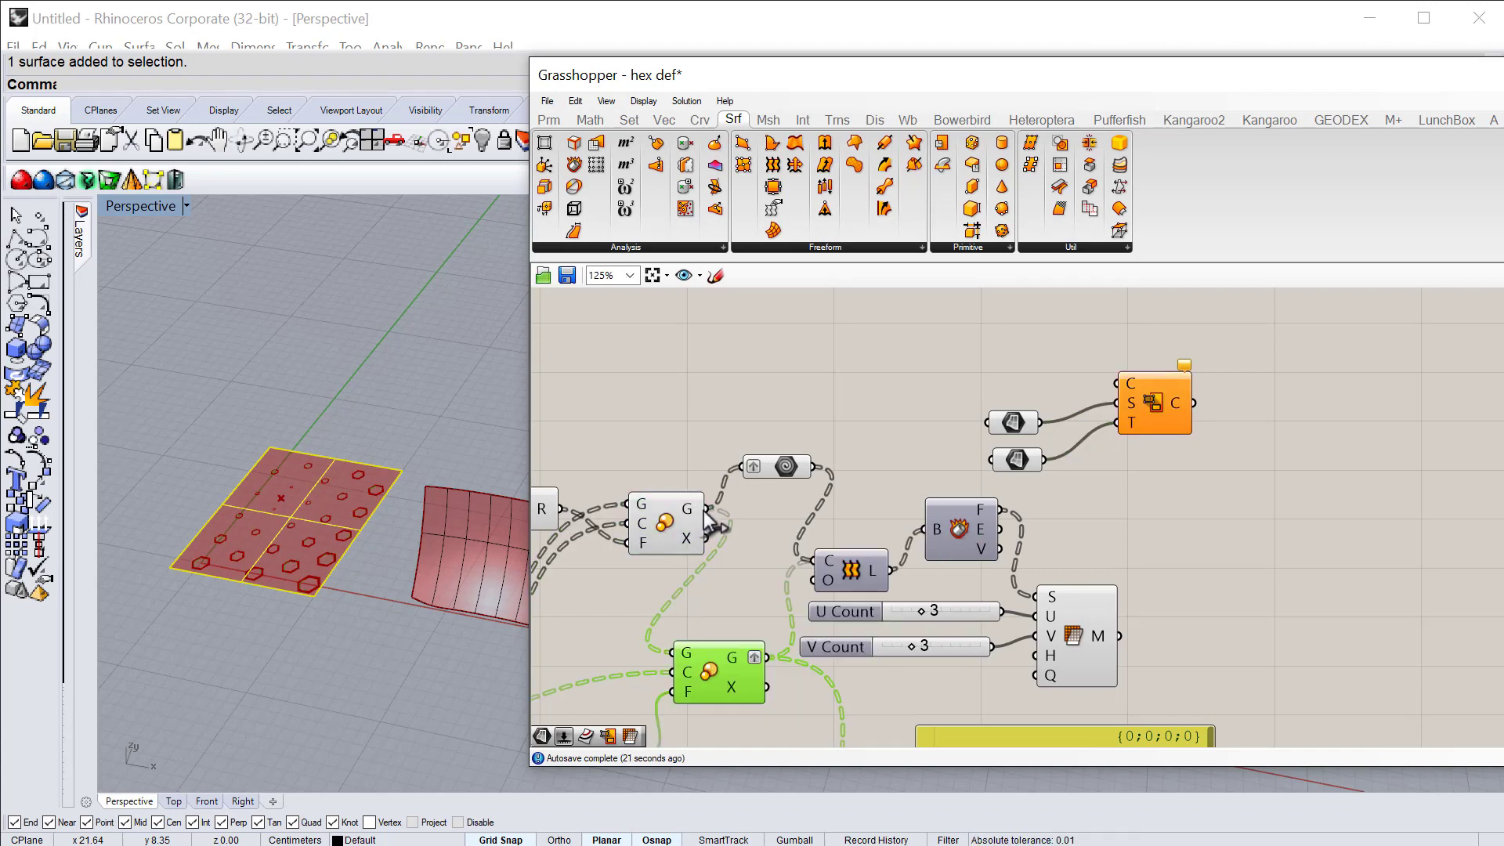
mouse_move(1150, 403)
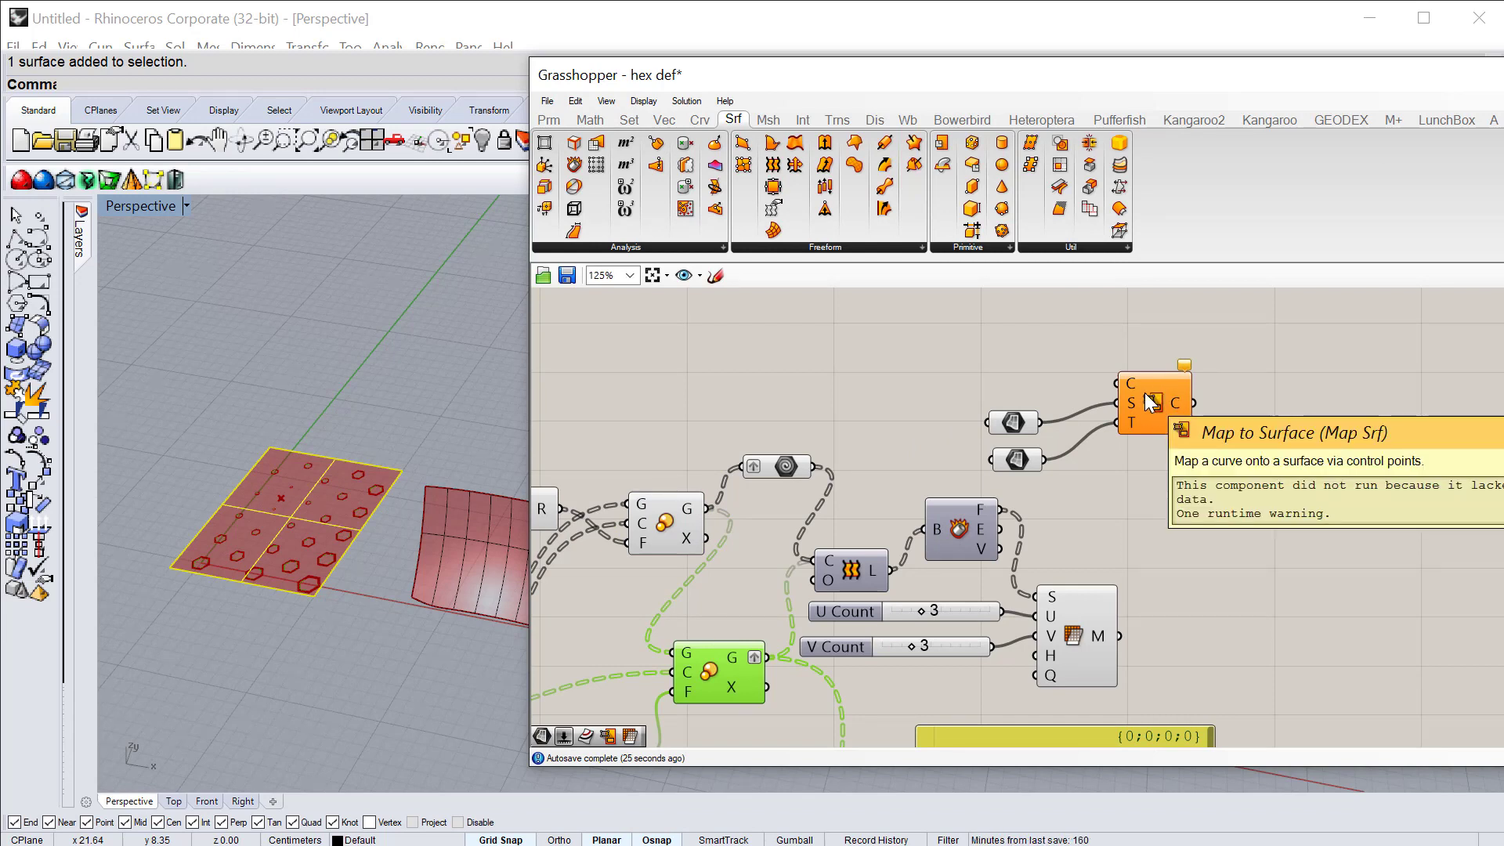
left_click_drag(962, 374, 1050, 479)
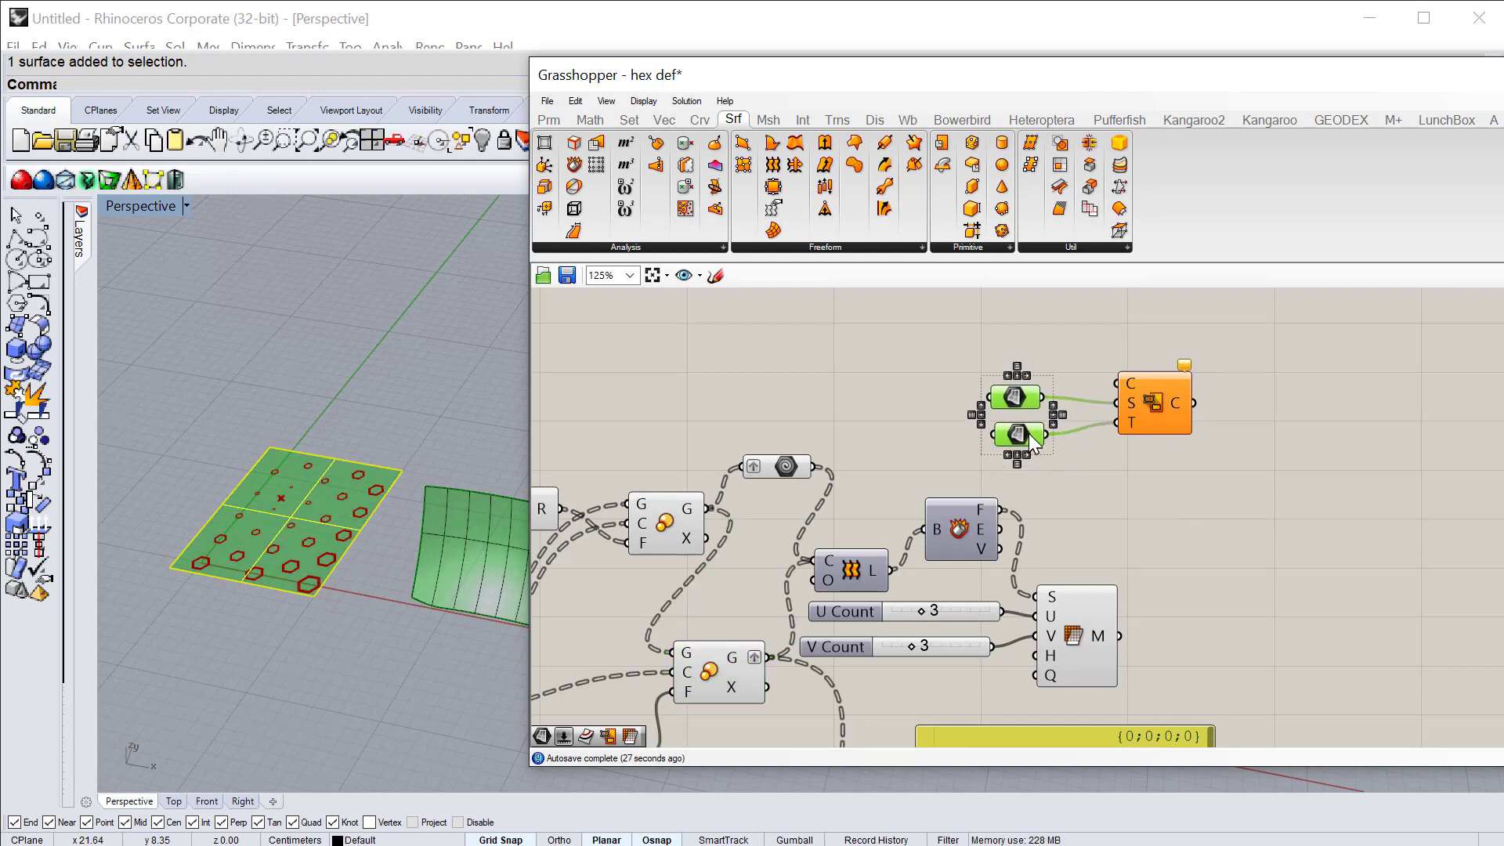
left_click_drag(1161, 408, 1167, 375)
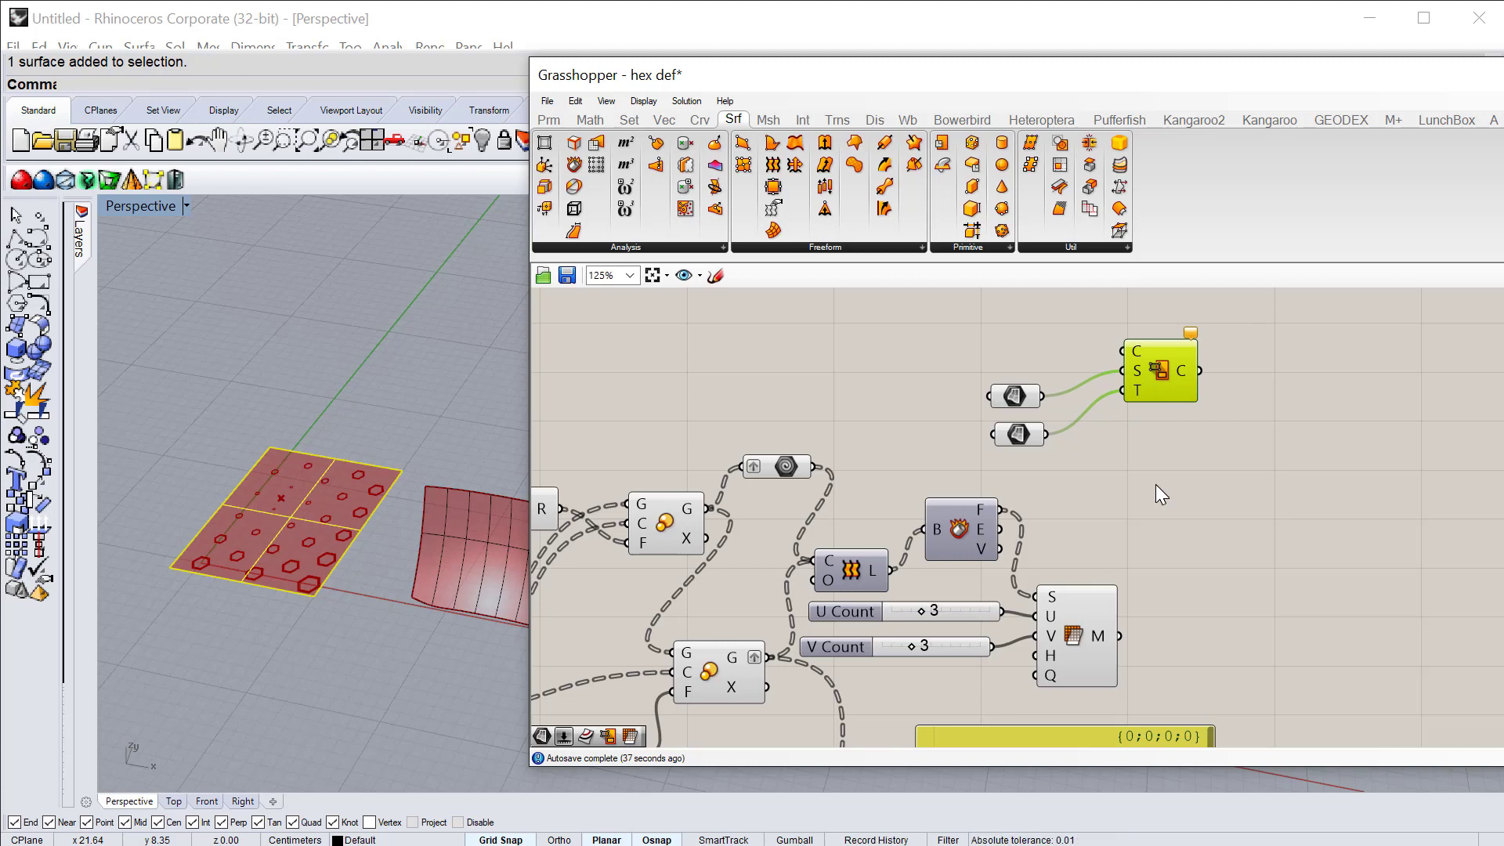
mouse_move(1164, 394)
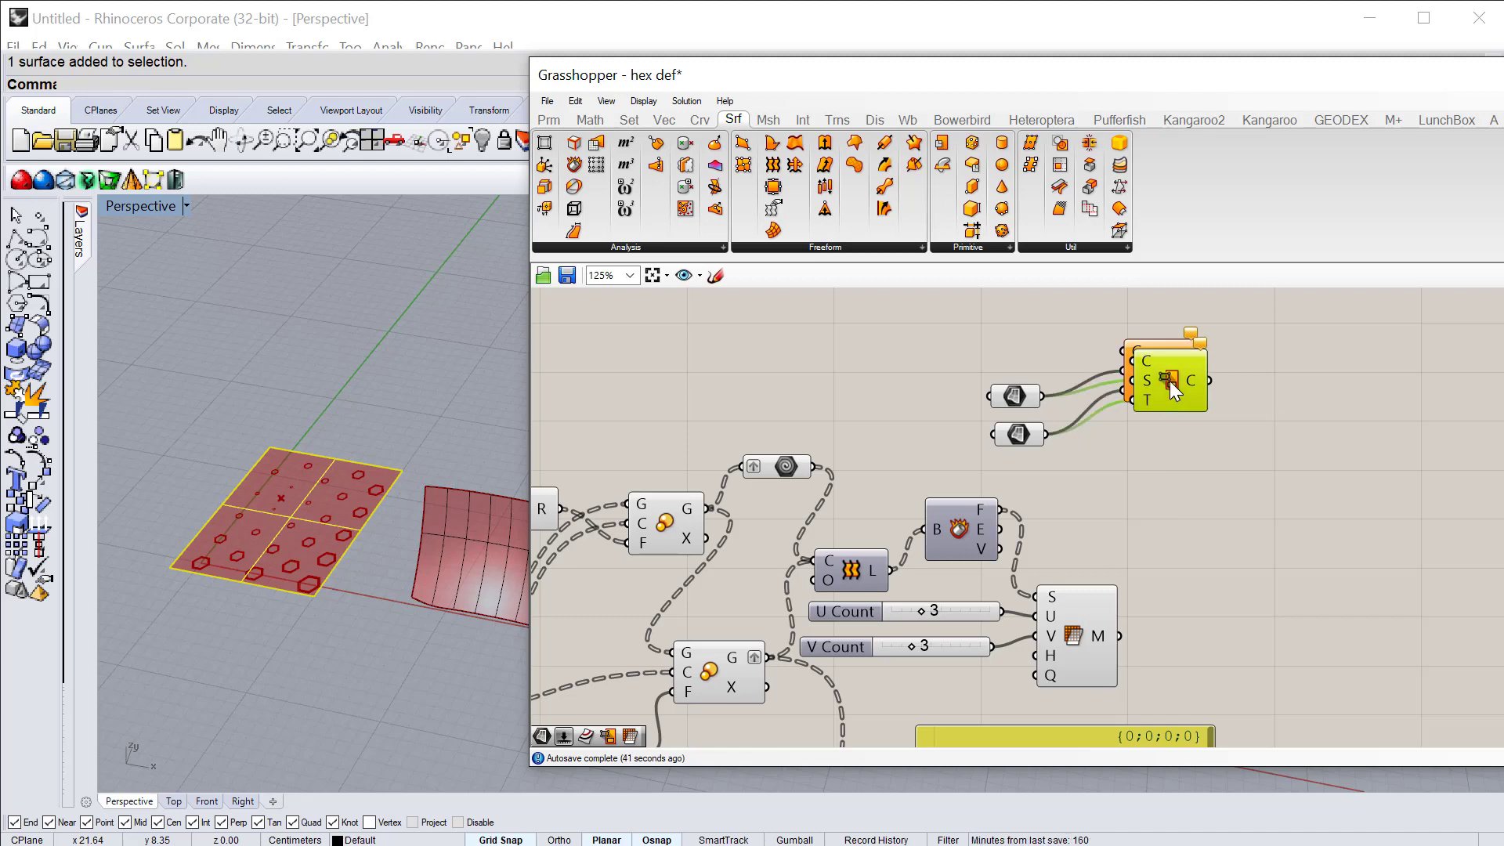
left_click_drag(1168, 381, 1175, 485, "alt")
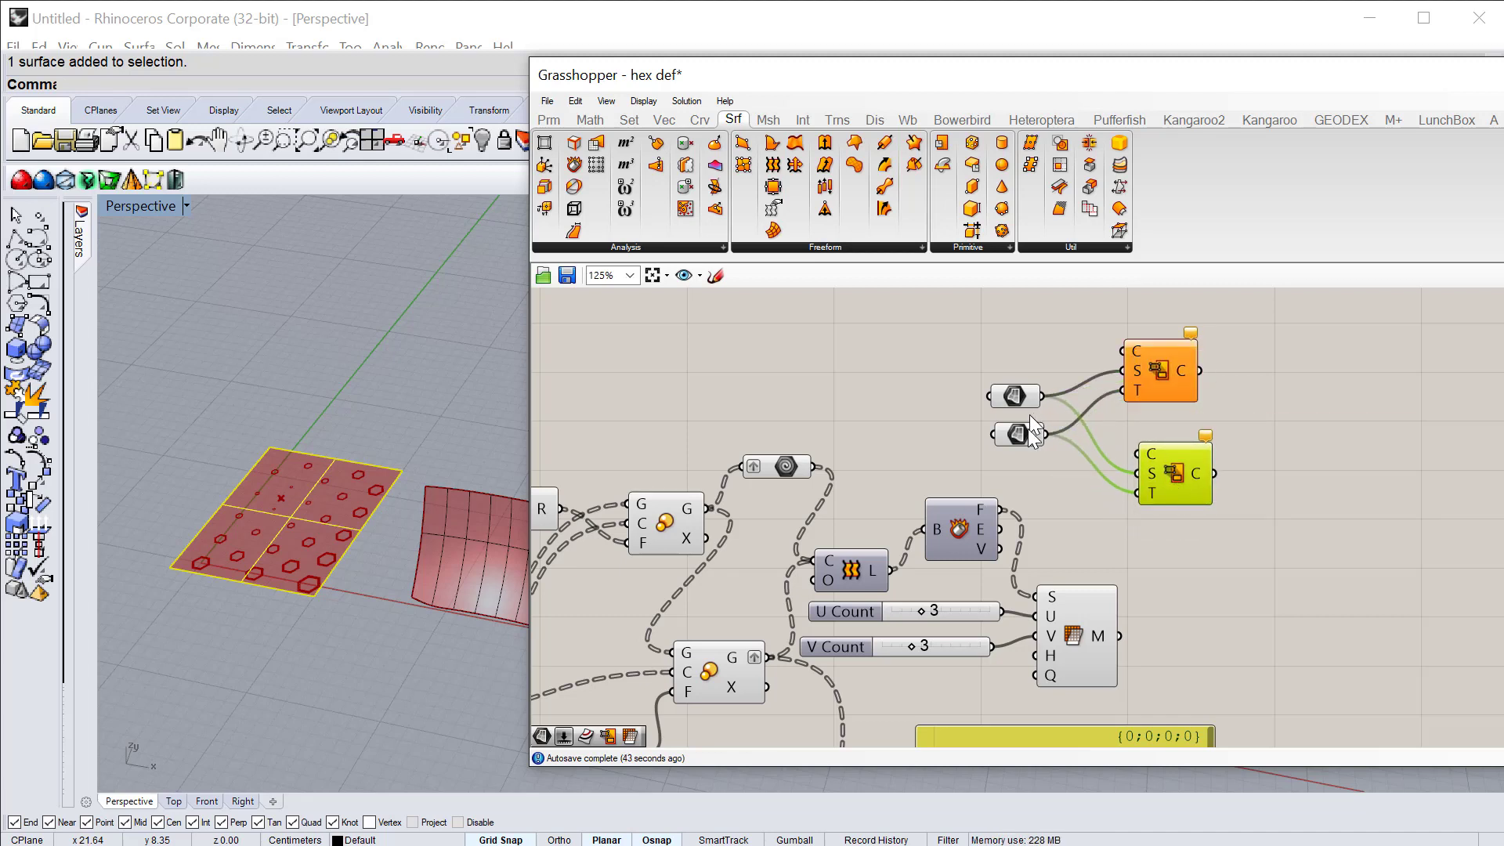
Step: Lower both Surface parameters on the canvas so they sit between the two Map to Surface components
left_click_drag(1027, 429, 1040, 470)
left_click_drag(1026, 401, 1034, 439)
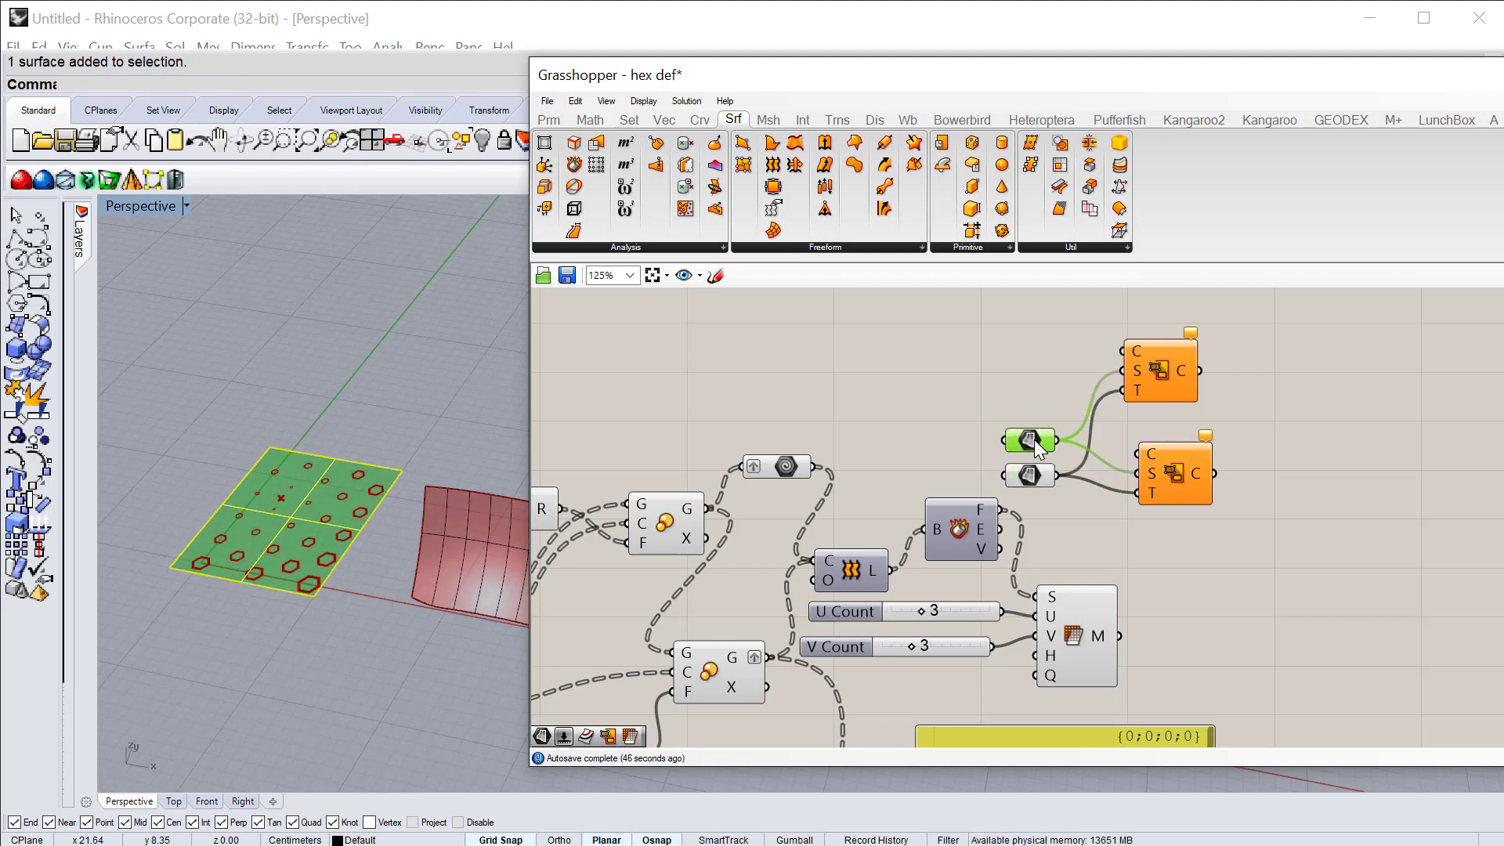
left_click(954, 437)
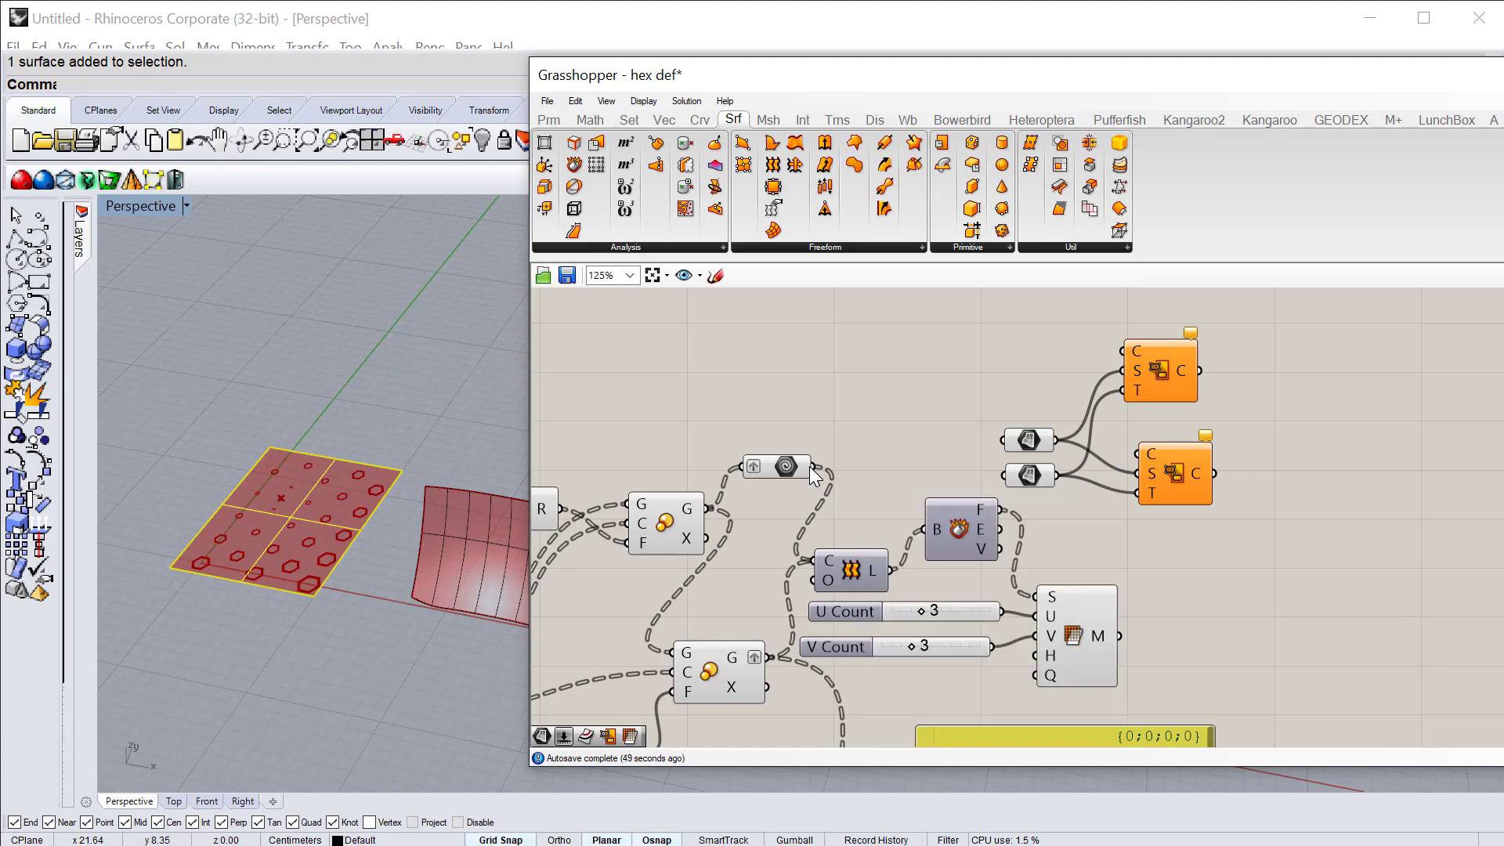
Step: Connect the grafted Geometry parameter to the first Map to Surface's Curve input and the second Scale component's Geometry output to the duplicate's Curve input
mouse_move(810, 467)
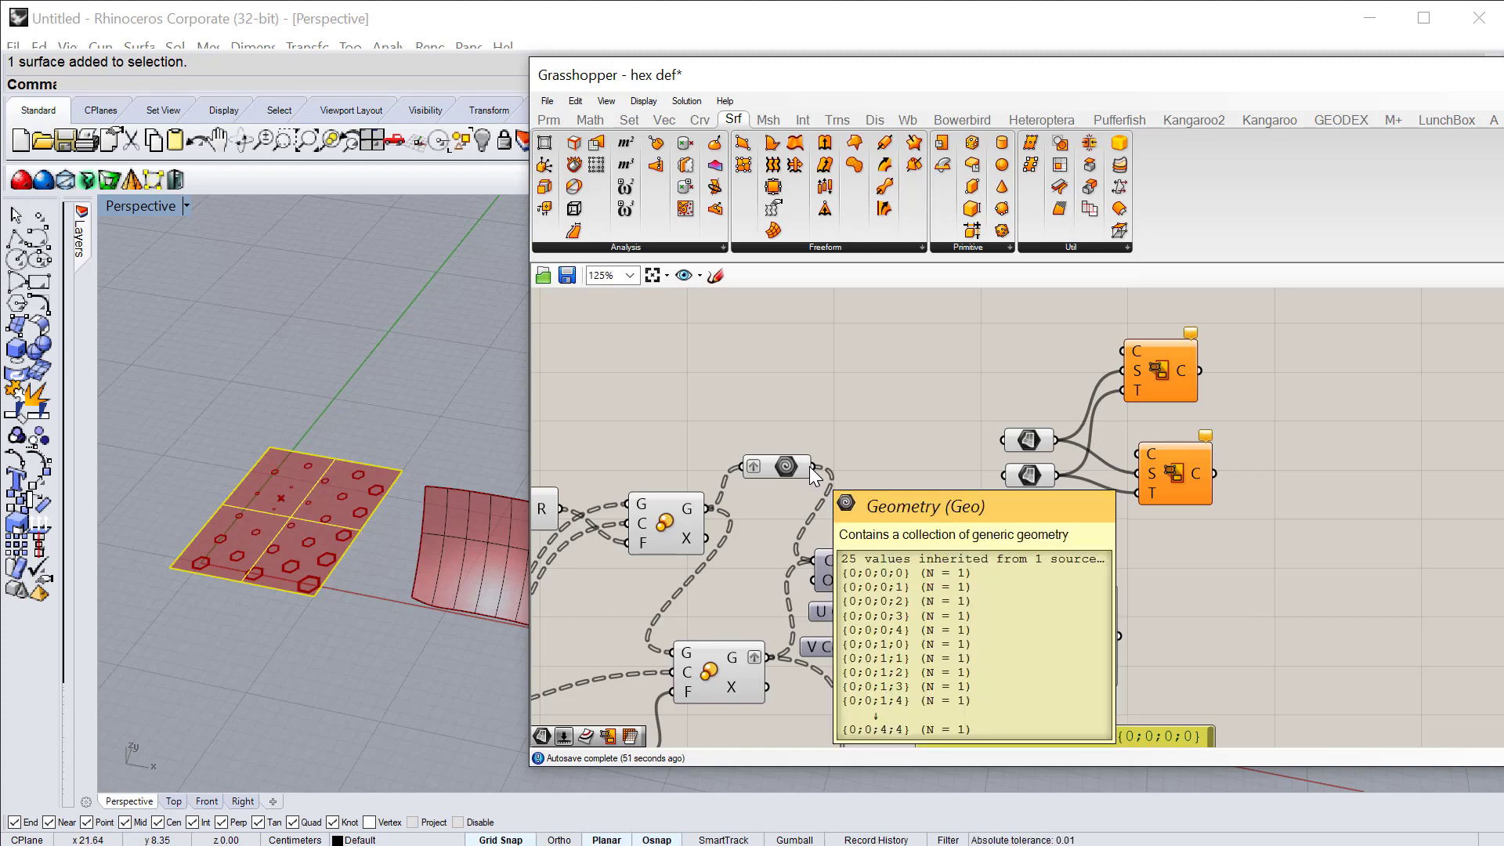
left_click(770, 473)
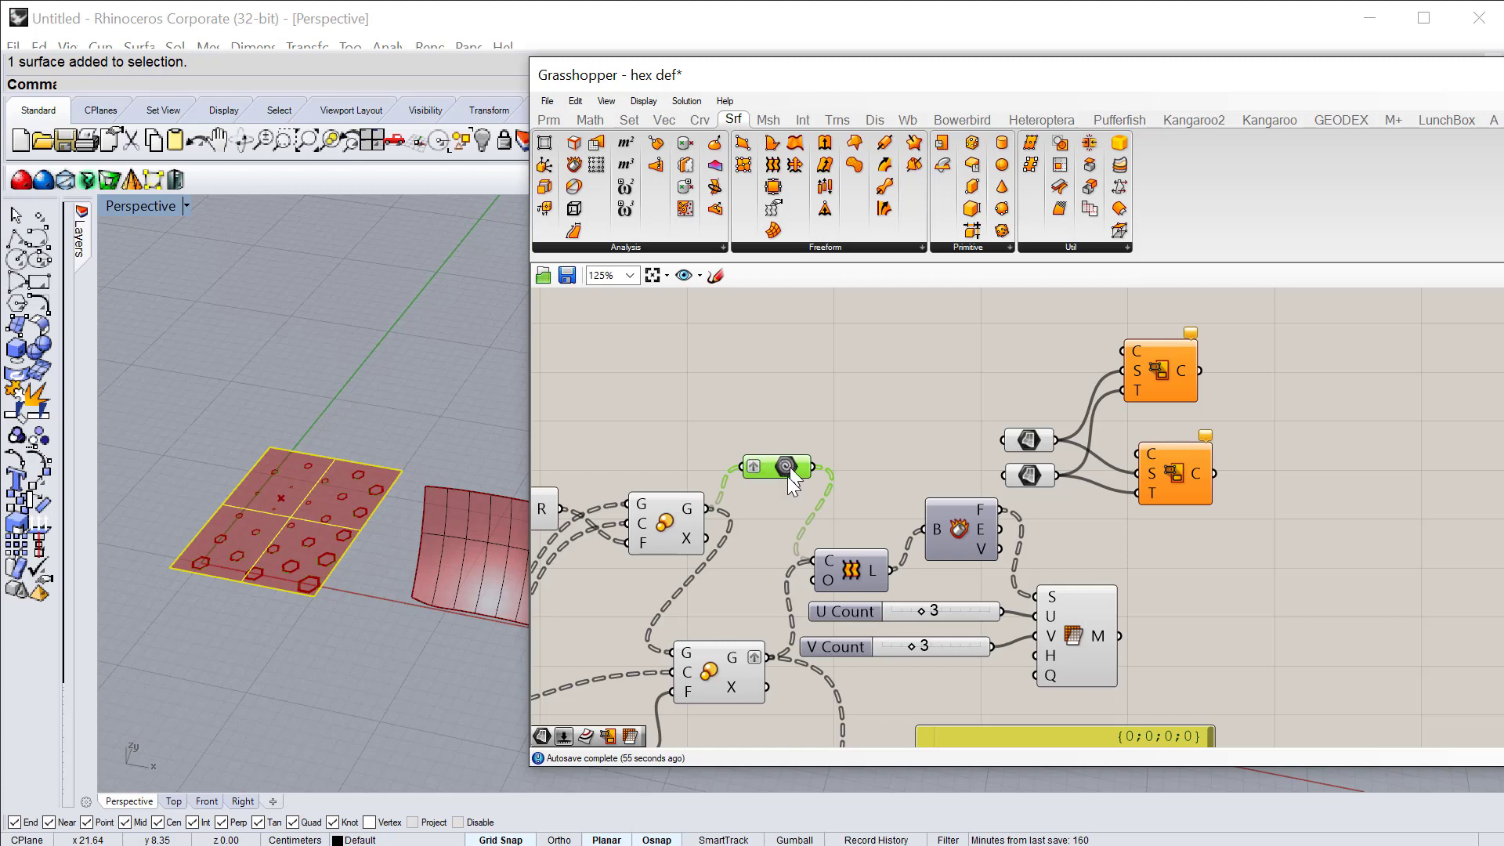
left_click_drag(814, 467, 1125, 350)
right_click_drag(892, 681, 889, 586)
right_click_drag(783, 581, 761, 664)
left_click_drag(741, 646, 1106, 449)
right_click_drag(462, 600, 348, 484)
scroll(418, 557, "up", 4)
right_click_drag(315, 519, 399, 495, "shift")
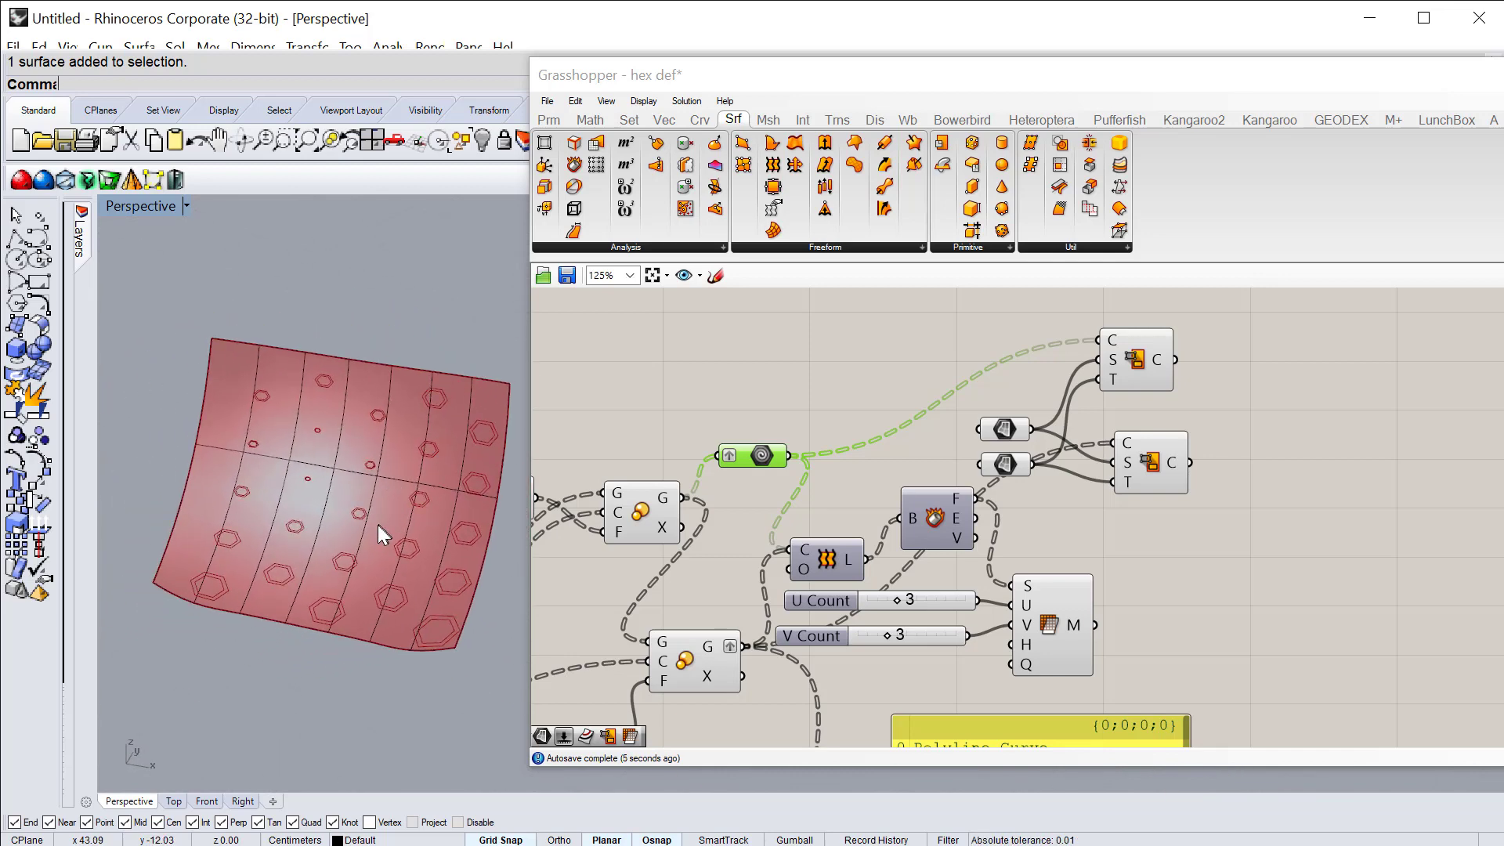
left_click(1145, 379)
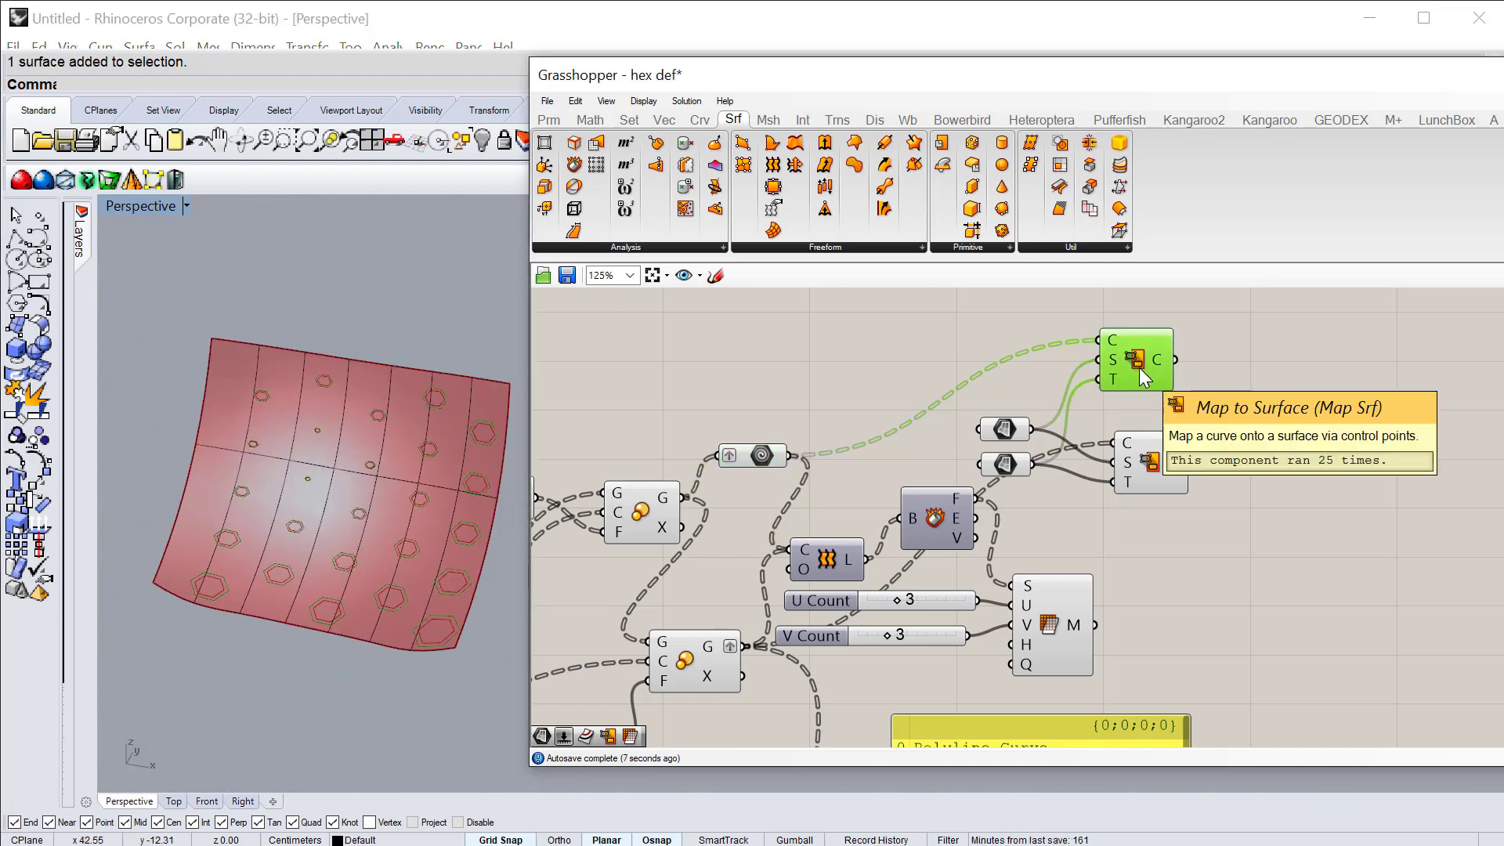
left_click(1153, 469)
Step: Add a Loft component beside the mapping components and connect both Map to Surface outputs to its Curves input
right_click_drag(1255, 457, 1202, 494)
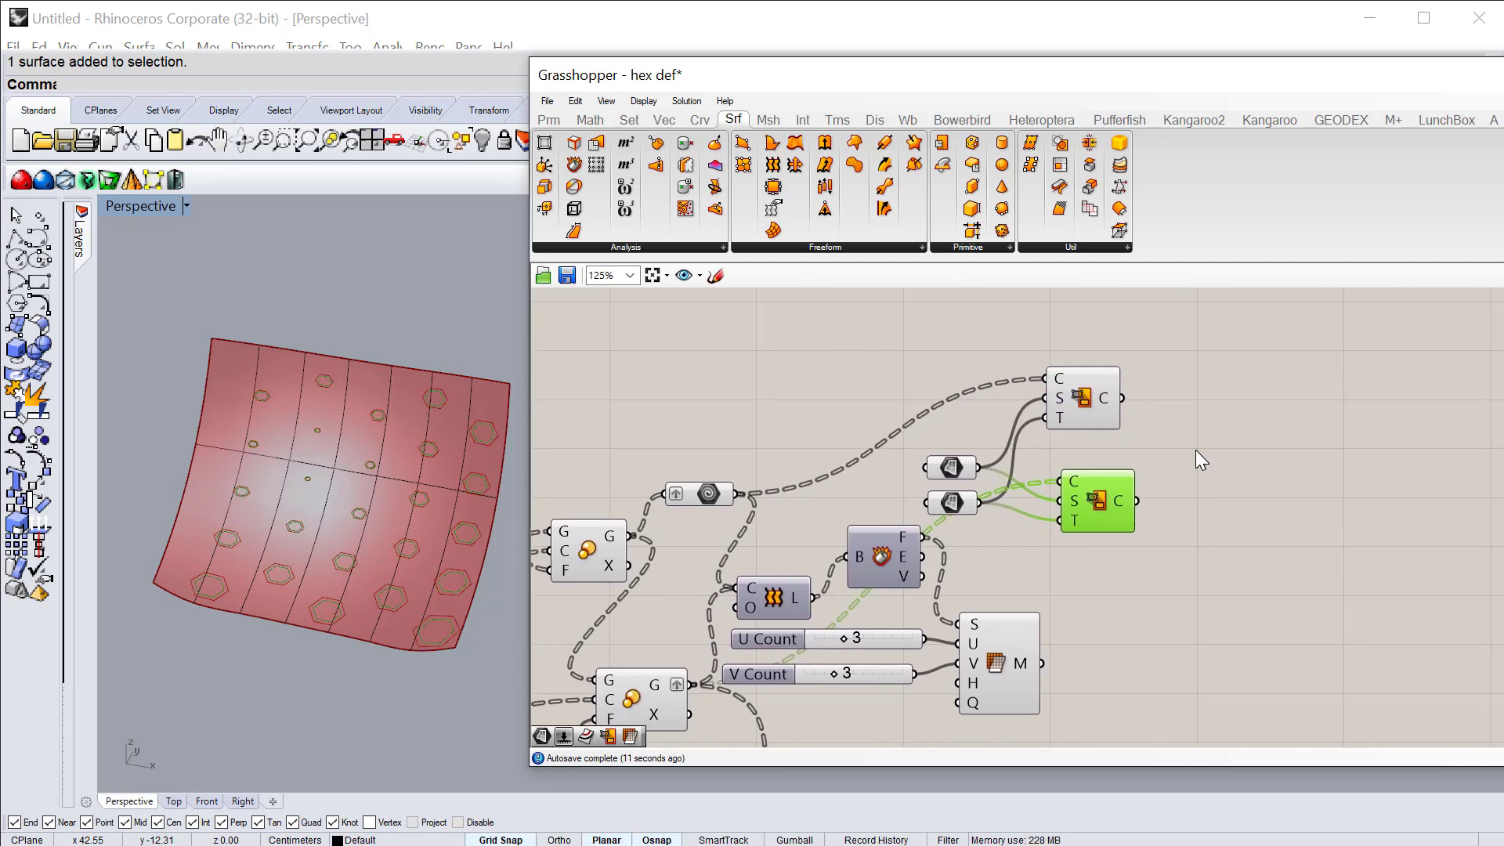
double_click(1195, 449)
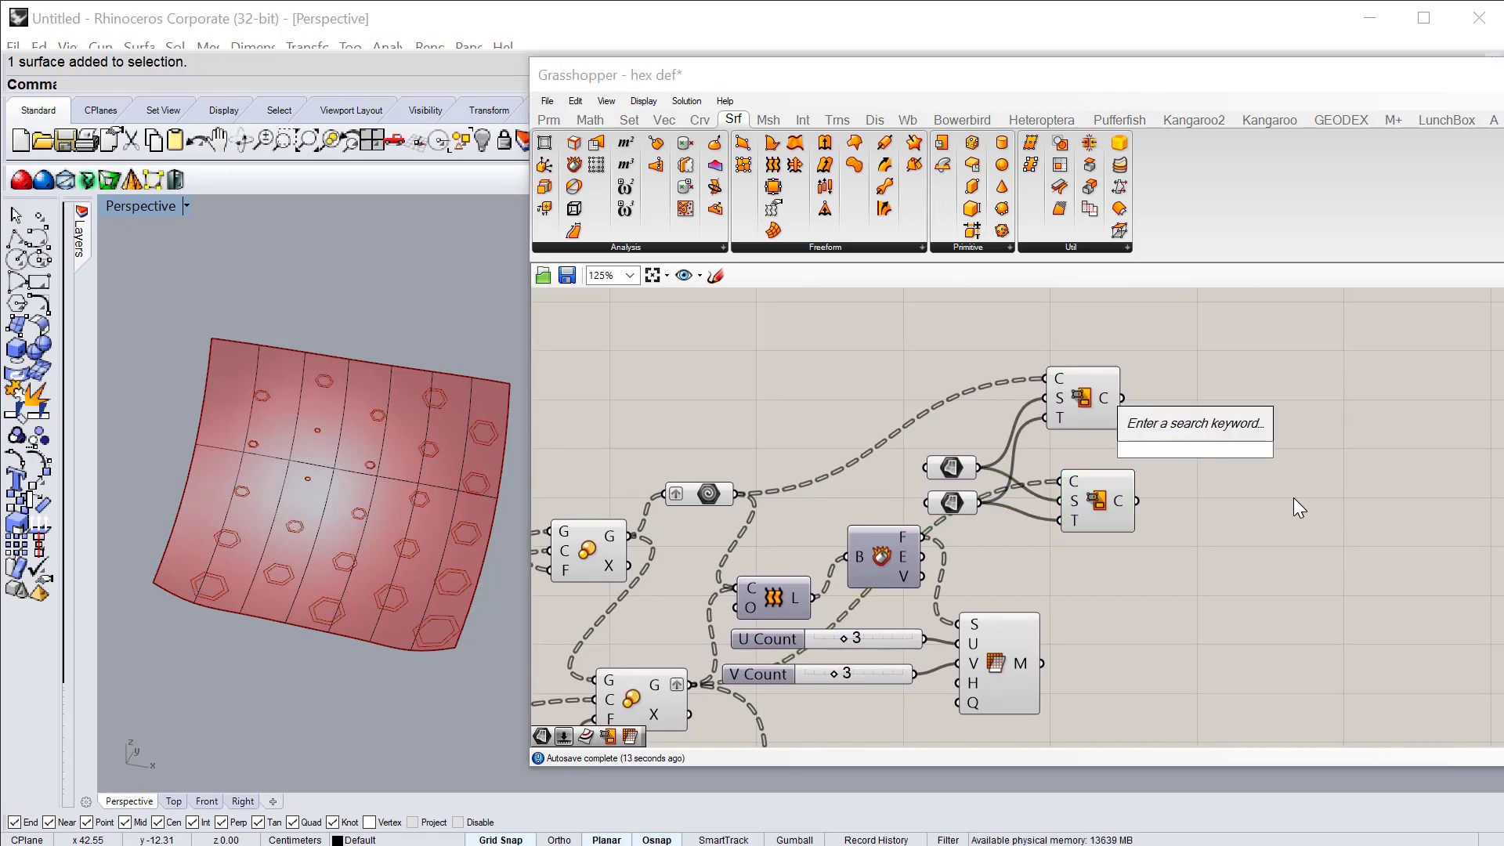
type("loft")
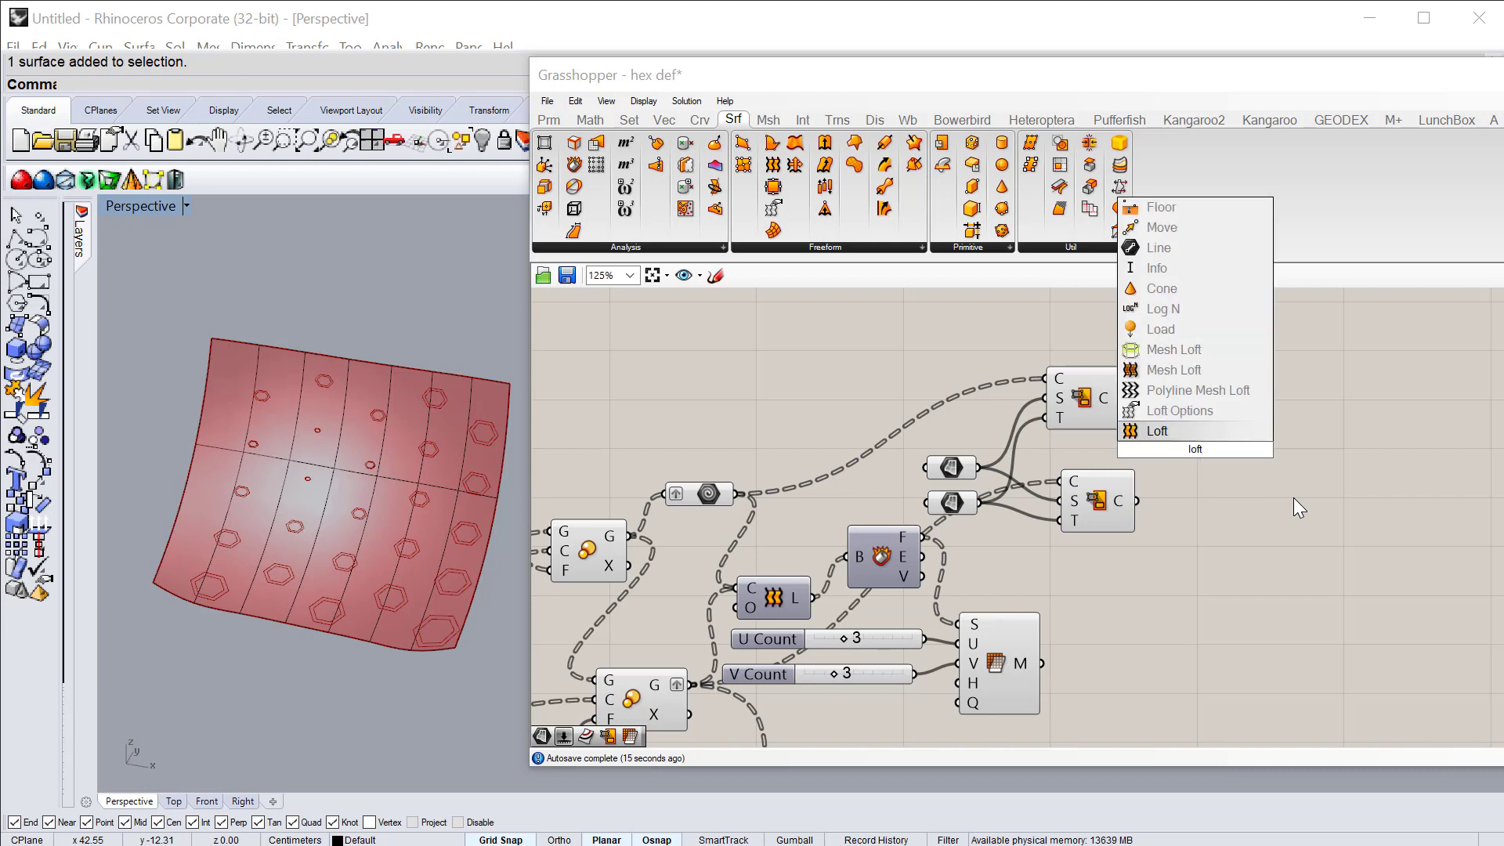
key("Return")
left_click_drag(1209, 444, 1245, 432)
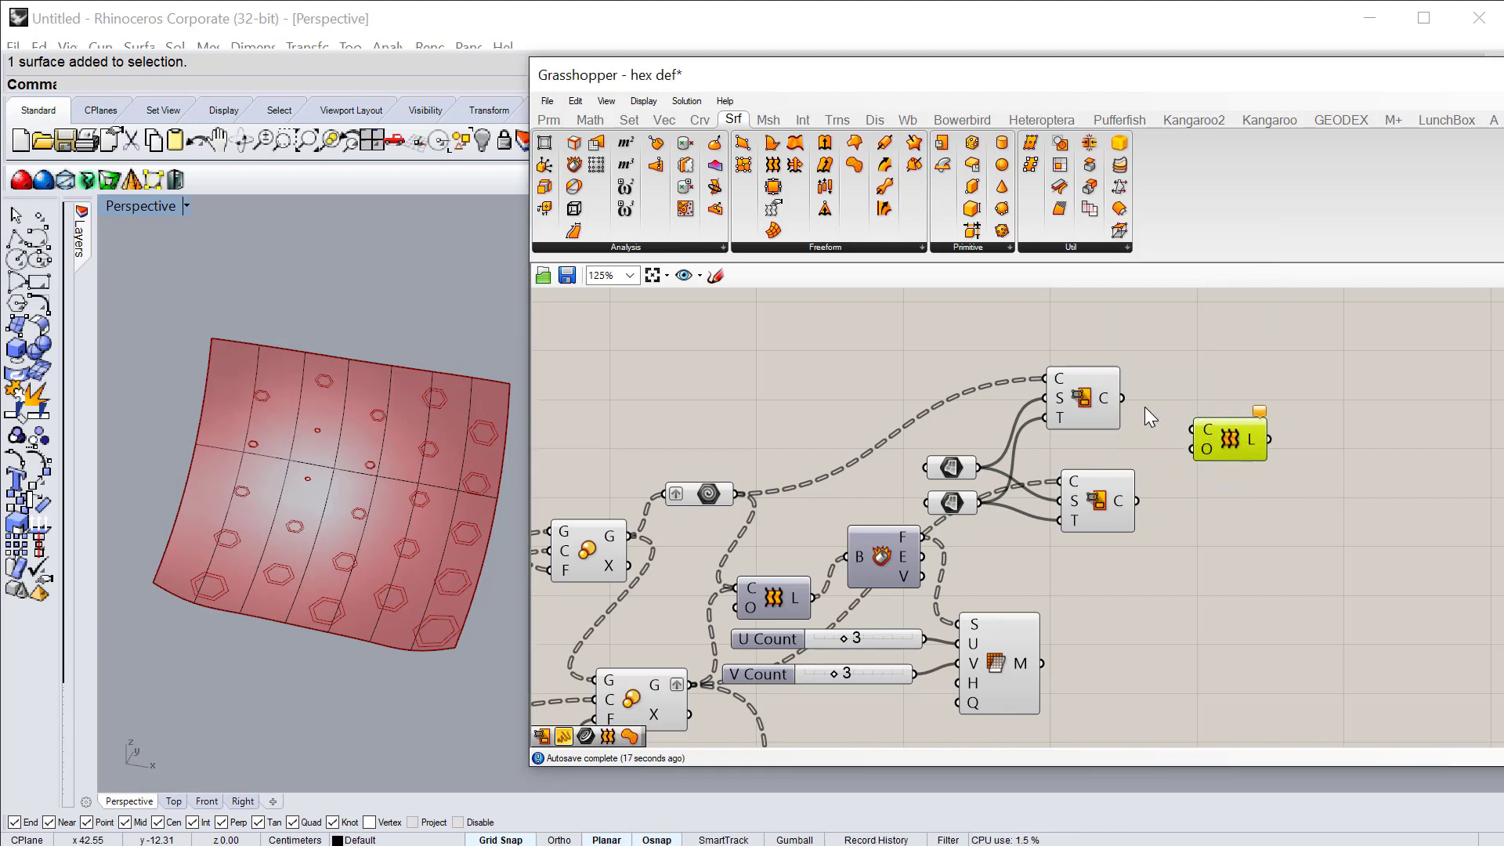
left_click_drag(1125, 398, 1192, 430)
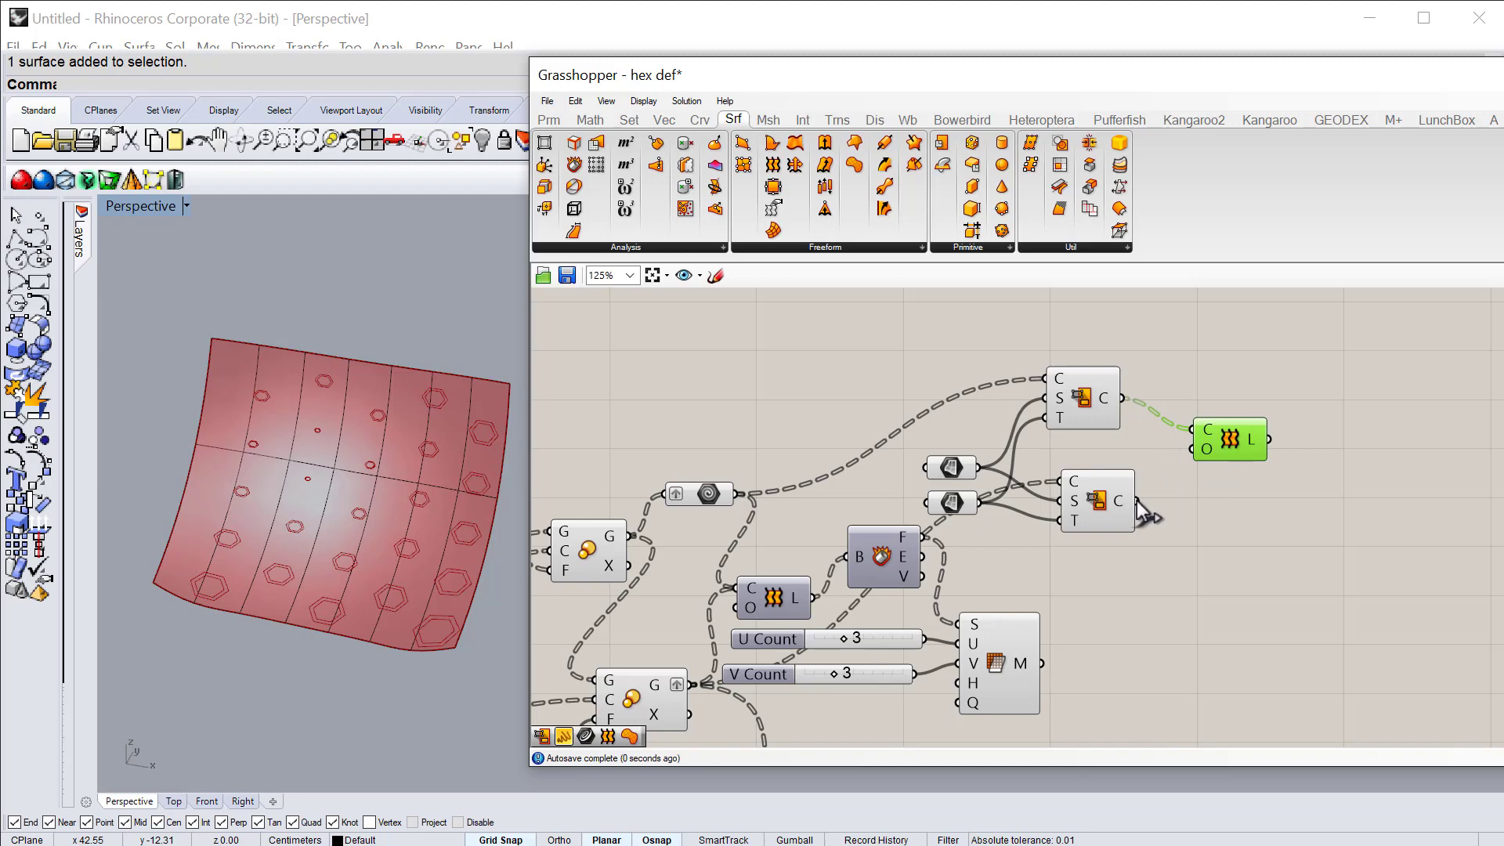
left_click_drag(1137, 503, 1187, 429, "shift")
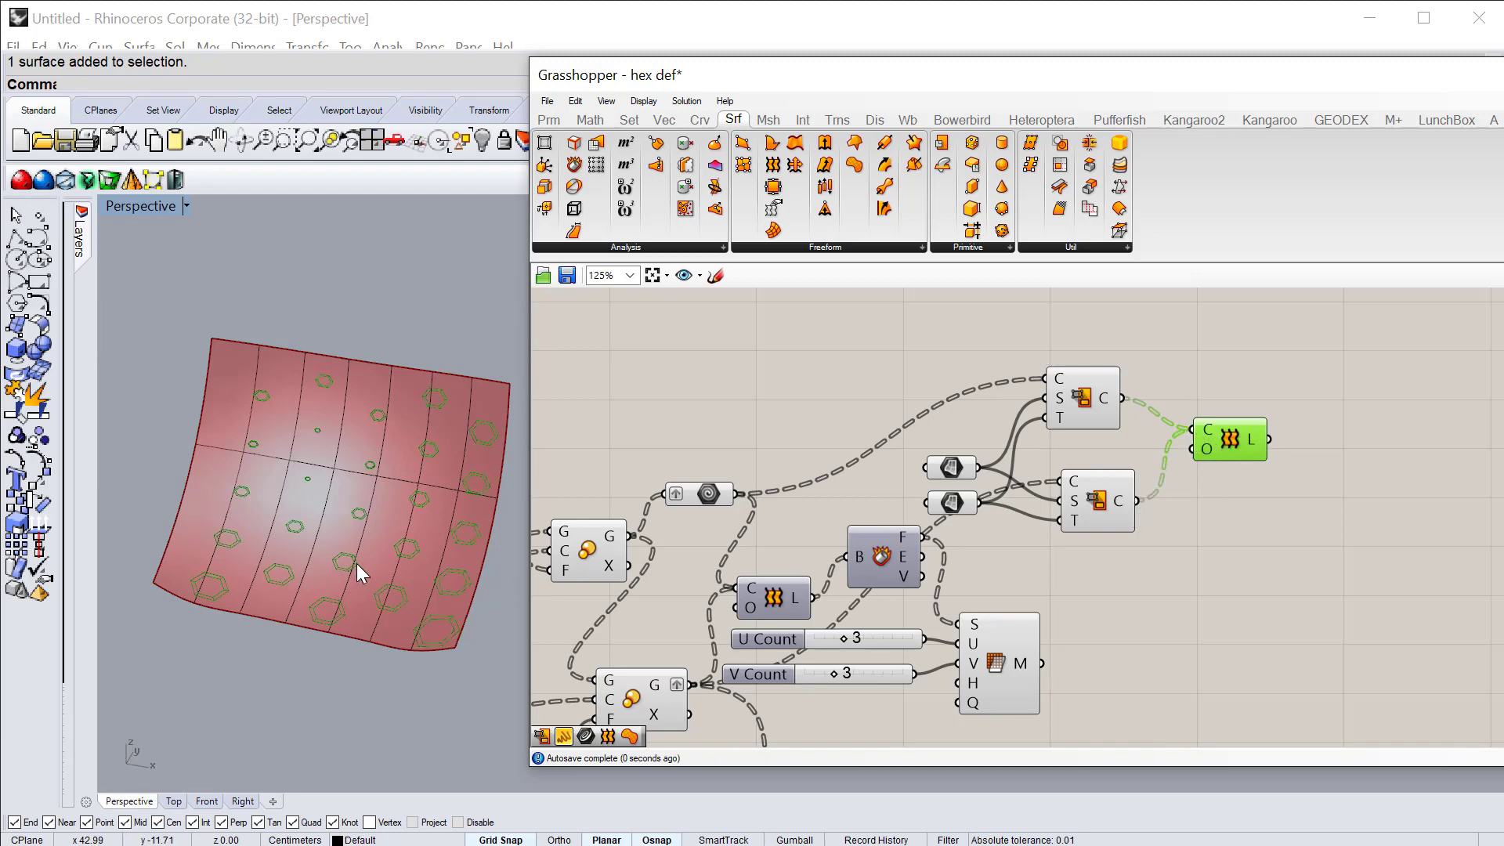
right_click_drag(355, 563, 376, 502)
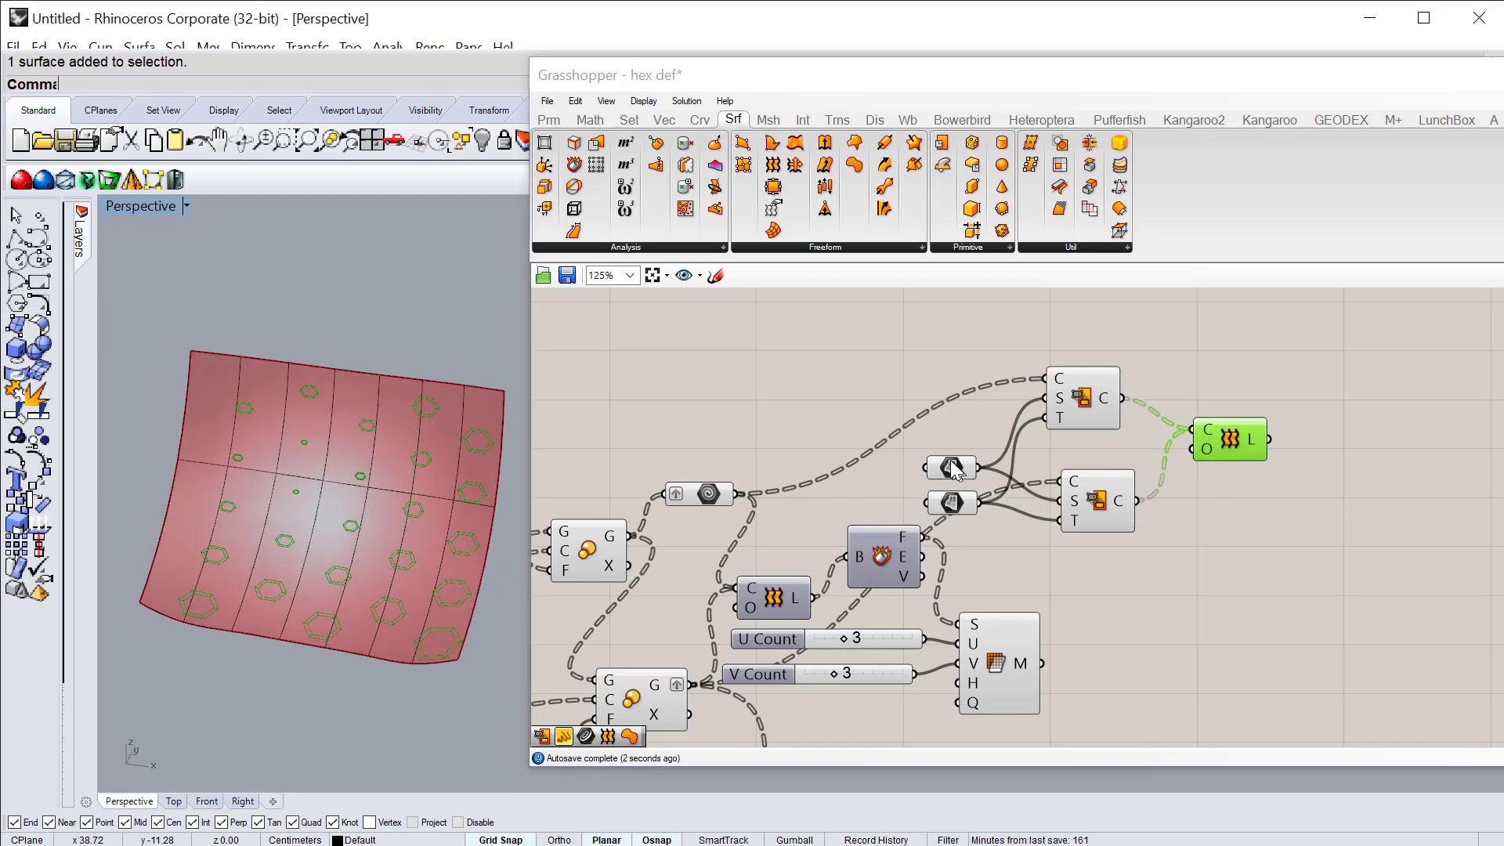
Step: Turn off the preview of the two Surface parameters and inspect the lofted hexagon frames on the curved surface
left_click_drag(915, 445, 988, 523)
left_click(882, 405)
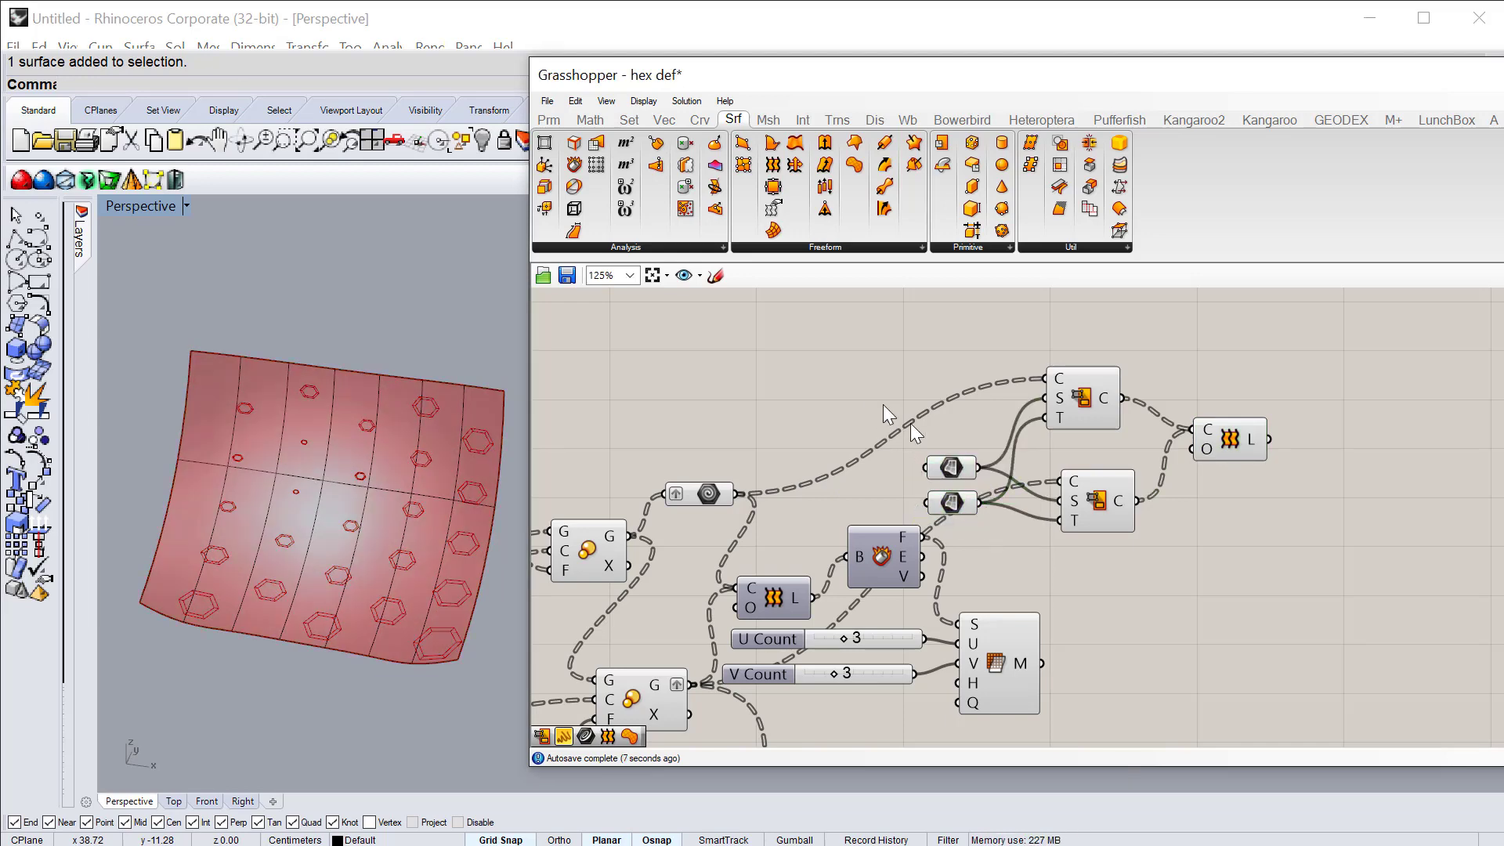
left_click_drag(915, 439, 987, 523)
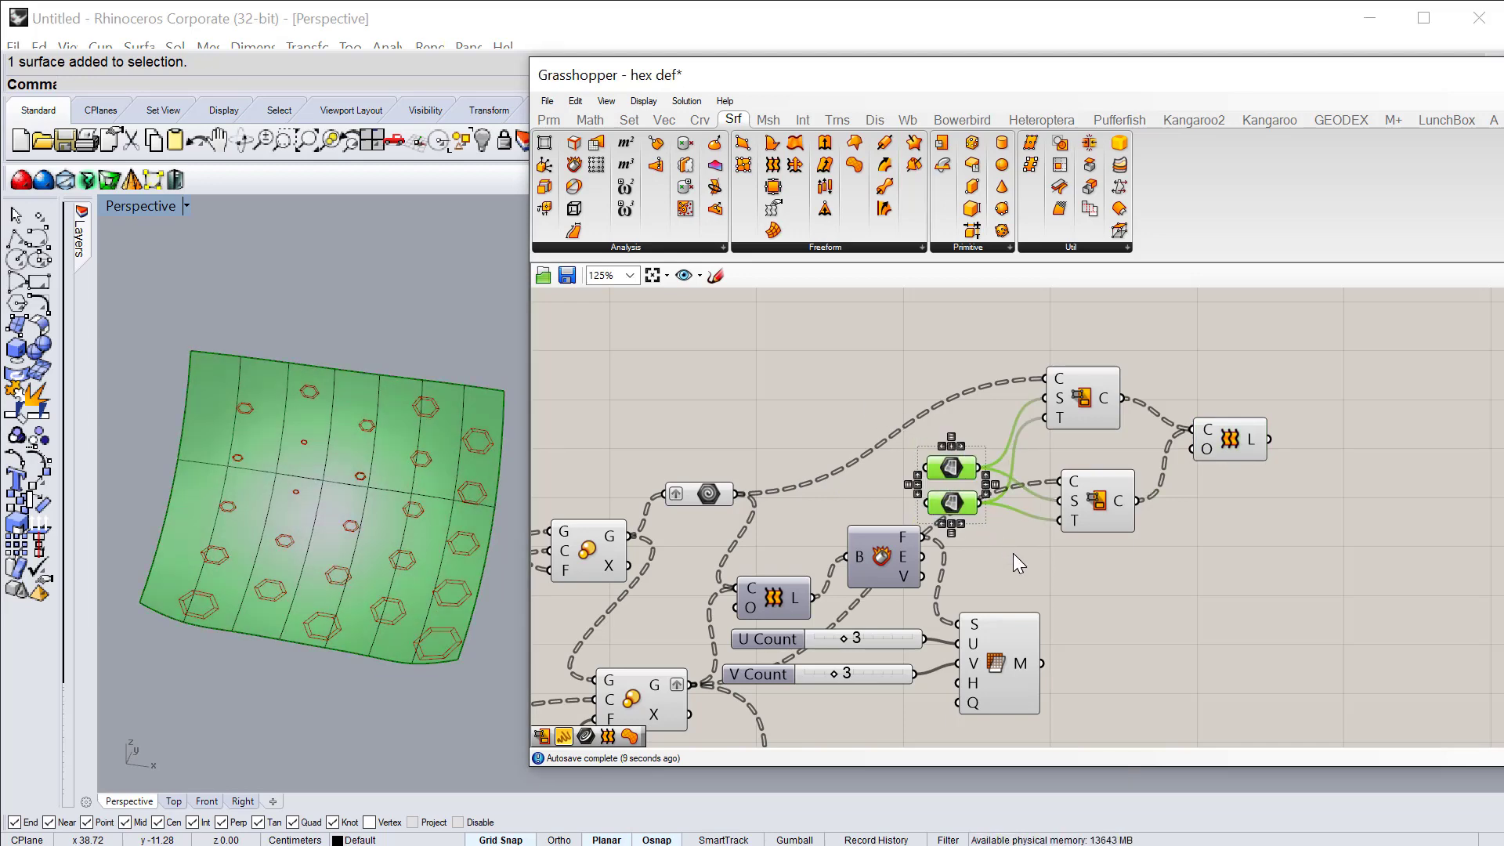
right_click(1014, 554)
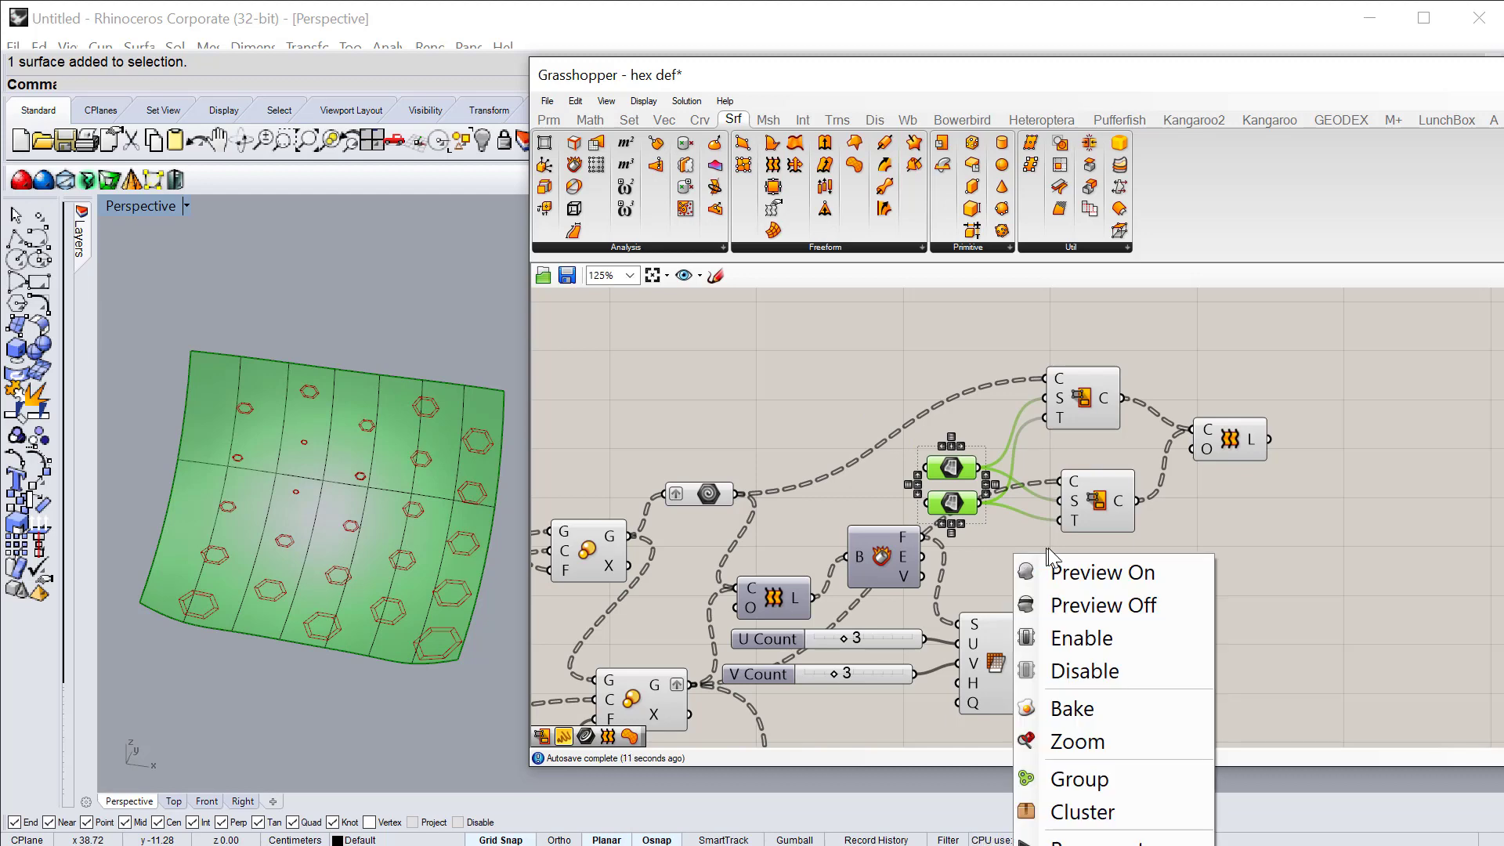
left_click(1080, 604)
scroll(459, 549, "up", 5)
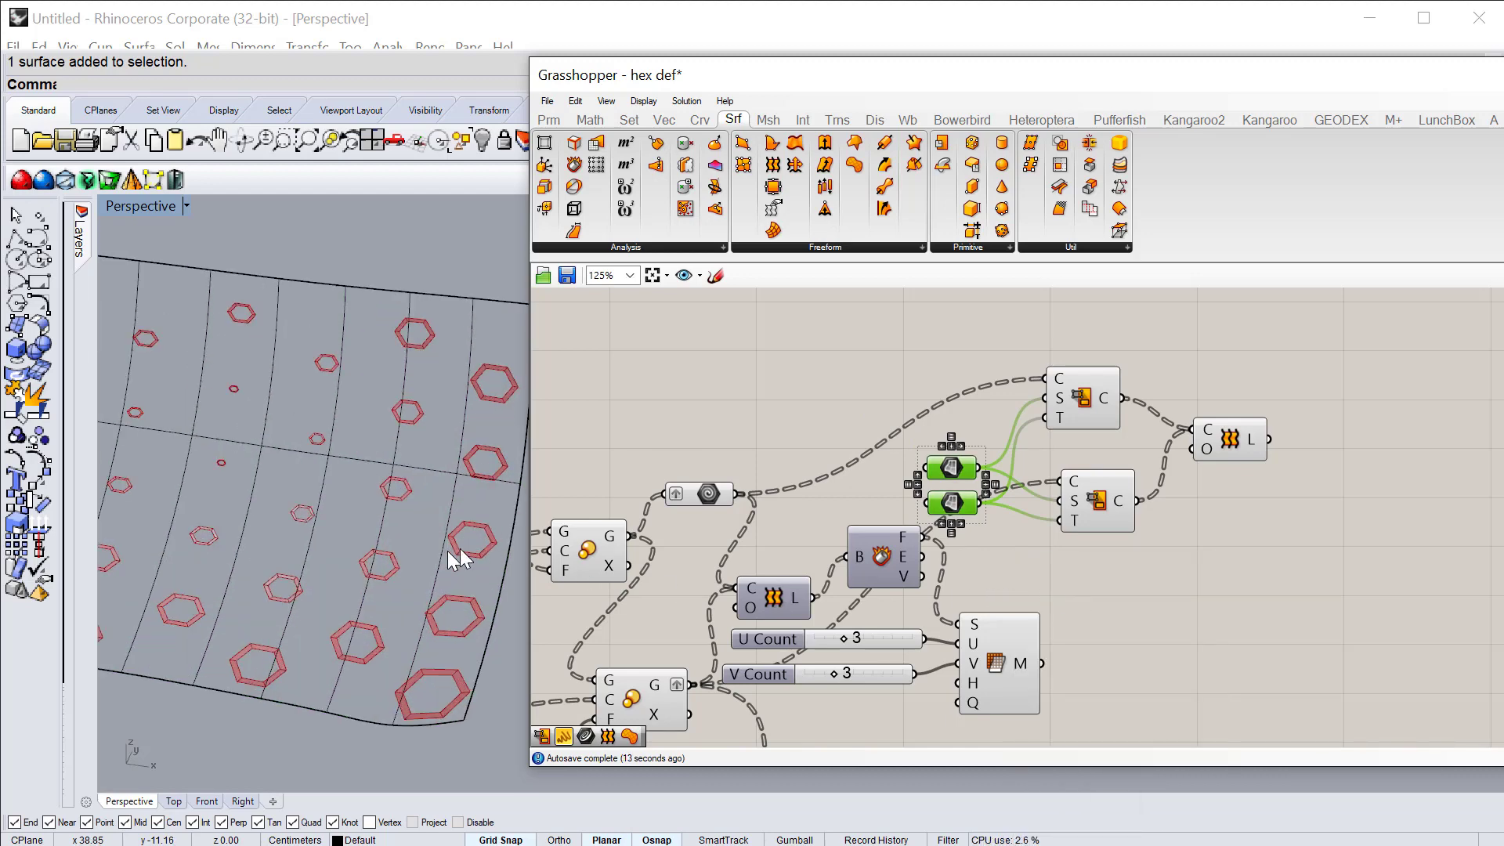
scroll(417, 551, "down", 10)
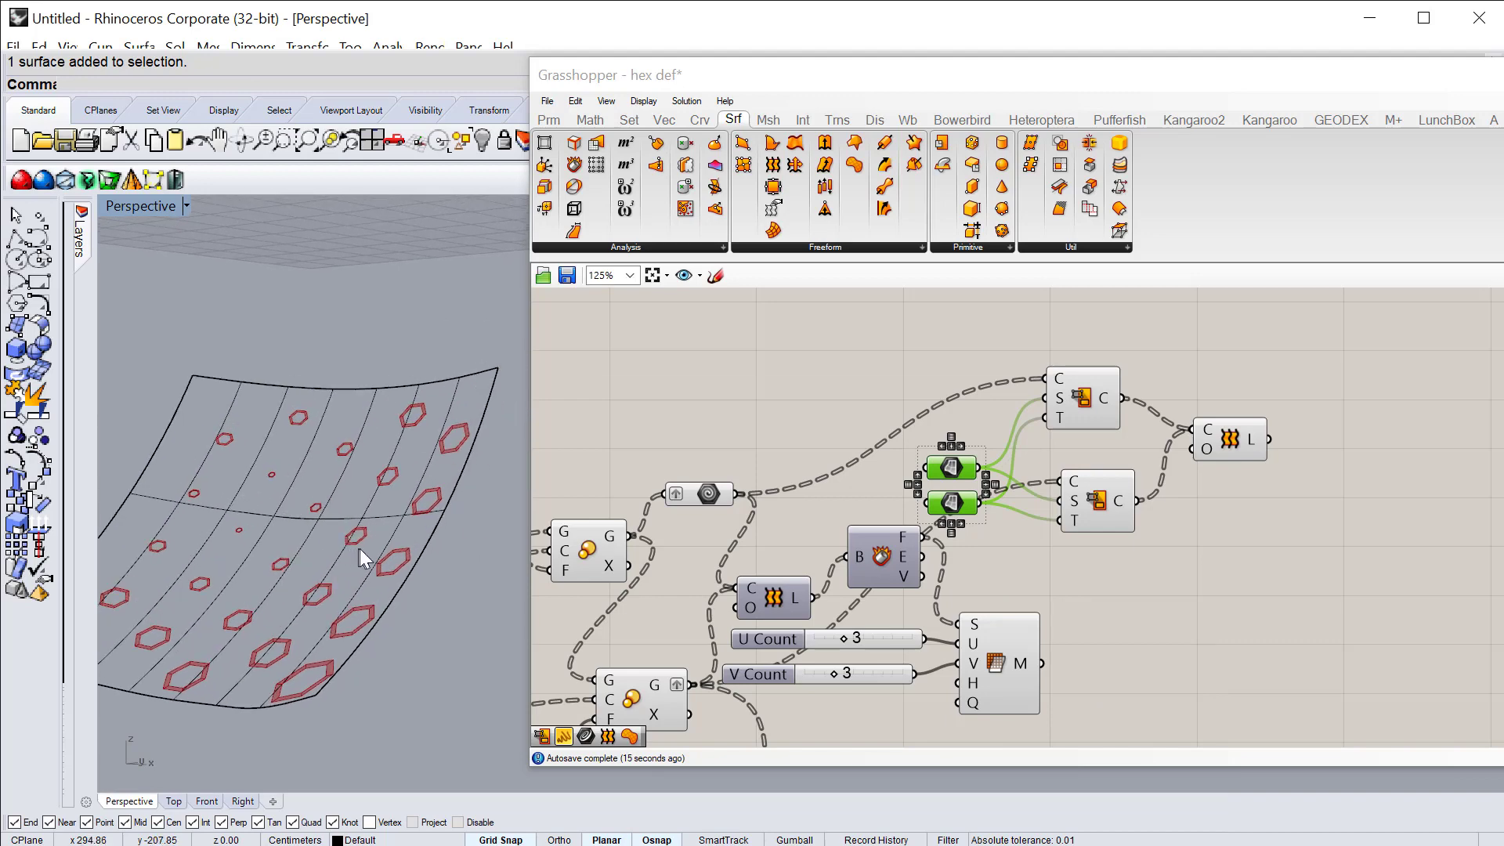
right_click_drag(406, 581, 396, 510)
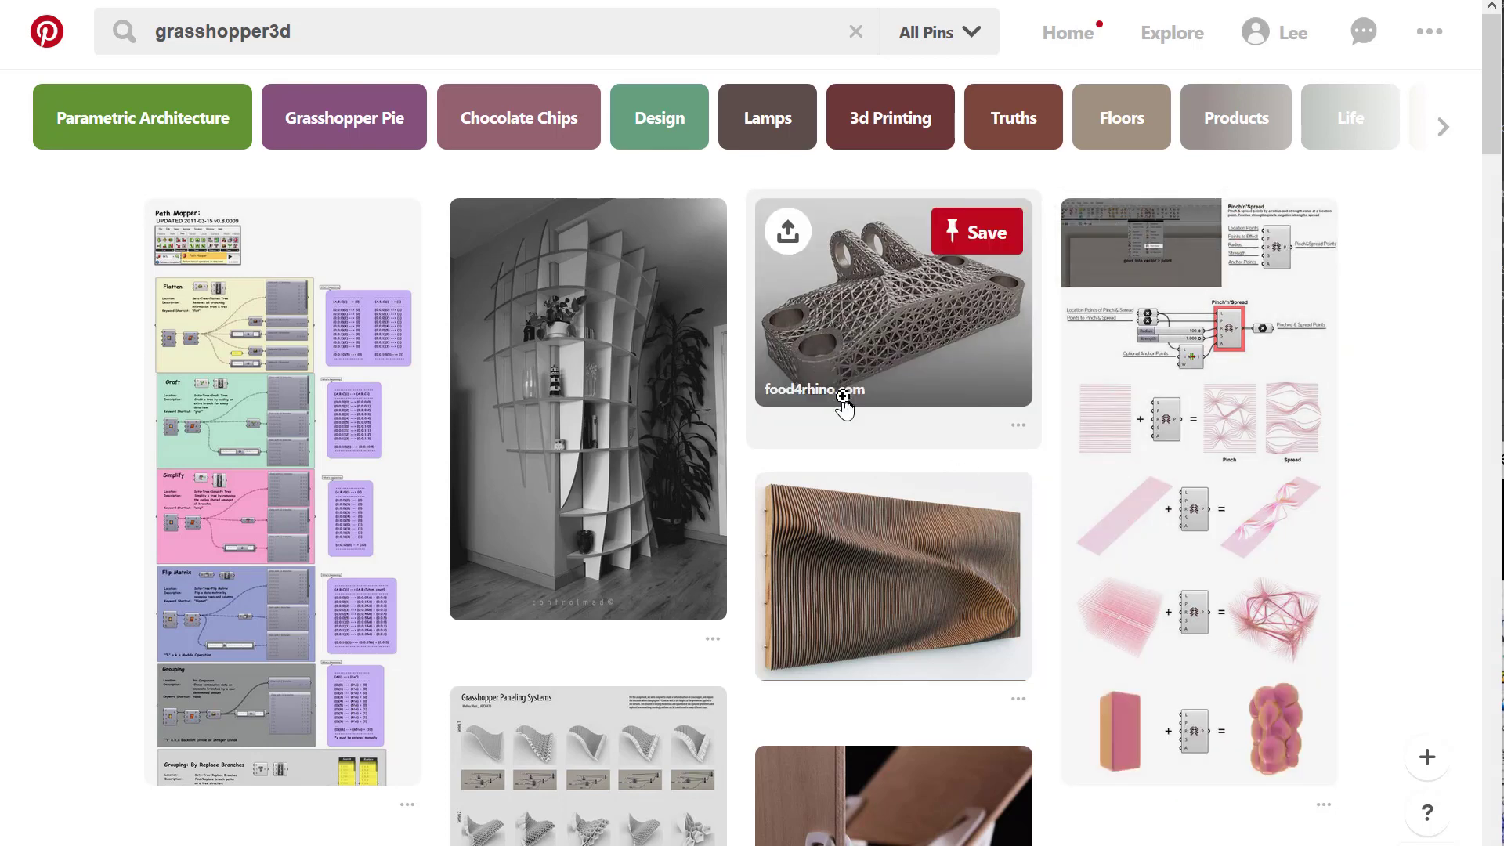
Step: Switch to Pinterest and look through the grasshopper3d pins for example projects
scroll(844, 403, "down", 2)
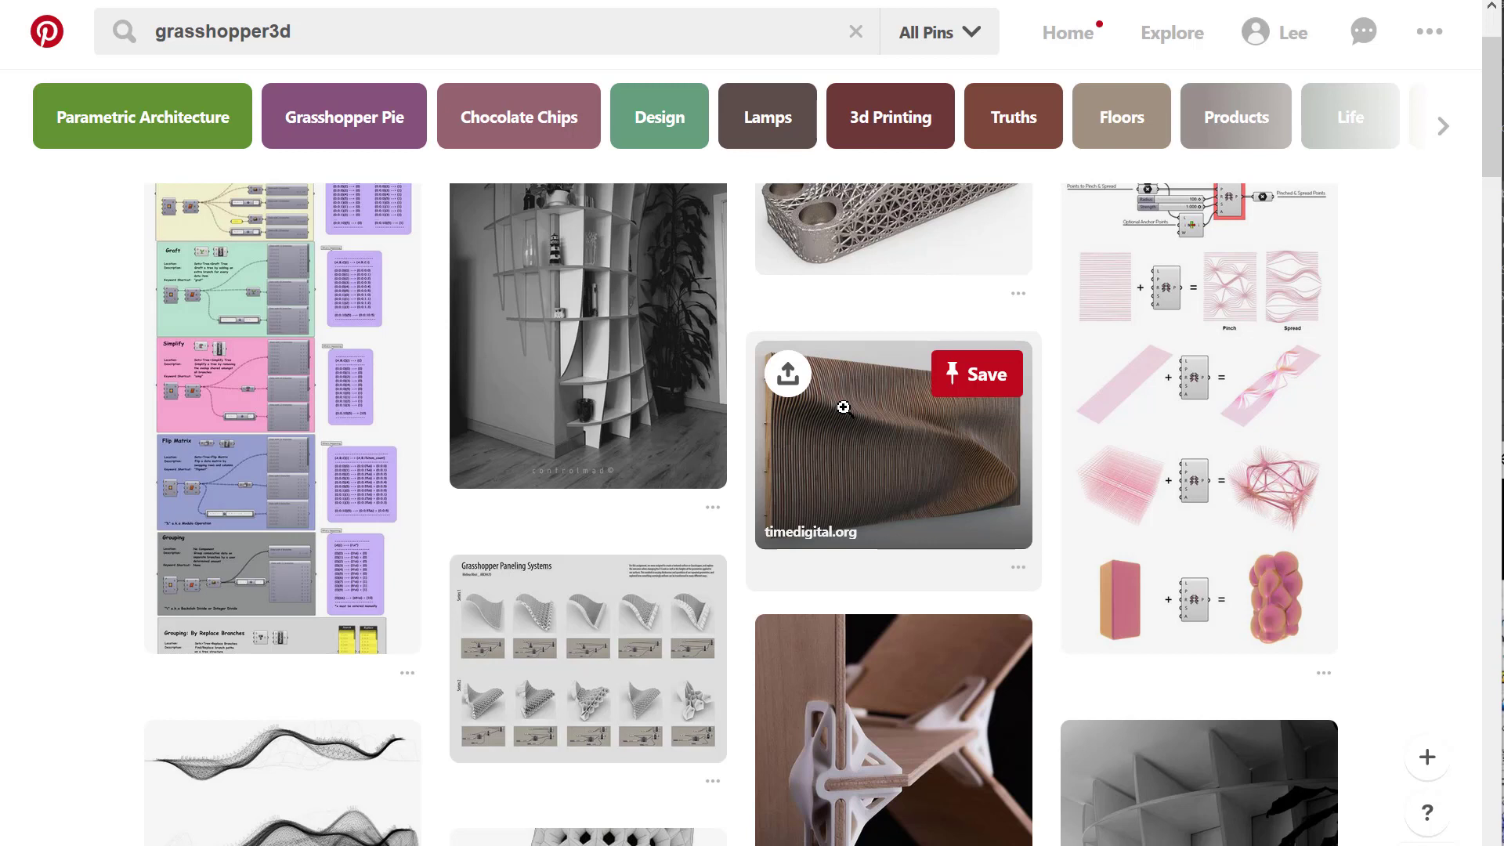
scroll(844, 407, "down", 2)
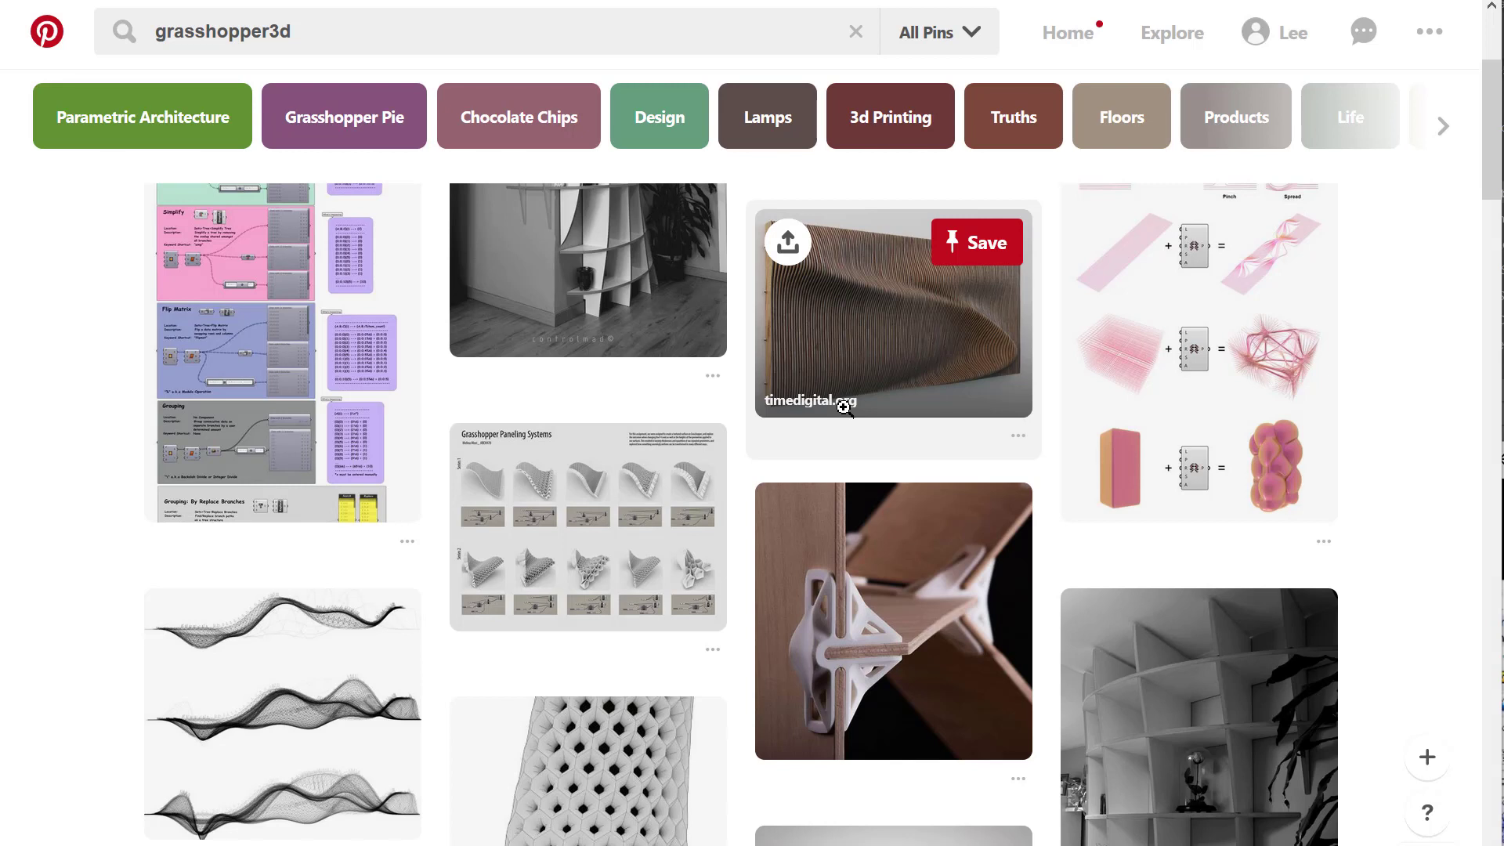
Step: Browse further through the grasshopper3d results and examine the paneling, perforated hexagon and waffle-shelf examples
scroll(844, 407, "down", 2)
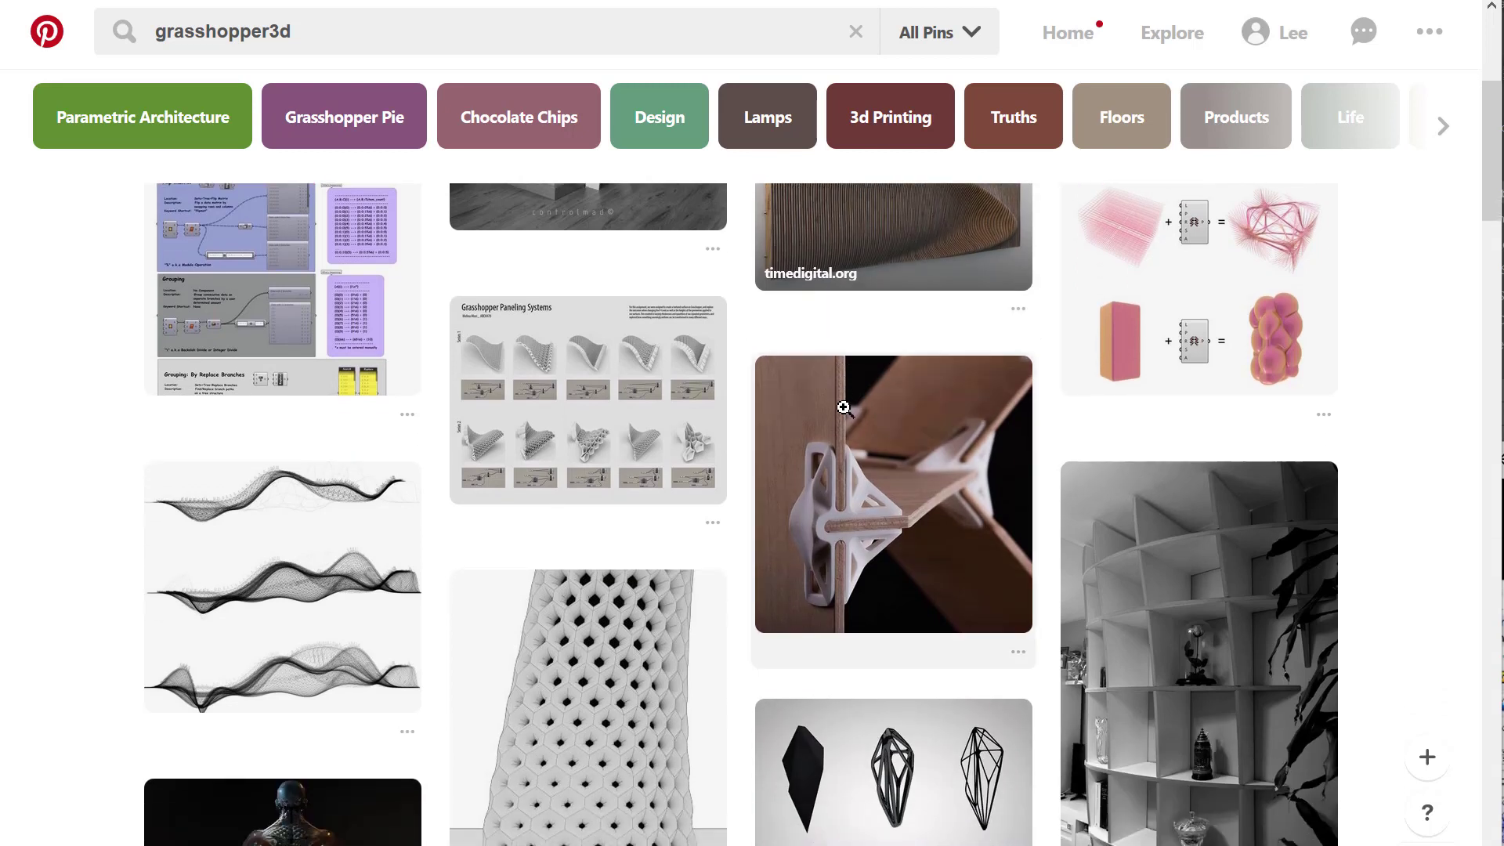
scroll(844, 406, "up", 5)
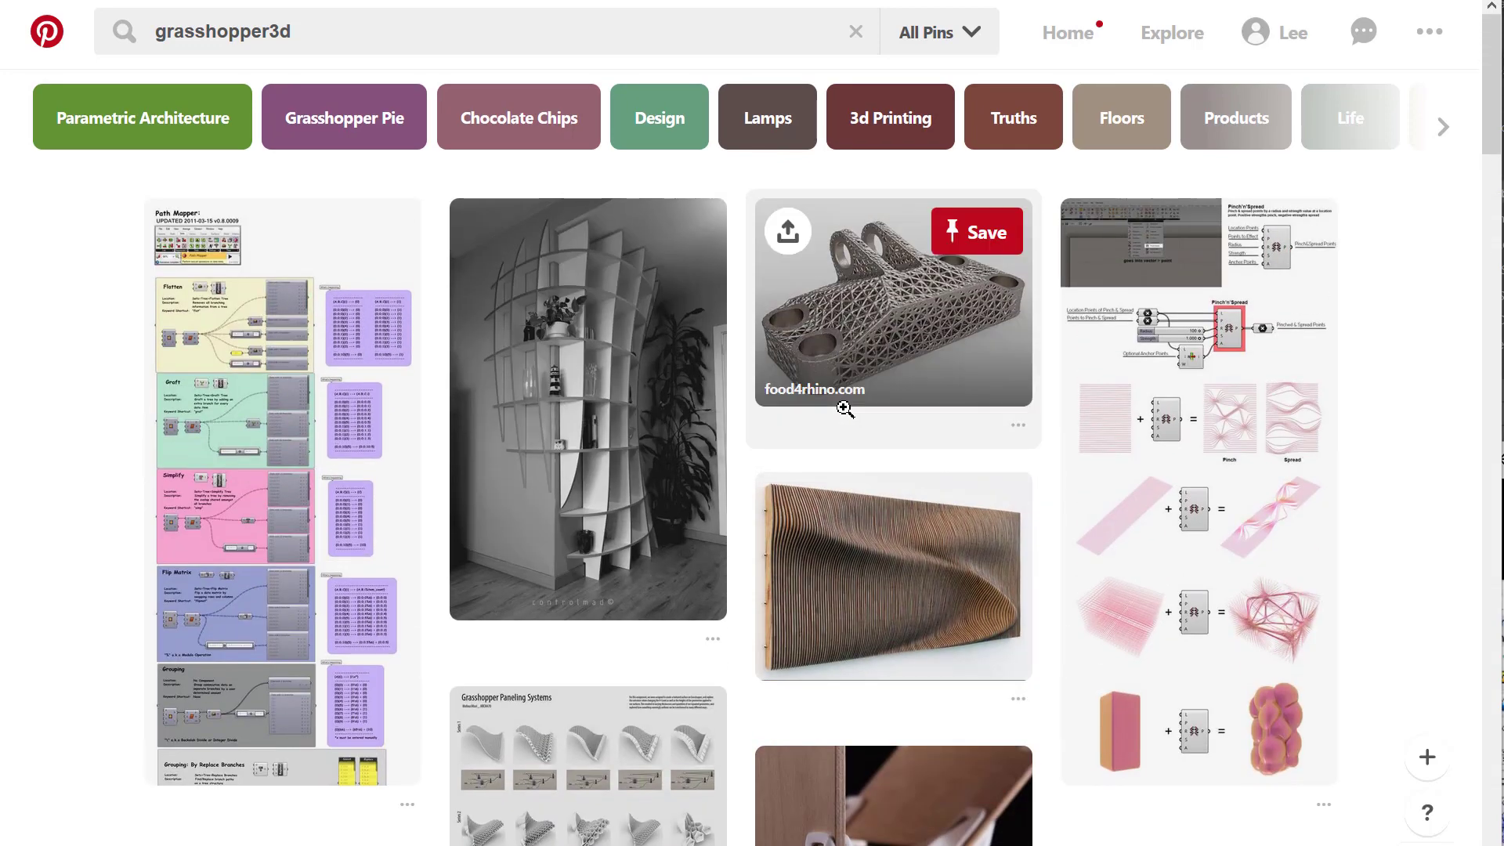
scroll(843, 406, "down", 5)
scroll(845, 411, "down", 3)
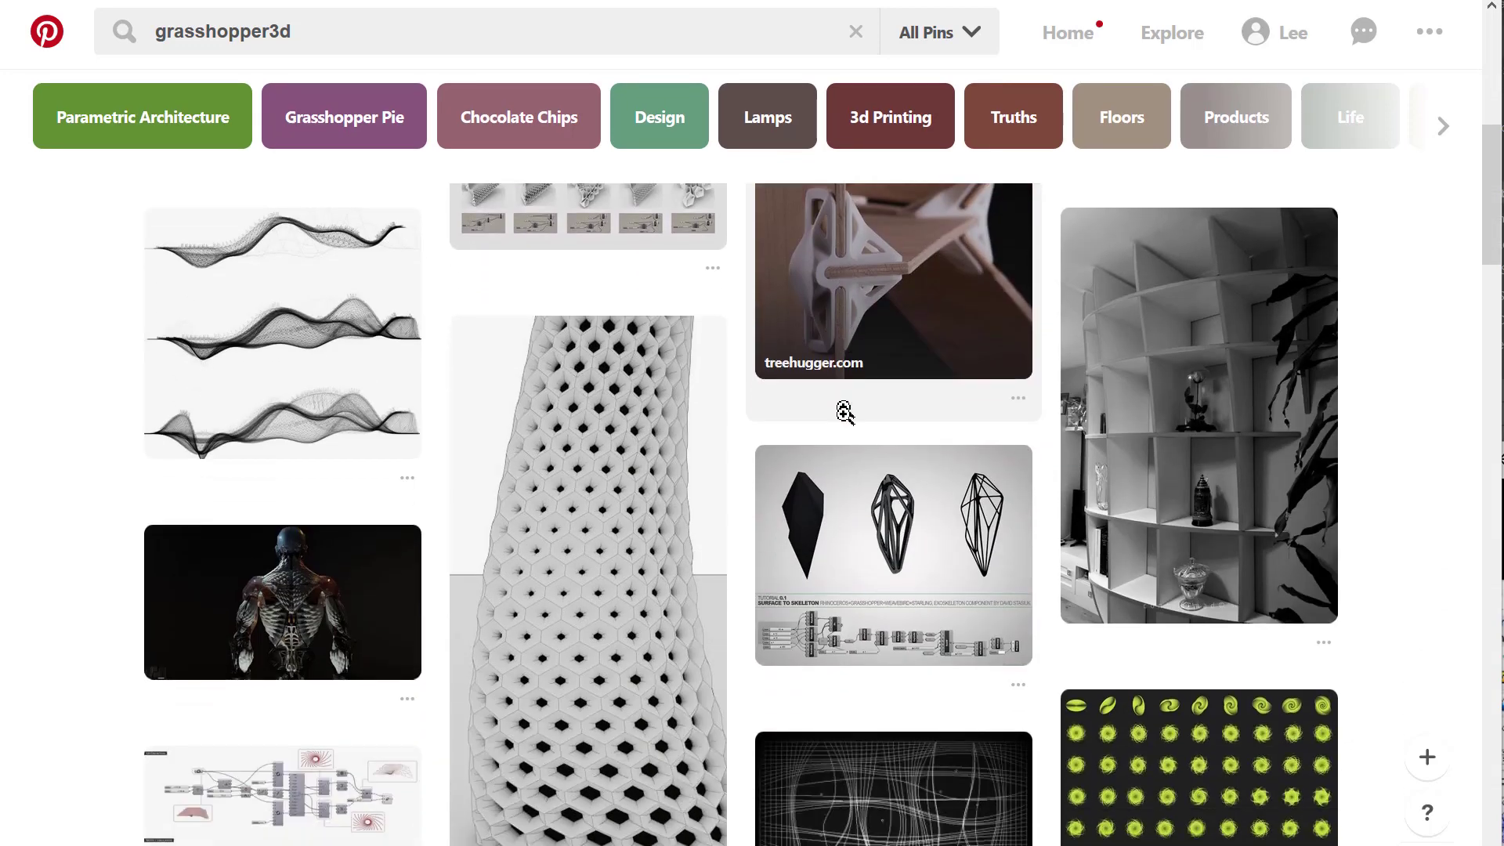
scroll(844, 416, "down", 3)
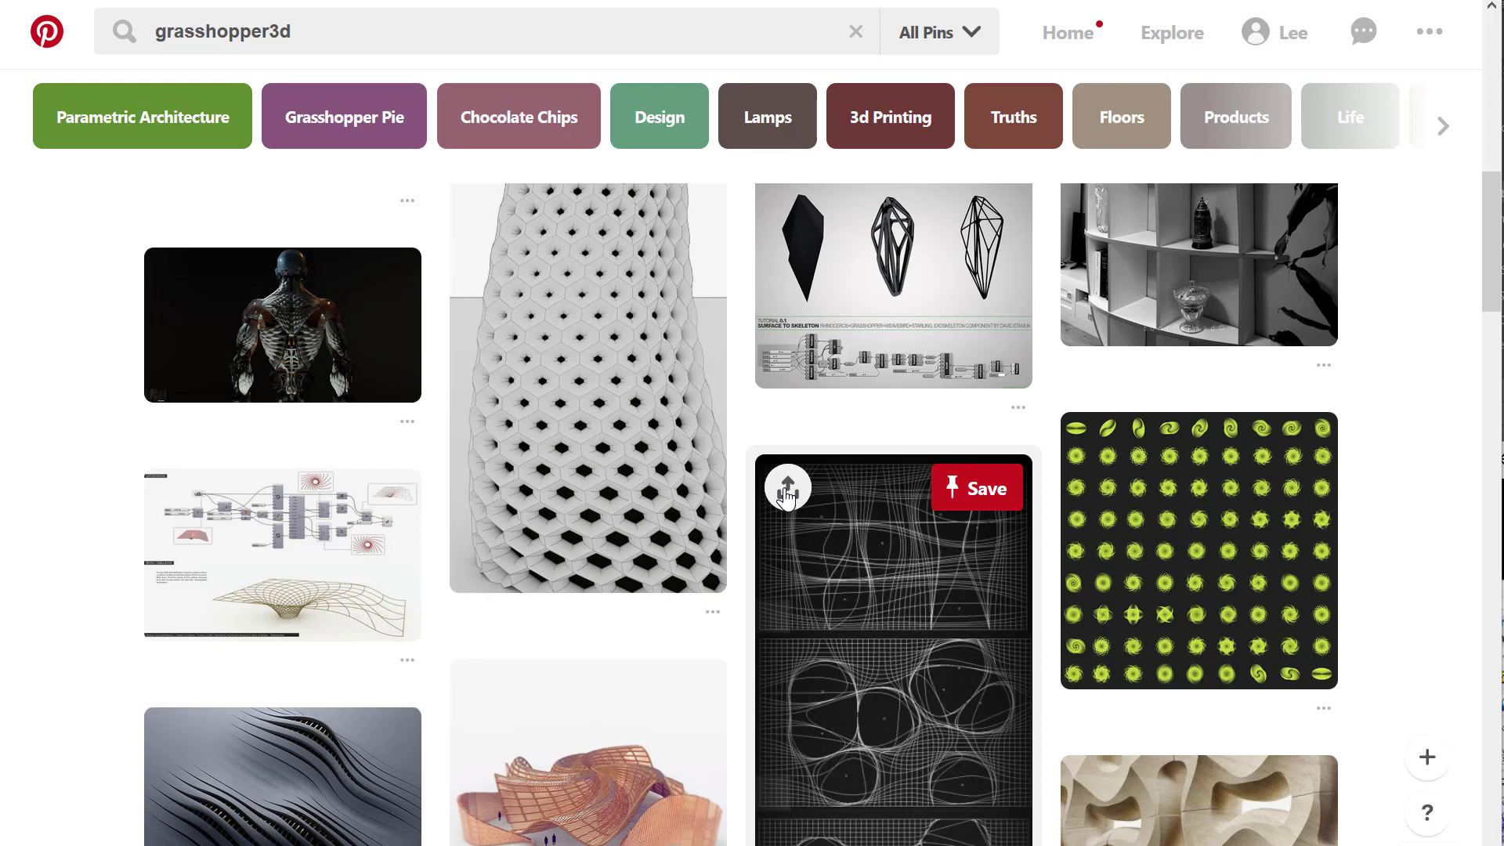
scroll(788, 493, "up", 4)
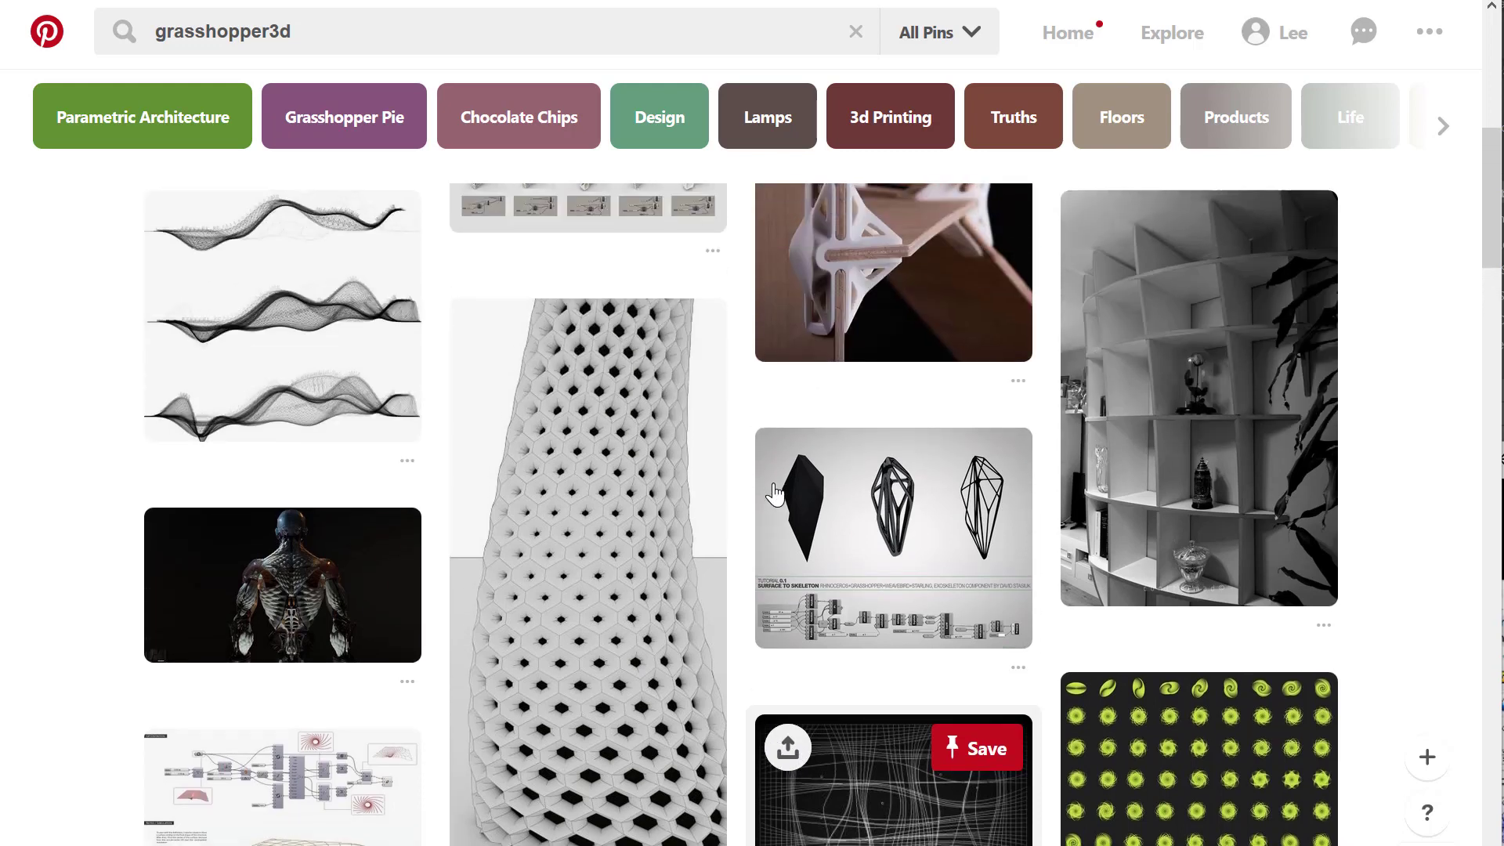
scroll(767, 491, "up", 2)
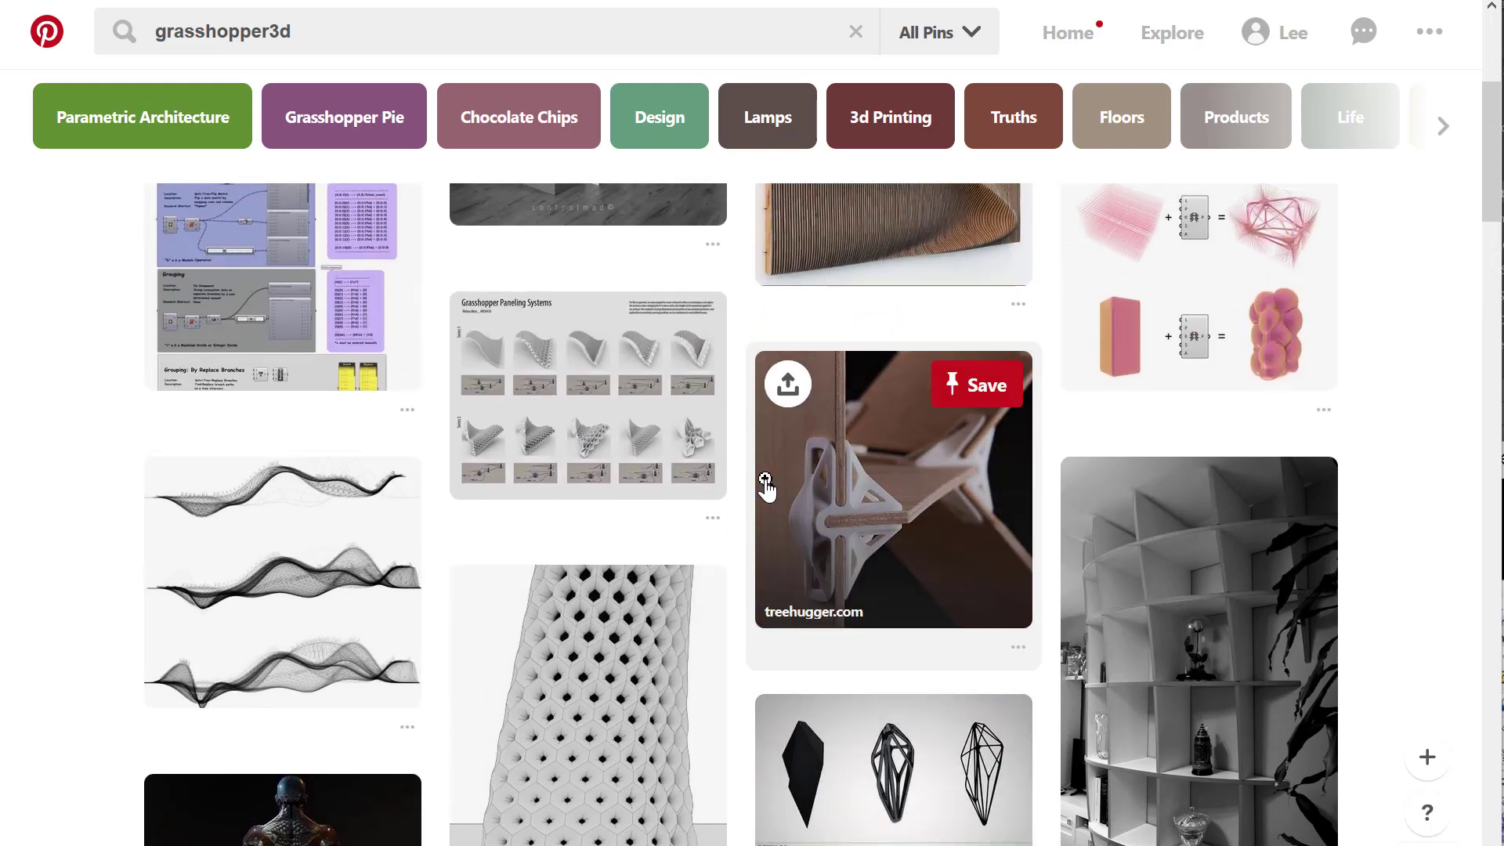